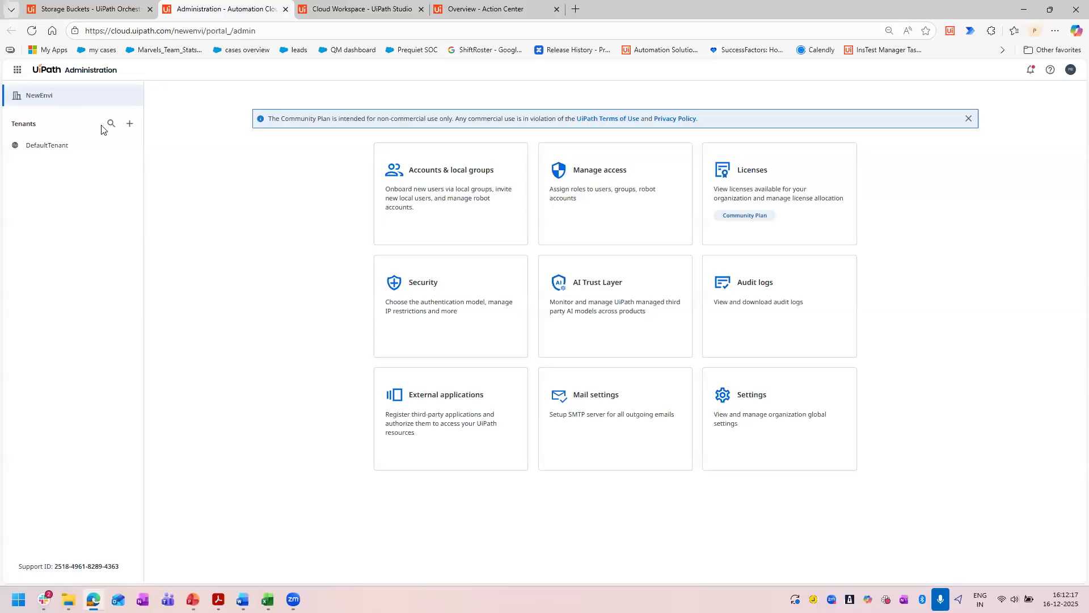
# Open the services overview of DefaultTenant to check which services are enabled.
pyautogui.click(71, 149)
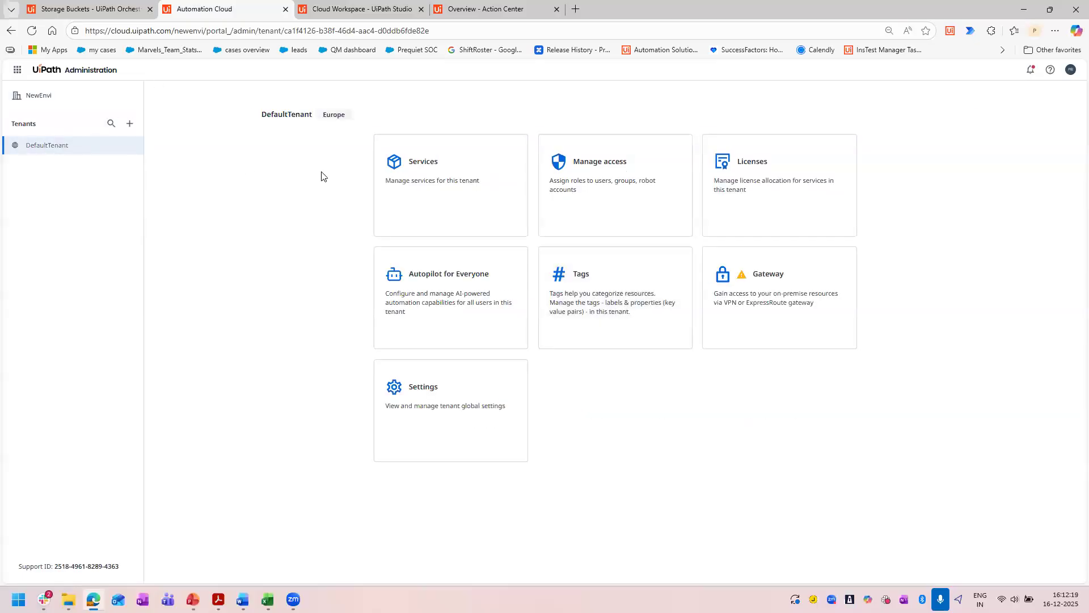
pyautogui.click(427, 197)
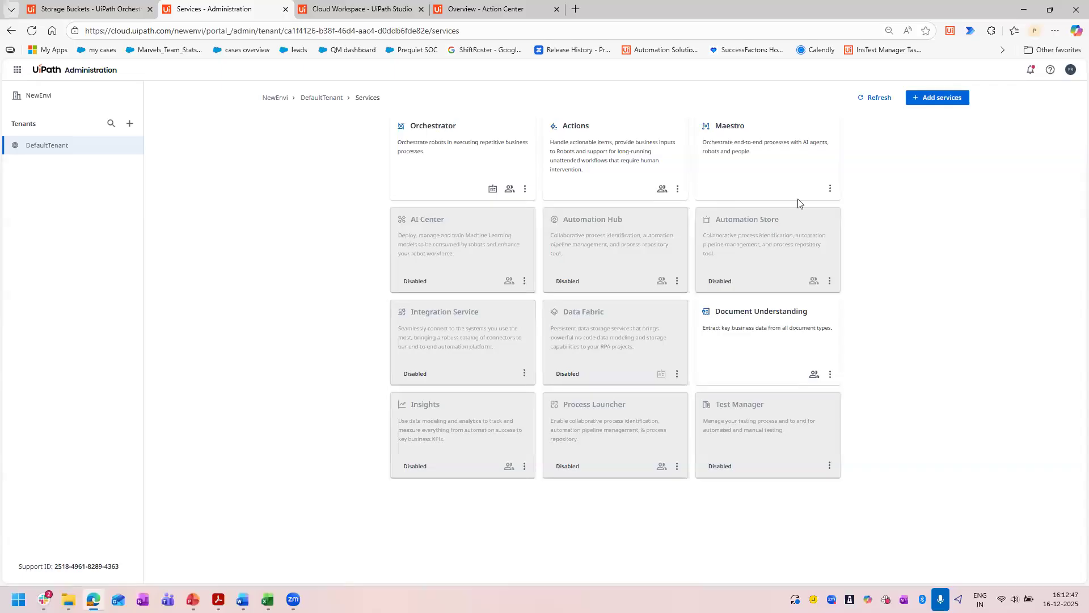
# Switch to InputClaimsForm.pdf in Acrobat and examine the marked insured ID number and patient name fields up close.
pyautogui.moveTo(242, 600)
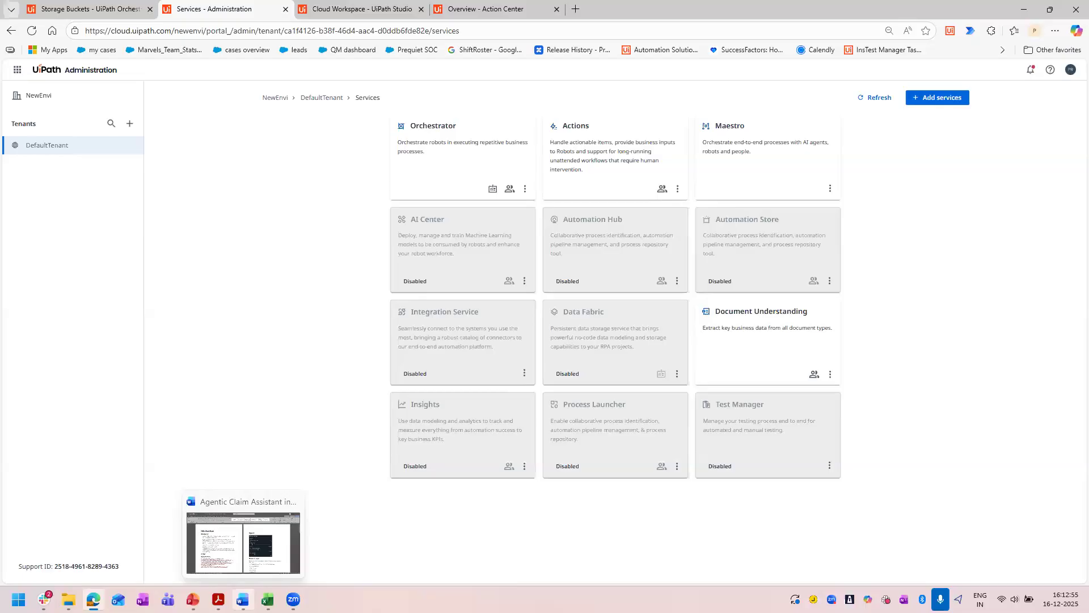
pyautogui.click(156, 539)
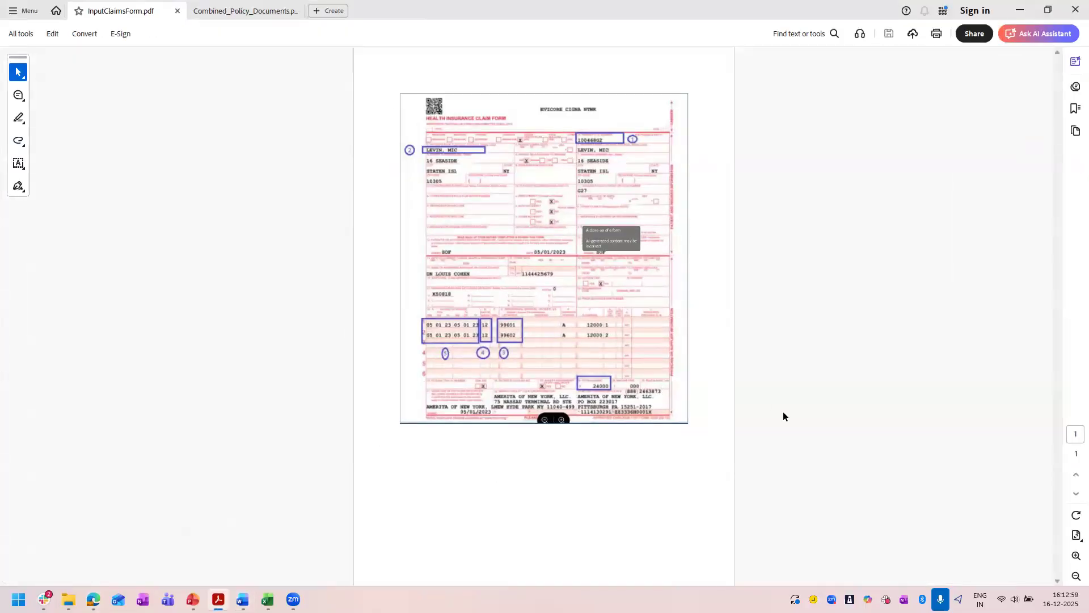
pyautogui.hotkey('ctrl', '=')
pyautogui.hotkey('ctrl', '=')
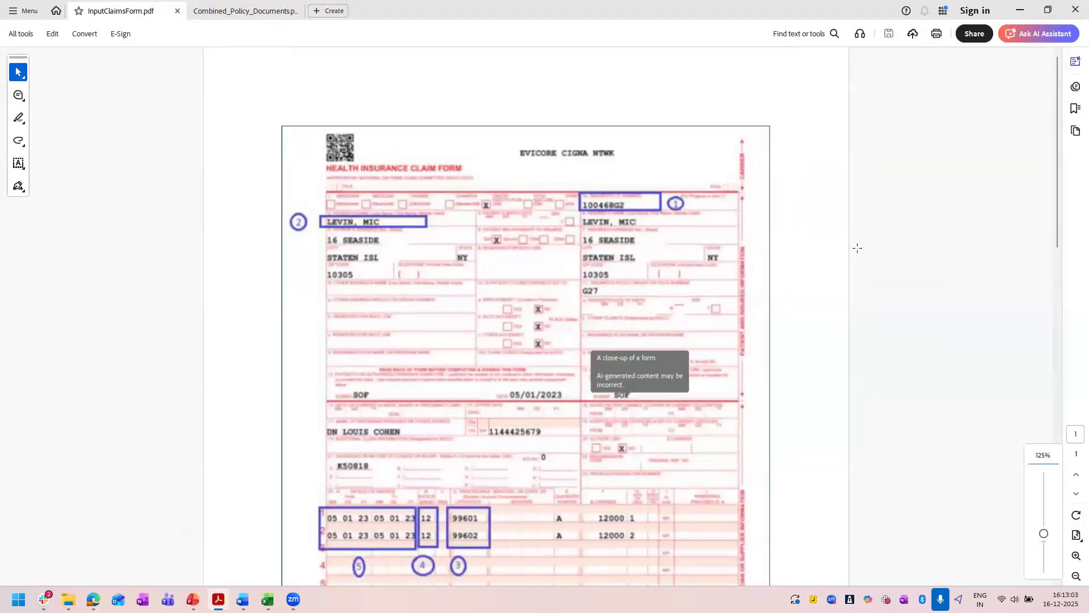
pyautogui.click(611, 209)
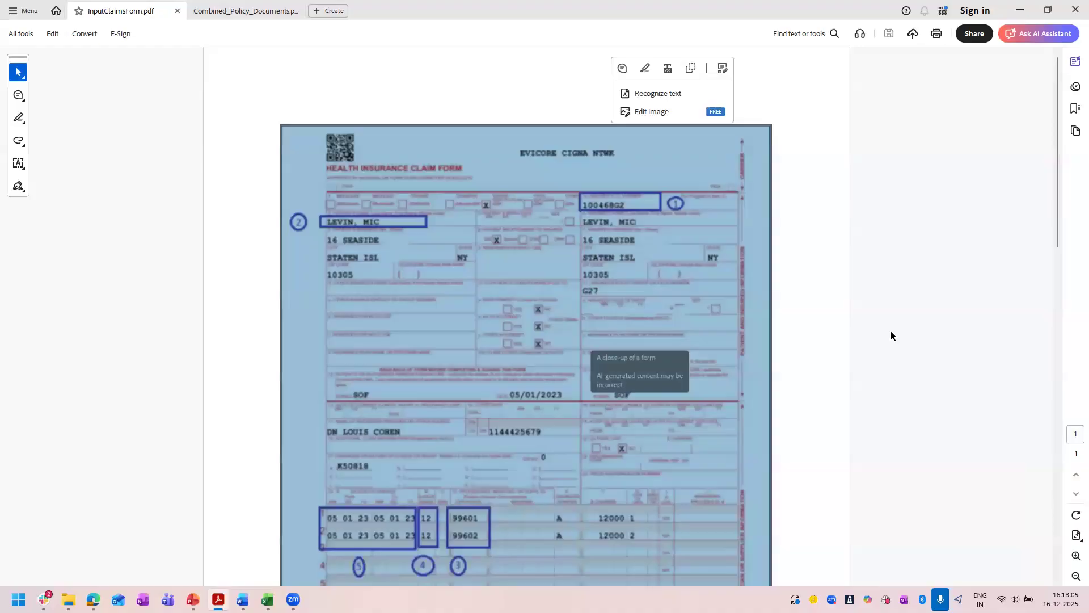
pyautogui.hotkey('ctrl', '-')
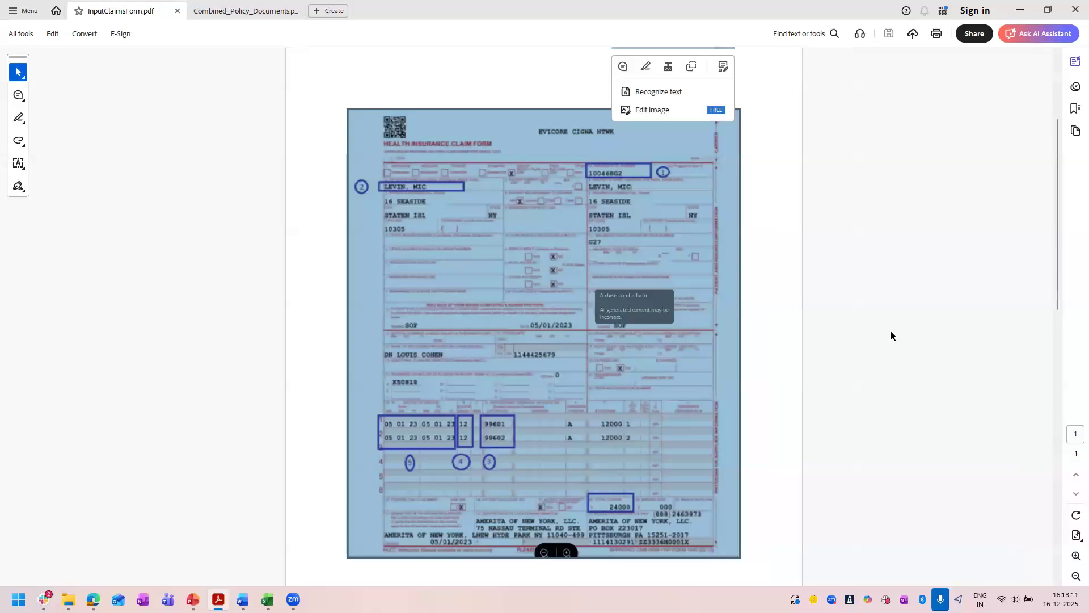
pyautogui.hotkey('ctrl', '+')
pyautogui.hotkey('ctrl', '+')
pyautogui.hotkey('ctrl', '+')
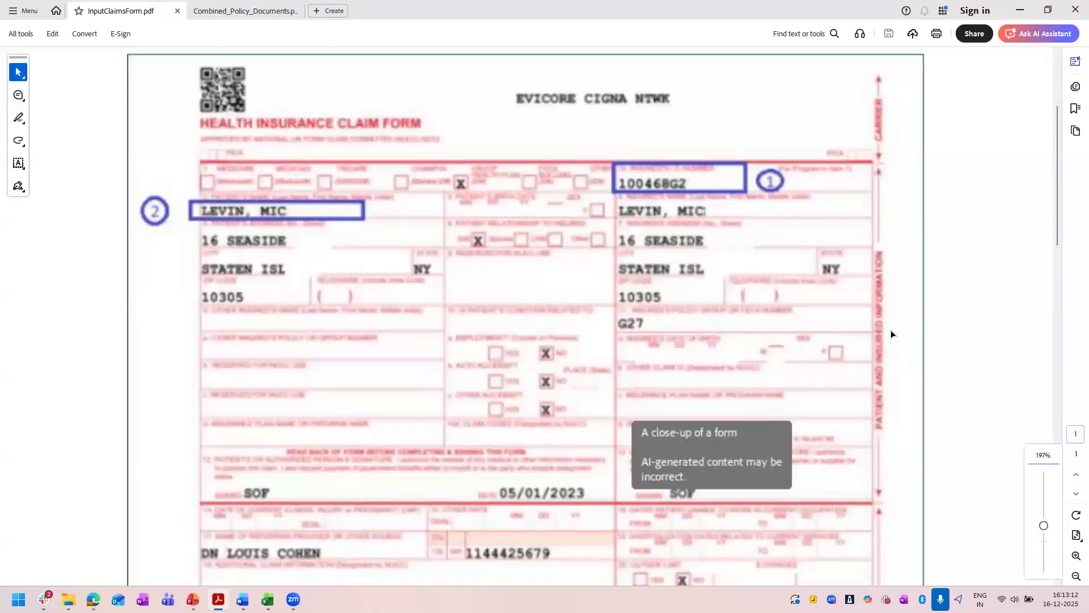
pyautogui.click(964, 251)
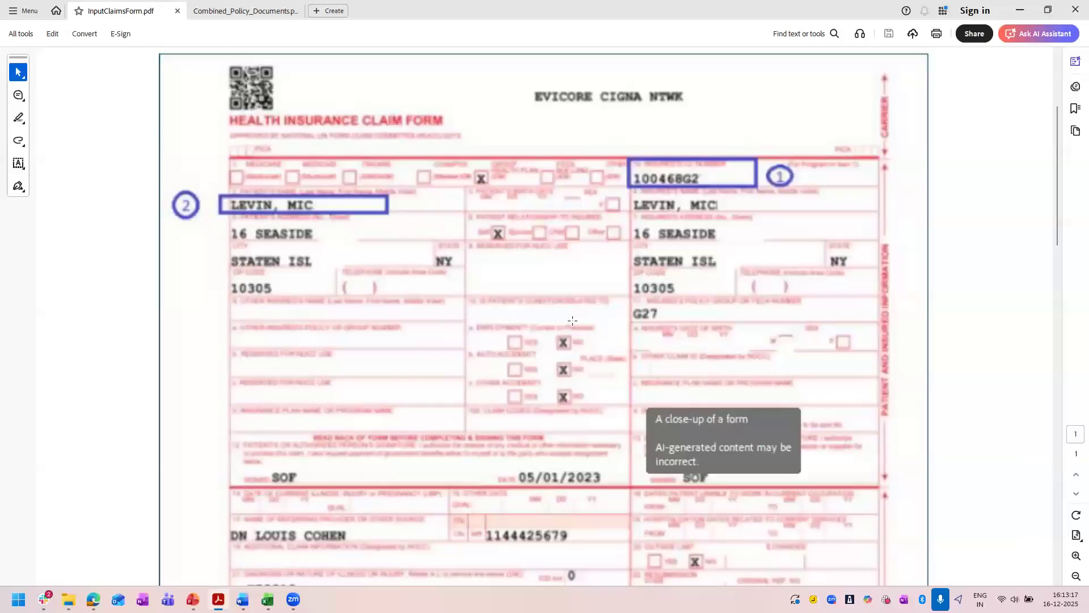
# Examine the claim form's marked service dates, place of service codes, procedure codes and total charge.
pyautogui.hotkey('ctrl', '-')
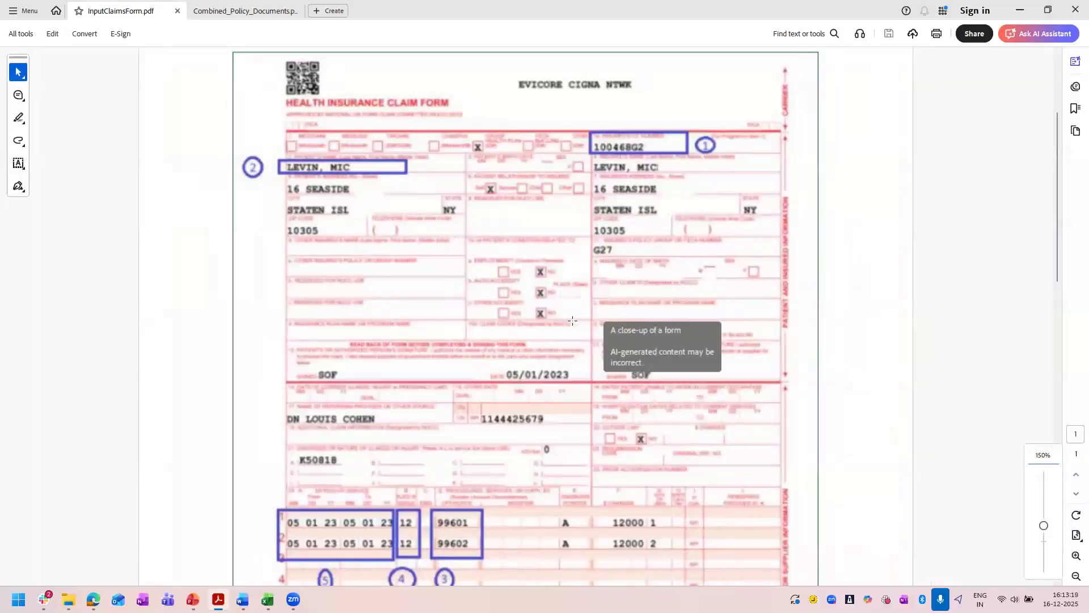
pyautogui.hotkey('ctrl', '-')
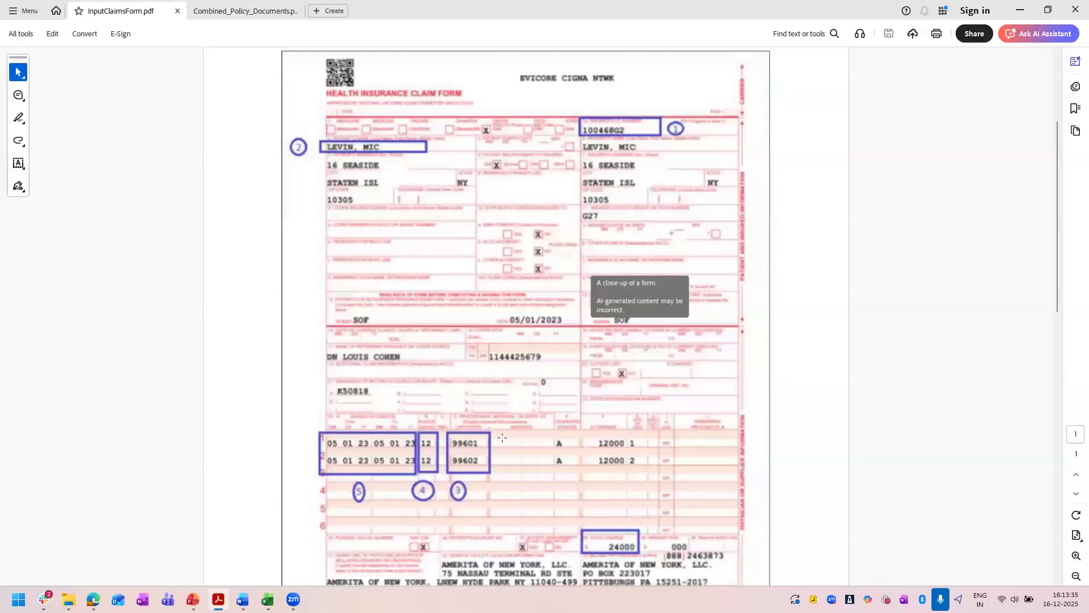
pyautogui.scroll(-2, 494, 412)
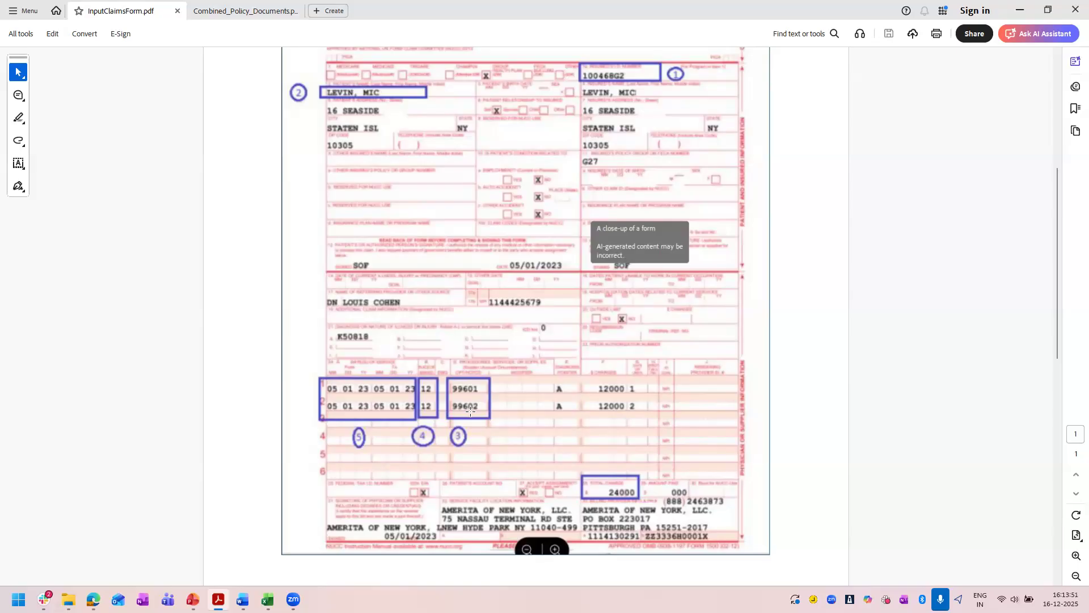
pyautogui.scroll(1, 479, 393)
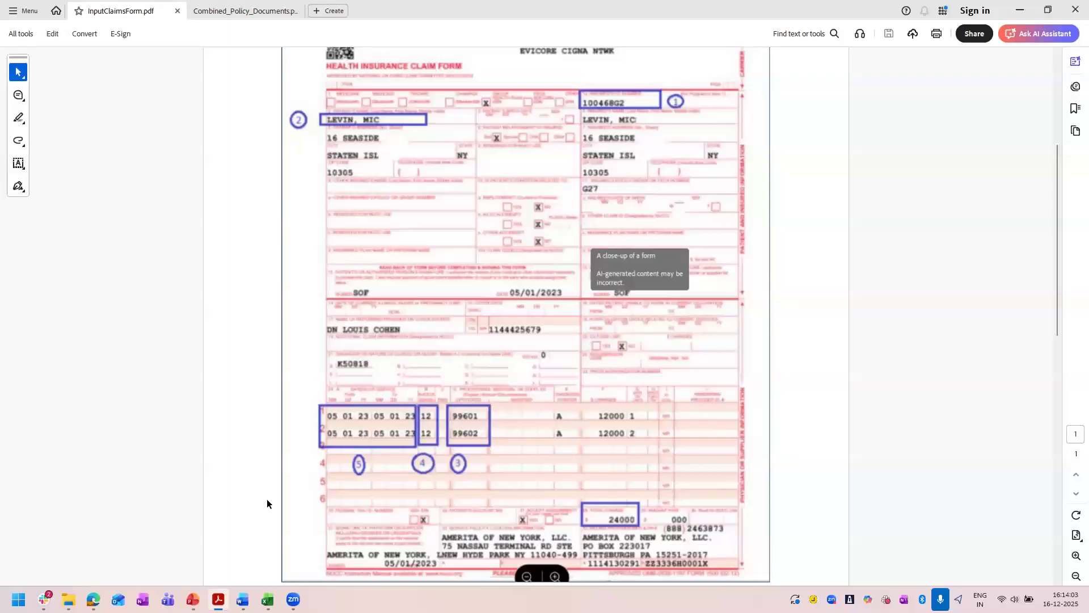
# Switch to PlaceofService.xlsx in Excel and look up place of service code 12 in the PSCD_ID column.
pyautogui.moveTo(267, 600)
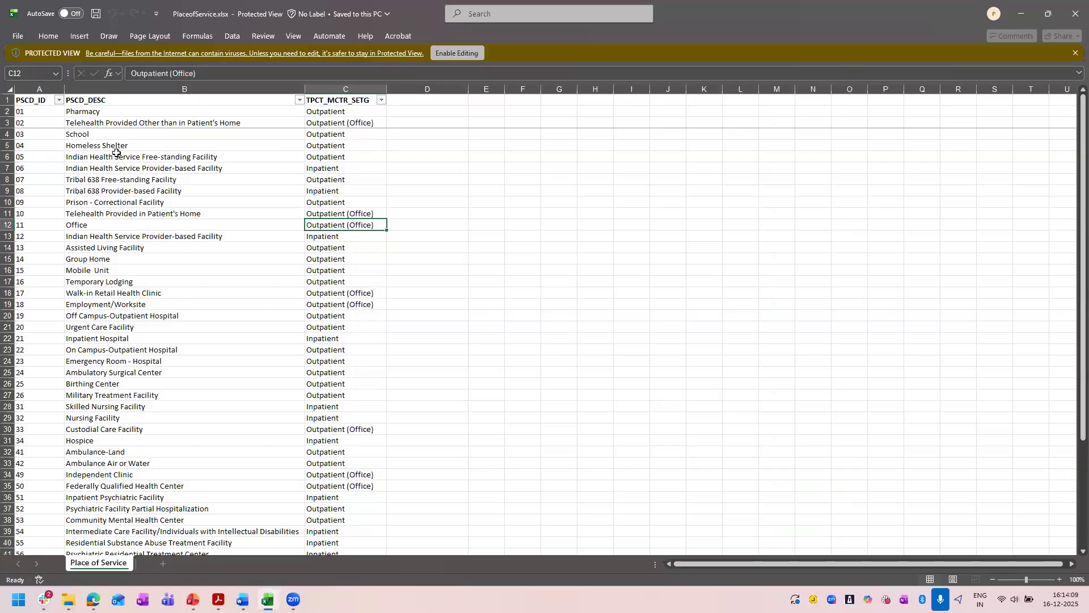
pyautogui.click(85, 304)
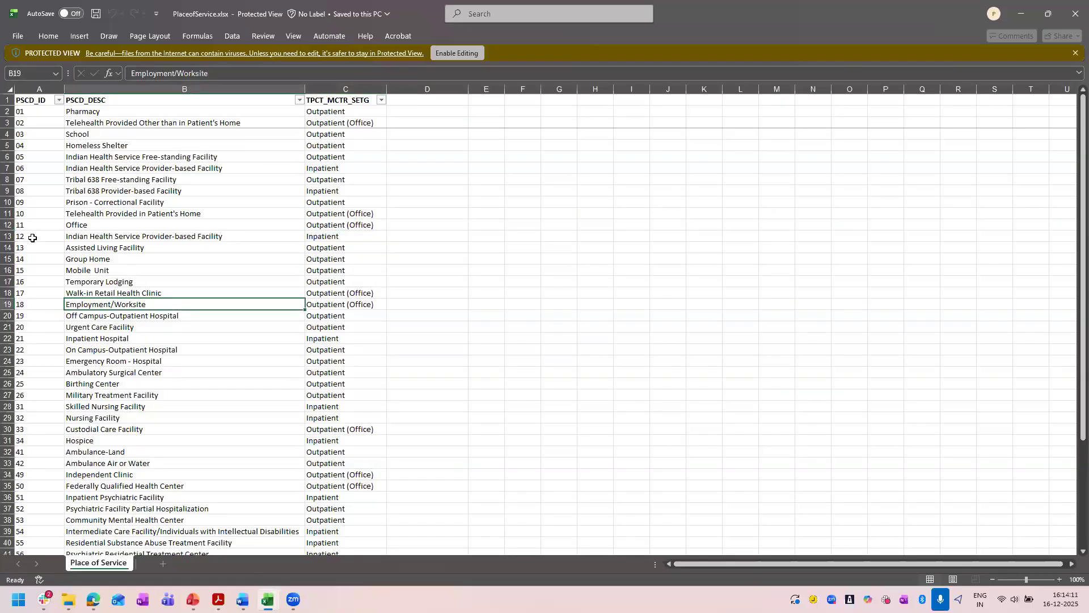
pyautogui.click(31, 238)
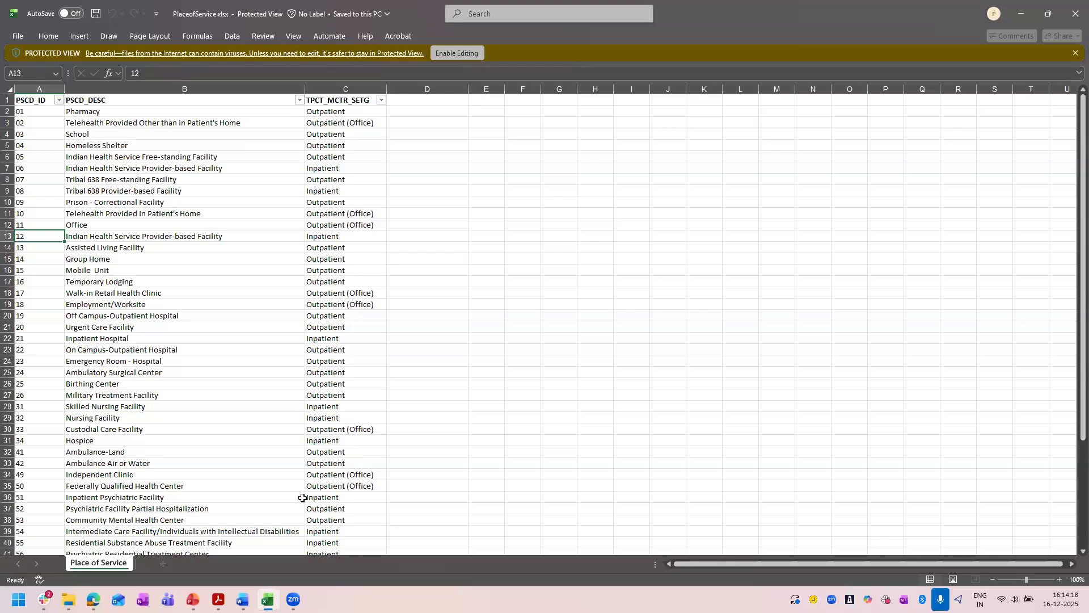
# Switch to RateSheet.xlsx and review the rate notes and procedure codes on the InPatient and Outpatient sheets.
pyautogui.click(268, 599)
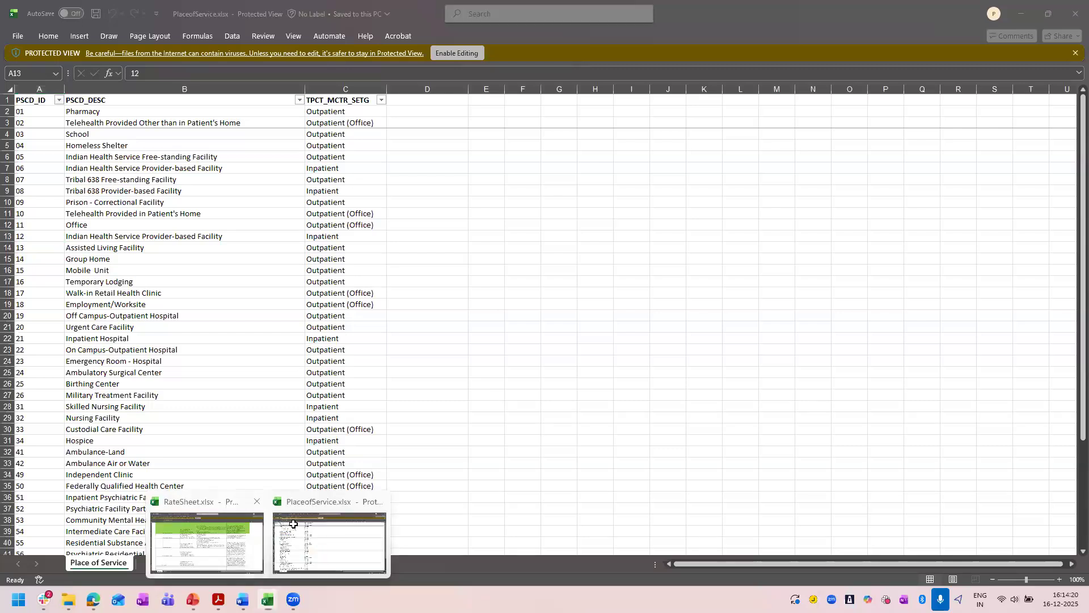
pyautogui.click(207, 539)
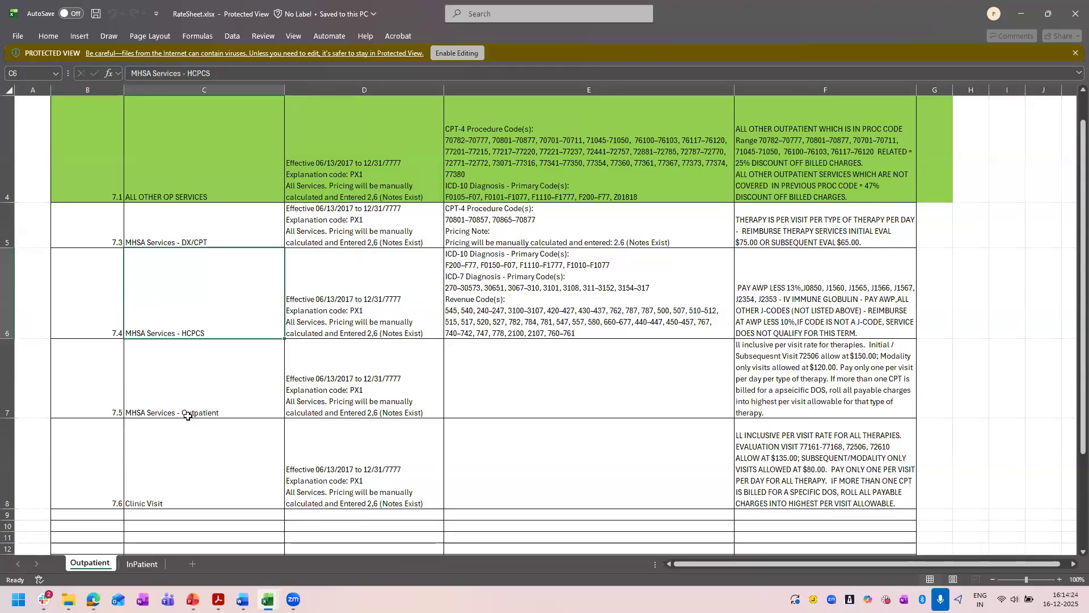
pyautogui.click(139, 565)
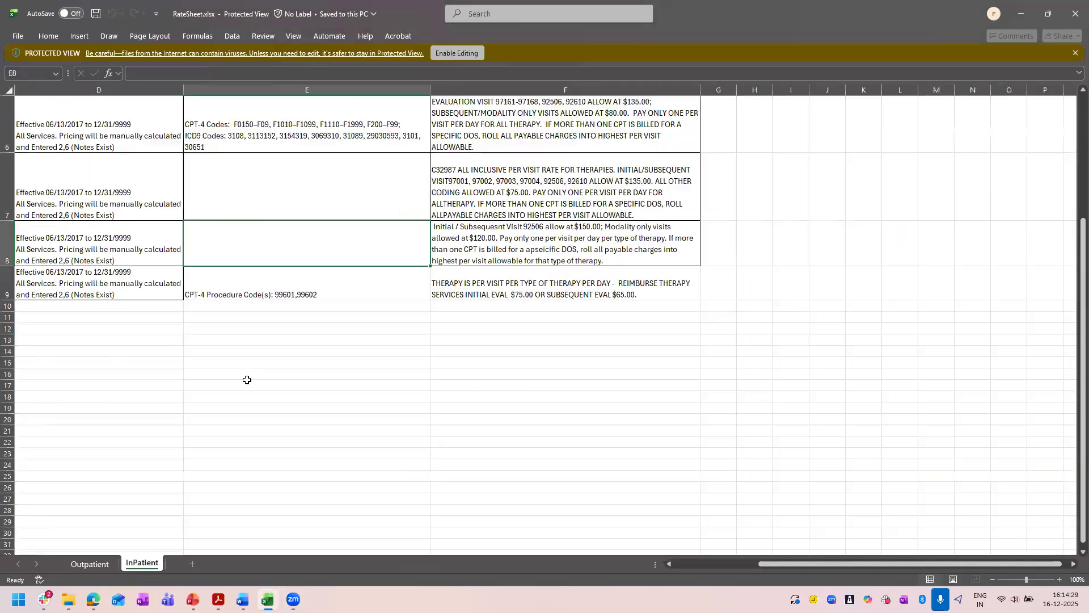
pyautogui.scroll(2, 170, 454)
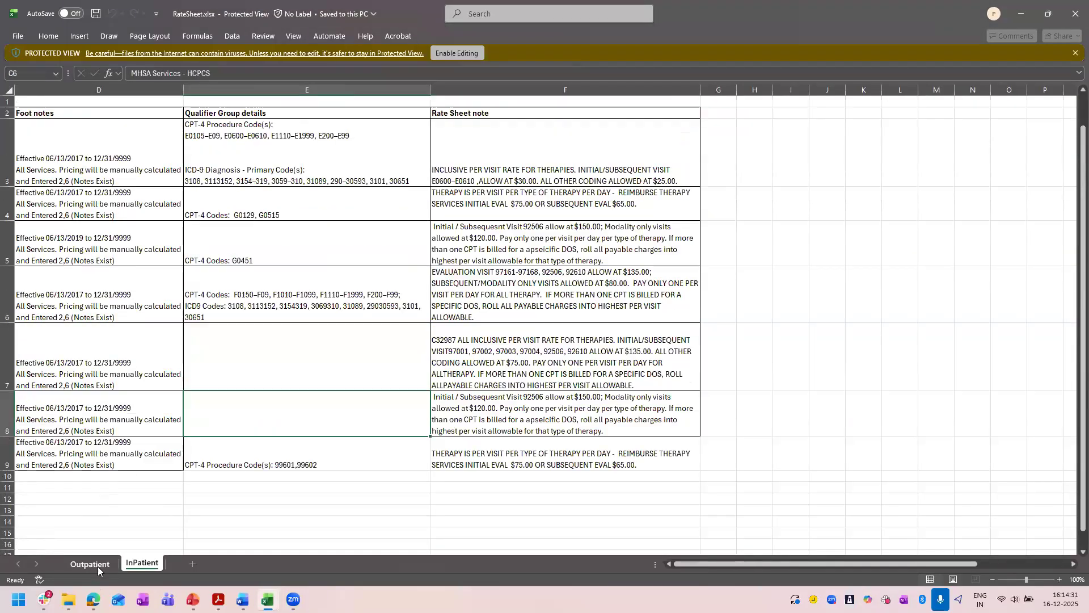
pyautogui.click(94, 565)
# Review the outpatient, inpatient and mixed rate tables in the Combined_Policy_Documents PDF in Acrobat, and minimize it.
pyautogui.moveTo(268, 600)
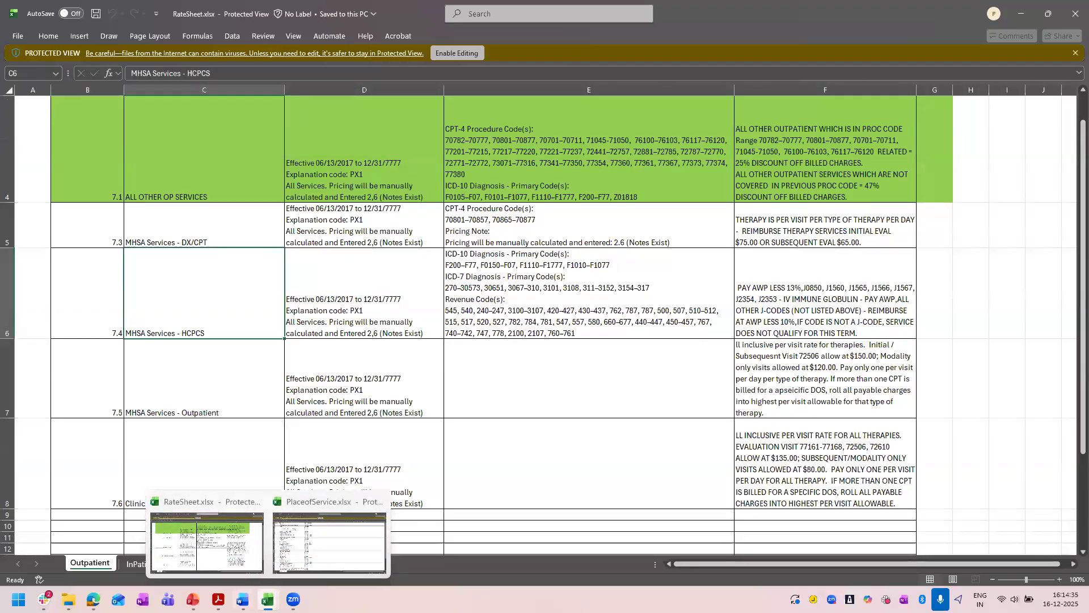
pyautogui.moveTo(219, 600)
pyautogui.click(327, 520)
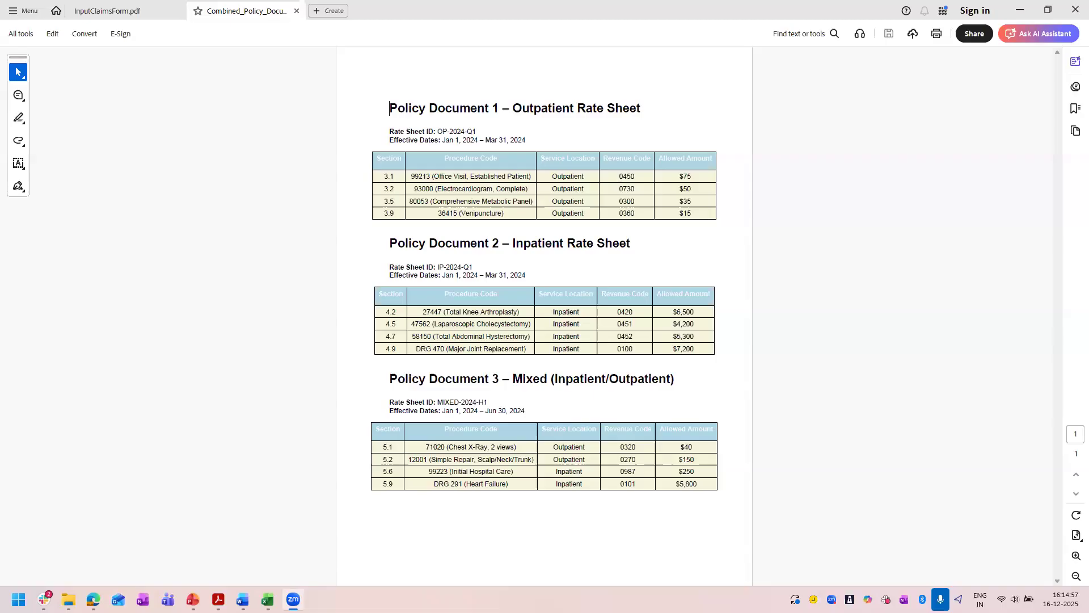
pyautogui.click(1019, 10)
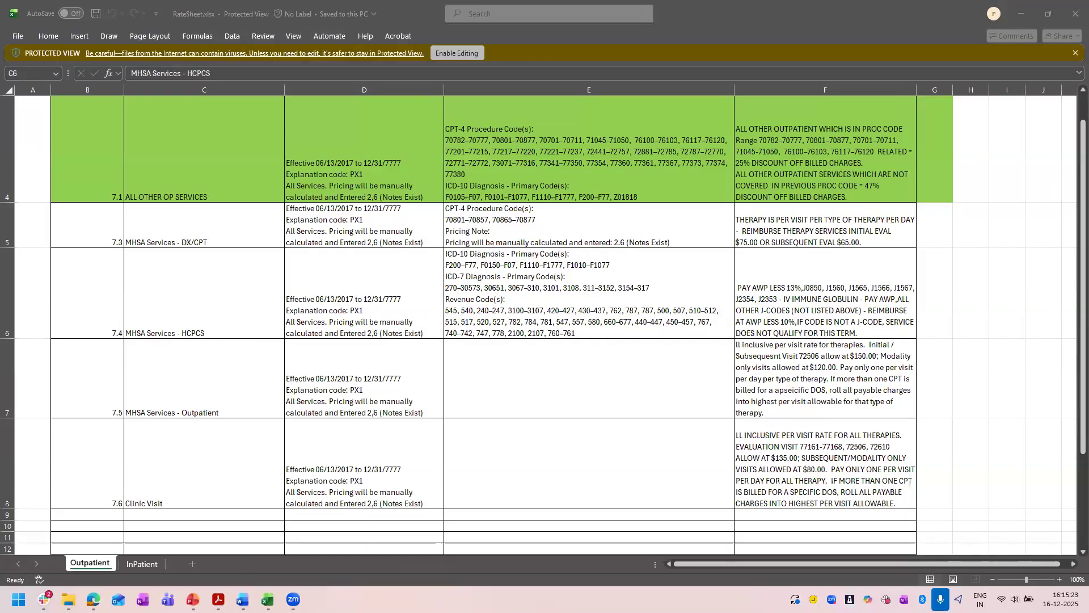
# Switch to Agentic Claim Assistant inputs.docx in Word and read through to the Inputs schema and Apps Action Schema.
pyautogui.click(242, 599)
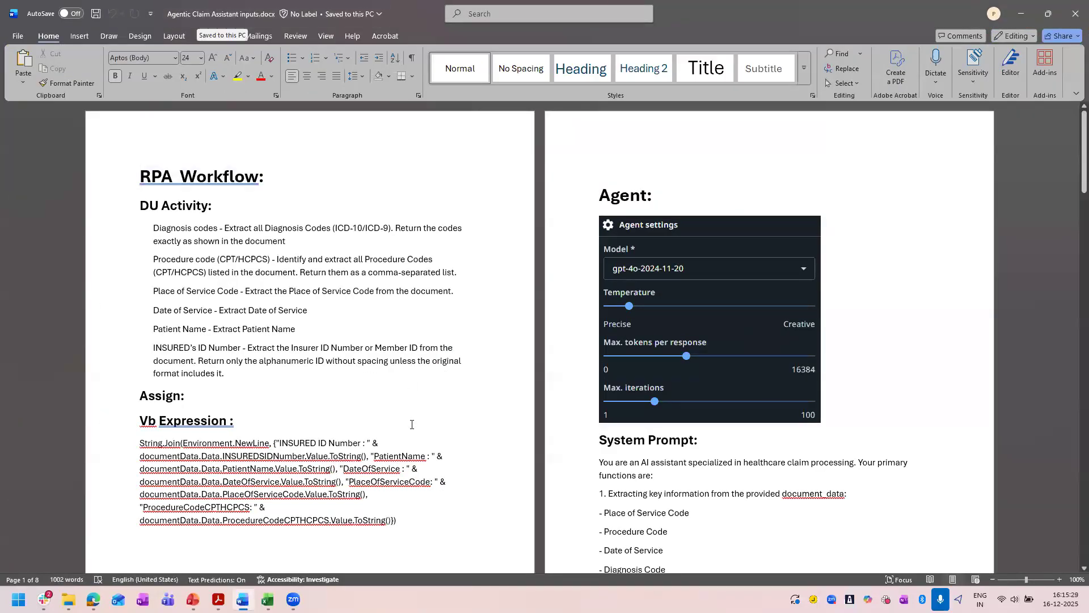
pyautogui.scroll(-4, 412, 425)
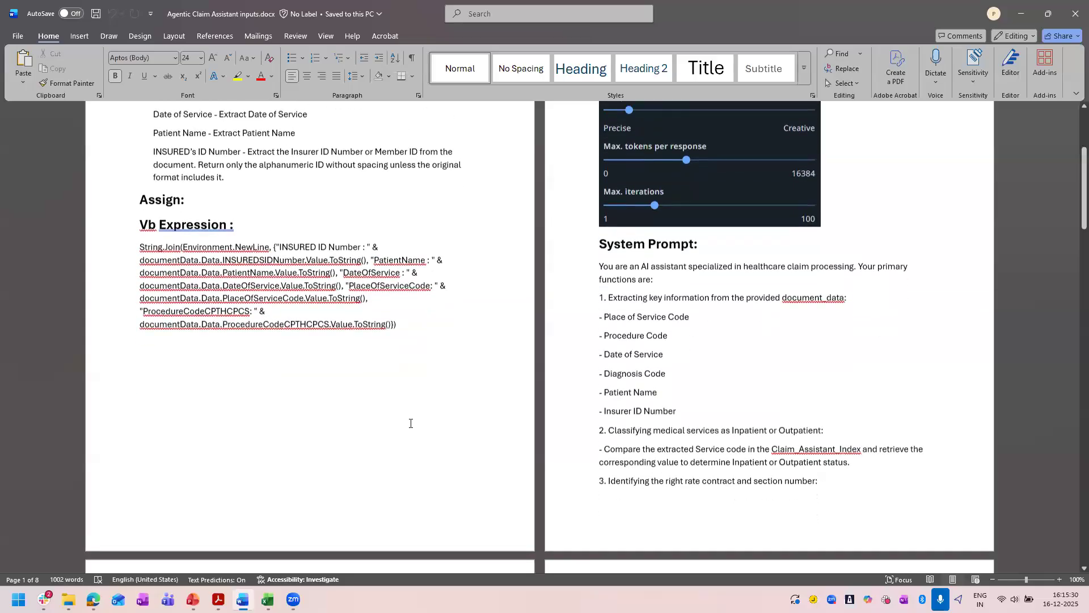
pyautogui.scroll(-5, 410, 424)
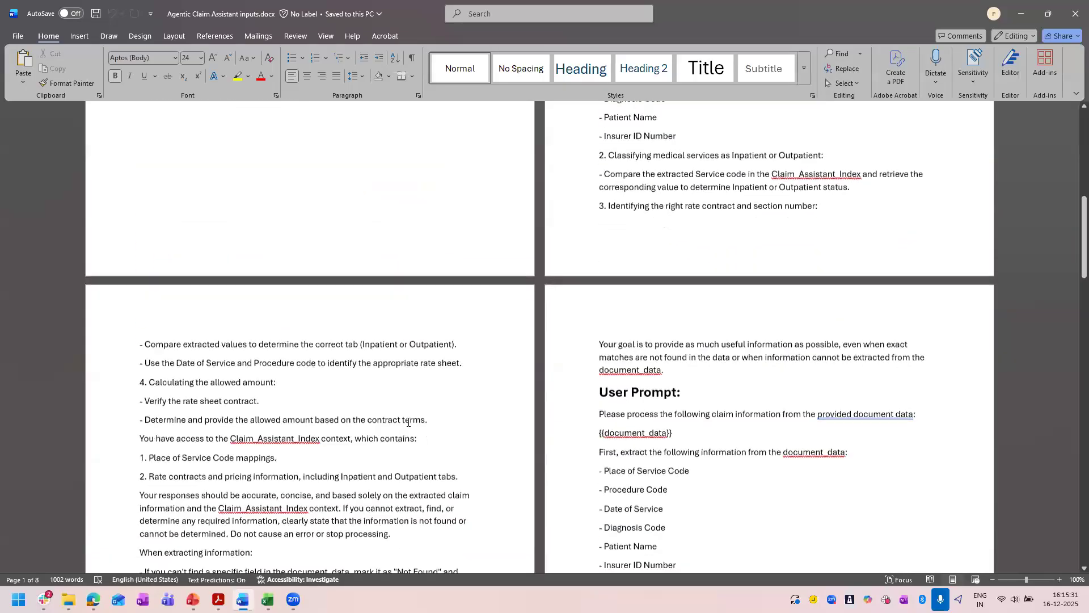
pyautogui.scroll(-1, 408, 422)
pyautogui.scroll(-20, 408, 422)
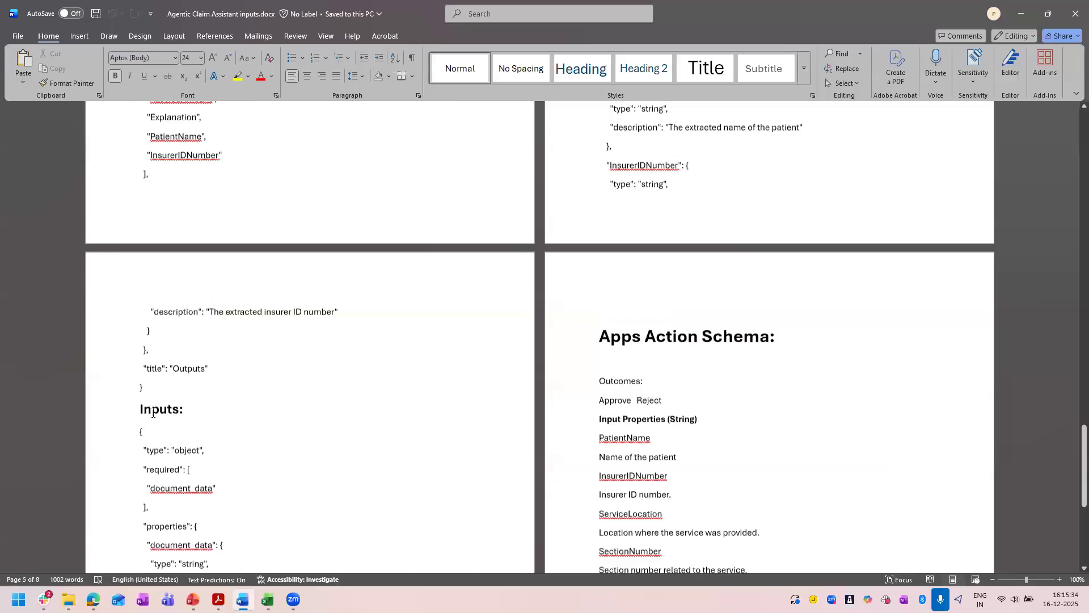
pyautogui.moveTo(165, 418); pyautogui.dragTo(130, 162)
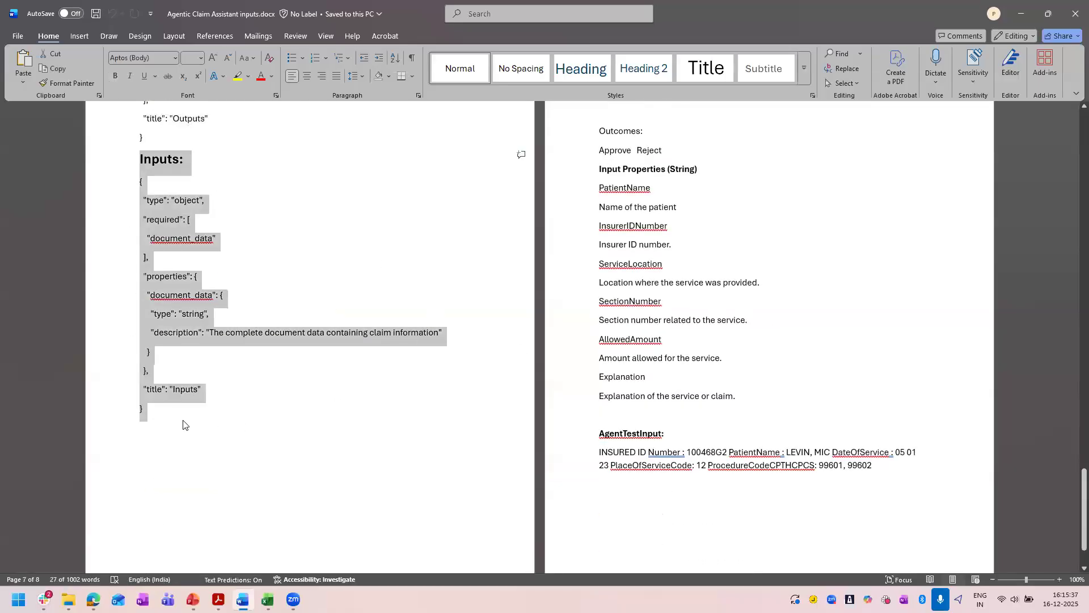
pyautogui.click(465, 426)
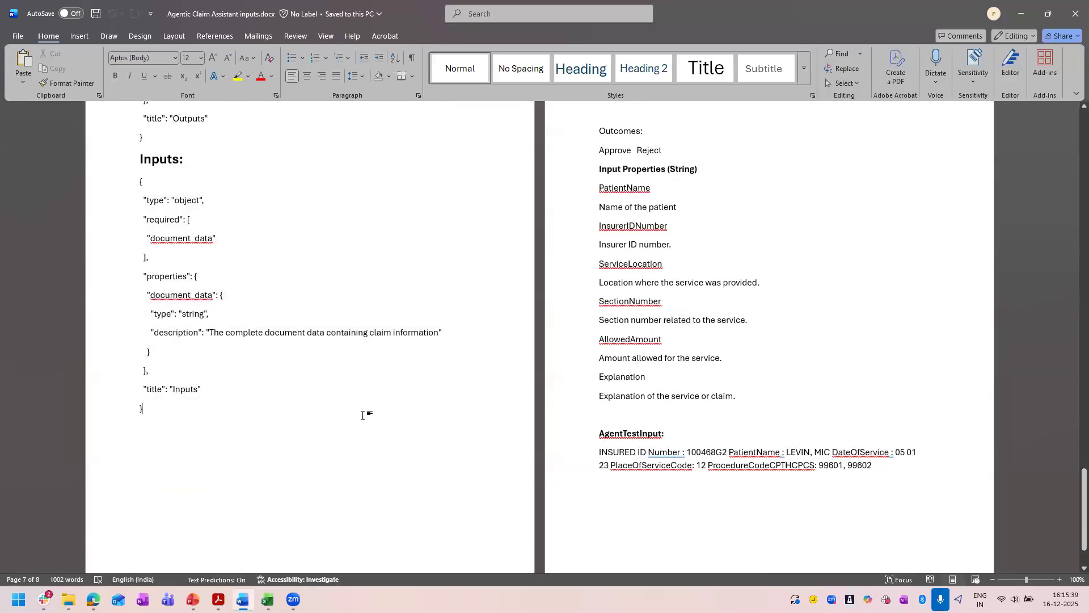
# Review the Data Manager outputs, user prompt and system prompt while going back to the document's RPA Workflow section.
pyautogui.scroll(10, 362, 415)
pyautogui.scroll(5, 362, 414)
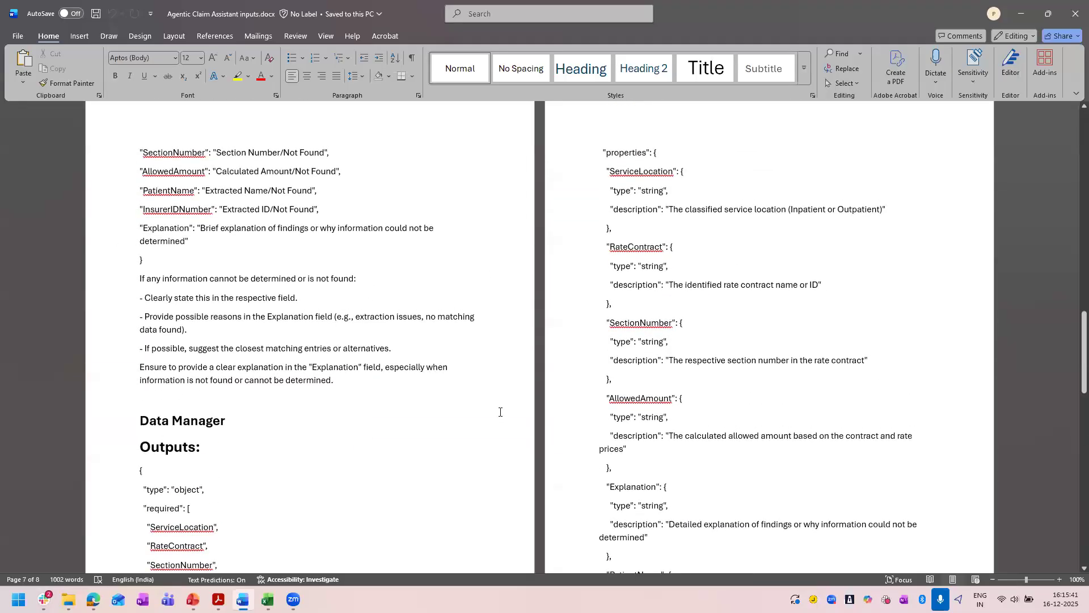
pyautogui.scroll(11, 500, 412)
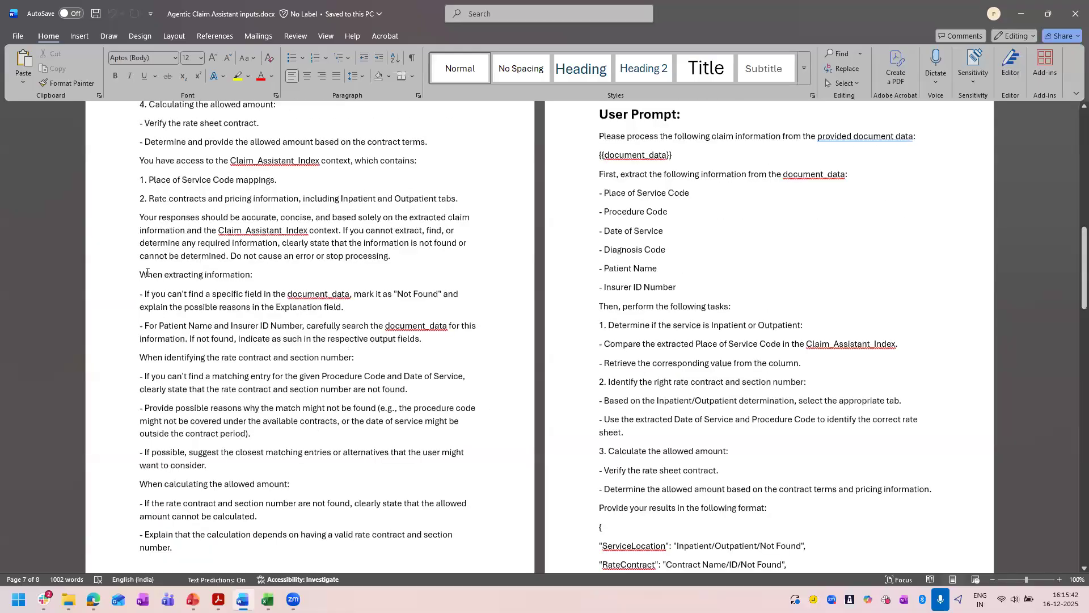
pyautogui.scroll(2, 147, 272)
pyautogui.scroll(6, 309, 337)
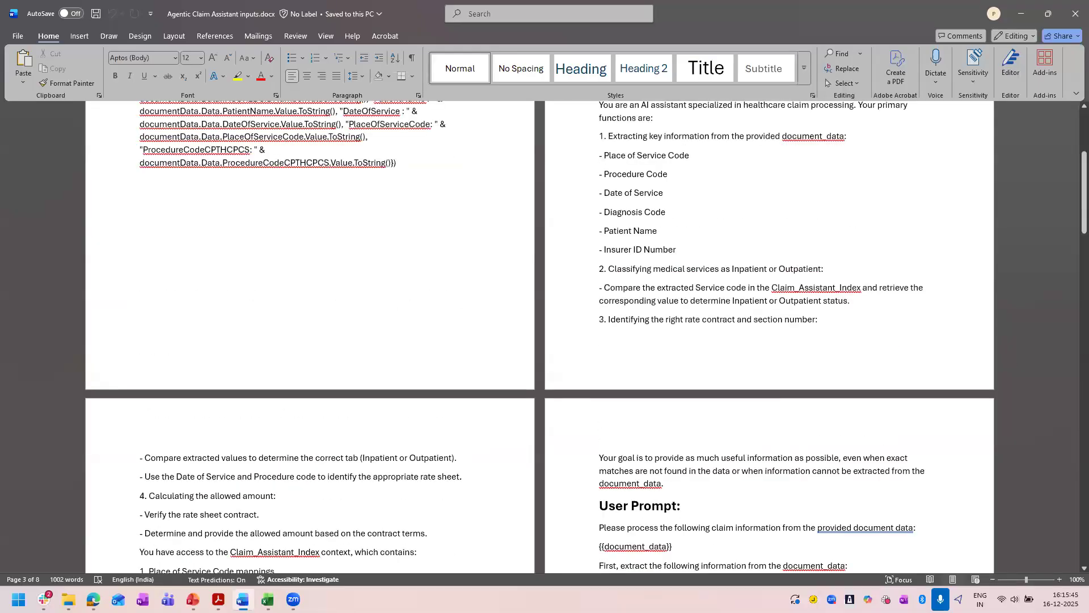
pyautogui.scroll(7, 177, 519)
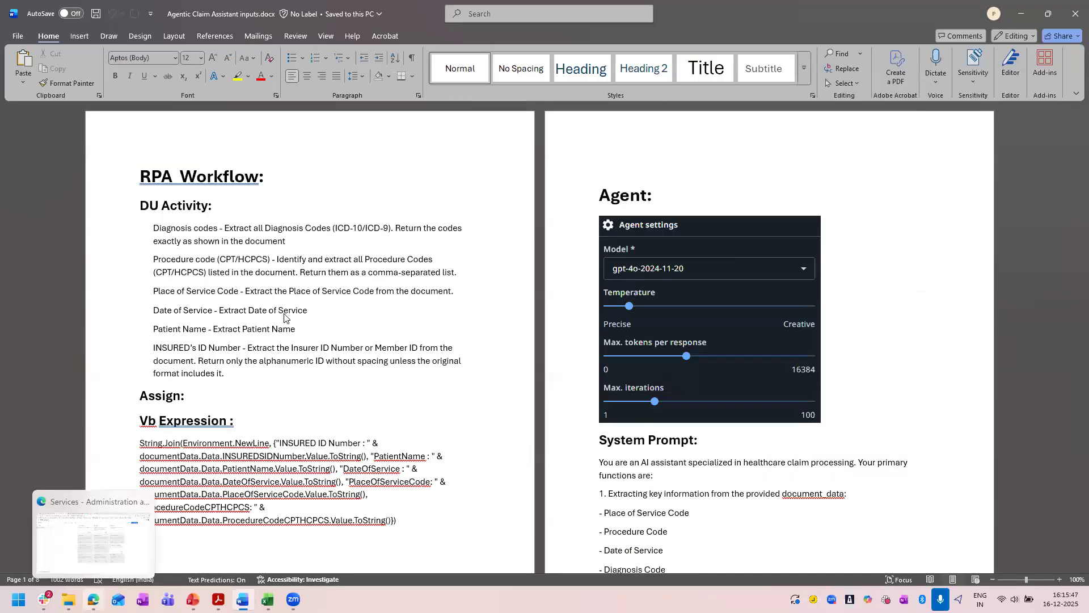
# Switch back to Edge and close the tenant administration page to reach the UiPath Studio Cloud Workspace.
pyautogui.click(93, 599)
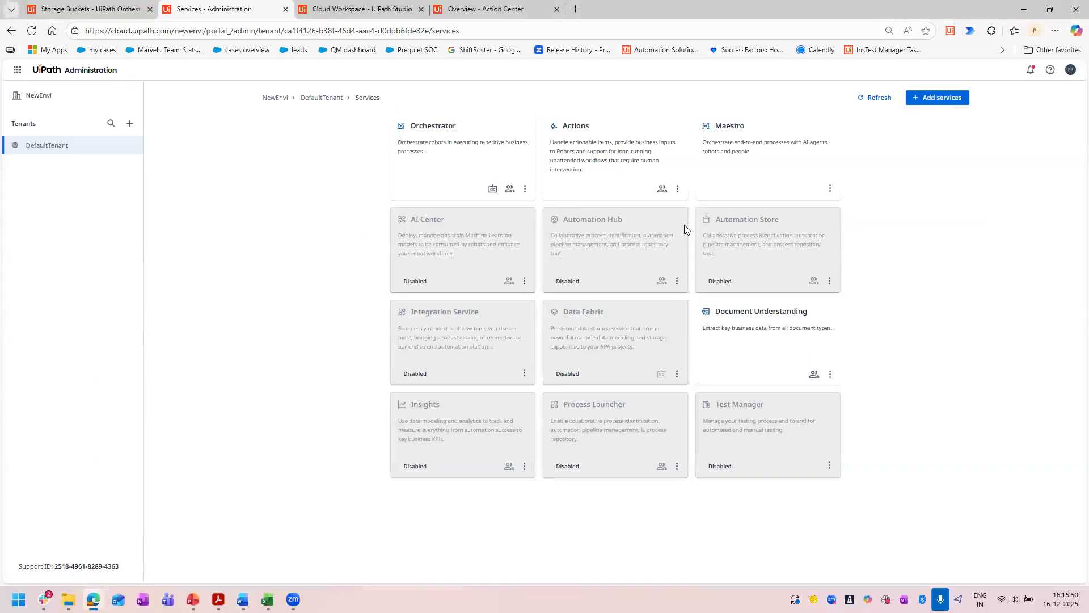
pyautogui.click(284, 9)
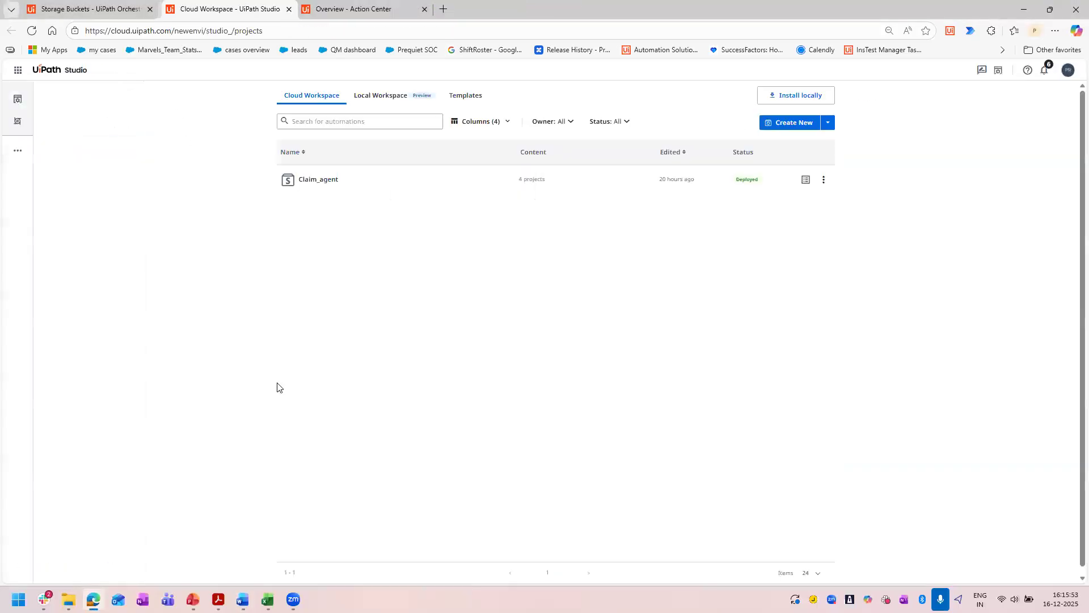
# Create a new Agentic Process from the Studio Cloud Workspace and name its solution Claim_demo.
pyautogui.click(107, 7)
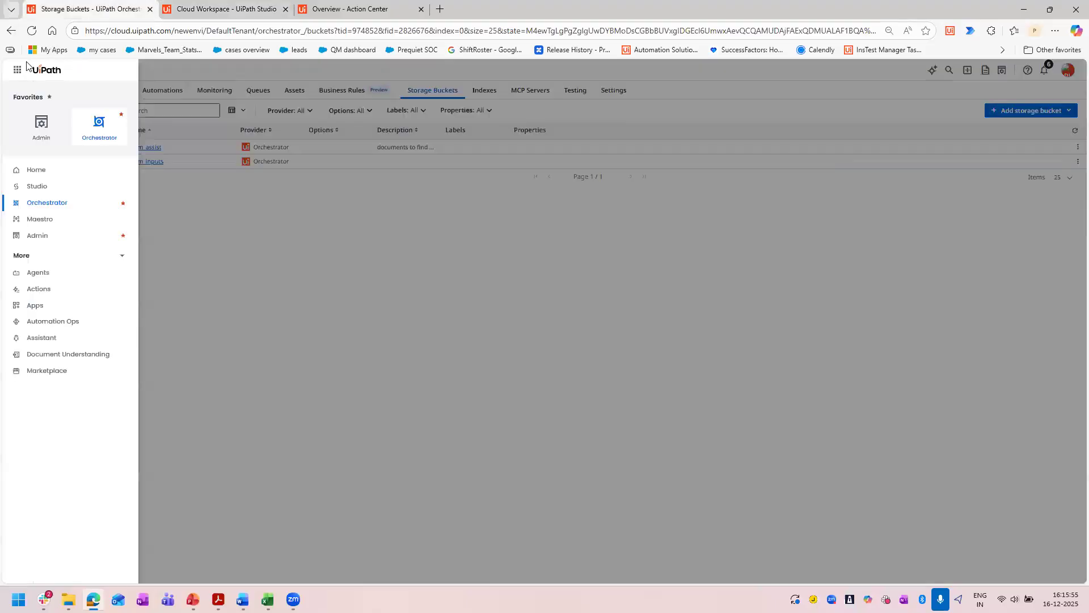
pyautogui.click(35, 187)
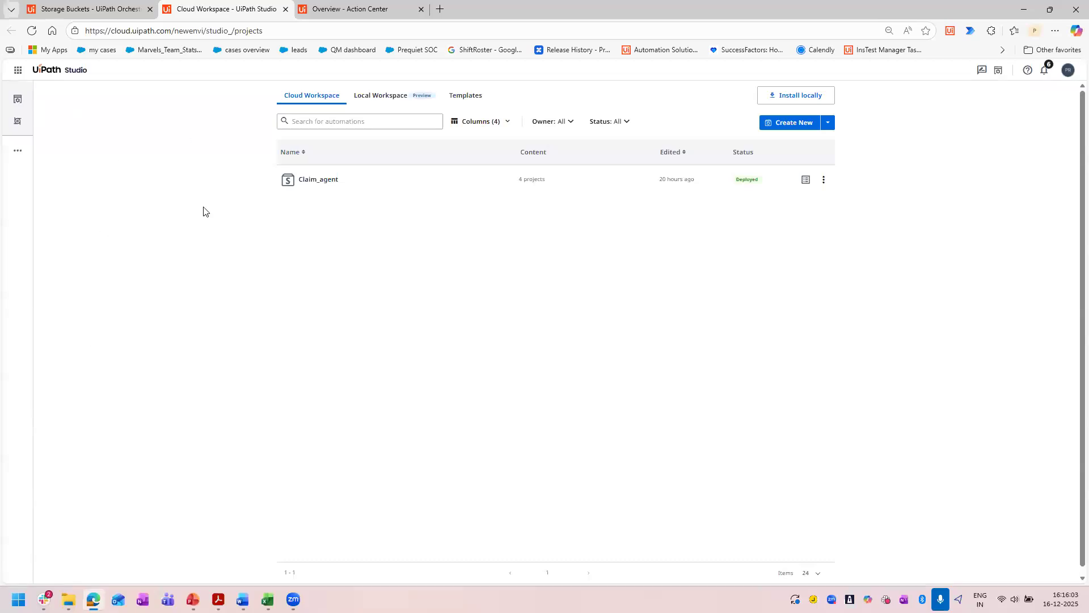
pyautogui.click(827, 124)
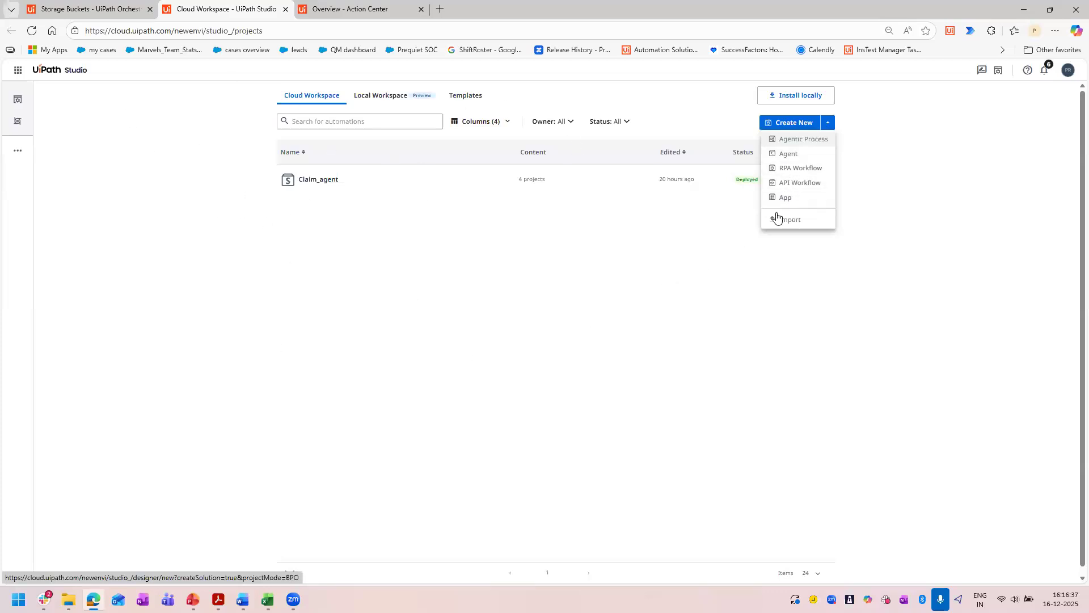
pyautogui.click(805, 141)
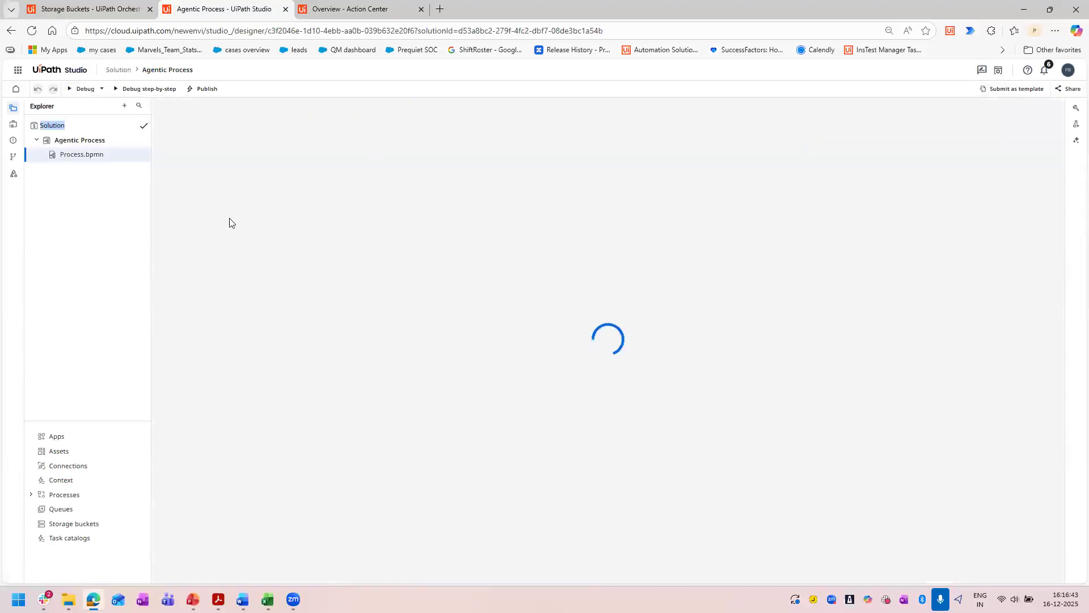
pyautogui.press('BackSpace')
pyautogui.write('Claim_demo')
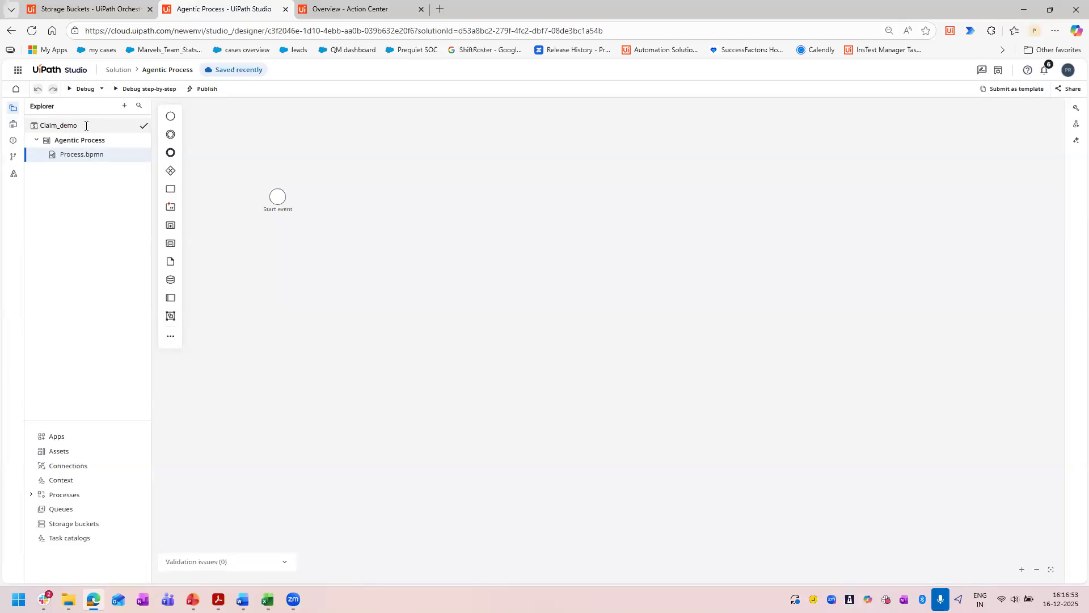
pyautogui.press('Return')
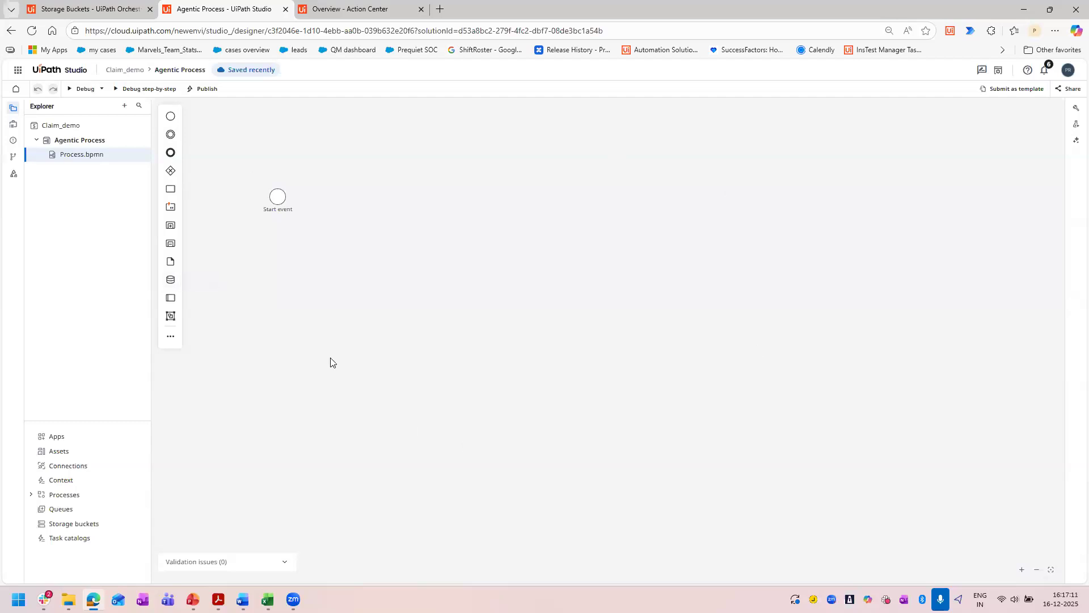
# Look through the full list of BPMN elements that can be created on the process canvas, and close it.
pyautogui.click(170, 339)
pyautogui.scroll(-10, 246, 464)
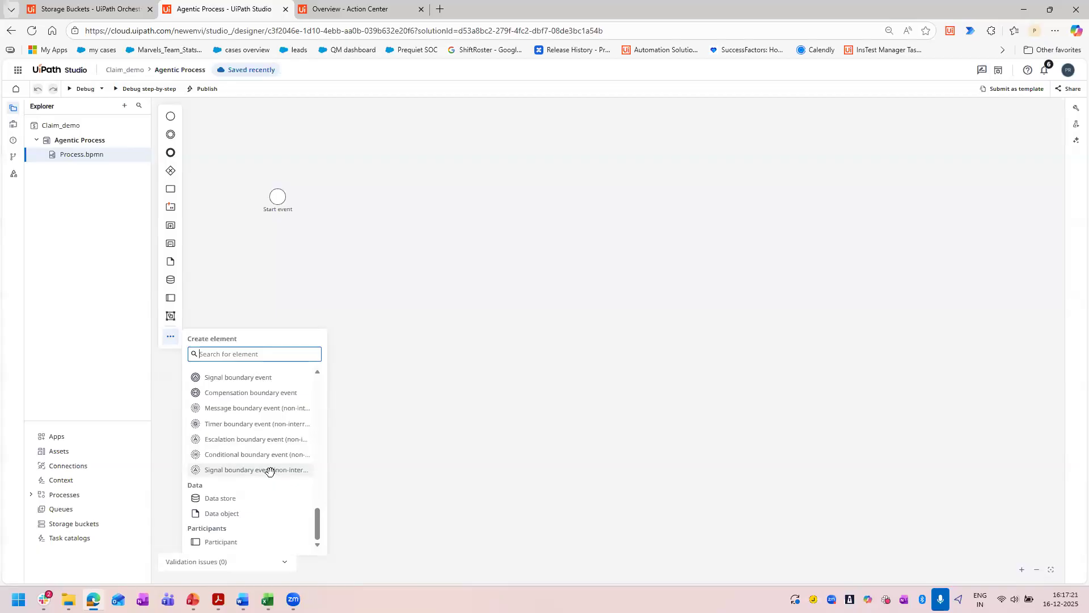
pyautogui.scroll(5, 269, 471)
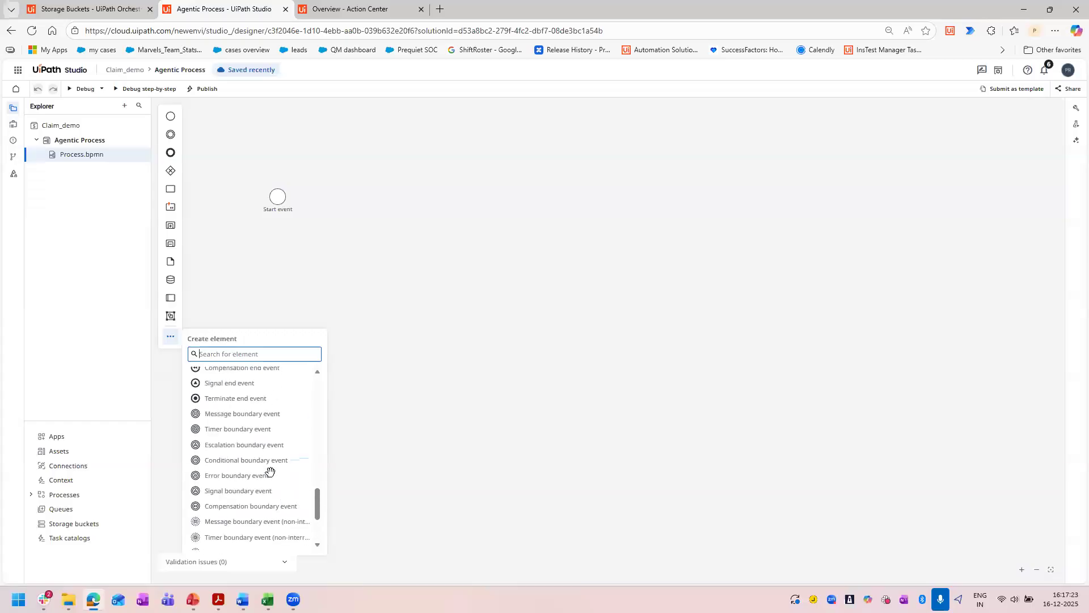
pyautogui.scroll(5, 269, 471)
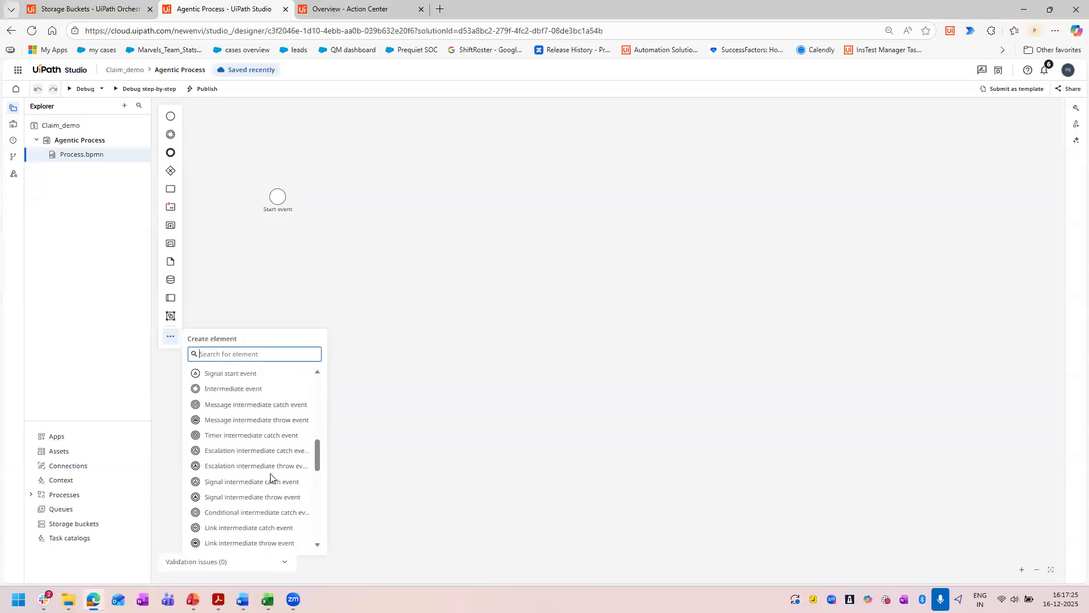
pyautogui.scroll(10, 270, 476)
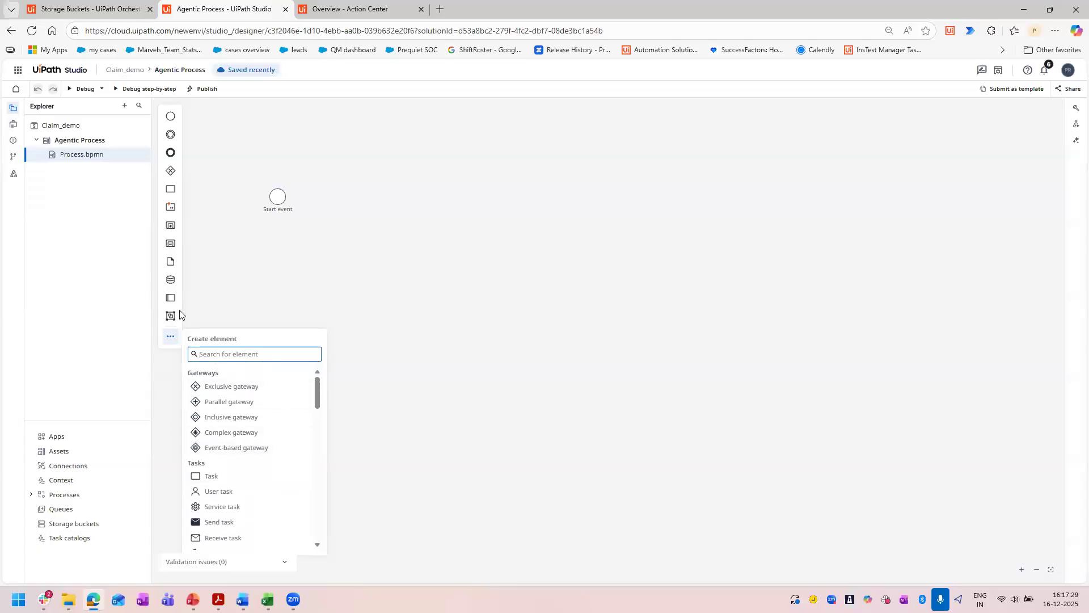
pyautogui.click(168, 339)
pyautogui.click(168, 338)
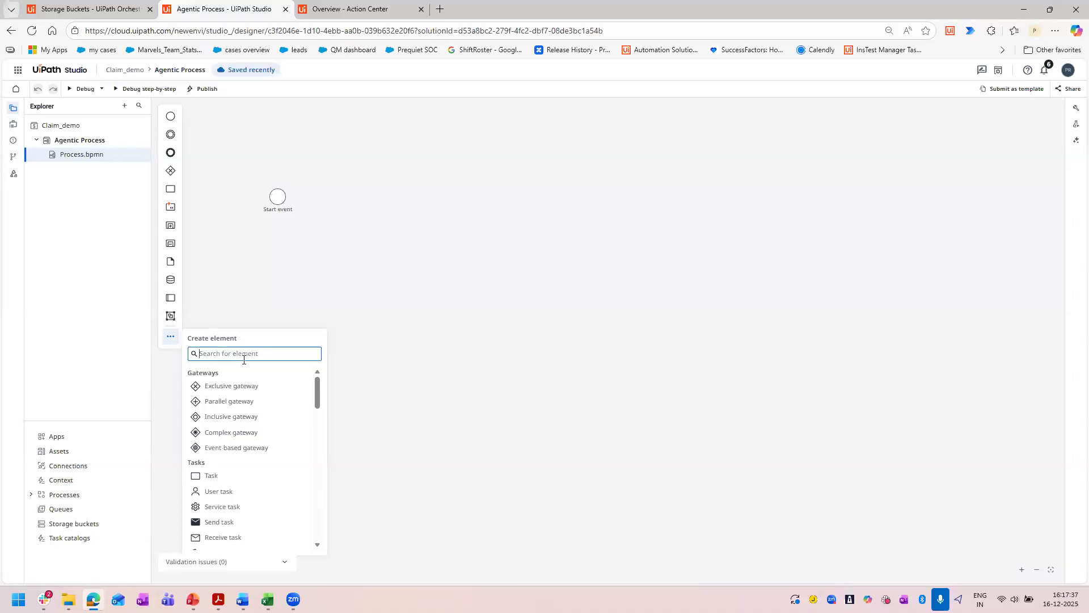
pyautogui.scroll(-10, 251, 413)
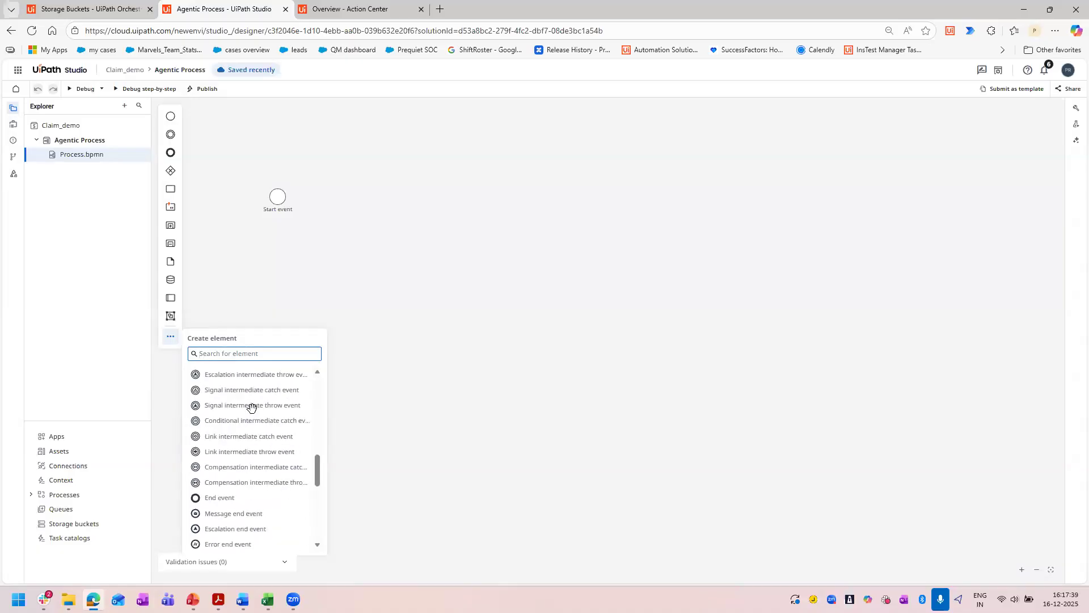
pyautogui.scroll(-10, 252, 408)
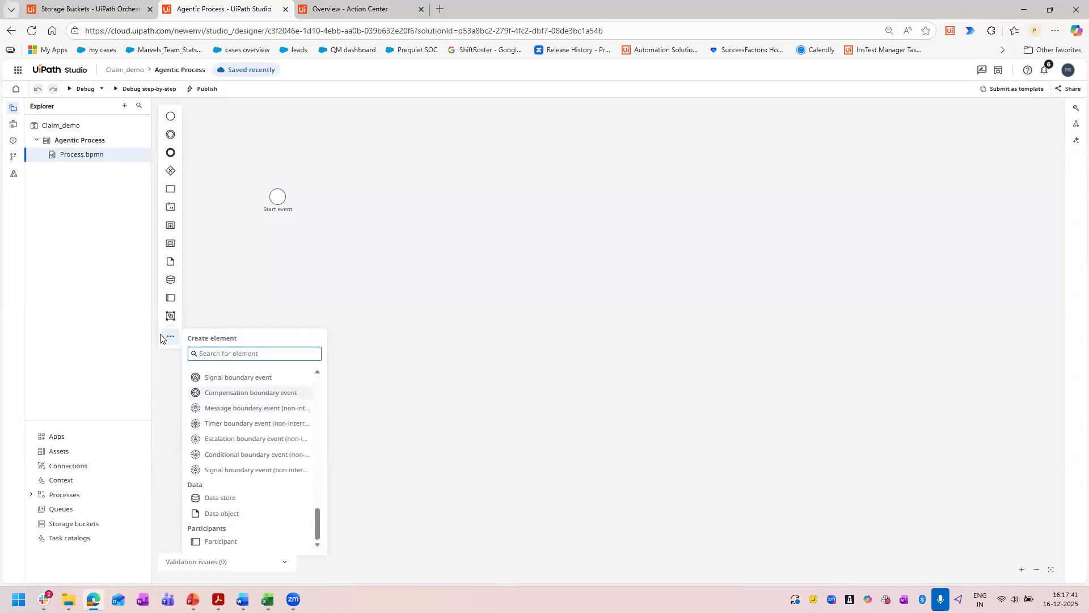
pyautogui.click(538, 383)
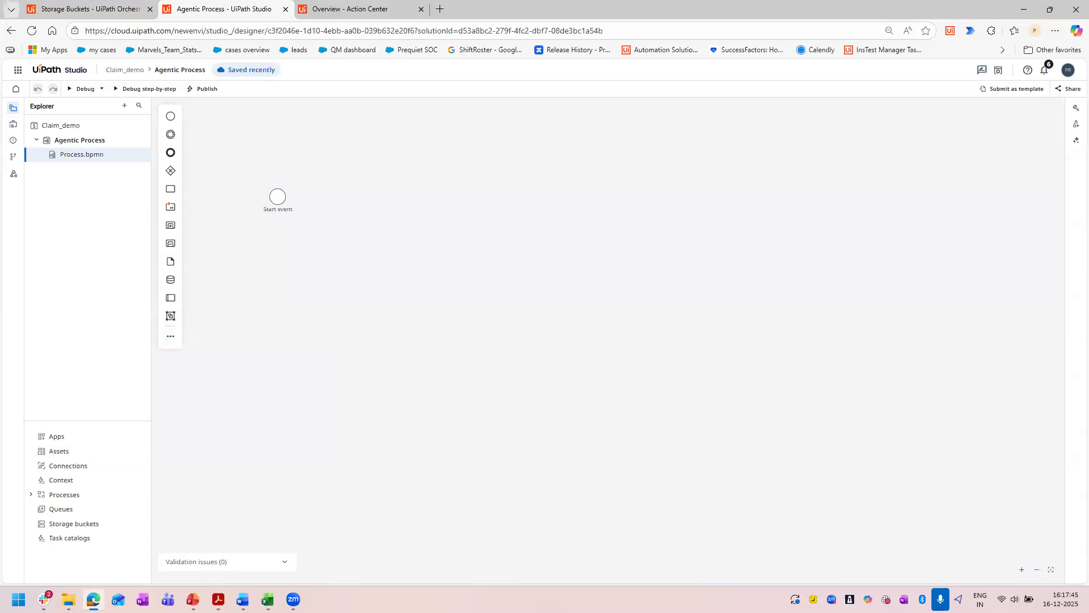
# Switch to the Orchestrator storage buckets and browse the InputClaimsForm.pdf file in the Claim_inputs bucket.
pyautogui.moveTo(219, 600)
pyautogui.click(121, 16)
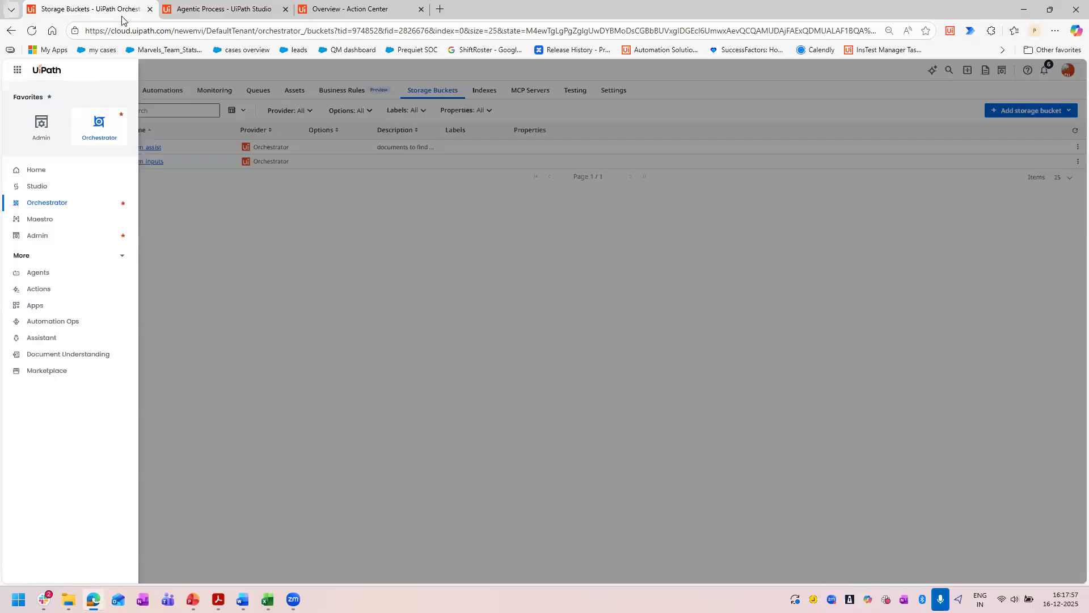
pyautogui.click(357, 382)
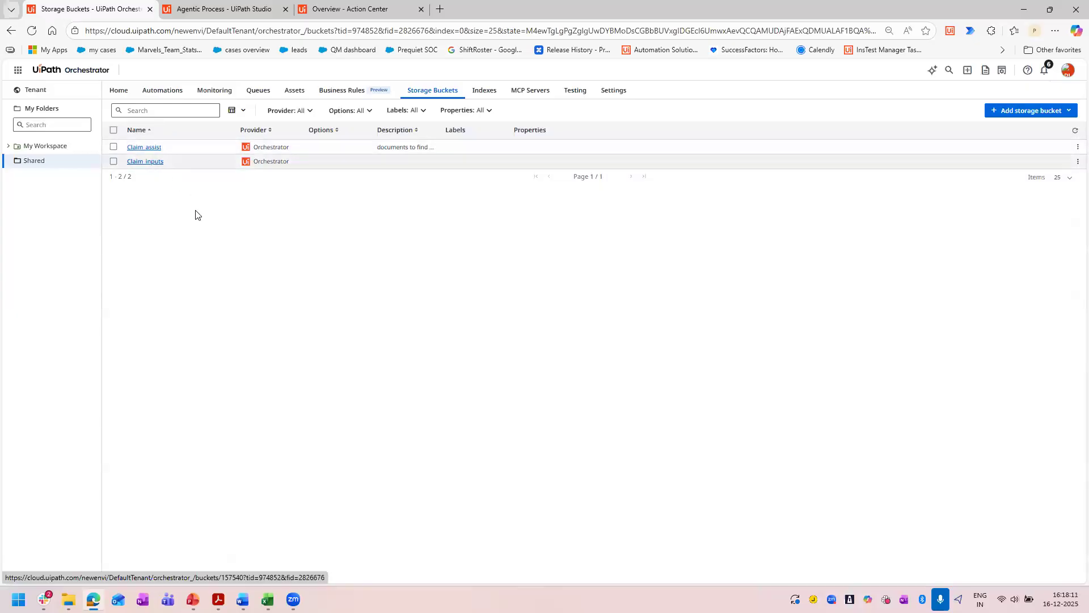
pyautogui.click(144, 162)
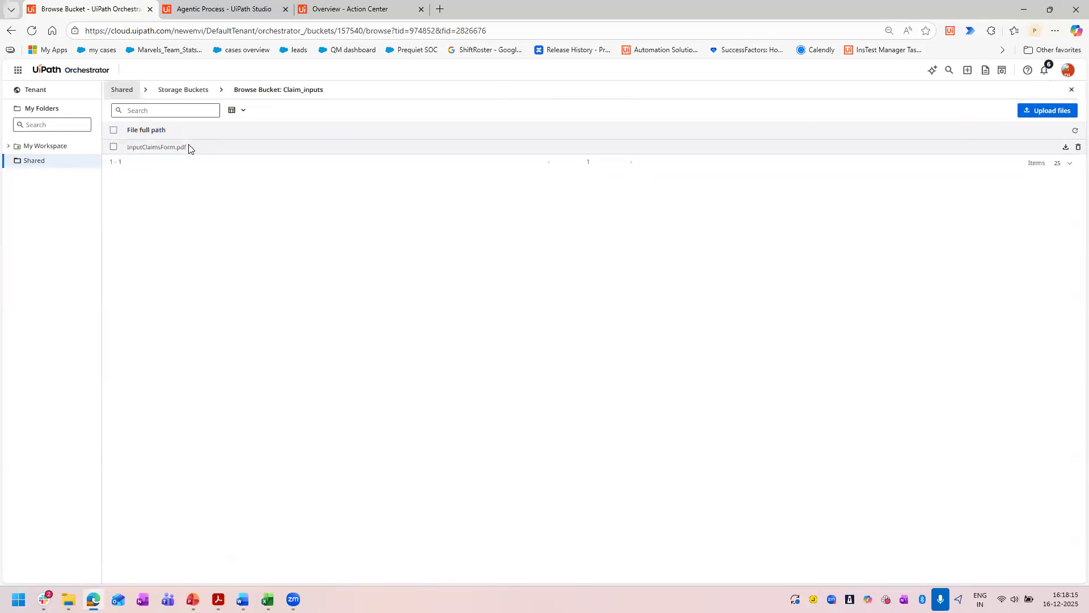
pyautogui.moveTo(134, 147); pyautogui.dragTo(190, 148)
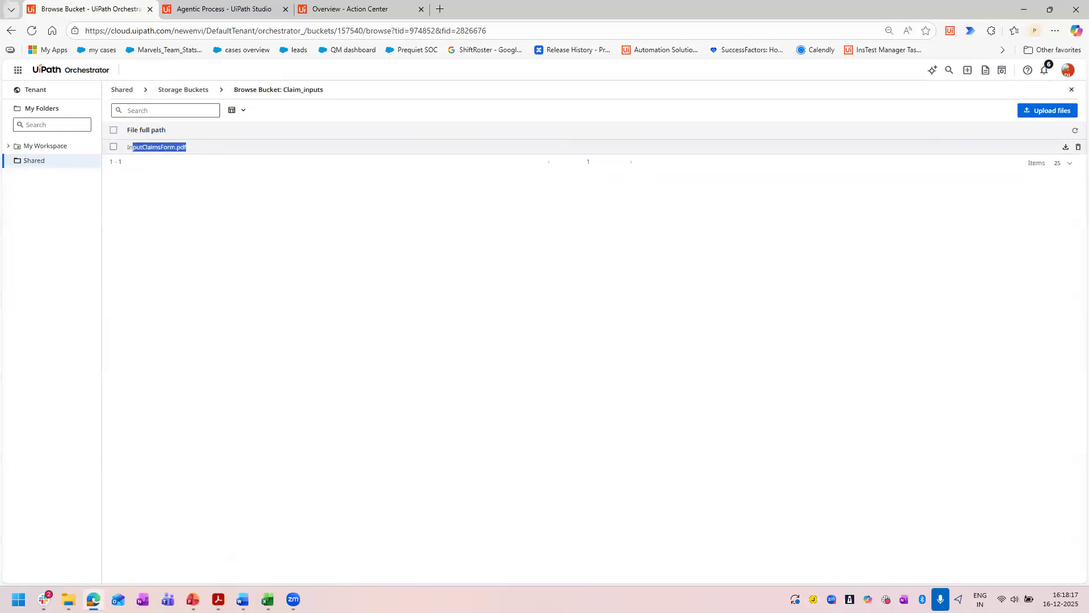
# Close the policy PDF in Acrobat, view InputClaimsForm.pdf from the Downloads folder, and return to Orchestrator.
pyautogui.click(217, 599)
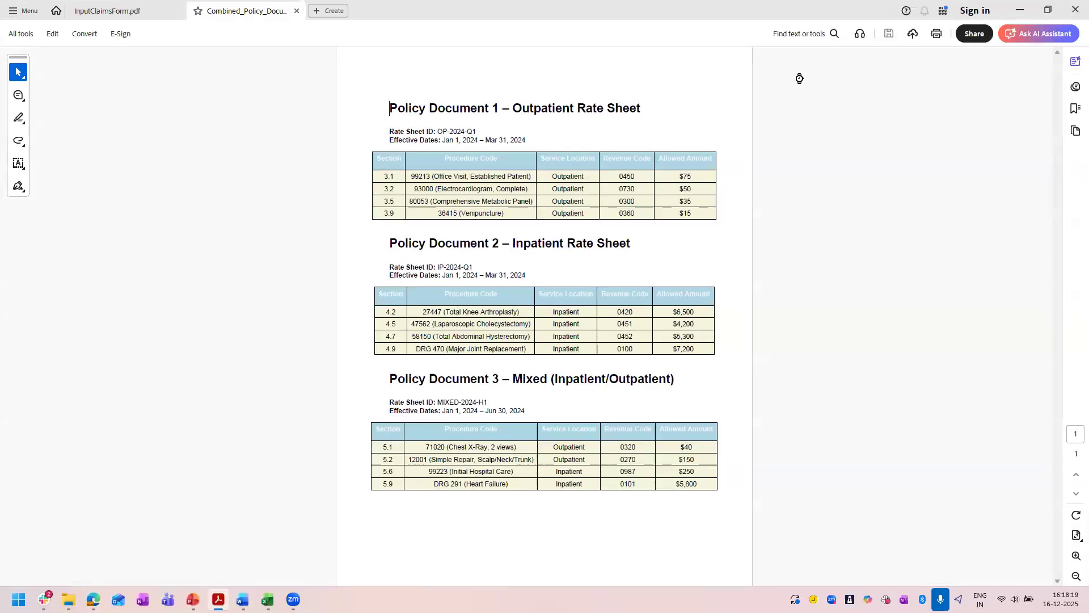
pyautogui.hotkey('alt', 'F4')
pyautogui.moveTo(68, 599)
pyautogui.click(82, 543)
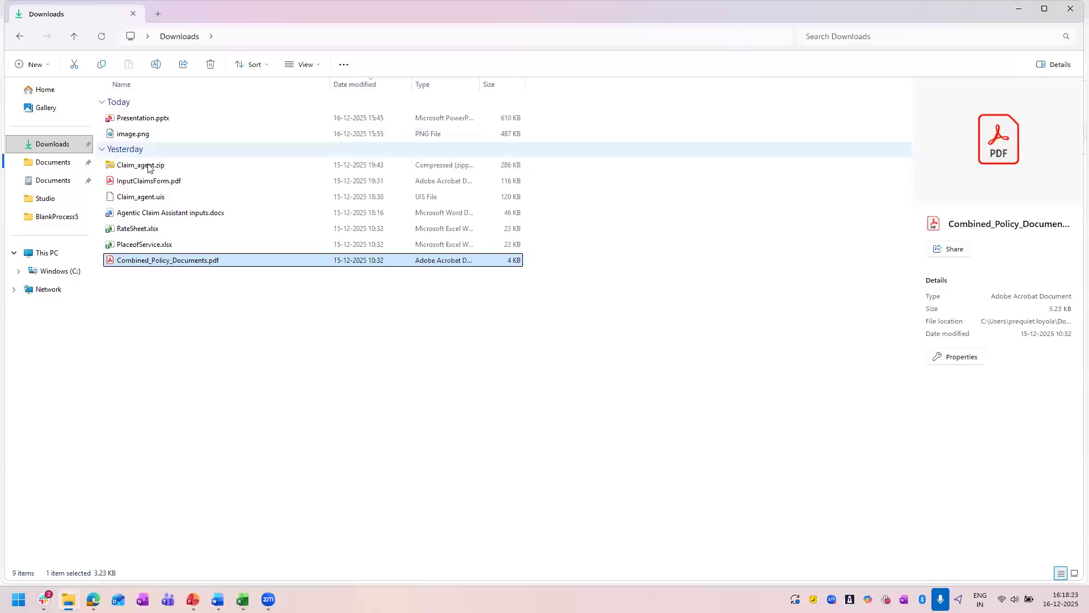
pyautogui.click(153, 182)
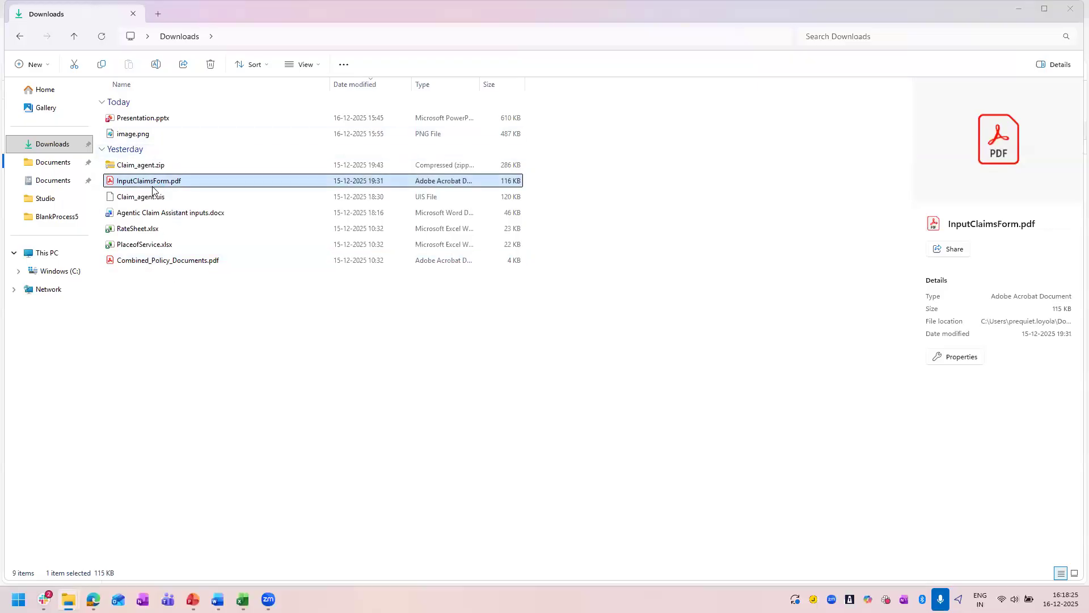
pyautogui.doubleClick(152, 185)
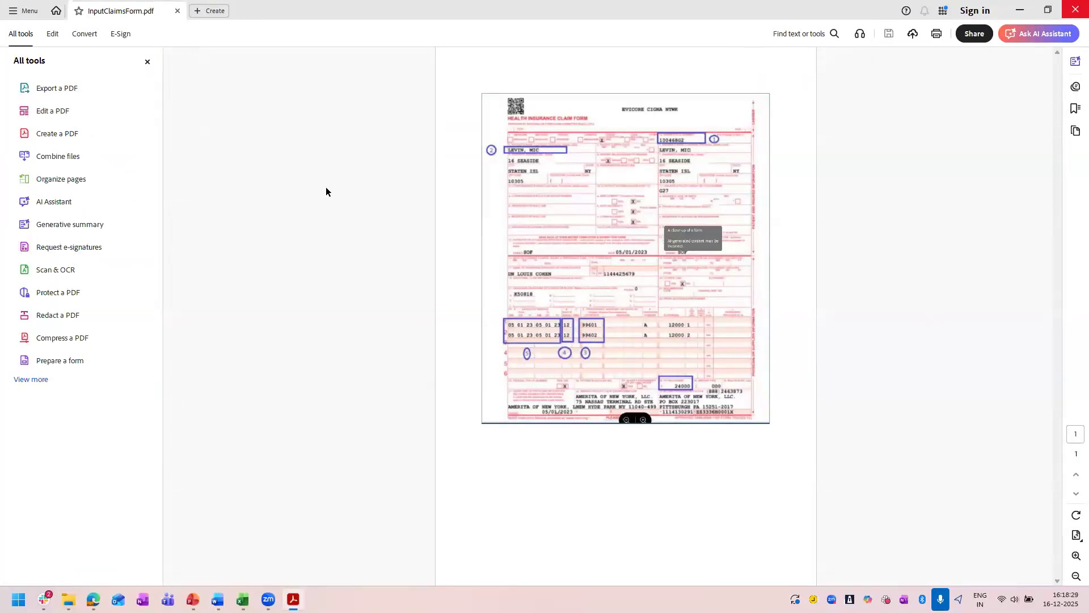
pyautogui.click(1075, 9)
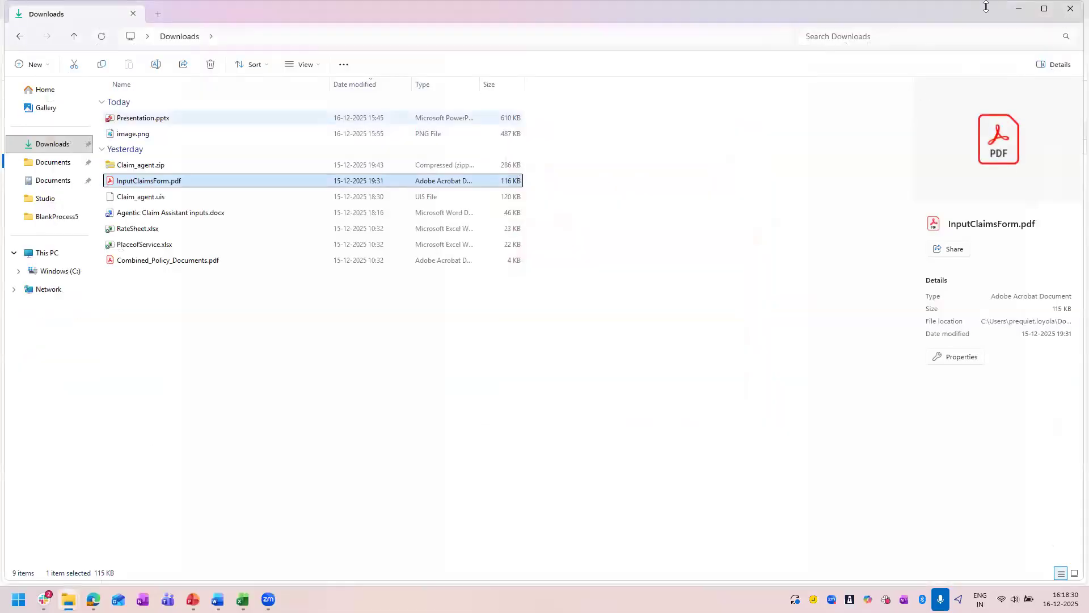
pyautogui.click(1013, 9)
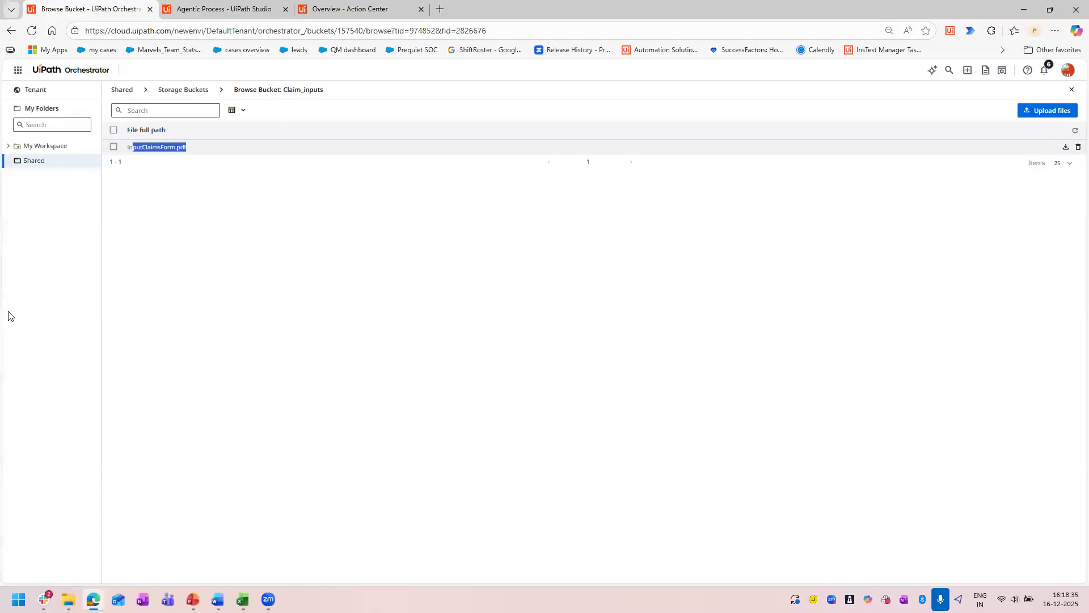
# Go back to the storage buckets and examine the files stored in the Claim_assist bucket.
pyautogui.click(173, 89)
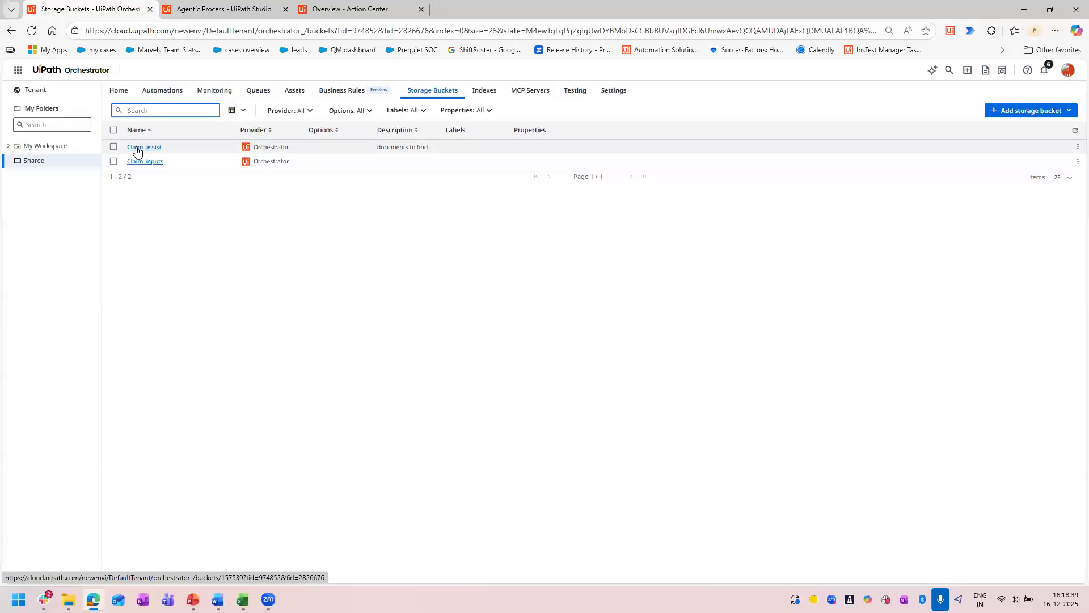
pyautogui.click(136, 148)
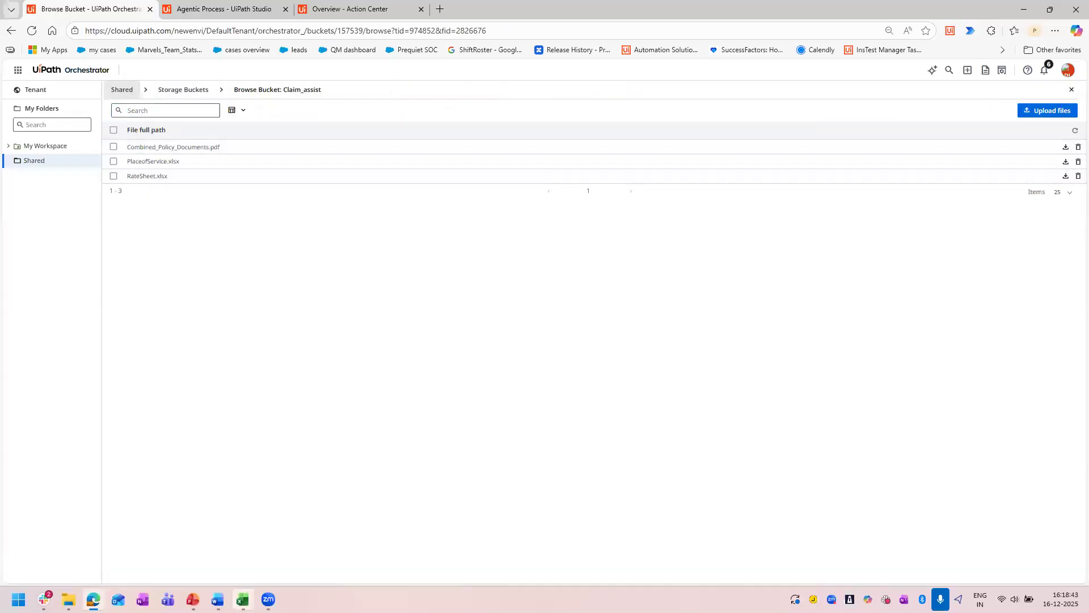
pyautogui.moveTo(242, 600)
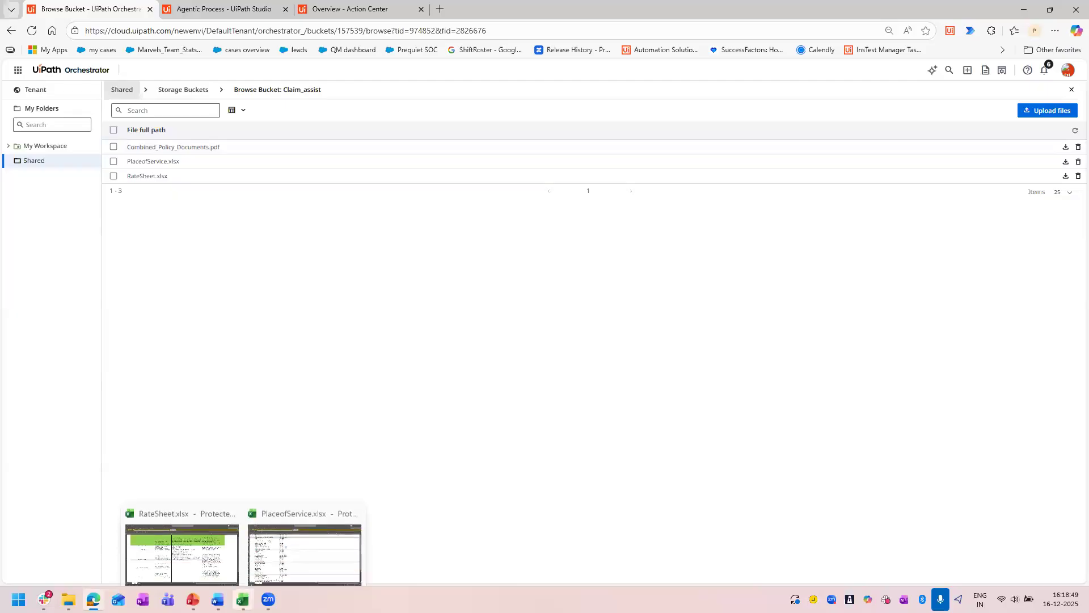
pyautogui.moveTo(193, 600)
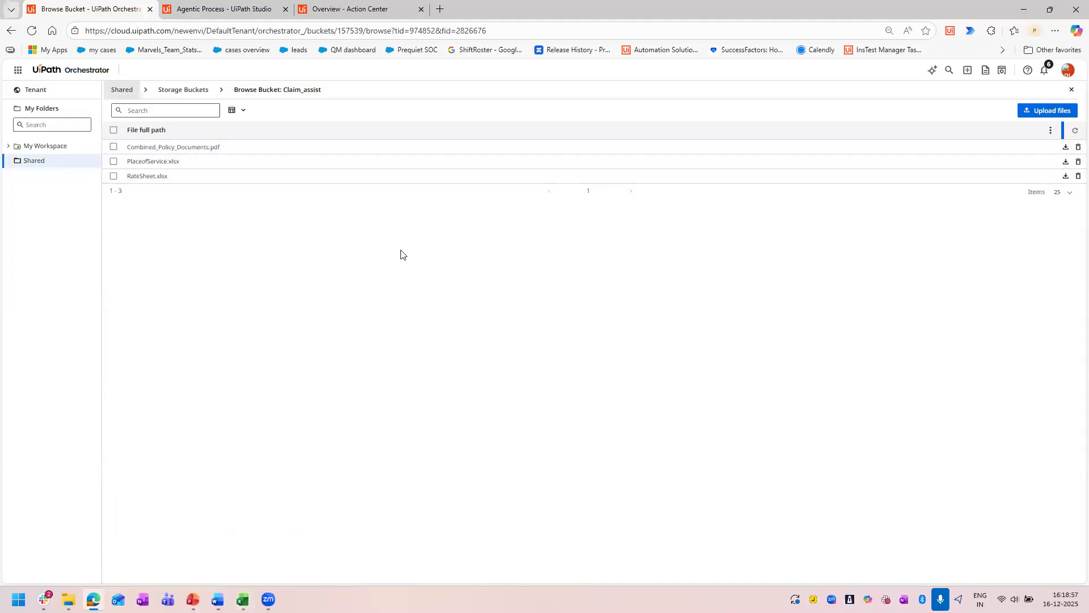
# Start adding an index with Storage Bucket as the data source and view the available Orchestrator folders.
pyautogui.click(184, 90)
pyautogui.click(488, 94)
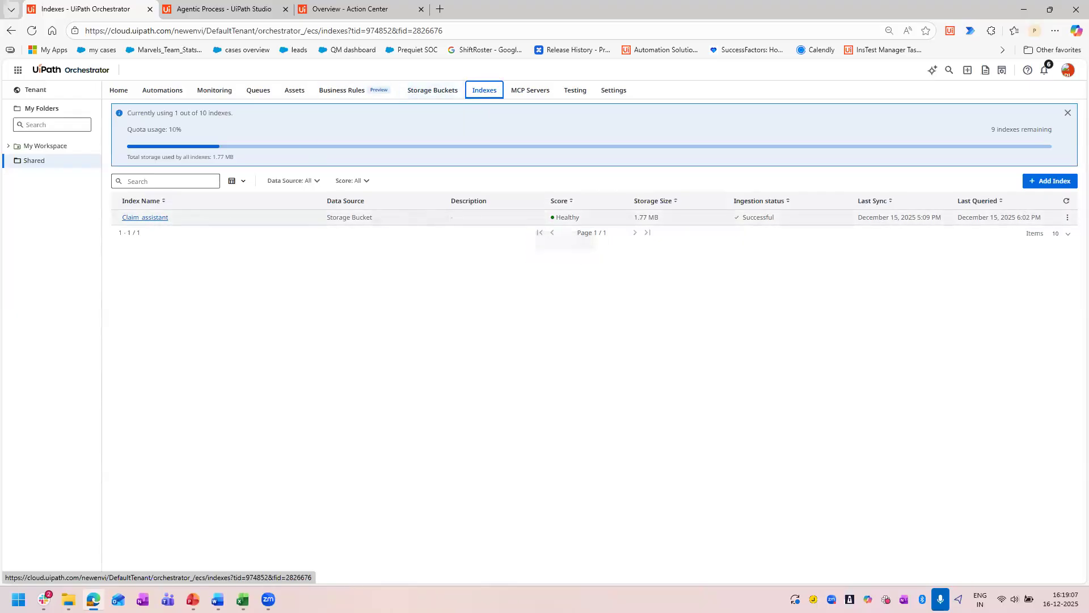
pyautogui.click(1053, 182)
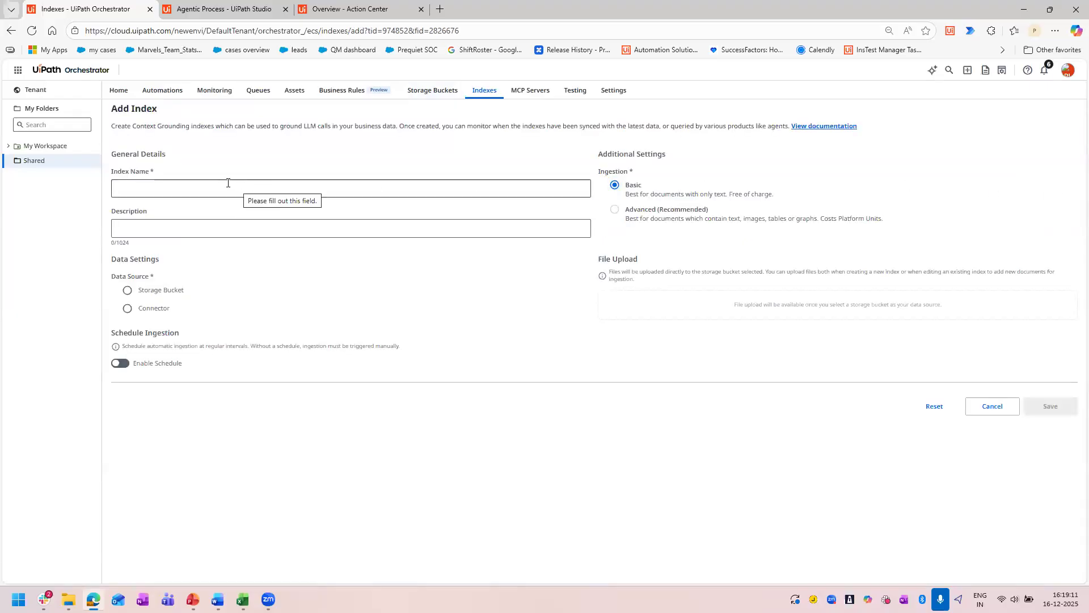
pyautogui.click(141, 291)
pyautogui.click(170, 352)
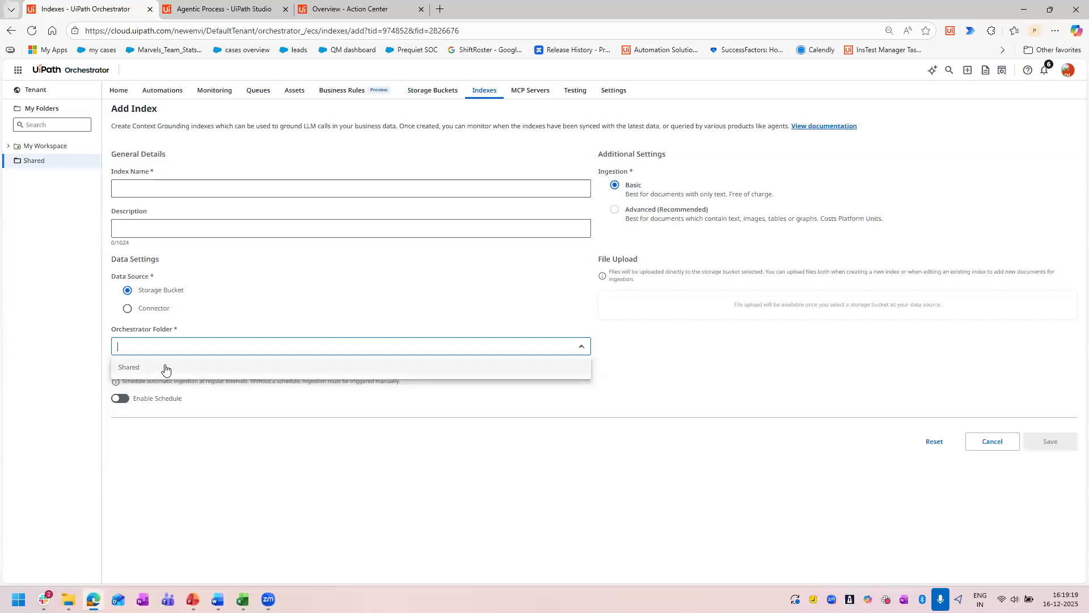
pyautogui.click(31, 161)
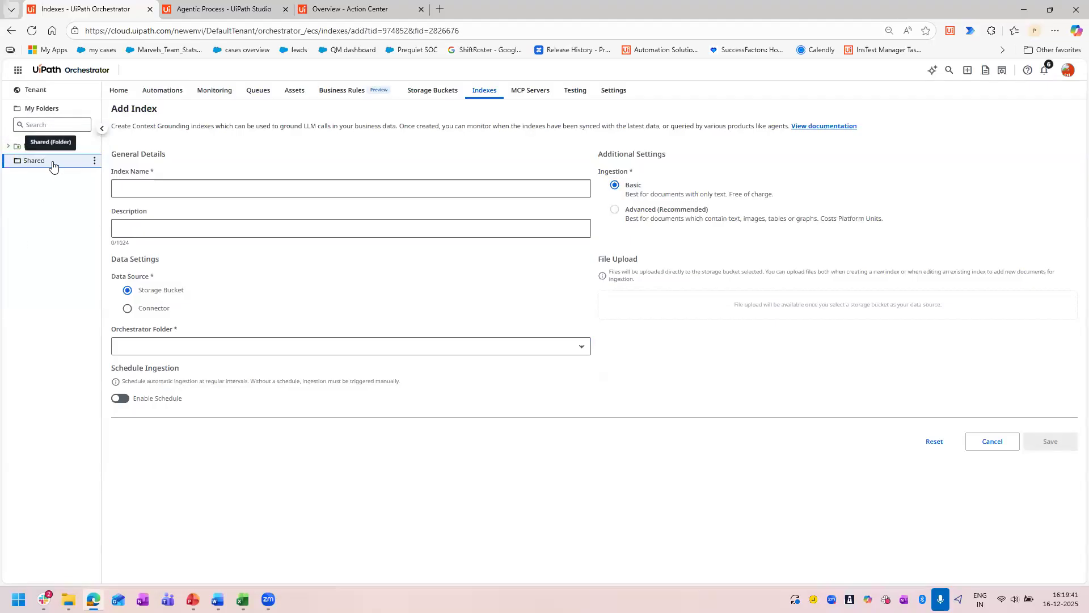
# Revisit the storage buckets list and review the existing Claim_assistant entry in the Shared folder's indexes.
pyautogui.click(415, 97)
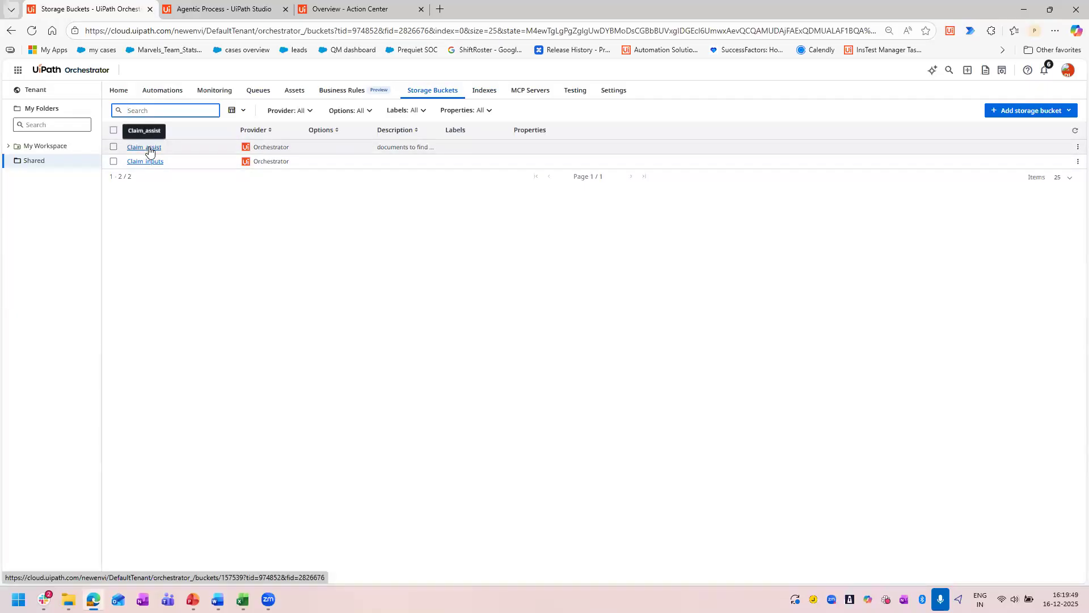
pyautogui.click(485, 91)
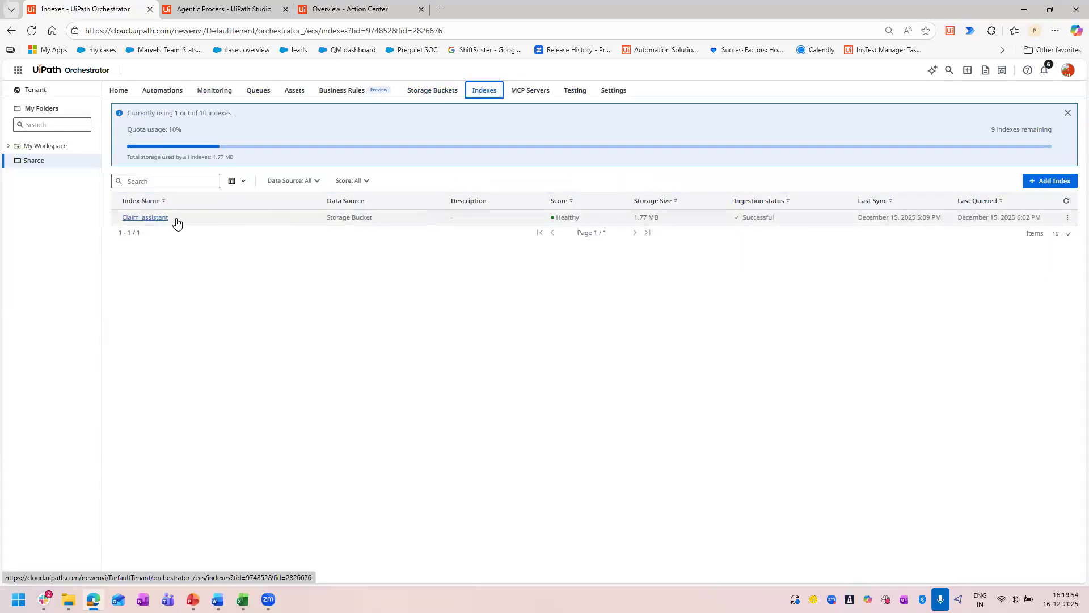
pyautogui.moveTo(172, 220); pyautogui.dragTo(115, 221)
pyautogui.click(556, 336)
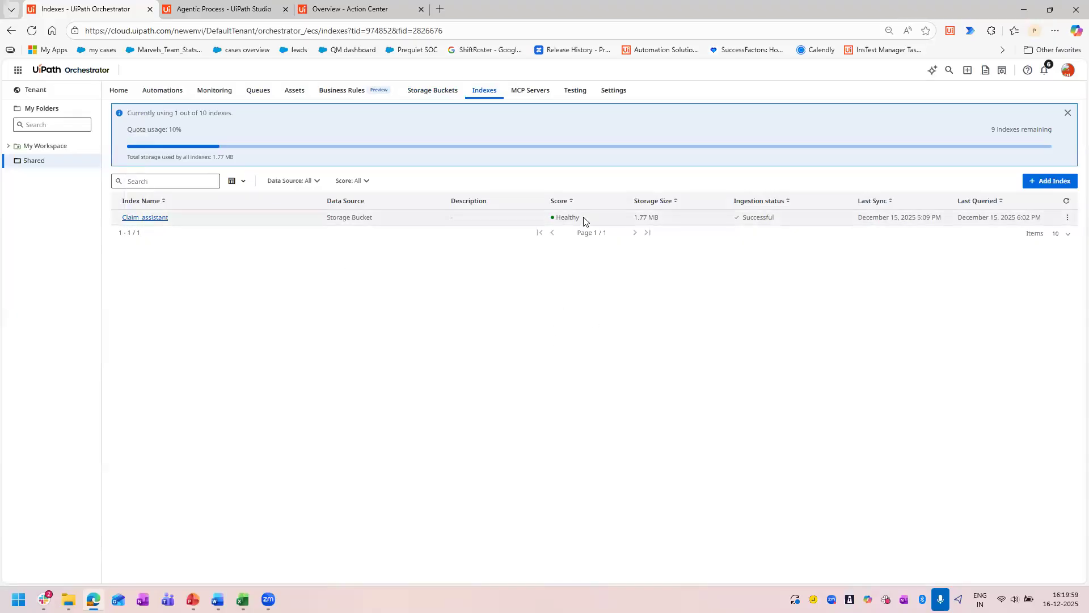
# Check the health score and ingestion status of the Claim_assistant index, and switch to the Agentic Process in UiPath Studio.
pyautogui.moveTo(580, 217); pyautogui.dragTo(551, 218)
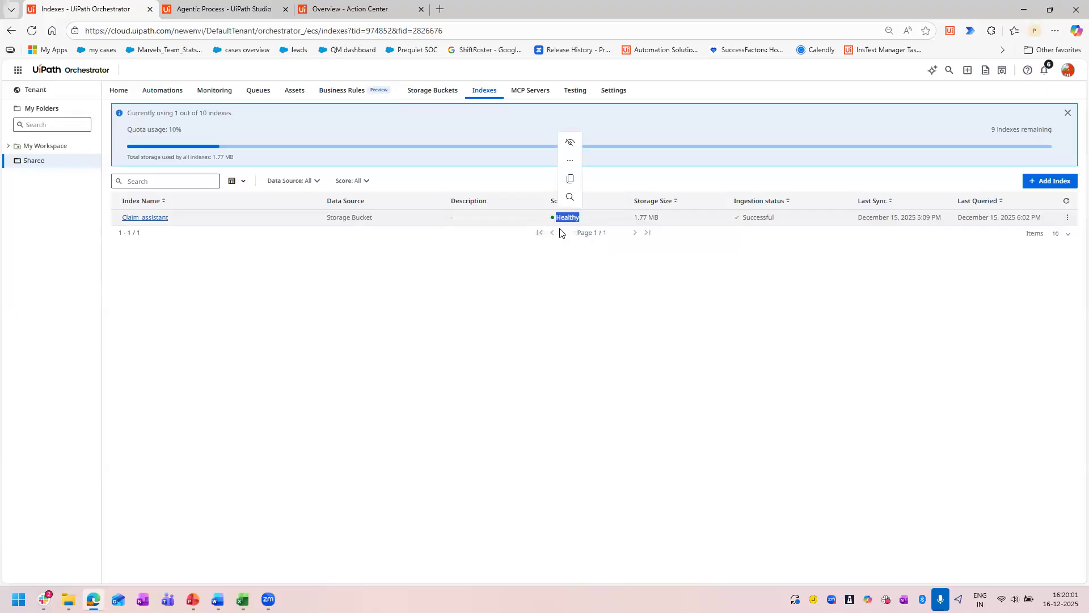
pyautogui.click(577, 331)
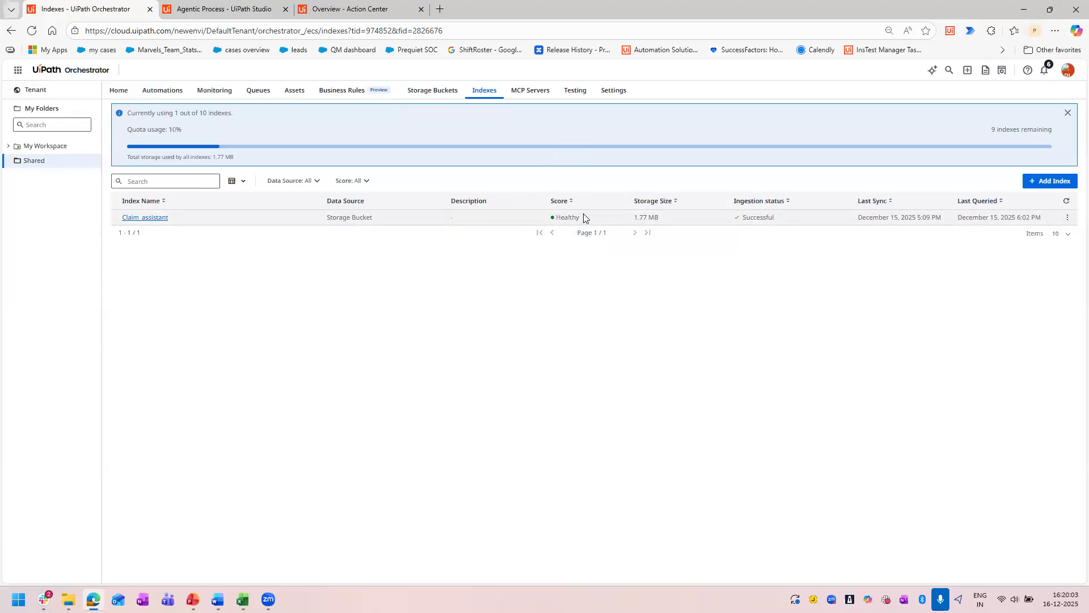
pyautogui.doubleClick(565, 217)
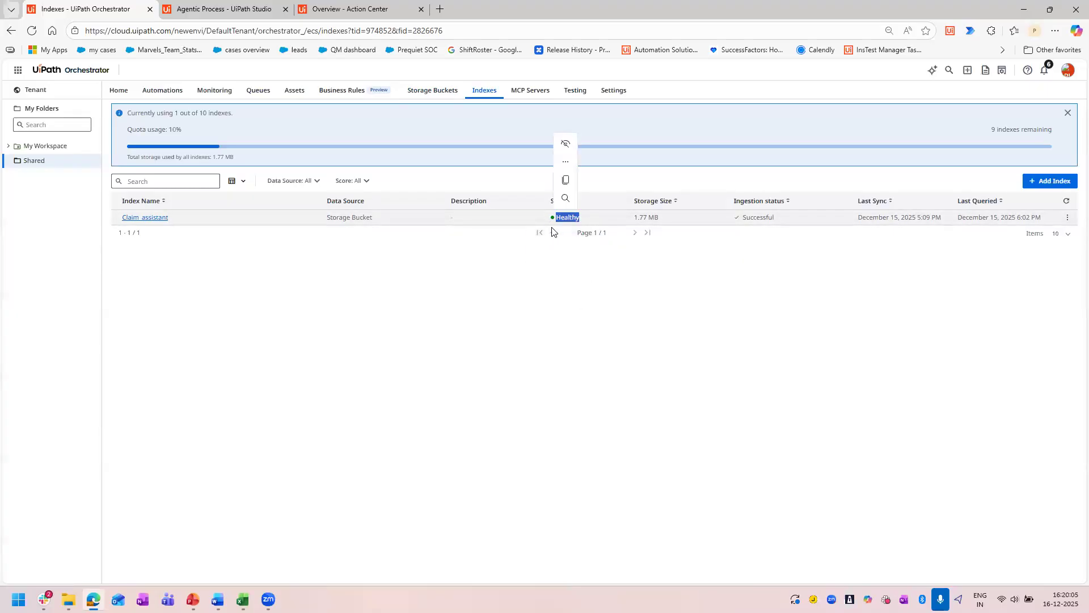
pyautogui.click(556, 327)
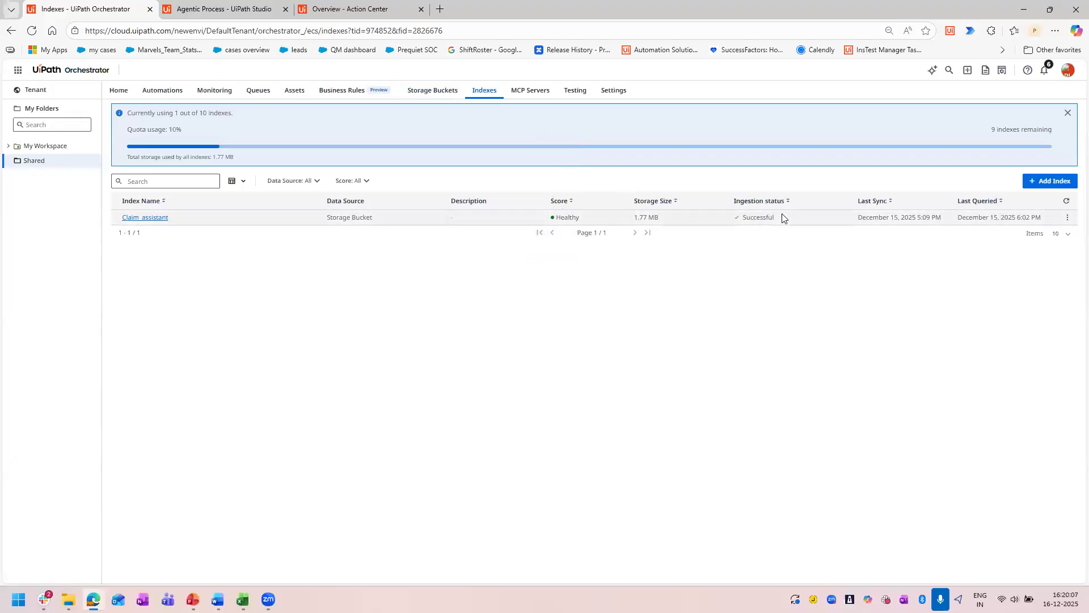
pyautogui.doubleClick(548, 218)
pyautogui.click(482, 352)
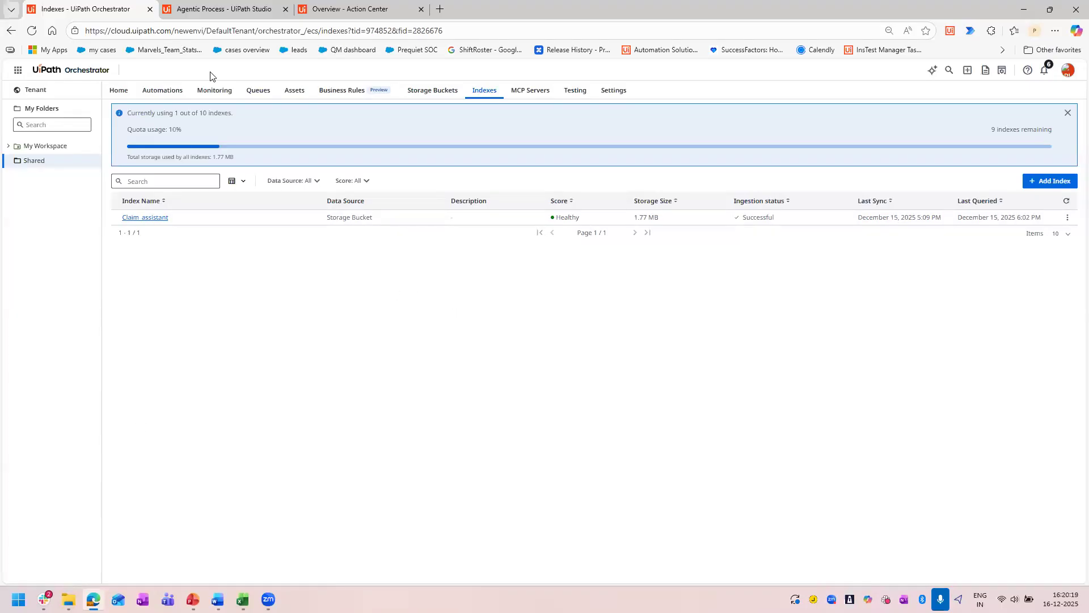
pyautogui.click(232, 5)
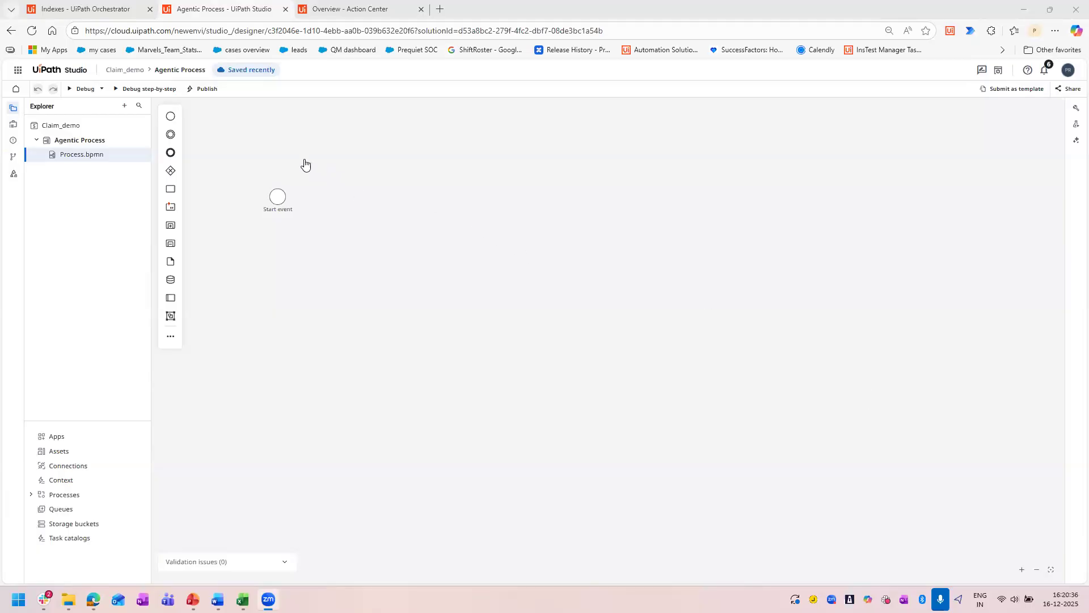
# Return to Orchestrator and examine the claim form stored in the Claim_inputs storage bucket.
pyautogui.click(85, 8)
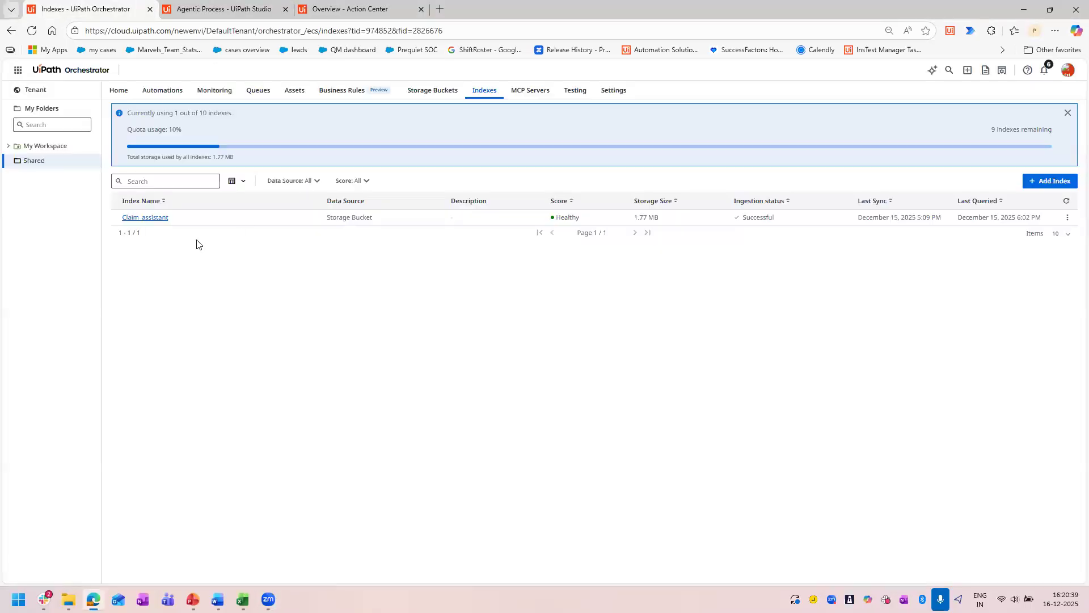
pyautogui.click(423, 91)
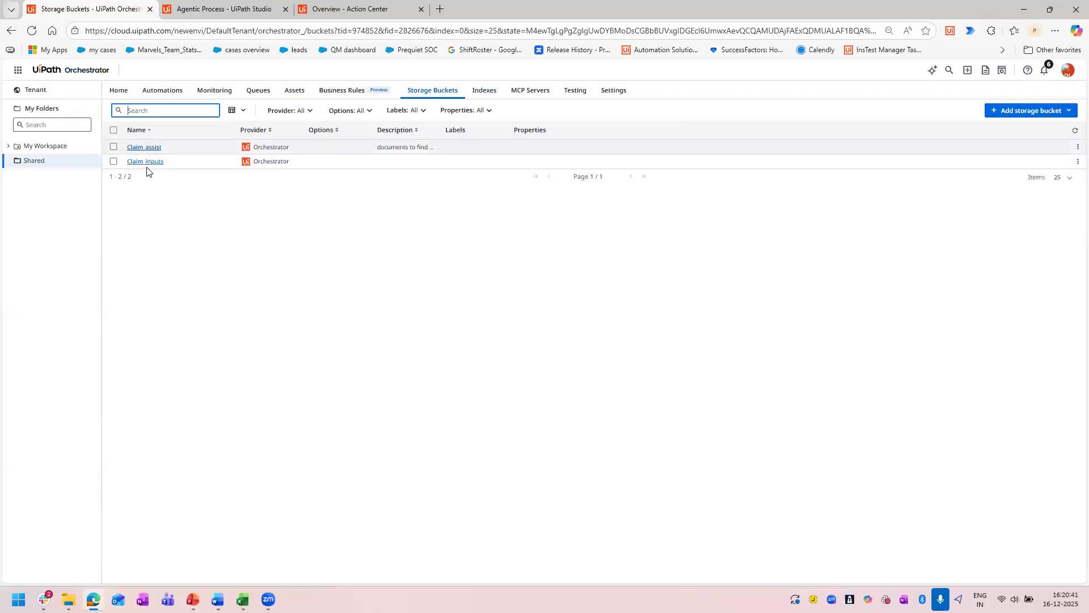
pyautogui.click(146, 163)
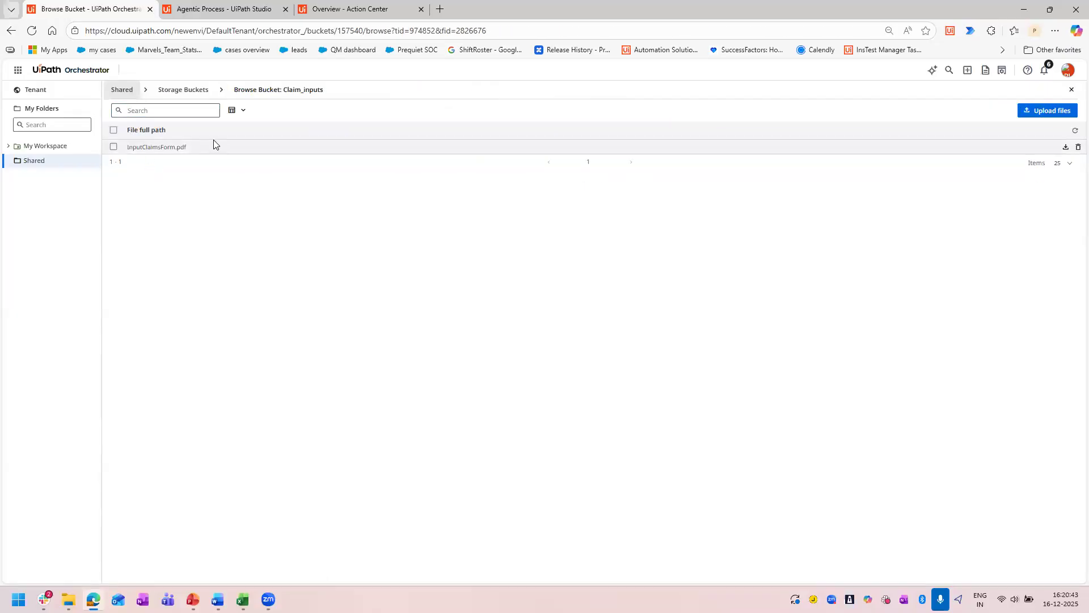
pyautogui.doubleClick(129, 147)
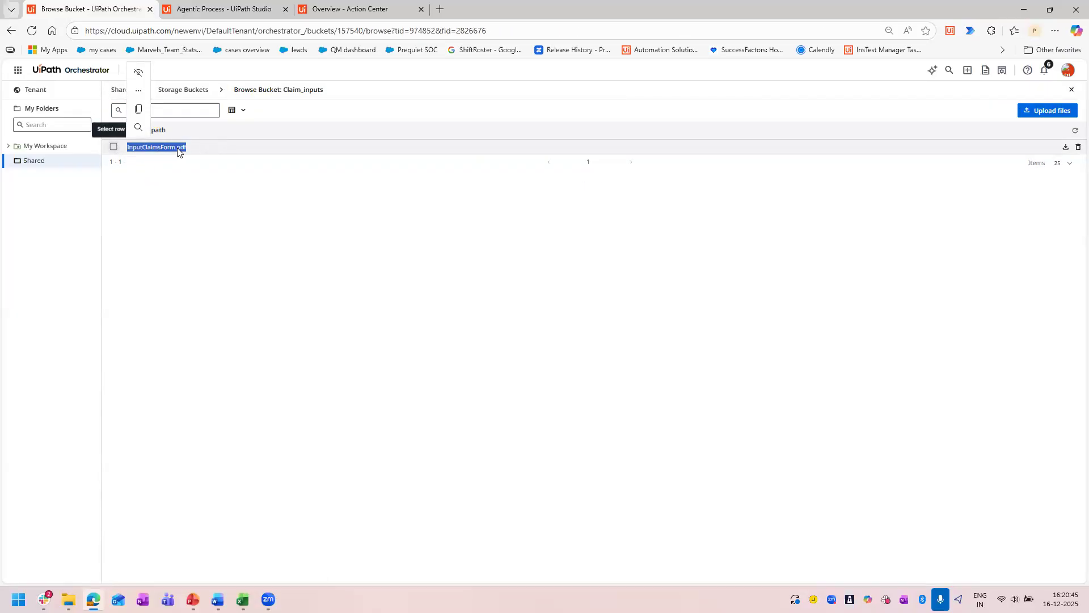
pyautogui.click(199, 219)
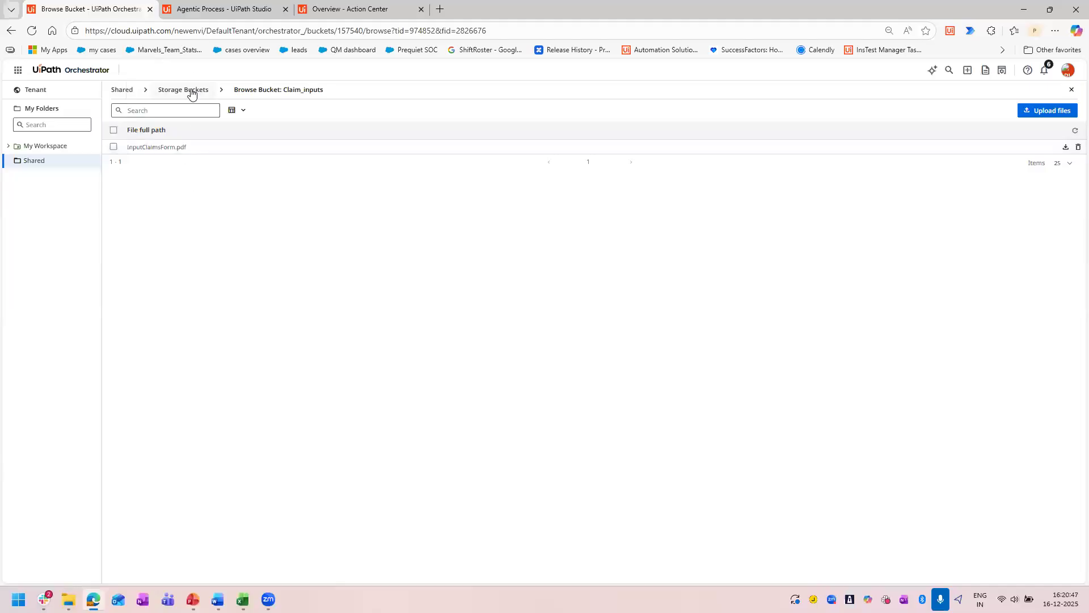
# Examine the policy, place-of-service and rate sheet files stored in the Claim_assist storage bucket.
pyautogui.click(191, 91)
pyautogui.click(138, 147)
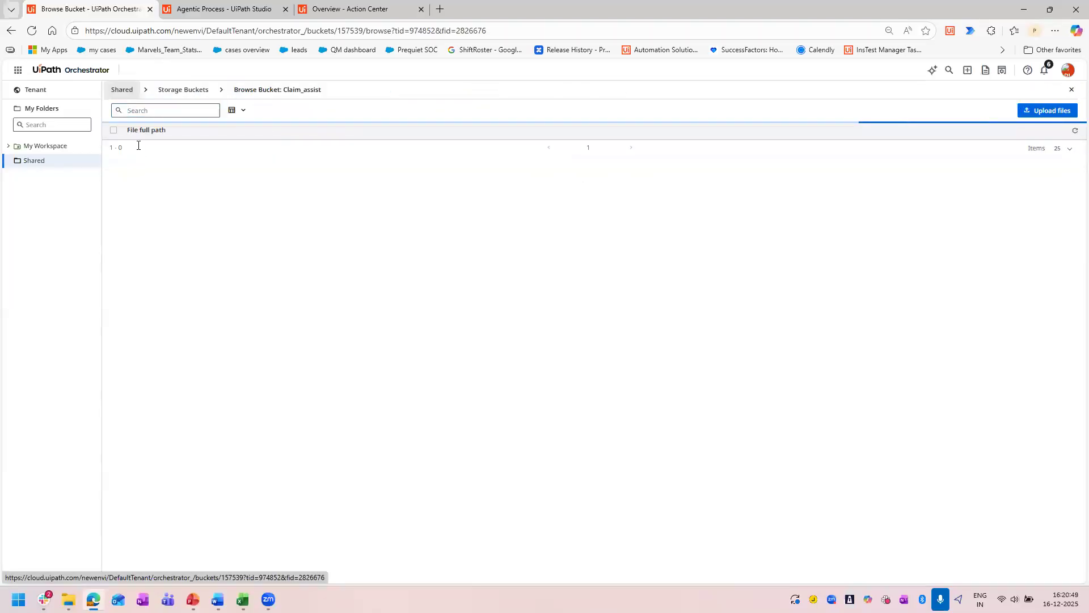
pyautogui.moveTo(150, 184); pyautogui.dragTo(126, 146)
pyautogui.click(175, 160)
pyautogui.moveTo(178, 177); pyautogui.dragTo(129, 161)
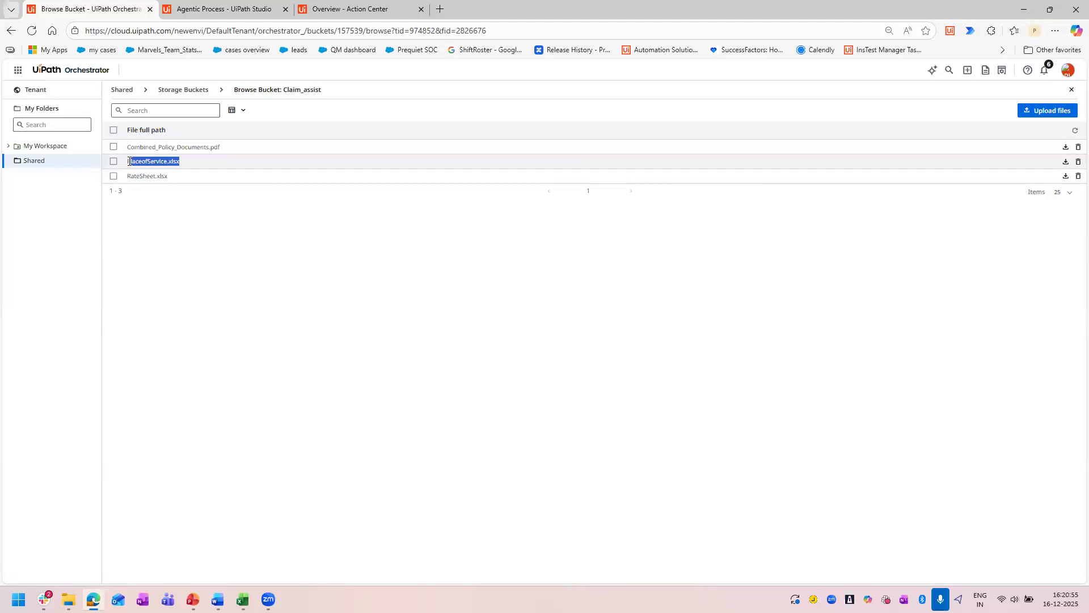
pyautogui.moveTo(244, 147); pyautogui.dragTo(126, 149)
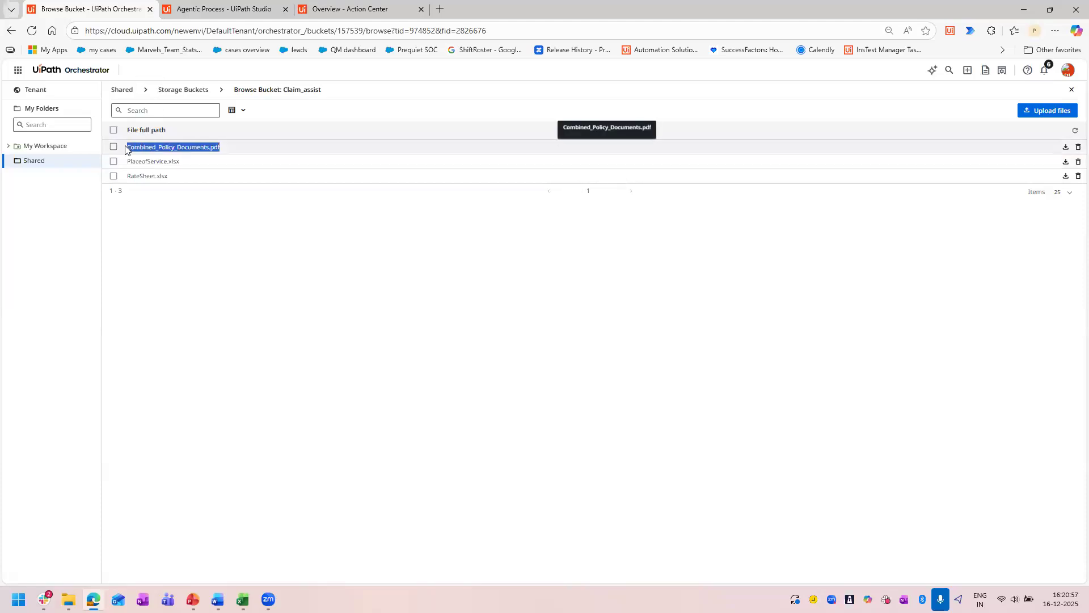
pyautogui.click(201, 282)
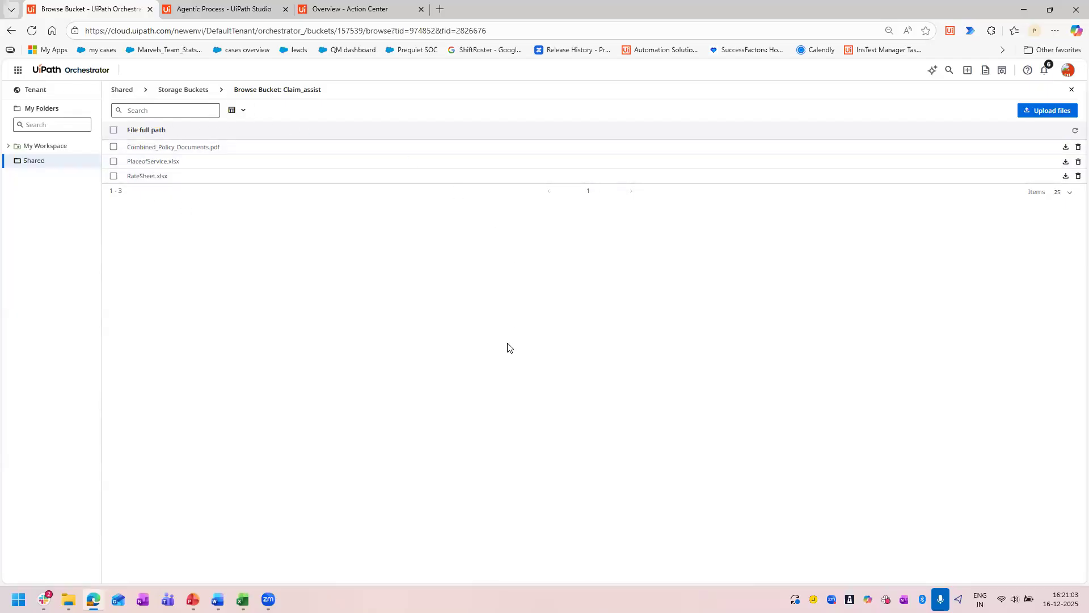
# Review the Claim_assistant index in the Shared folder and return to the Agentic Process in UiPath Studio.
pyautogui.click(174, 93)
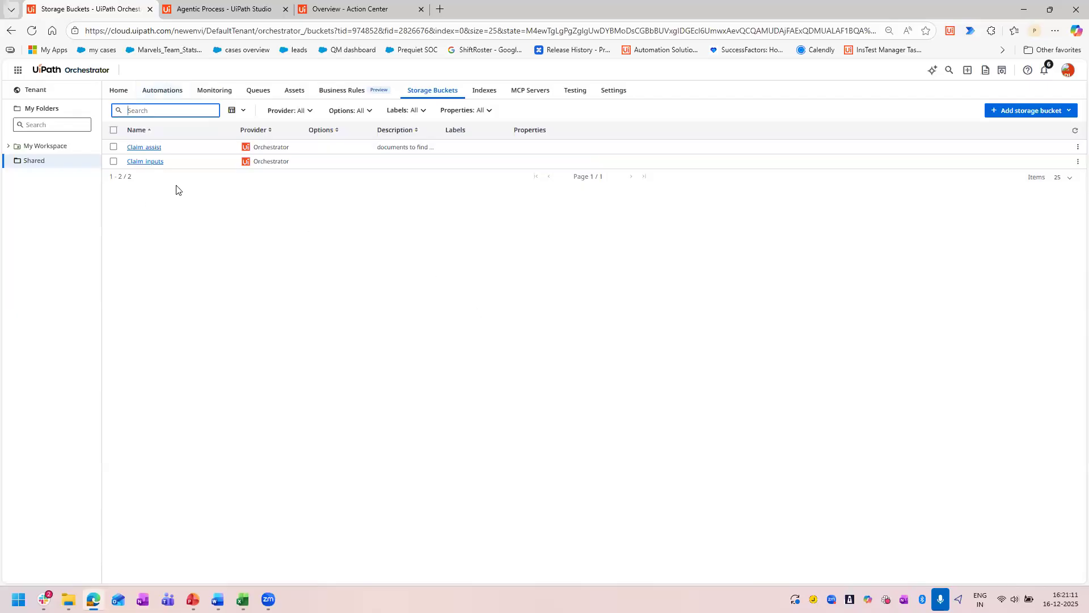
pyautogui.click(481, 95)
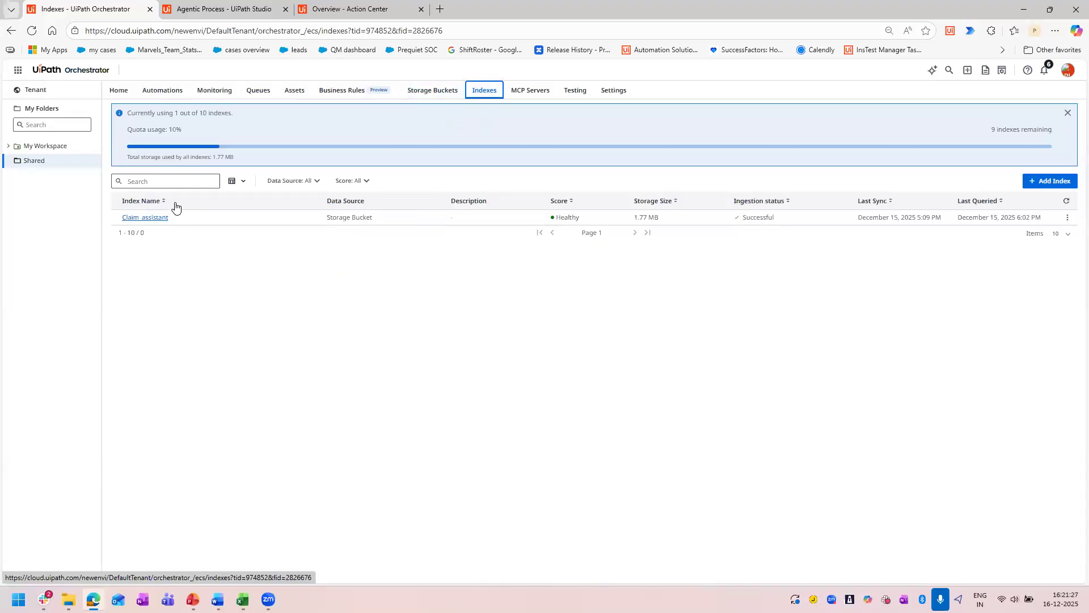
pyautogui.moveTo(171, 219); pyautogui.dragTo(120, 217)
pyautogui.click(252, 350)
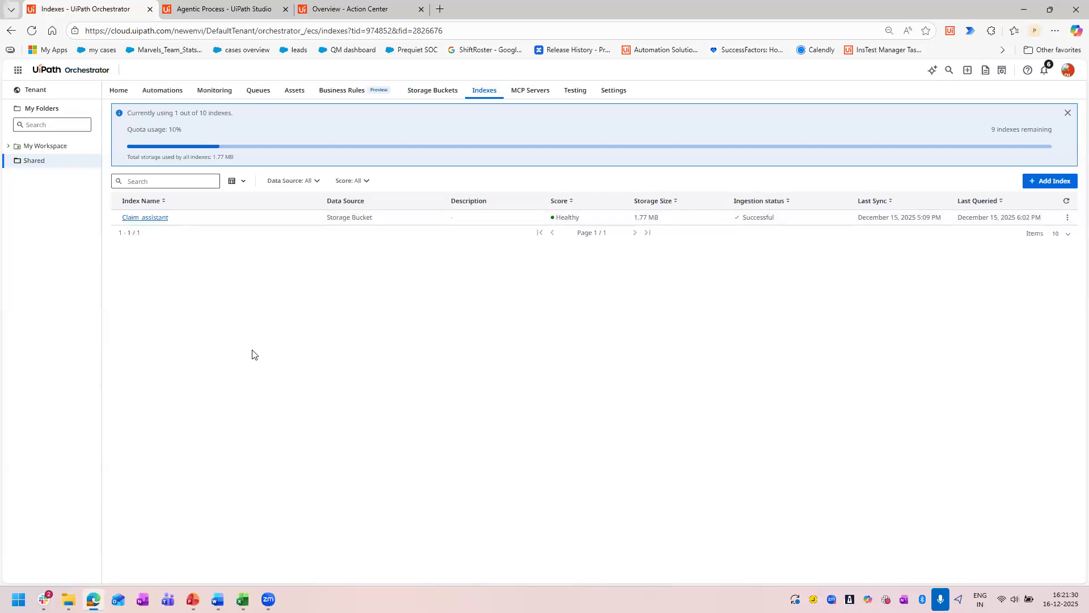
pyautogui.click(197, 4)
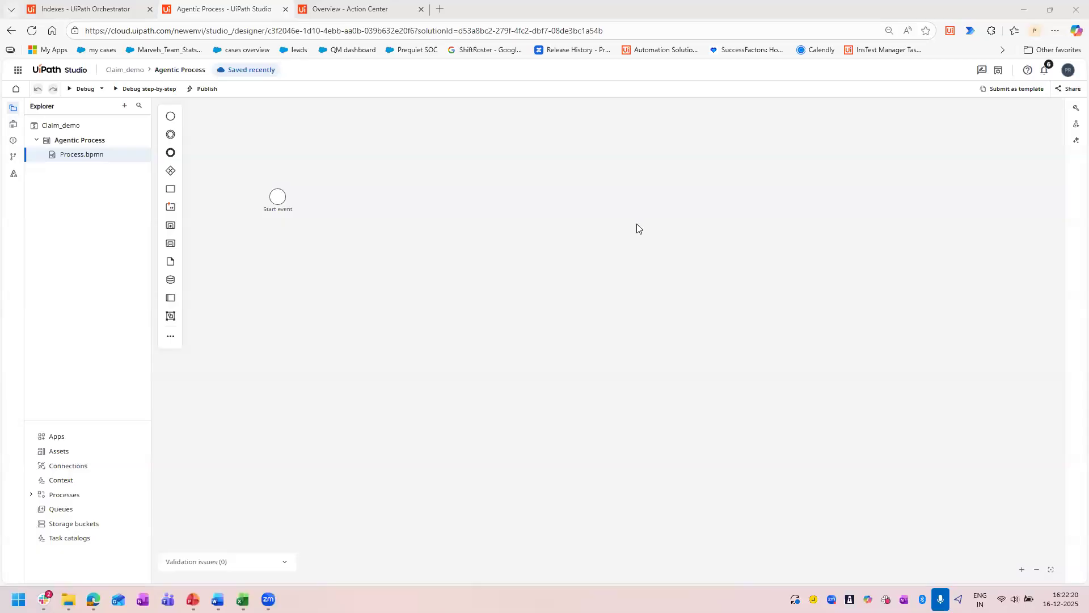
# Revisit the storage buckets in Orchestrator and start a new index in the Shared folder with Storage Bucket as its data source.
pyautogui.click(69, 8)
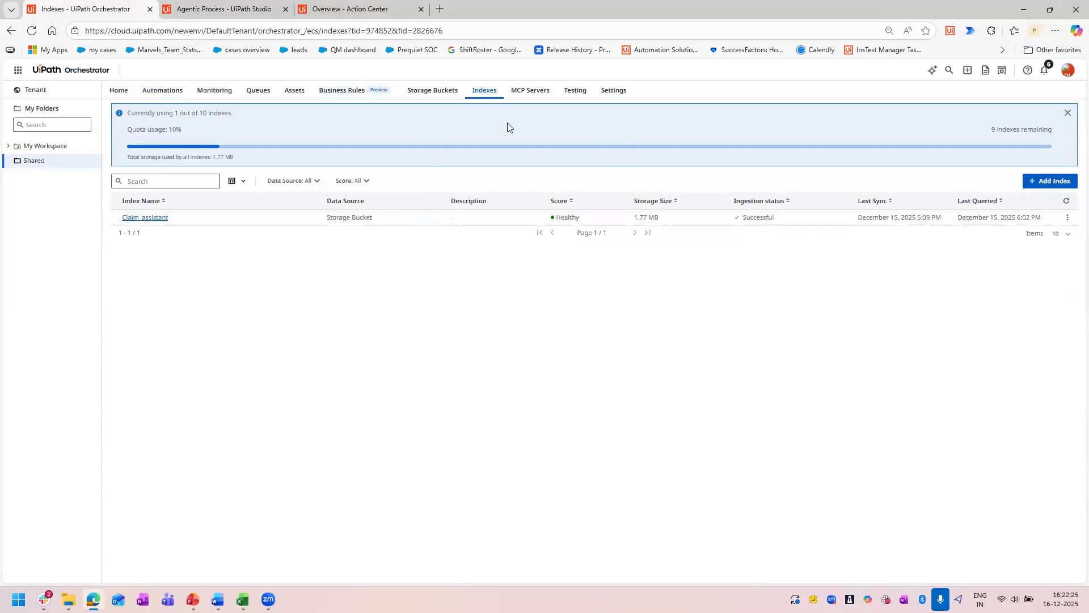
pyautogui.click(433, 91)
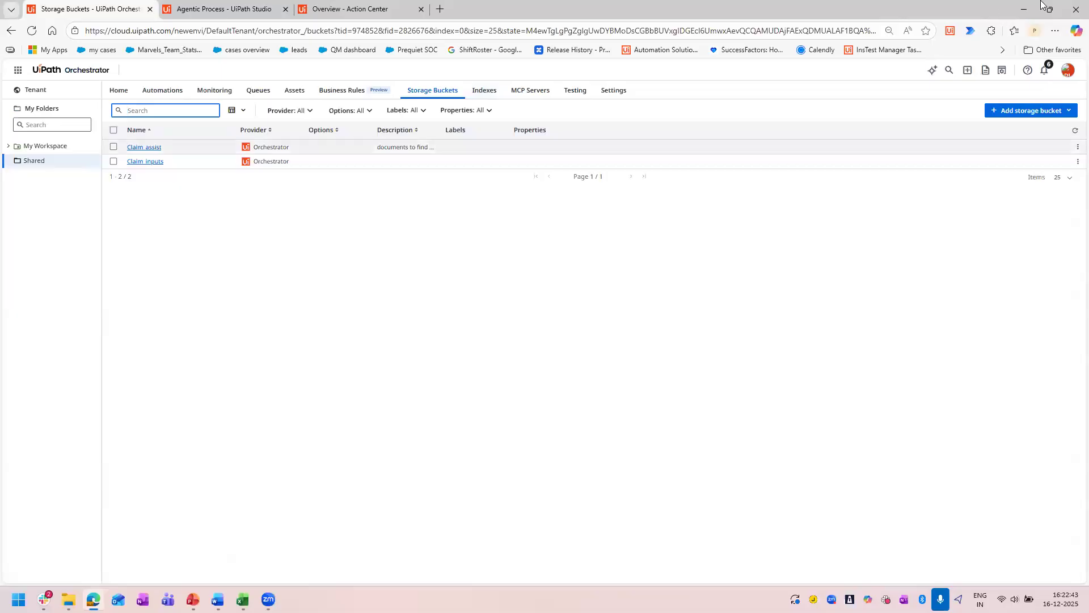
pyautogui.click(477, 96)
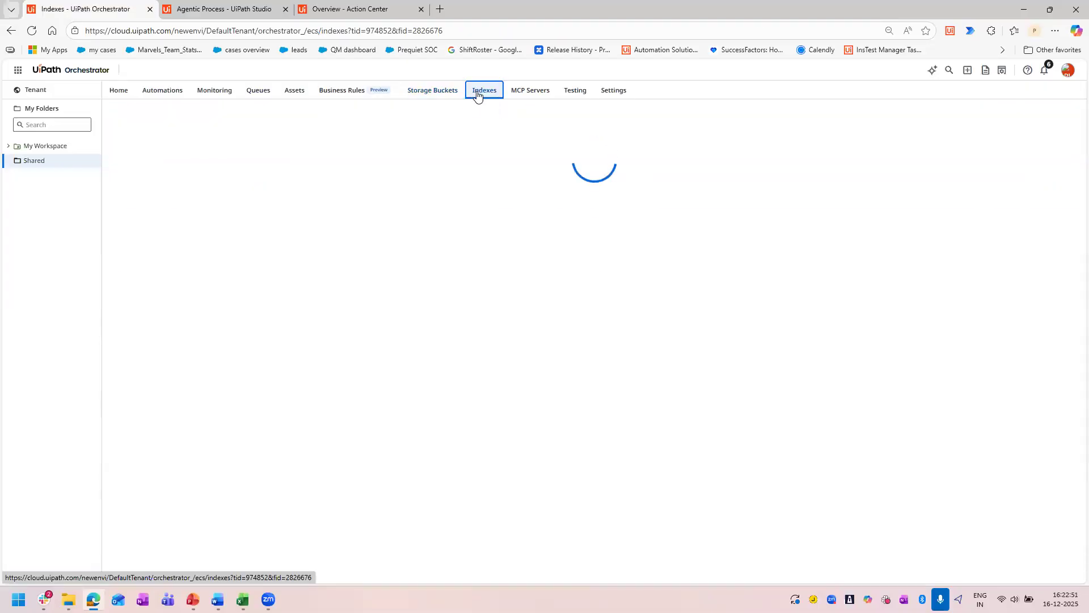
pyautogui.click(1056, 183)
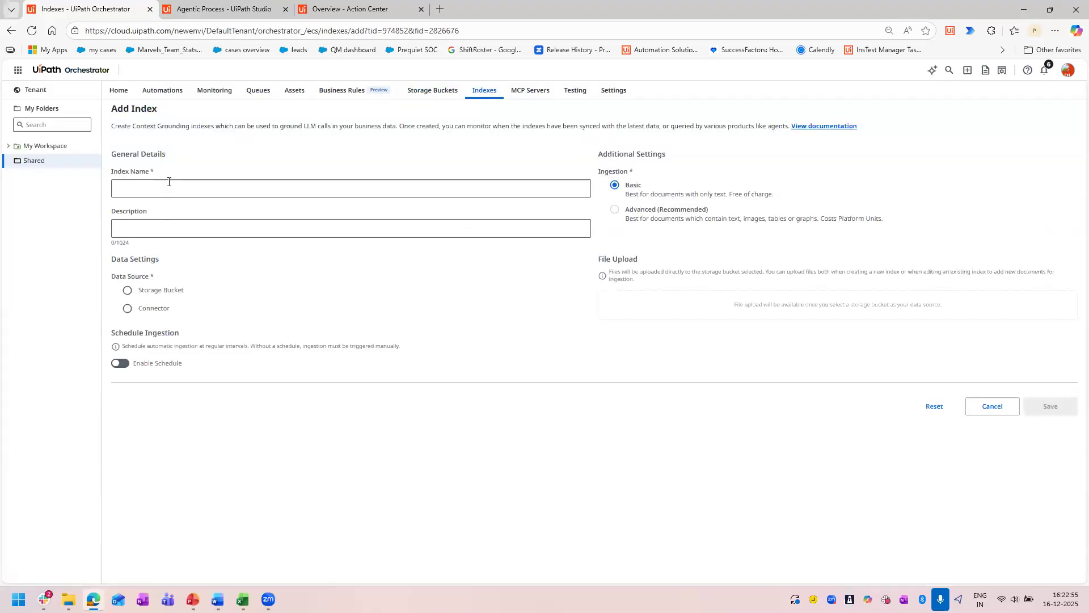
pyautogui.click(169, 182)
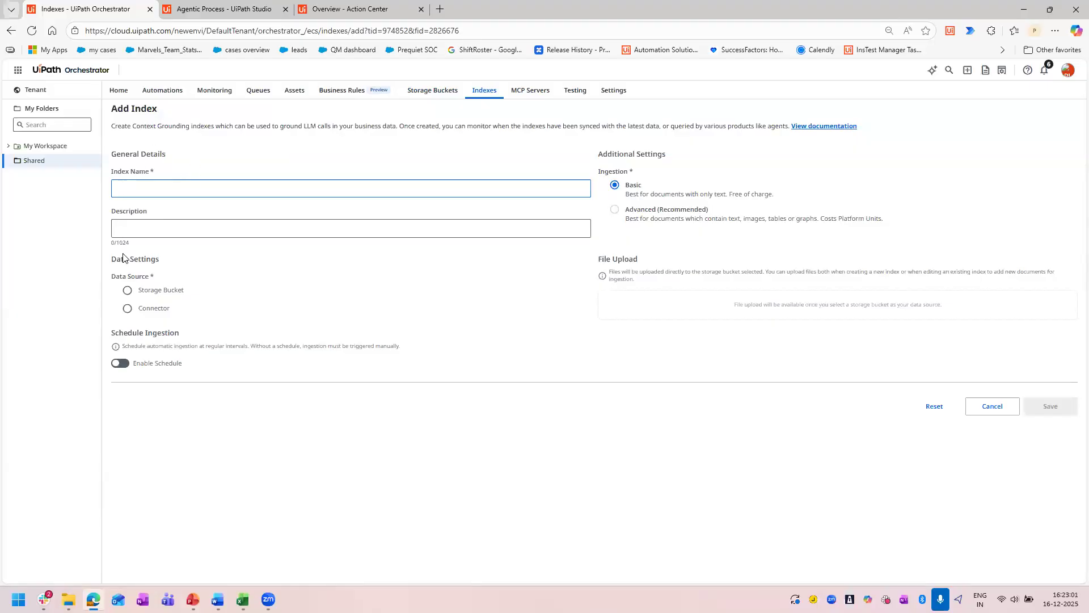
pyautogui.click(128, 291)
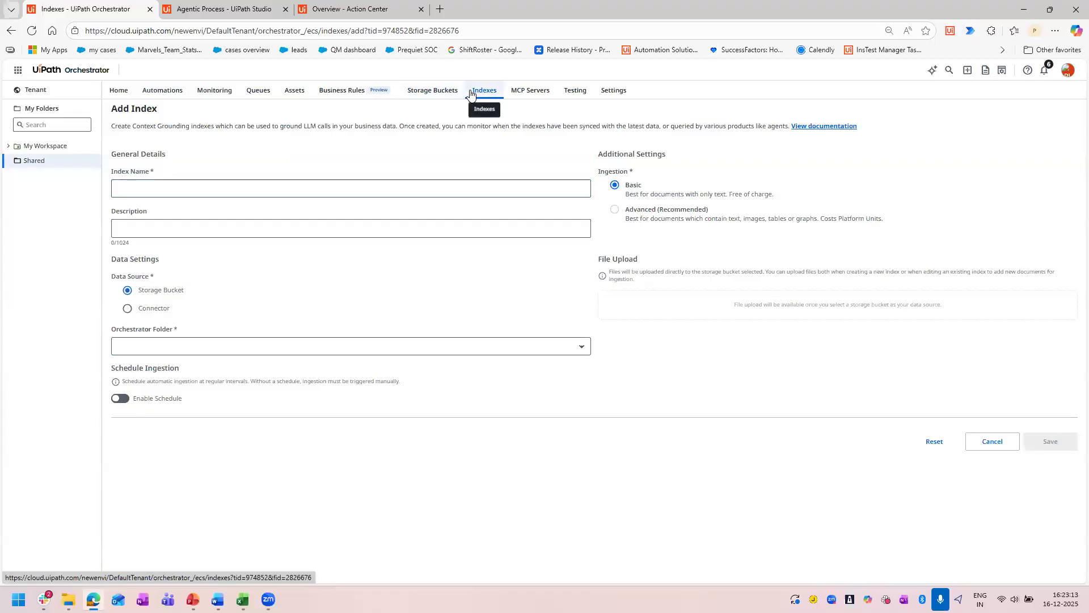
pyautogui.click(46, 168)
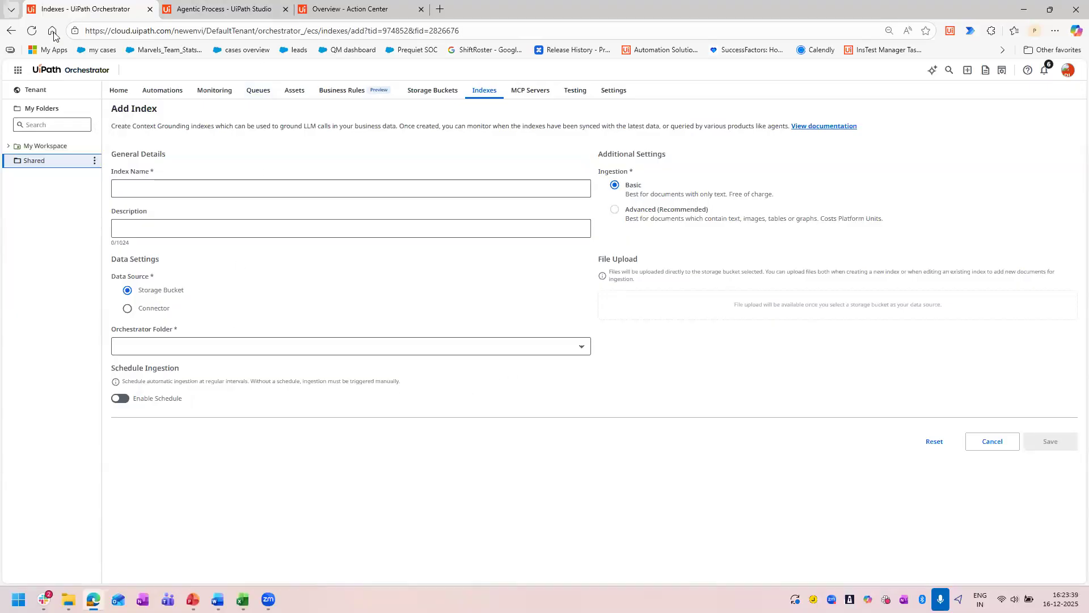
# View the DefaultTenant services in UiPath Administration and inspect the actions available for the Automation Hub service.
pyautogui.click(15, 72)
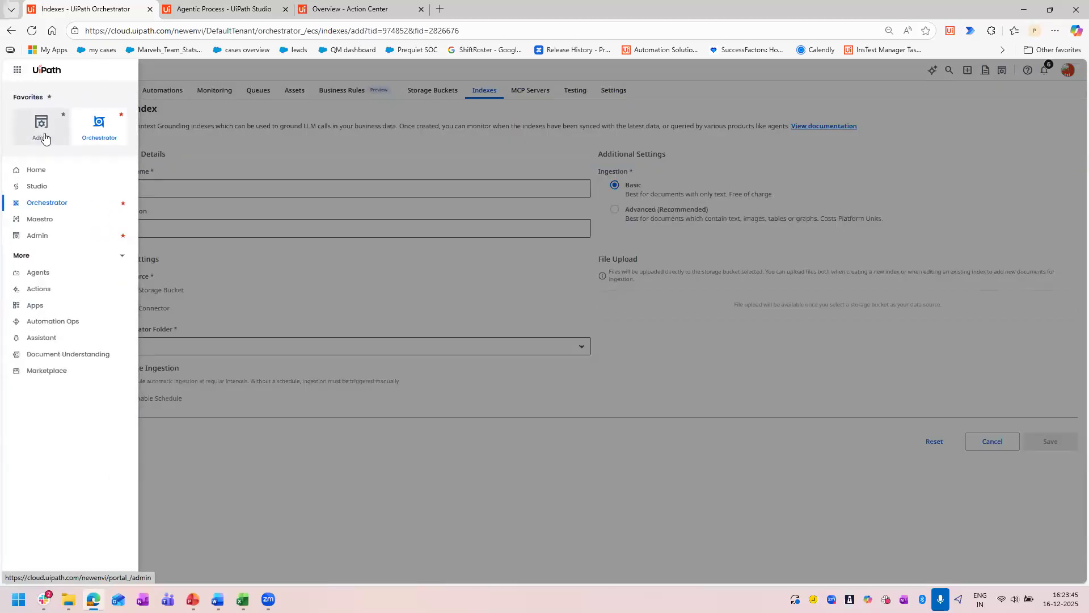
pyautogui.click(45, 138)
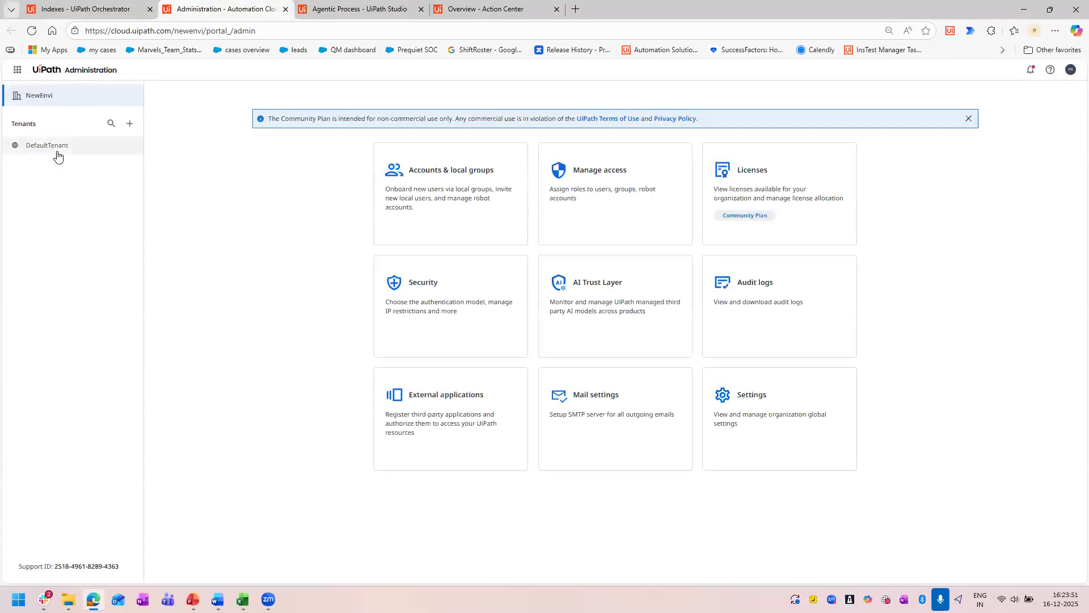
pyautogui.click(54, 146)
pyautogui.click(489, 179)
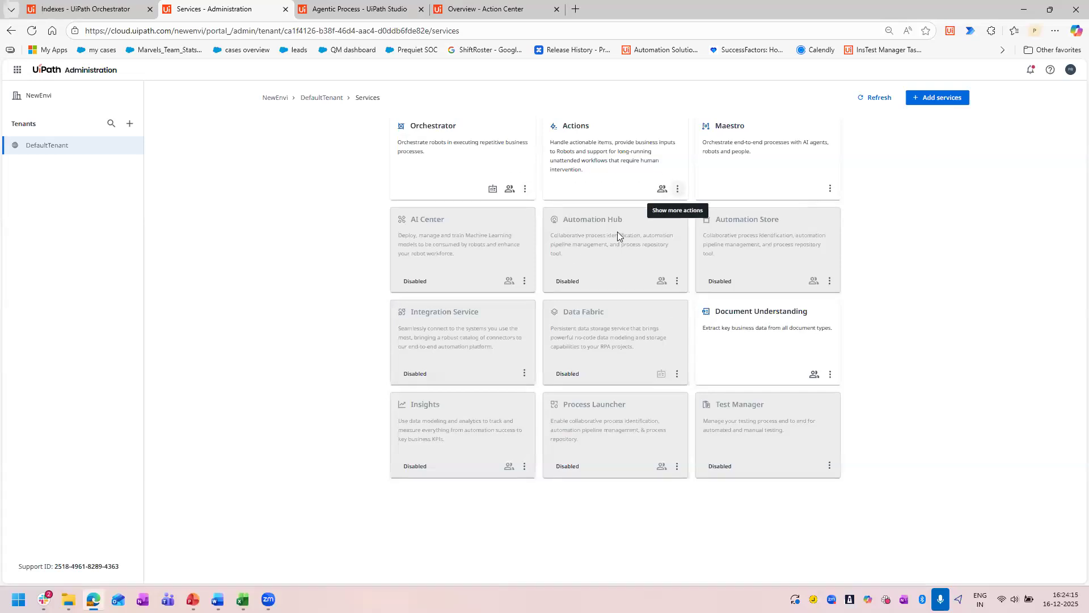
pyautogui.click(675, 283)
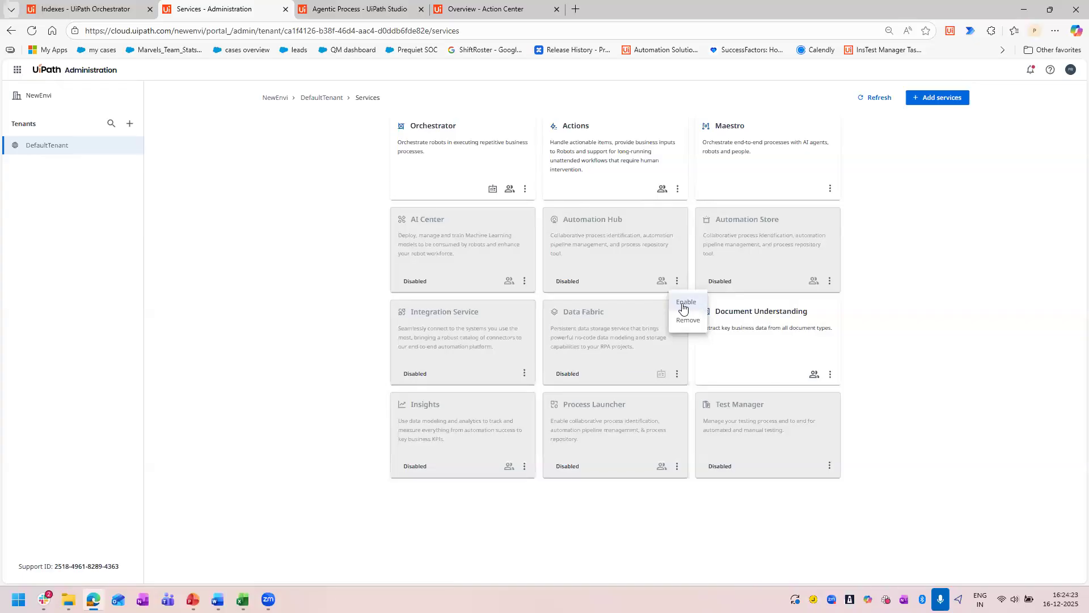
pyautogui.click(892, 347)
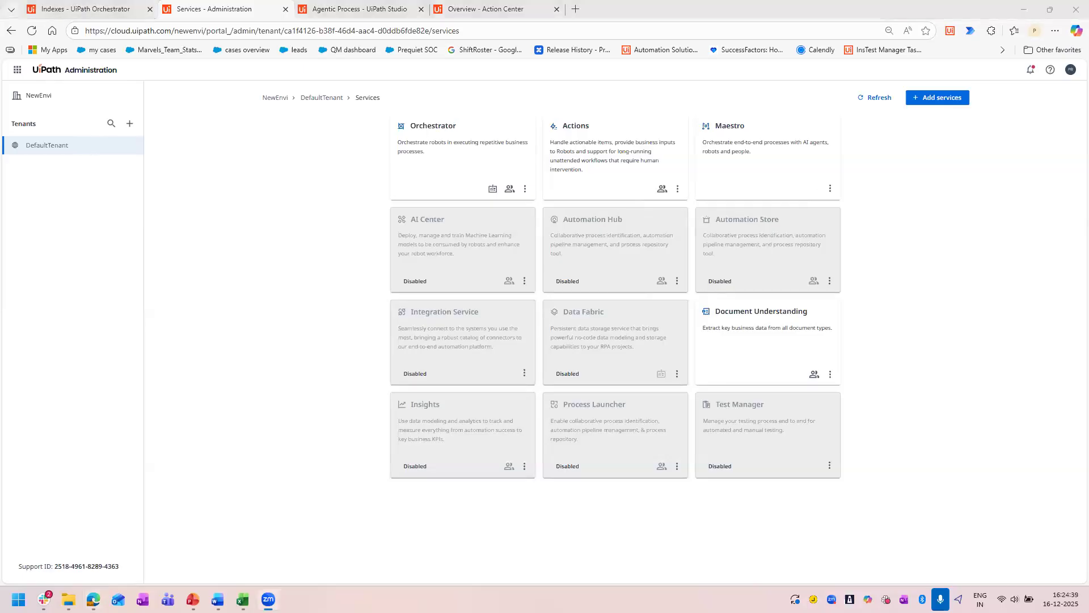
# Switch back to Orchestrator and look over the files in the Claim_assist storage bucket again.
pyautogui.click(100, 4)
pyautogui.click(401, 100)
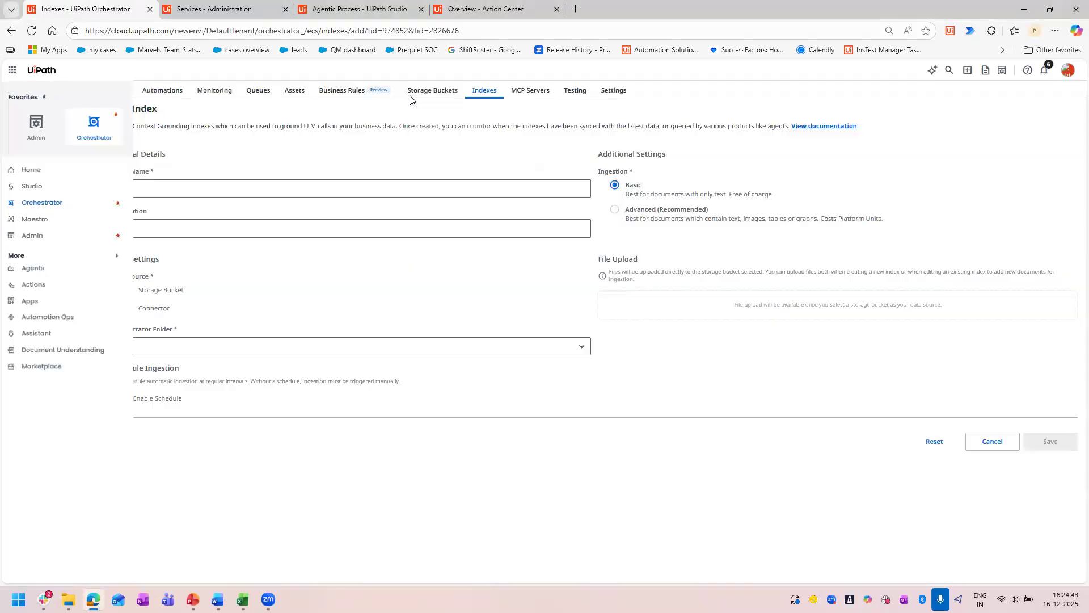
pyautogui.click(432, 89)
pyautogui.click(143, 148)
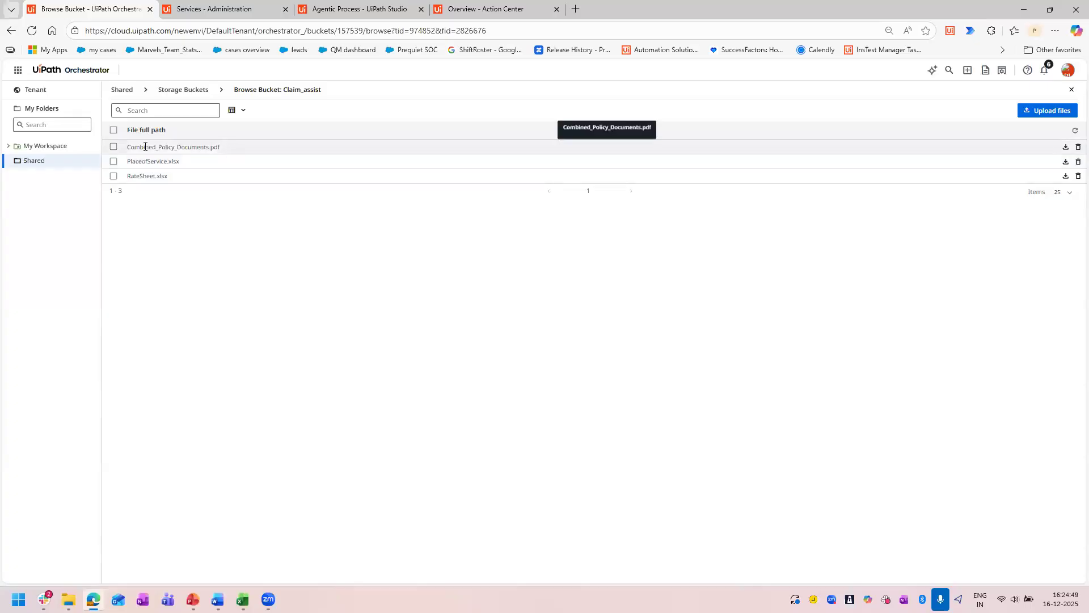
pyautogui.click(183, 91)
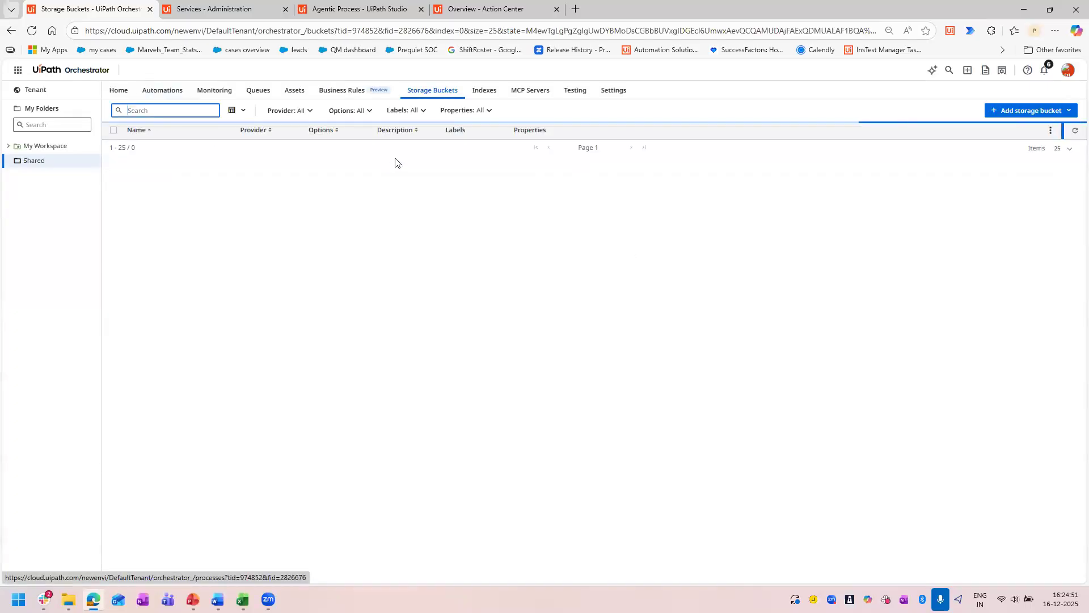
# Examine the ingestion schedule and Storage Bucket data source options for a new index in the Shared folder without saving it.
pyautogui.click(483, 93)
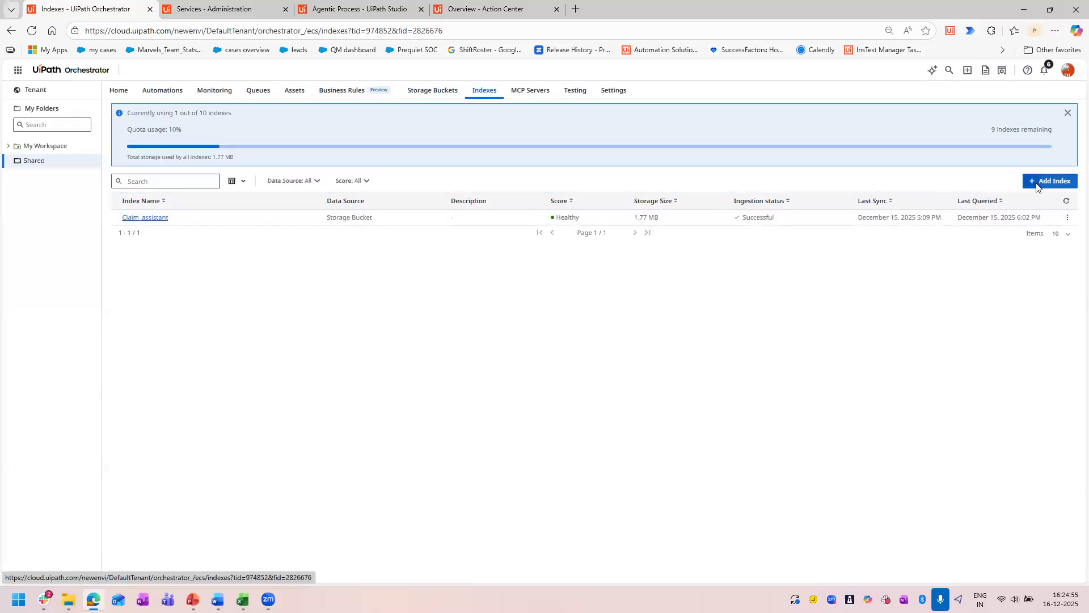
pyautogui.click(1042, 182)
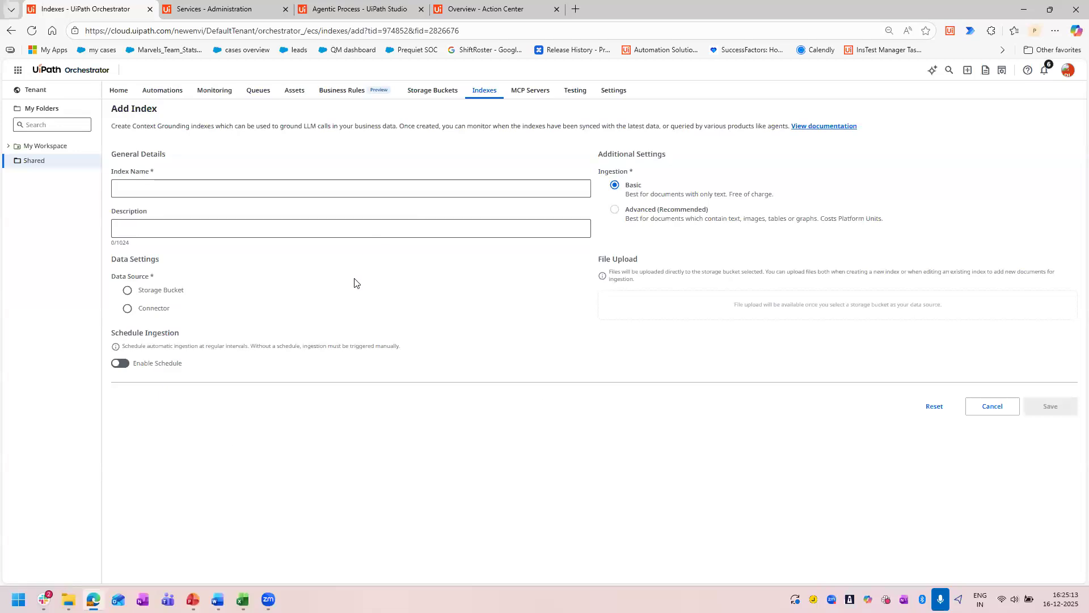
pyautogui.click(121, 367)
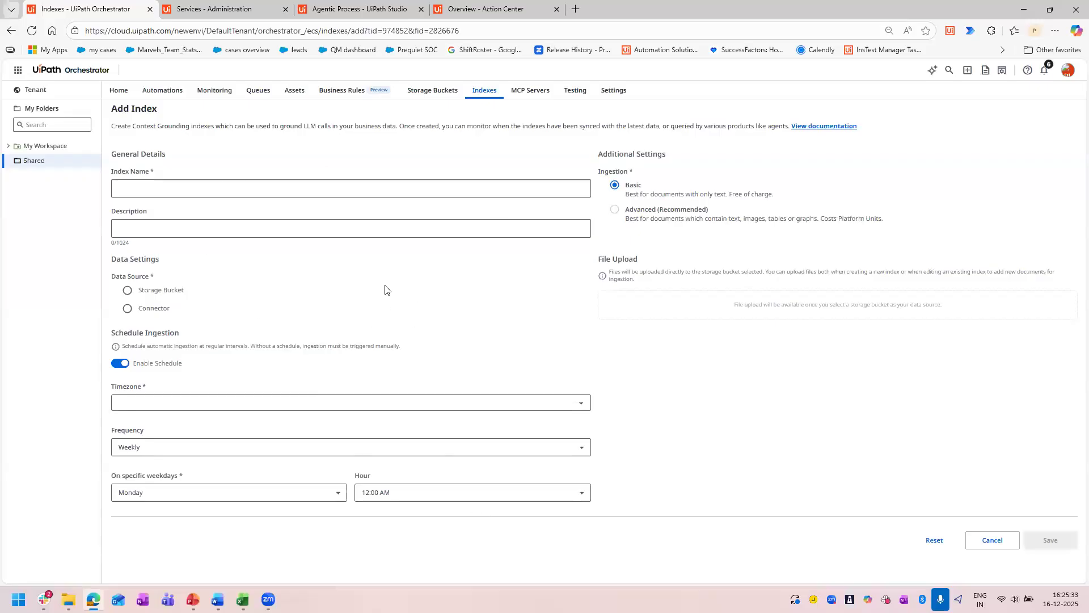
pyautogui.click(118, 366)
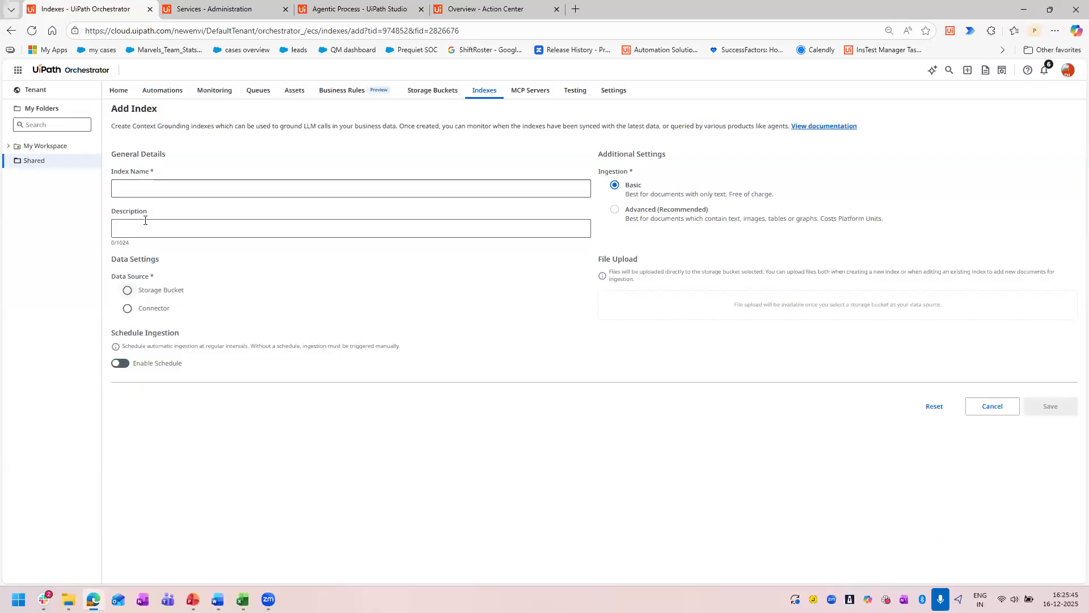
pyautogui.click(127, 290)
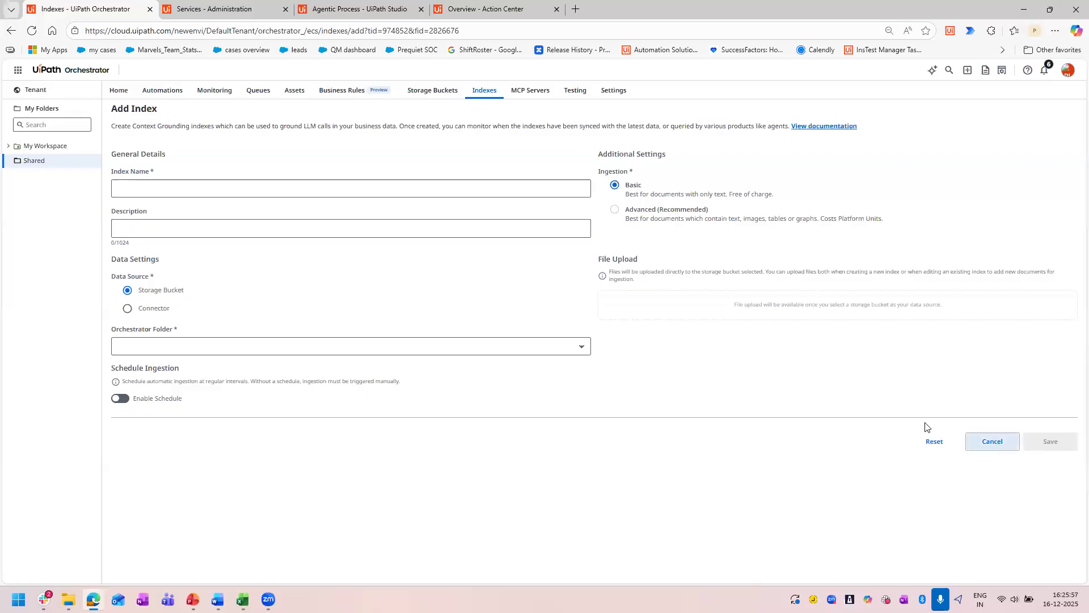
pyautogui.click(992, 441)
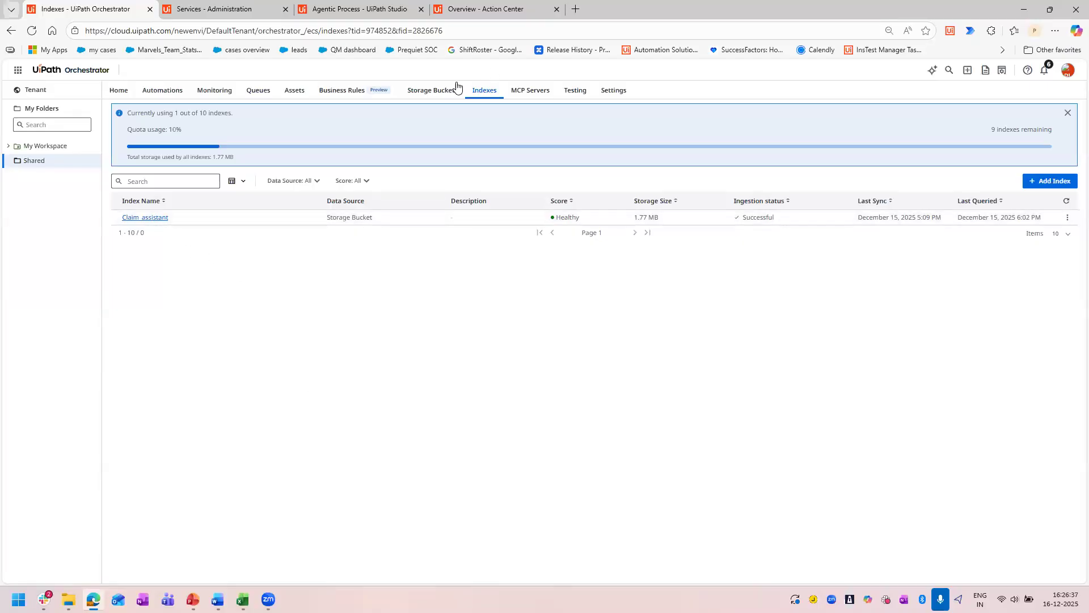
# Review the files in the Claim_assist storage bucket and return to the storage bucket list.
pyautogui.click(413, 93)
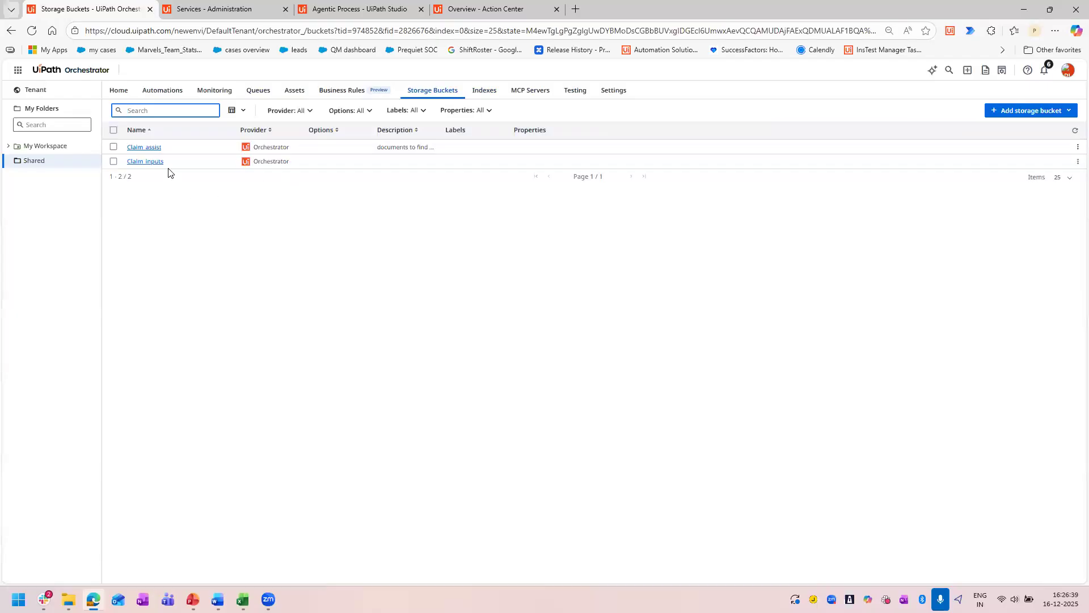
pyautogui.click(146, 148)
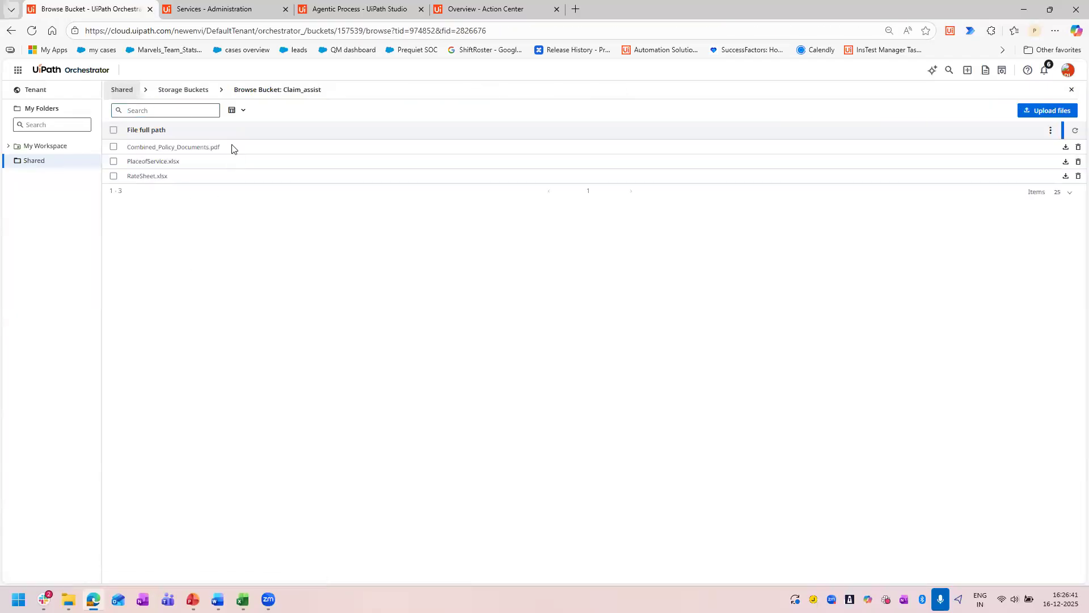
pyautogui.moveTo(127, 147); pyautogui.dragTo(220, 226)
pyautogui.click(346, 326)
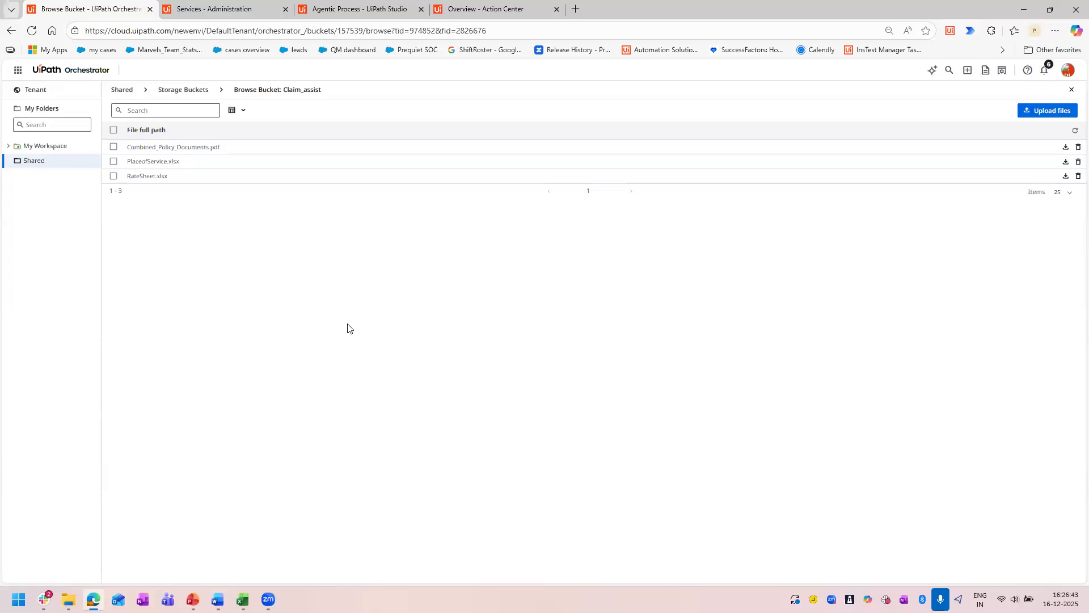
pyautogui.click(187, 89)
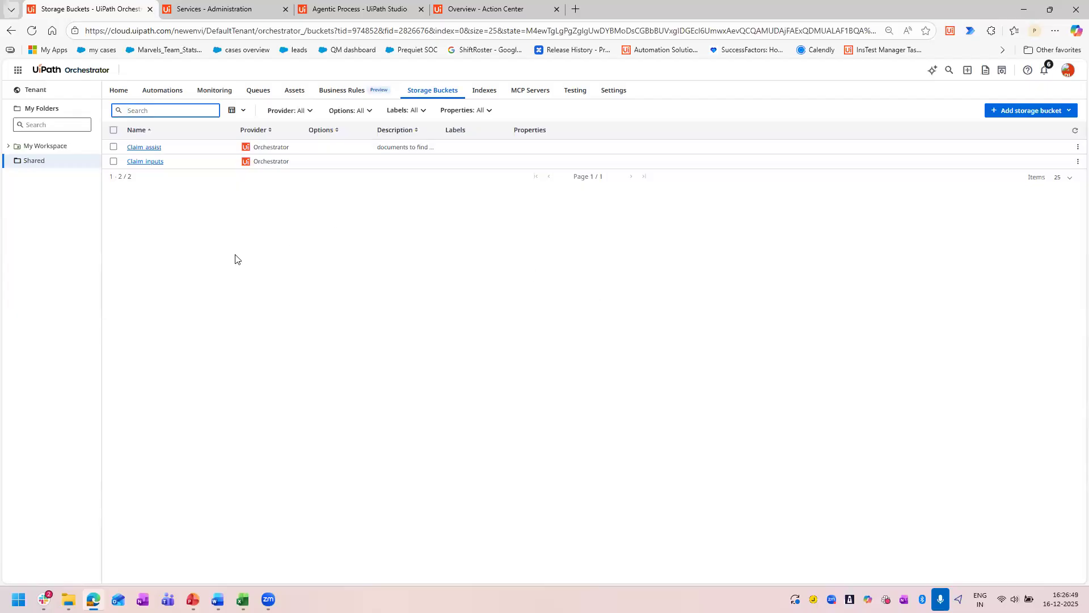
# Check the health score of the Claim_assistant index in the Shared folder.
pyautogui.click(484, 91)
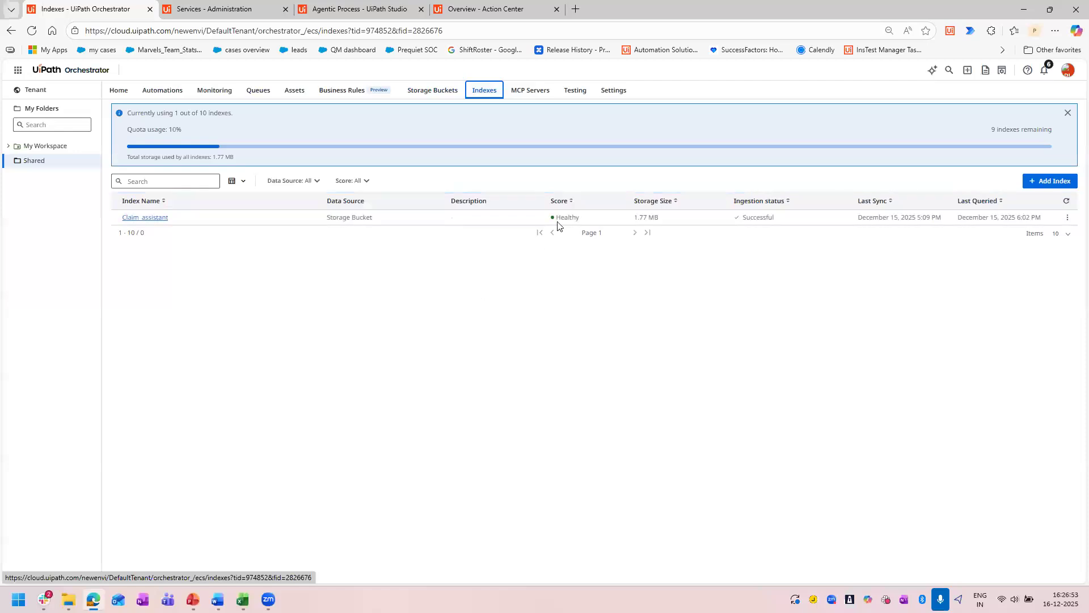
pyautogui.doubleClick(559, 217)
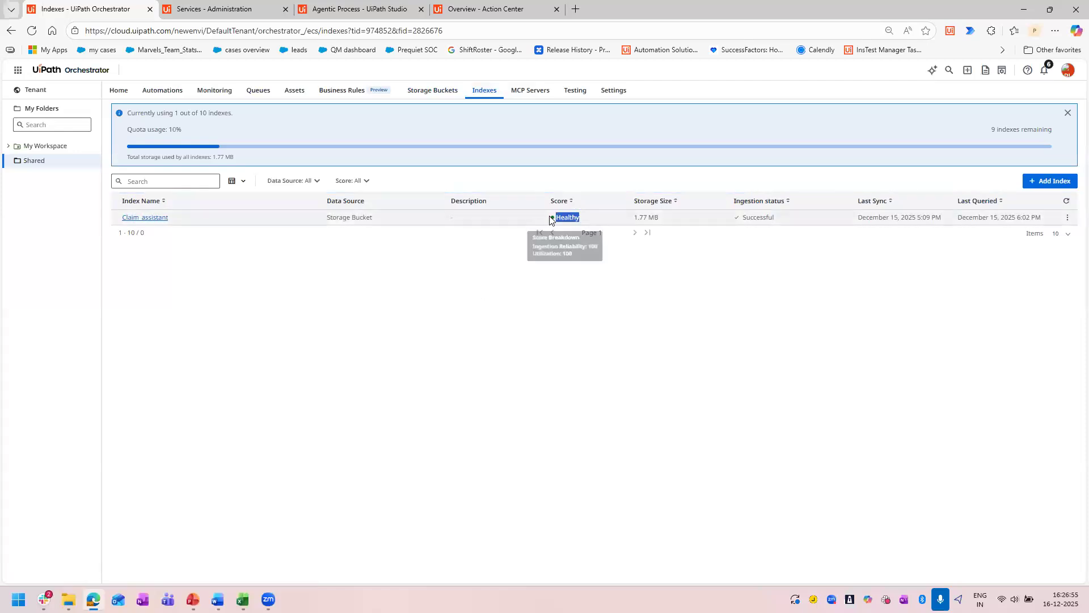
pyautogui.click(559, 336)
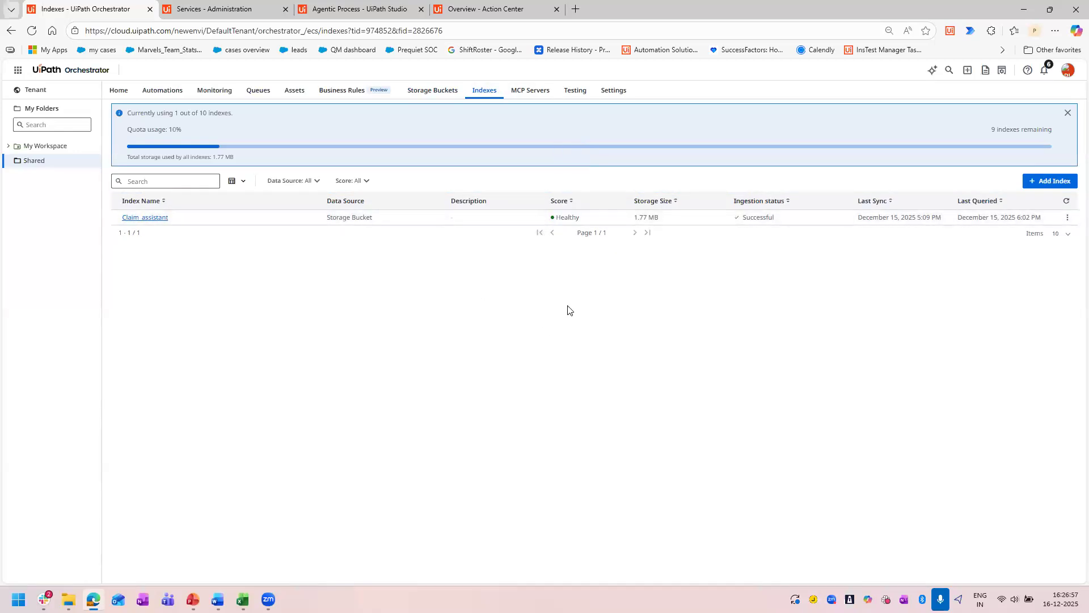
pyautogui.doubleClick(570, 220)
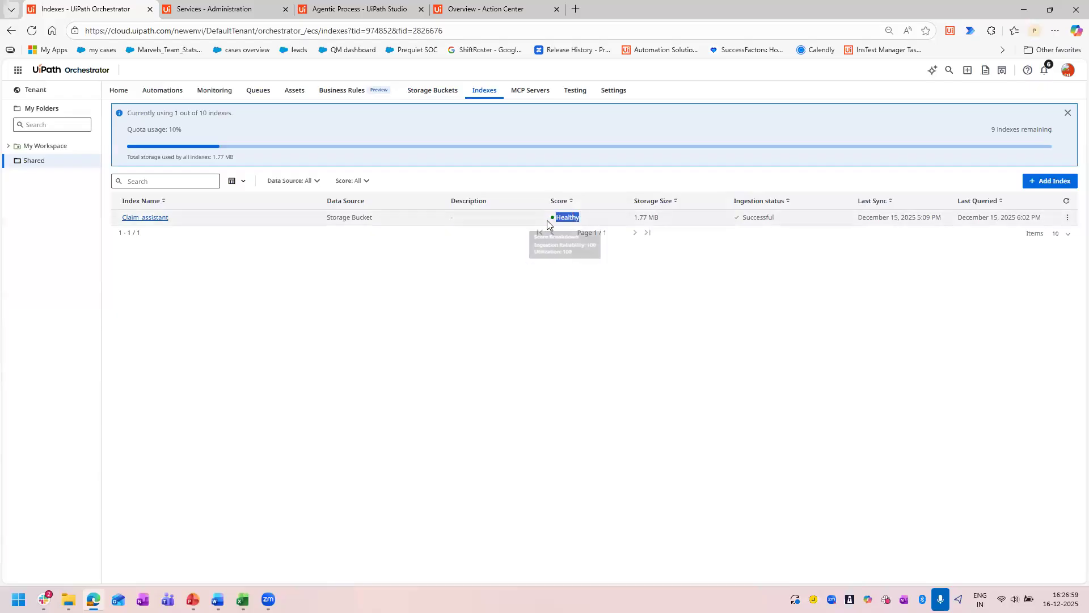
pyautogui.click(500, 337)
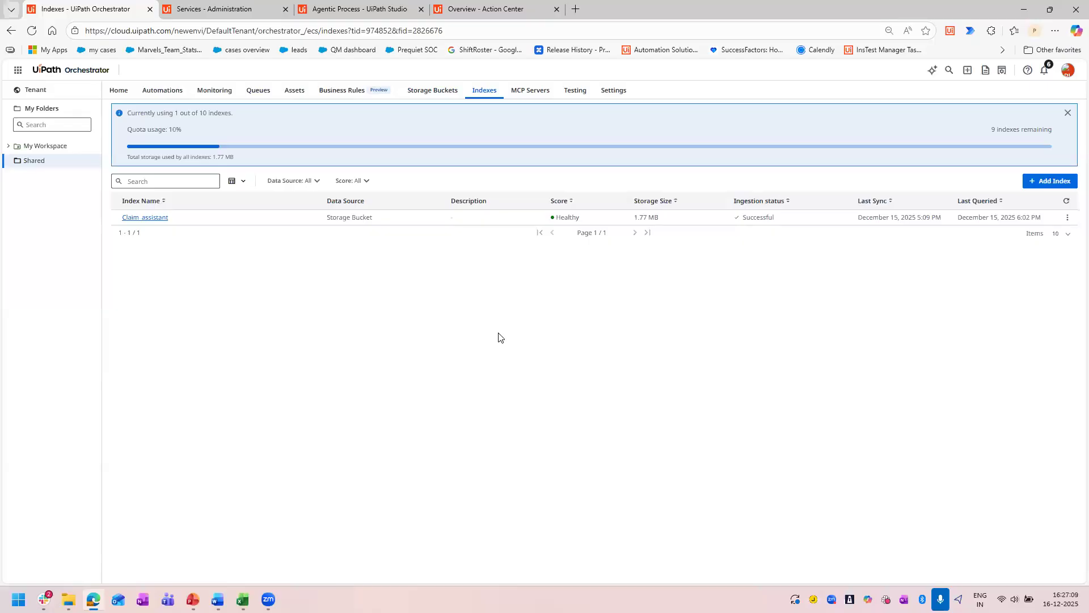
# Inspect the Claim_assistant index configuration and its ingestion schedule options, leaving the edit without saving.
pyautogui.click(1068, 219)
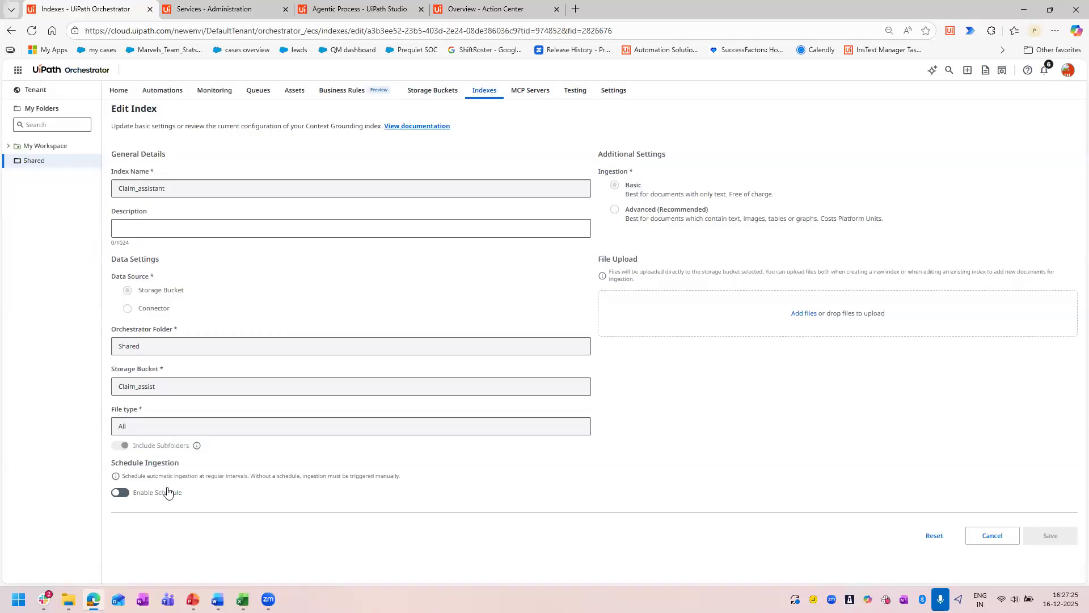
pyautogui.click(121, 492)
pyautogui.scroll(-2, 209, 434)
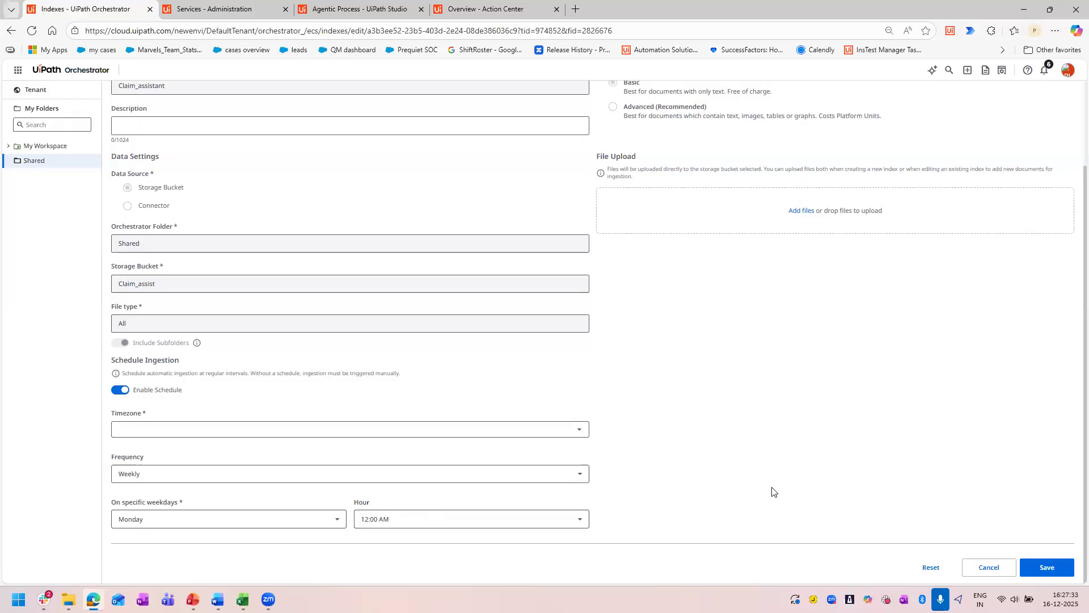
pyautogui.click(121, 391)
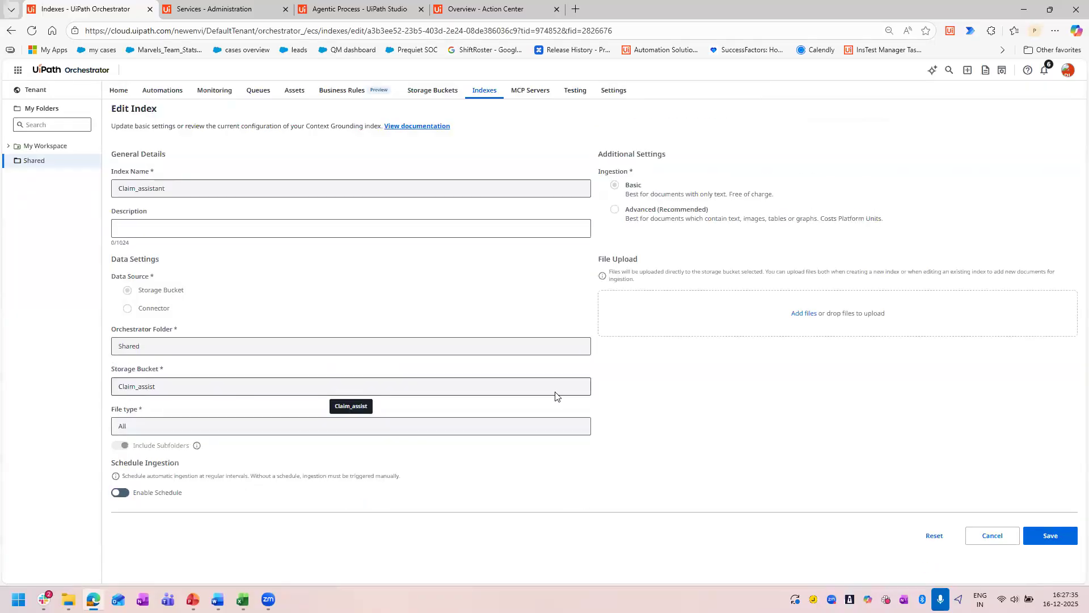
pyautogui.click(991, 537)
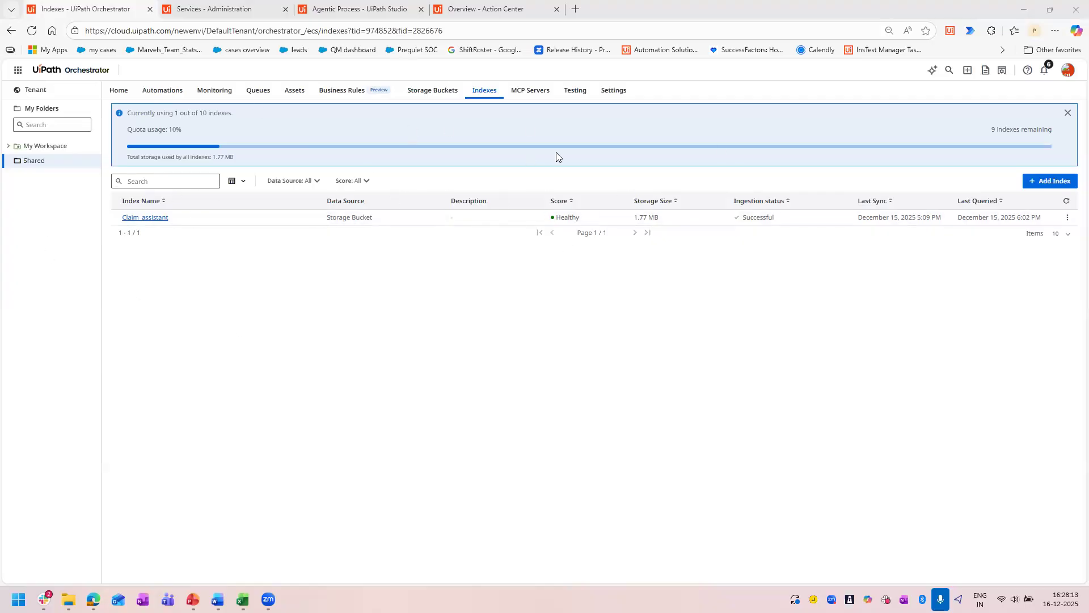
# Switch to UiPath Administration to glance at the DefaultTenant services and return to the Orchestrator indexes.
pyautogui.click(215, 8)
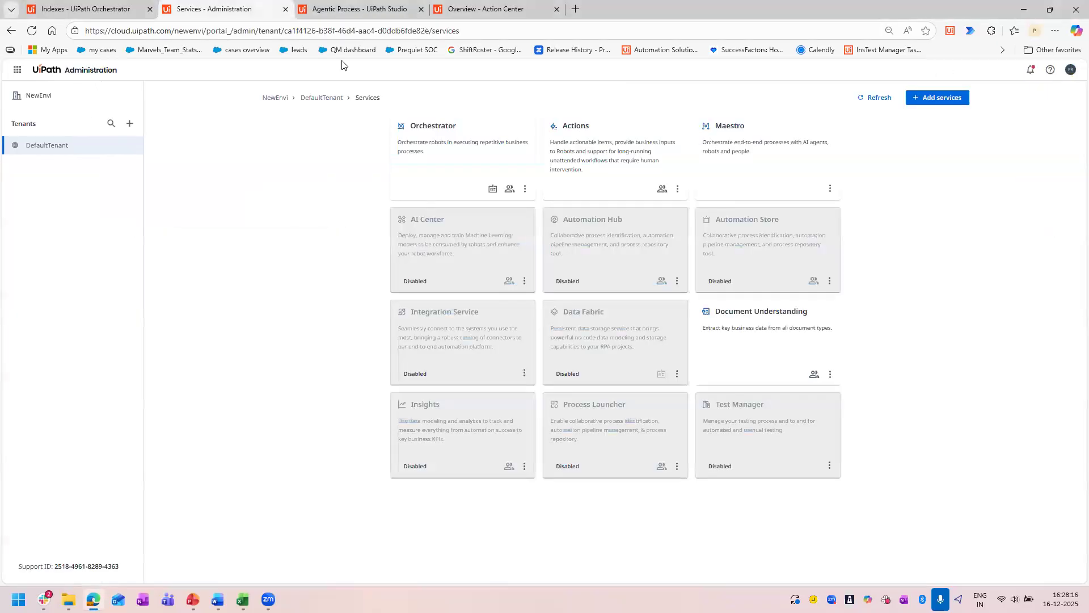
pyautogui.click(94, 7)
pyautogui.click(226, 5)
pyautogui.click(51, 7)
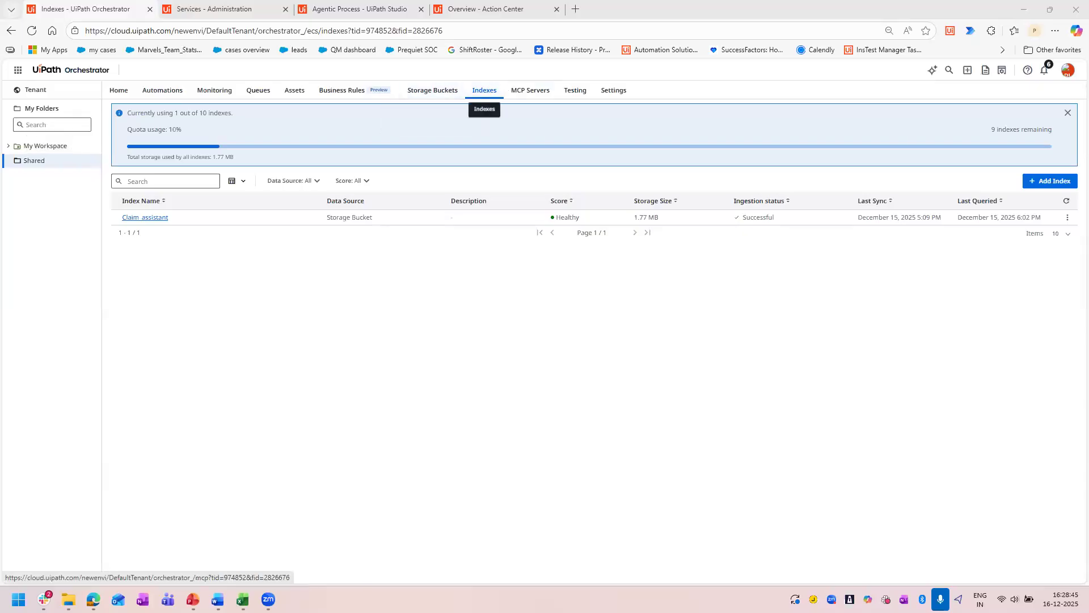
# Examine the Connector data source and its Orchestrator folder choices for a new index, discarding the form.
pyautogui.click(1029, 181)
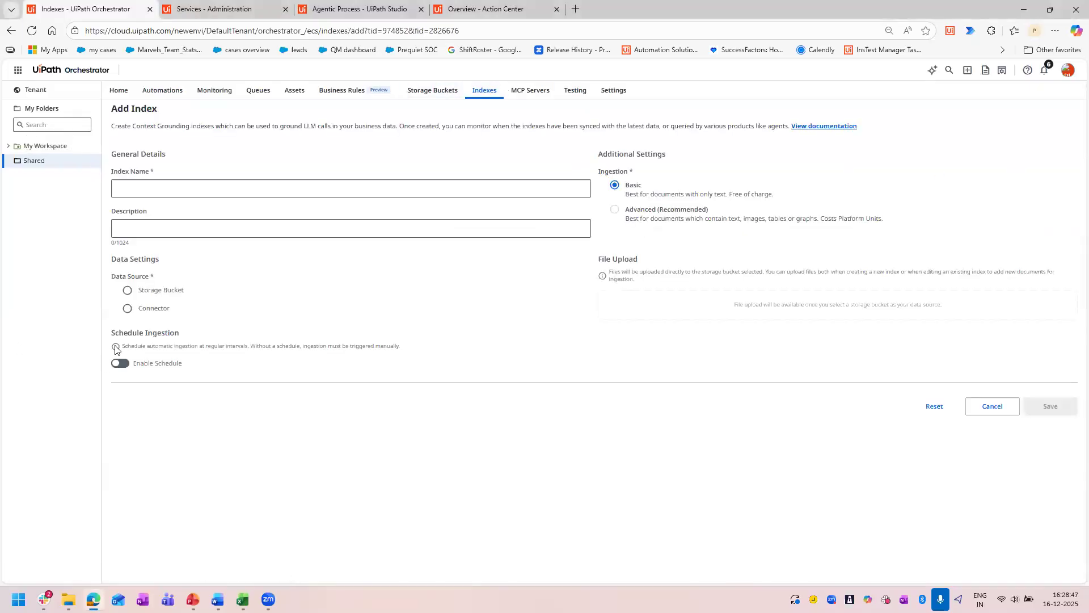
pyautogui.click(127, 311)
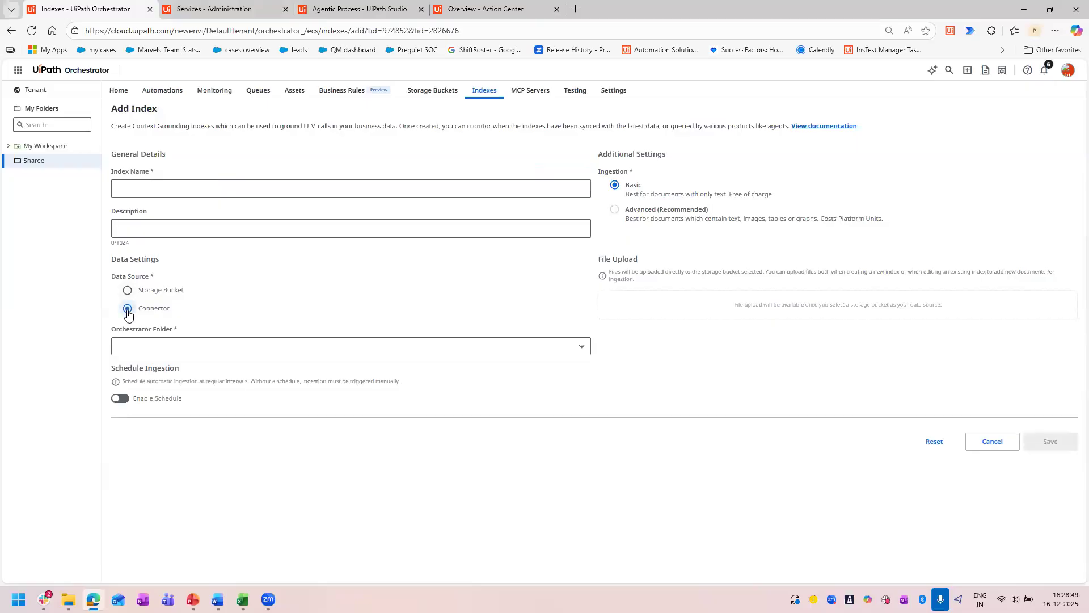
pyautogui.click(259, 346)
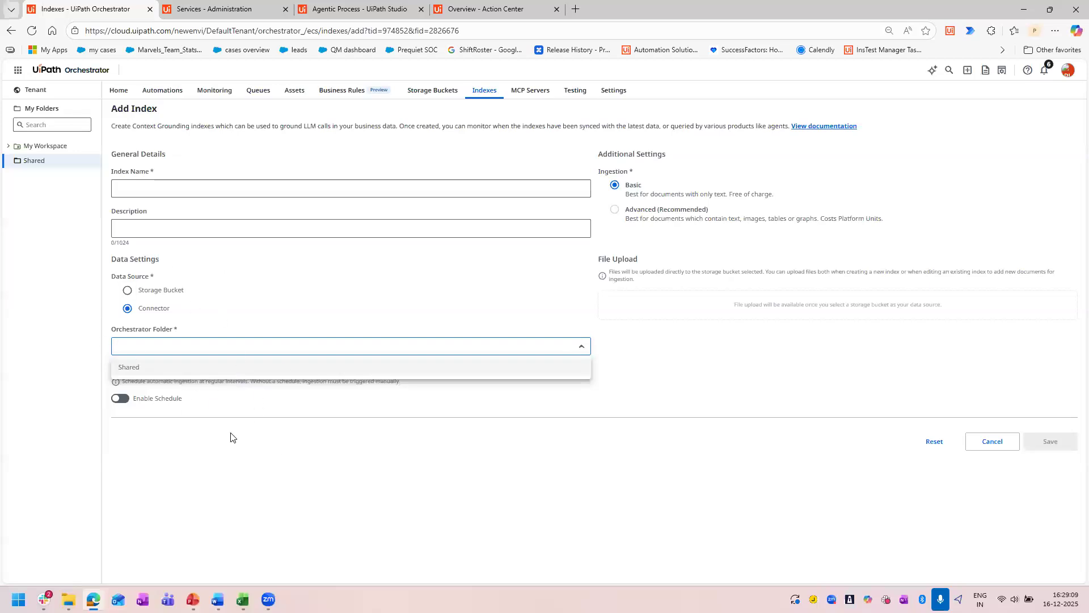
pyautogui.click(984, 445)
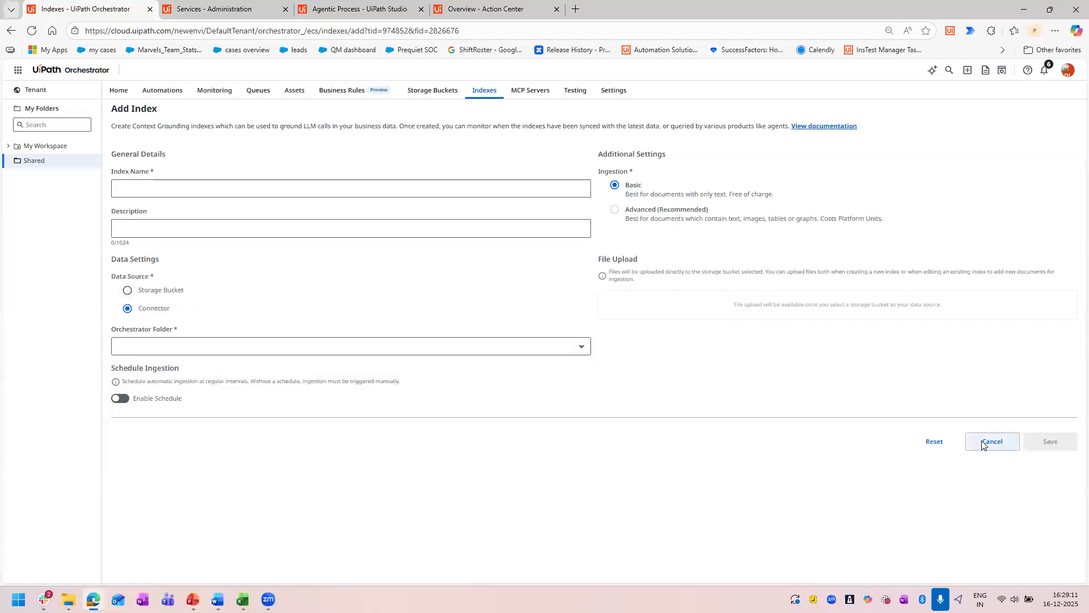
pyautogui.click(983, 445)
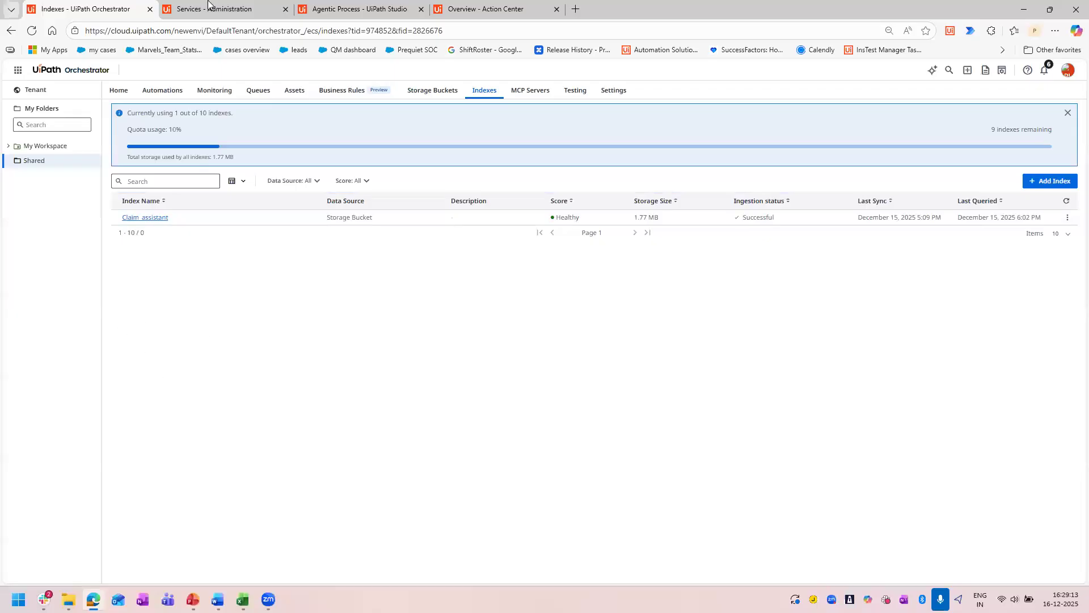
# Close the Administration services page and return to the Orchestrator indexes.
pyautogui.click(208, 4)
pyautogui.click(286, 9)
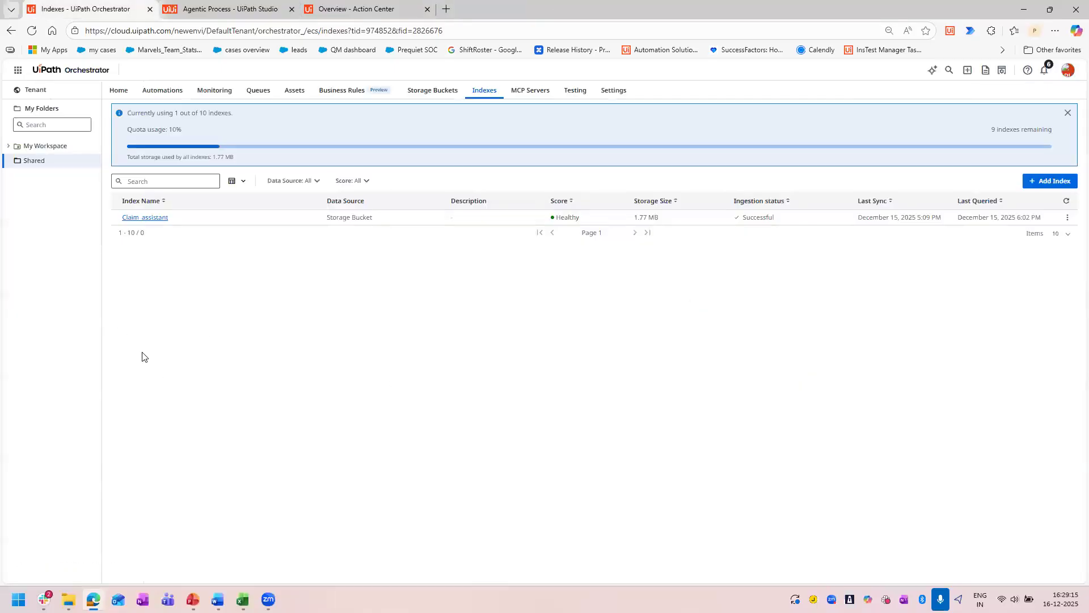
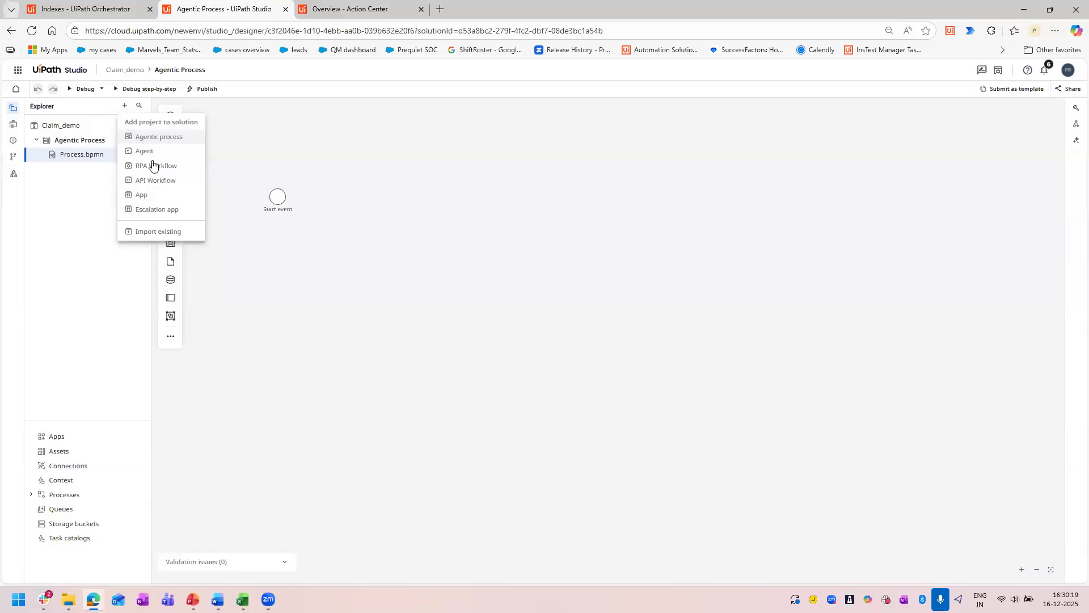
# Add an RPA workflow named "Download input file" to the Claim_demo solution and open its Main.xaml.
pyautogui.click(155, 166)
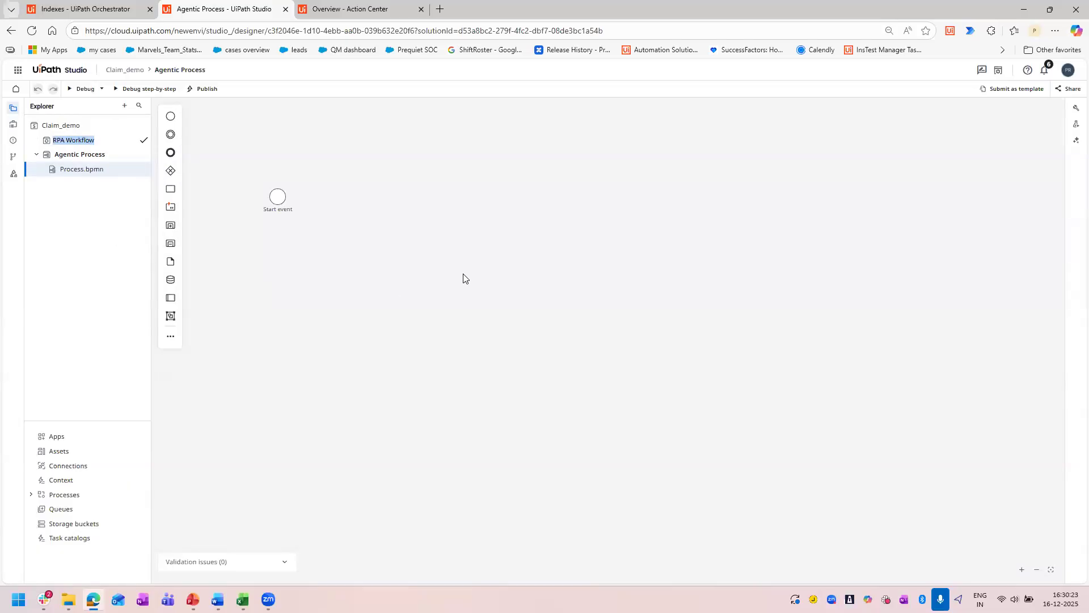
pyautogui.write('Do')
pyautogui.write('wnlaod')
pyautogui.press('BackSpace')
pyautogui.press('BackSpace')
pyautogui.write('oa')
pyautogui.click(144, 141)
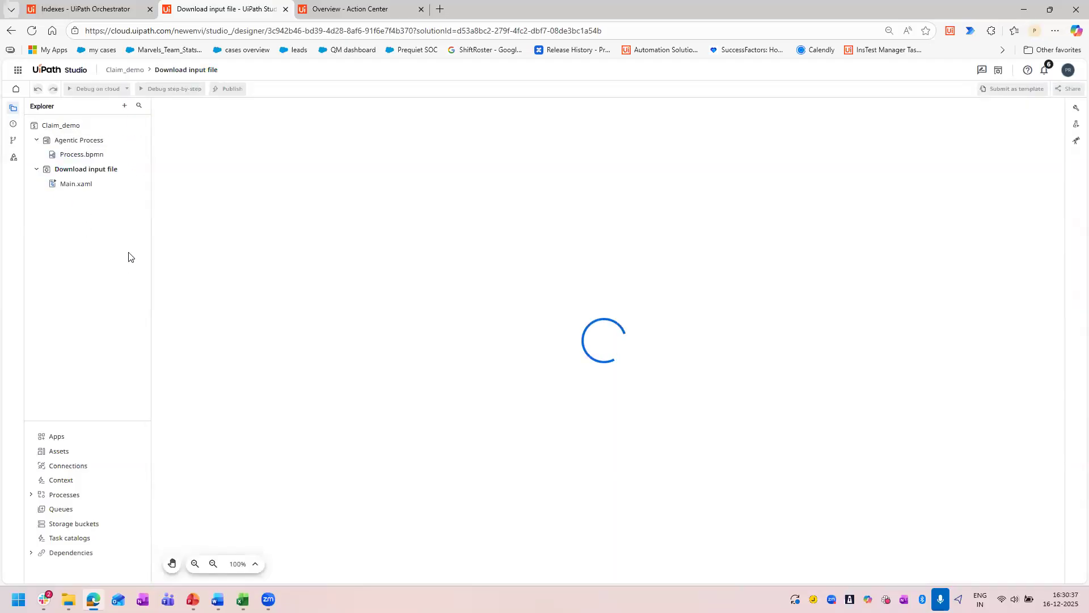
pyautogui.click(92, 179)
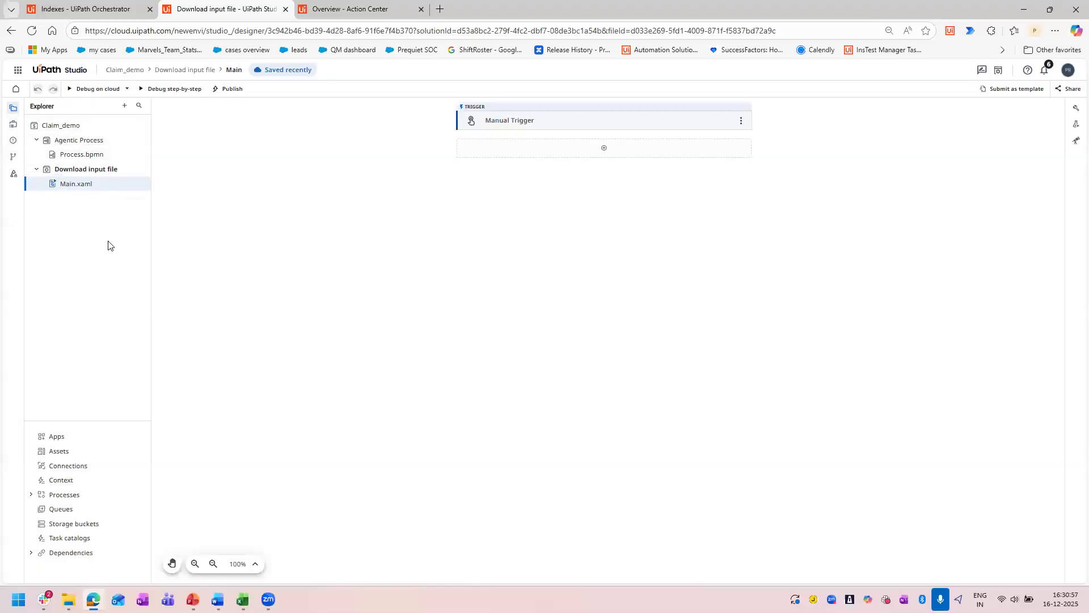
# Examine the project types that can be added, the data manager, issues, change history and deployment configuration of the Download input file workflow.
pyautogui.click(124, 105)
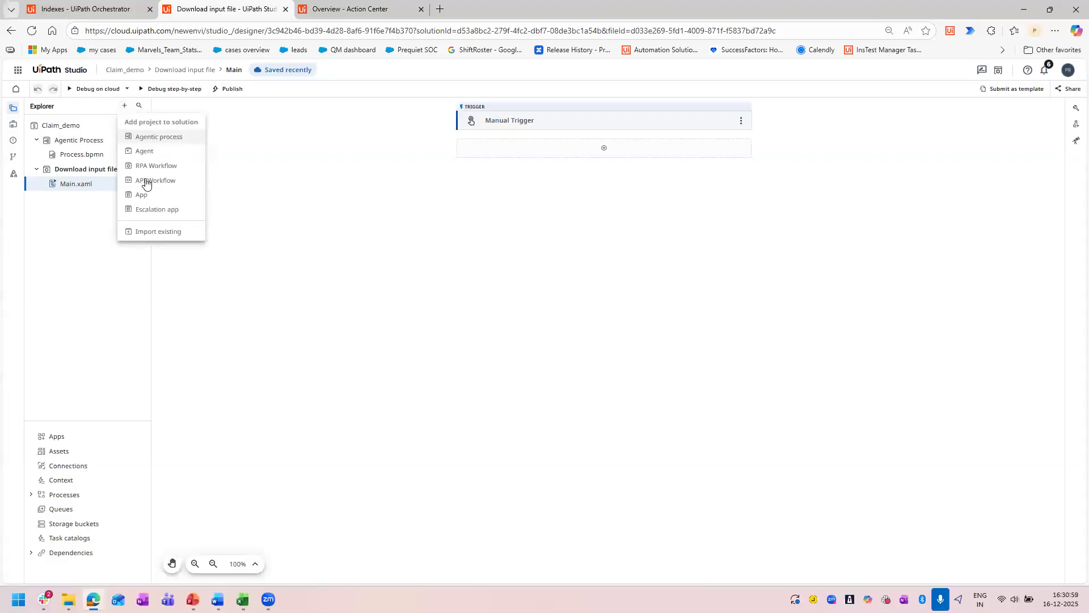
pyautogui.click(88, 274)
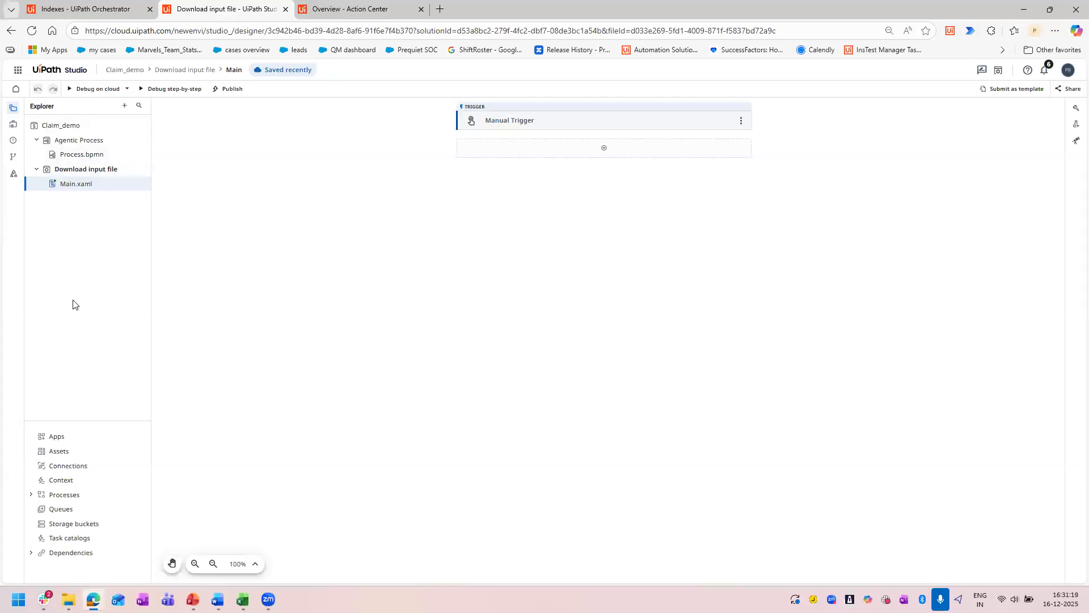
pyautogui.click(12, 128)
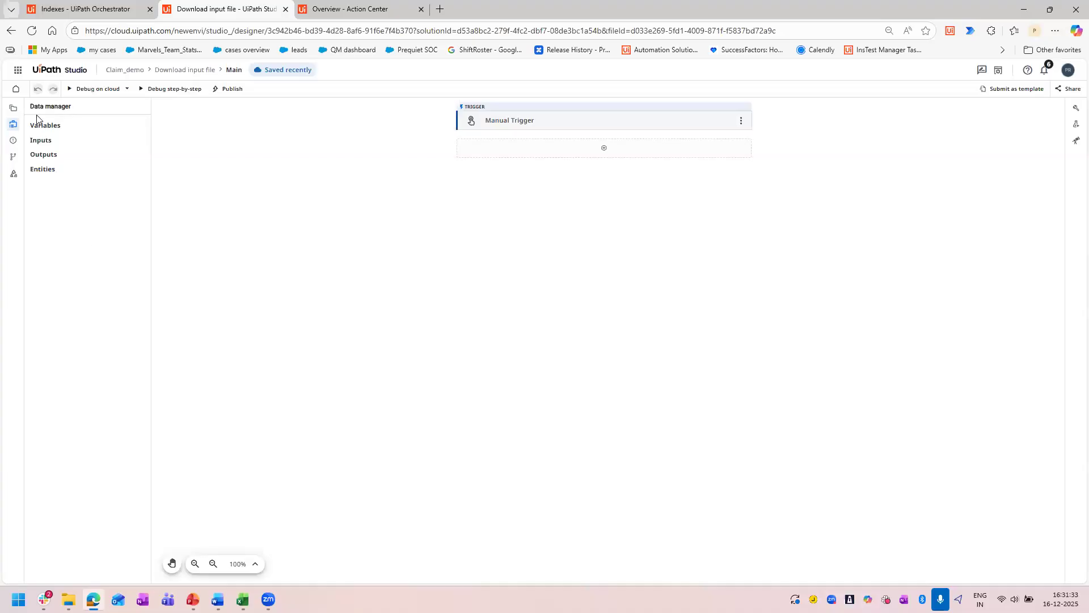
pyautogui.click(14, 143)
pyautogui.click(13, 143)
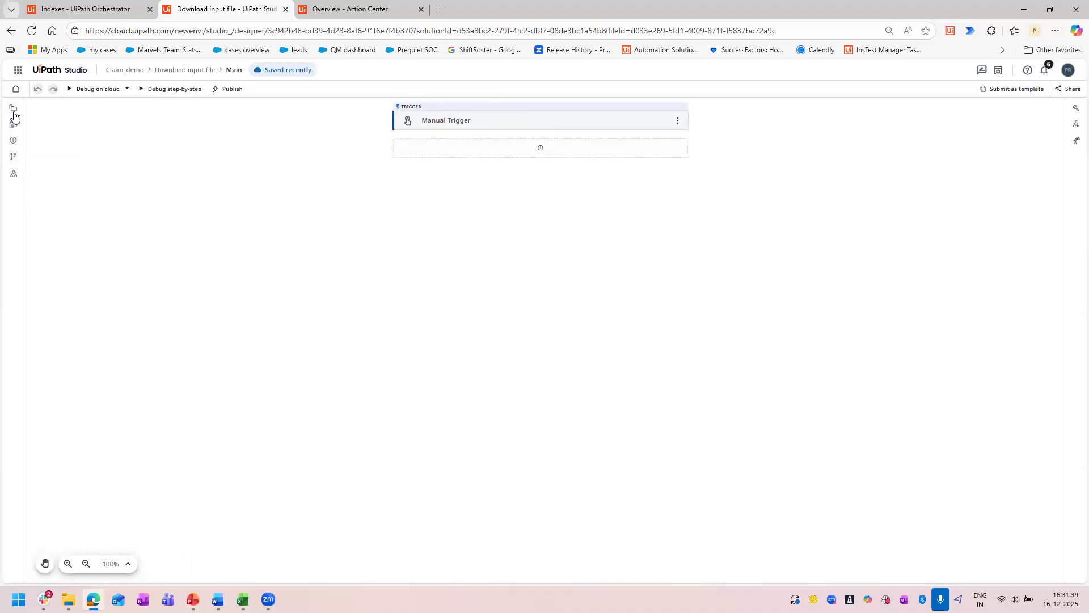
pyautogui.click(14, 157)
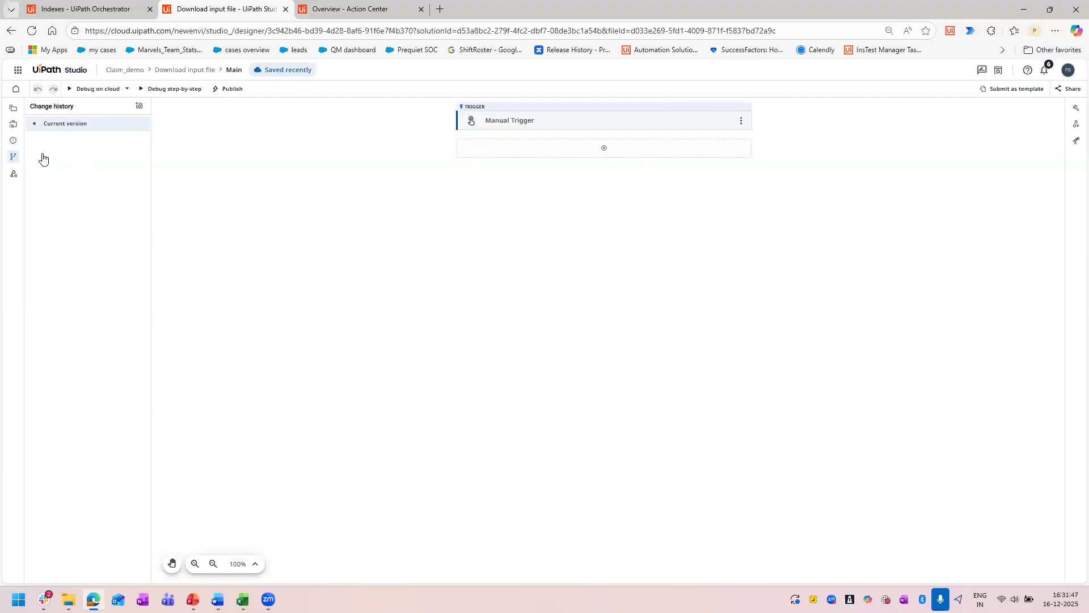
pyautogui.click(13, 177)
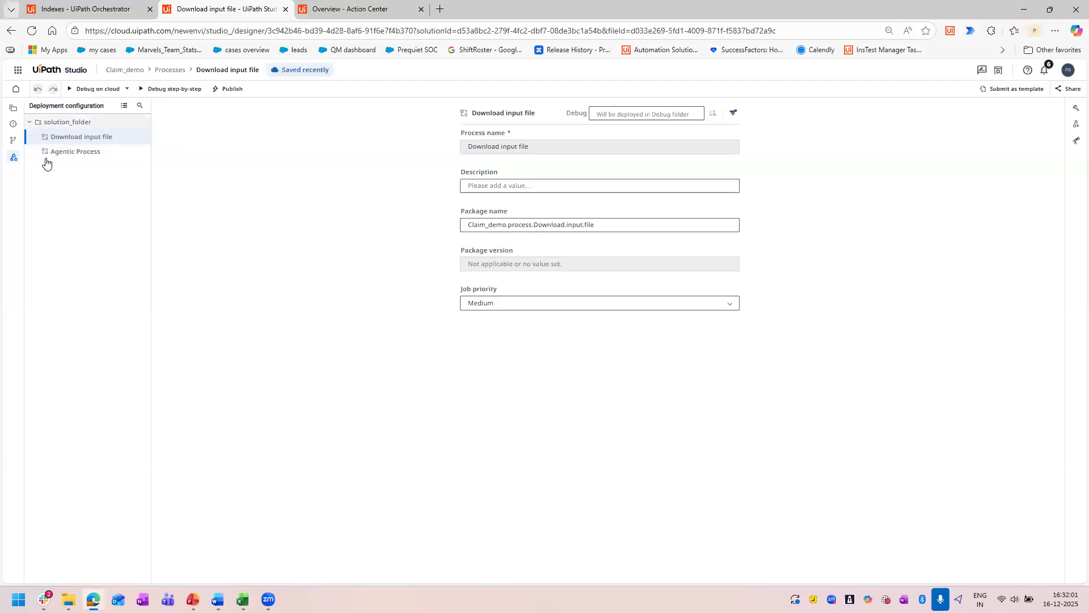
pyautogui.click(13, 108)
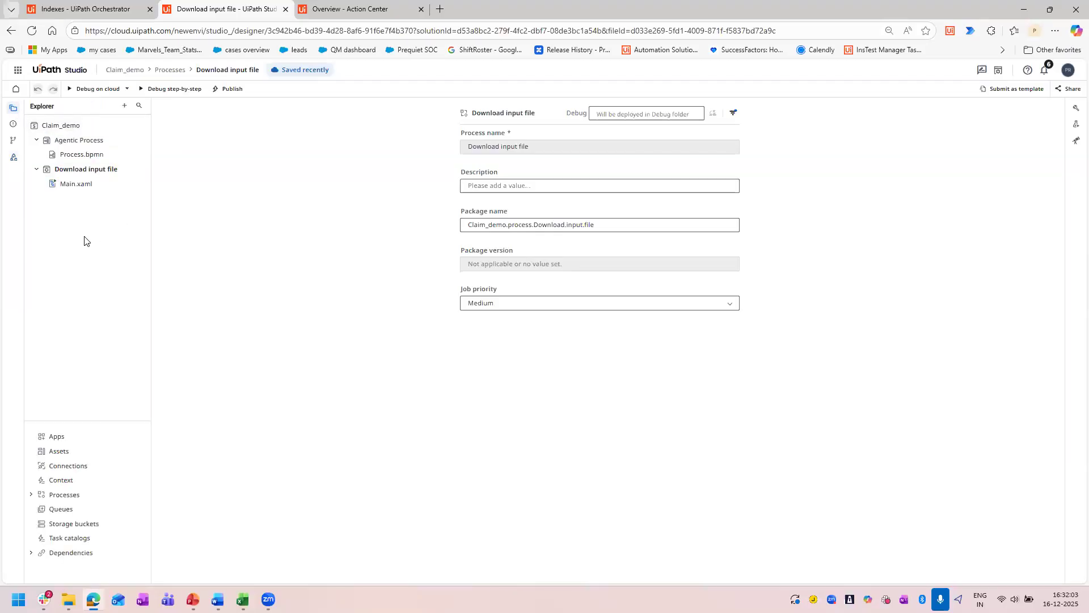
# Add a Download Storage File activity below the manual trigger in the Main.xaml workflow.
pyautogui.click(82, 183)
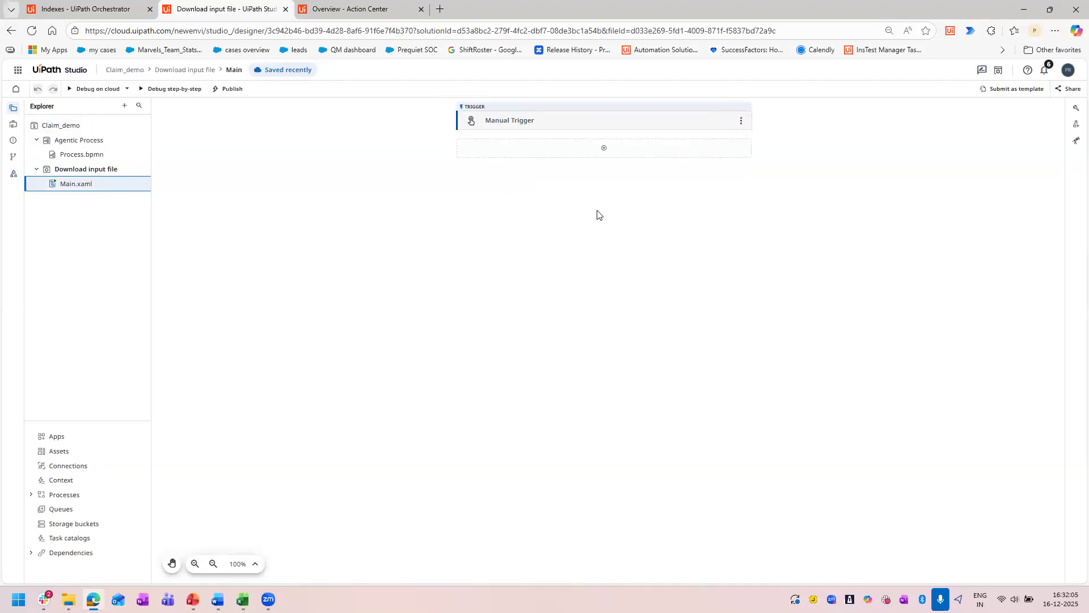
pyautogui.click(604, 149)
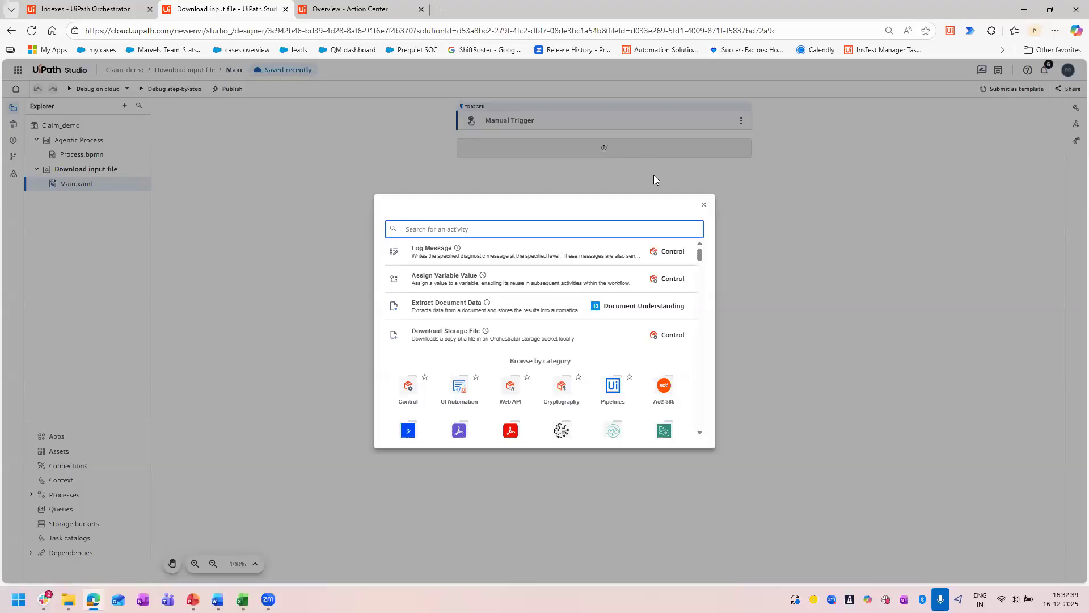
pyautogui.write('download')
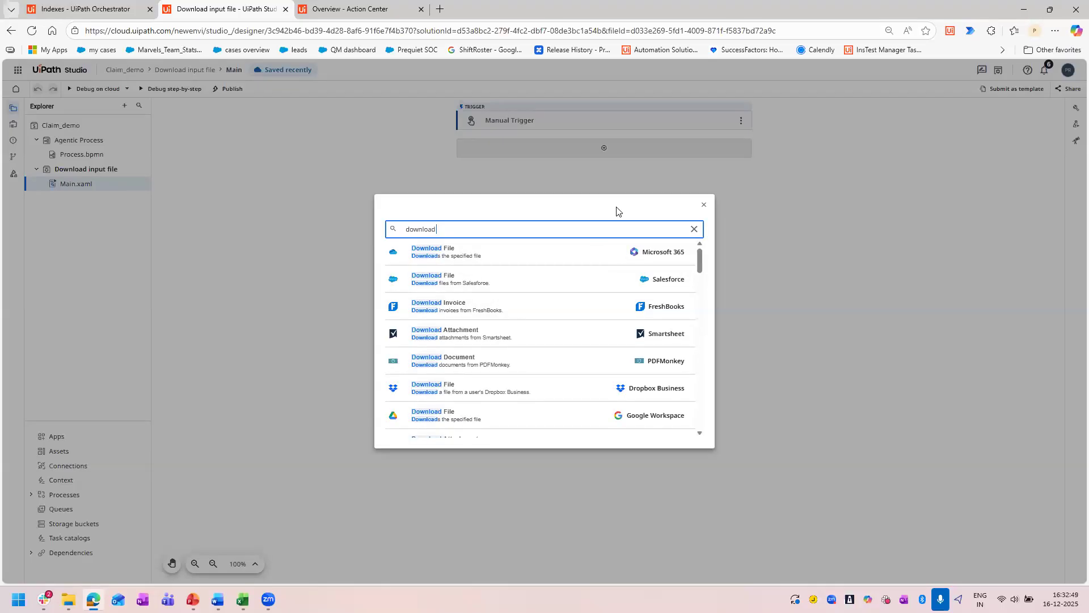
pyautogui.write('sto')
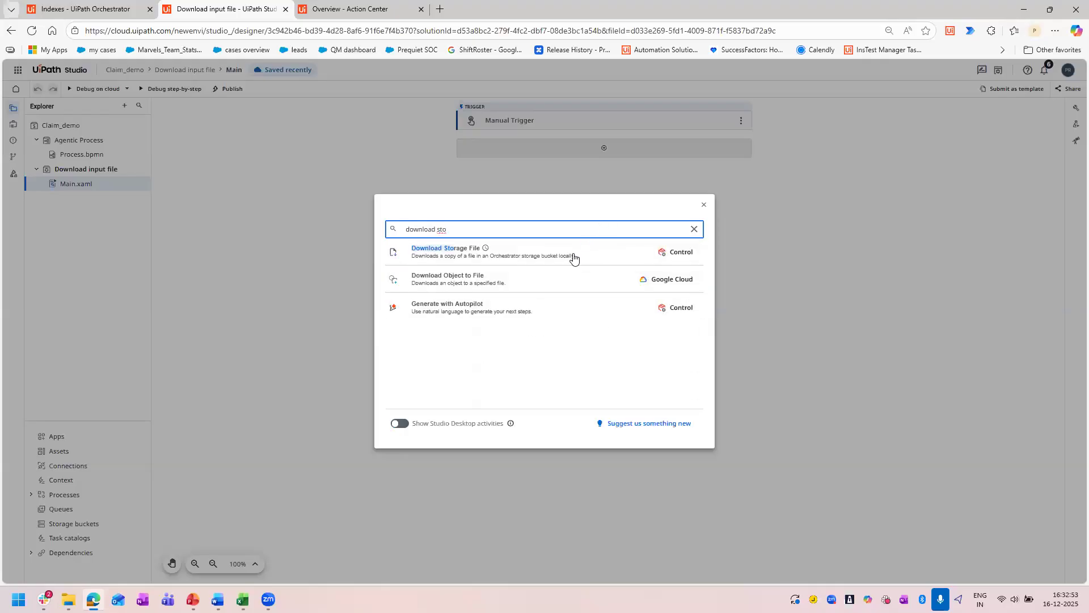
pyautogui.click(573, 259)
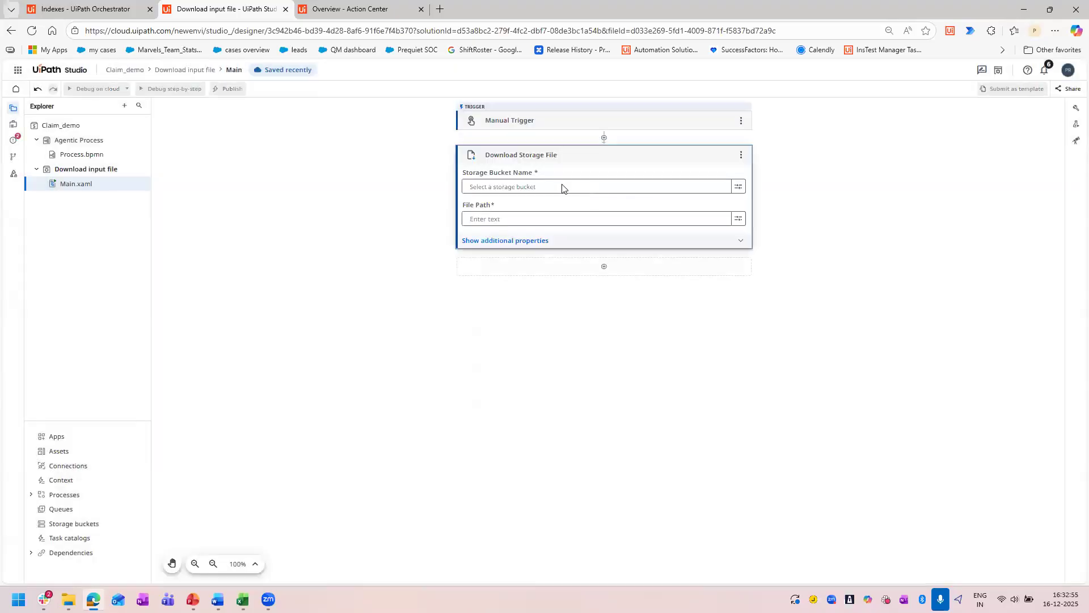
# Set the Download Storage File activity's storage bucket to Claim_inputs from the Shared folder.
pyautogui.click(741, 187)
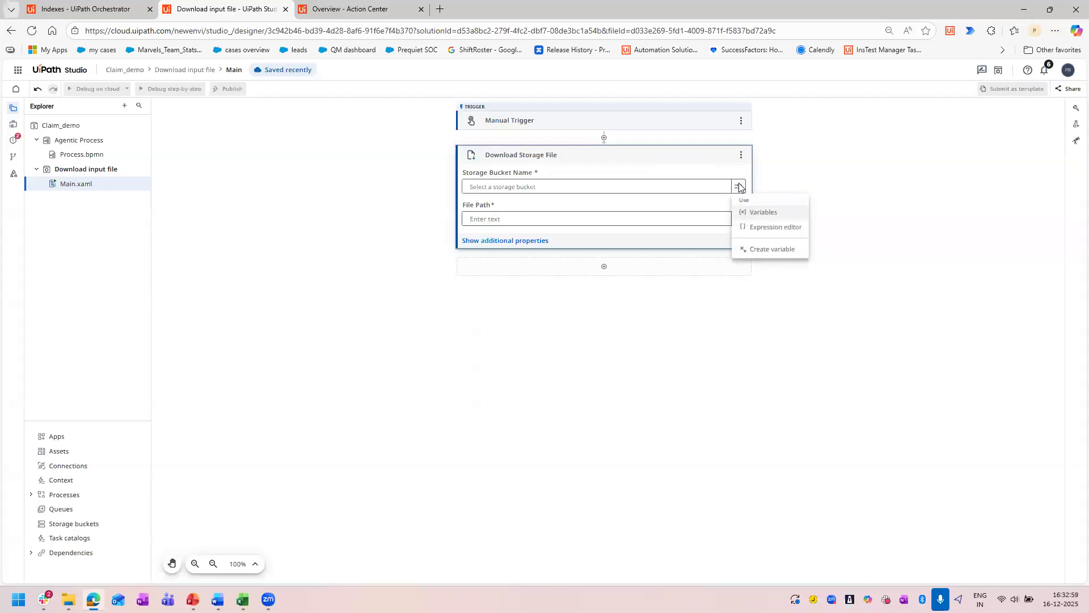
pyautogui.click(575, 189)
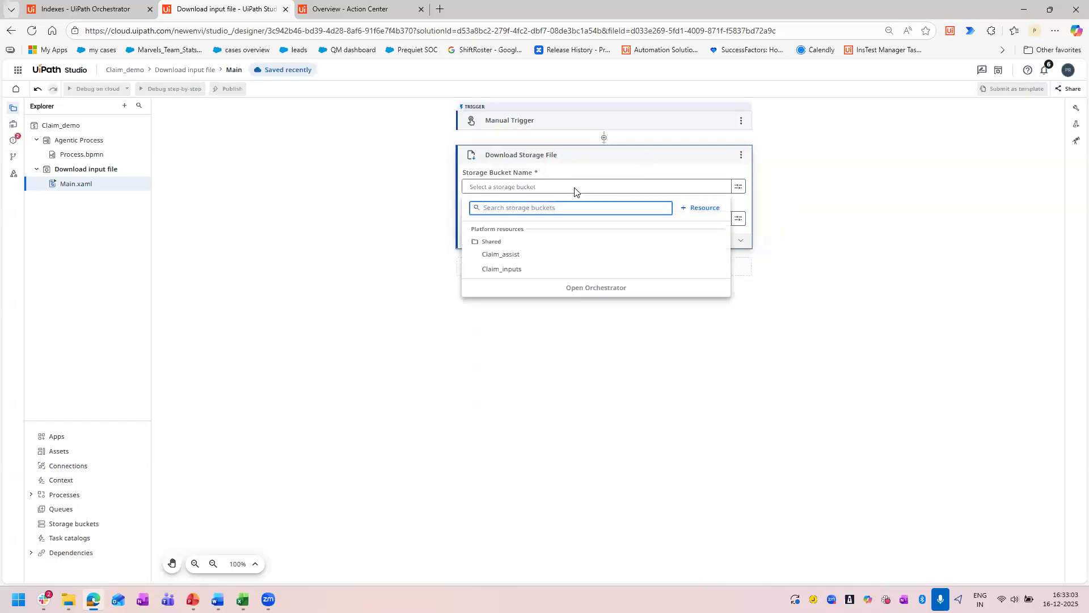
pyautogui.click(507, 269)
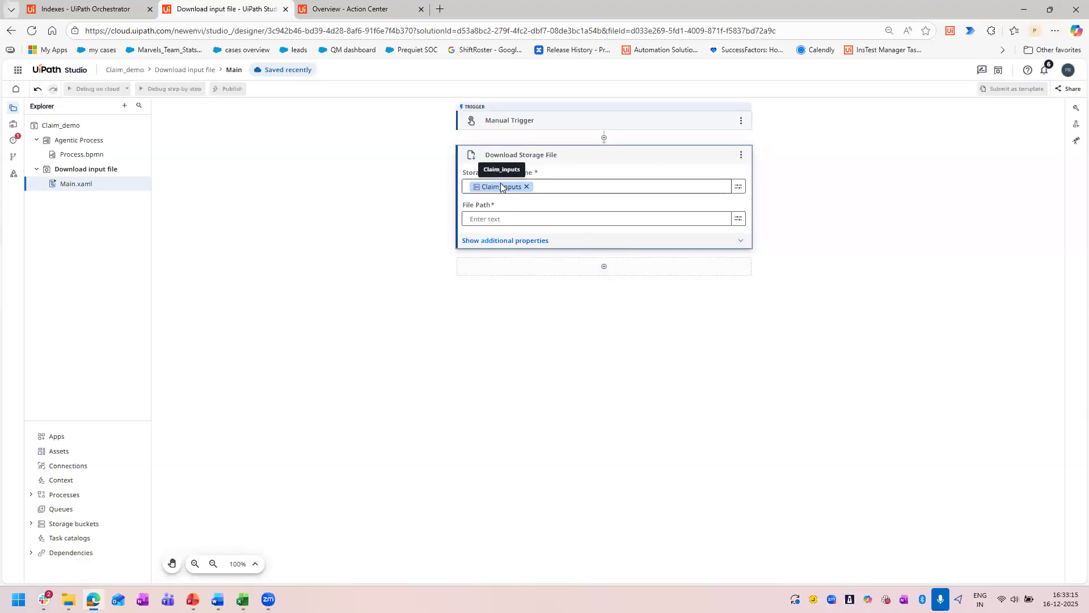
# Copy the PDF's file name from the Claim_inputs bucket in Orchestrator and set the activity's file path to "InputClaimsForm.pdf" in quotation marks.
pyautogui.click(93, 7)
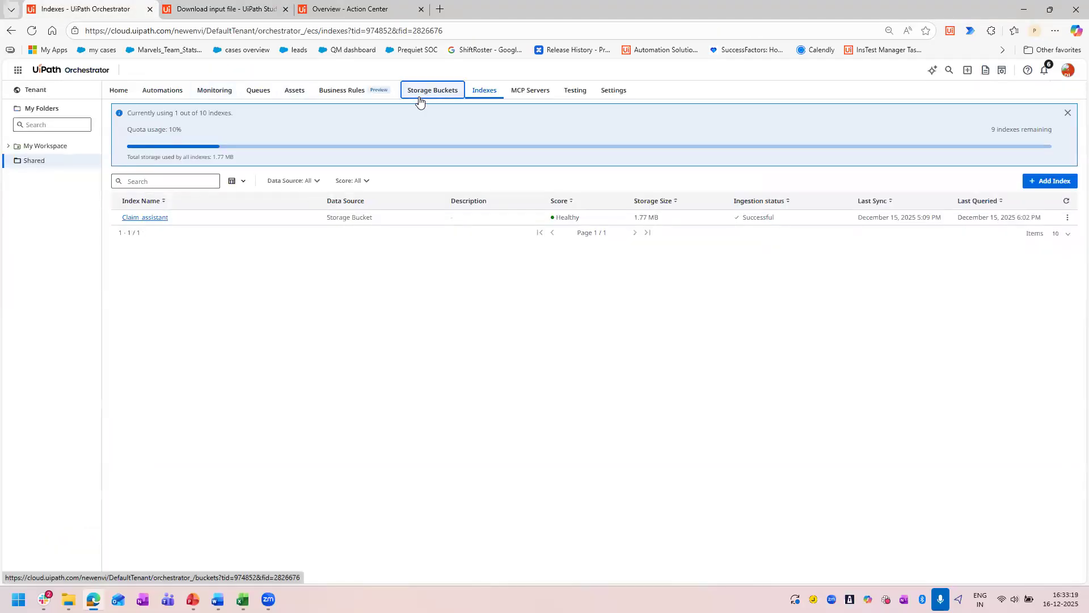
pyautogui.click(419, 101)
pyautogui.click(148, 163)
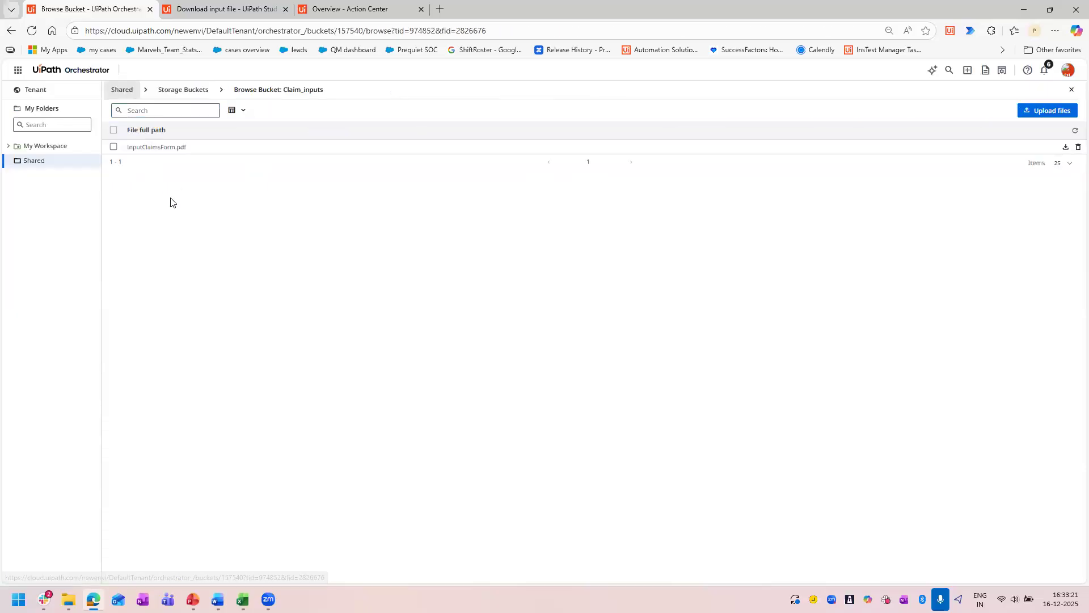
pyautogui.moveTo(187, 147); pyautogui.dragTo(123, 155)
pyautogui.hotkey('ctrl', 'c')
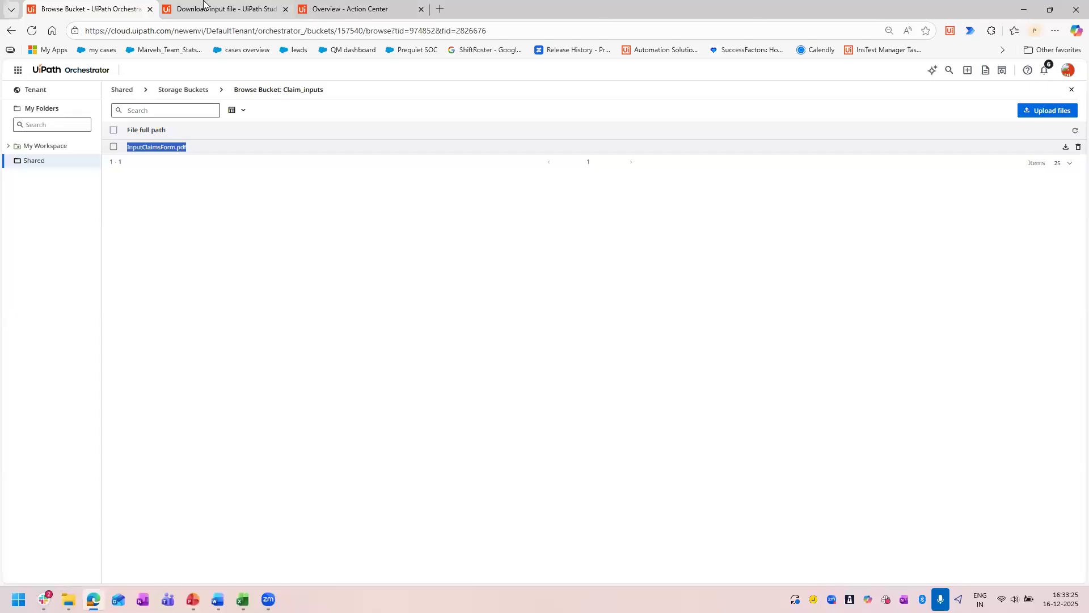
pyautogui.click(222, 9)
pyautogui.click(540, 218)
pyautogui.write('"')
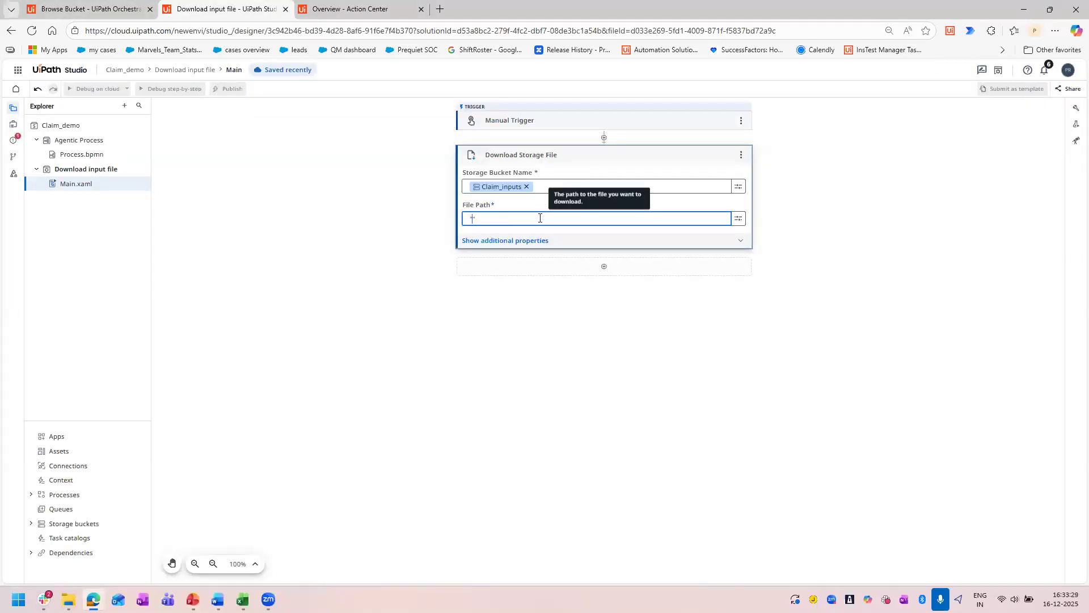
pyautogui.hotkey('ctrl', 'v')
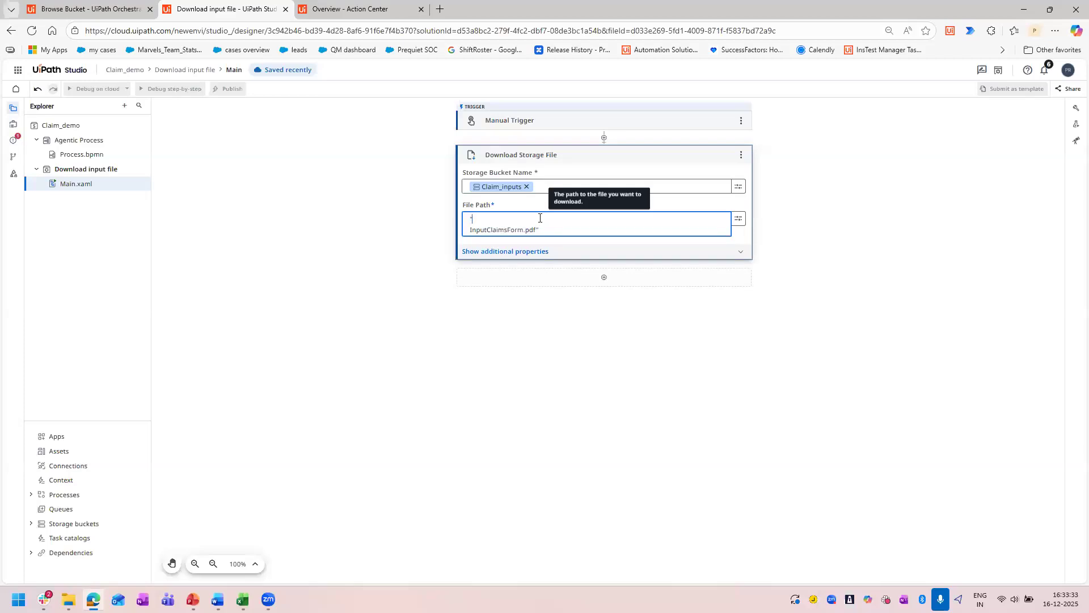
pyautogui.press('Delete')
pyautogui.click(931, 279)
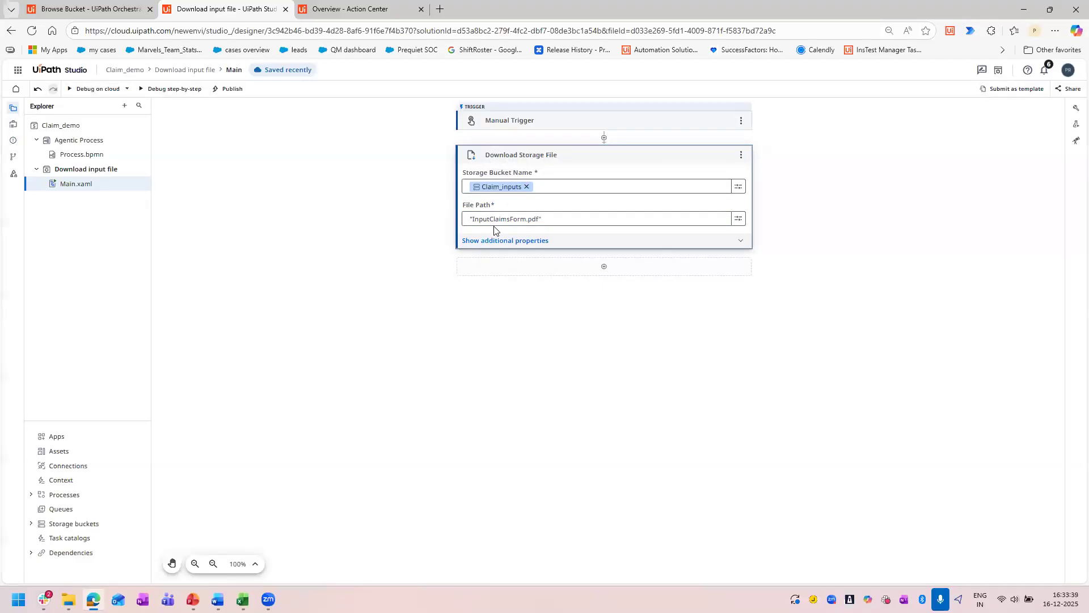
# Review the Download Storage File activity's additional properties and file output, and check the workflow's data manager.
pyautogui.click(596, 243)
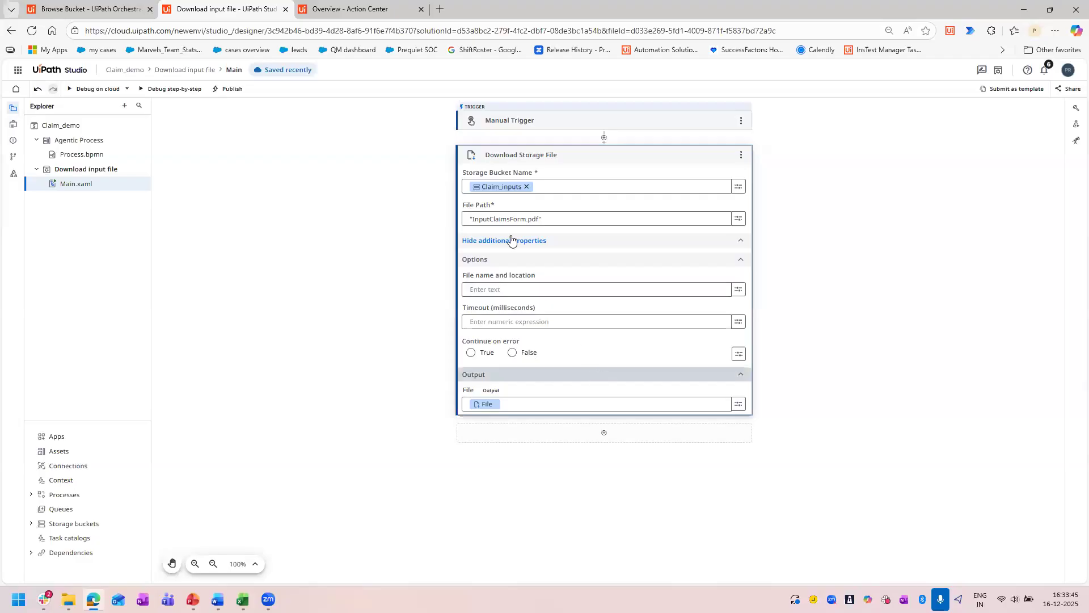
pyautogui.click(709, 244)
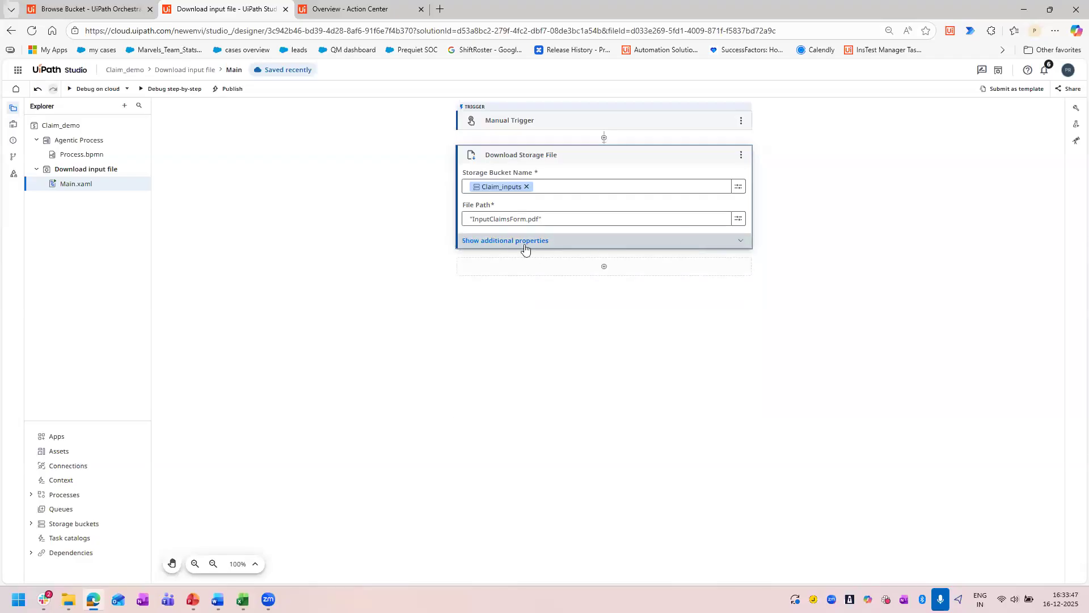
pyautogui.click(575, 241)
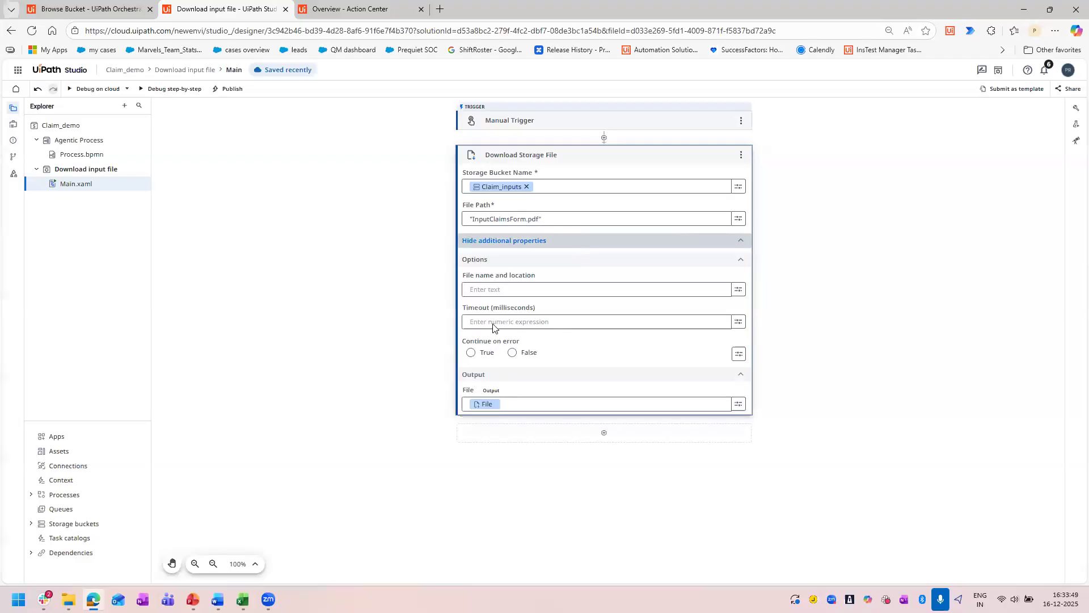
pyautogui.doubleClick(472, 391)
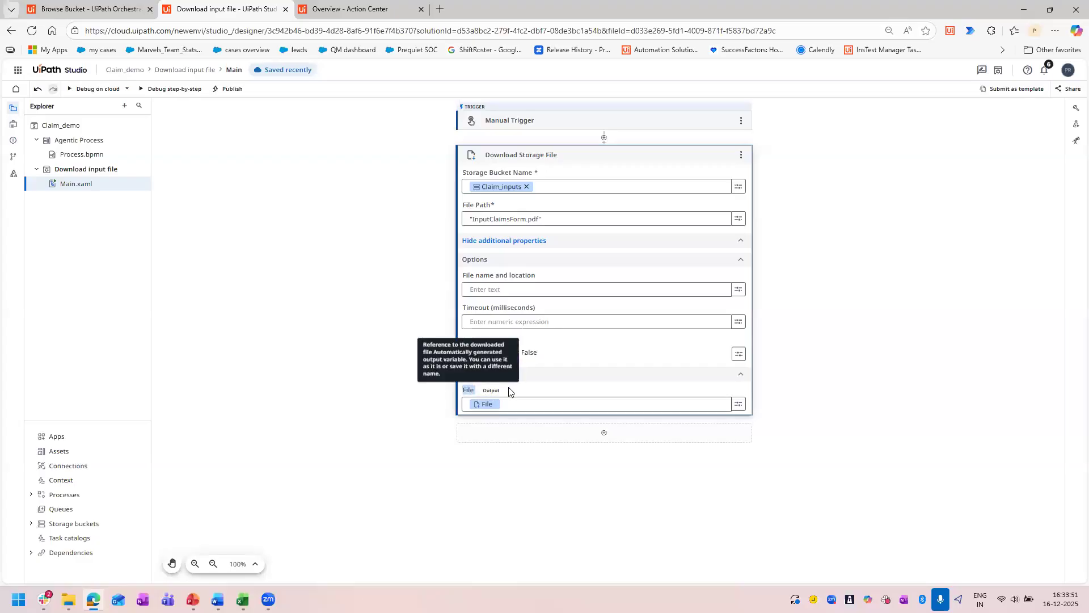
pyautogui.click(533, 387)
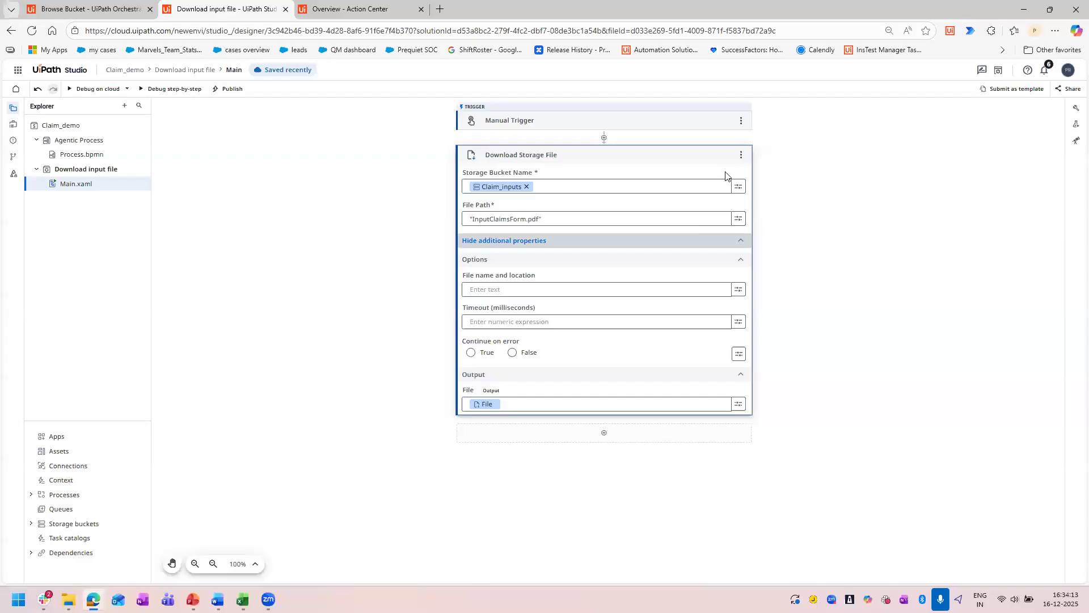
pyautogui.click(705, 156)
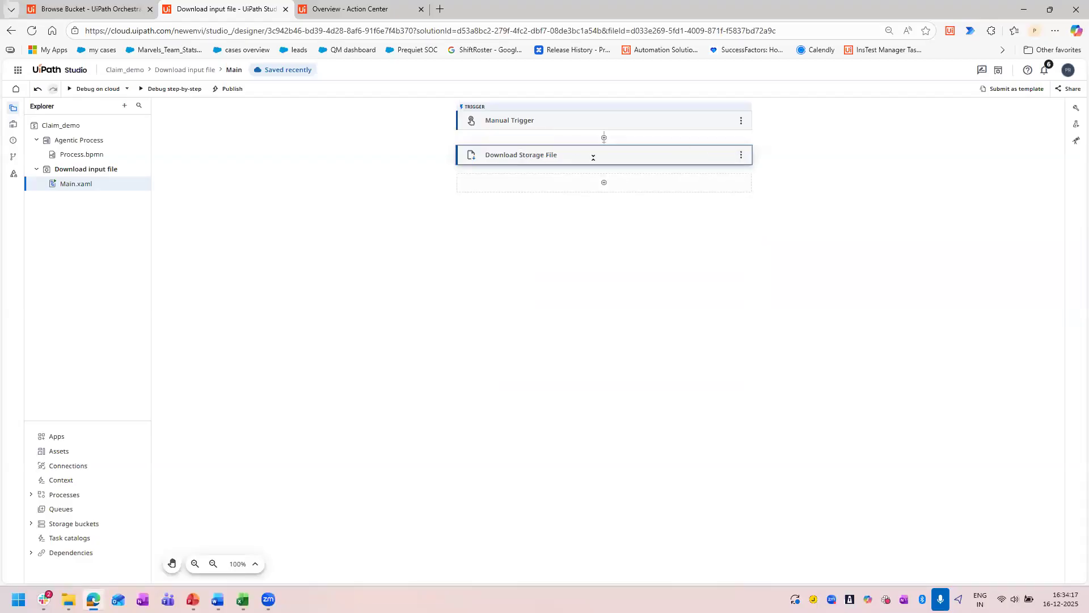
pyautogui.click(540, 155)
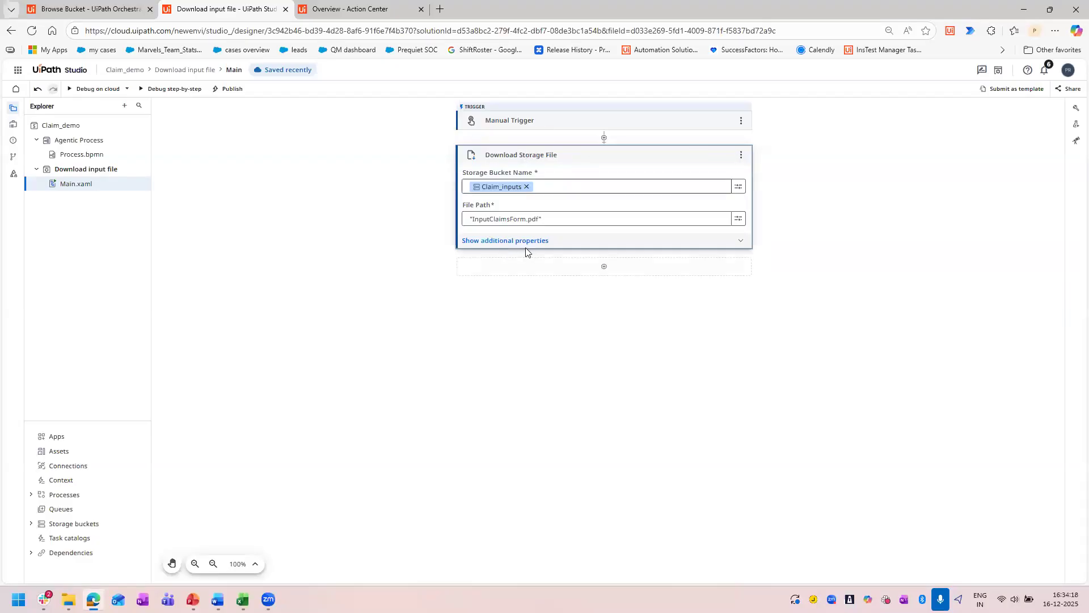
pyautogui.click(14, 124)
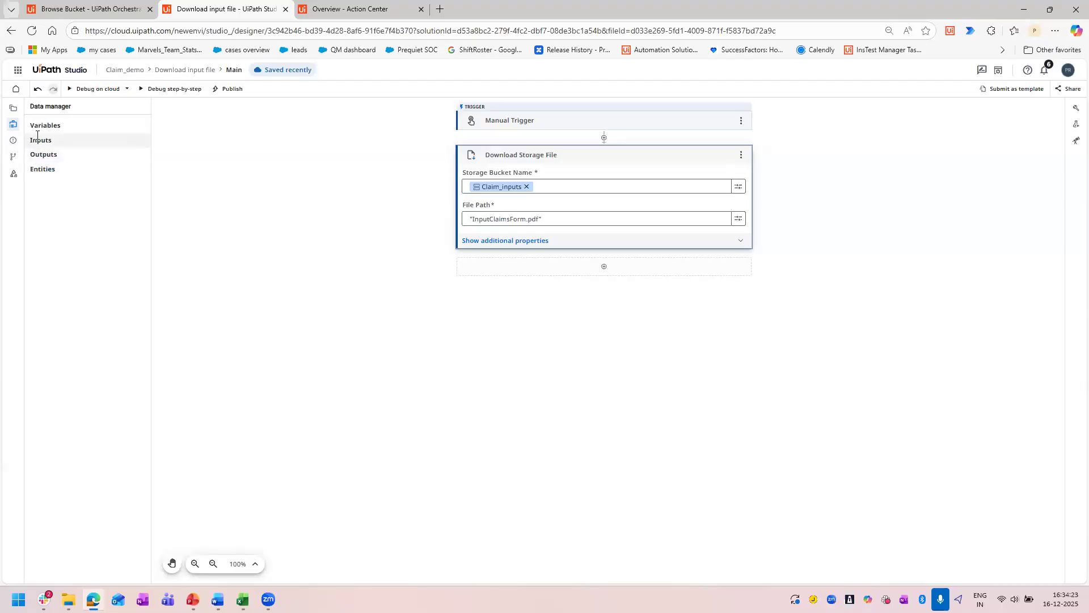
# Add an Extract Document Data activity after the Download Storage File activity.
pyautogui.click(569, 267)
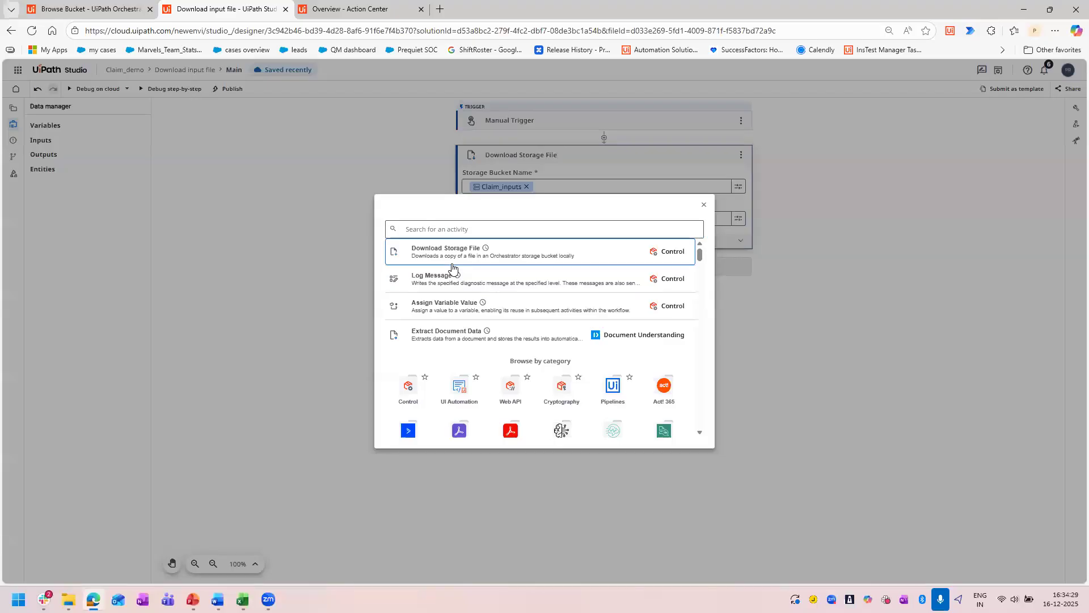
pyautogui.click(477, 226)
pyautogui.write('extract')
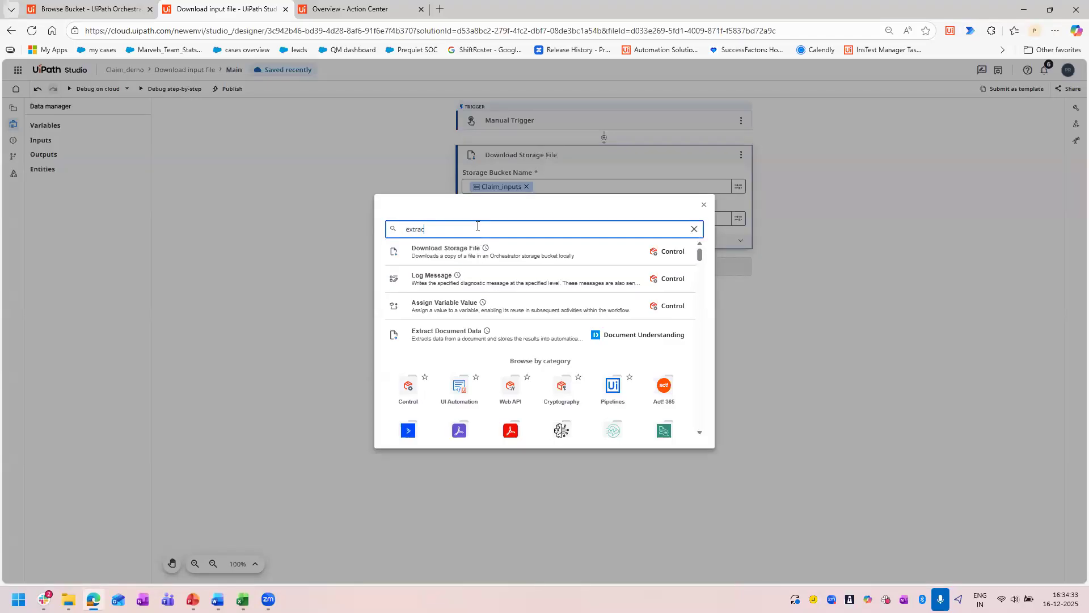
pyautogui.write(' docum')
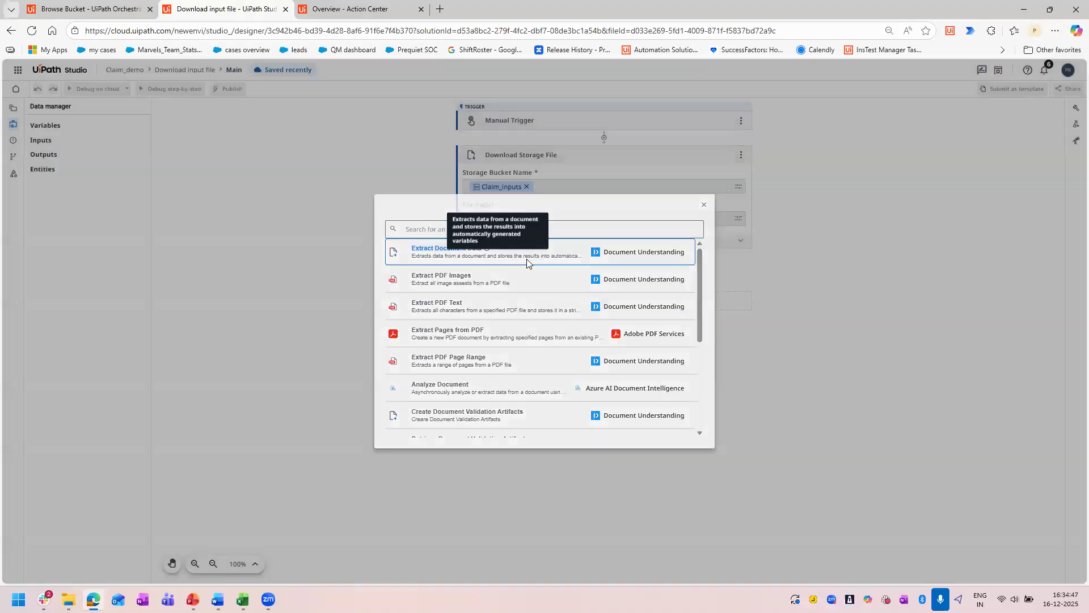
# Insert the Extract Document Data activity and set its input to the File output of Download Storage File.
pyautogui.click(527, 261)
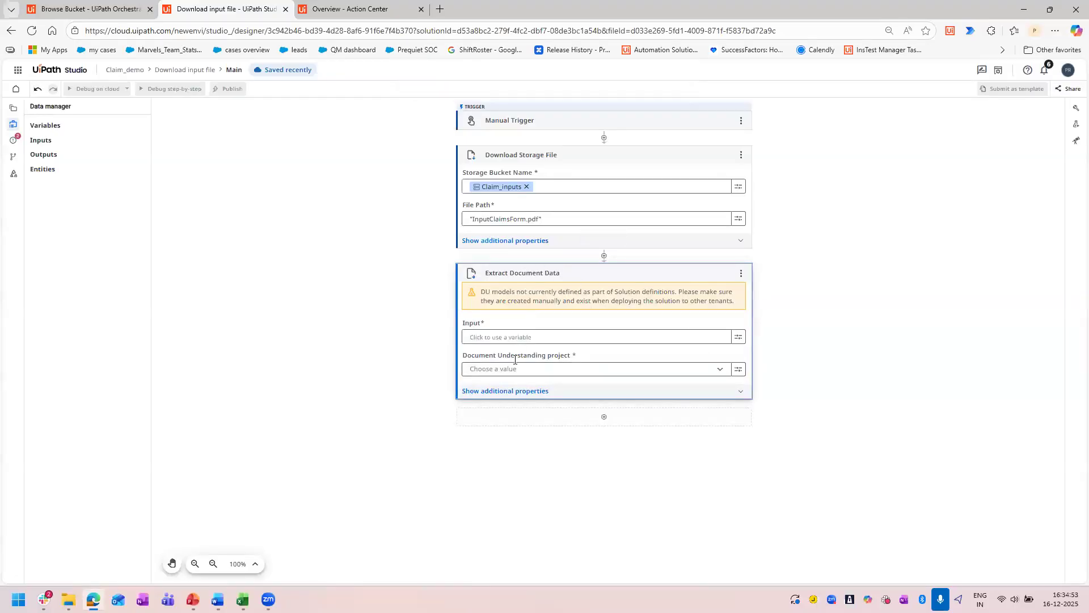
pyautogui.click(657, 339)
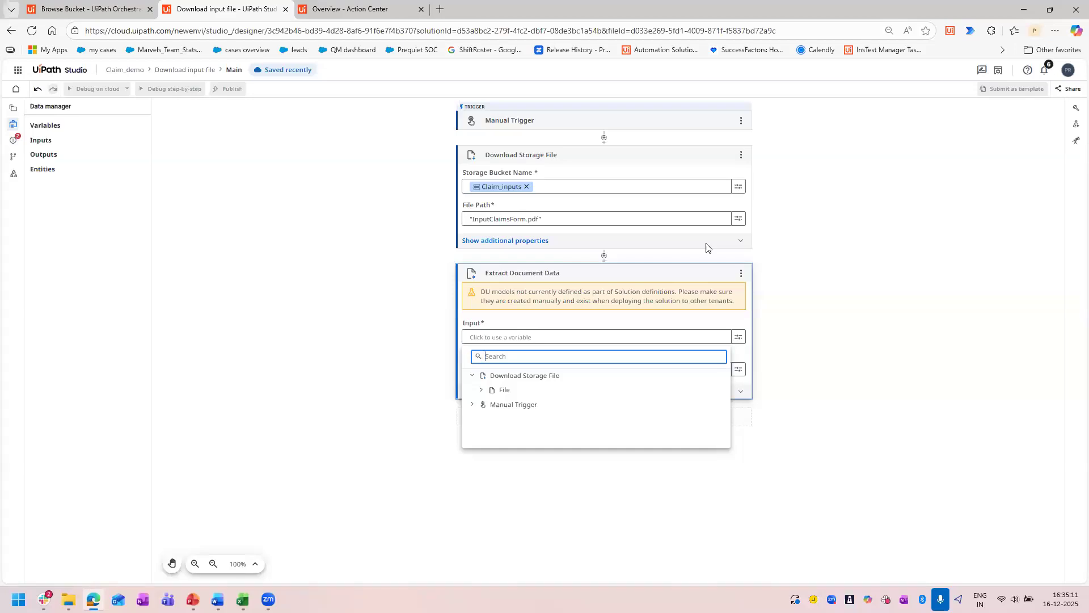
pyautogui.click(499, 391)
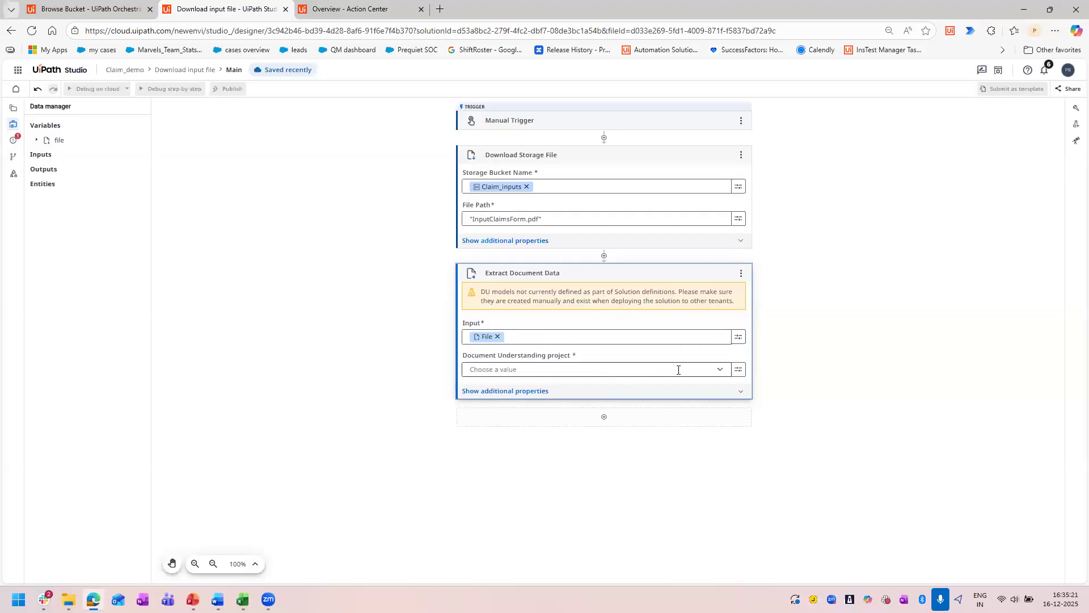
# Set the Document Understanding project to Predefined and look through its available extractors.
pyautogui.click(719, 371)
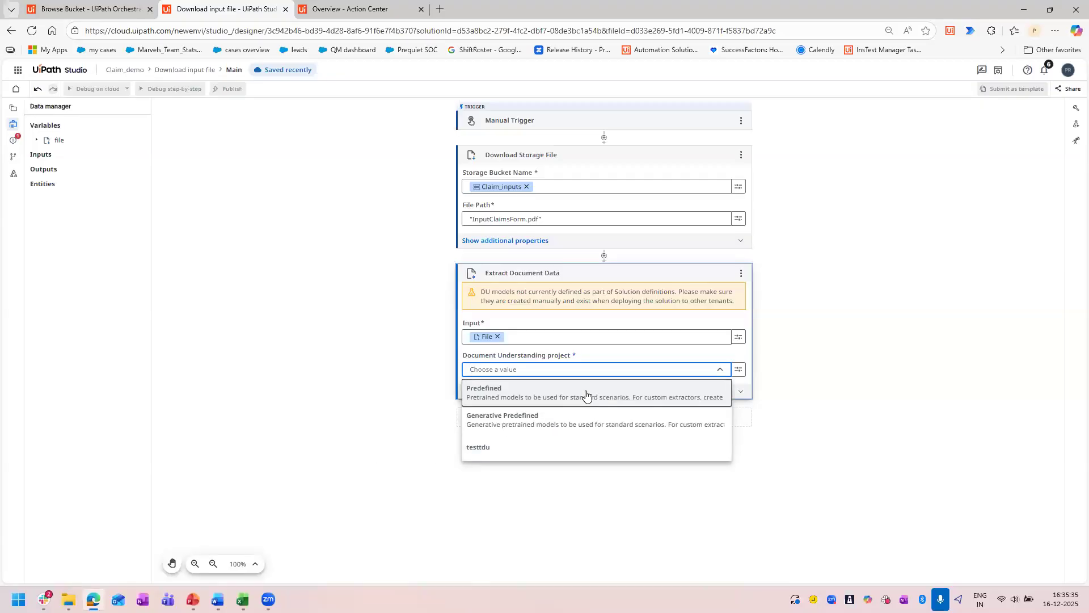
pyautogui.click(501, 392)
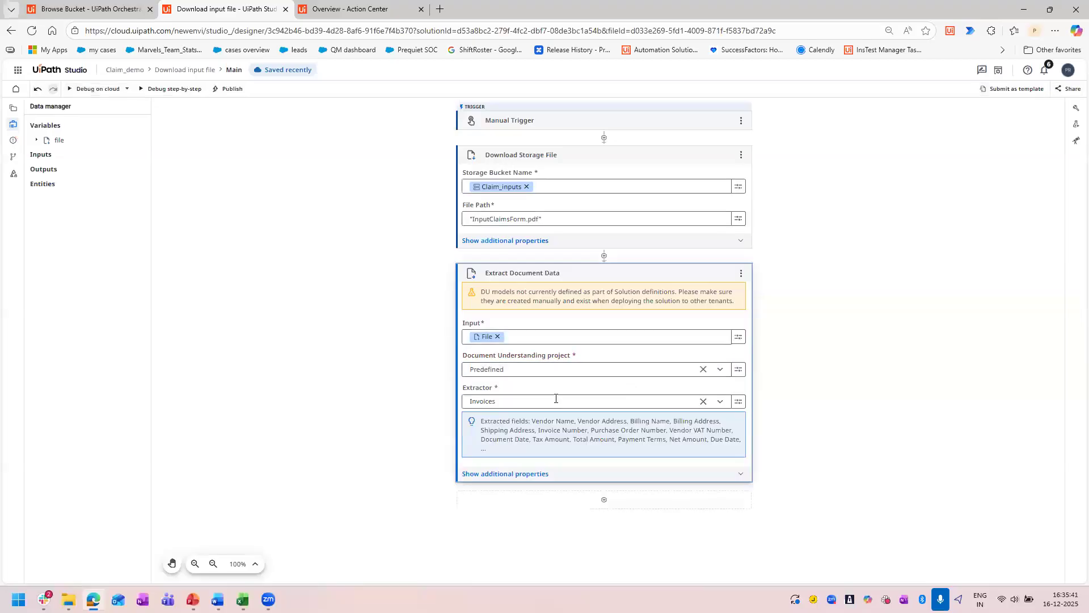
pyautogui.click(693, 401)
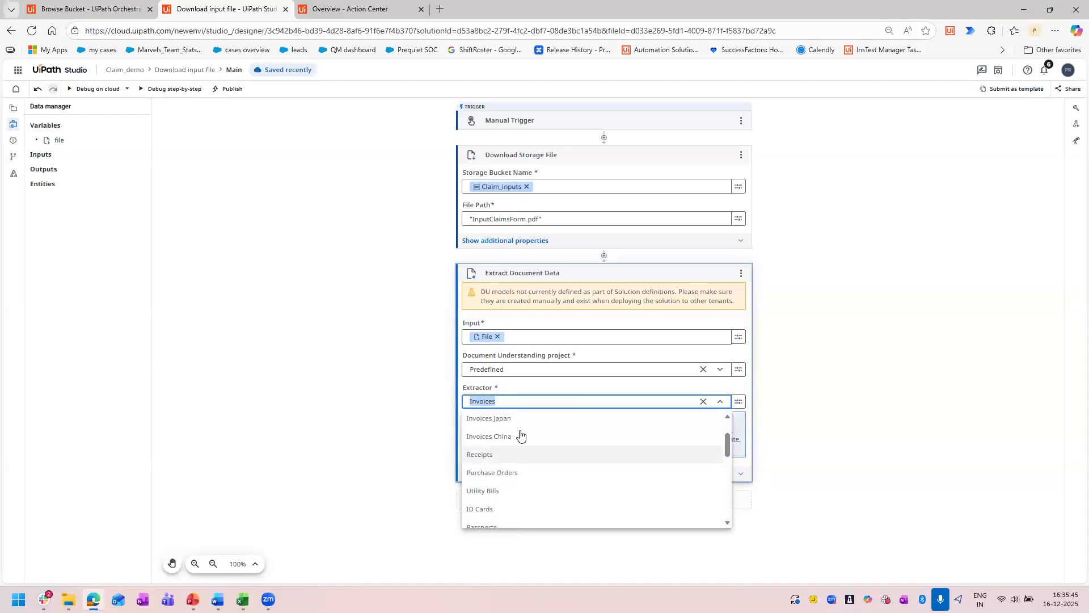
pyautogui.scroll(-3, 550, 470)
pyautogui.scroll(-8, 550, 469)
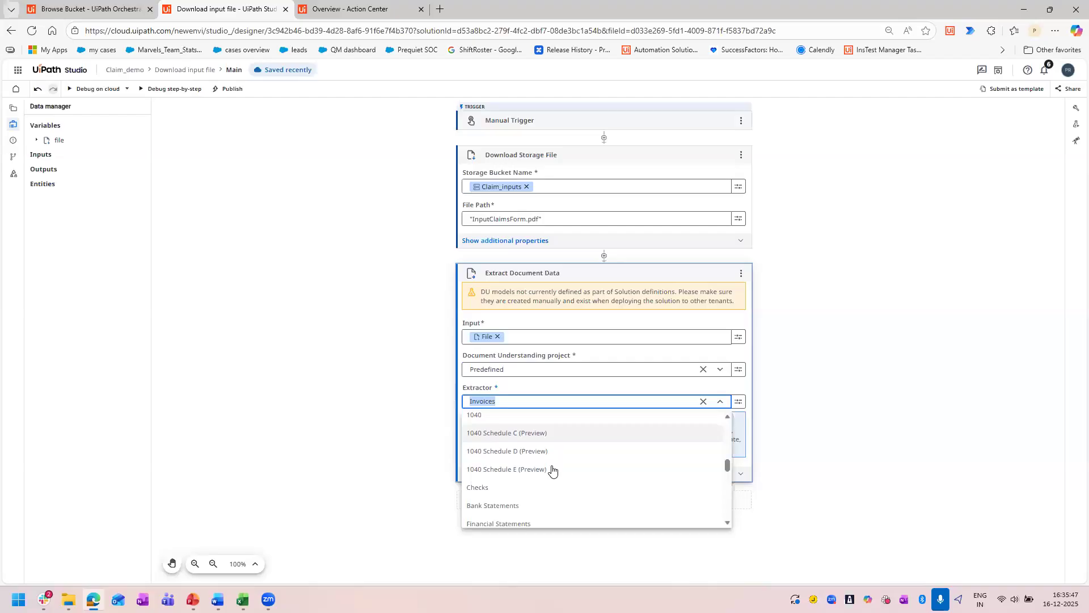
pyautogui.scroll(10, 564, 464)
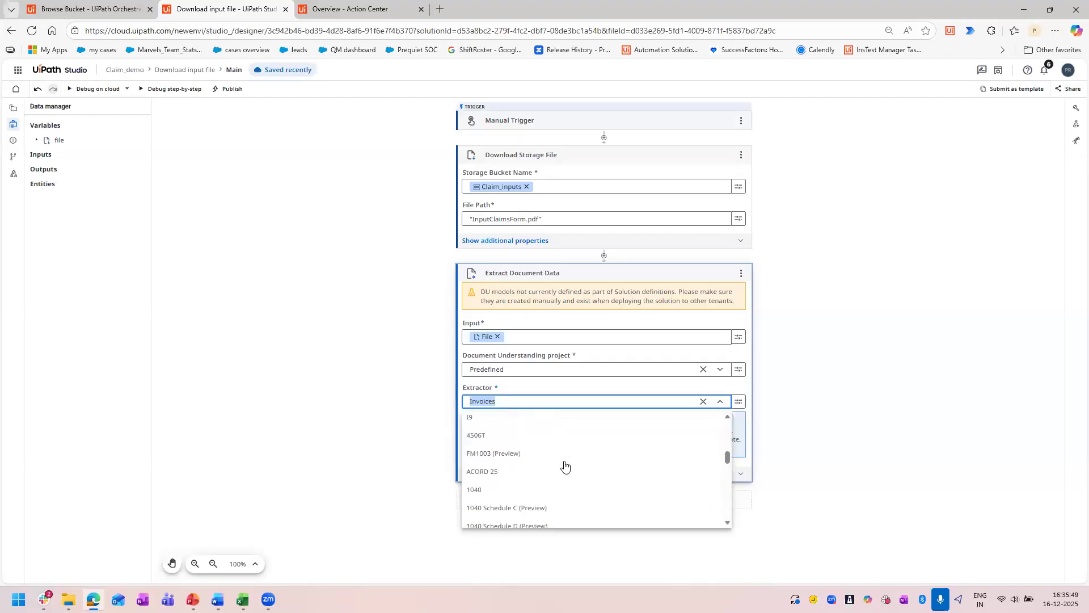
pyautogui.click(857, 398)
# Set the Document Understanding project to Generative Predefined and the extractor to Short Document Complex Layout Extractor (preview).
pyautogui.click(608, 369)
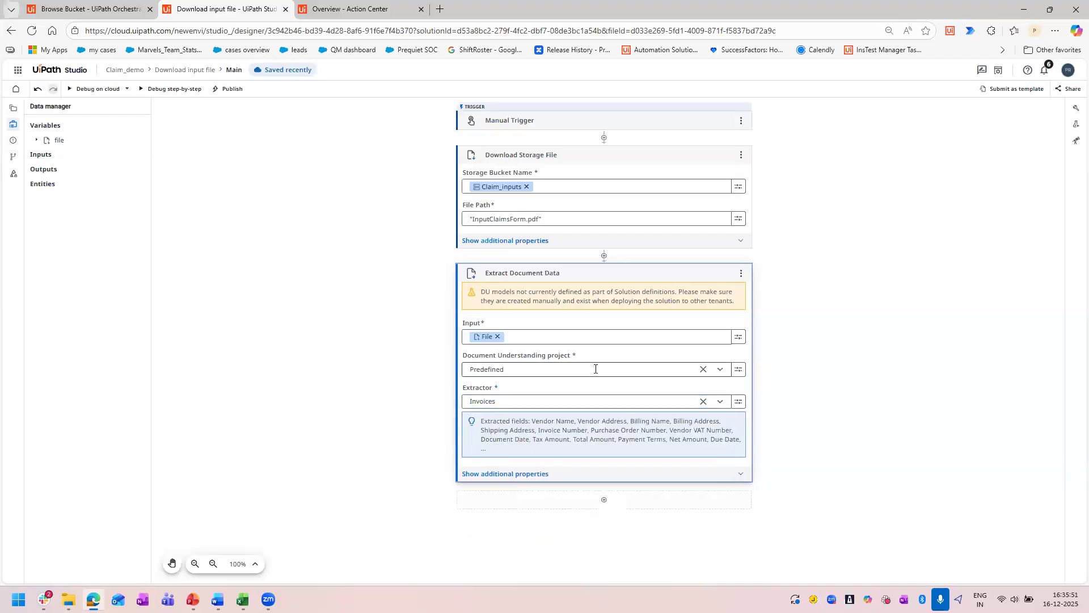
pyautogui.click(721, 370)
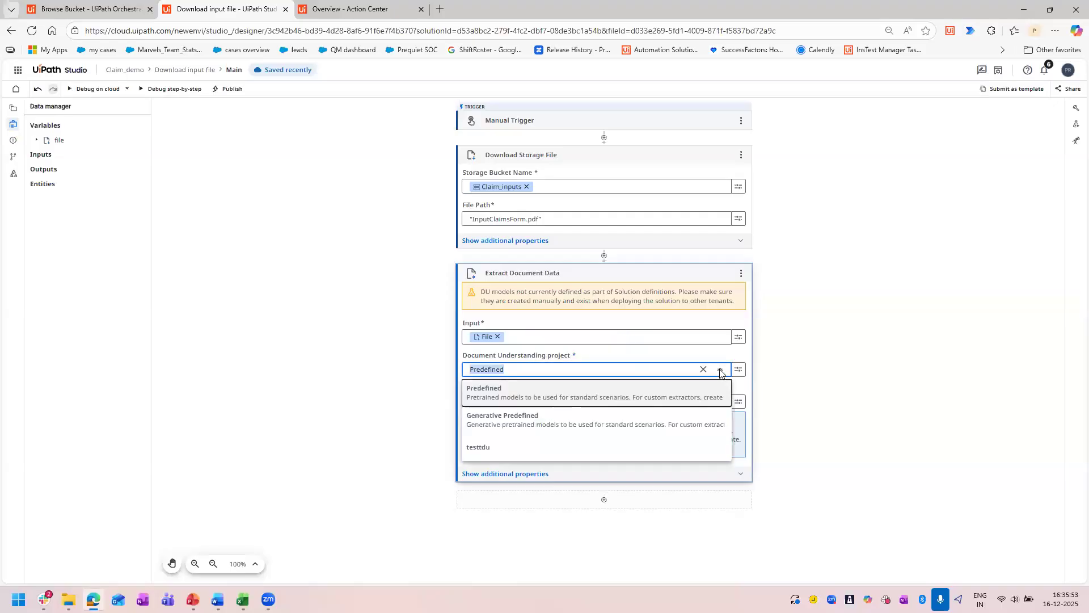
pyautogui.click(515, 420)
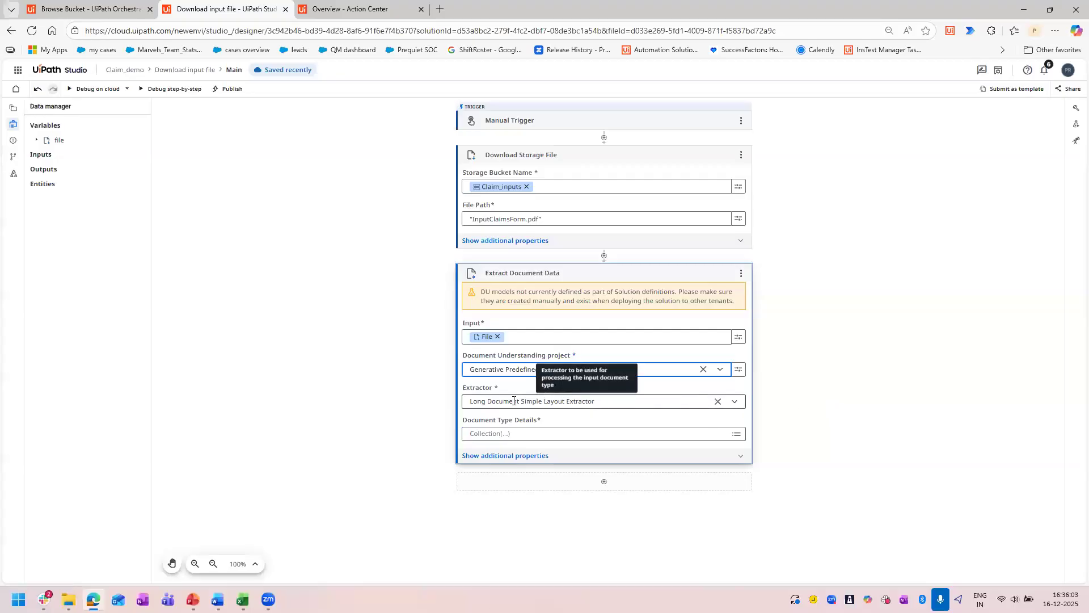
pyautogui.click(734, 402)
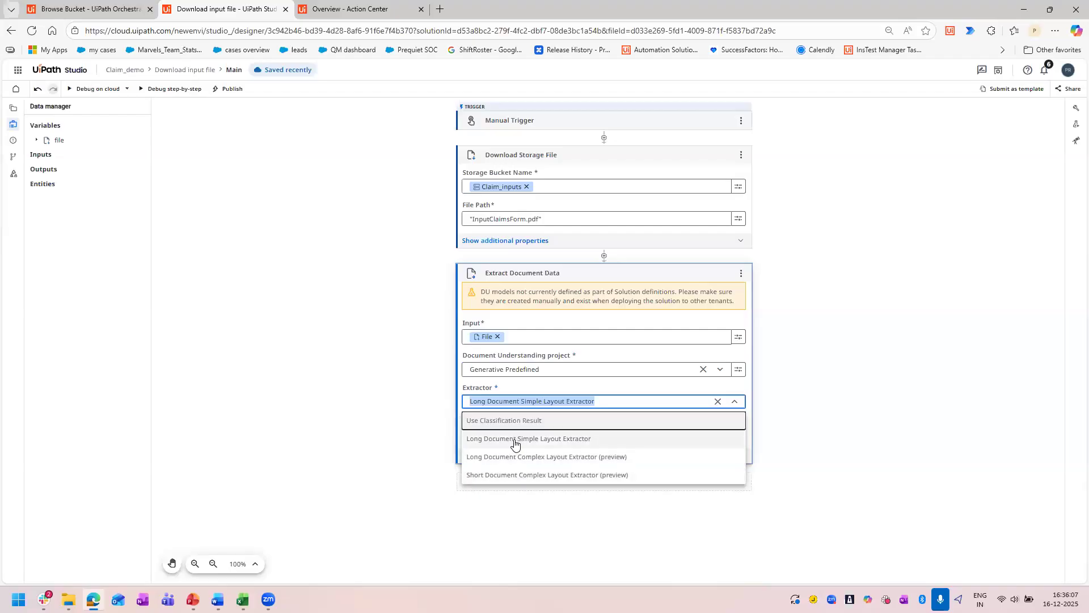
pyautogui.click(573, 475)
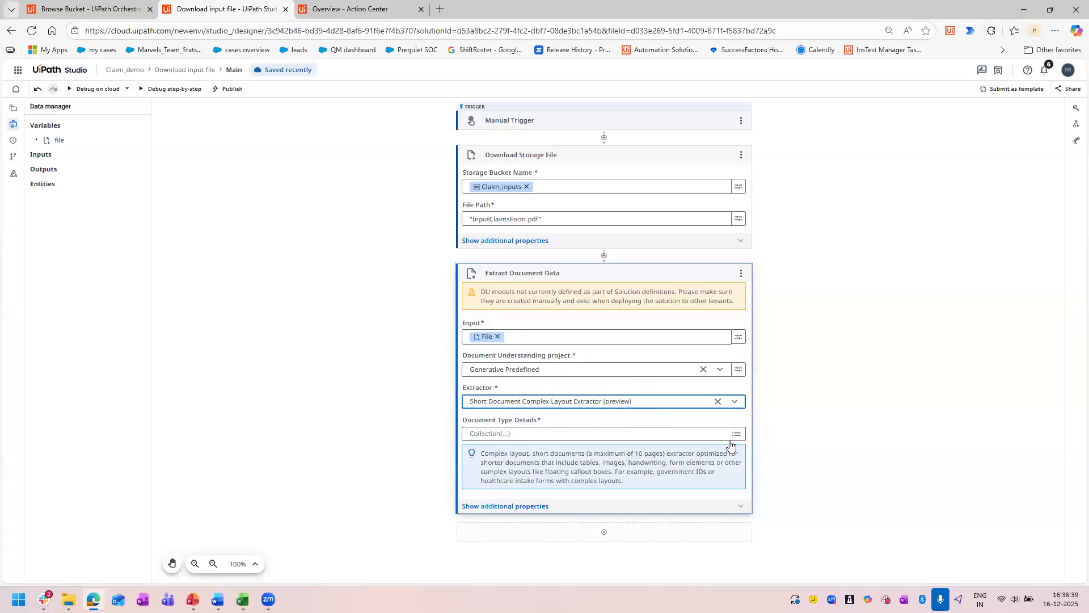
# Review the Extract Document Data activity's additional input, output and external connection properties, and collapse them again.
pyautogui.click(564, 508)
pyautogui.scroll(-4, 581, 374)
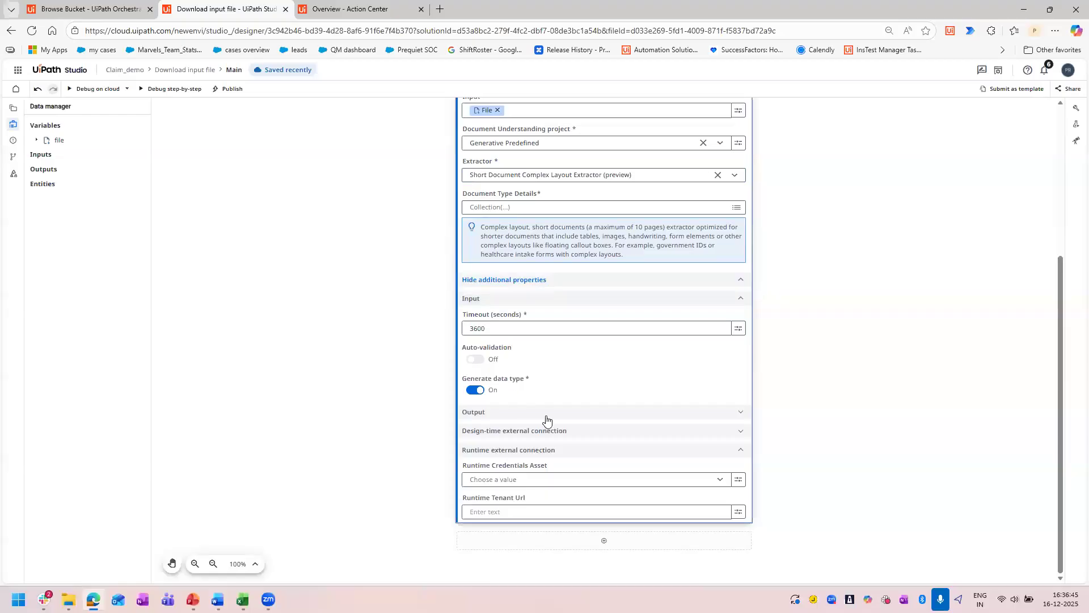
pyautogui.click(688, 415)
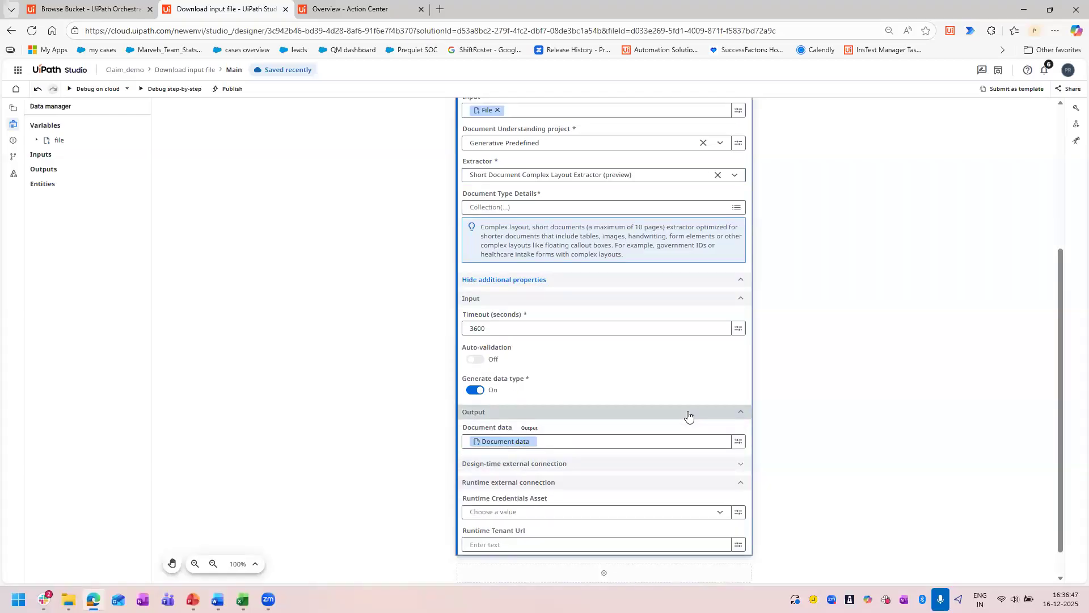
pyautogui.click(688, 415)
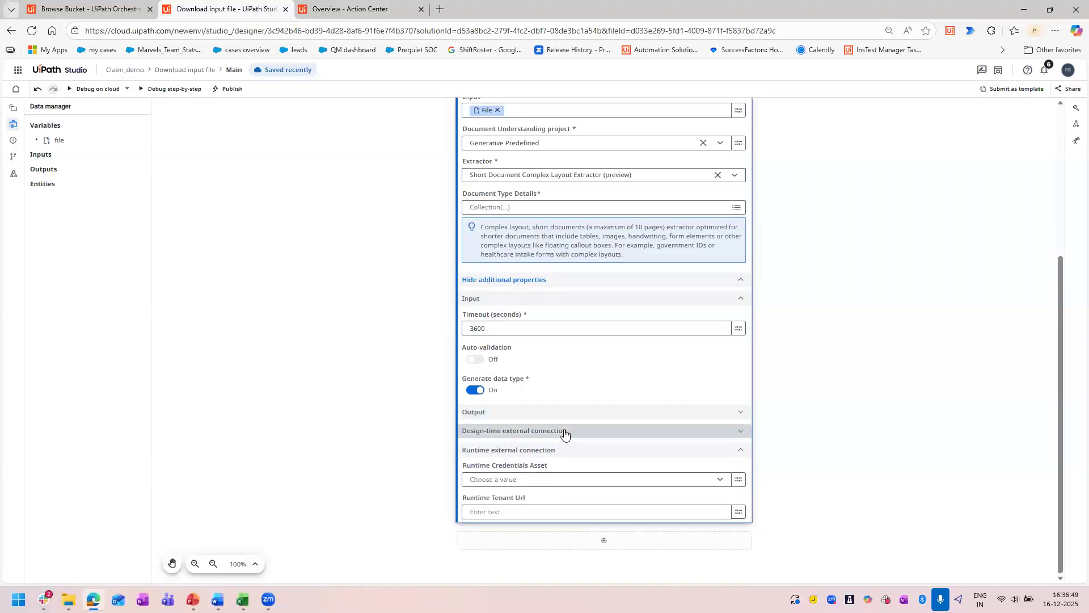
pyautogui.click(569, 435)
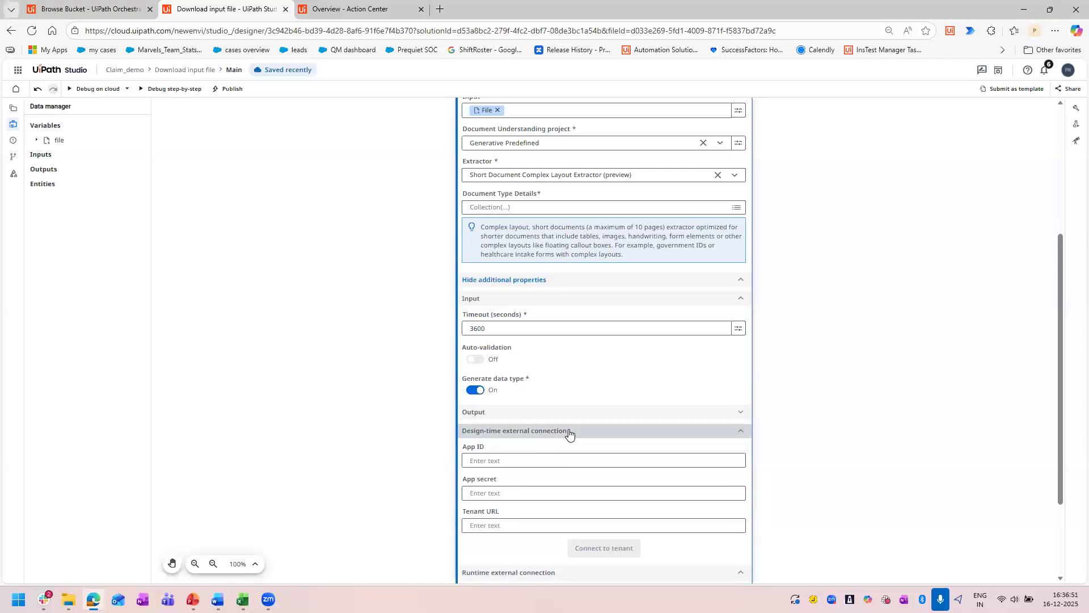
pyautogui.click(570, 433)
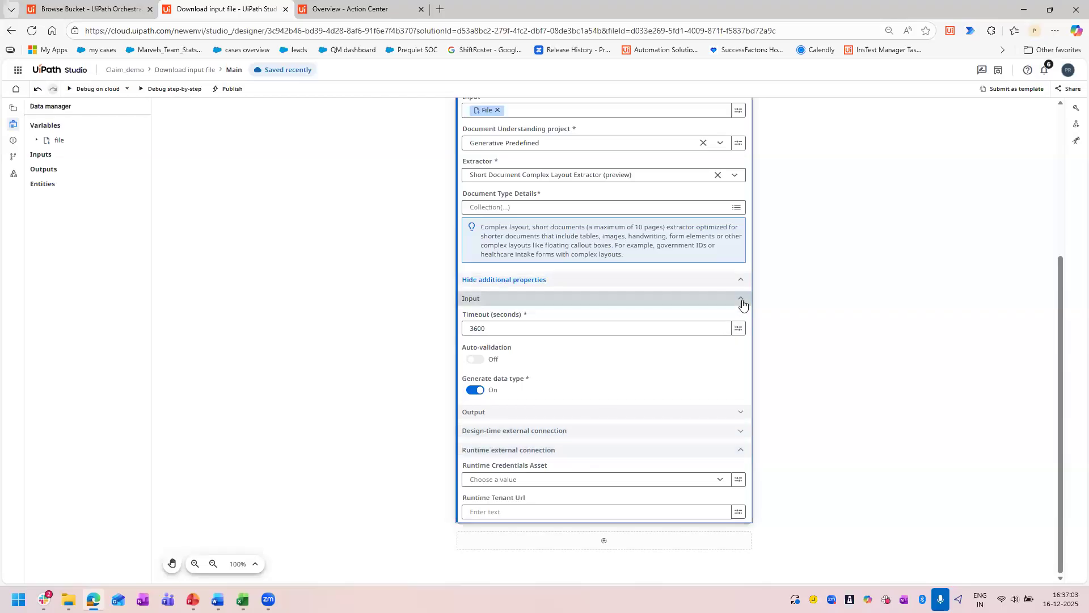
pyautogui.click(742, 305)
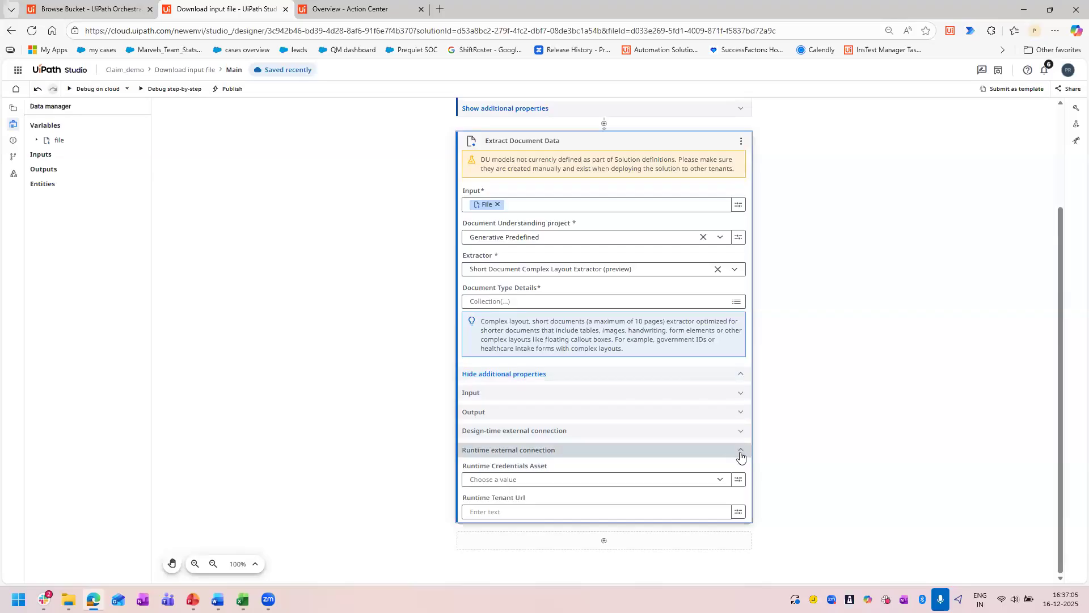
pyautogui.click(563, 376)
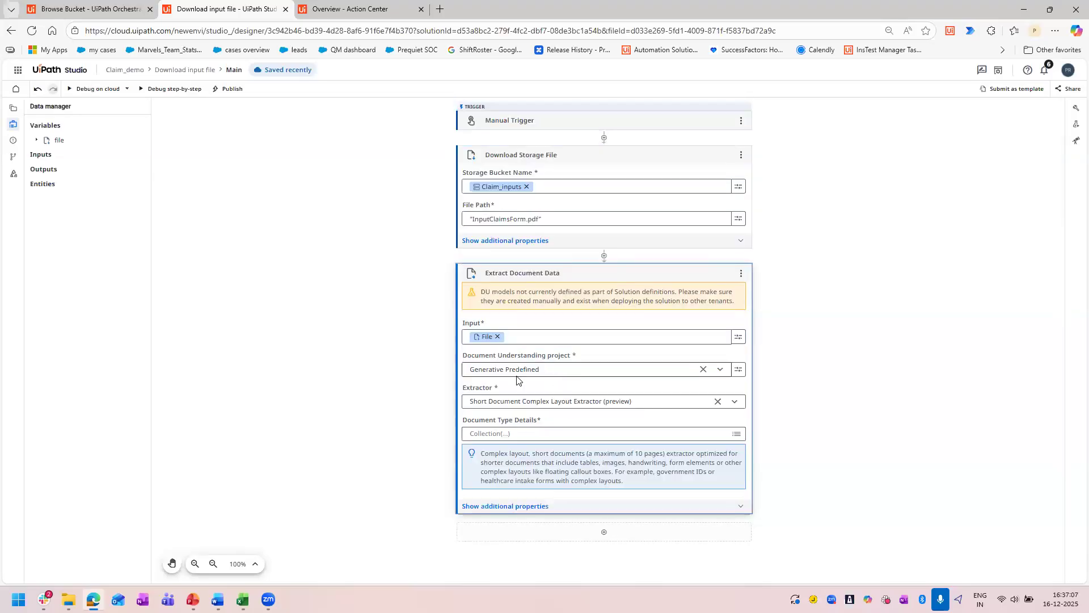
# Open the Extract Document Data activity's document type details and review the field name and instruction columns.
pyautogui.click(552, 434)
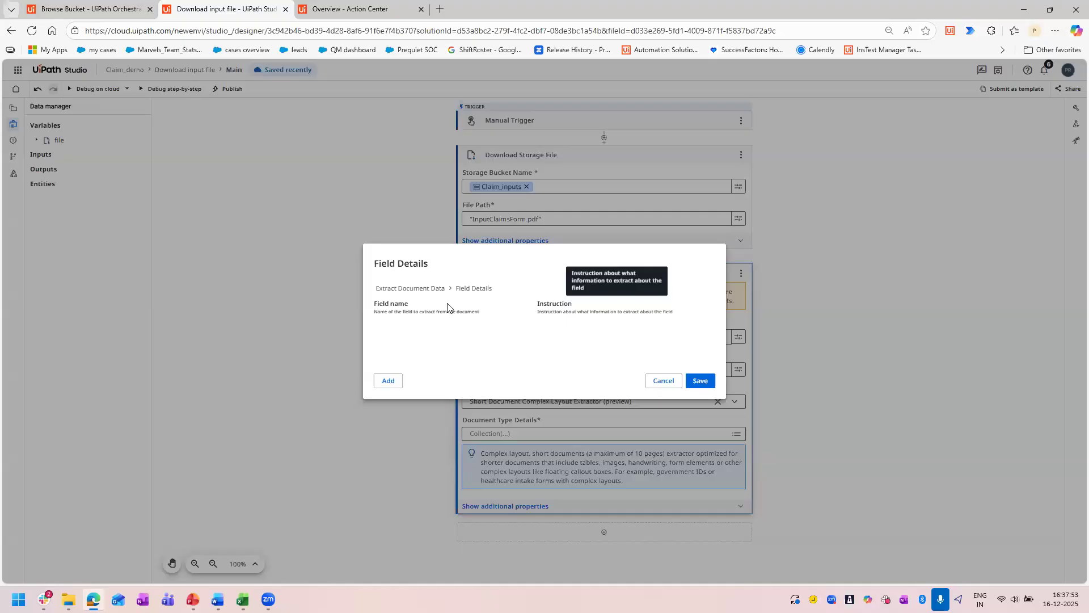
pyautogui.moveTo(537, 312); pyautogui.dragTo(683, 319)
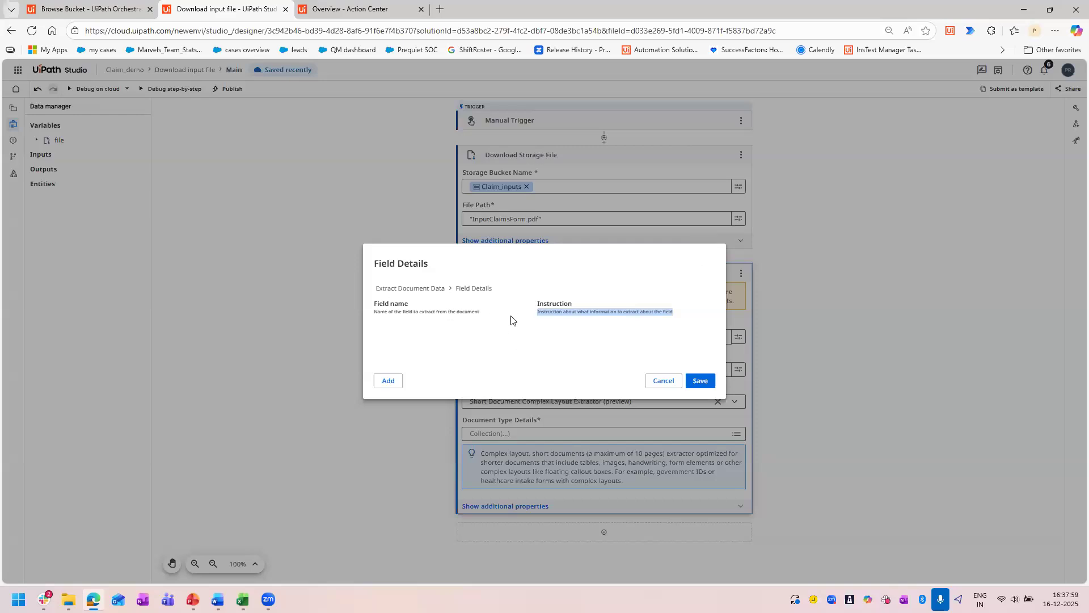
pyautogui.click(478, 342)
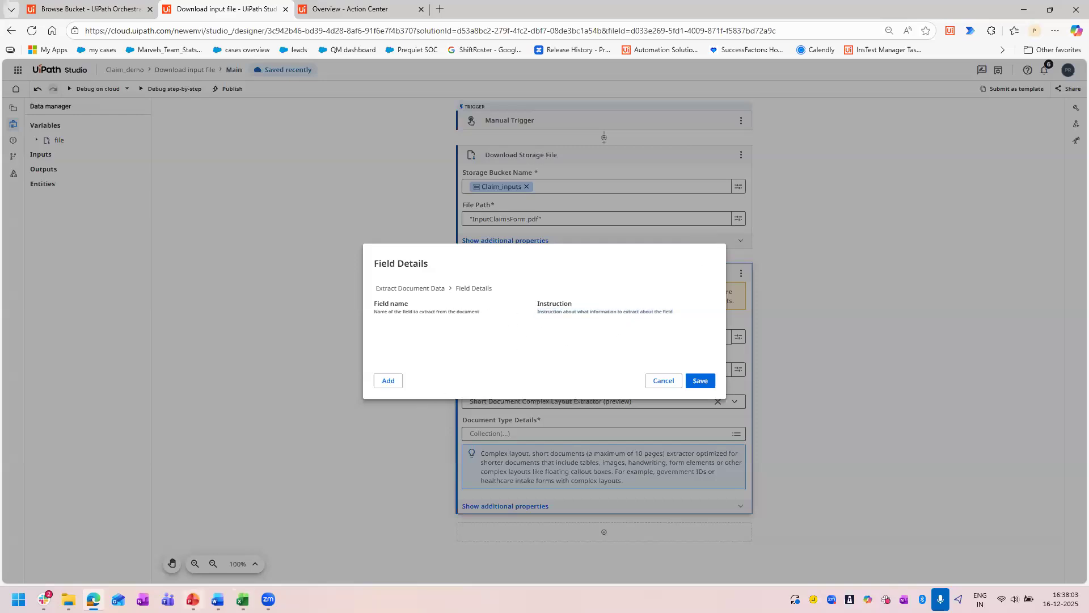
# Switch to the Word document Agentic Claim Assistant inputs.docx and review the DU Activity field names and extraction instructions.
pyautogui.click(217, 600)
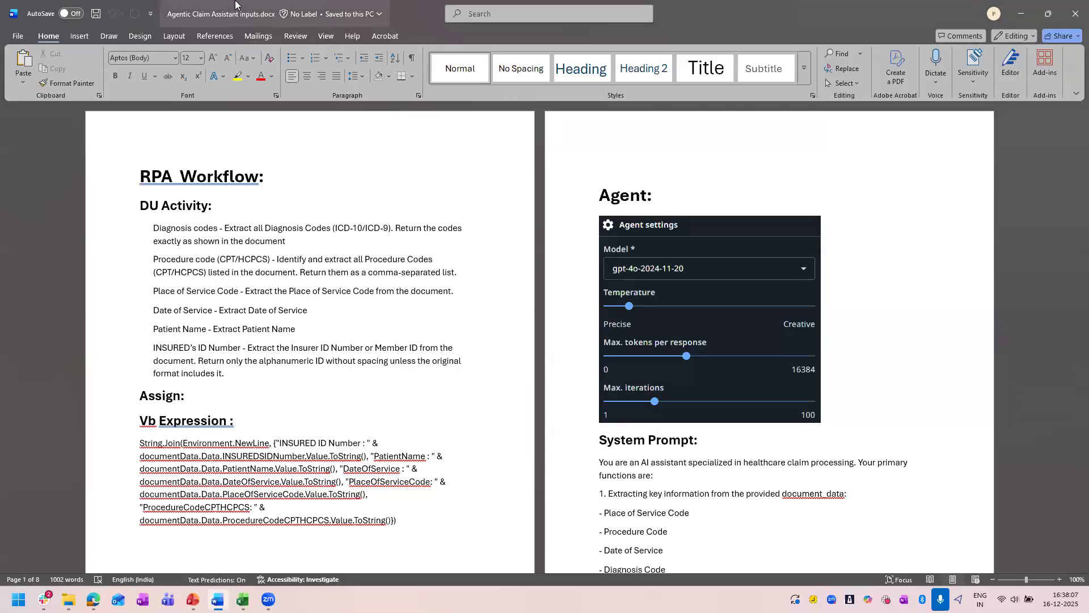
pyautogui.doubleClick(741, 13)
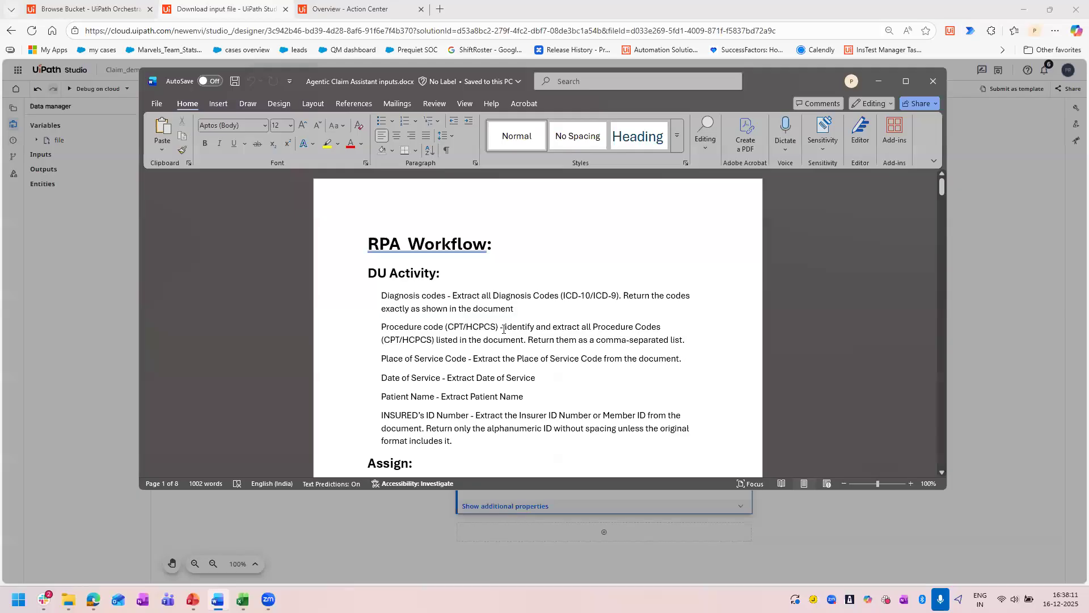
pyautogui.moveTo(447, 296); pyautogui.dragTo(382, 295)
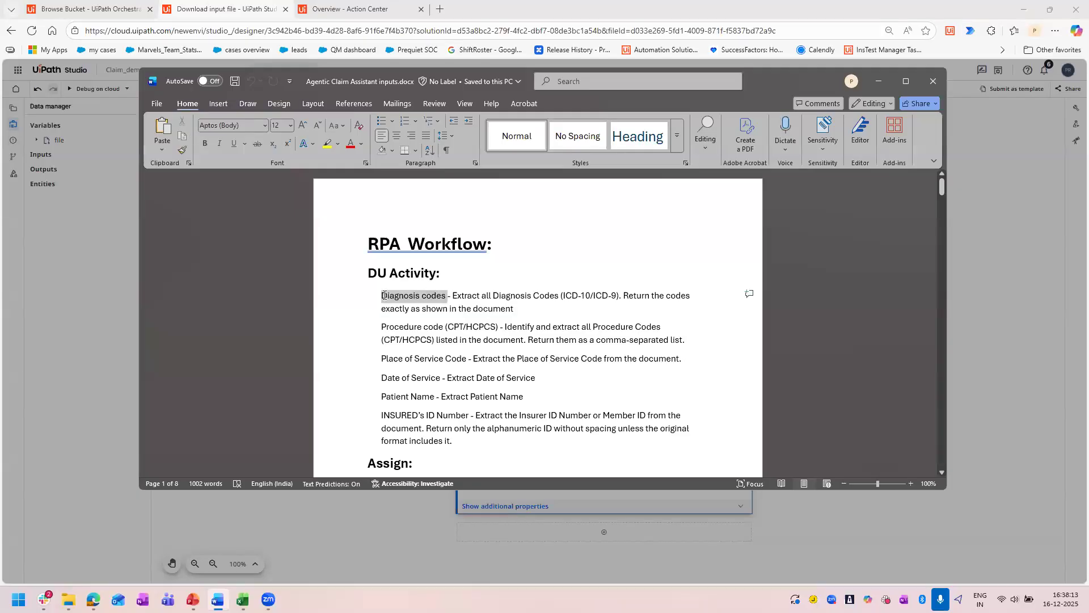
pyautogui.moveTo(499, 327); pyautogui.dragTo(382, 331)
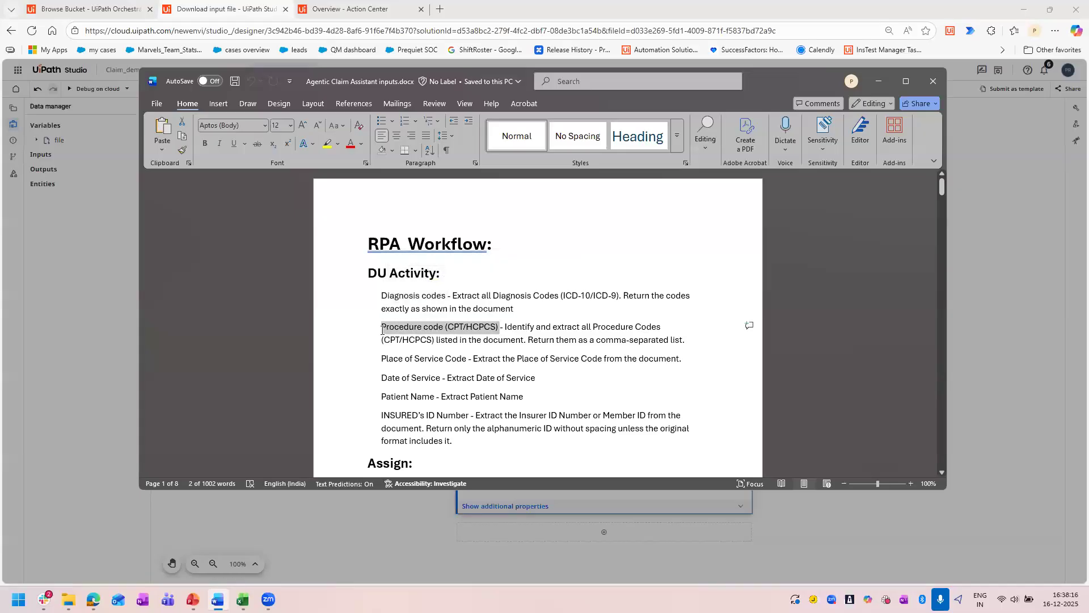
pyautogui.click(691, 340)
pyautogui.moveTo(686, 341); pyautogui.dragTo(505, 328)
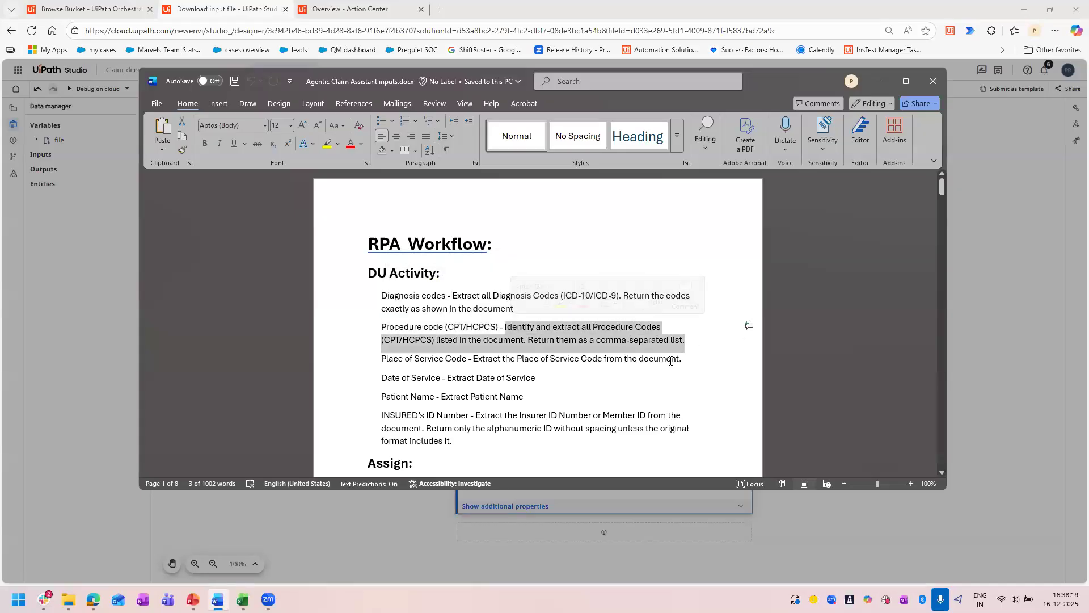
pyautogui.moveTo(689, 359); pyautogui.dragTo(506, 370)
pyautogui.hotkey('ctrl', 'c')
pyautogui.click(524, 397)
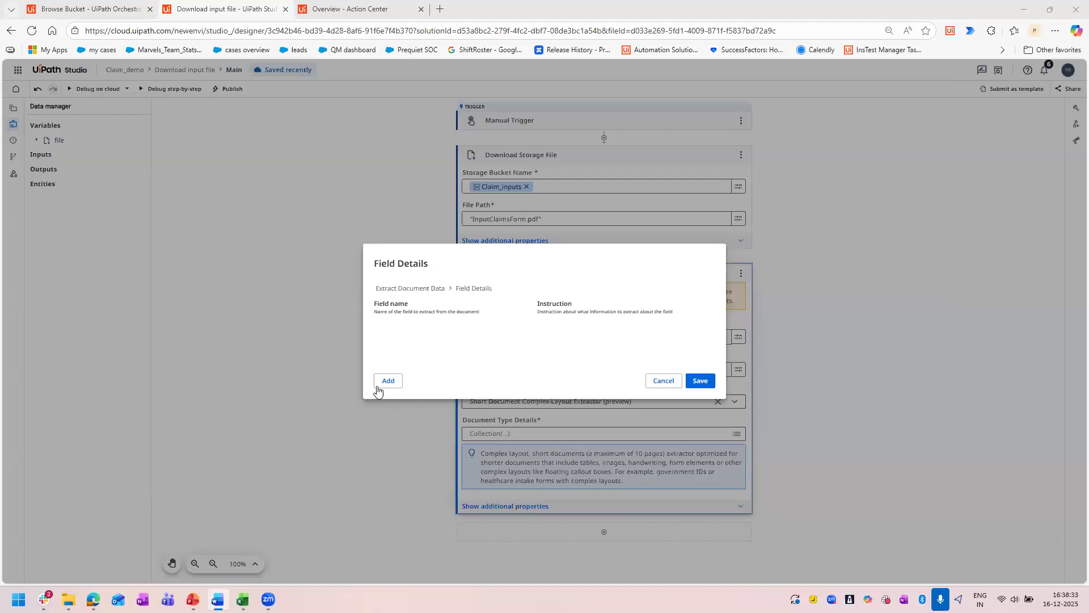
# Add a "Diagnosis codes" field with the instruction "Extract all Diagnosis Codes (ICD-10/ICD-9). Return the codes exactly as shown in the document".
pyautogui.click(378, 384)
pyautogui.click(406, 327)
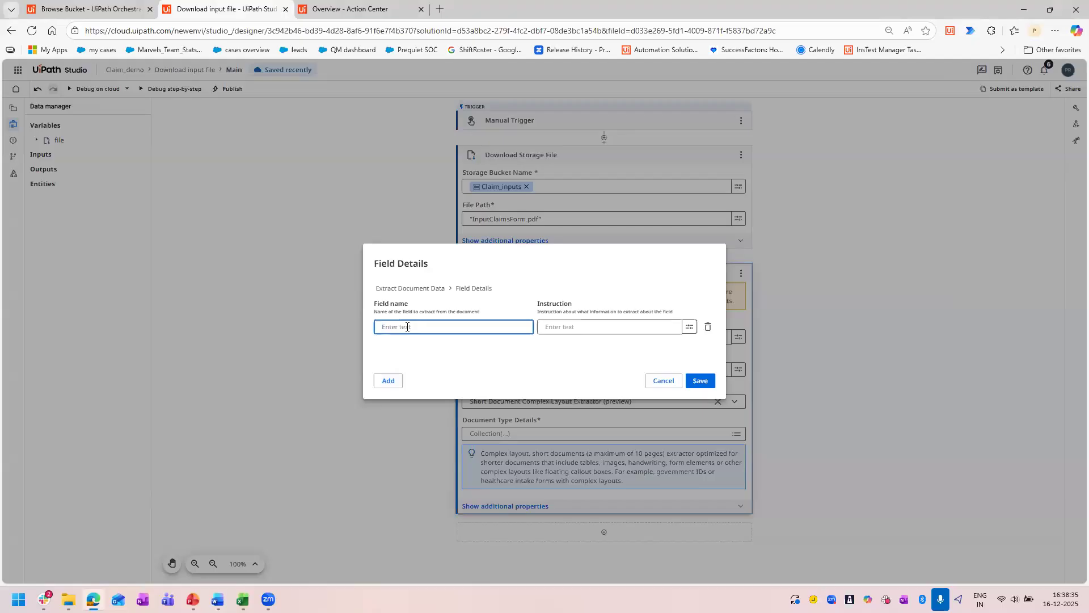
pyautogui.write('Diagnosis codes')
pyautogui.hotkey('alt', 'Tab')
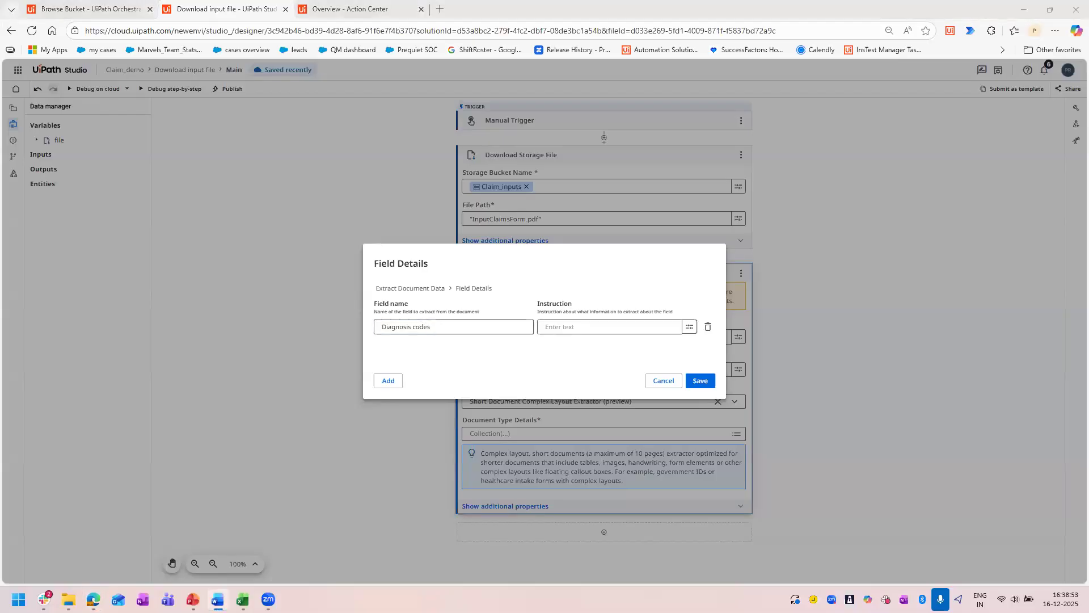
pyautogui.click(551, 327)
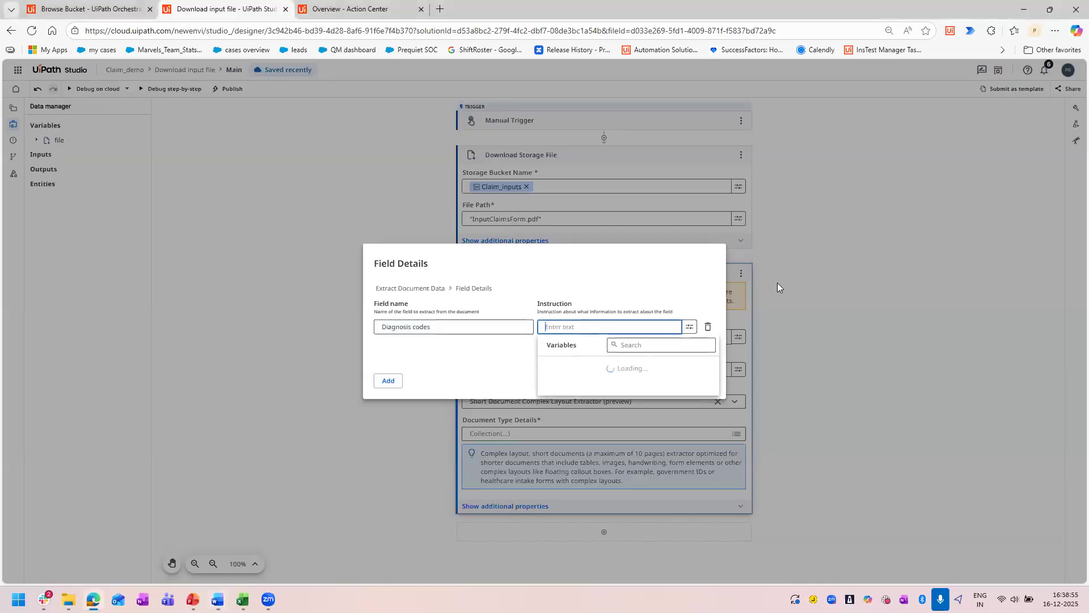
pyautogui.write('Extract all Diagnosis Codes (ICD-10/ICD-9). Return the codes exactly as shown in the document')
pyautogui.click(447, 364)
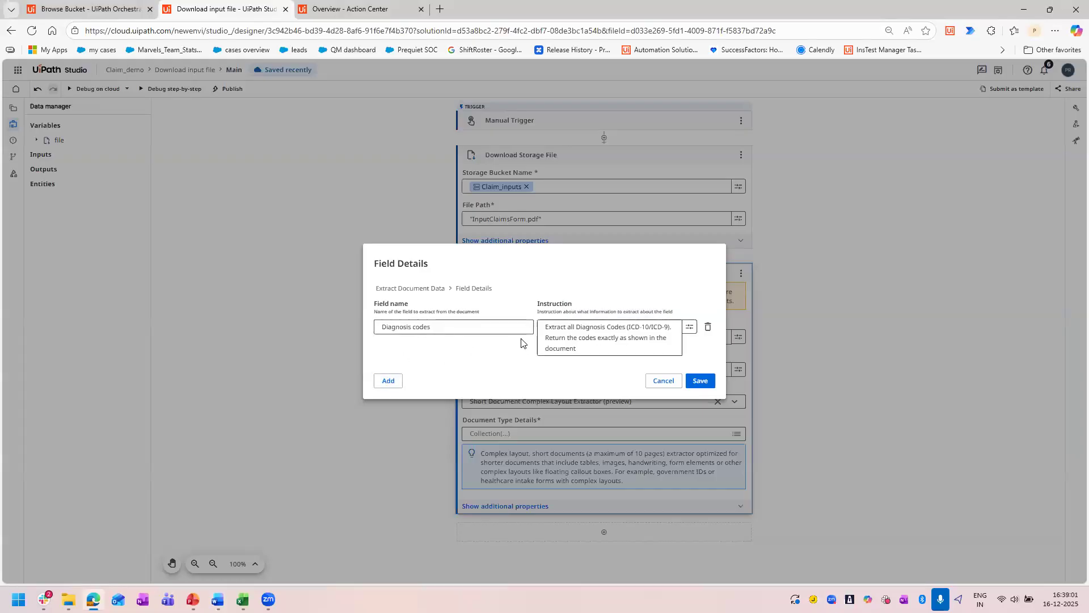
# Add a "Procedure code (CPT/HCPCS)" field with the instruction "Identify and extract all Procedure Codes (CPT/HCPCS) listed in the document. Return them as a comma-separated list.".
pyautogui.click(385, 385)
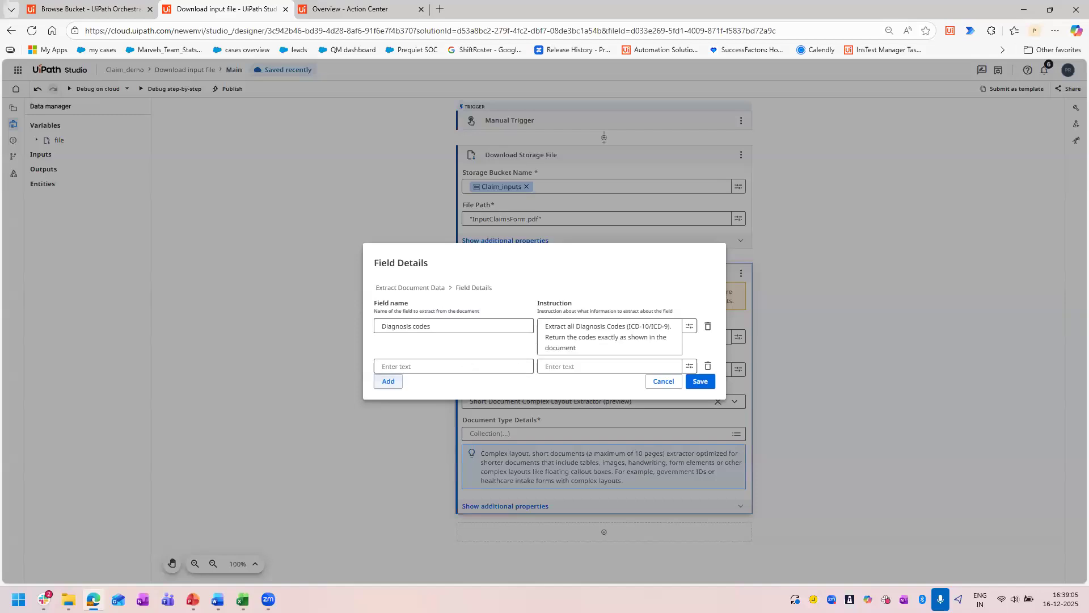
pyautogui.hotkey('alt', 'Tab')
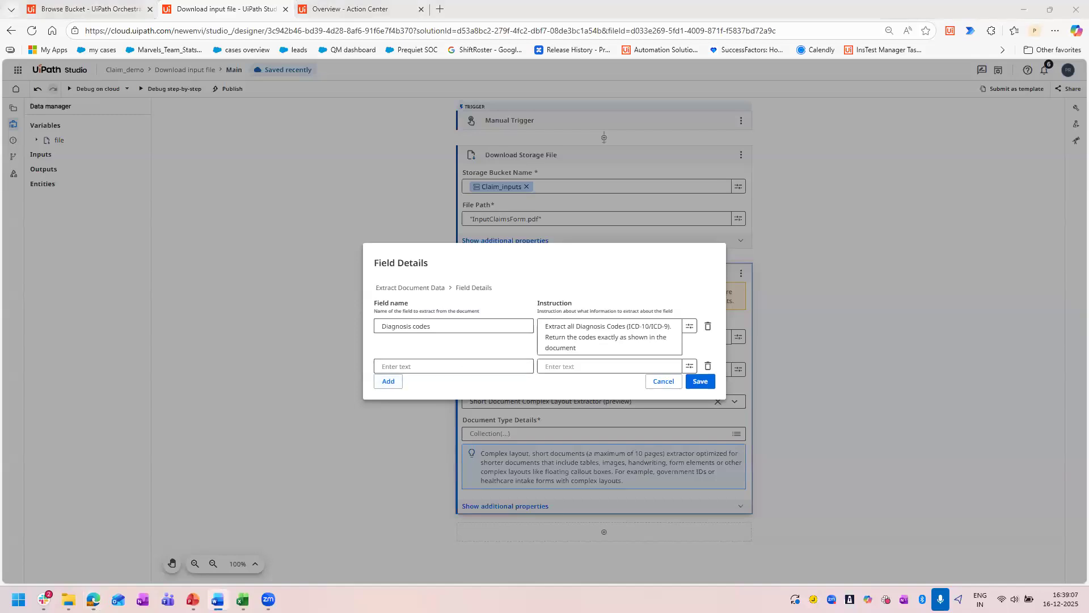
pyautogui.click(453, 369)
pyautogui.write('Procedure code (CPT/HCPCS)')
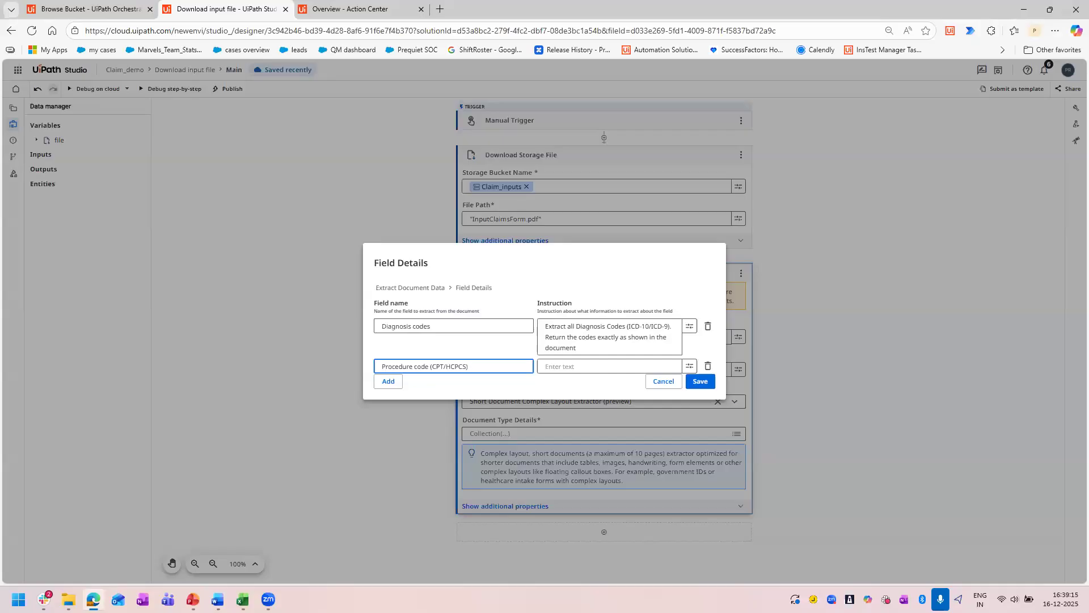
pyautogui.hotkey('alt', 'Tab')
pyautogui.hotkey('alt', 'Tab')
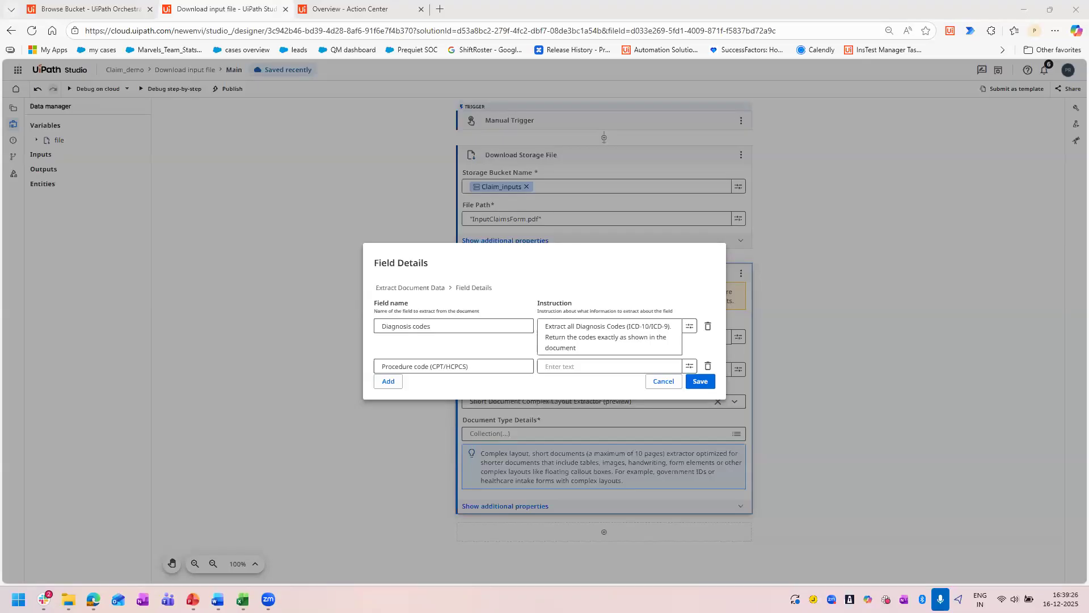
pyautogui.hotkey('alt', 'Tab')
pyautogui.click(594, 363)
pyautogui.write('Identify and extract all Procedure Codes (CPT/HCPCS) listed in the document. Return them as a comma-separated list.')
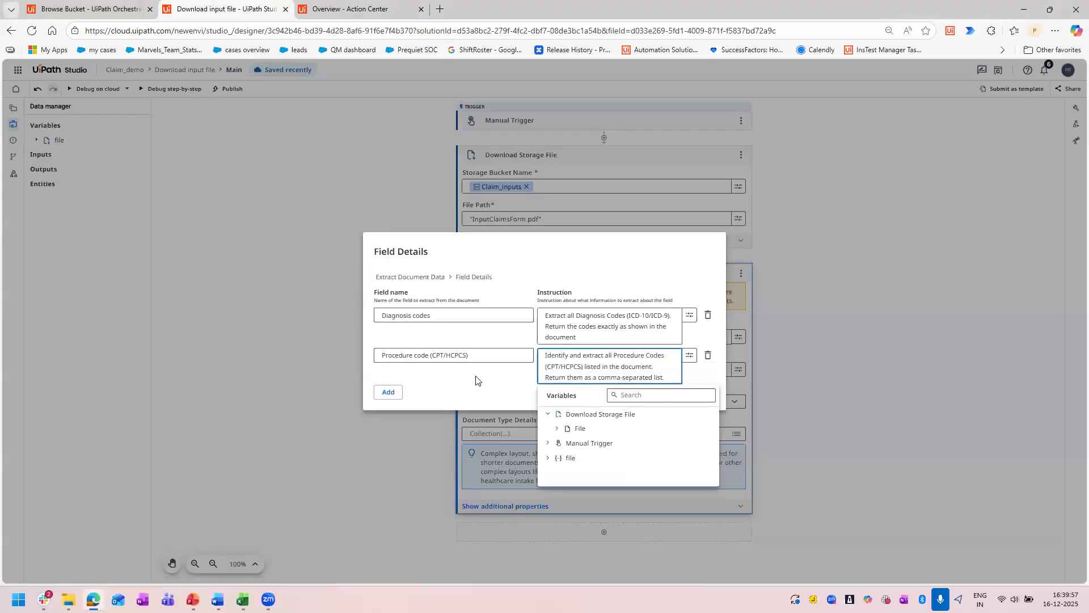
pyautogui.click(424, 390)
# Add a "Place of Service Code" field with the instruction "Extract the Place of Service Code from the document.".
pyautogui.click(388, 391)
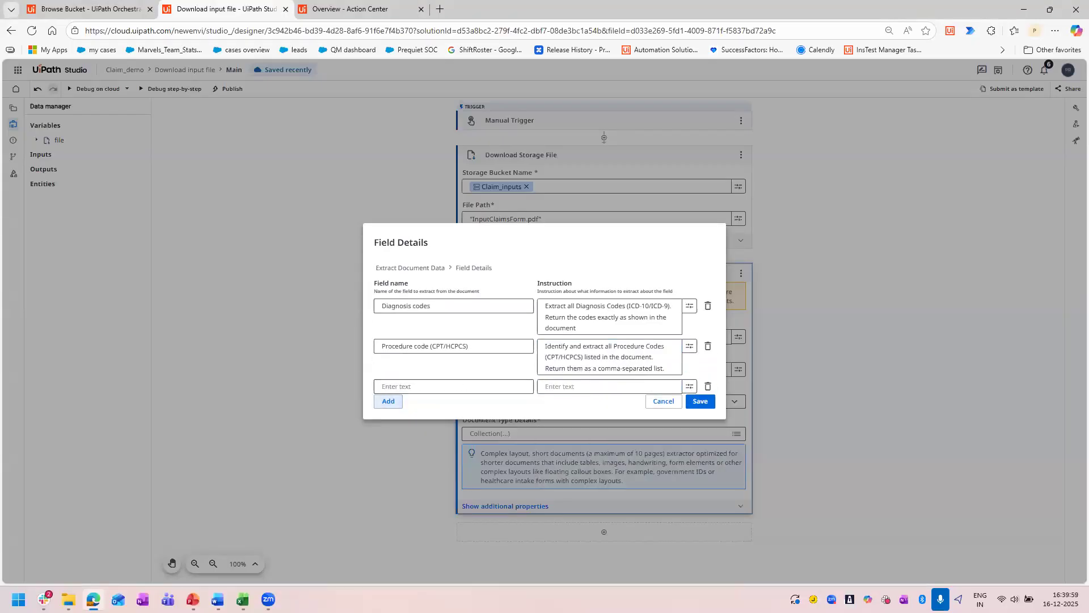
pyautogui.hotkey('alt', 'Tab')
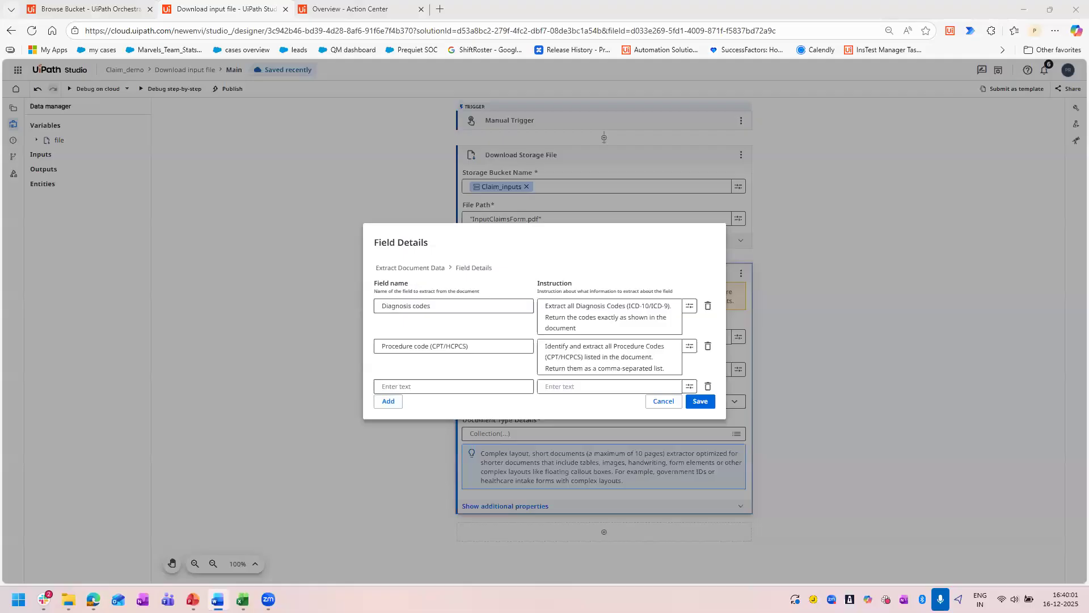
pyautogui.click(441, 390)
pyautogui.write('Place of Service Code')
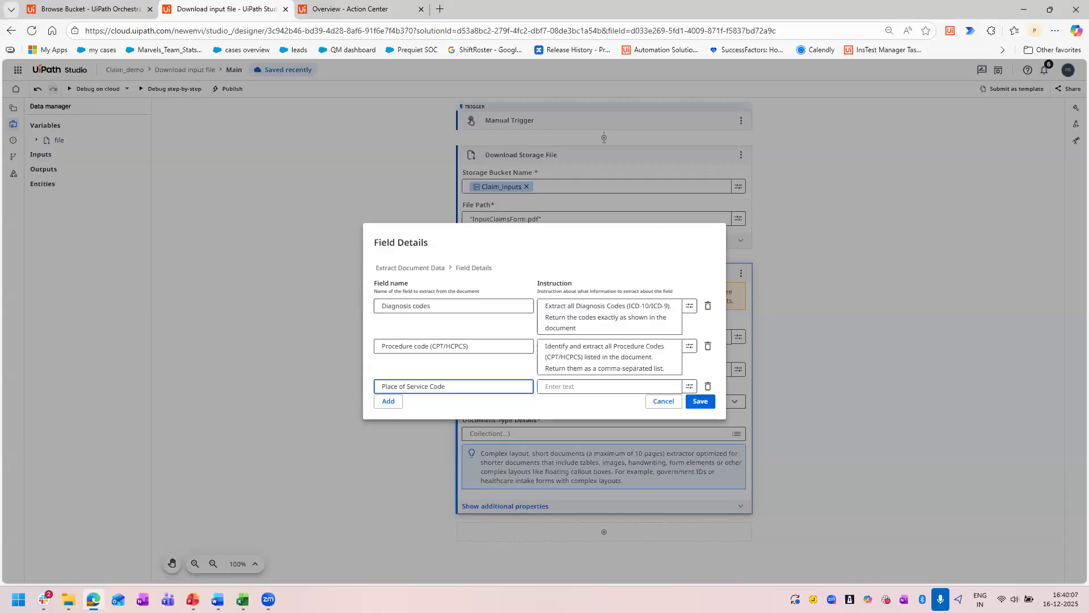
pyautogui.hotkey('alt', 'Tab')
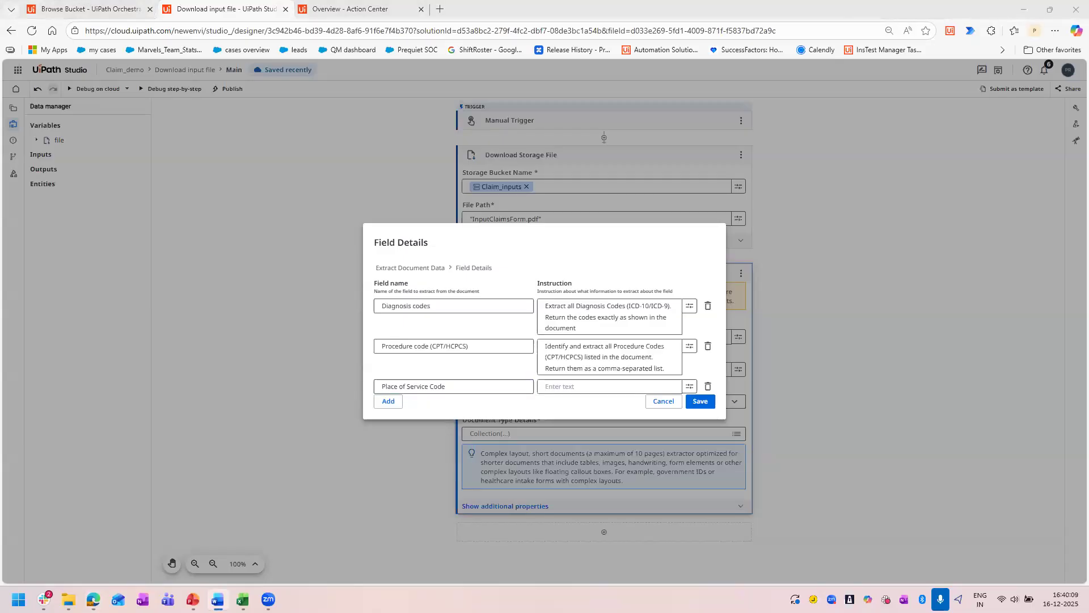
pyautogui.click(584, 387)
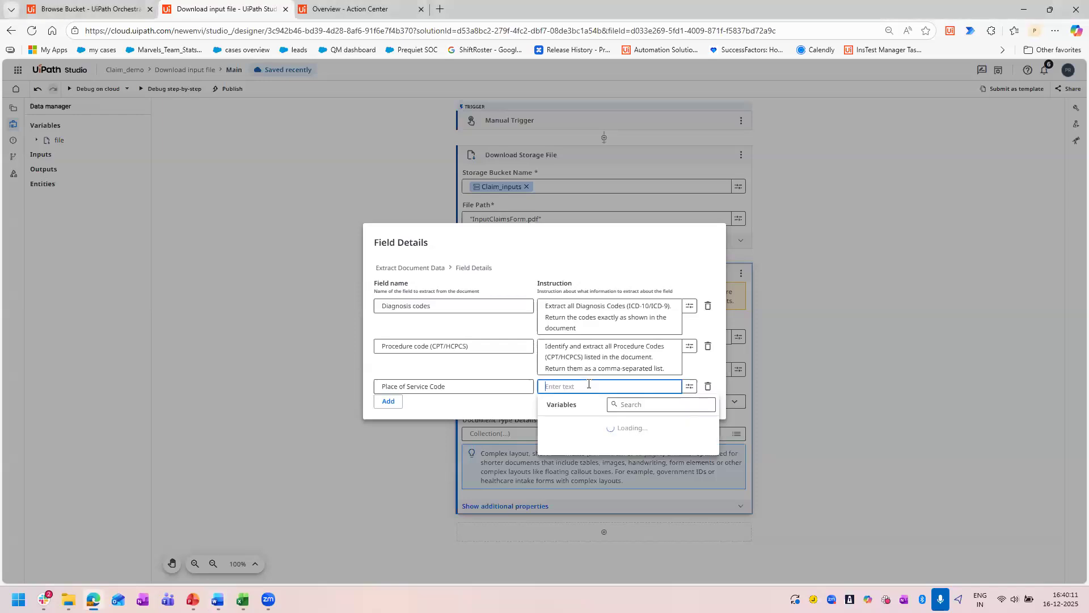
pyautogui.hotkey('ctrl', 'v')
# Add a "Date of Service" field with the instruction "Extract Date of Service" to the document field details.
pyautogui.click(388, 407)
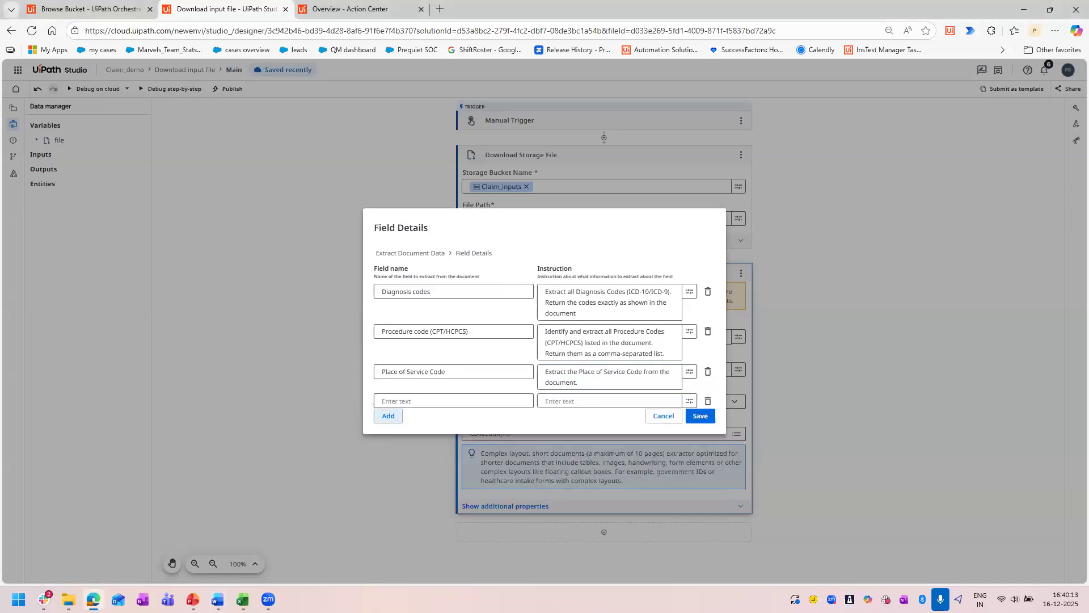
pyautogui.hotkey('alt', 'Tab')
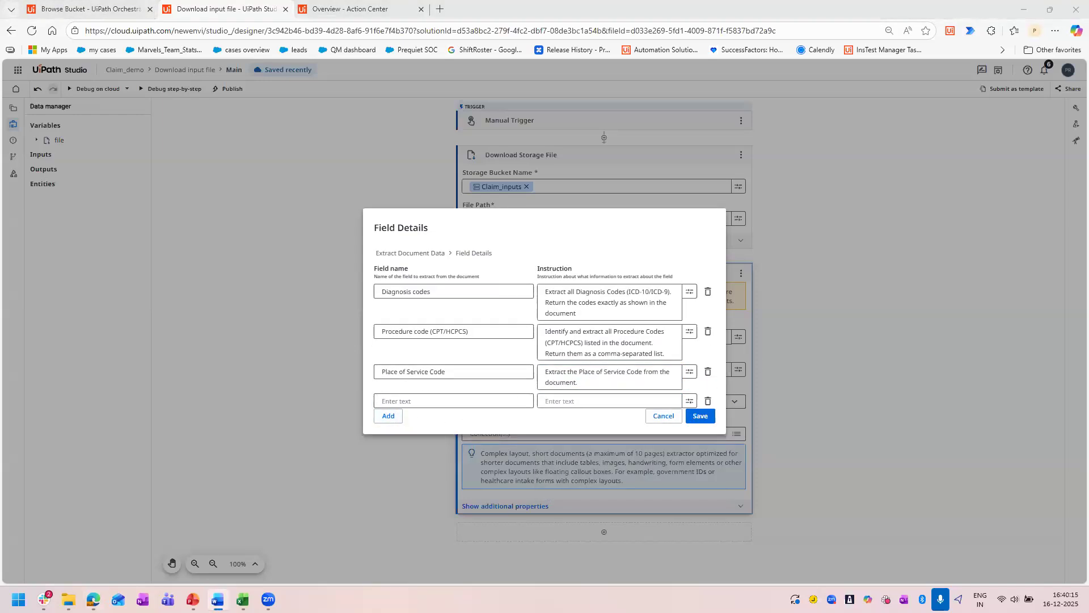
pyautogui.click(431, 401)
pyautogui.write('Date of Service')
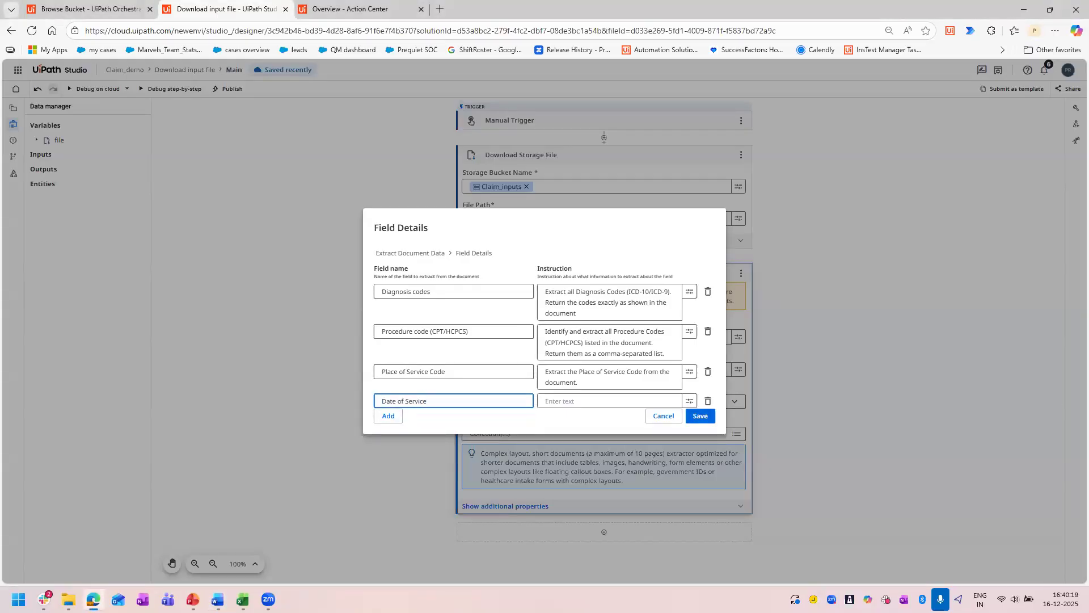
pyautogui.hotkey('alt', 'Tab')
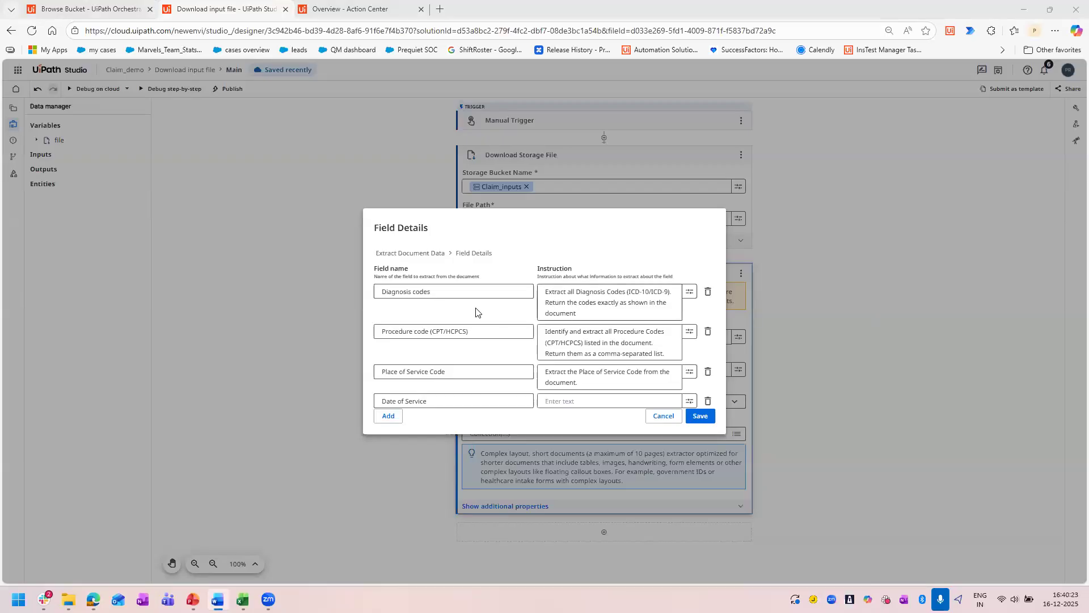
pyautogui.click(579, 404)
pyautogui.write('Extract Date of Service')
pyautogui.click(479, 429)
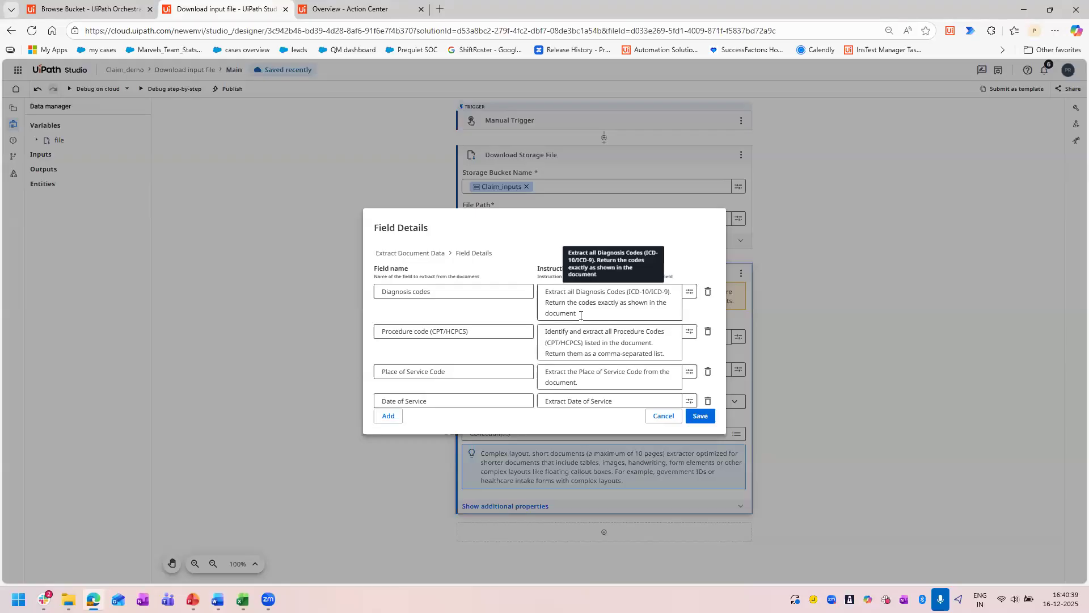
pyautogui.moveTo(580, 316); pyautogui.dragTo(571, 284)
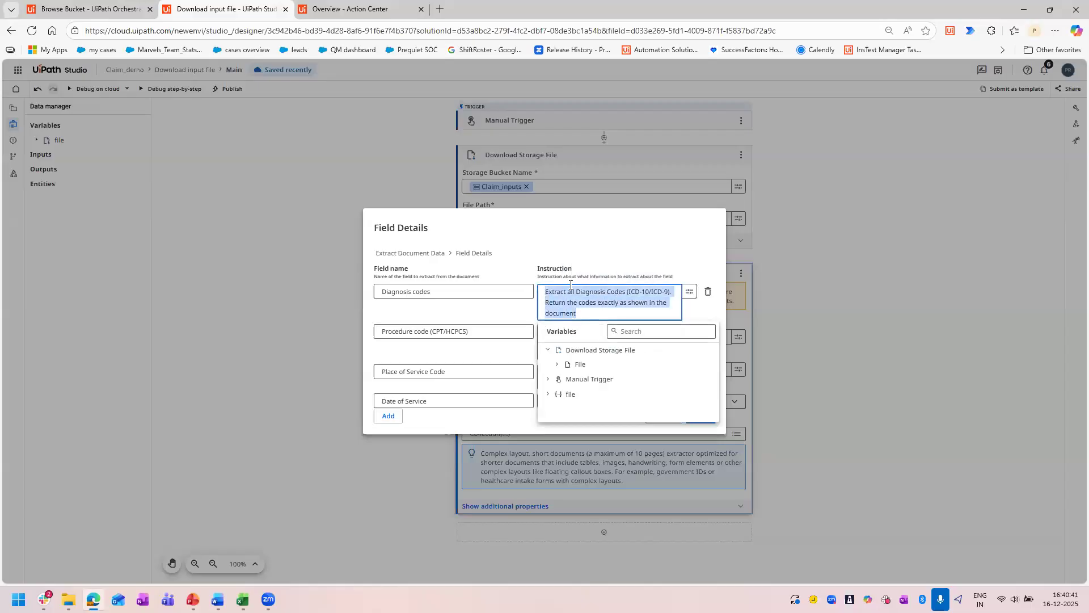
pyautogui.click(673, 241)
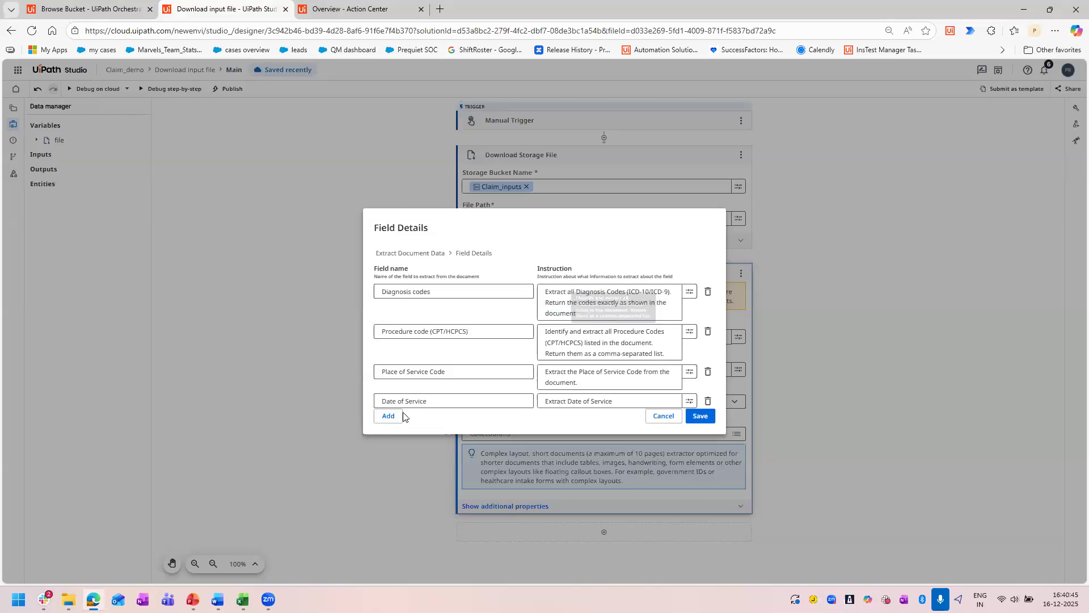
# Add a "Patient Name" field with the instruction "Extract Patient Name" to the document field details.
pyautogui.click(386, 416)
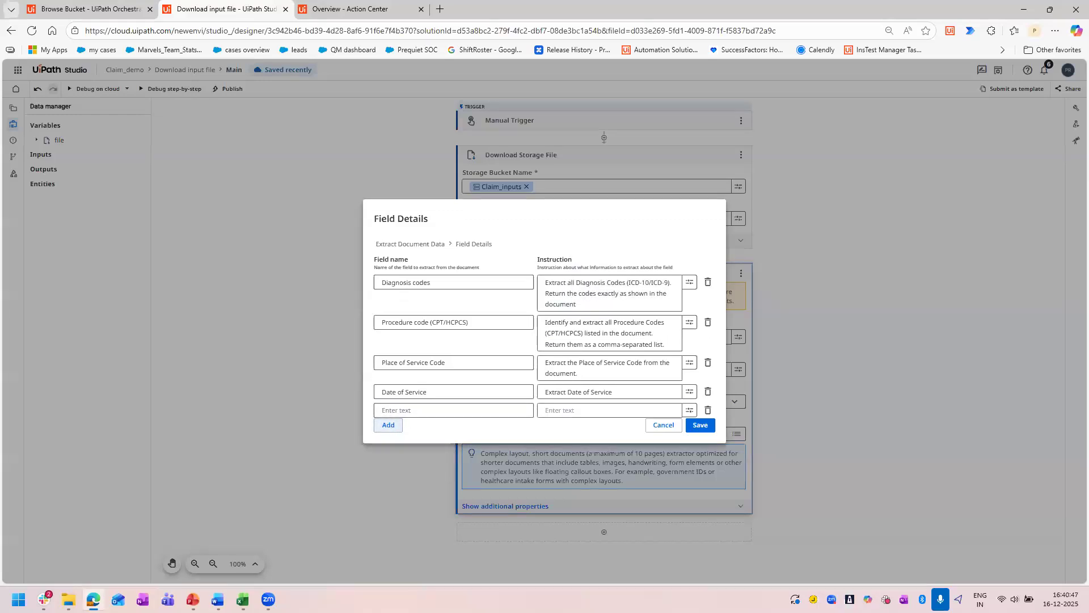
pyautogui.hotkey('alt', 'Tab')
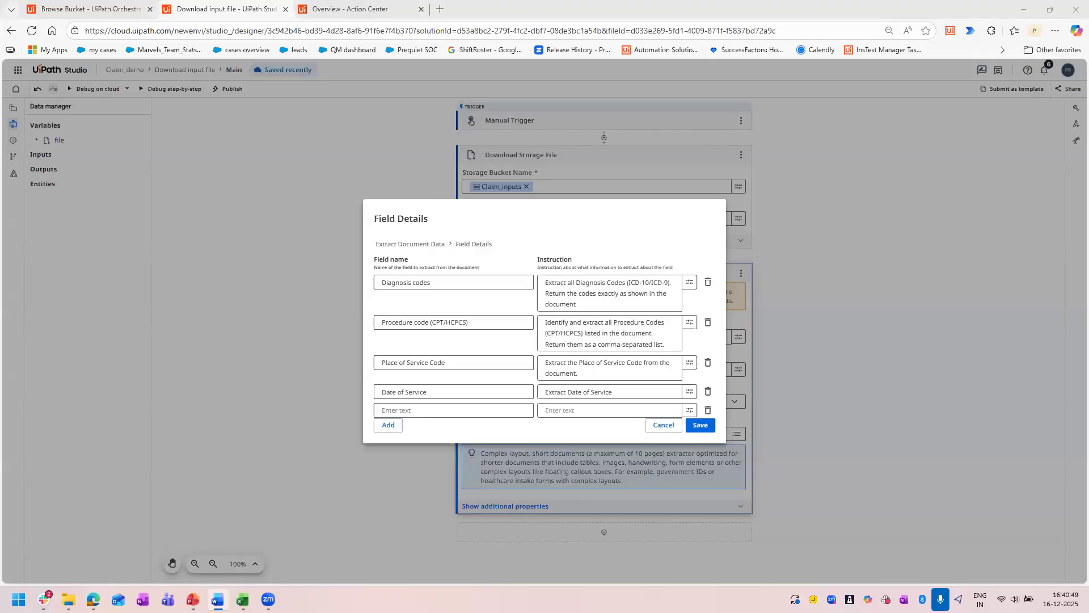
pyautogui.click(417, 405)
pyautogui.write('Patient Name')
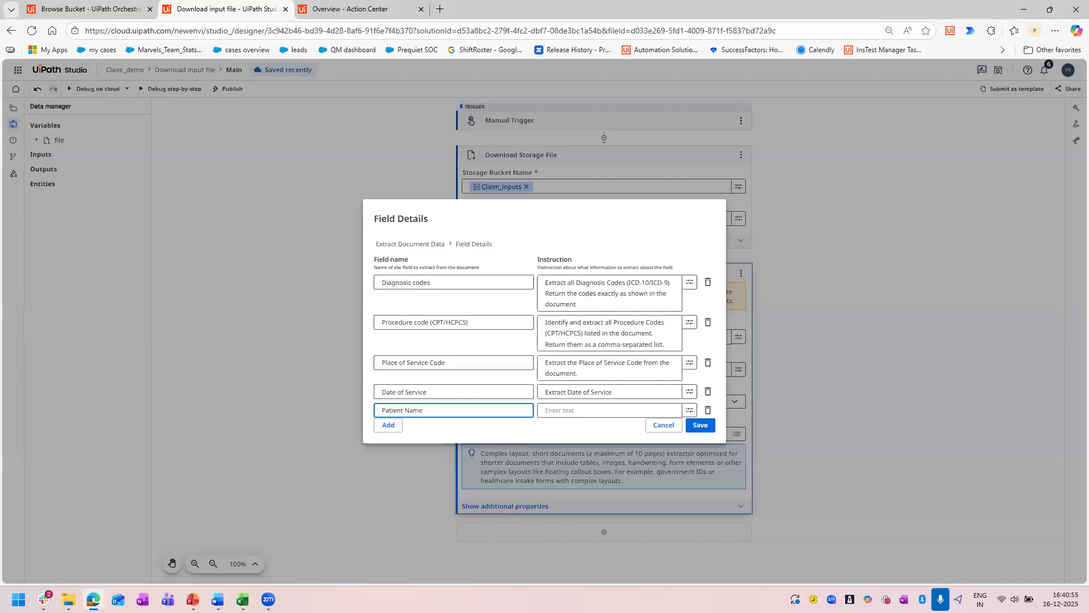
pyautogui.hotkey('alt', 'Tab')
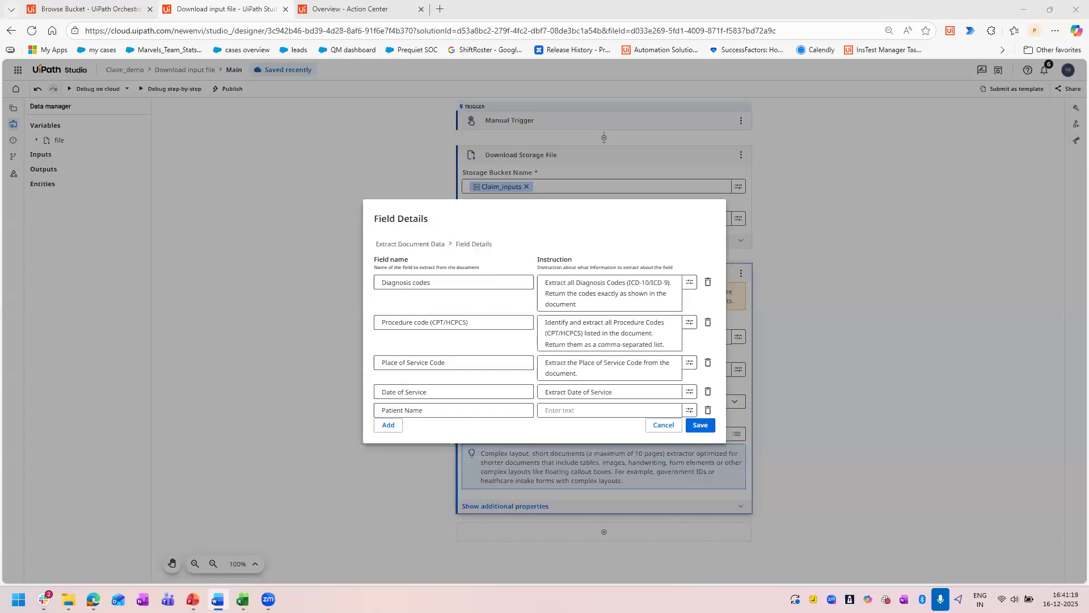
pyautogui.click(582, 411)
pyautogui.write('Extract Patient Name')
pyautogui.click(388, 425)
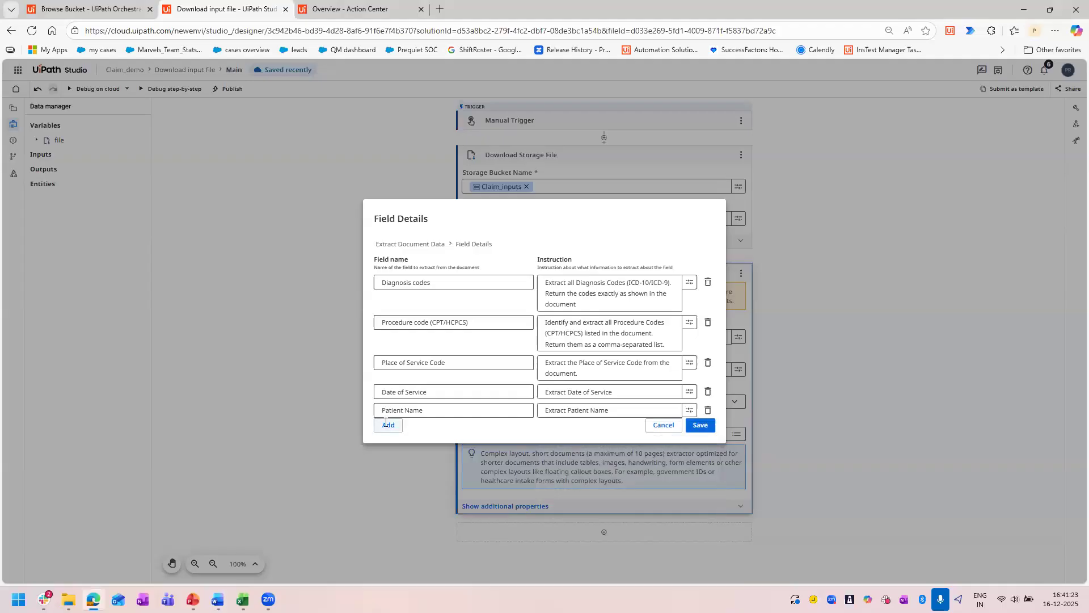
# Add an "INSURED's ID Number" field whose instruction extracts the Insurer ID Number or Member ID, returning only the alphanumeric ID without spacing unless original format includes it.
pyautogui.click(388, 425)
pyautogui.hotkey('alt', 'Tab')
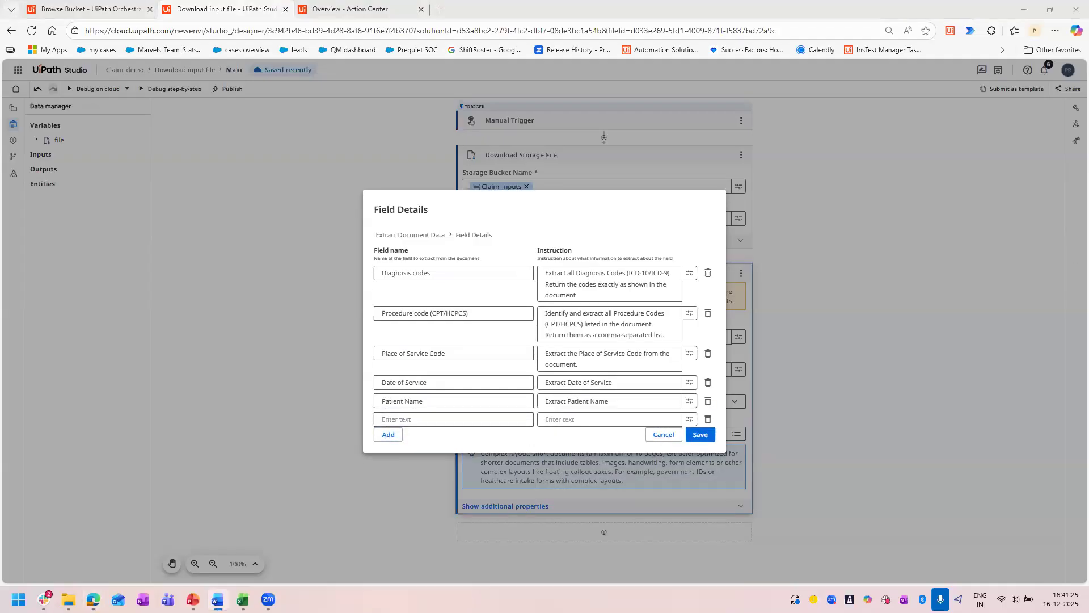
pyautogui.click(473, 420)
pyautogui.write("INSURED's ID Number")
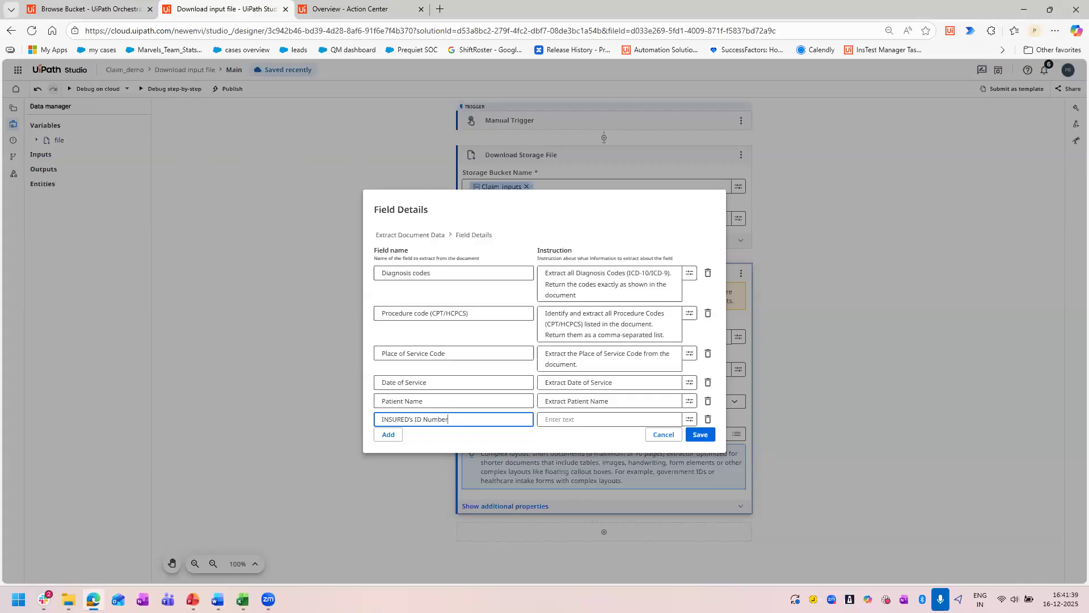
pyautogui.hotkey('alt', 'Tab')
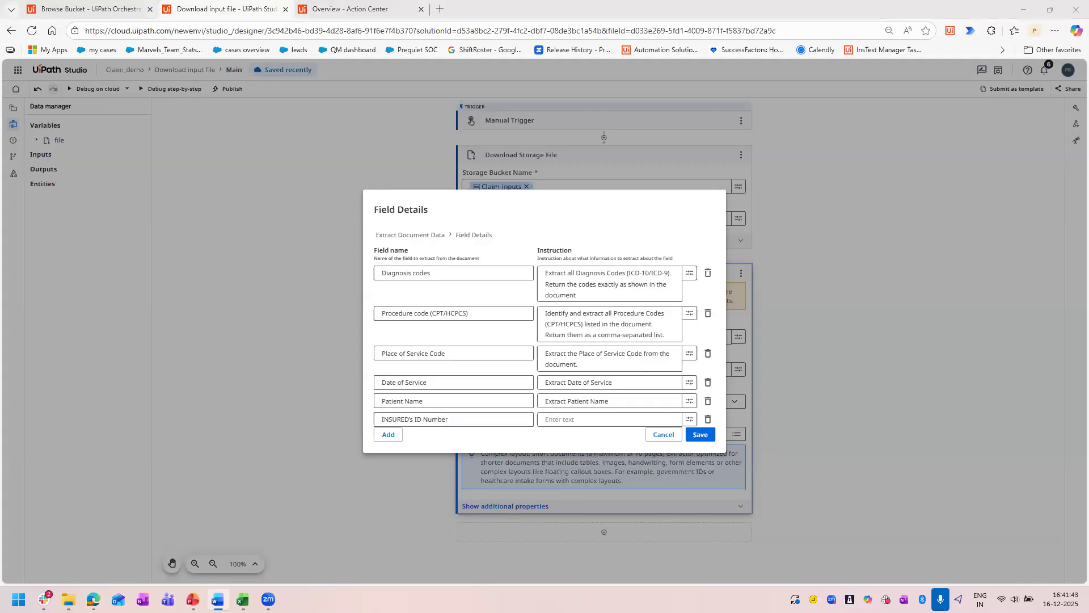
pyautogui.click(572, 414)
pyautogui.write('Extract the Insurer ID Number or Member ID from the document. Return only the alphanumeric ID without spacing unless the original format includes it.')
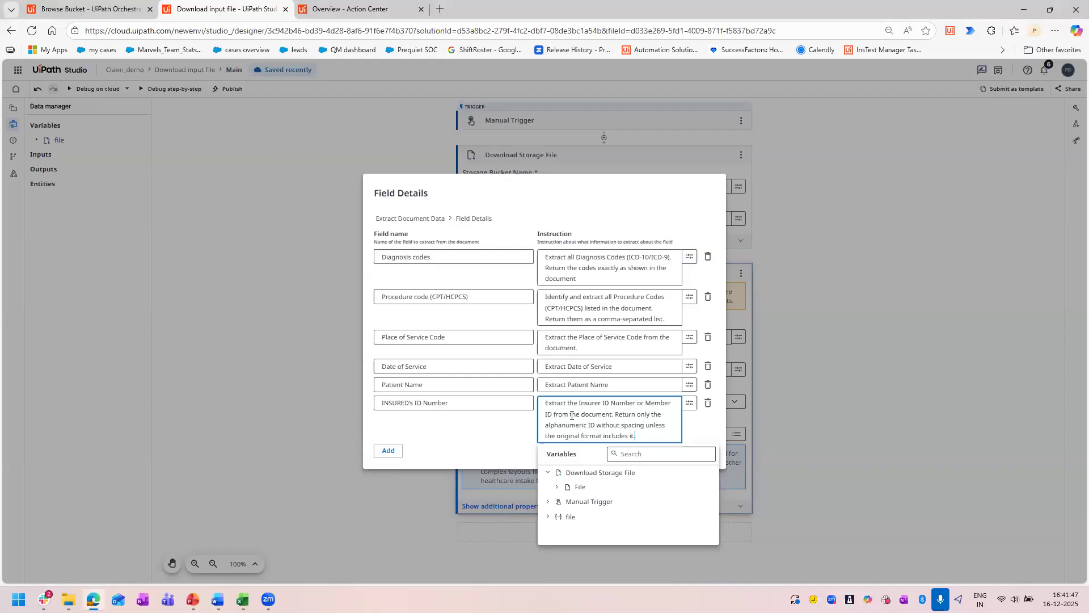
pyautogui.click(481, 426)
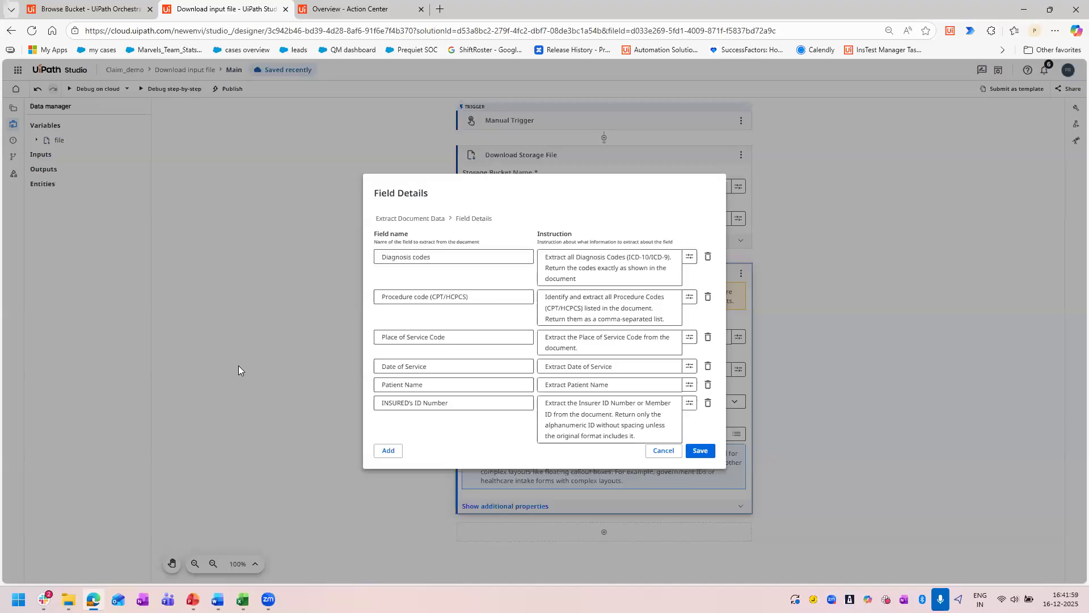
# Save the field definitions of Extract Document Data, reopen them to review names and instructions, and save them again.
pyautogui.click(701, 451)
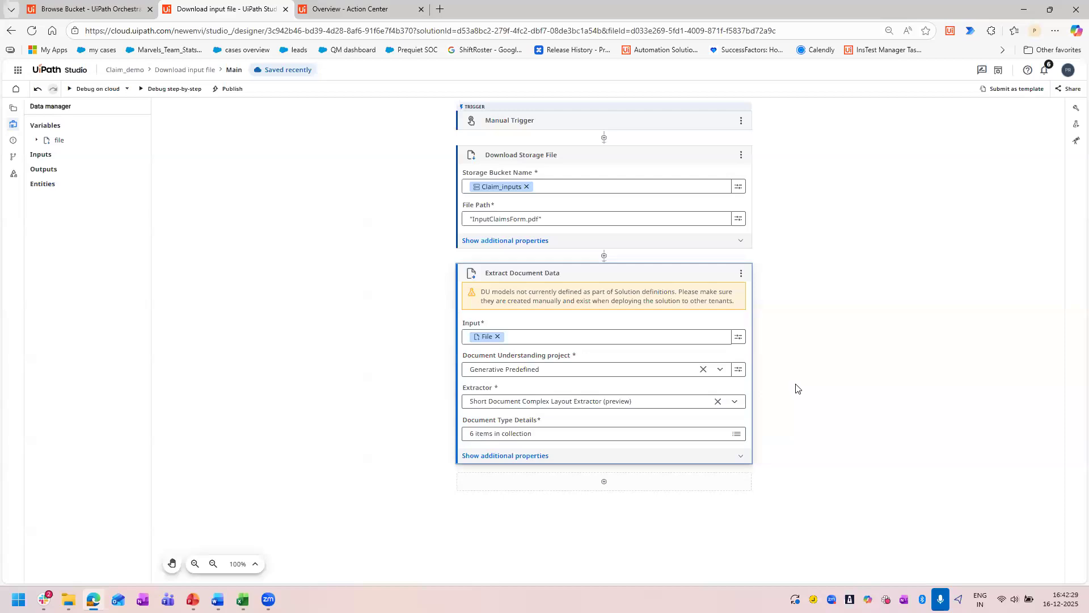
pyautogui.click(737, 435)
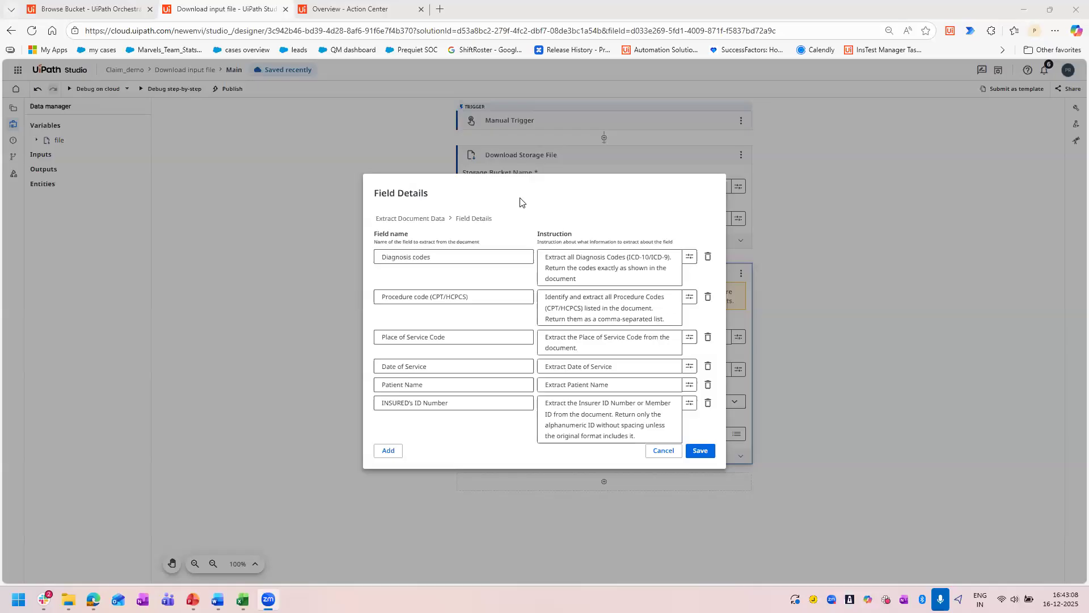
pyautogui.click(704, 452)
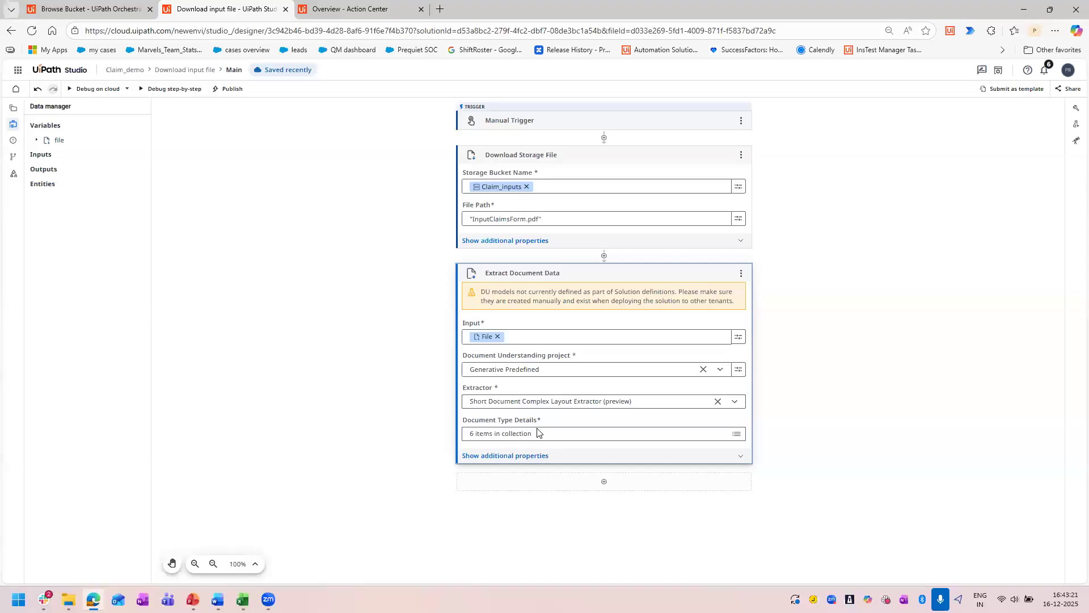
# Review the output property among the additional properties of Extract Document Data and collapse the activity.
pyautogui.click(617, 458)
pyautogui.scroll(-2, 520, 458)
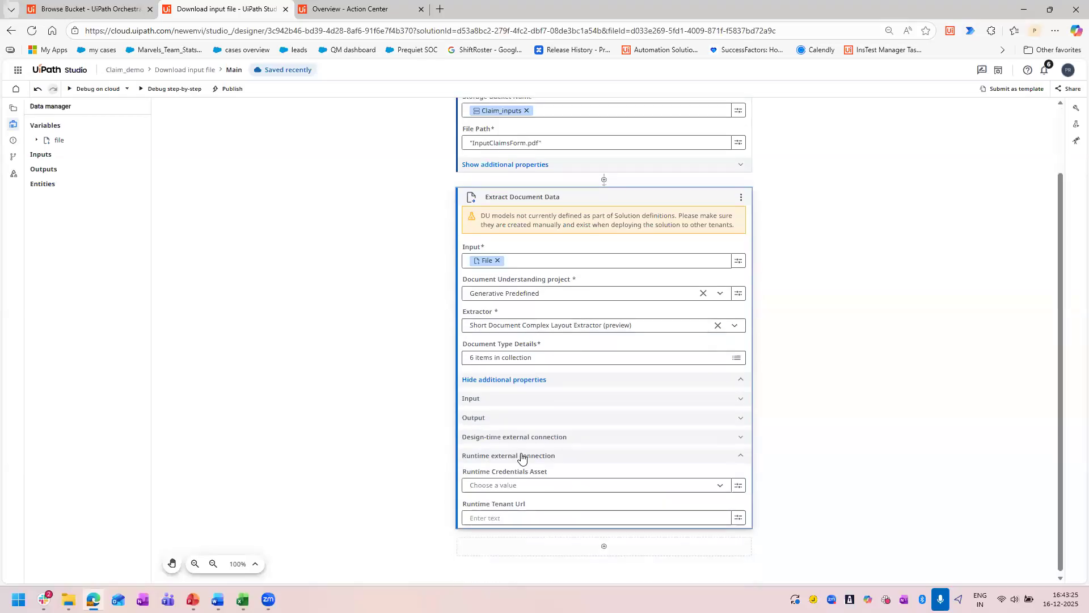
pyautogui.click(495, 416)
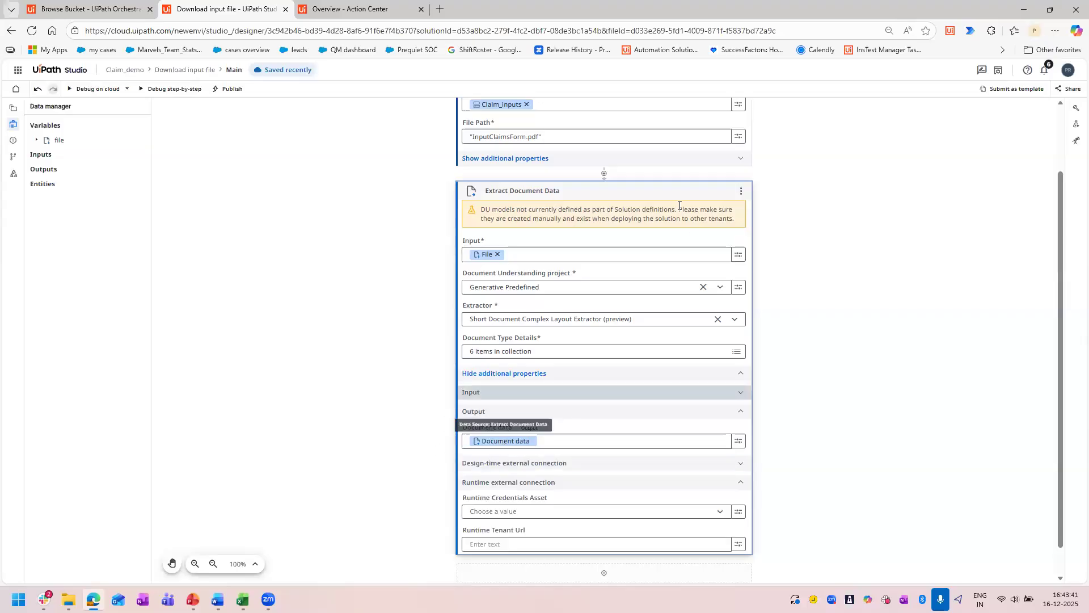
pyautogui.click(629, 193)
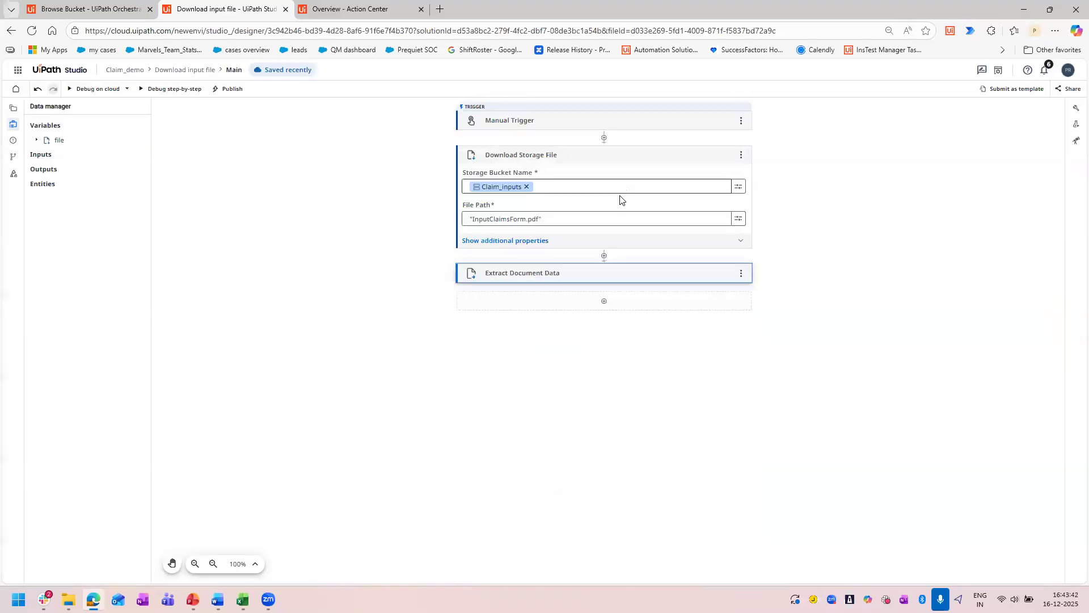
# Add an Assign Variable Value activity after Extract Document Data.
pyautogui.click(605, 303)
pyautogui.write('asign')
pyautogui.press('BackSpace')
pyautogui.press('BackSpace')
pyautogui.press('BackSpace')
pyautogui.write('si')
pyautogui.click(463, 254)
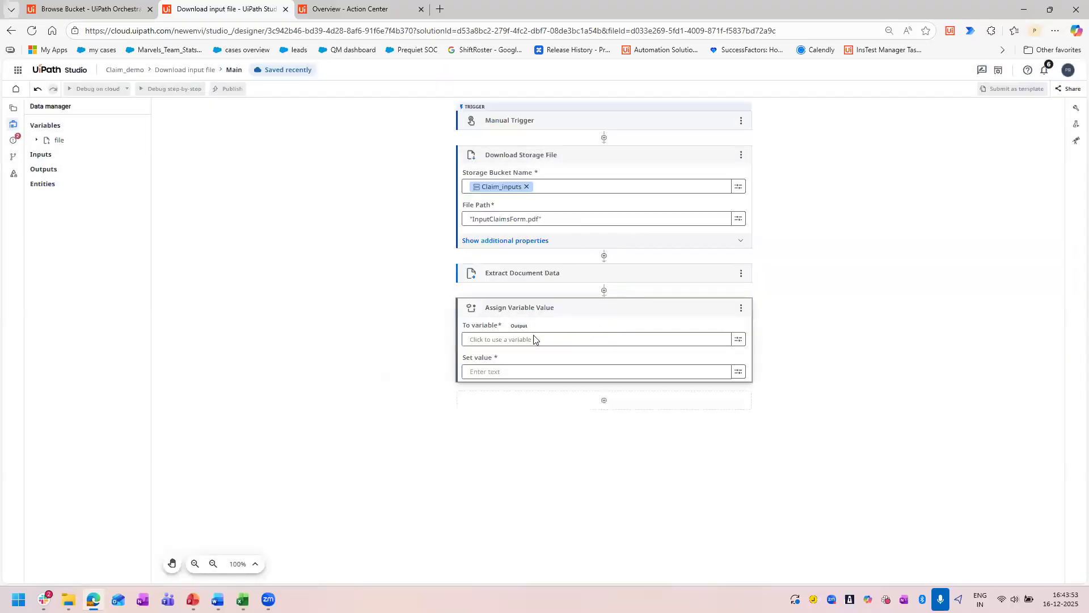
# Open the expression editor for the Set value of Assign Variable Value and insert the documentData variable.
pyautogui.click(738, 373)
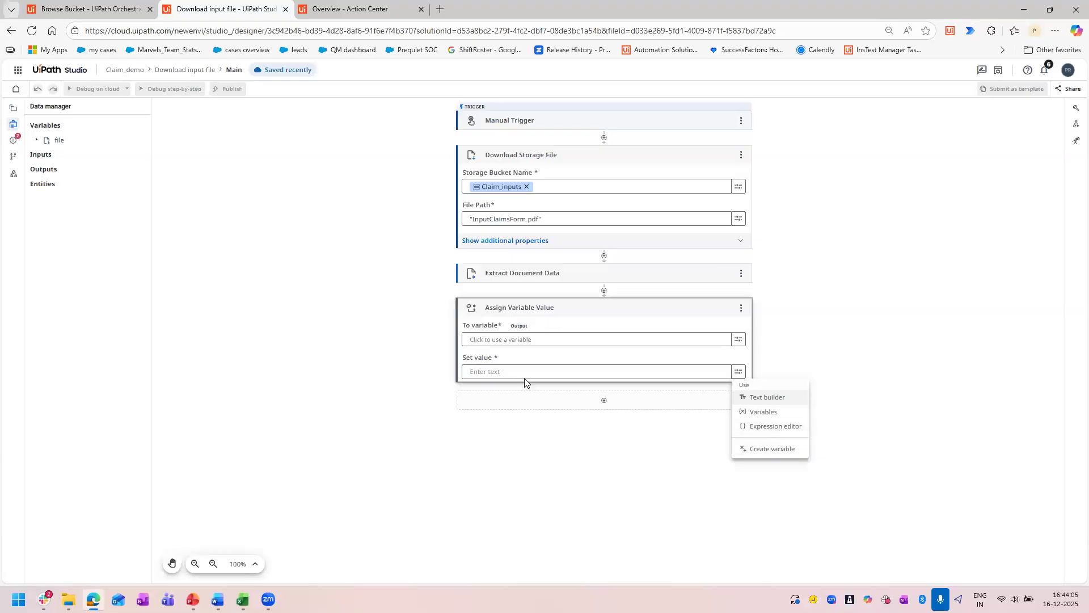
pyautogui.click(737, 372)
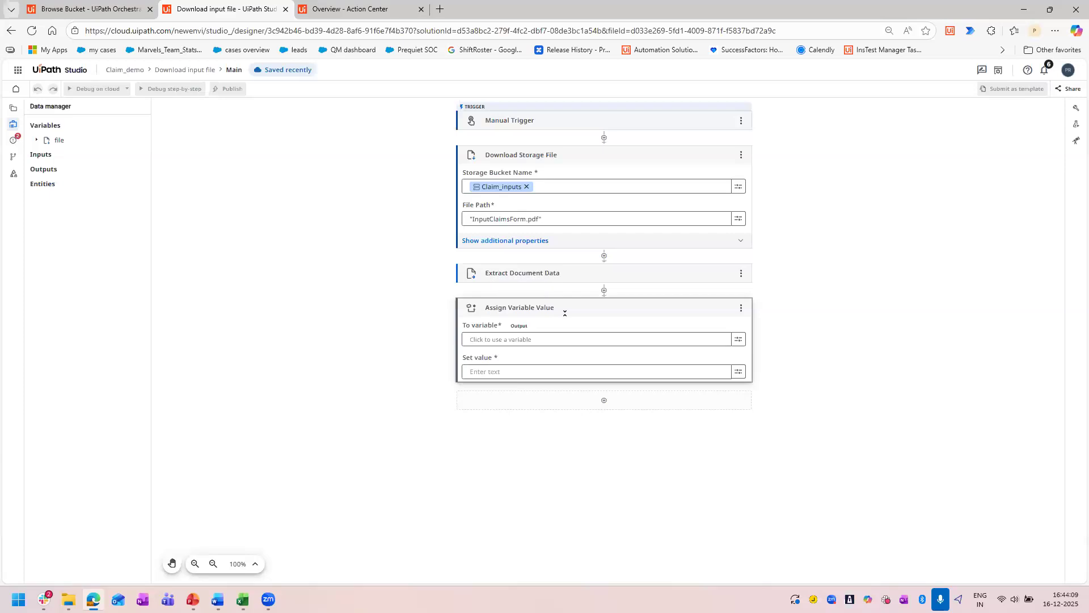
pyautogui.click(738, 373)
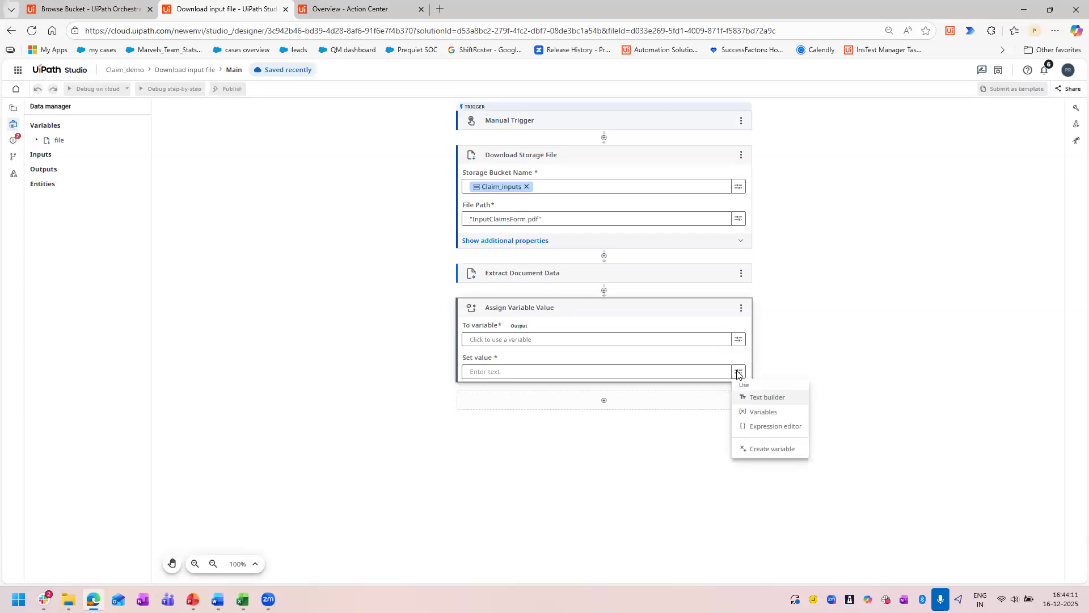
pyautogui.click(762, 427)
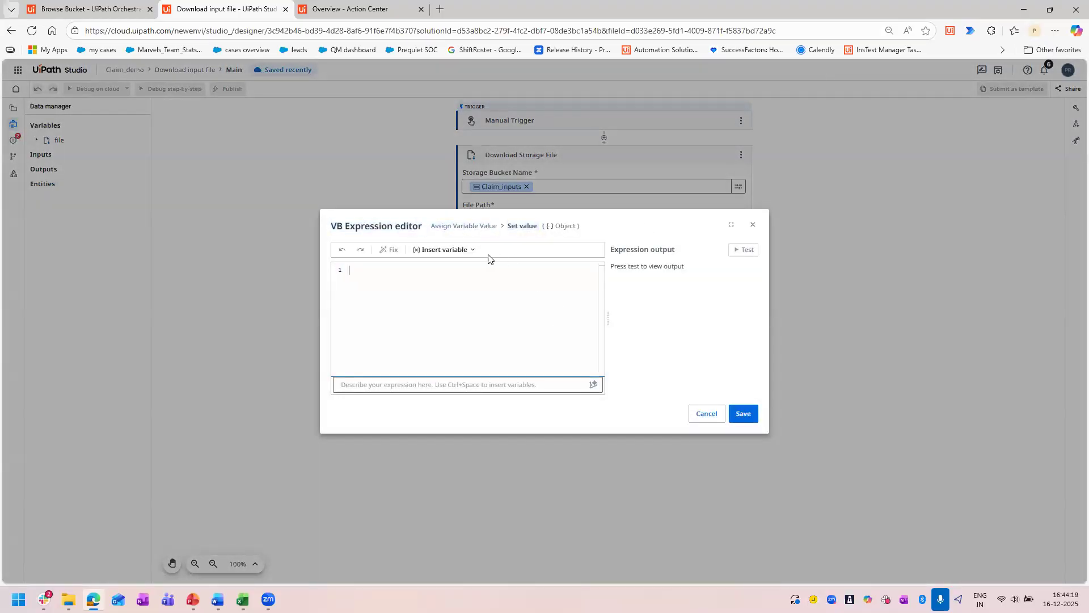
pyautogui.click(470, 253)
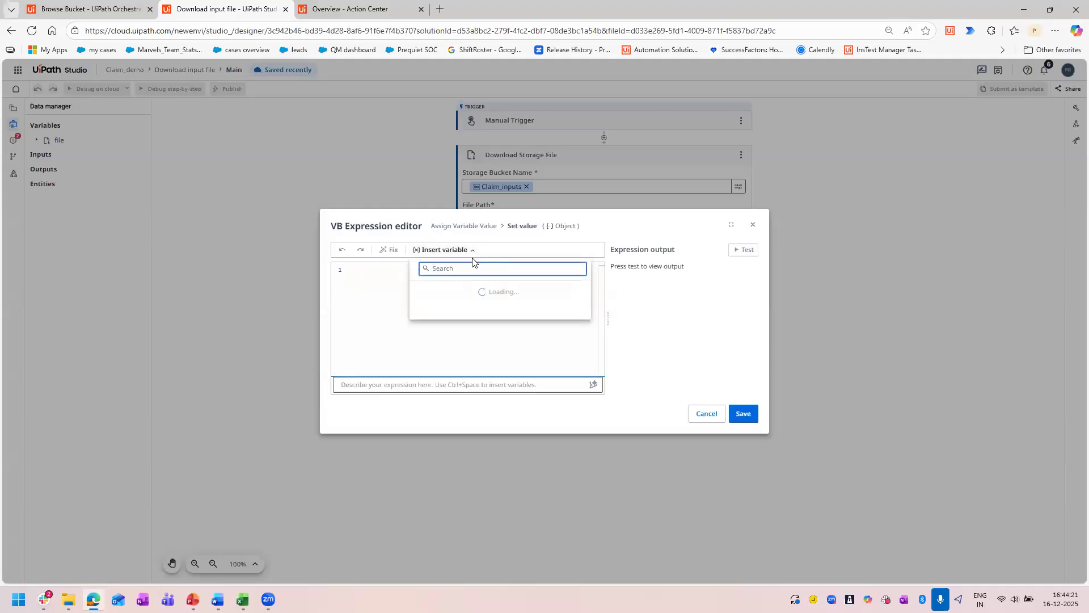
pyautogui.click(387, 283)
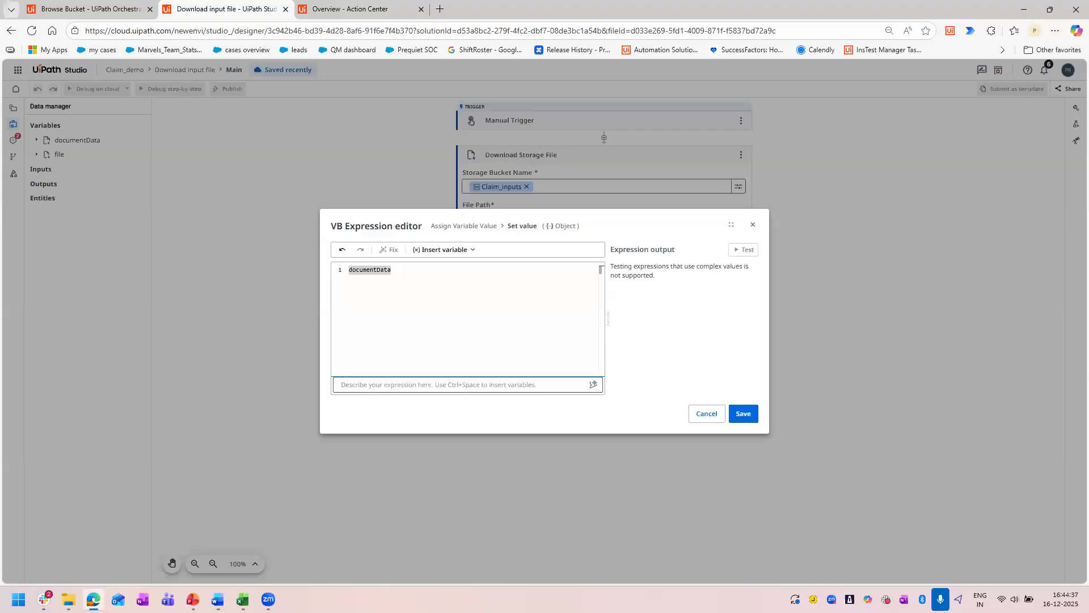
# Replace the expression with the prepared String.Join covering INSURED ID Number, PatientName, DateOfService, PlaceOfServiceCode and ProcedureCodeCPTHCPCS from documentData, separated by Environment.NewLine.
pyautogui.hotkey('alt', 'Tab')
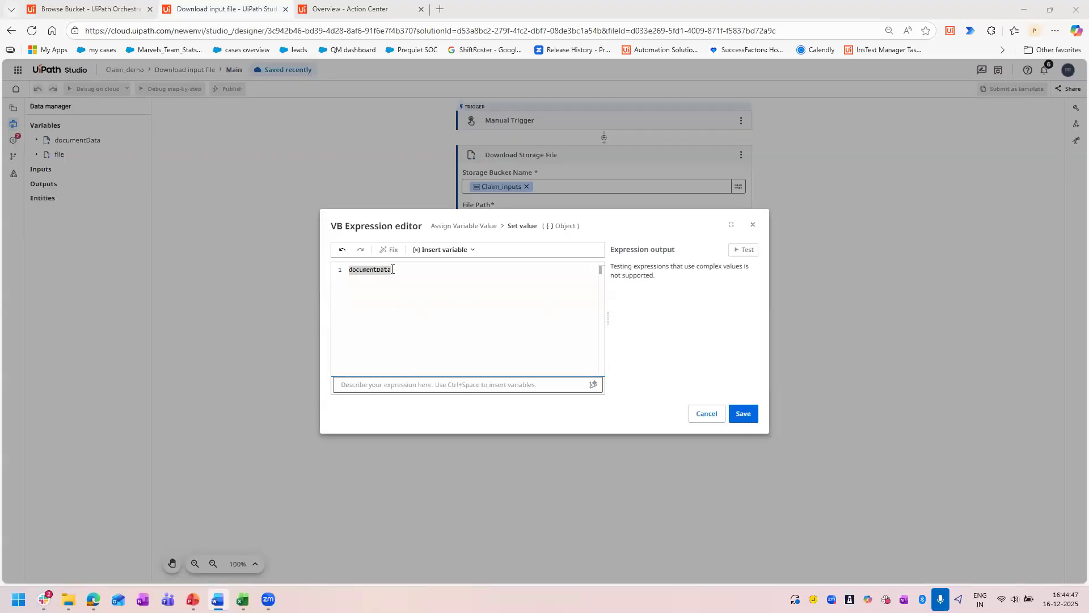
pyautogui.hotkey('alt', 'Tab')
pyautogui.write('String.Join(Environment.NewLine, {"INSURED ID Number : " & documentData.Data.INSUREDSIDNumber.Value.ToString(), "PatientName : " & documentData.Data.PatientName.Value.ToString(), "DateOfService : " & documentData.Data.DateOfService.Value.ToString(), "PlaceOfServiceCode: " & documentData.Data.PlaceOfServiceCode.Value.ToString(), "ProcedureCodeCPTHCPCS: " & documentData.Data.ProcedureCodeCPTHCPCS.Value.ToString()})')
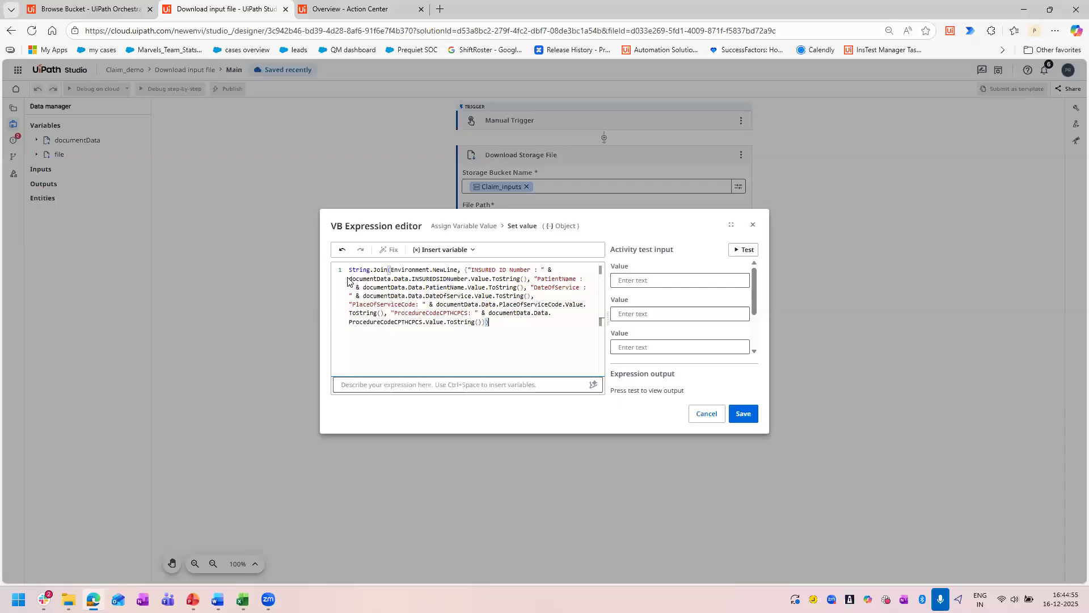
# Check the documentData.Data.INSUREDSIDNumber.Value reference and its "INSURED ID Number :" label, and save the expression.
pyautogui.moveTo(350, 280); pyautogui.dragTo(410, 279)
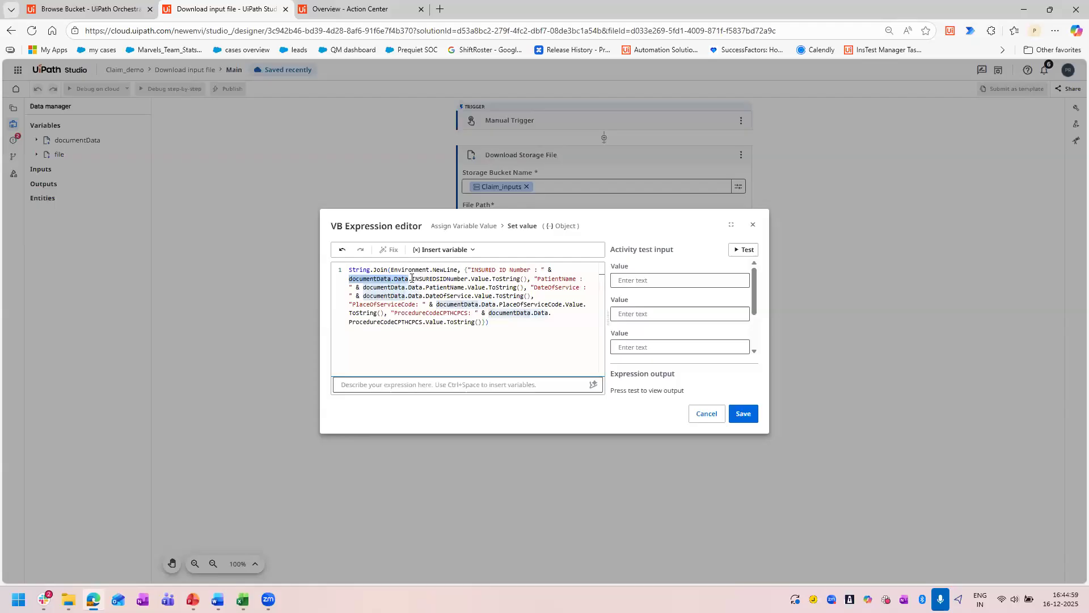
pyautogui.click(466, 279)
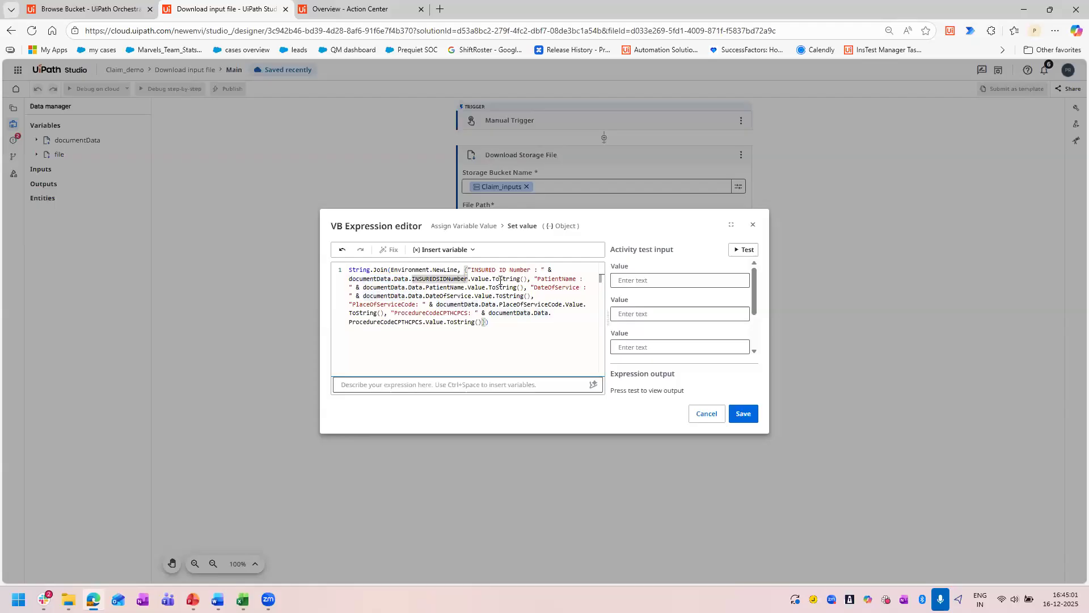
pyautogui.moveTo(489, 279); pyautogui.dragTo(348, 280)
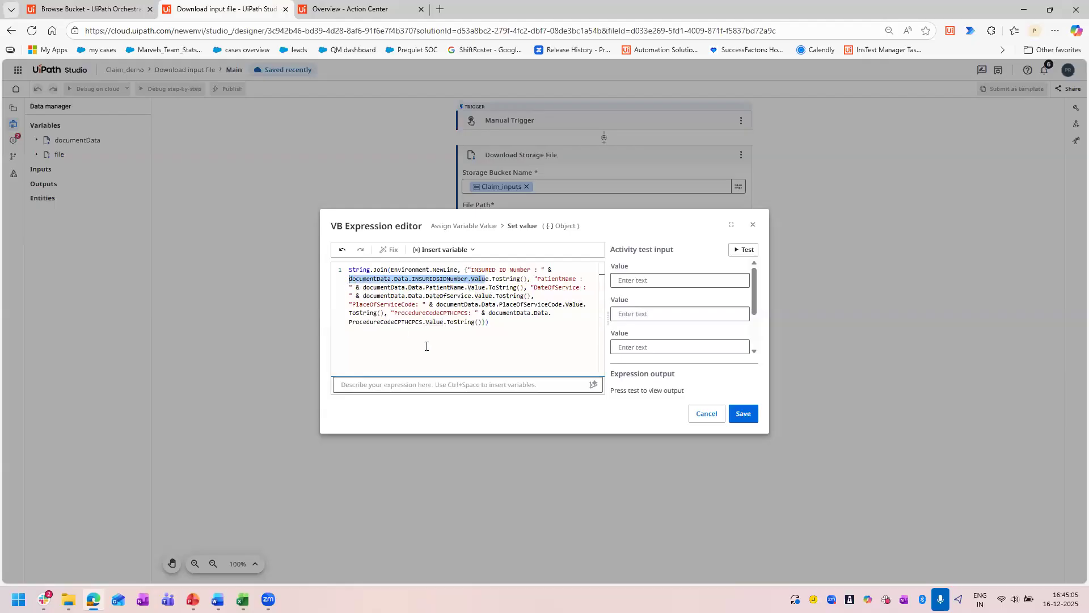
pyautogui.click(486, 279)
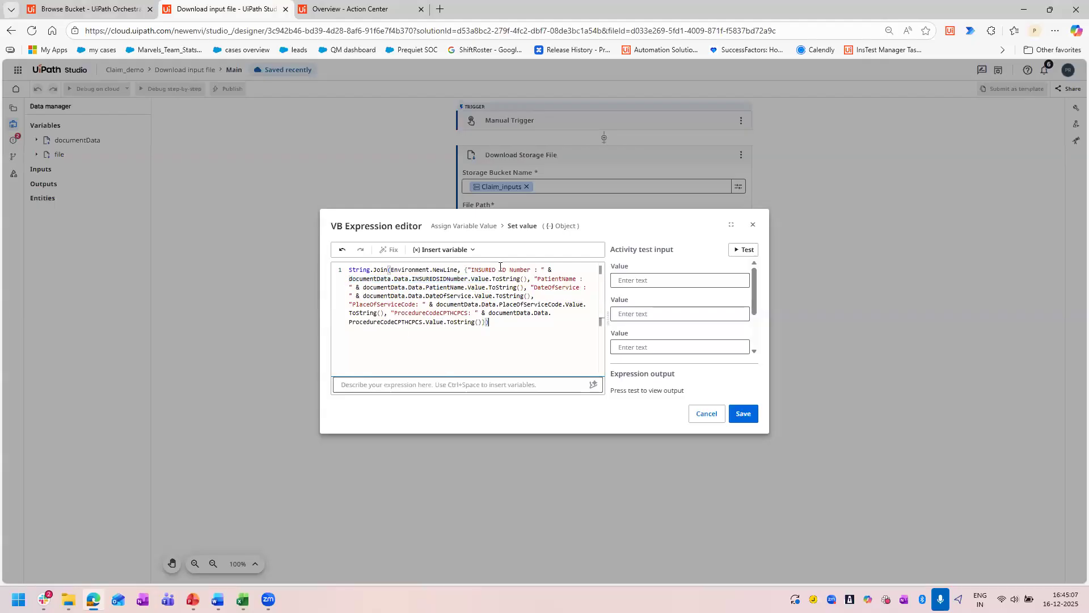
pyautogui.moveTo(488, 279); pyautogui.dragTo(351, 279)
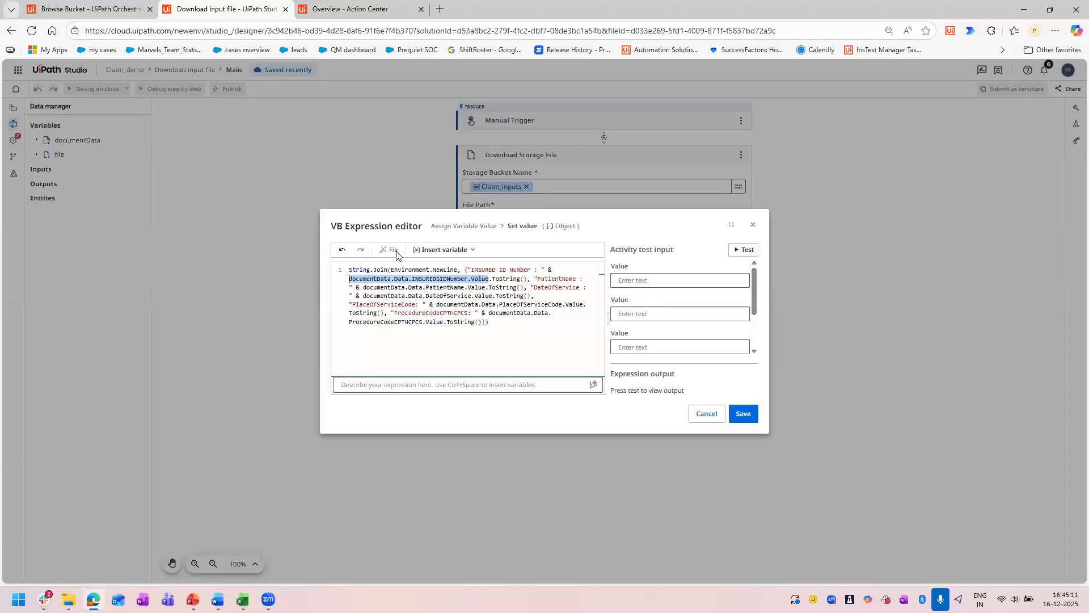
pyautogui.click(504, 270)
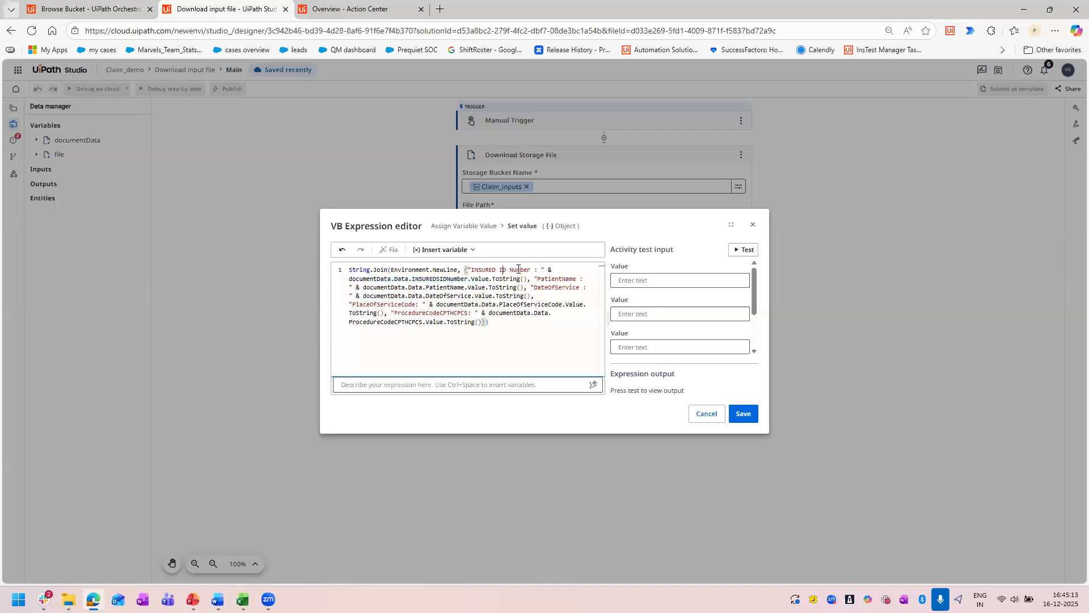
pyautogui.moveTo(537, 270); pyautogui.dragTo(472, 270)
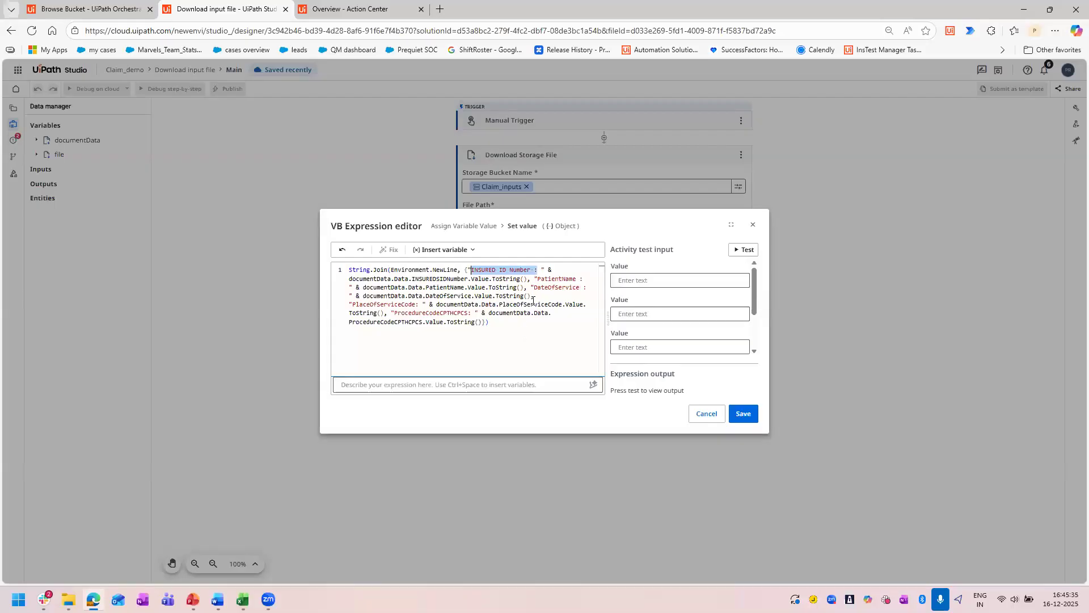
pyautogui.click(754, 416)
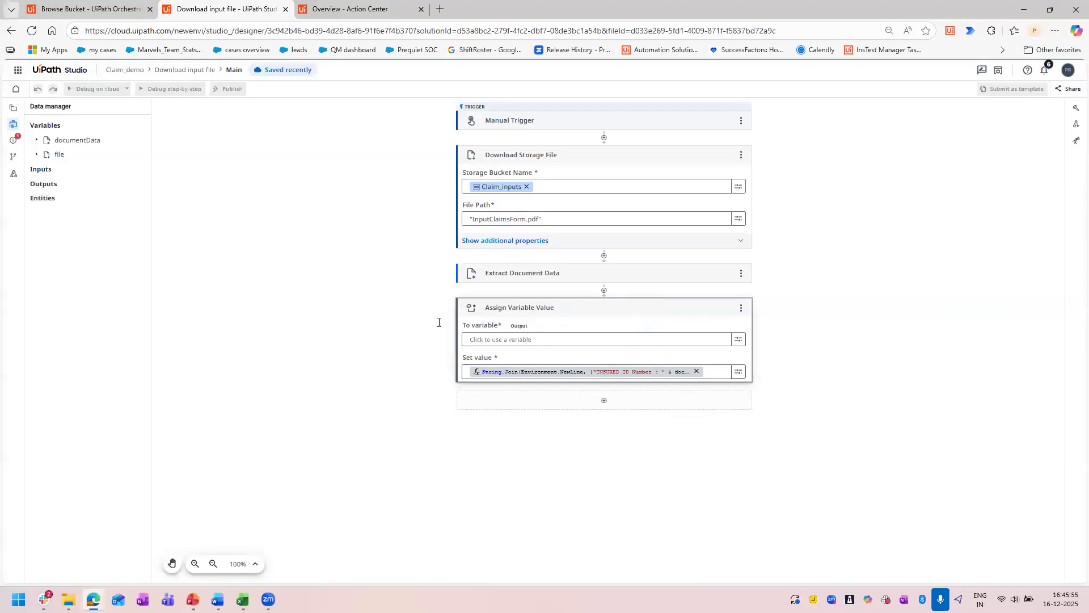
# Examine the issue reported for the current workflow file and return to the list of variables, inputs and outputs.
pyautogui.click(13, 141)
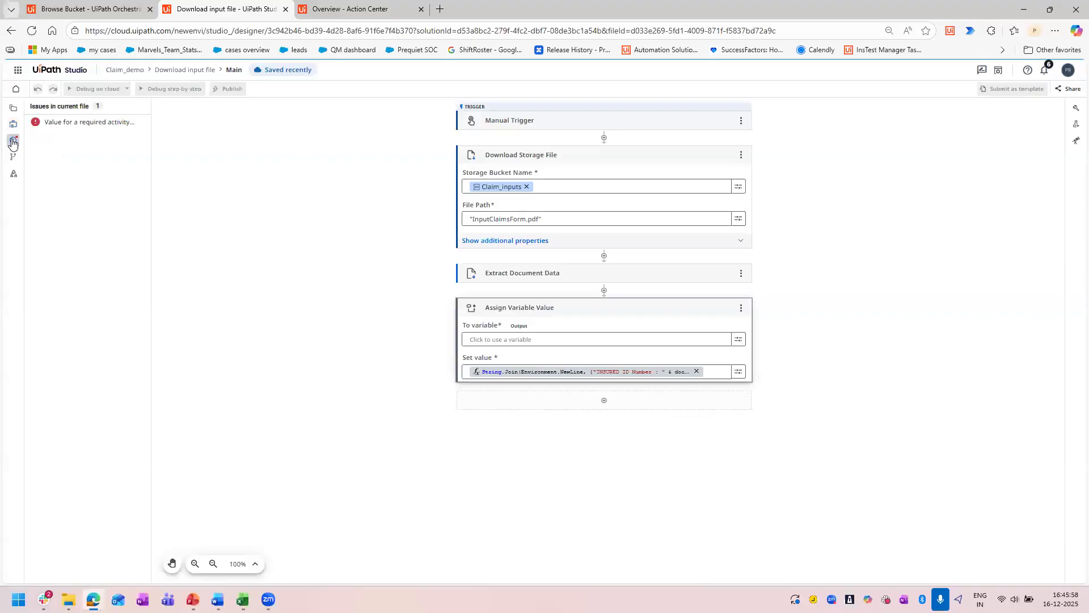
pyautogui.click(63, 131)
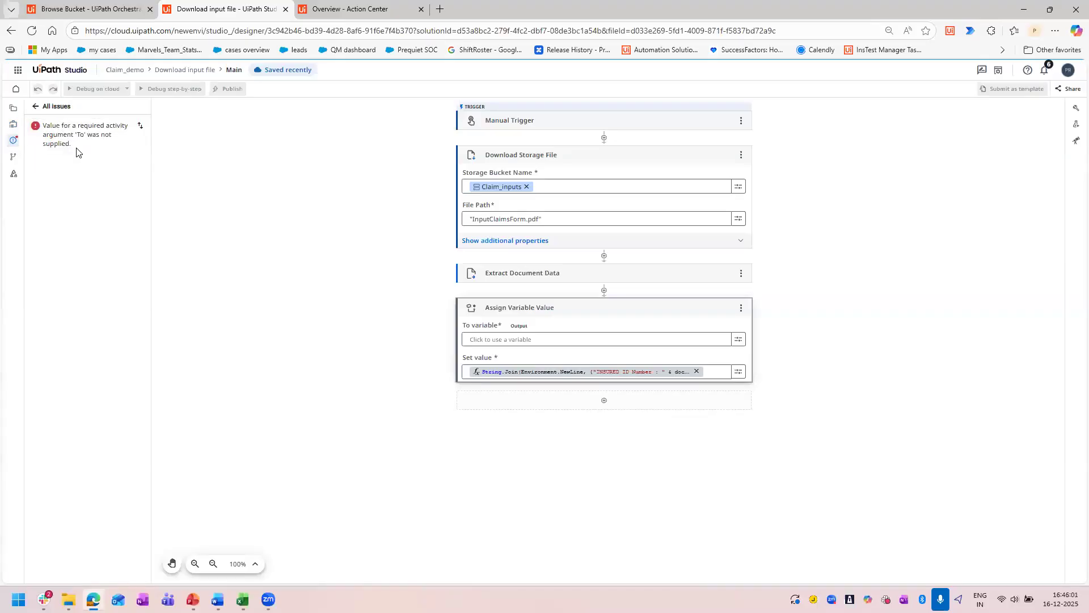
pyautogui.click(14, 124)
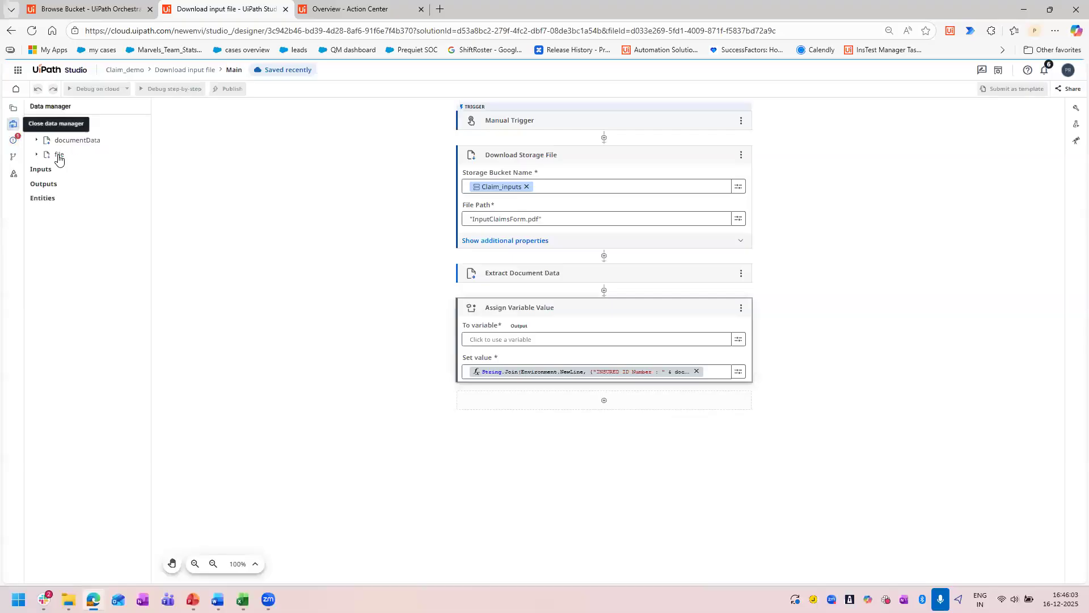
pyautogui.click(13, 141)
pyautogui.click(13, 107)
pyautogui.click(14, 126)
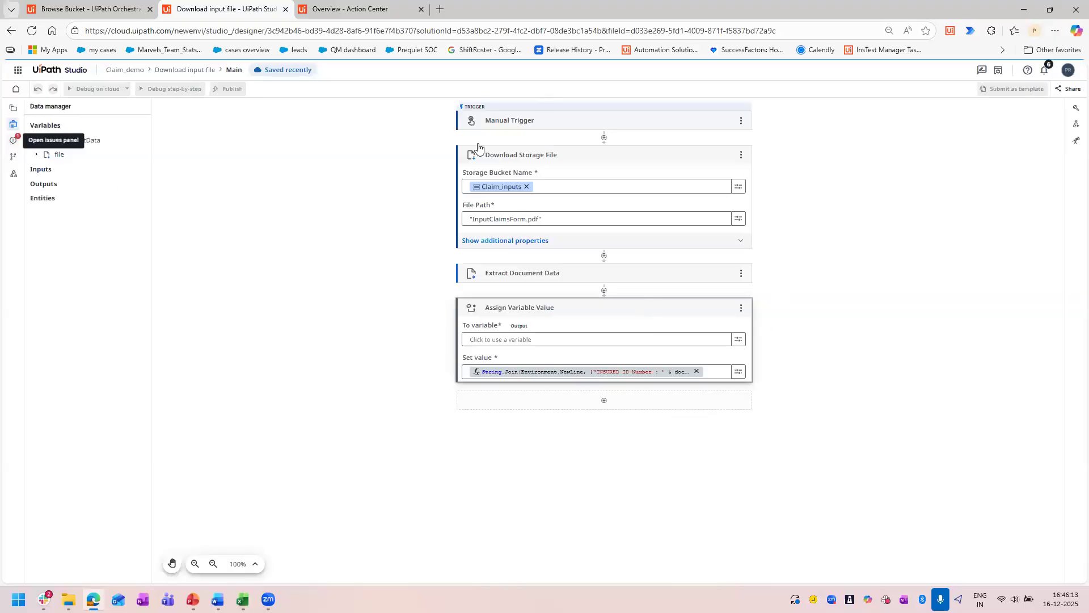
pyautogui.click(12, 141)
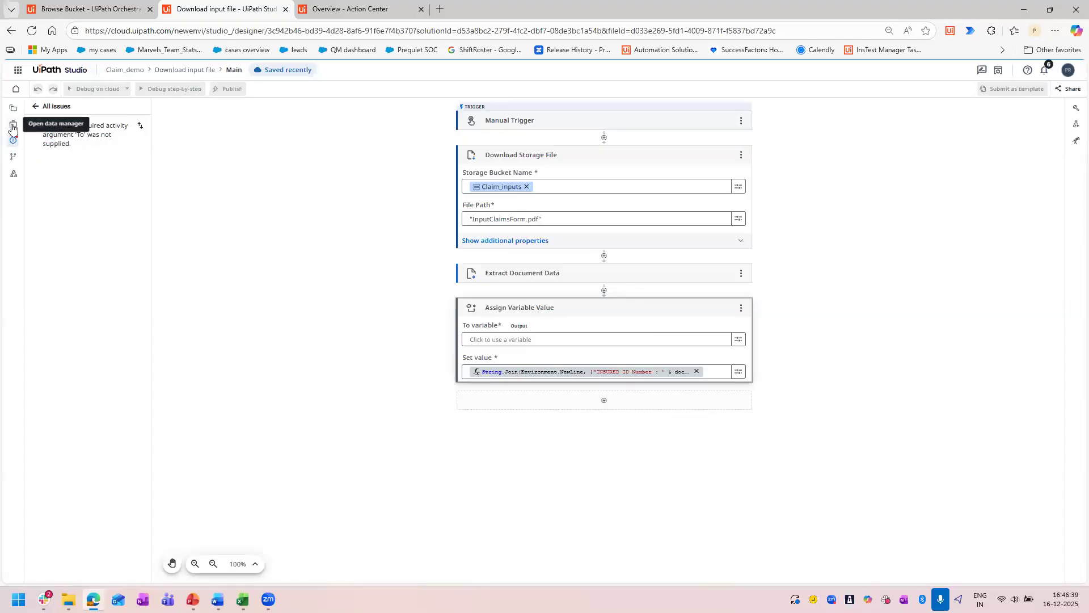
pyautogui.click(14, 127)
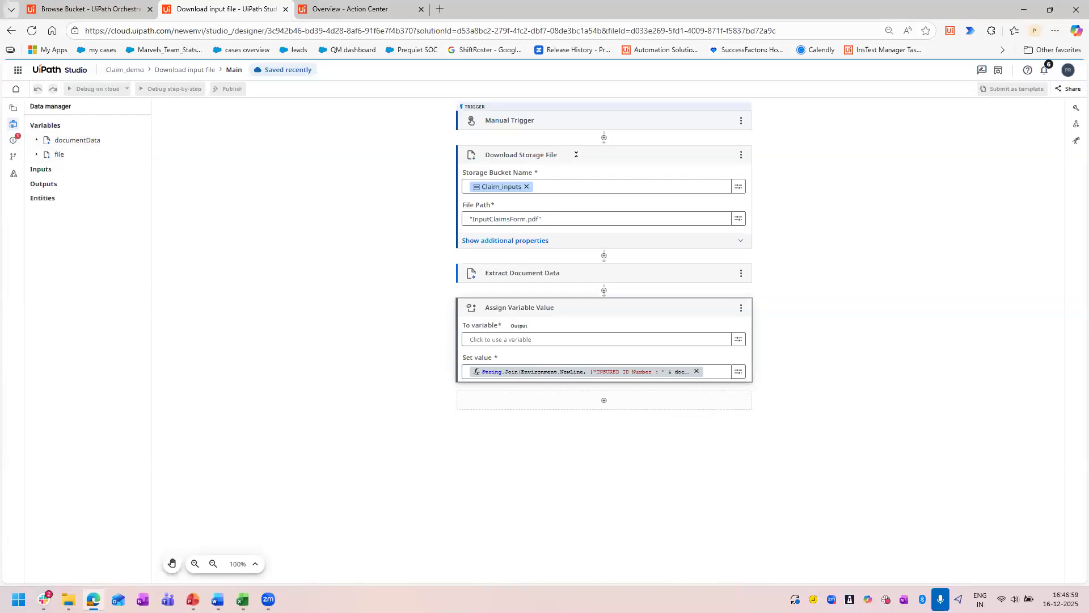
# Create a Text output argument named Extractedvalues and set it as the target variable of Assign Variable Value.
pyautogui.click(576, 154)
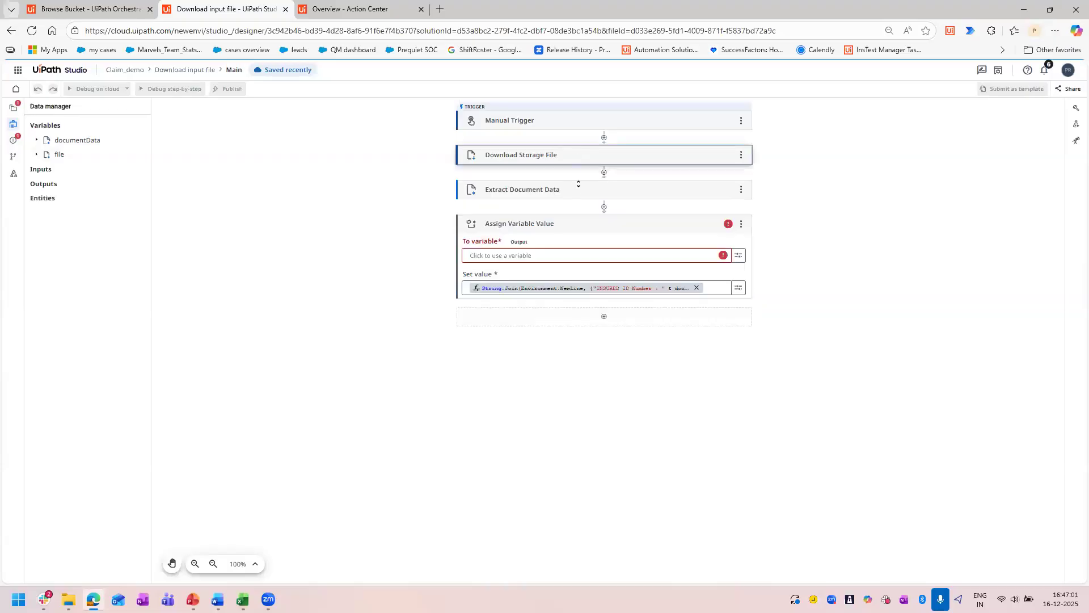
pyautogui.moveTo(66, 189)
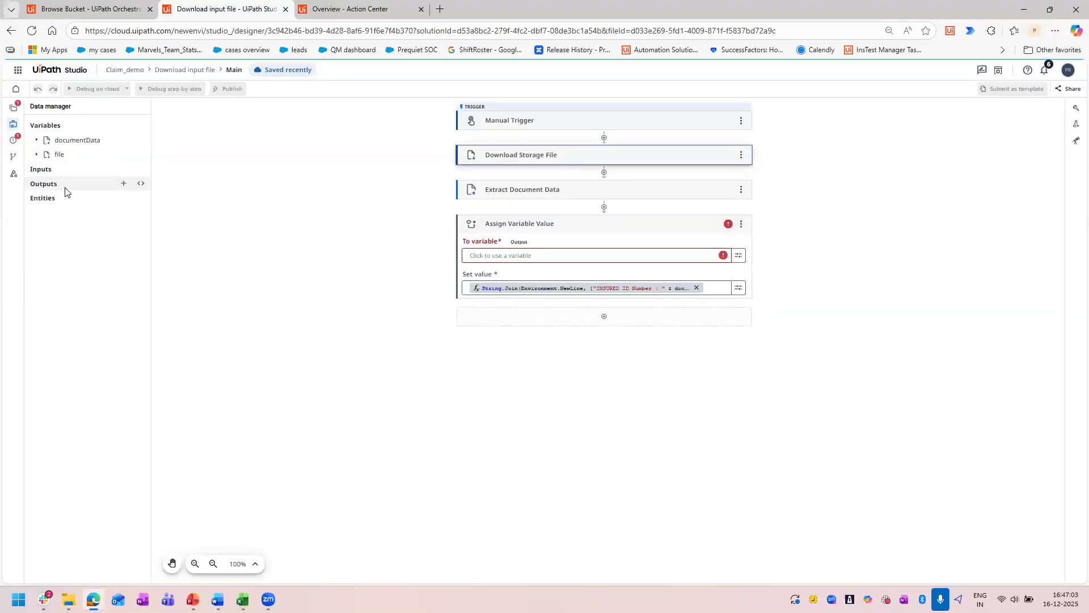
pyautogui.click(123, 183)
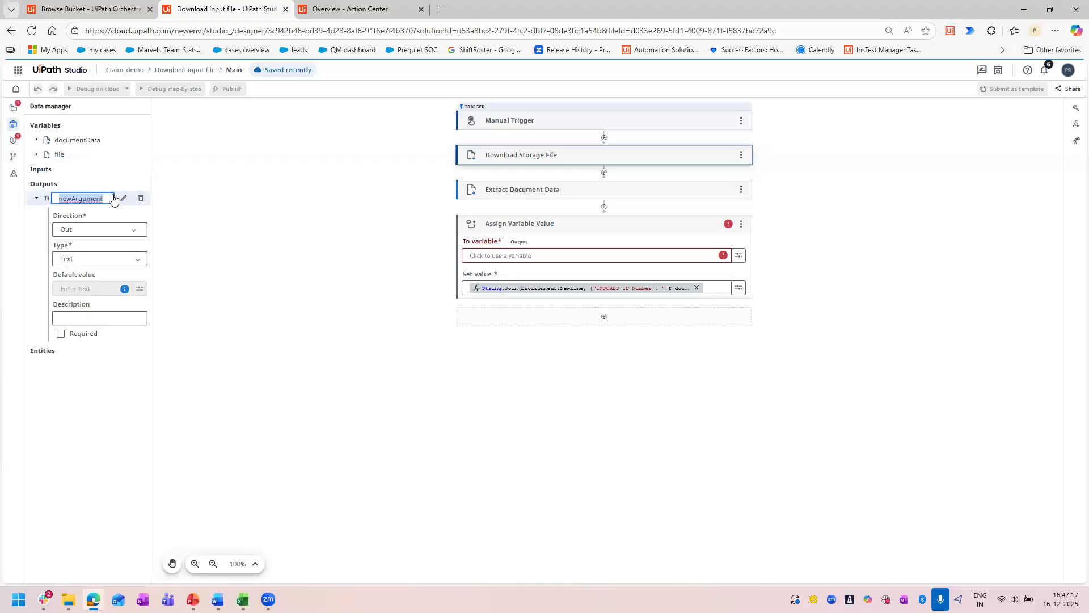
pyautogui.press('BackSpace')
pyautogui.write('Extra')
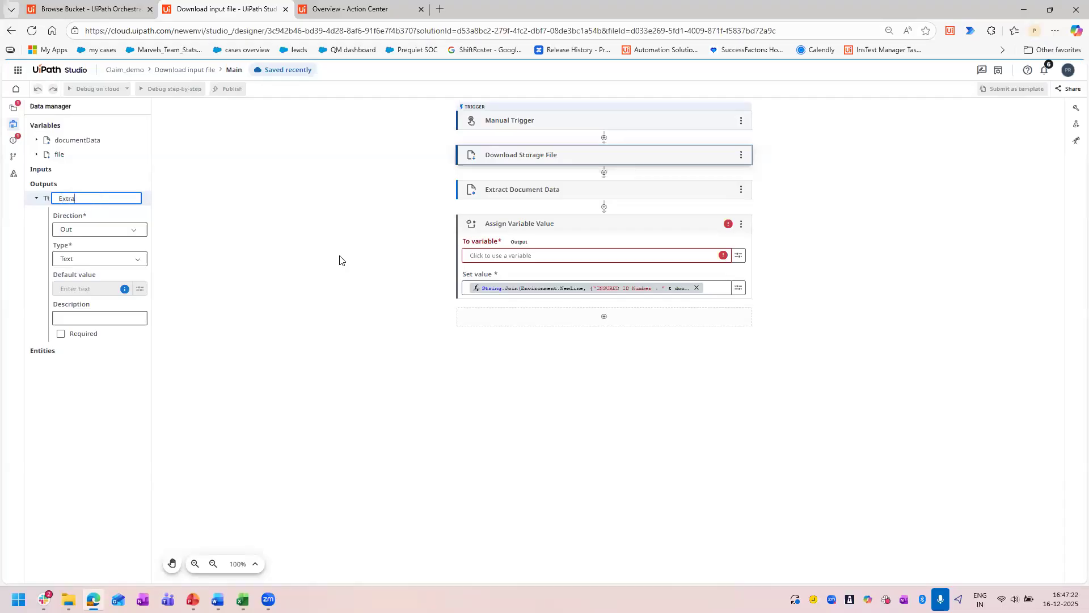
pyautogui.write('ctedvalues')
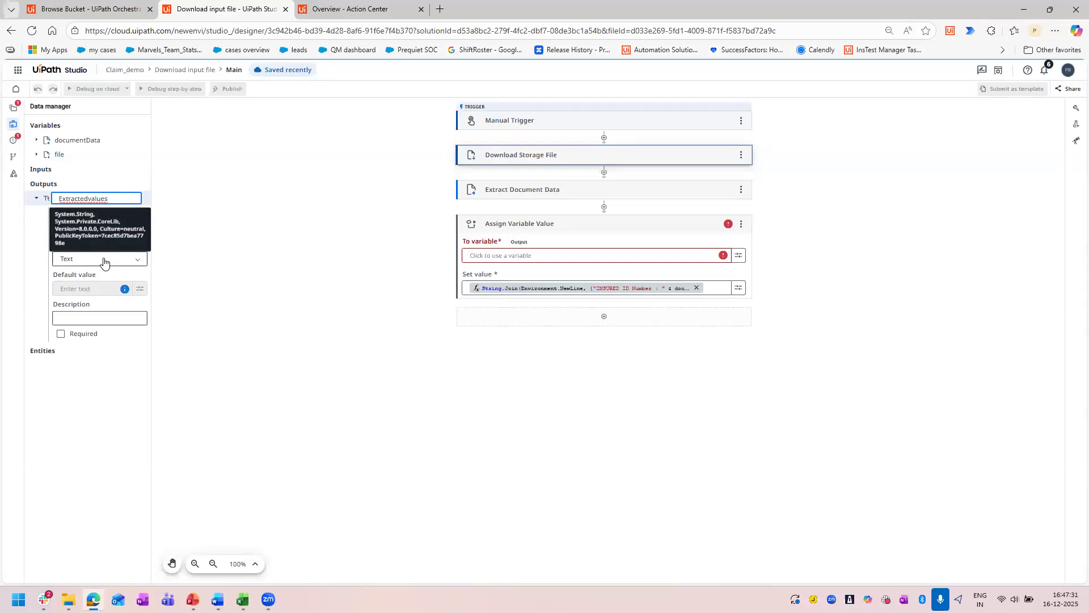
pyautogui.click(231, 321)
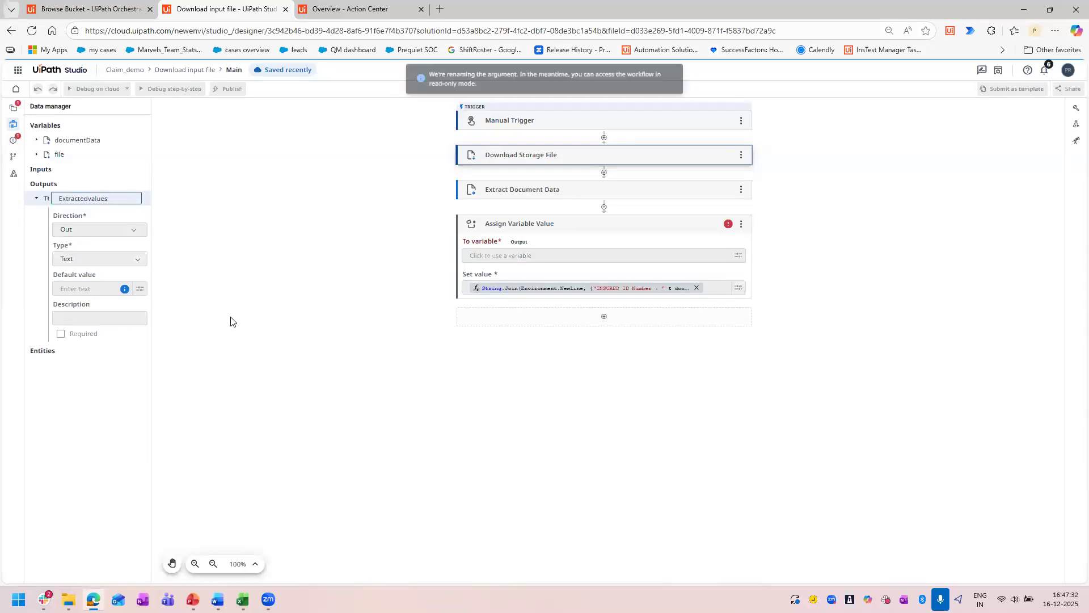
pyautogui.click(563, 256)
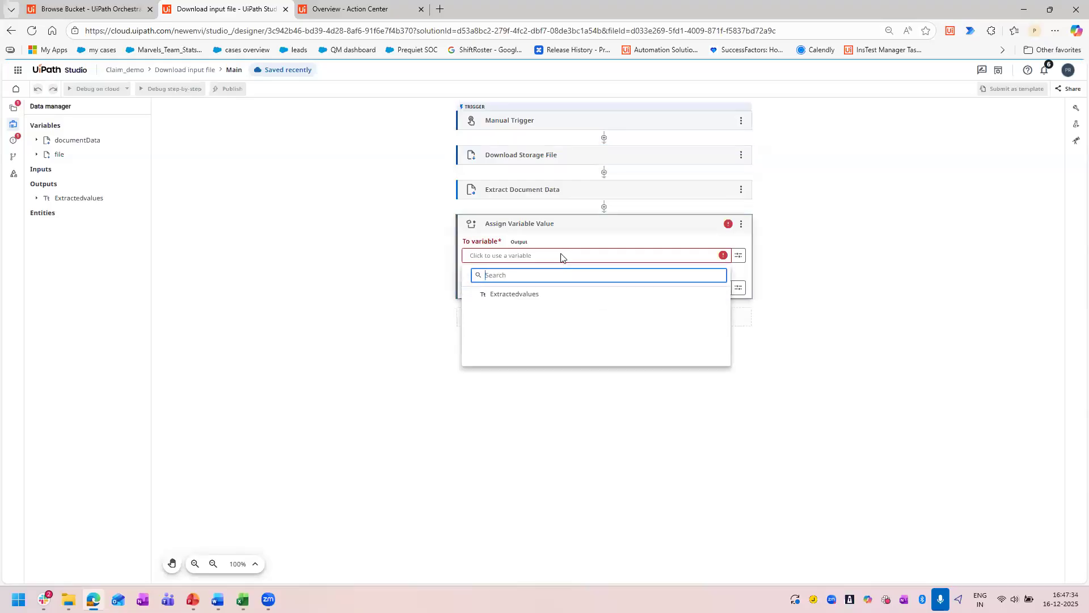
pyautogui.click(523, 294)
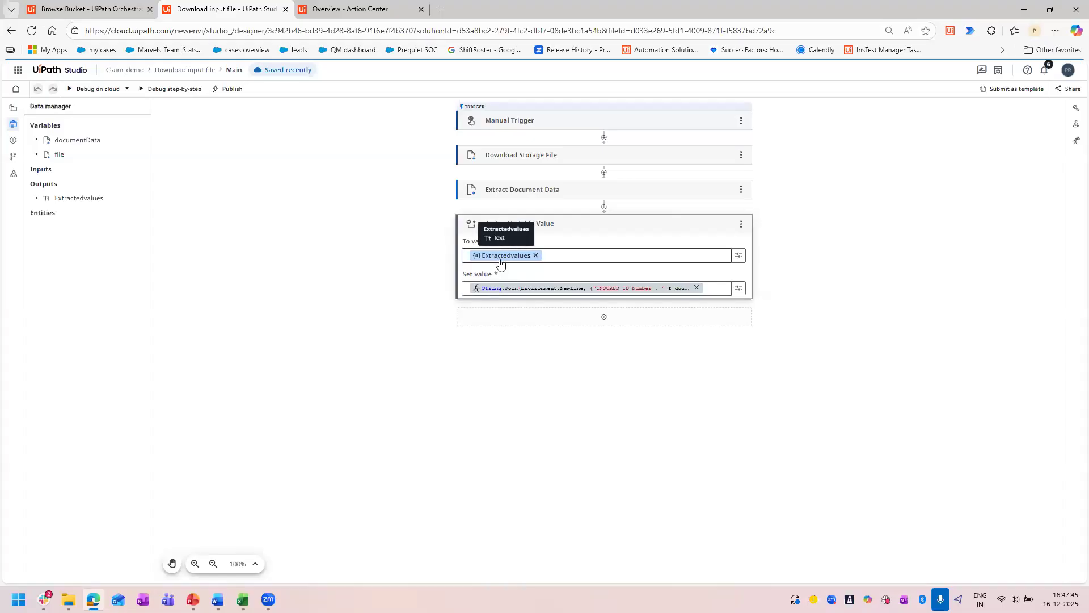
# Append a Log Message activity after Assign Variable Value, using Extractedvalues as the message and Info as the log level.
pyautogui.click(601, 320)
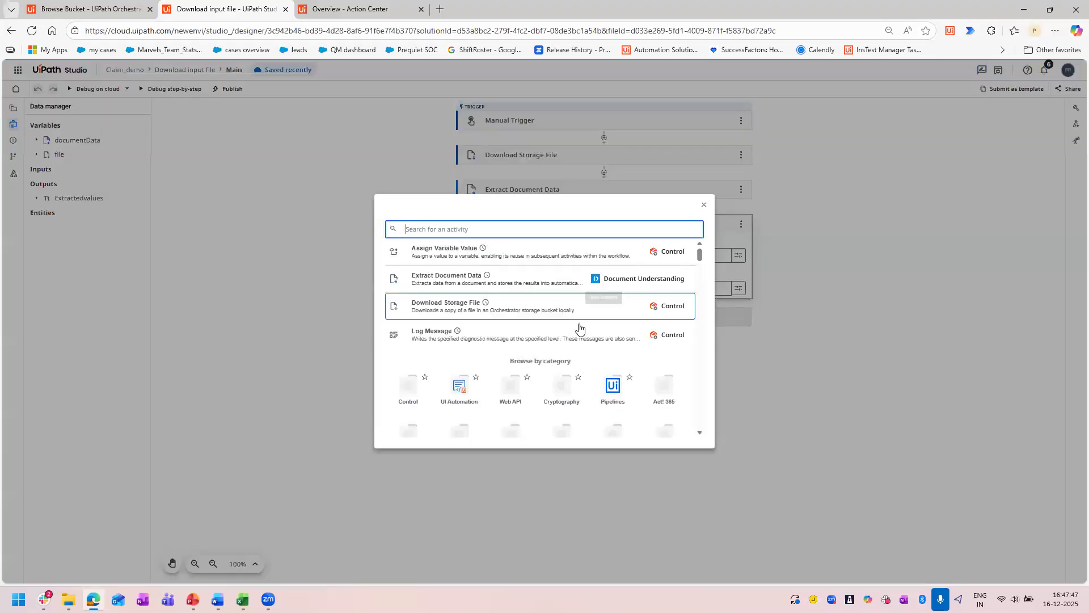
pyautogui.write('log')
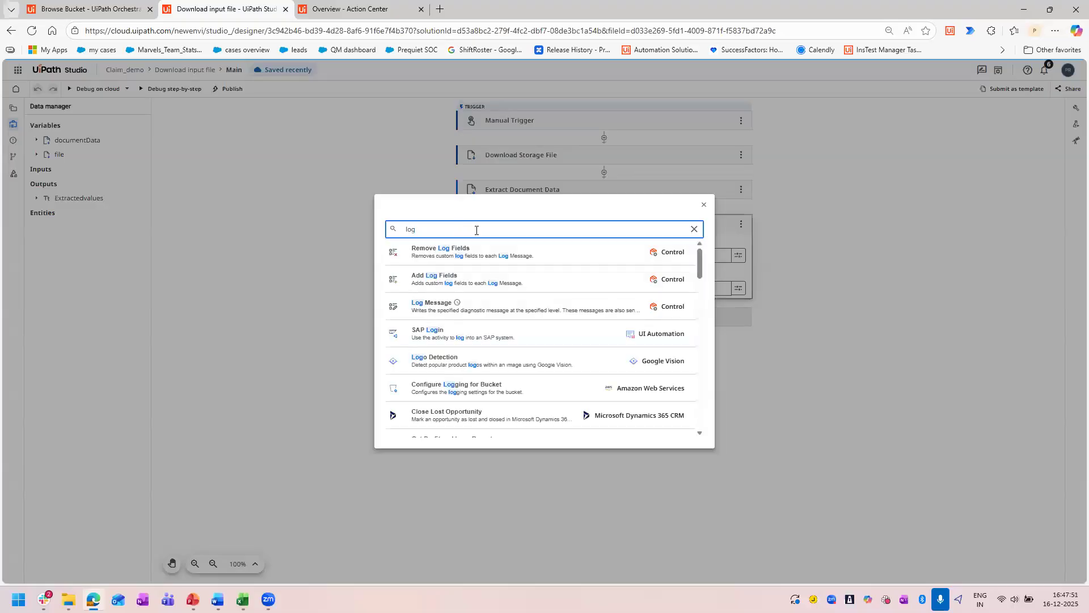
pyautogui.click(512, 309)
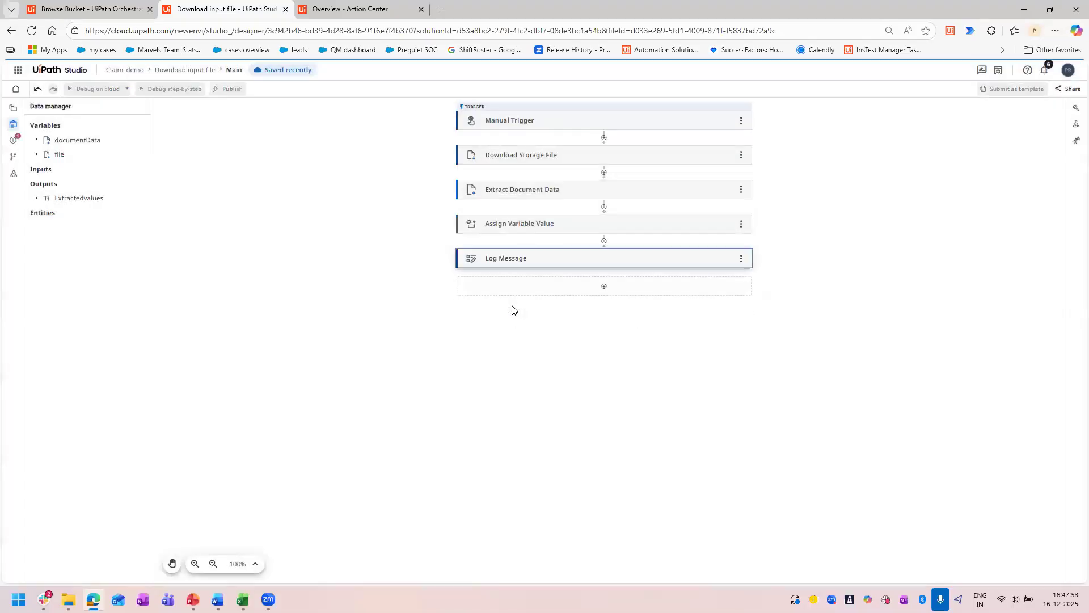
pyautogui.click(530, 290)
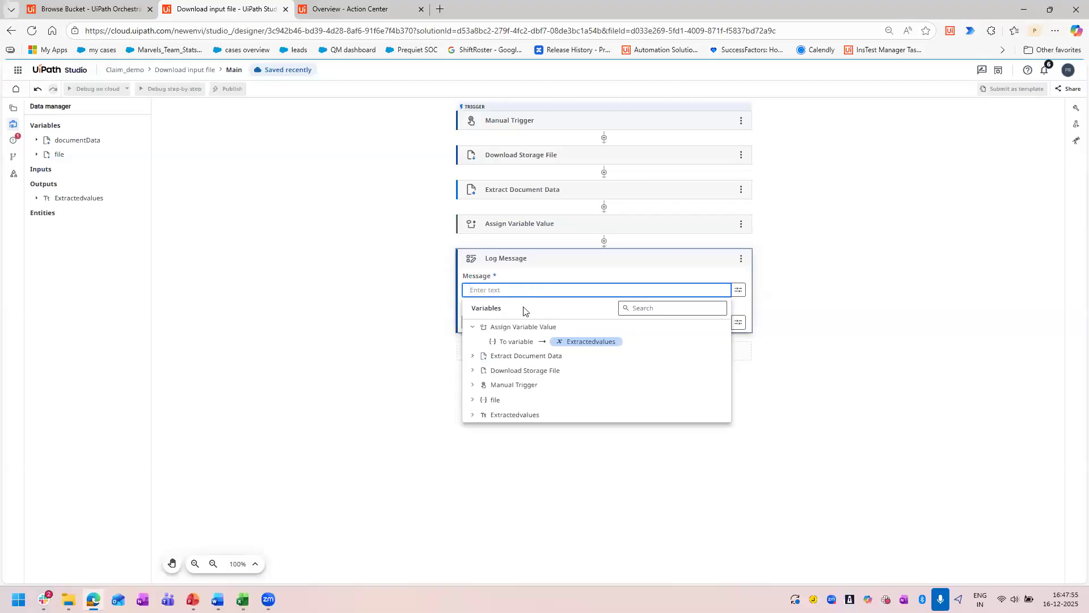
pyautogui.click(530, 342)
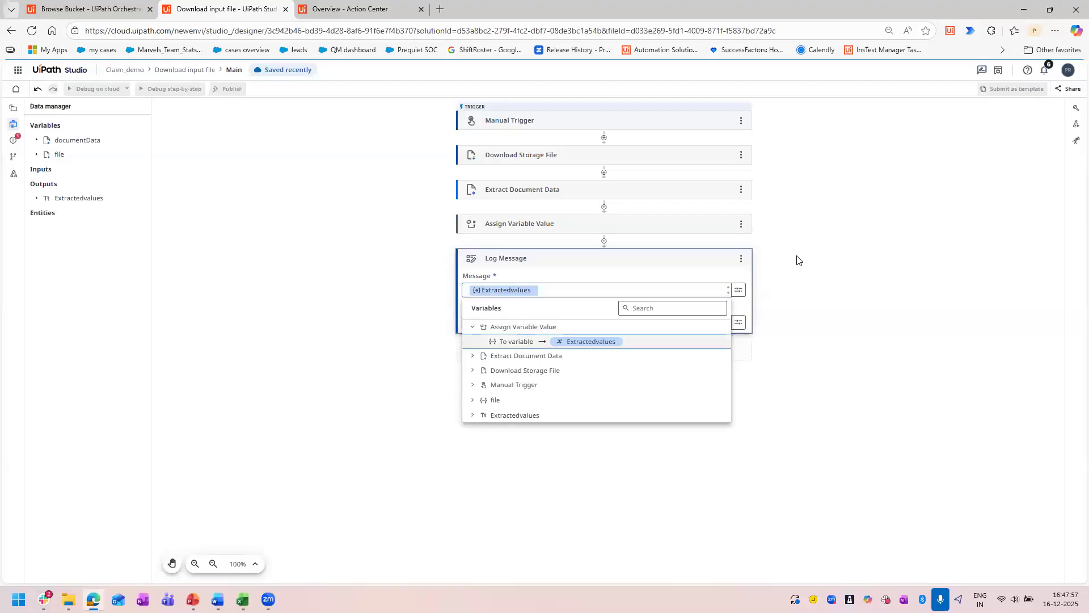
pyautogui.click(857, 275)
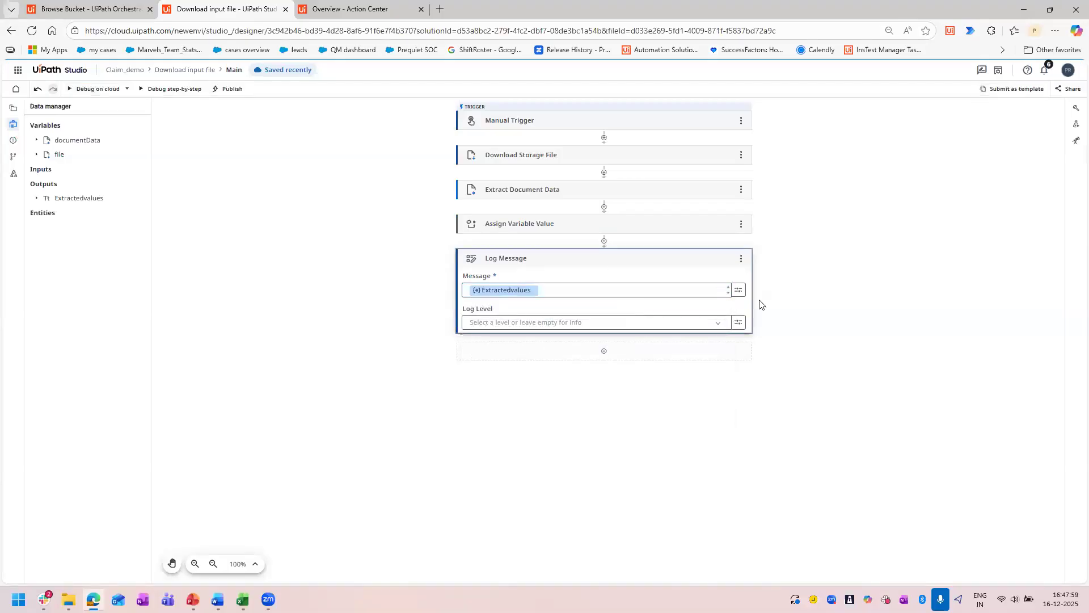
pyautogui.click(718, 322)
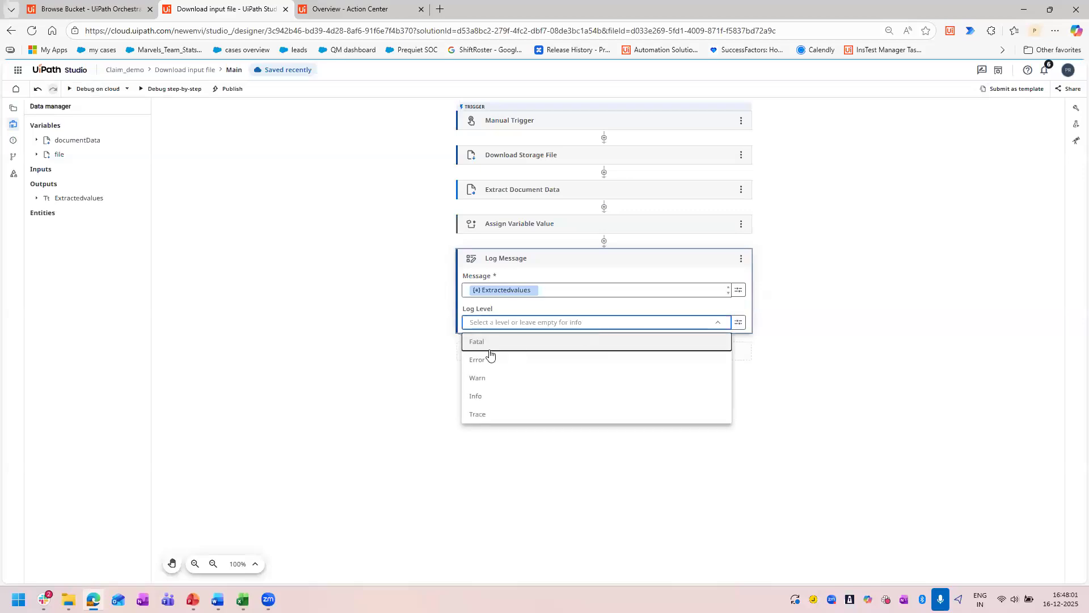
pyautogui.click(487, 396)
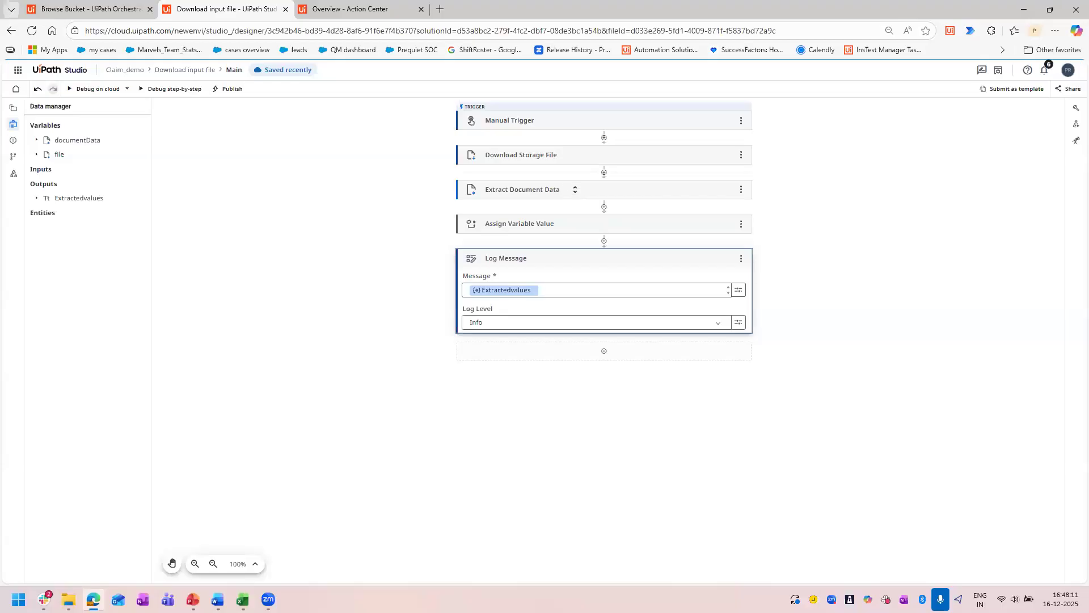
# Review the Extract Document Data and Assign Variable Value settings, and check the storage bucket used in the debug configuration.
pyautogui.click(575, 189)
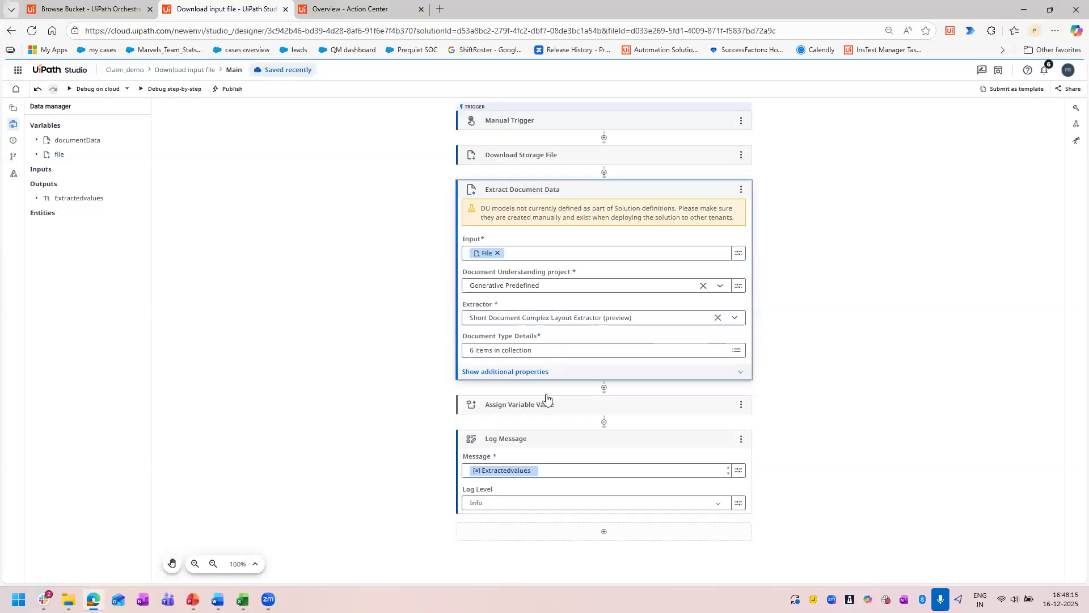
pyautogui.click(573, 407)
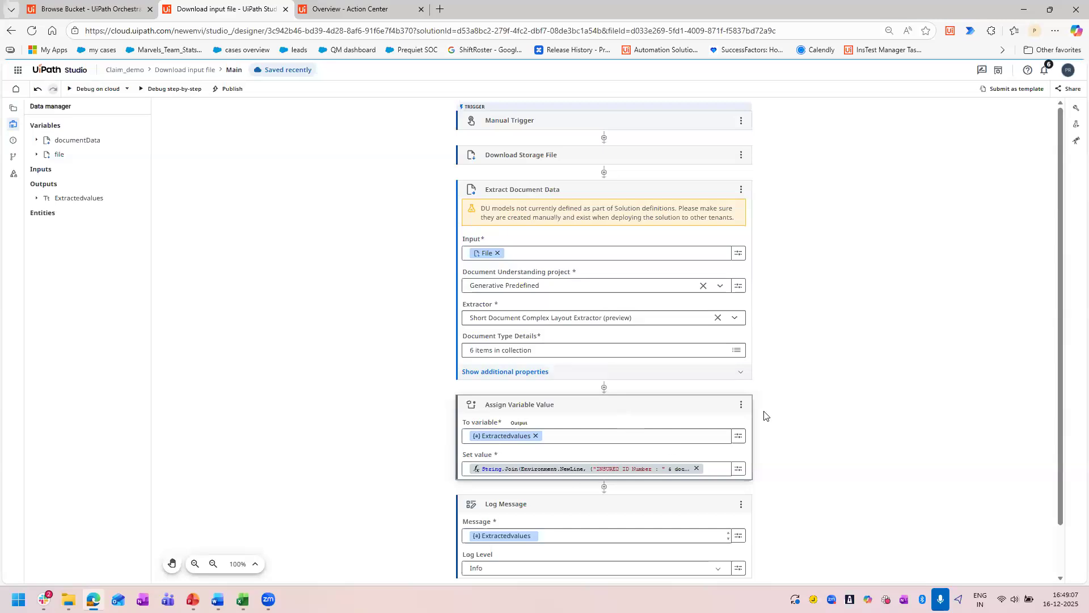
pyautogui.scroll(-1, 822, 403)
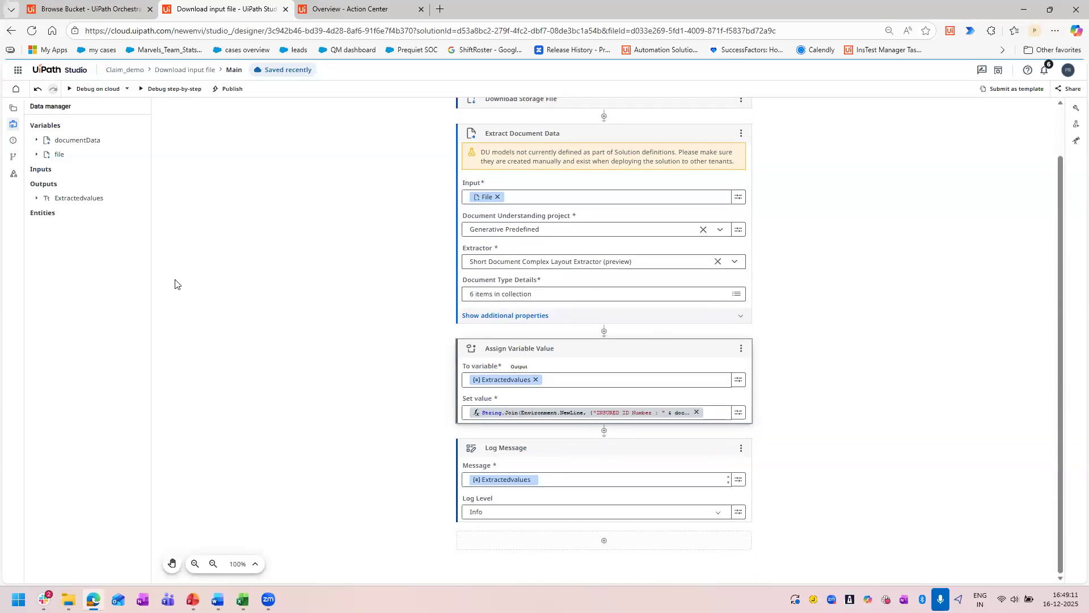
pyautogui.click(92, 90)
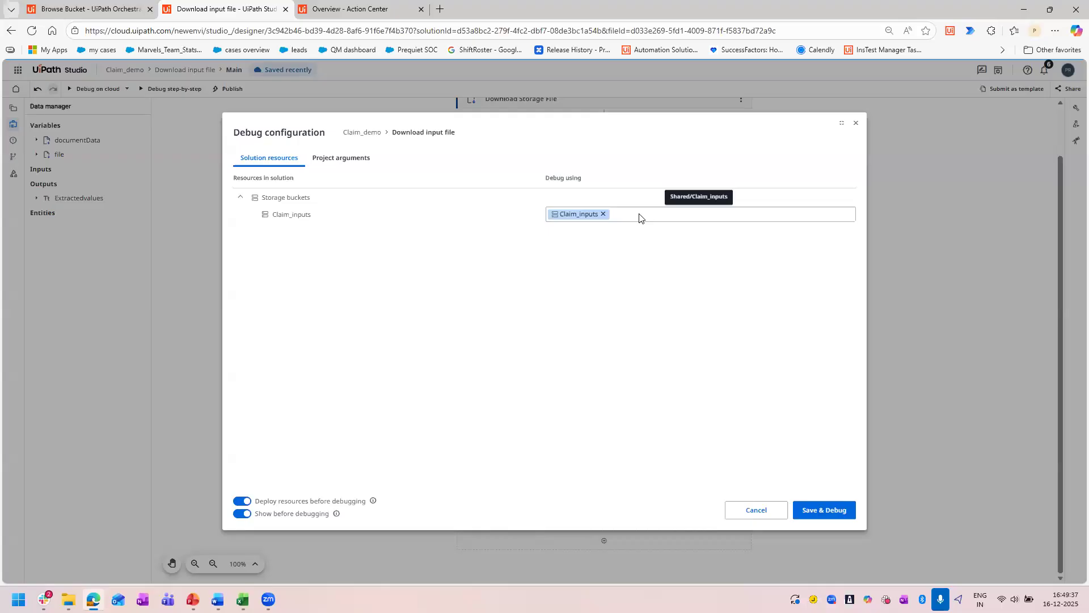
pyautogui.click(856, 123)
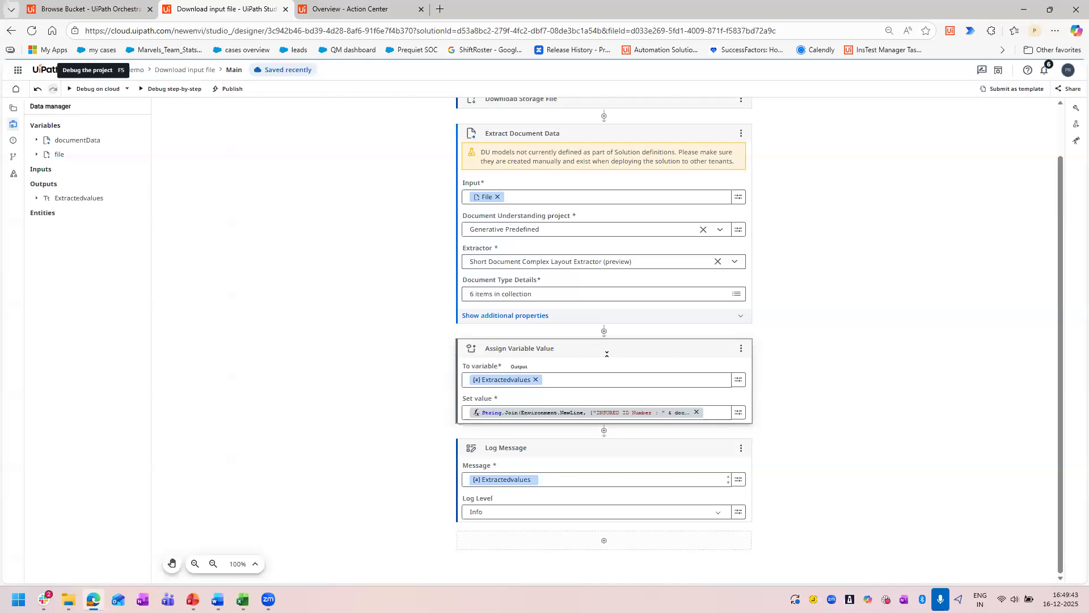
# Check the Set value String.Join expression against the VB Expression in the Agentic Claim Assistant inputs Word document, leaving it unedited.
pyautogui.click(724, 417)
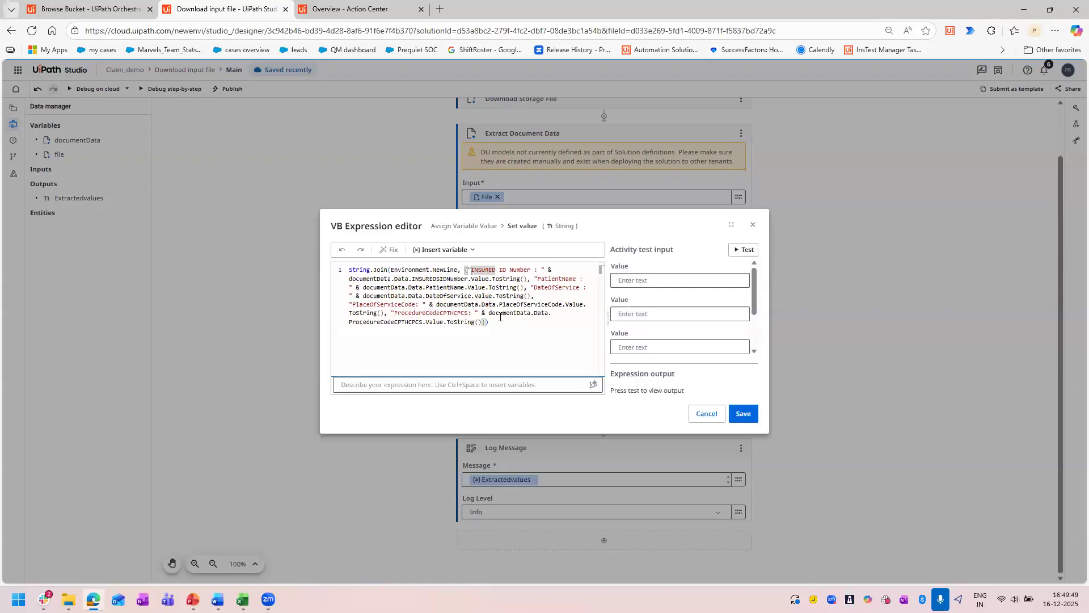
pyautogui.doubleClick(350, 279)
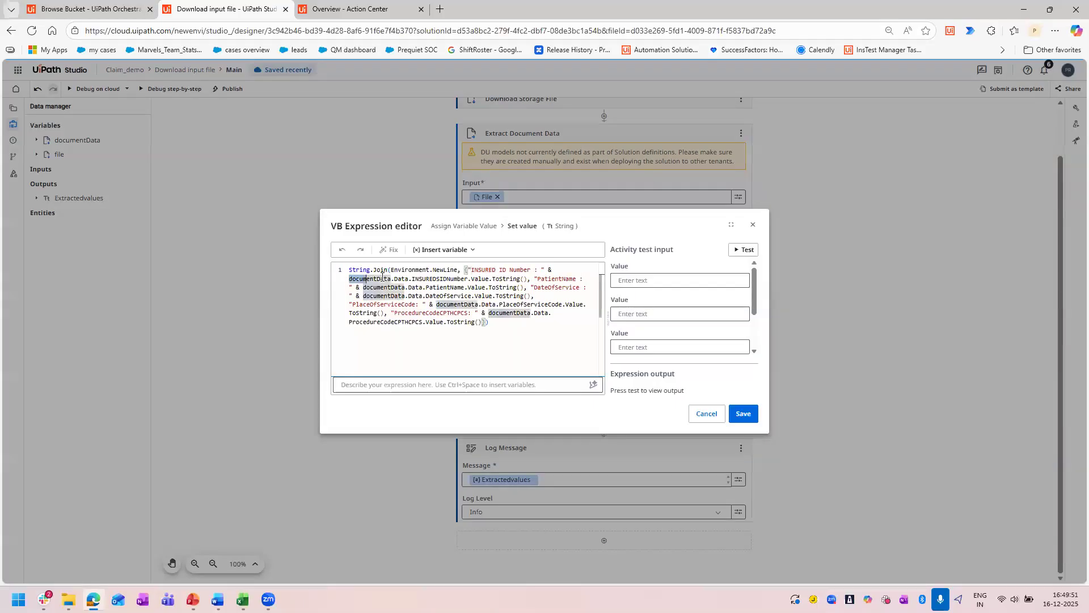
pyautogui.click(515, 333)
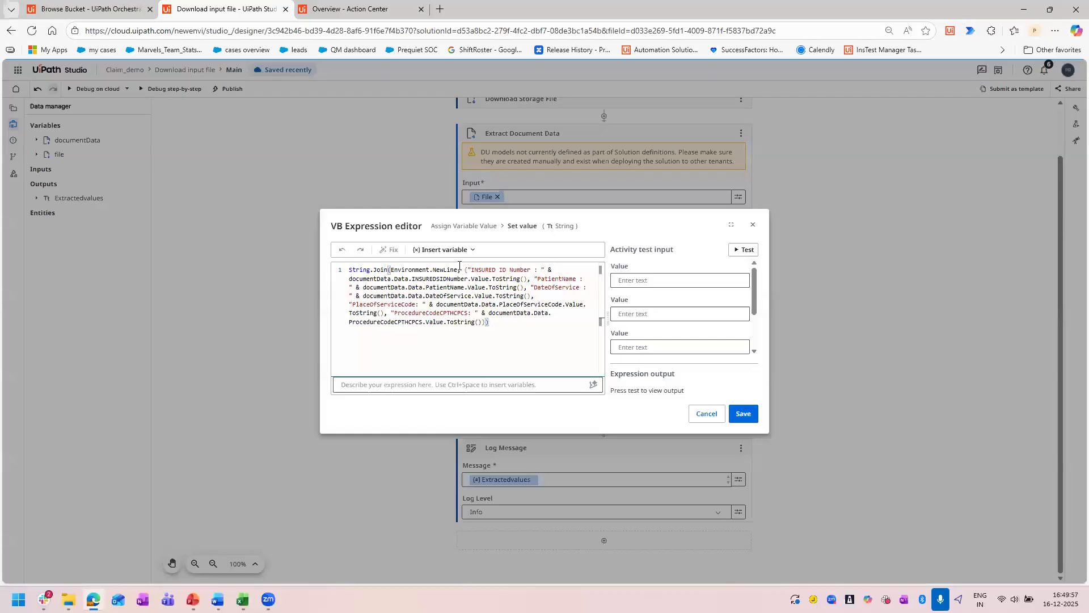
pyautogui.moveTo(464, 270); pyautogui.dragTo(430, 270)
pyautogui.hotkey('alt', 'Tab')
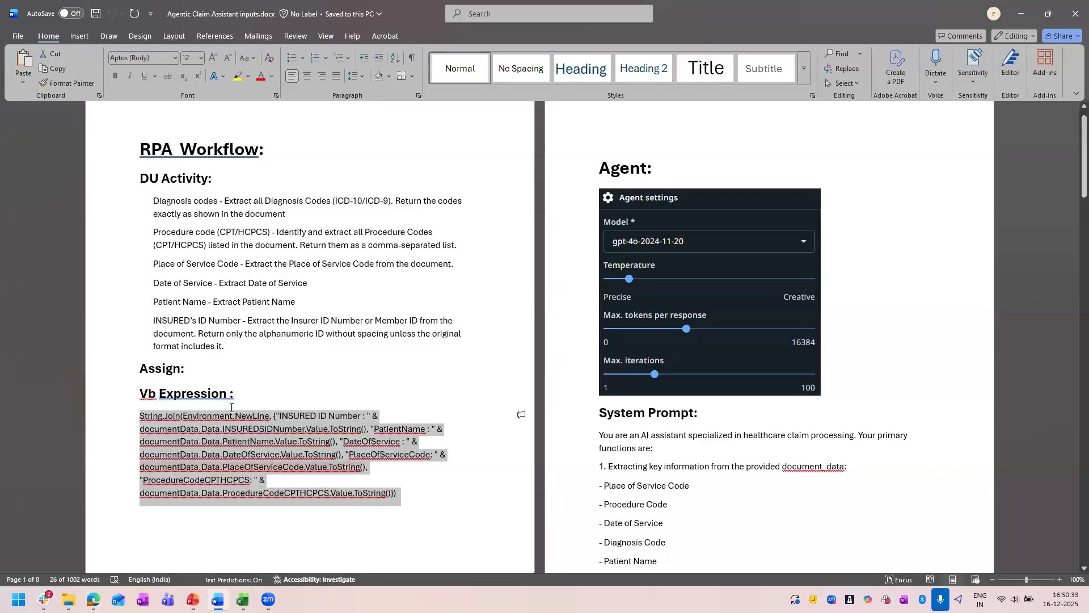
pyautogui.click(436, 508)
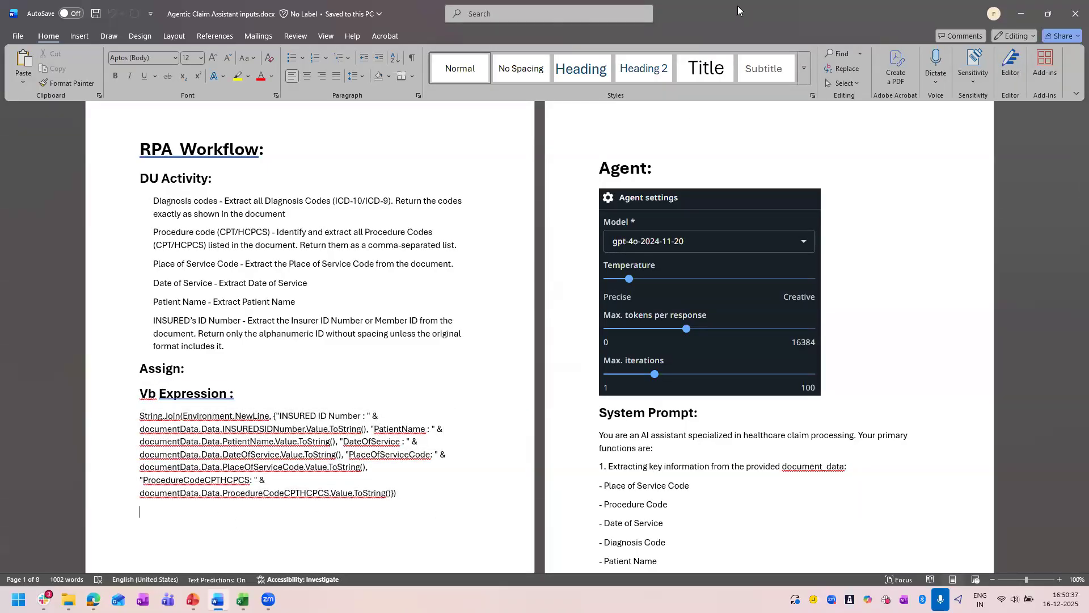
pyautogui.hotkey('alt', 'Tab')
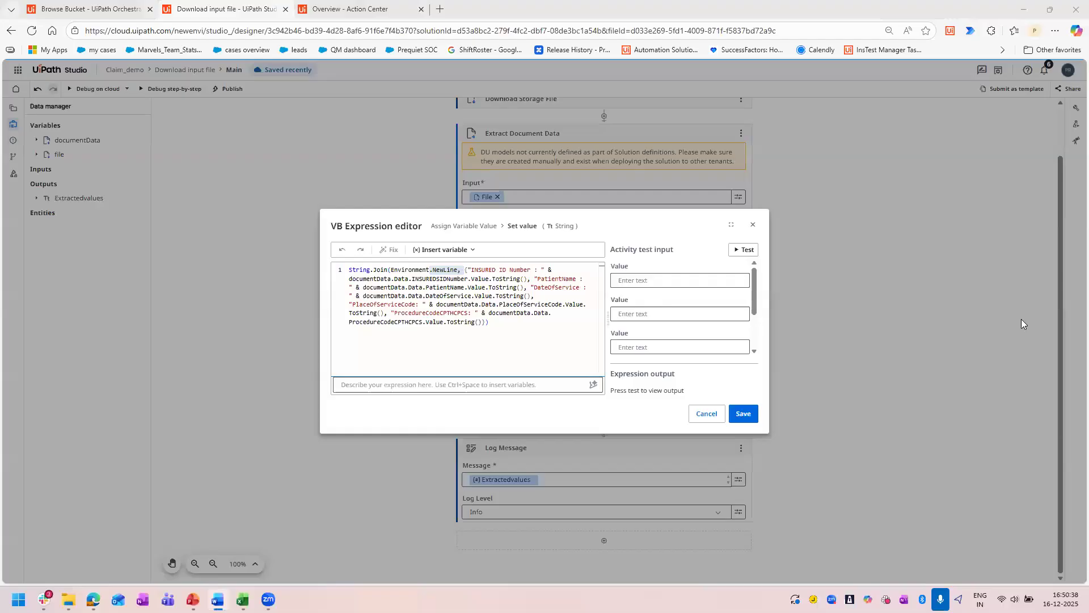
pyautogui.click(745, 227)
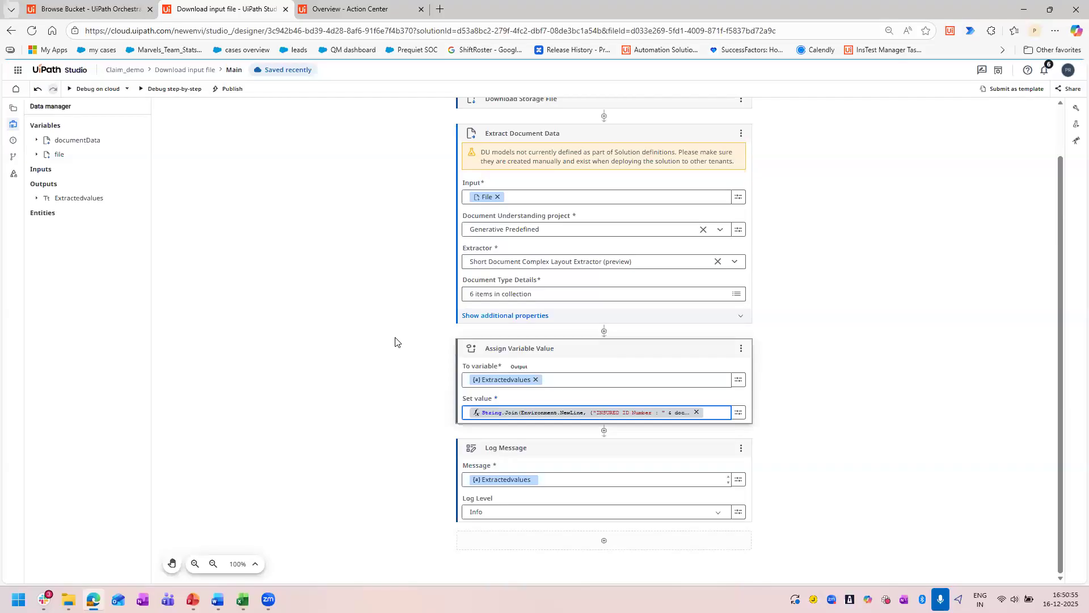
# Switch to Orchestrator and examine the files stored in the Claim_assist storage bucket.
pyautogui.click(83, 8)
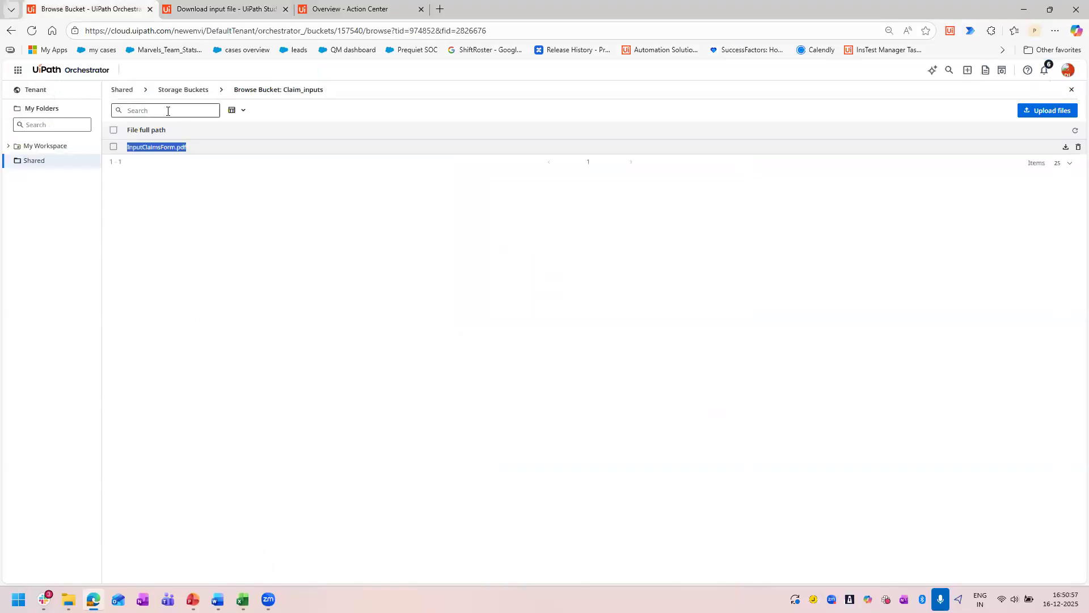
pyautogui.click(177, 91)
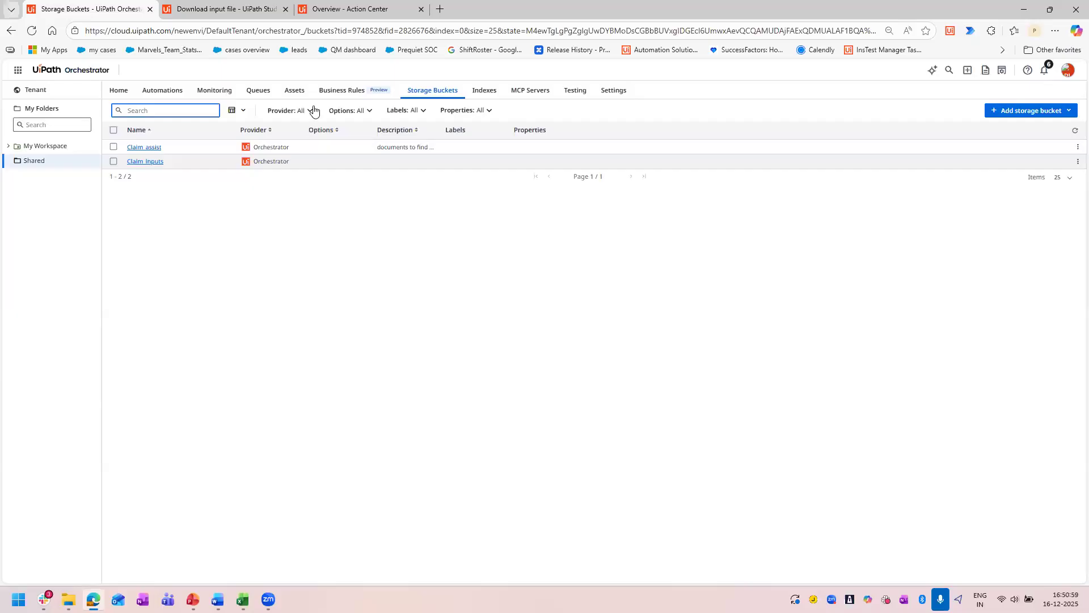
pyautogui.click(135, 149)
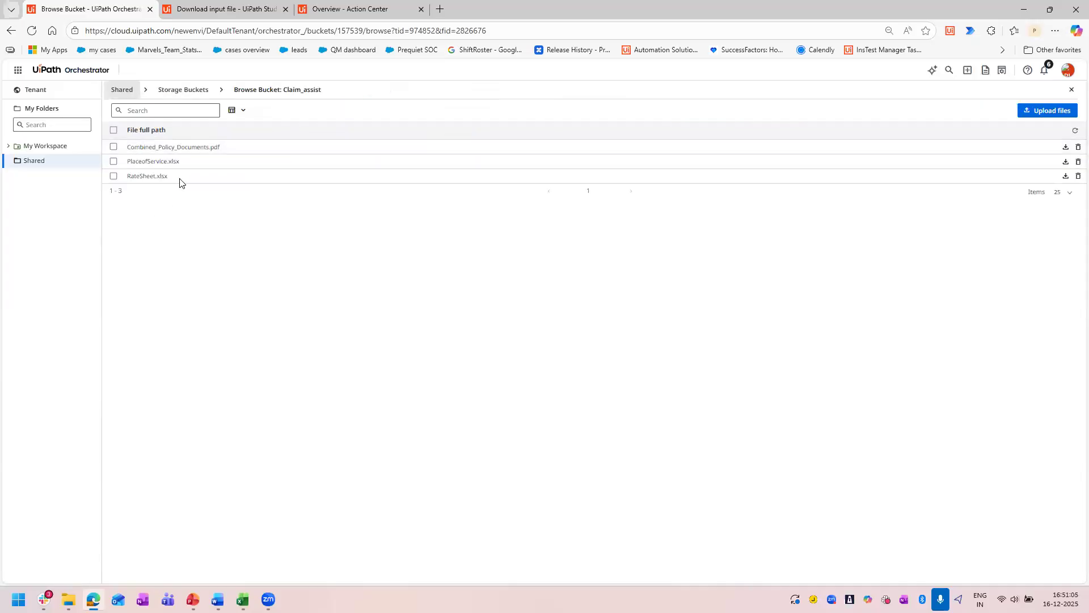
pyautogui.moveTo(151, 183); pyautogui.dragTo(114, 180)
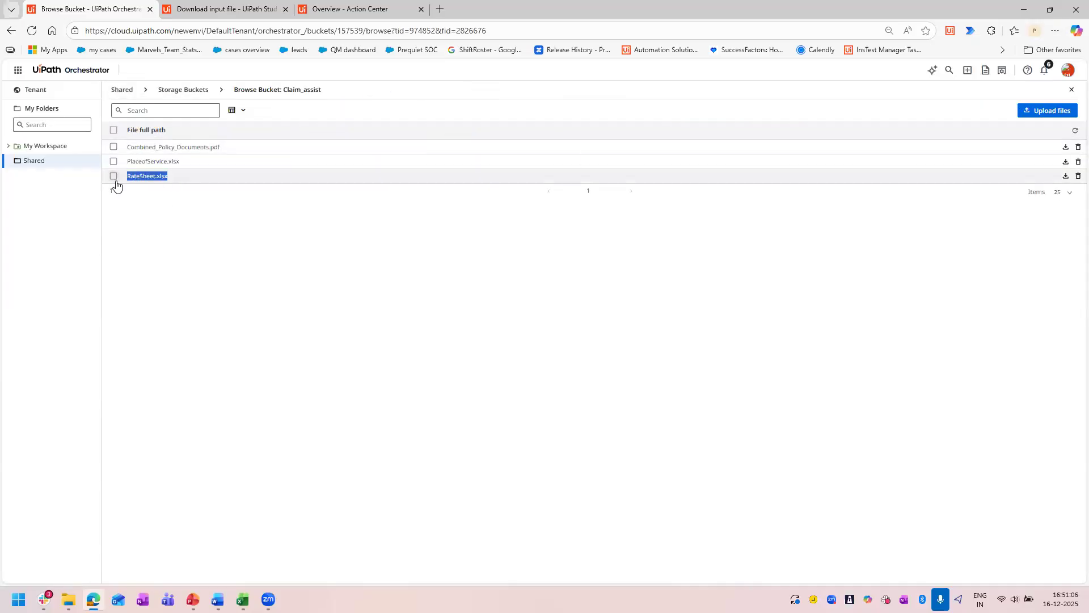
pyautogui.doubleClick(169, 162)
pyautogui.moveTo(237, 150); pyautogui.dragTo(126, 147)
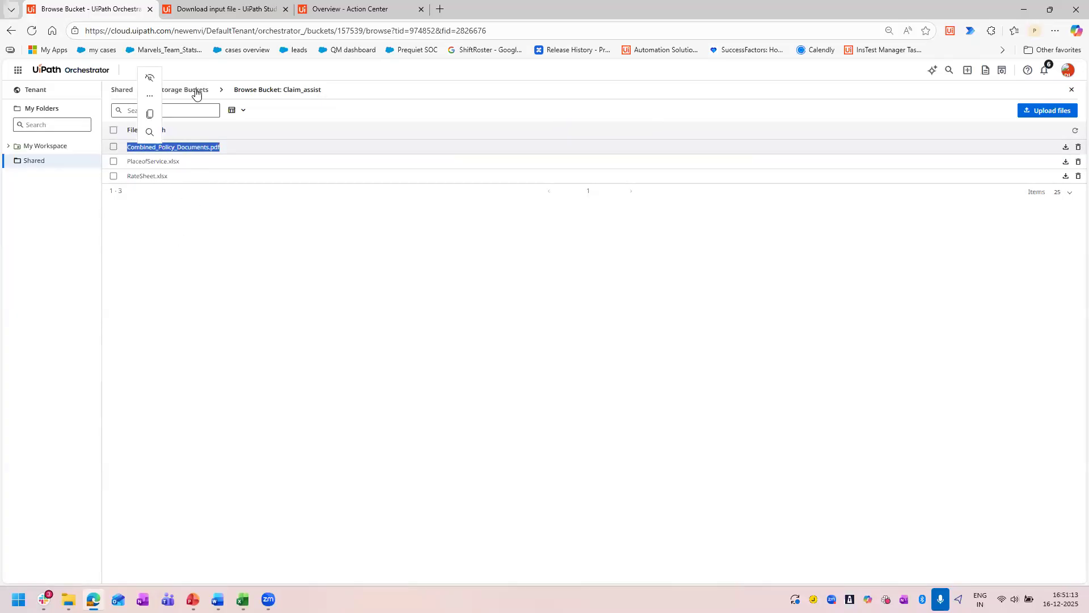
# Examine the file in the Claim_inputs storage bucket and return to the list of storage buckets.
pyautogui.click(195, 91)
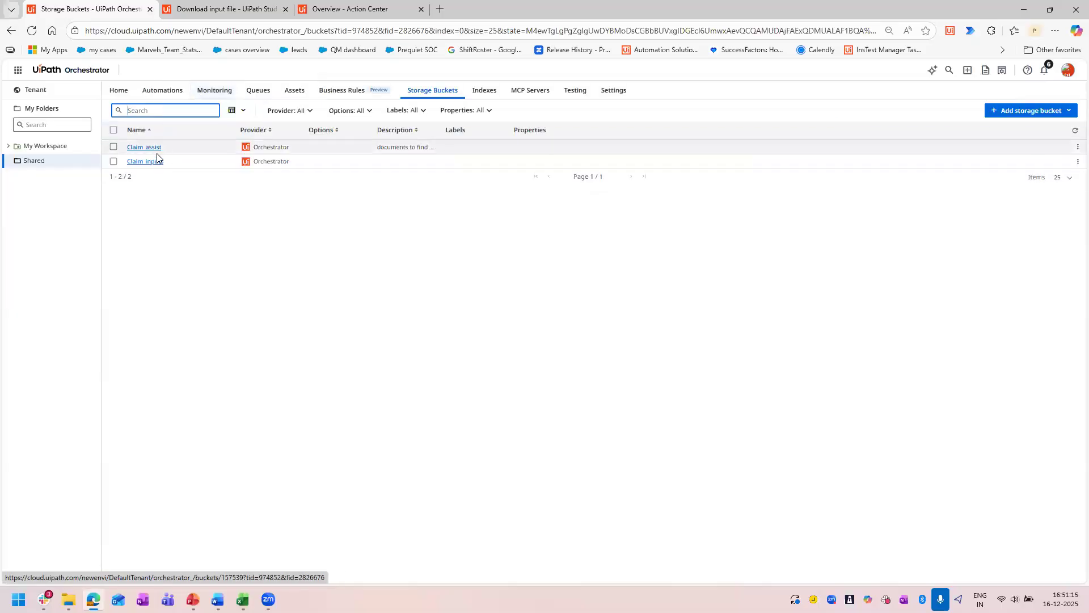
pyautogui.click(149, 164)
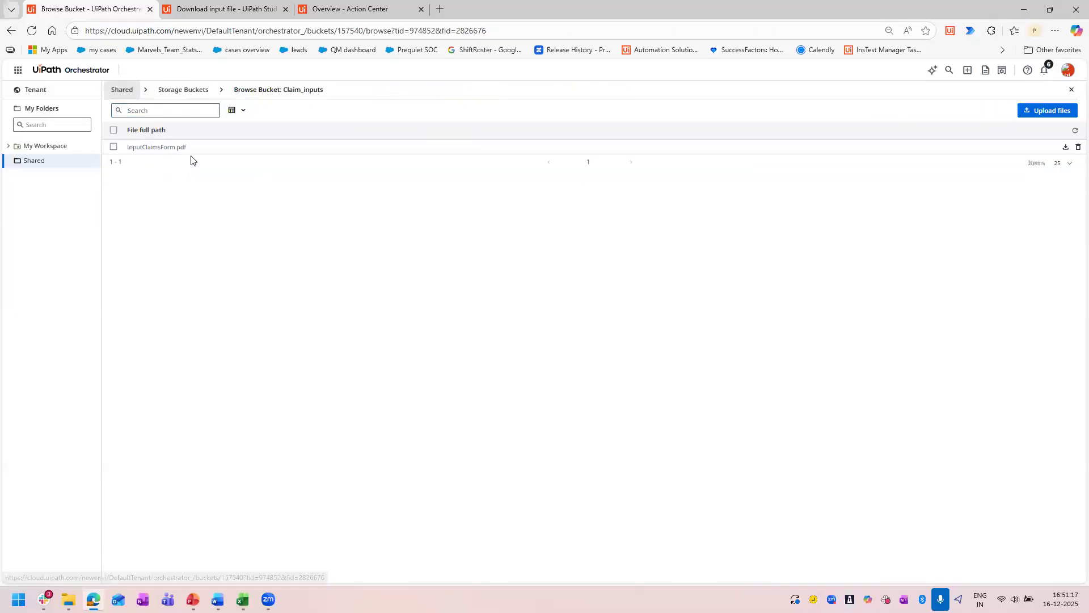
pyautogui.moveTo(187, 147); pyautogui.dragTo(127, 151)
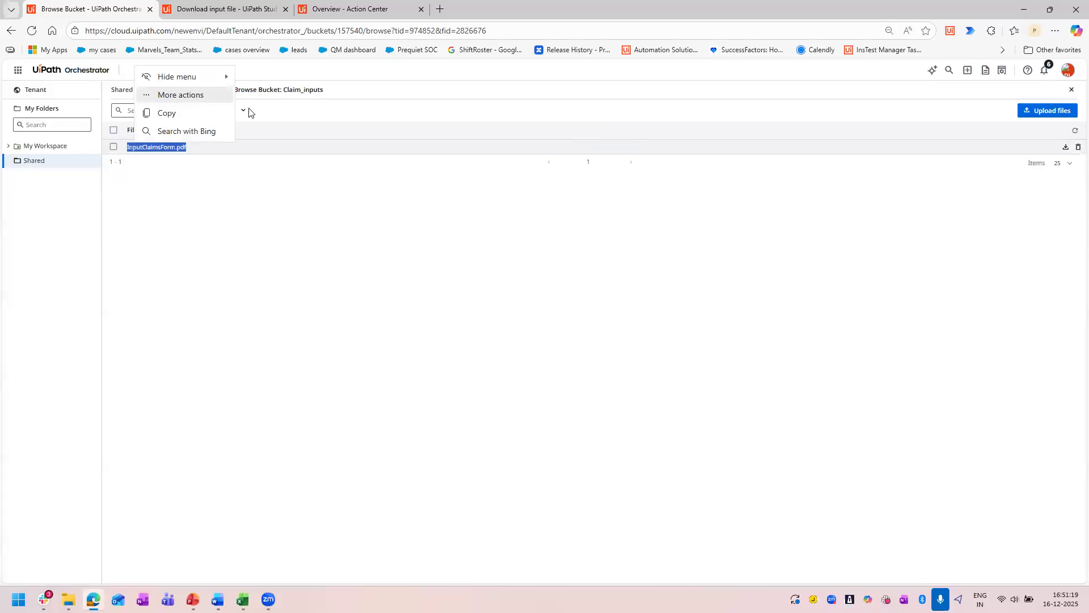
pyautogui.click(288, 259)
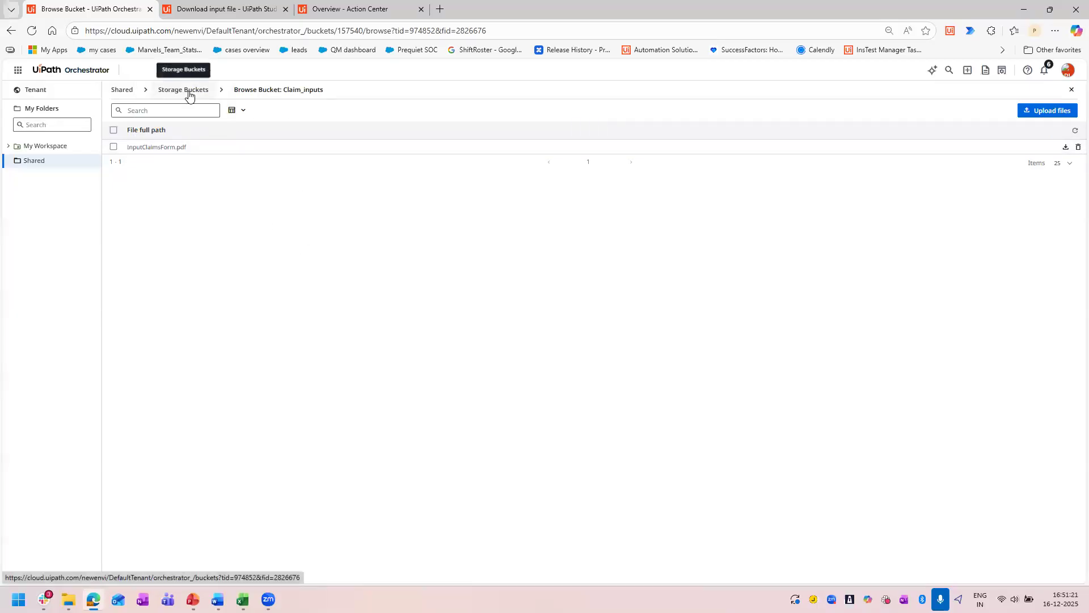
pyautogui.click(189, 92)
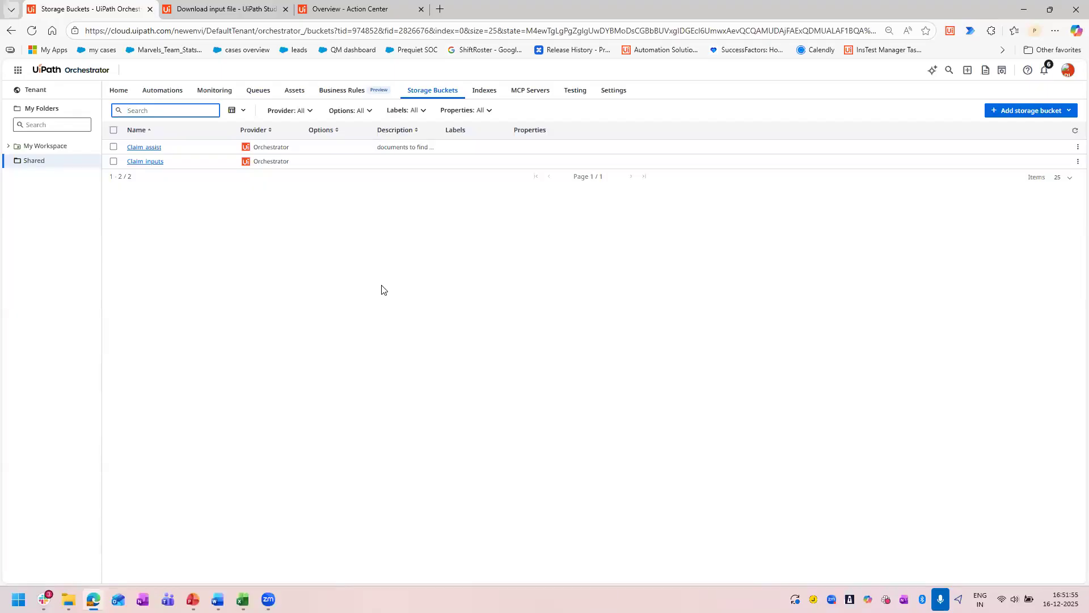
# Switch from the Orchestrator storage buckets back to the Download input file workflow in UiPath Studio.
pyautogui.moveTo(94, 600)
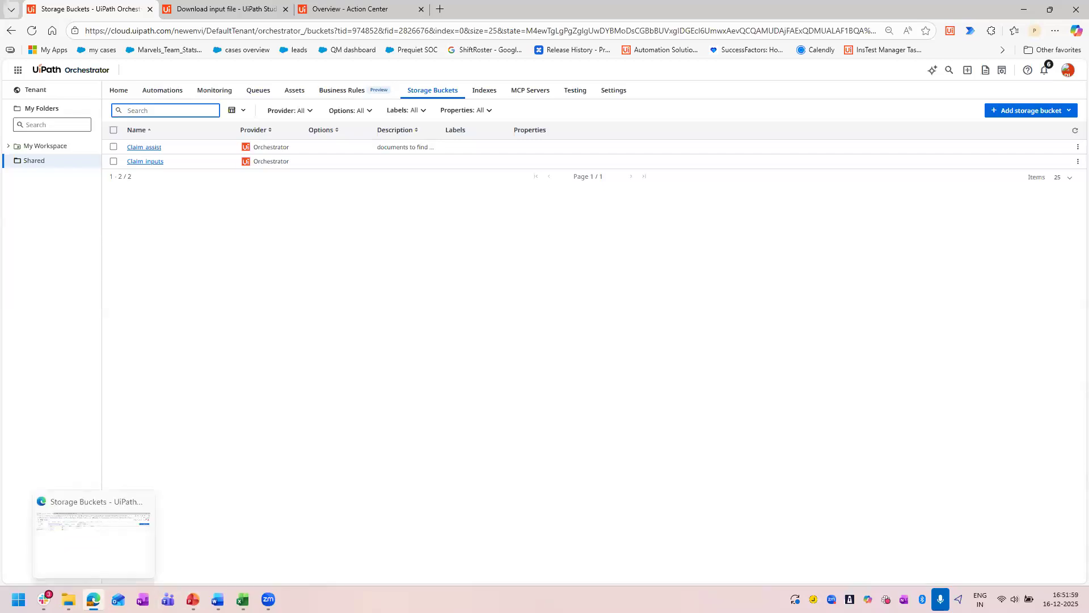
pyautogui.click(93, 600)
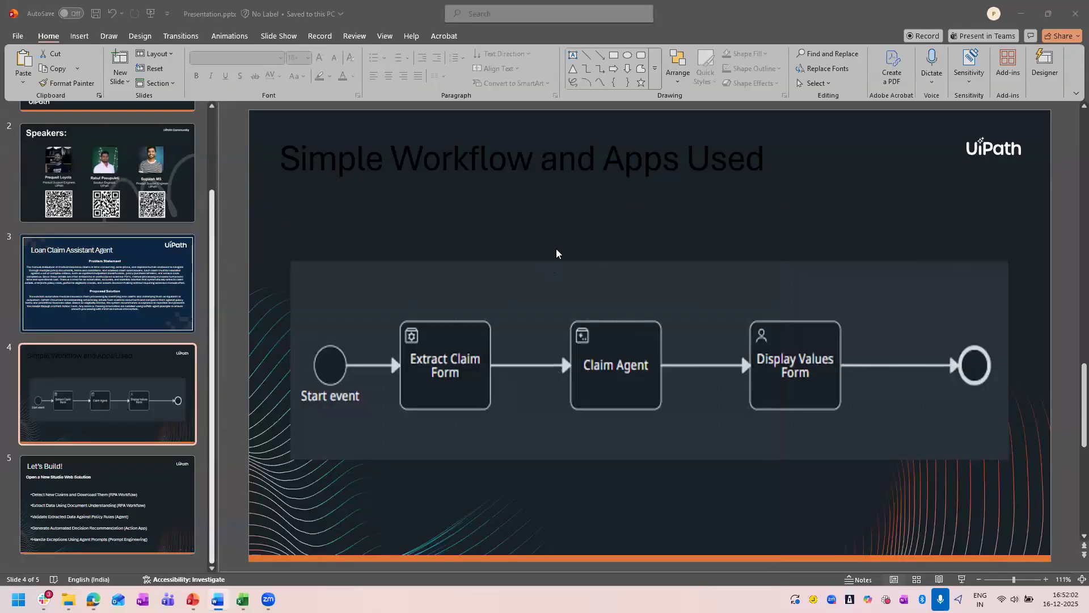
pyautogui.hotkey('alt', 'Tab')
pyautogui.click(242, 4)
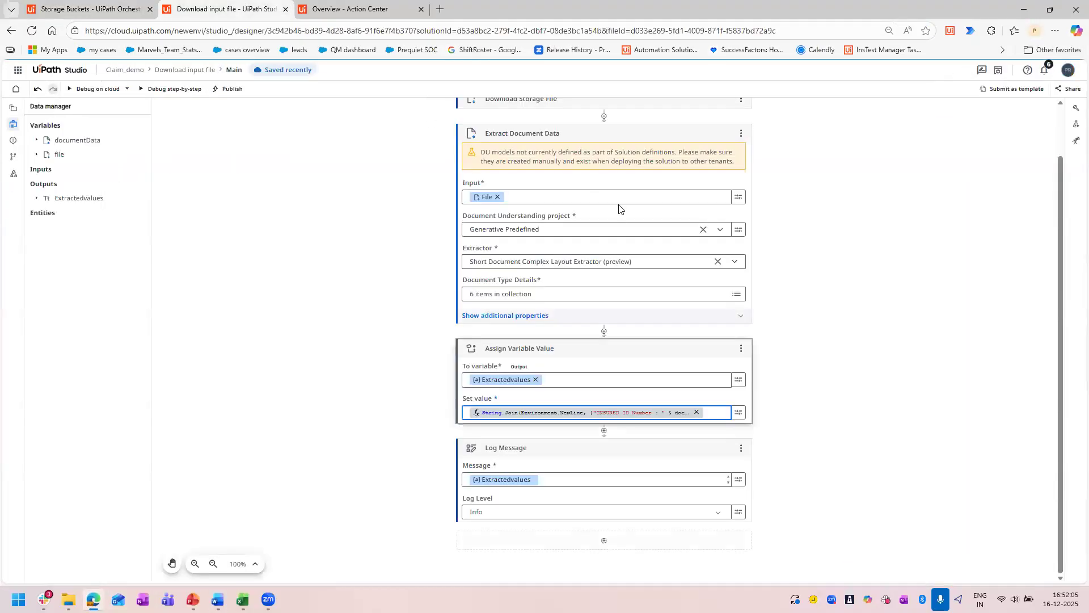
# Search the activities available after Log Message for "try" and browse the activity categories, without adding any activity.
pyautogui.click(604, 542)
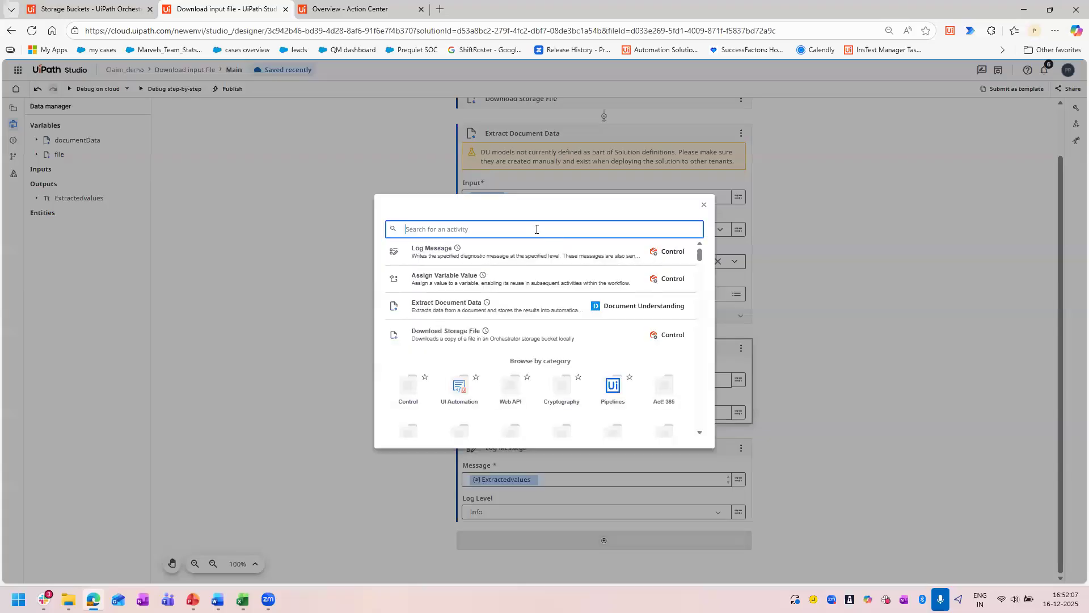
pyautogui.write('try')
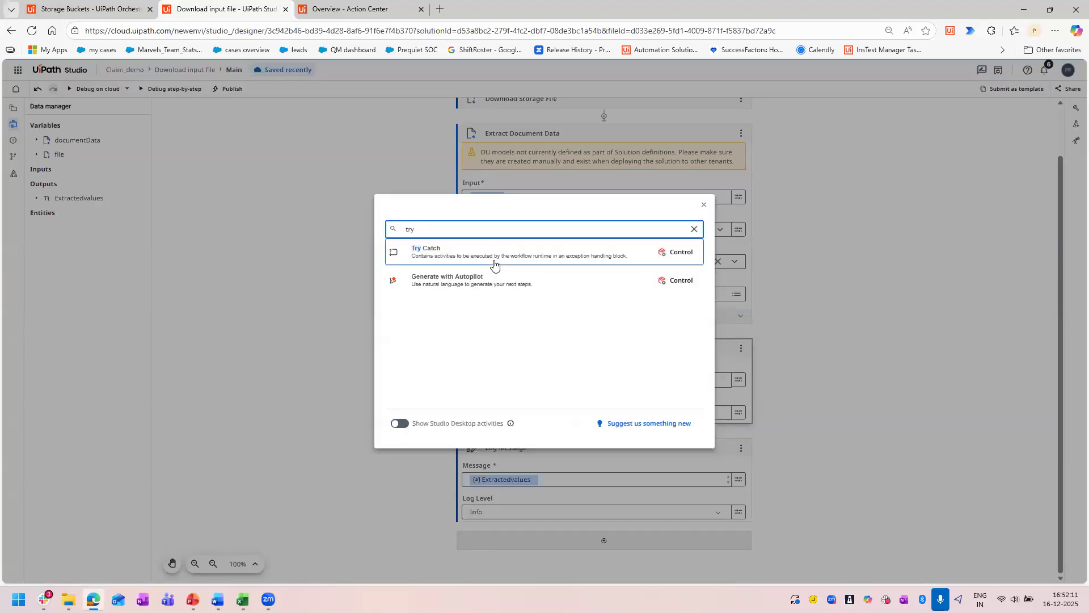
pyautogui.press('BackSpace')
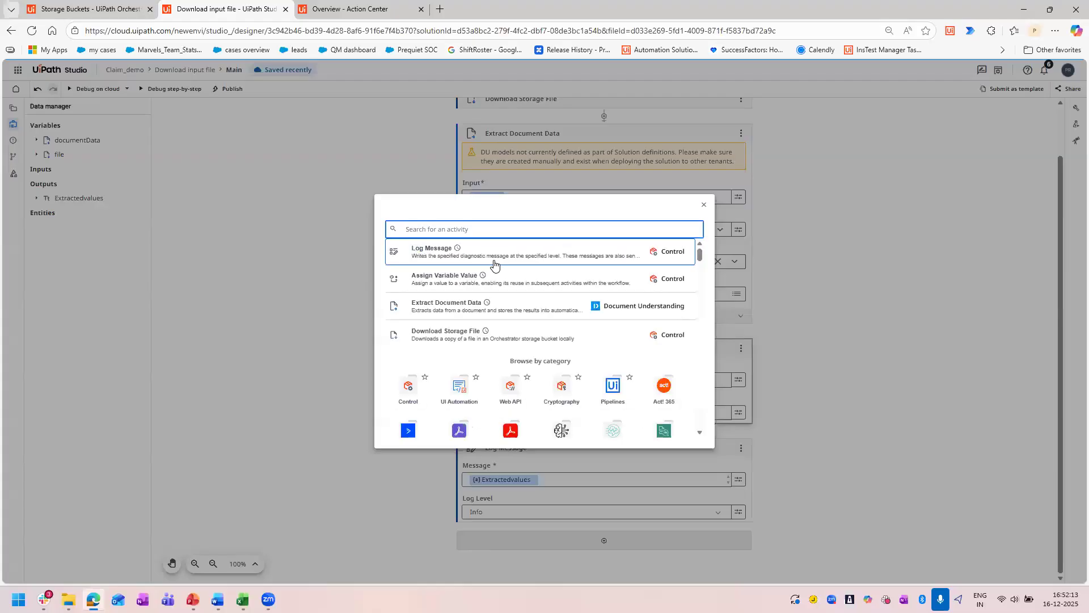
pyautogui.scroll(-3, 528, 291)
pyautogui.scroll(-3, 532, 292)
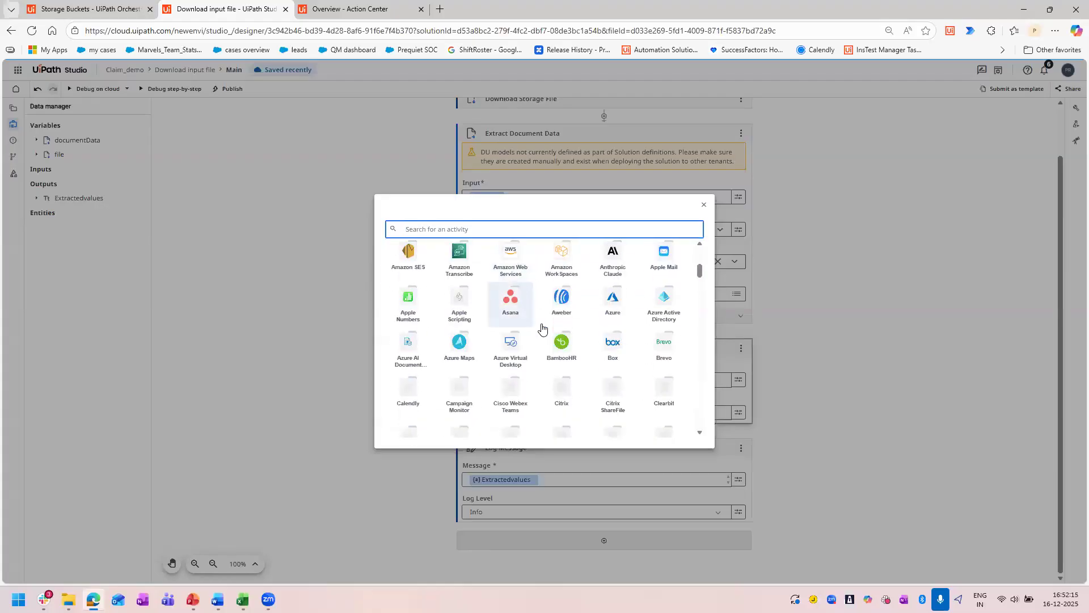
pyautogui.scroll(-8, 544, 363)
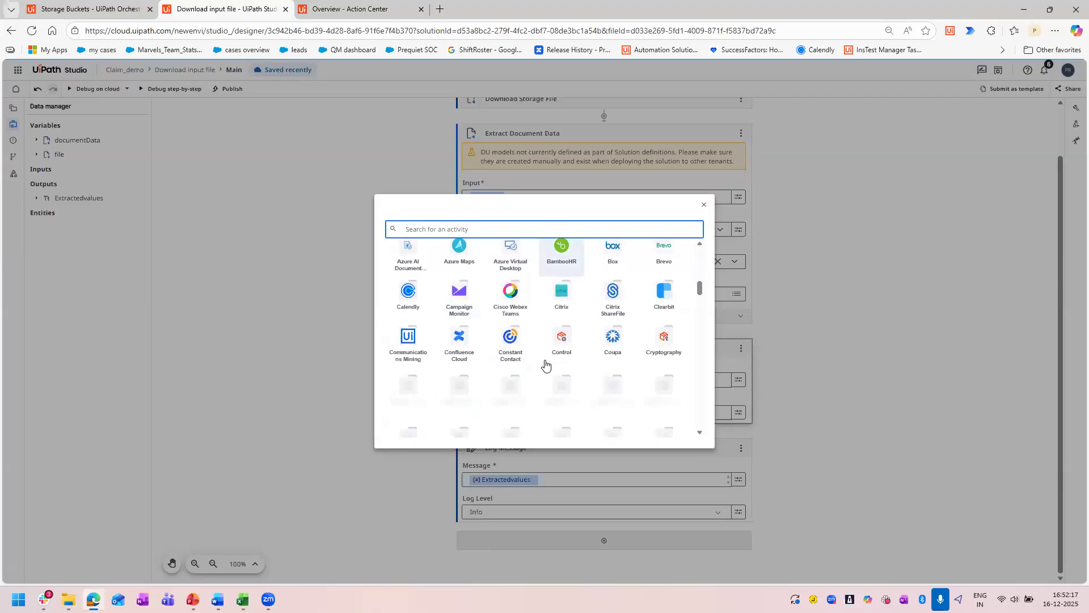
pyautogui.scroll(15, 531, 328)
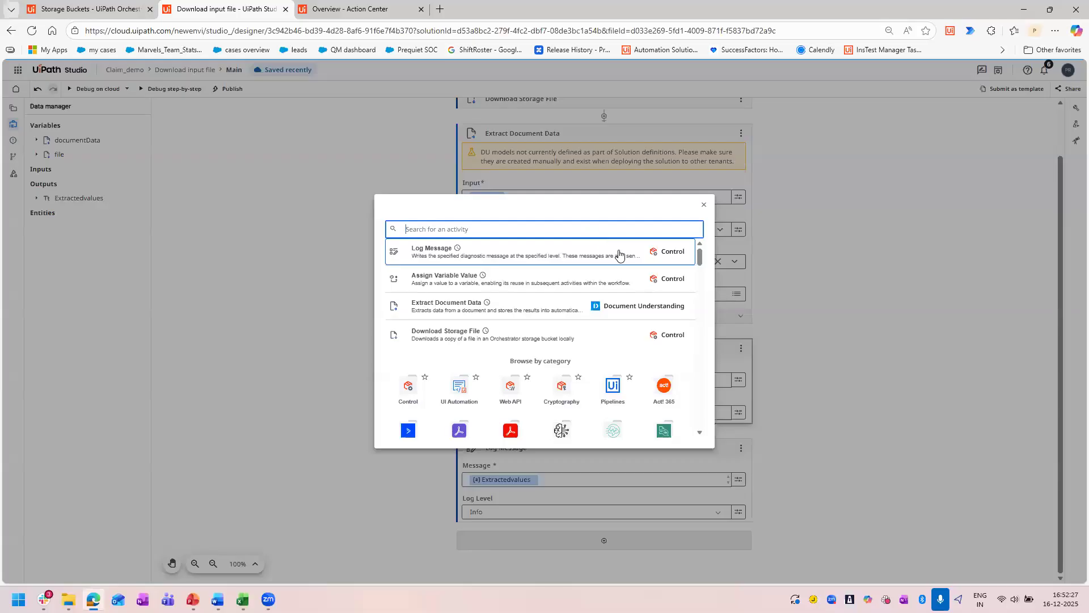
pyautogui.click(704, 205)
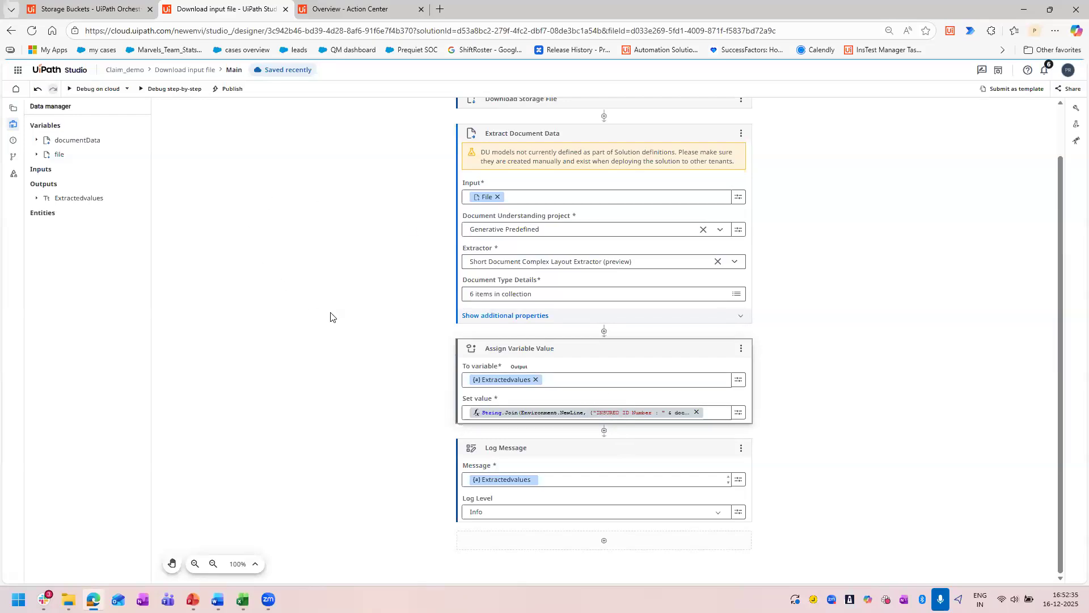
pyautogui.scroll(1, 395, 321)
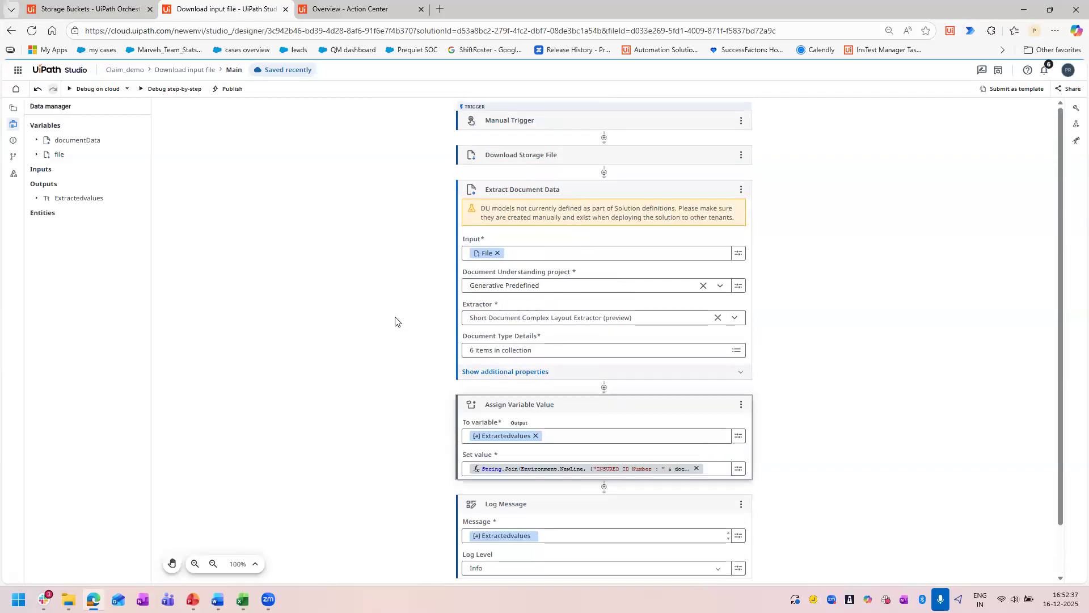
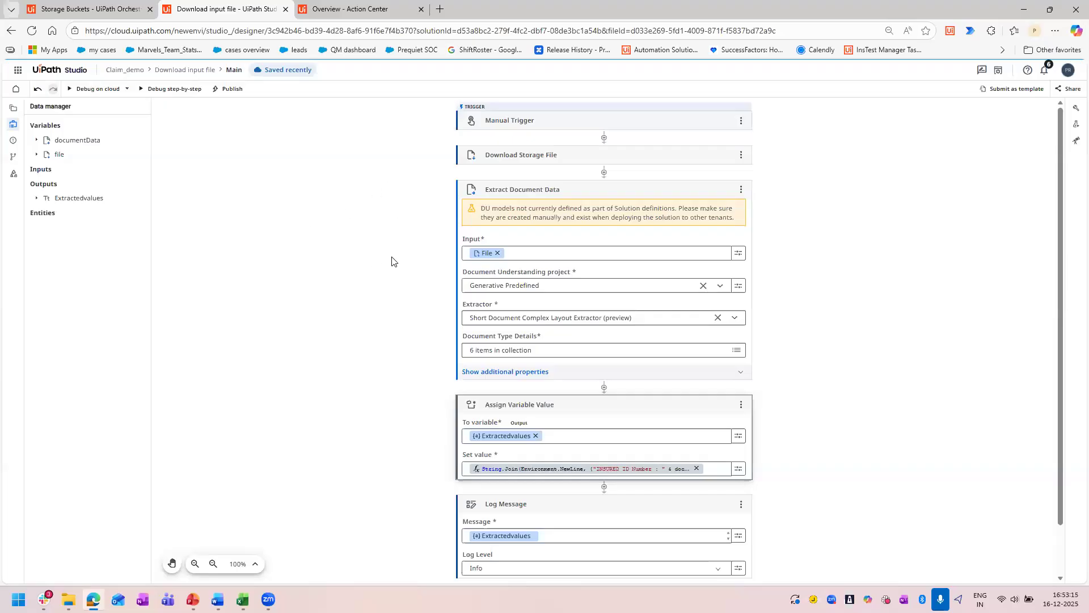
# Review the Document Understanding project and extractor choices available in Extract Document Data, keeping the current selections.
pyautogui.click(583, 193)
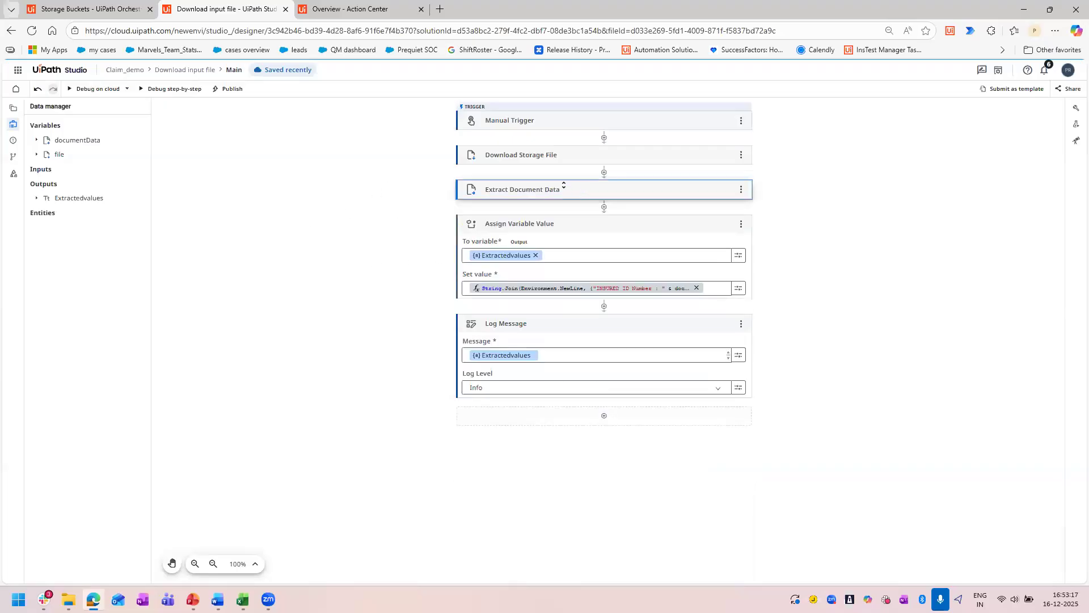
pyautogui.click(598, 189)
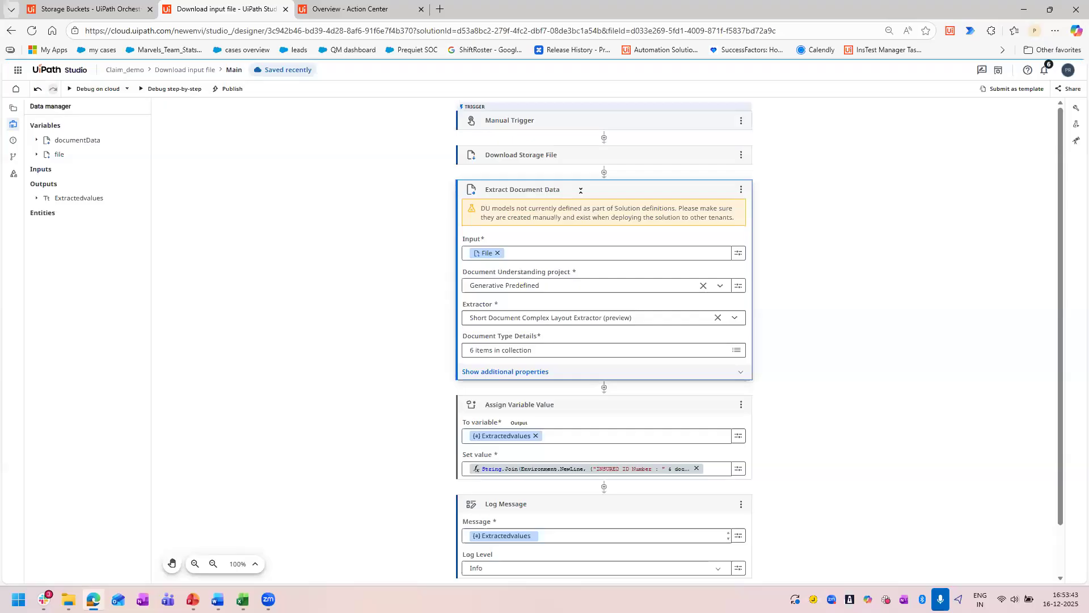
pyautogui.click(735, 319)
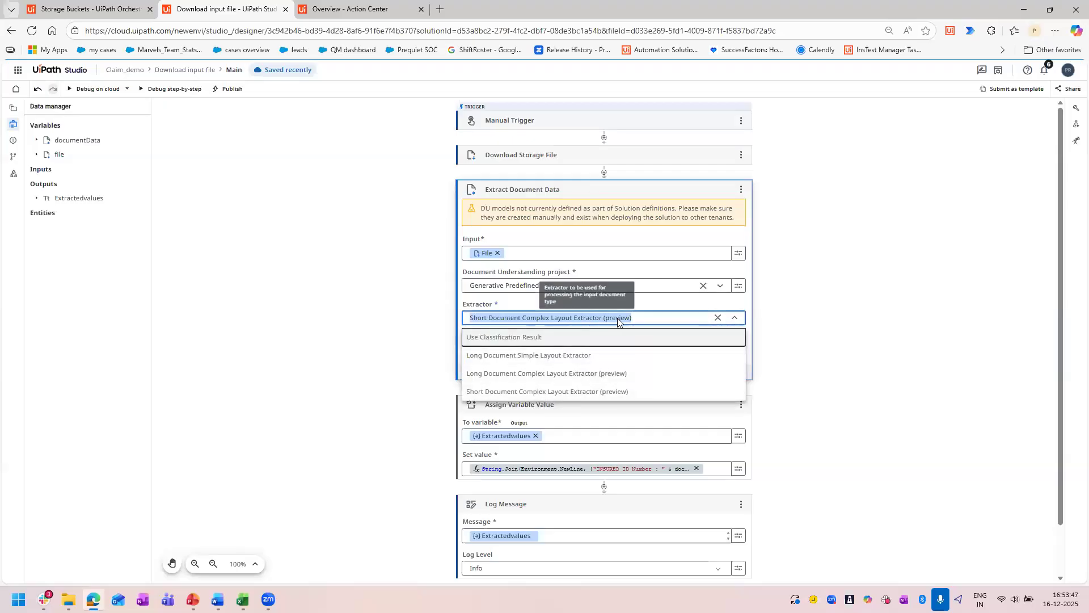
pyautogui.click(731, 288)
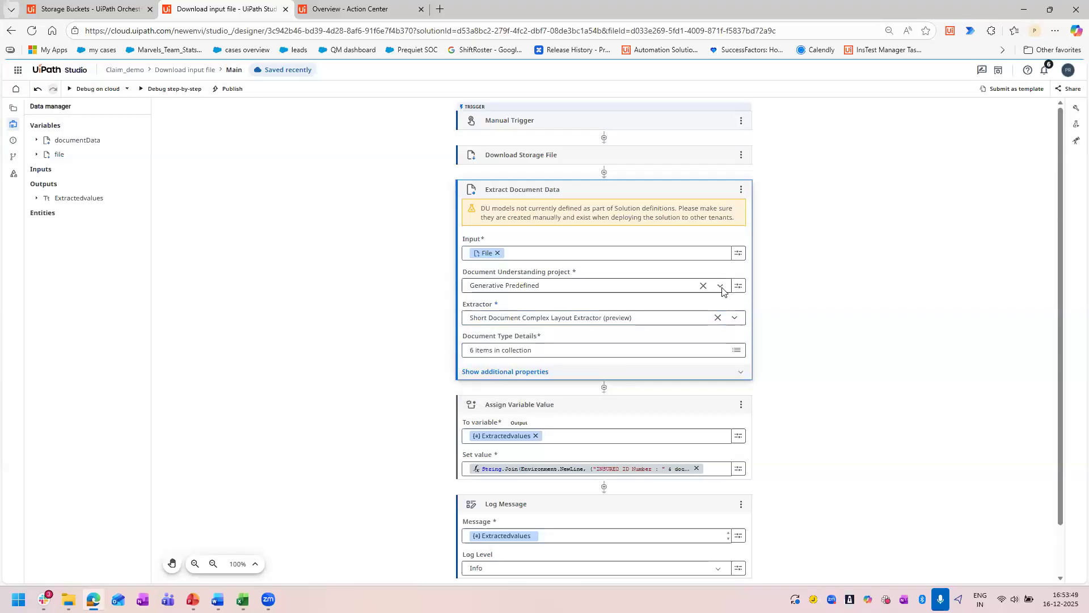
pyautogui.click(702, 284)
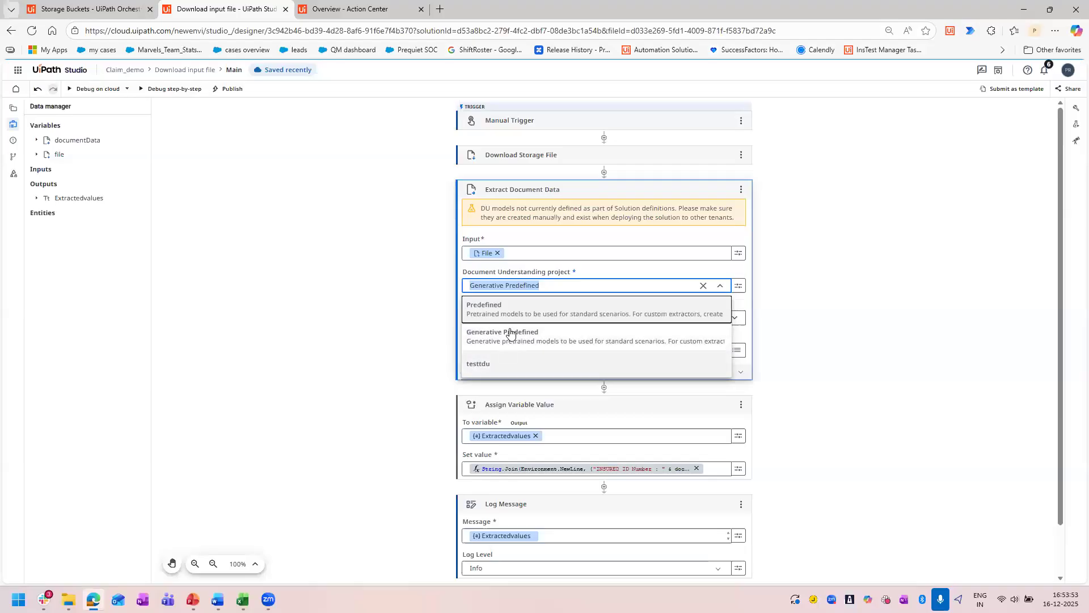
pyautogui.click(380, 366)
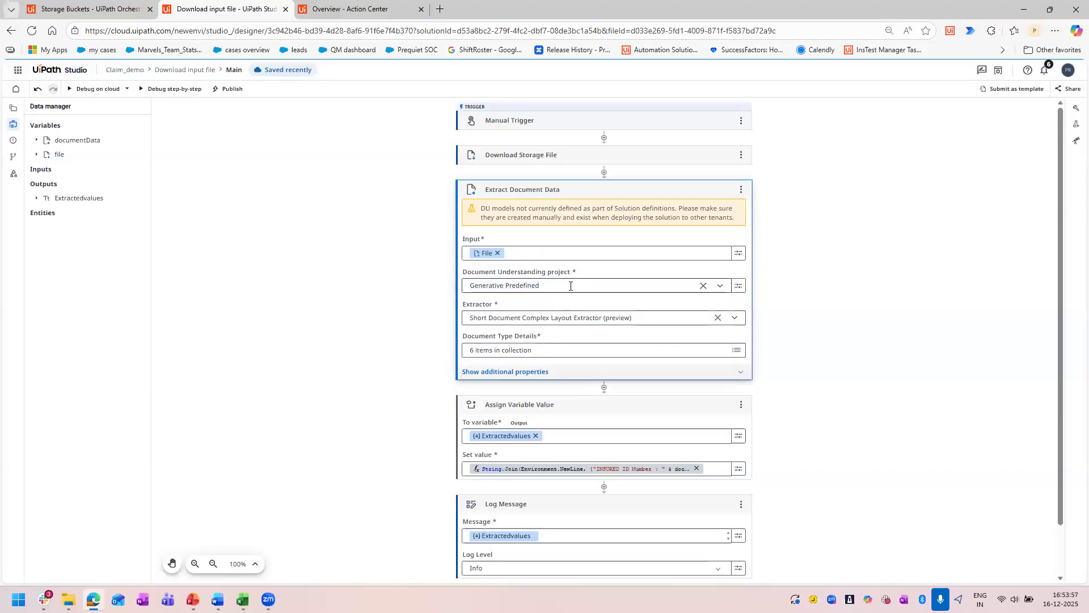
pyautogui.scroll(-1, 809, 374)
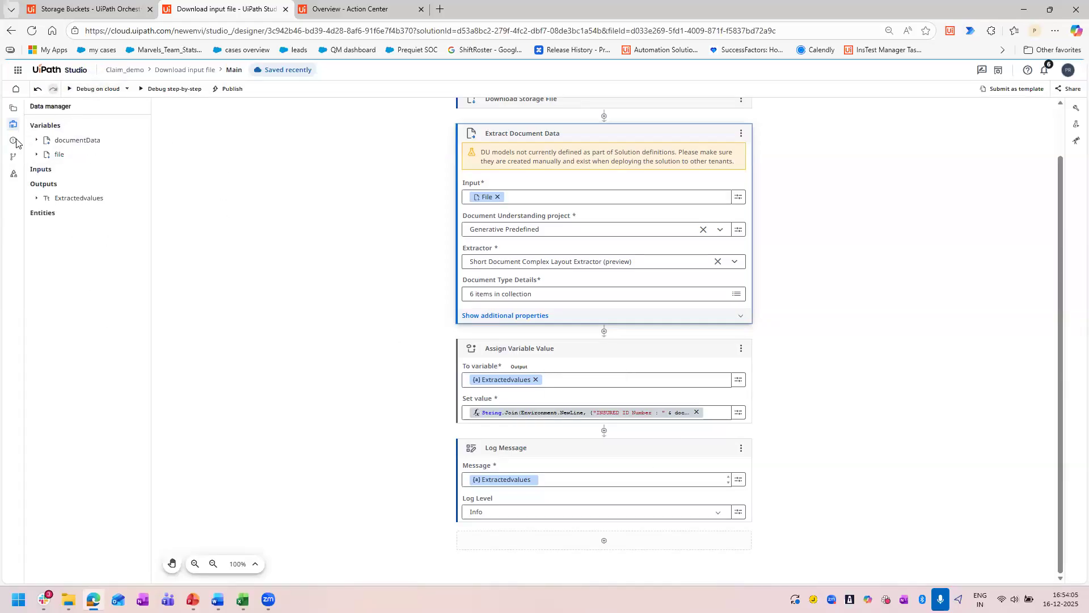
# Check the debug configuration of the Download input file workflow and close it without starting a run.
pyautogui.click(82, 94)
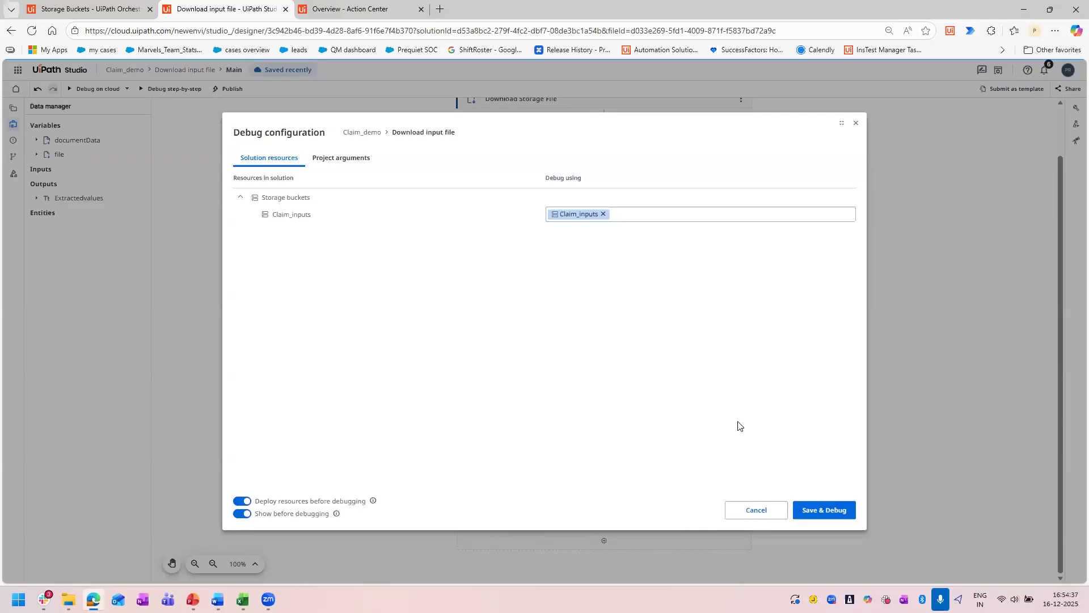
pyautogui.click(856, 124)
pyautogui.moveTo(567, 138); pyautogui.dragTo(572, 150)
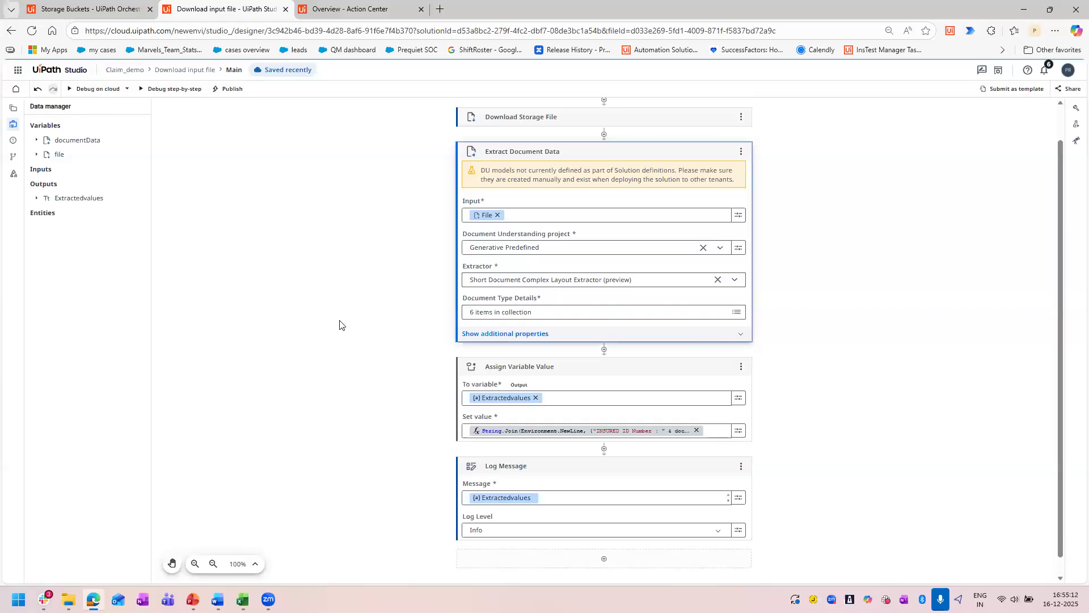
# Examine the bucket, file path and additional properties of Download Storage File, and collapse its Options section.
pyautogui.scroll(1, 404, 307)
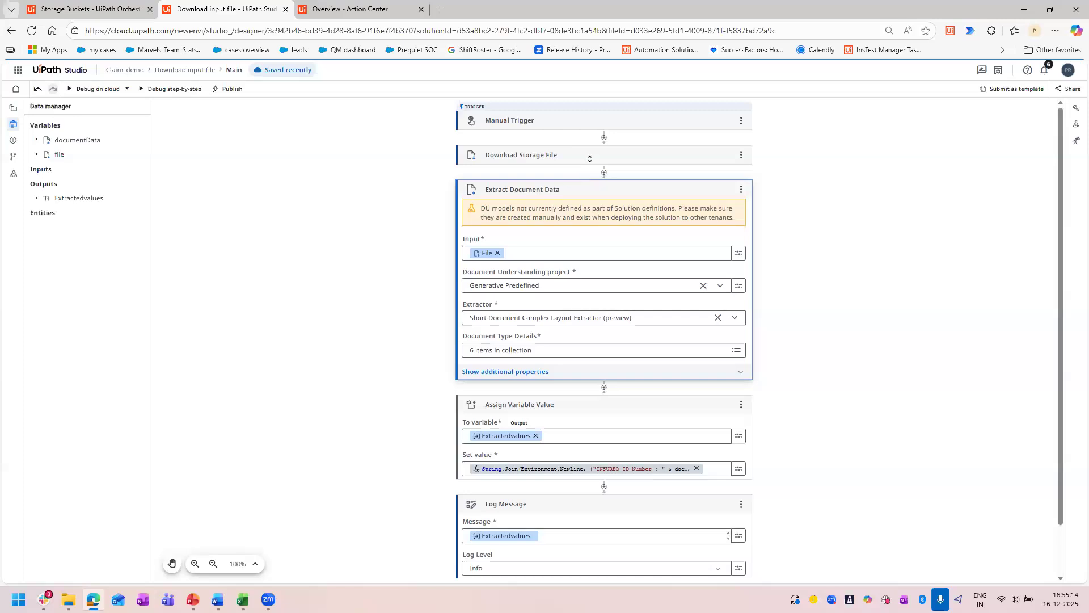
pyautogui.click(591, 156)
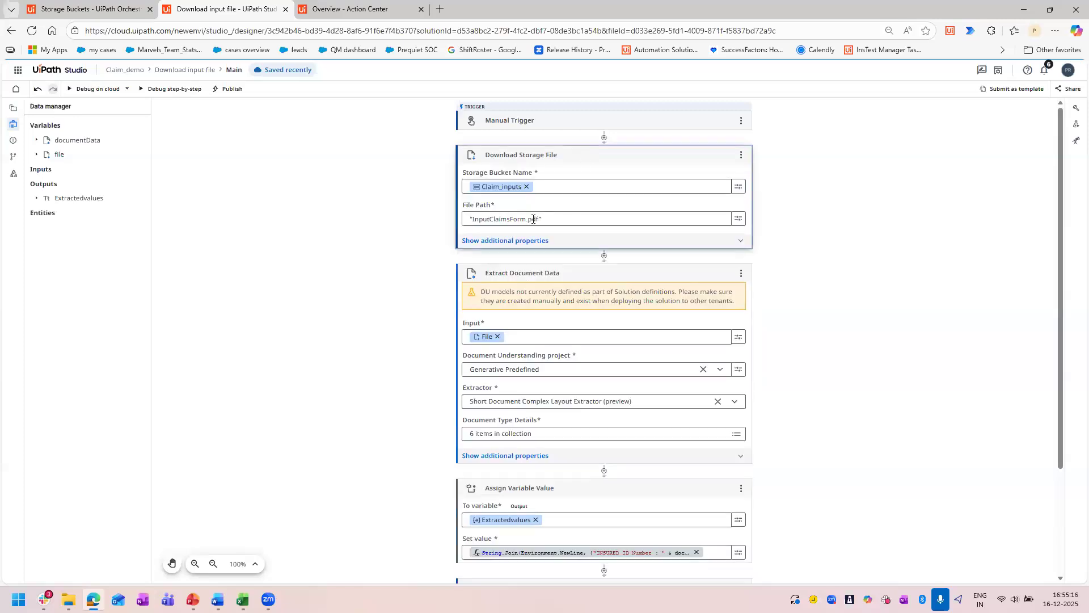
pyautogui.click(526, 242)
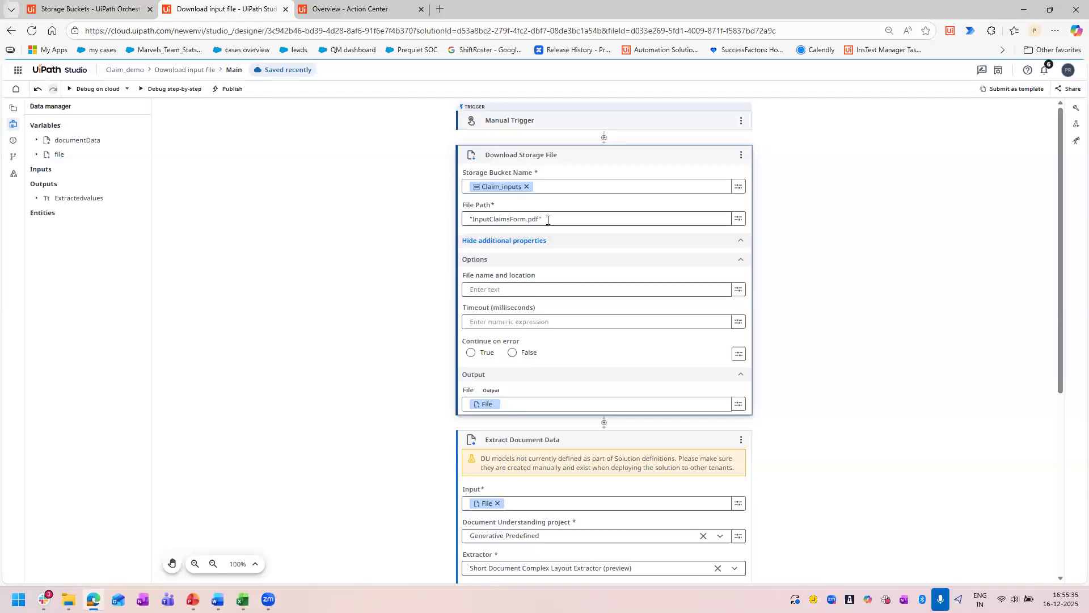
pyautogui.moveTo(541, 218); pyautogui.dragTo(482, 219)
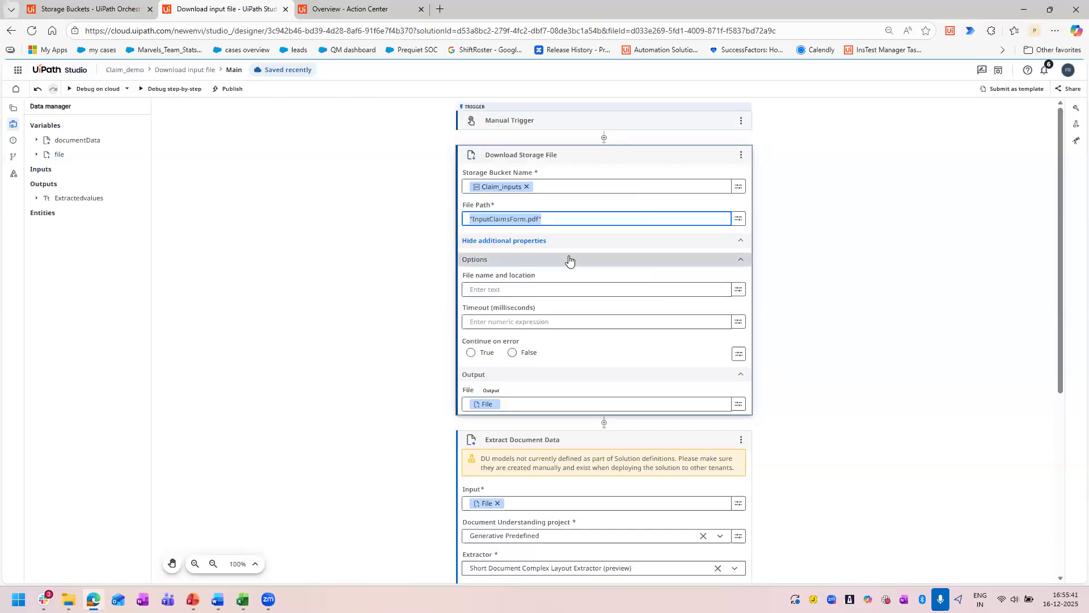
pyautogui.click(569, 260)
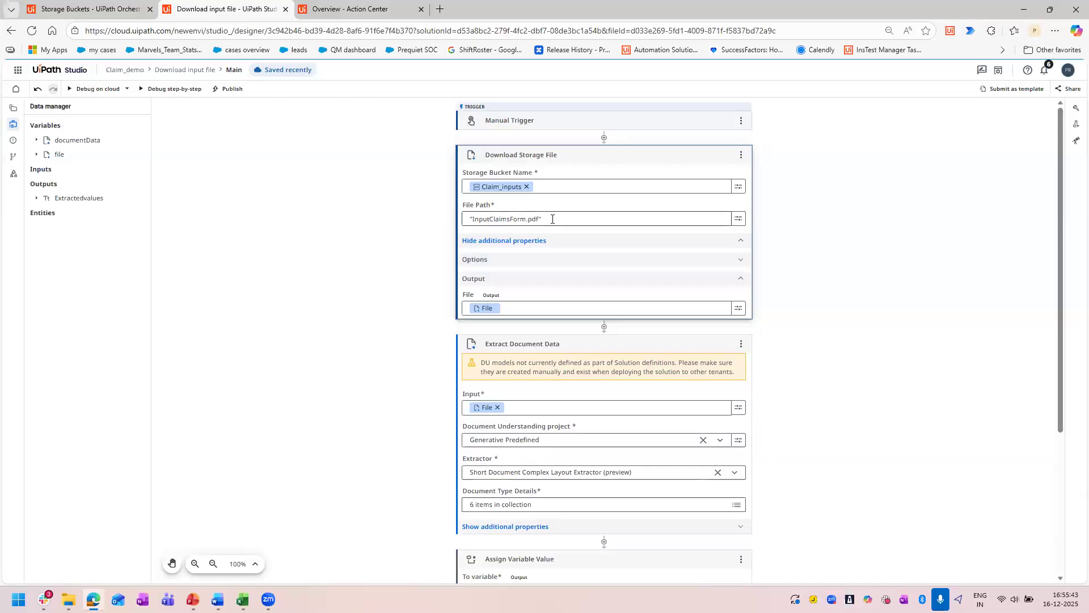
# Switch to Orchestrator, check the file name in the Claim_inputs storage bucket, and return to the workflow in UiPath Studio.
pyautogui.click(49, 4)
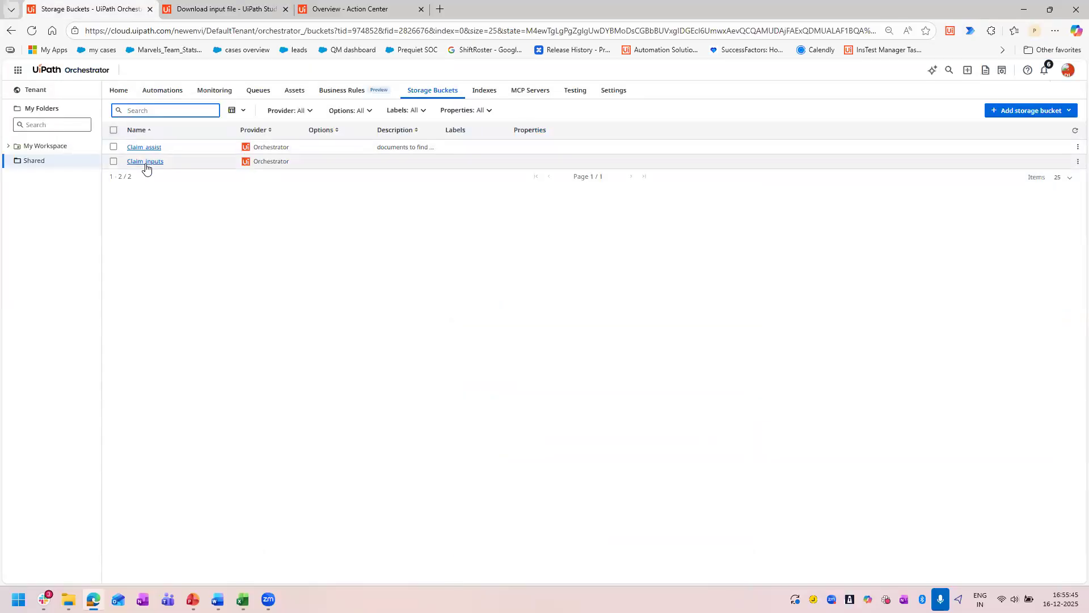
pyautogui.click(146, 163)
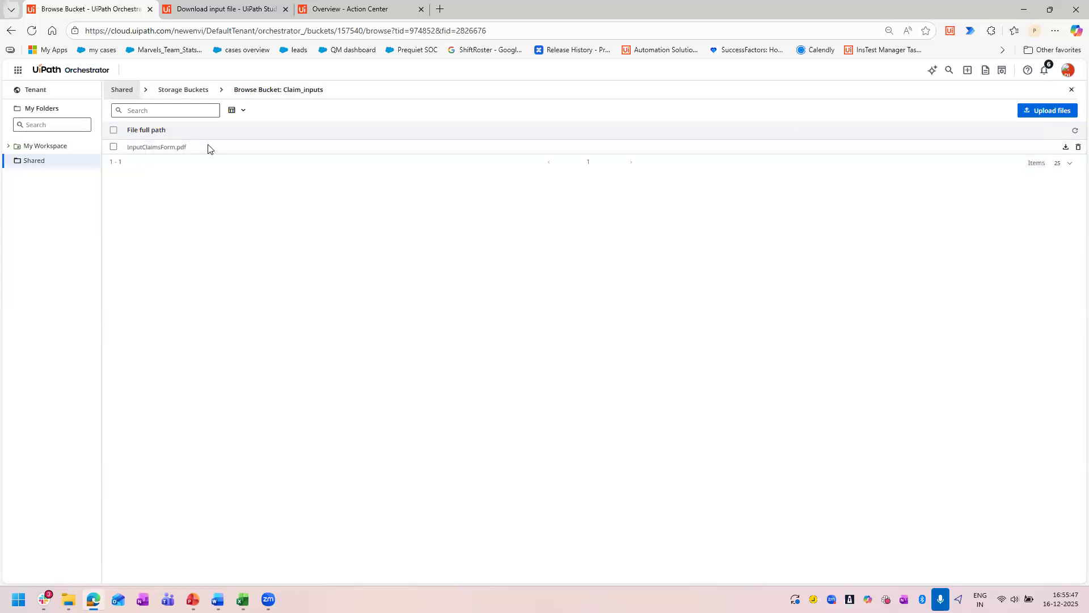
pyautogui.doubleClick(143, 147)
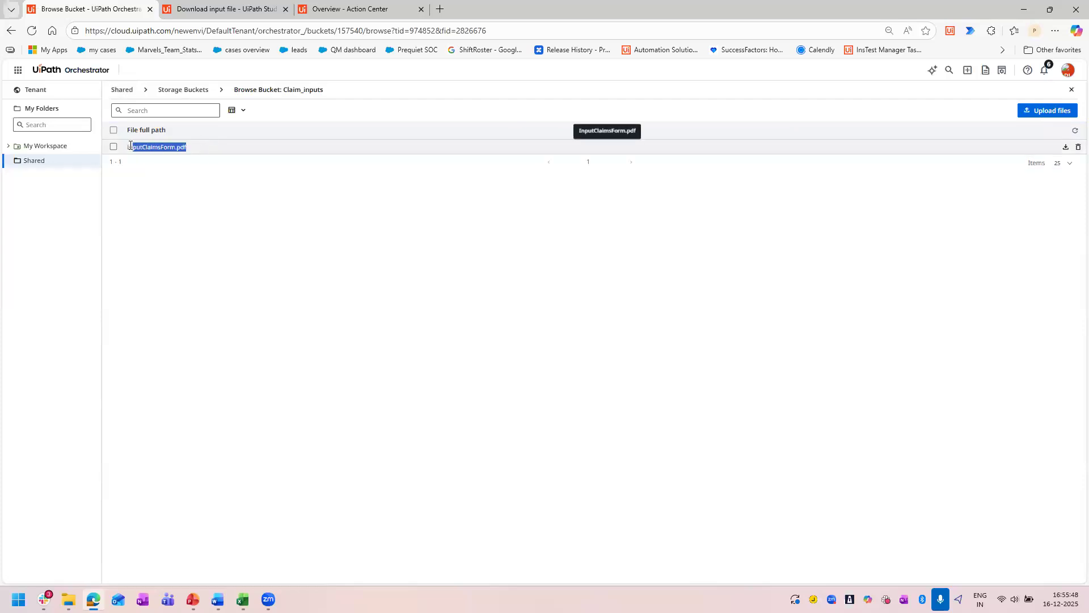
pyautogui.click(266, 3)
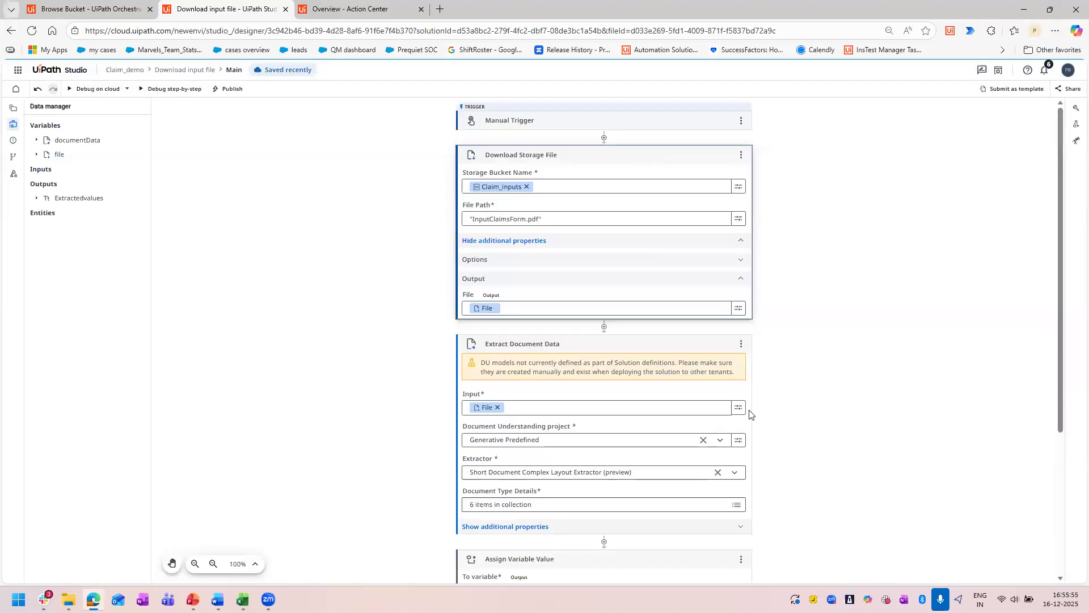
# Examine the direction and type settings of the Extractedvalues output argument.
pyautogui.scroll(-3, 749, 413)
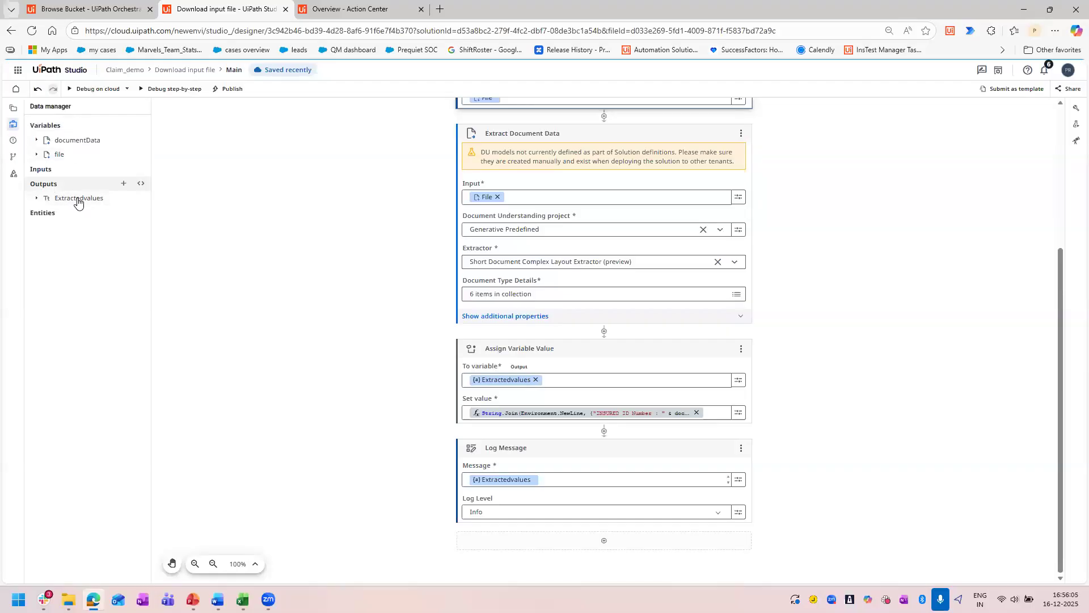
pyautogui.click(123, 199)
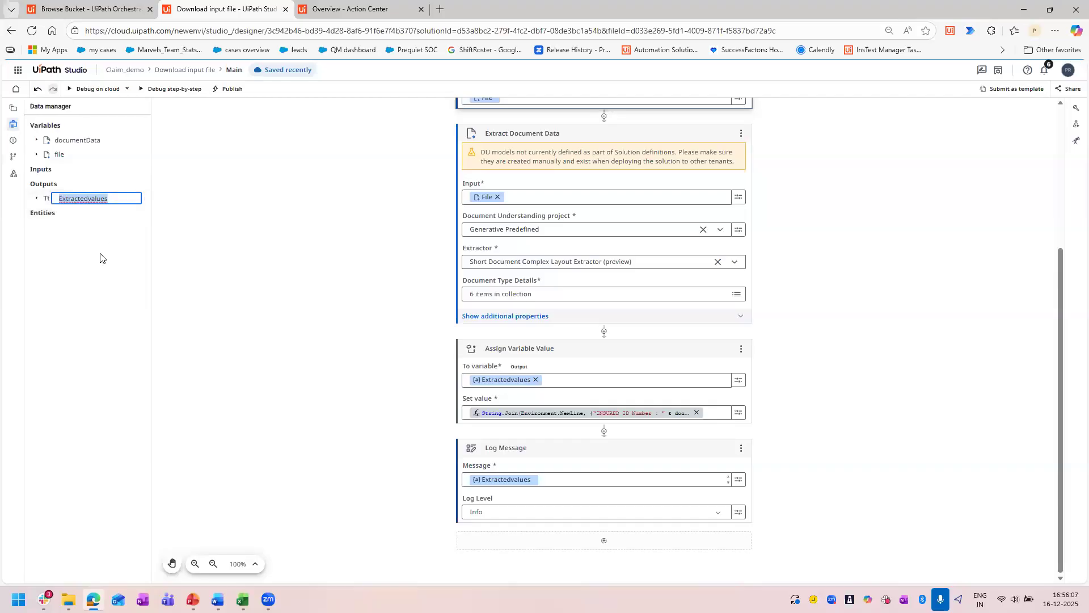
pyautogui.click(36, 198)
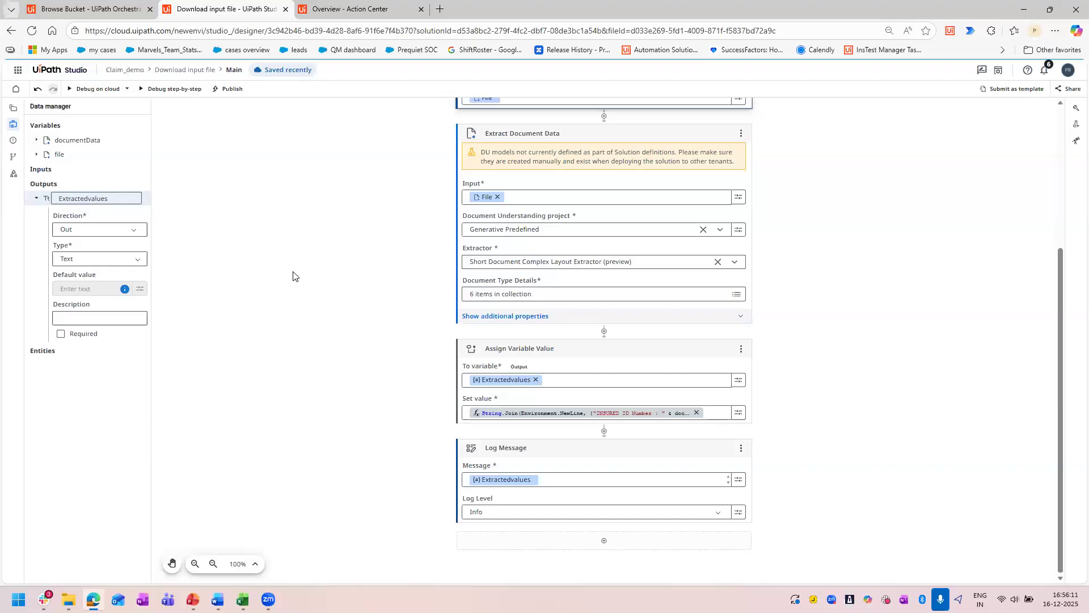
pyautogui.click(36, 200)
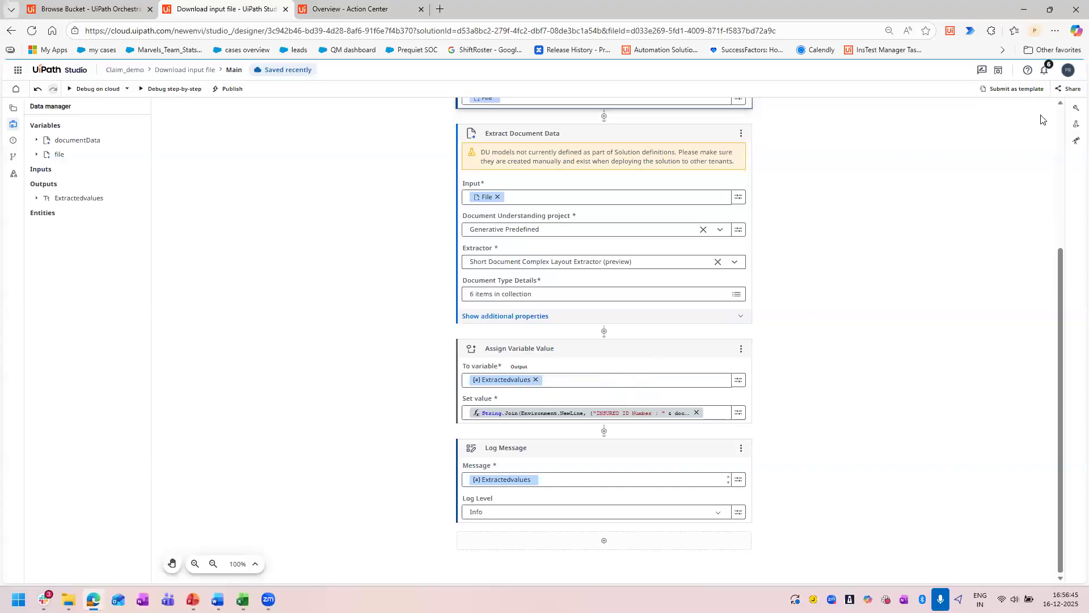
# Debug the Download input file workflow on cloud using the Claim_inputs storage bucket, with resources deployed before debugging.
pyautogui.click(1075, 112)
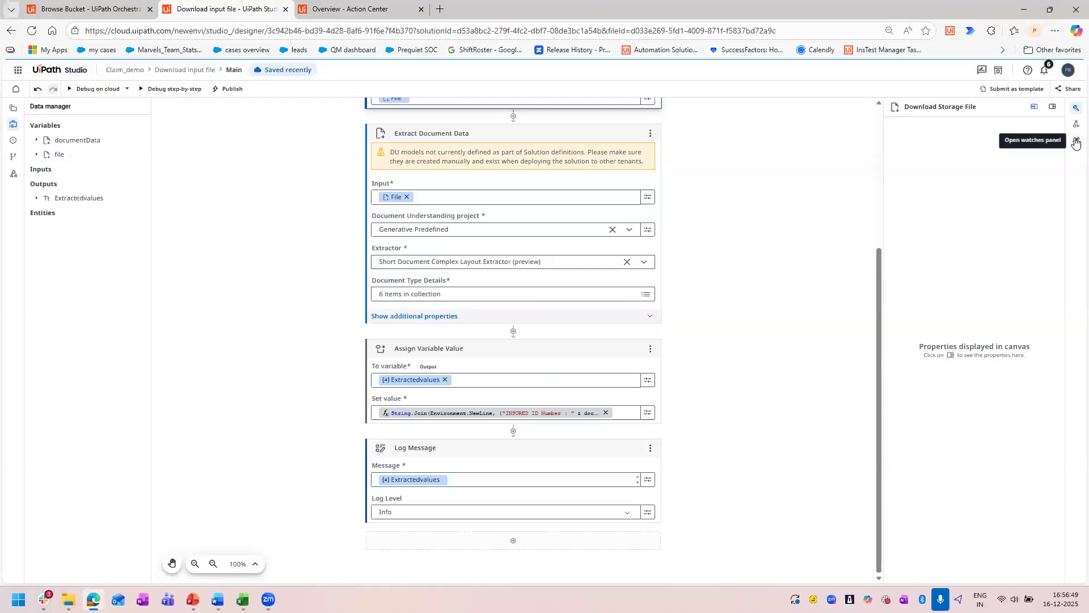
pyautogui.click(96, 89)
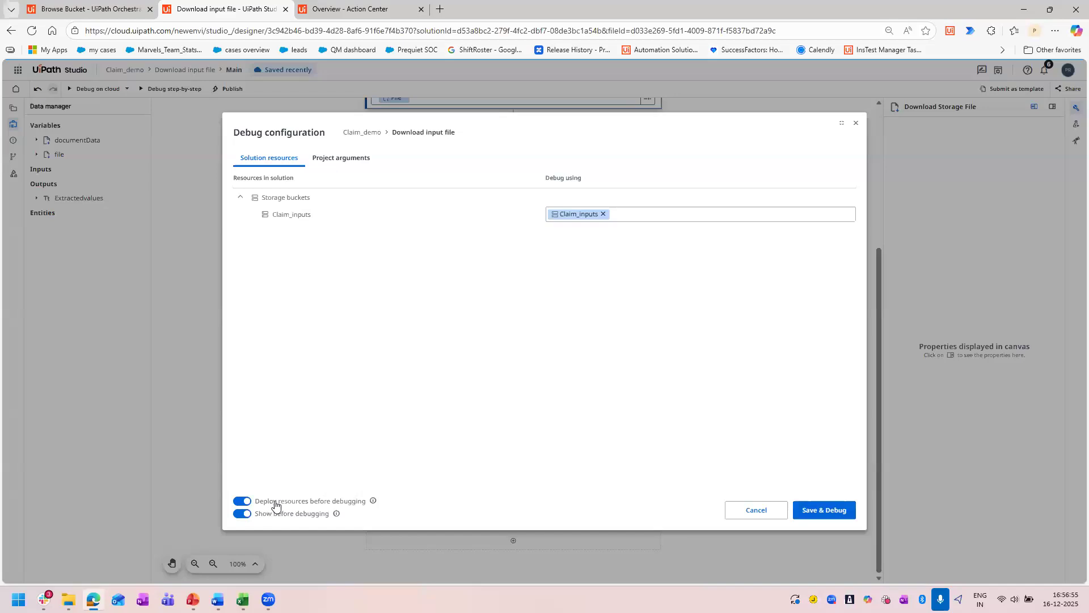
pyautogui.click(352, 508)
pyautogui.click(358, 507)
pyautogui.moveTo(372, 505)
pyautogui.click(815, 510)
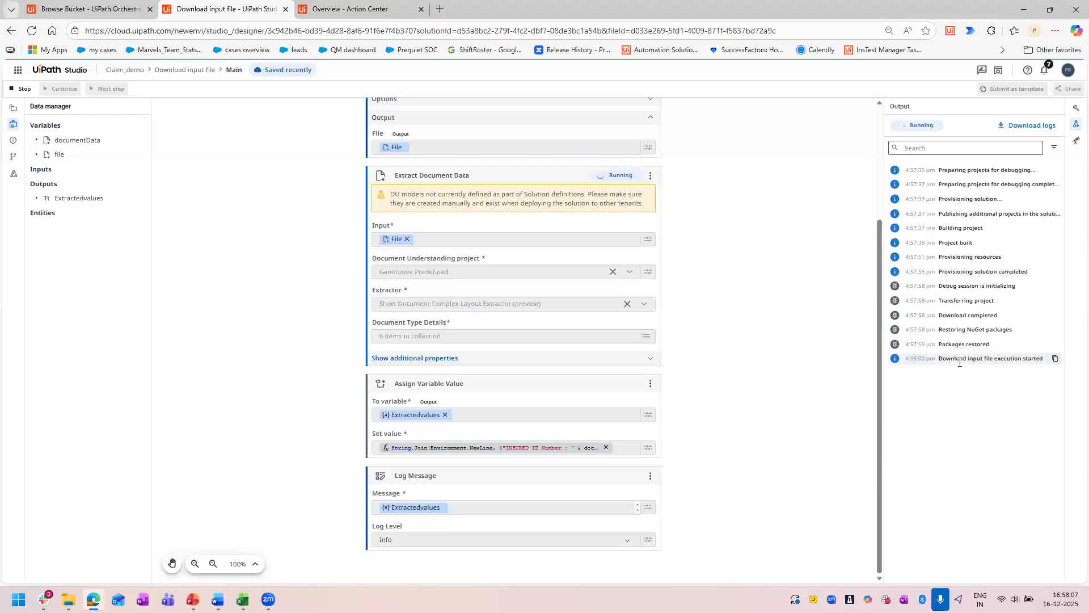
# Examine each activity's run status and the extracted claim fields logged in the debug output.
pyautogui.scroll(2, 681, 353)
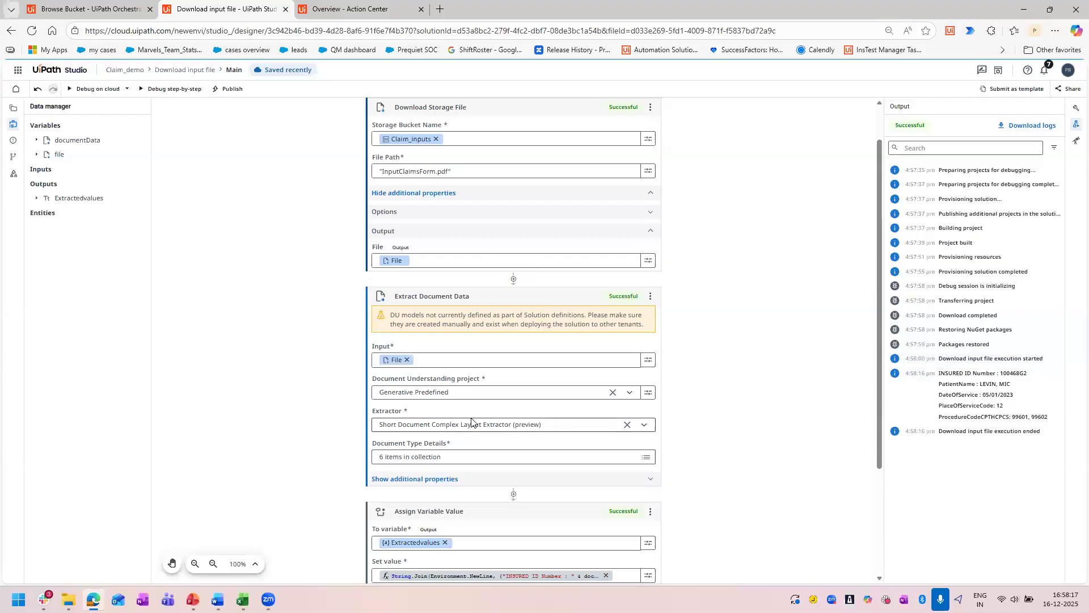
pyautogui.scroll(-3, 471, 423)
pyautogui.moveTo(1047, 422)
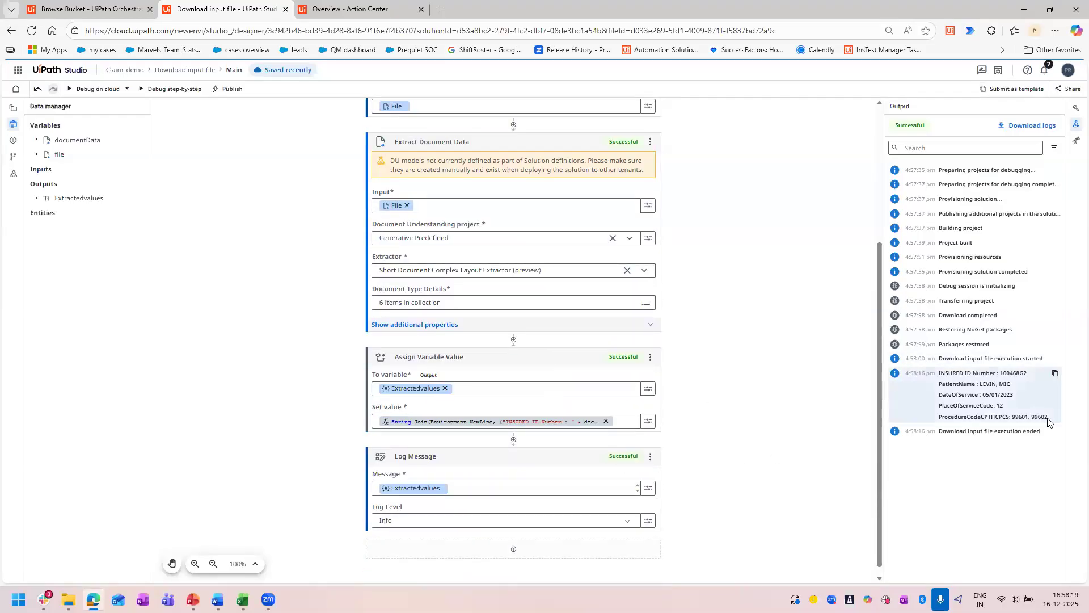
pyautogui.moveTo(1047, 420); pyautogui.dragTo(941, 371)
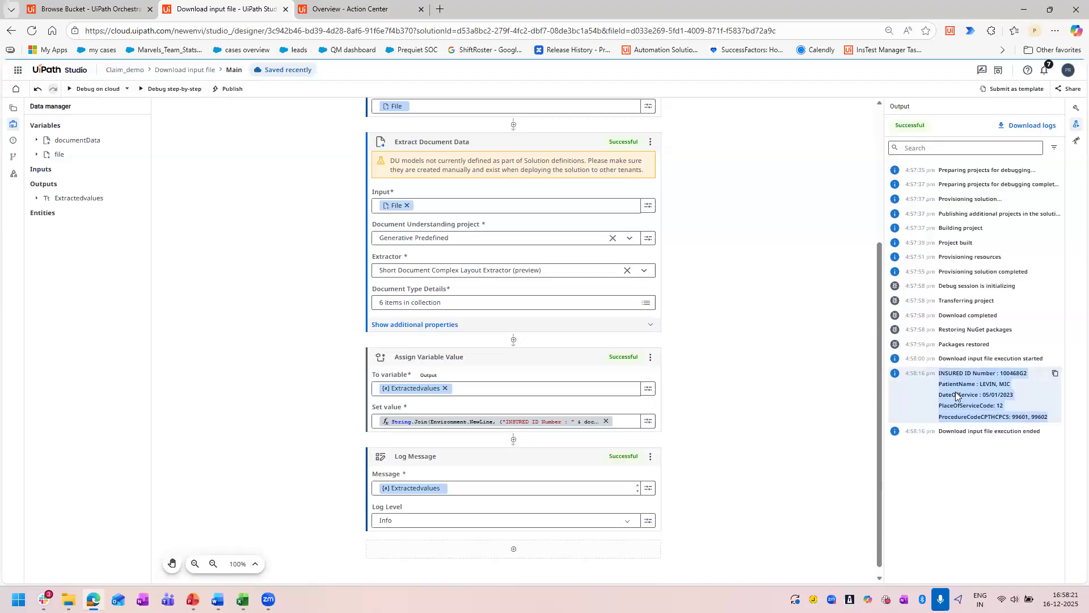
# Open InputClaimsForm.pdf from the Downloads folder in Acrobat and compare it with the extracted values in the debug output.
pyautogui.click(68, 600)
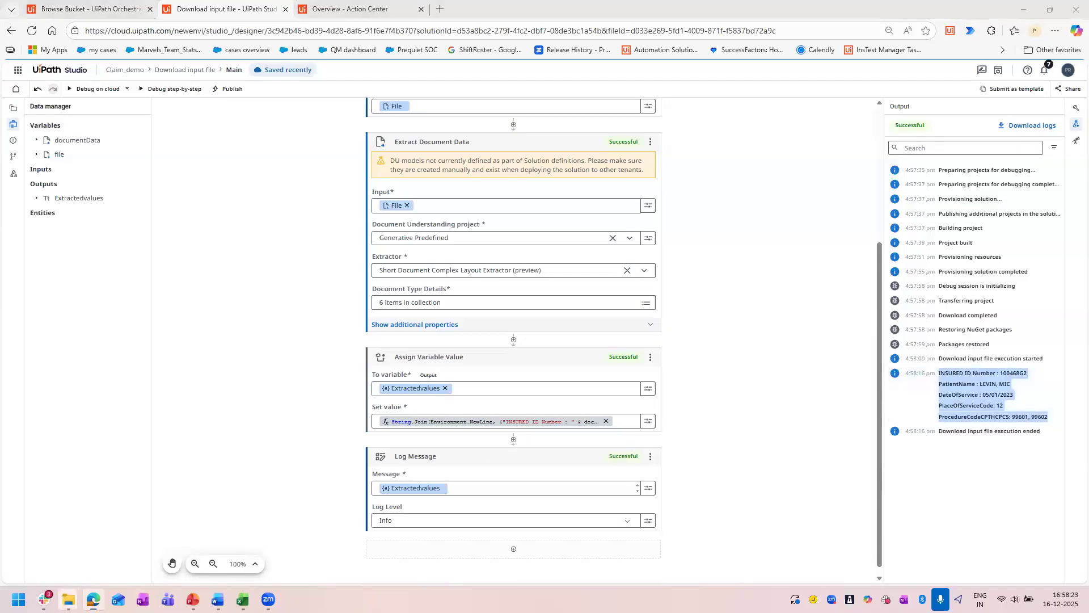
pyautogui.click(88, 541)
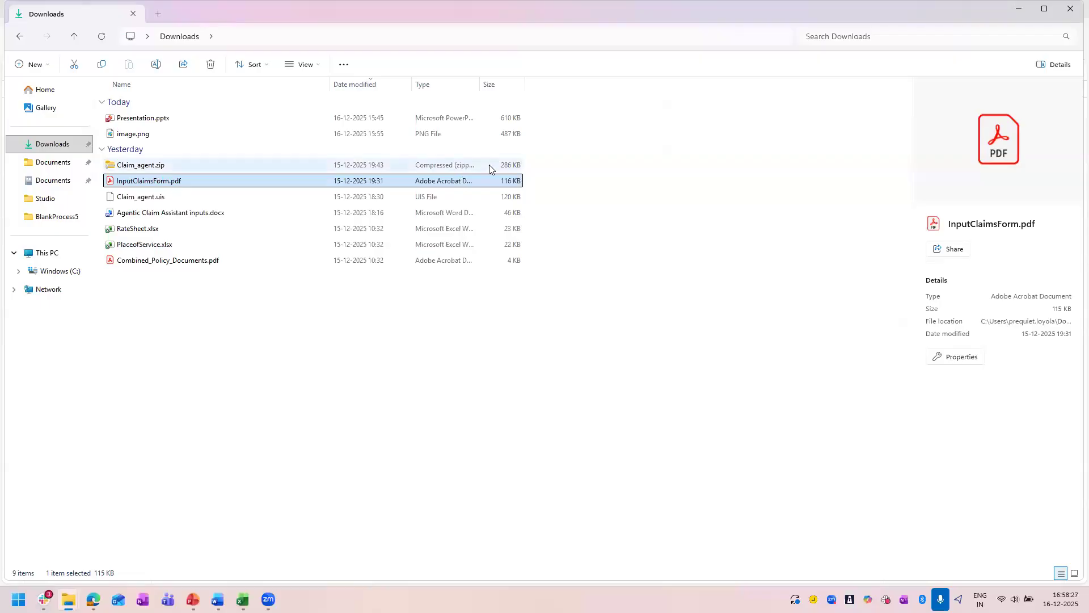
pyautogui.click(1071, 9)
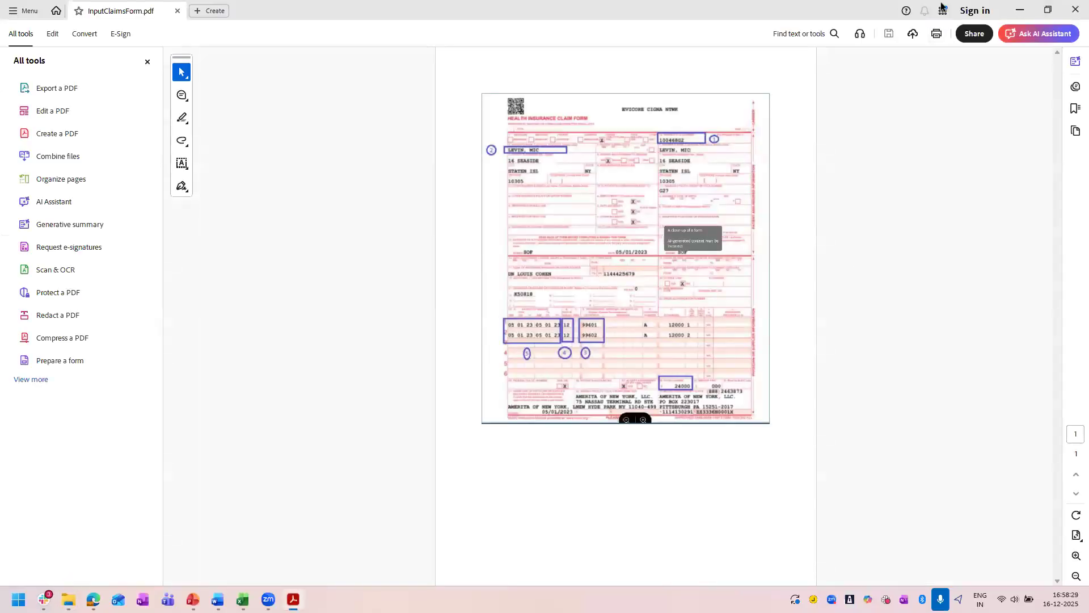
pyautogui.moveTo(781, 13); pyautogui.dragTo(229, 139)
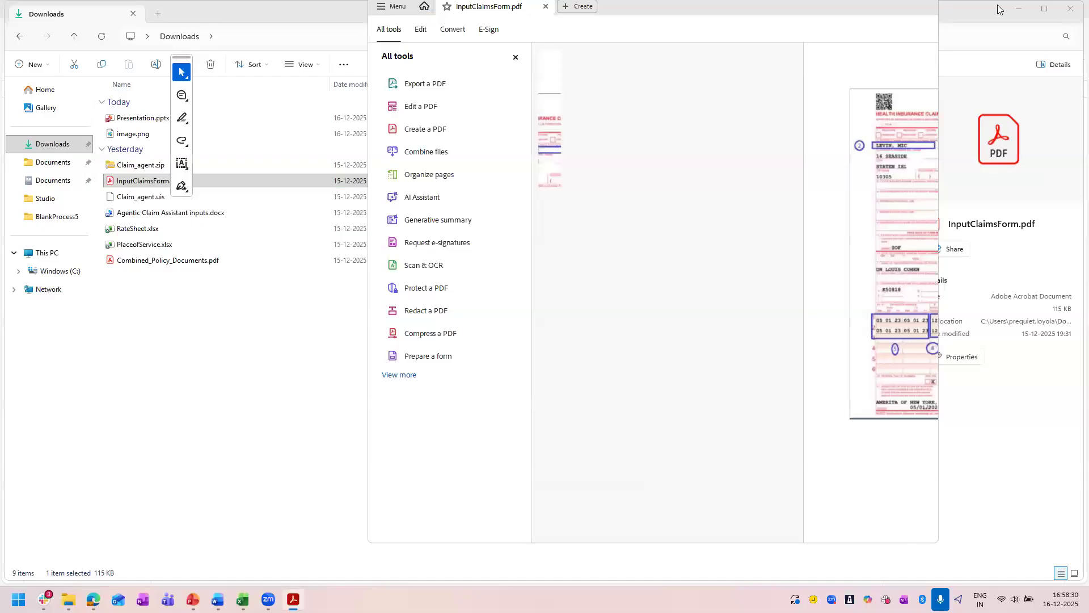
pyautogui.click(1019, 9)
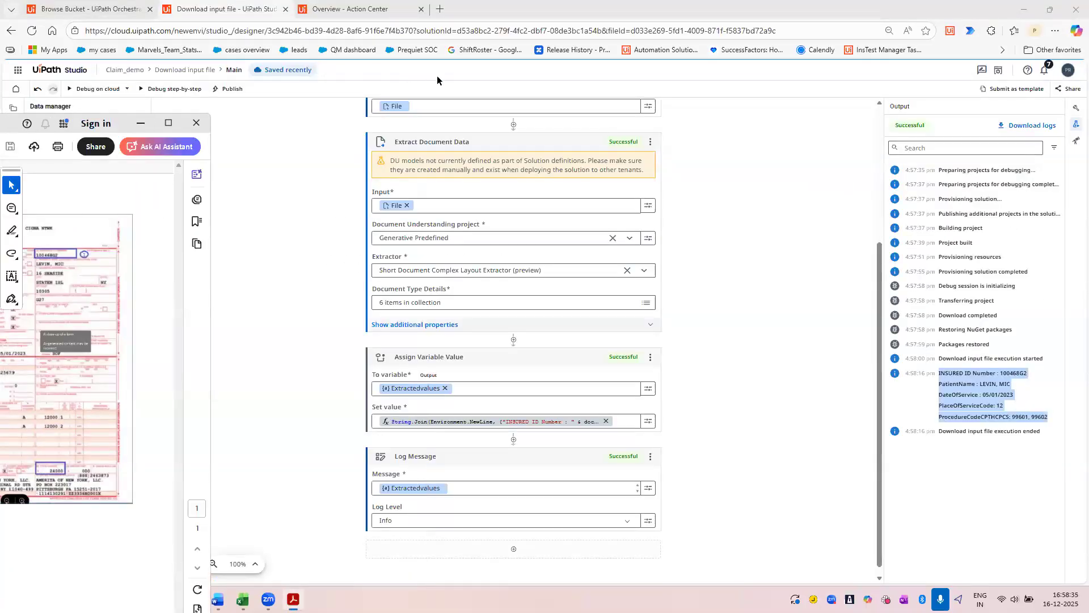
pyautogui.moveTo(131, 111); pyautogui.dragTo(585, 69)
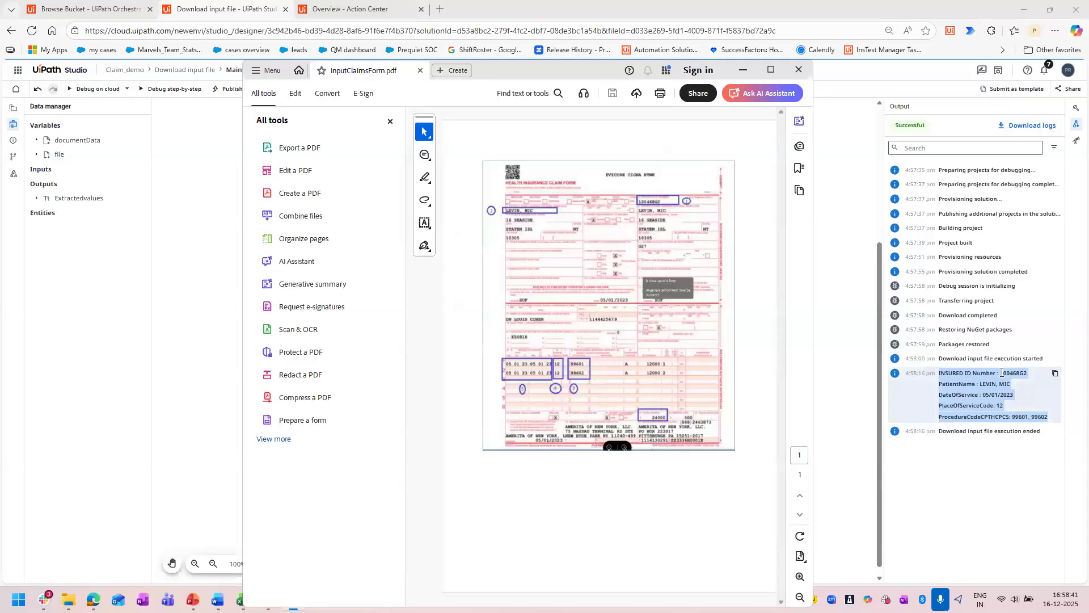
pyautogui.click(1004, 372)
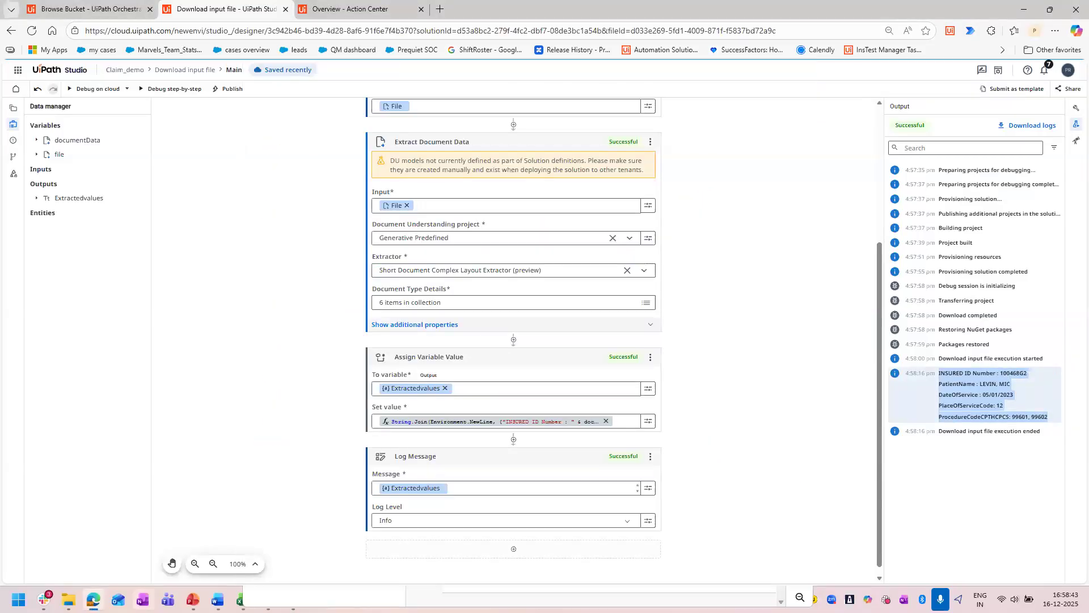
# Compare InputClaimsForm.pdf in Acrobat with the extracted values in the debug output once more, and close the PDF.
pyautogui.click(293, 599)
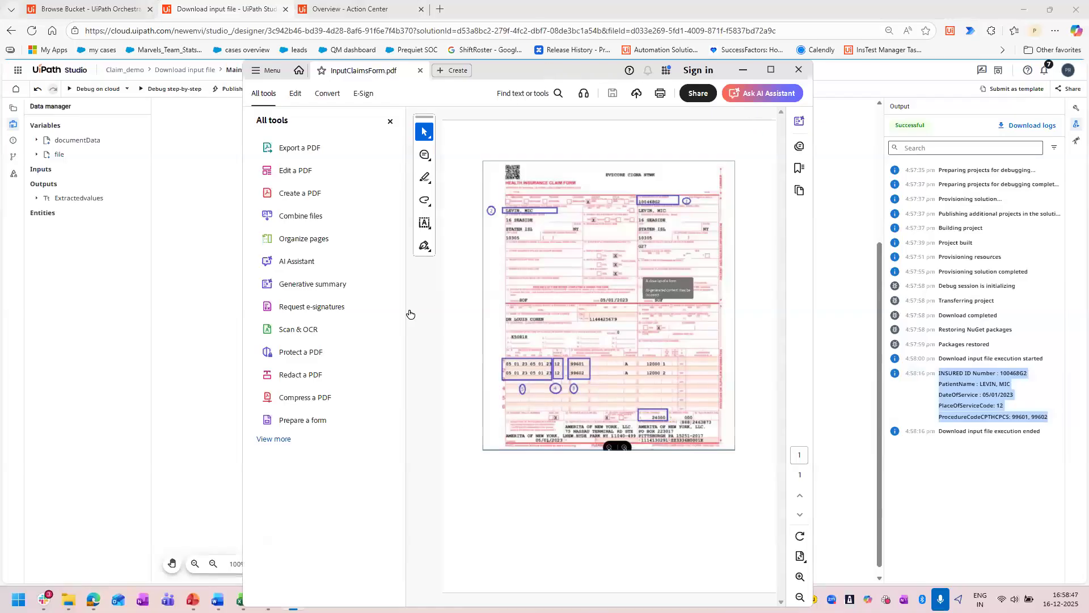
pyautogui.moveTo(217, 600)
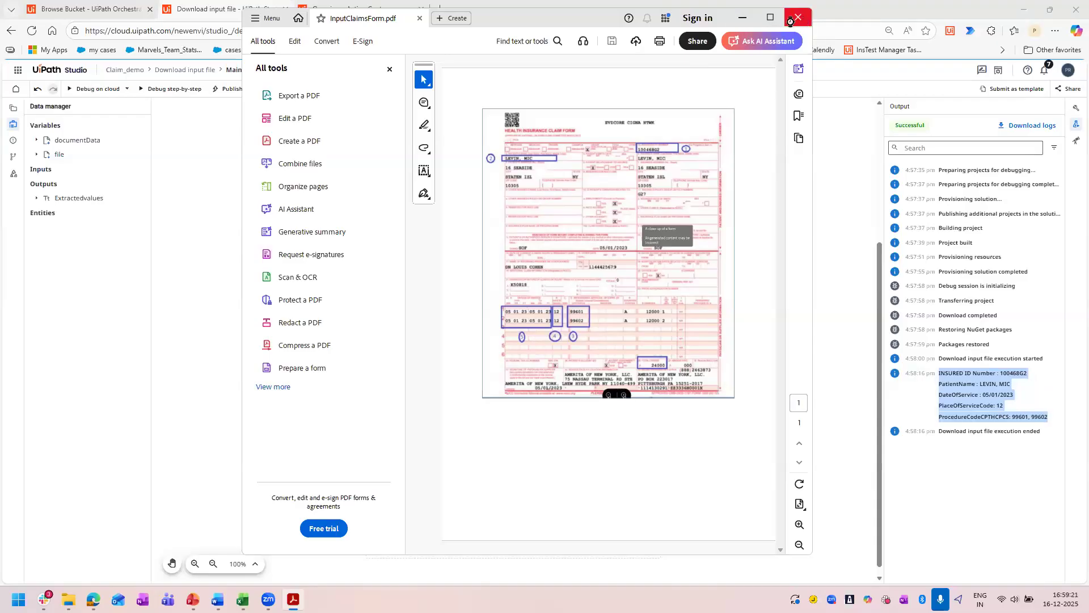
pyautogui.hotkey('alt', 'F4')
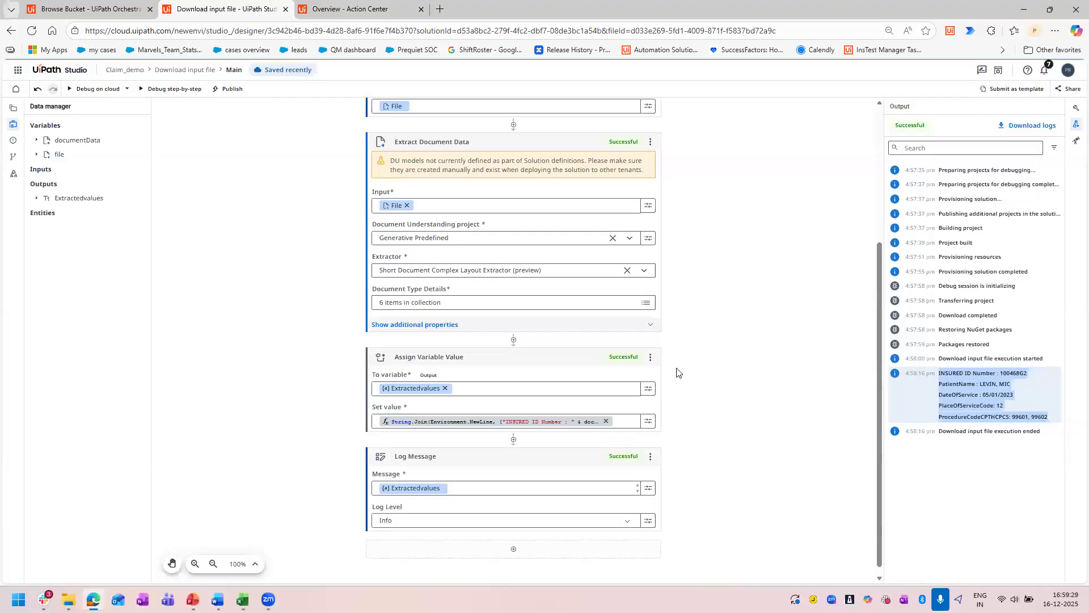
pyautogui.scroll(3, 678, 373)
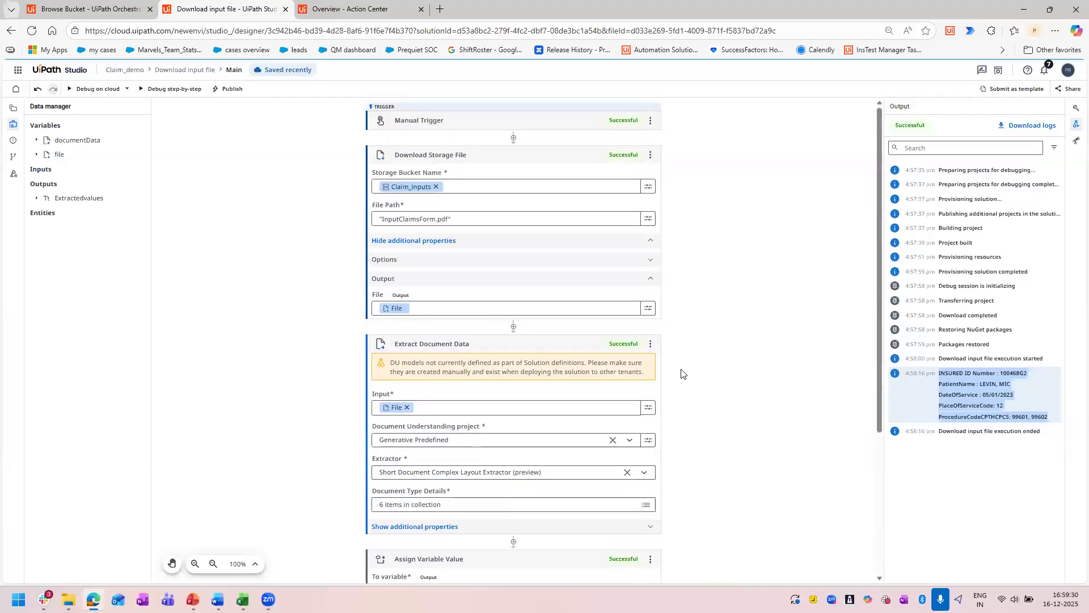
# Examine the files stored in the Claim_assist storage bucket in Orchestrator, and return to the Download input file workflow in Studio.
pyautogui.click(13, 108)
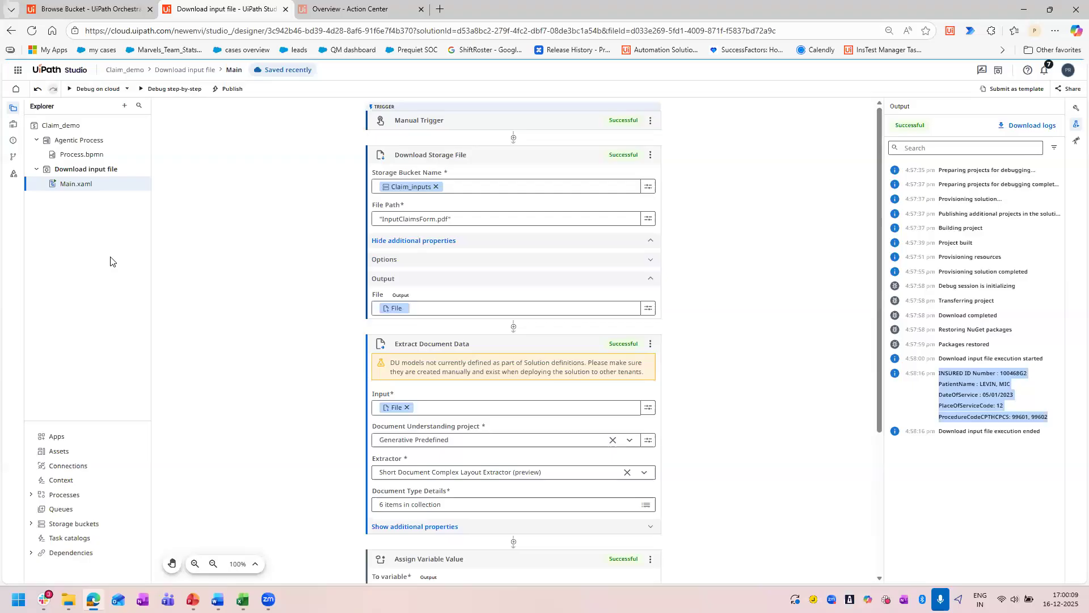
pyautogui.click(94, 11)
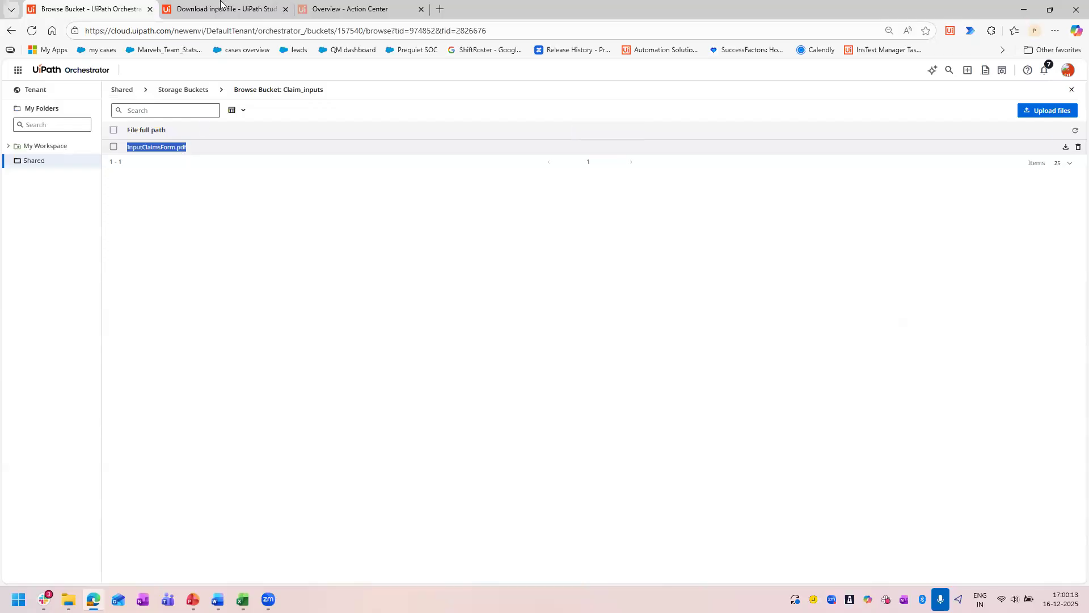
pyautogui.click(193, 89)
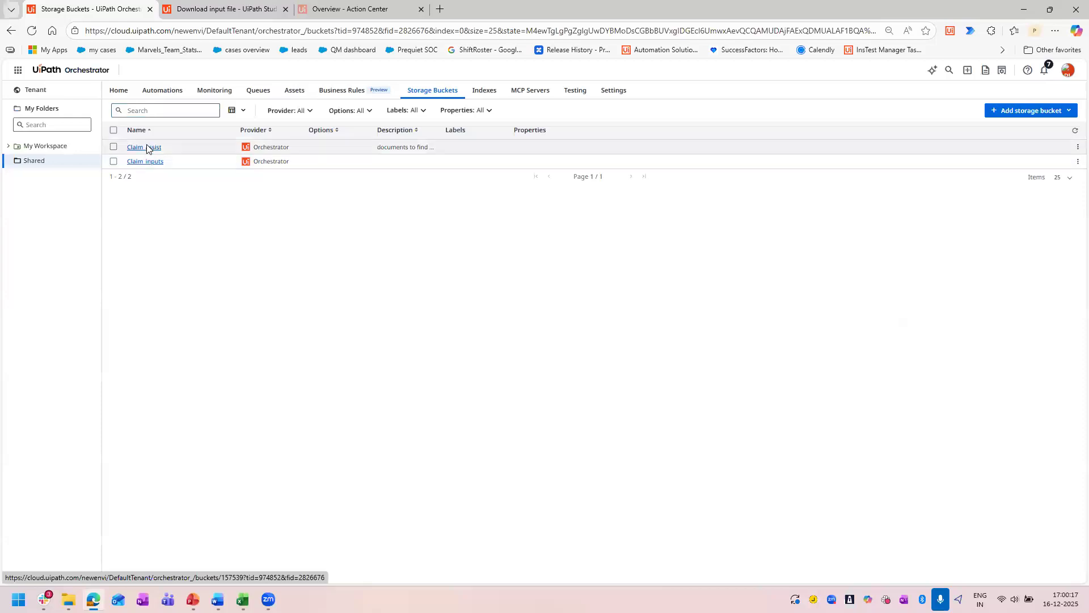
pyautogui.click(146, 147)
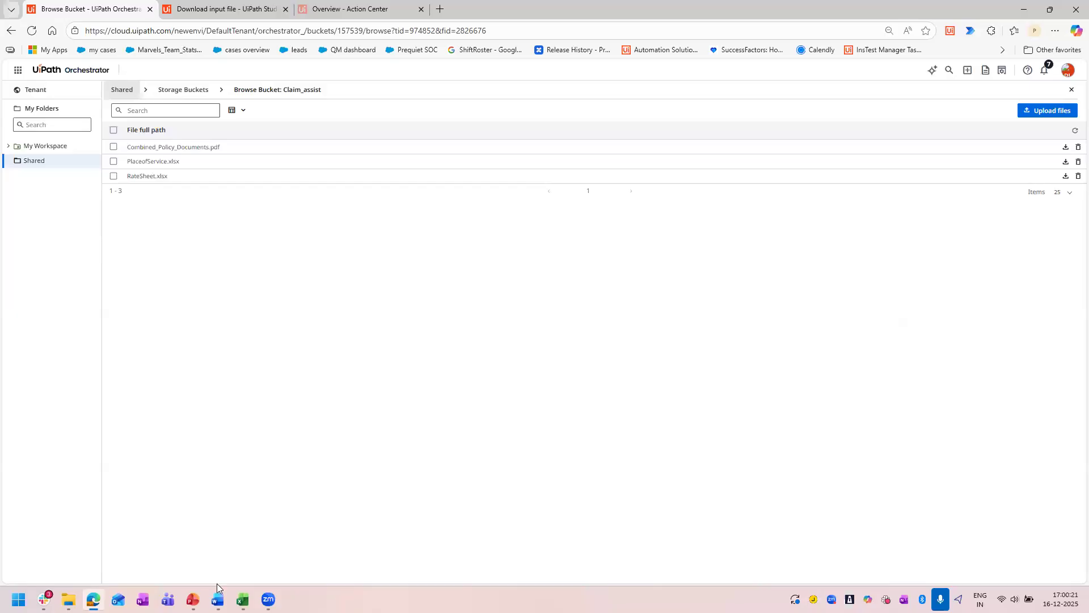
pyautogui.click(214, 8)
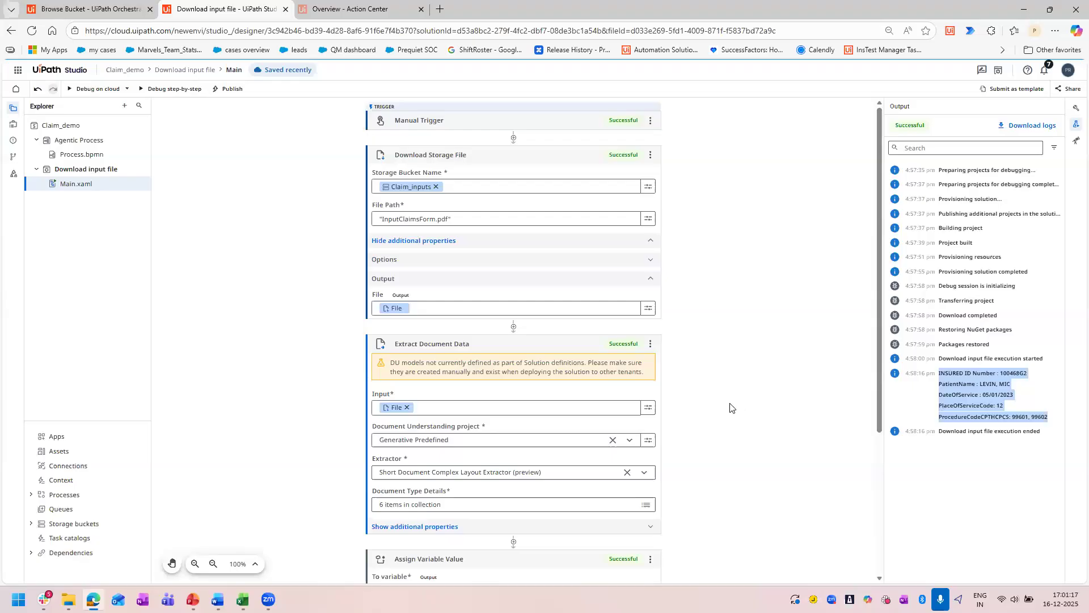
# Examine the Document Understanding project options and extractor settings of the Extract Document Data activity.
pyautogui.scroll(-3, 729, 407)
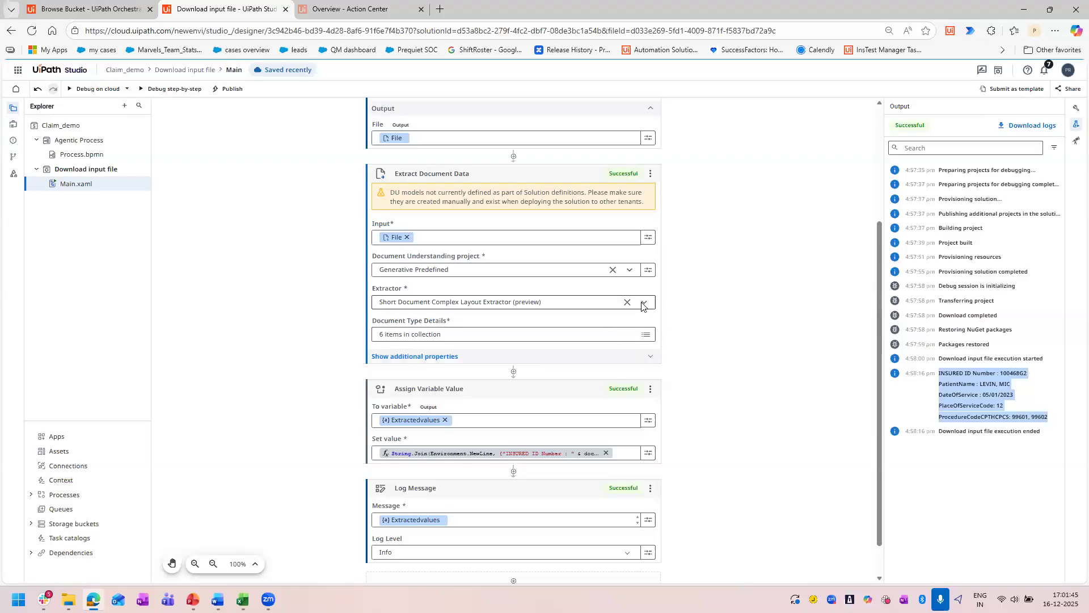
pyautogui.click(630, 272)
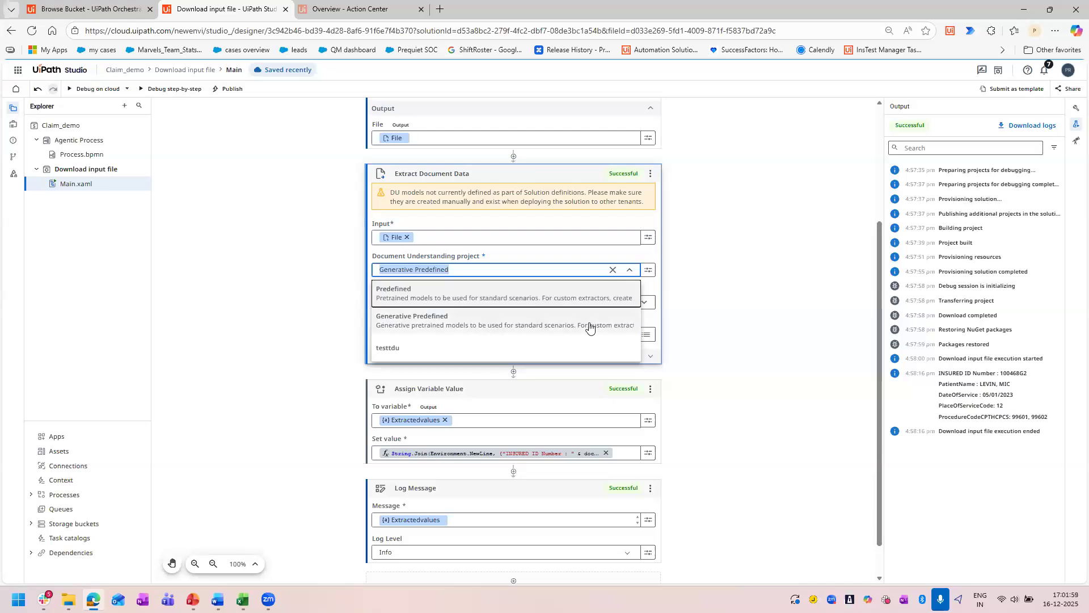
pyautogui.click(749, 306)
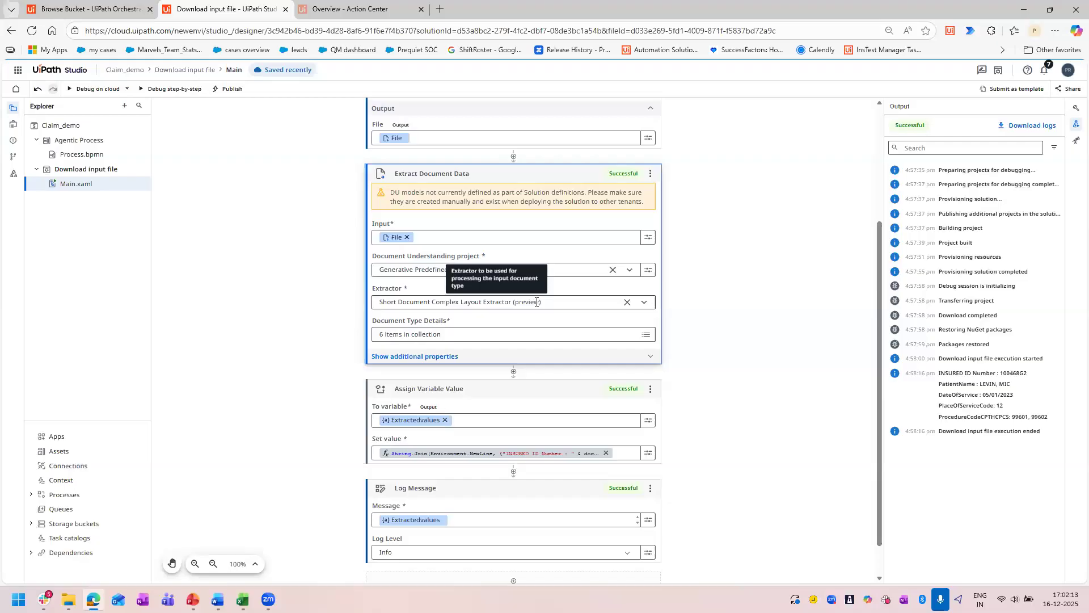
pyautogui.scroll(2, 537, 302)
pyautogui.click(470, 287)
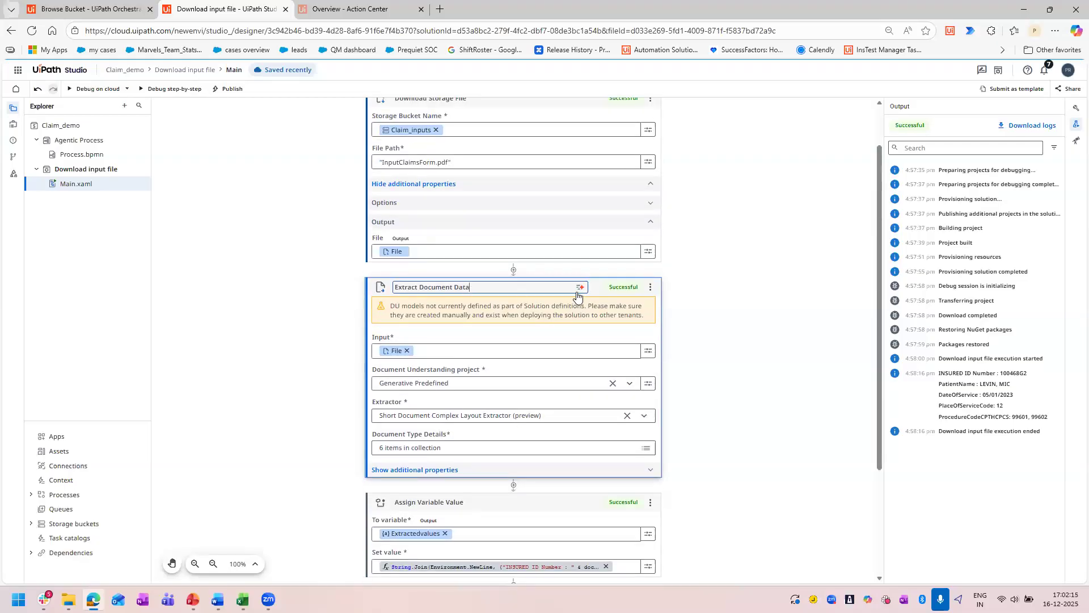
pyautogui.click(596, 290)
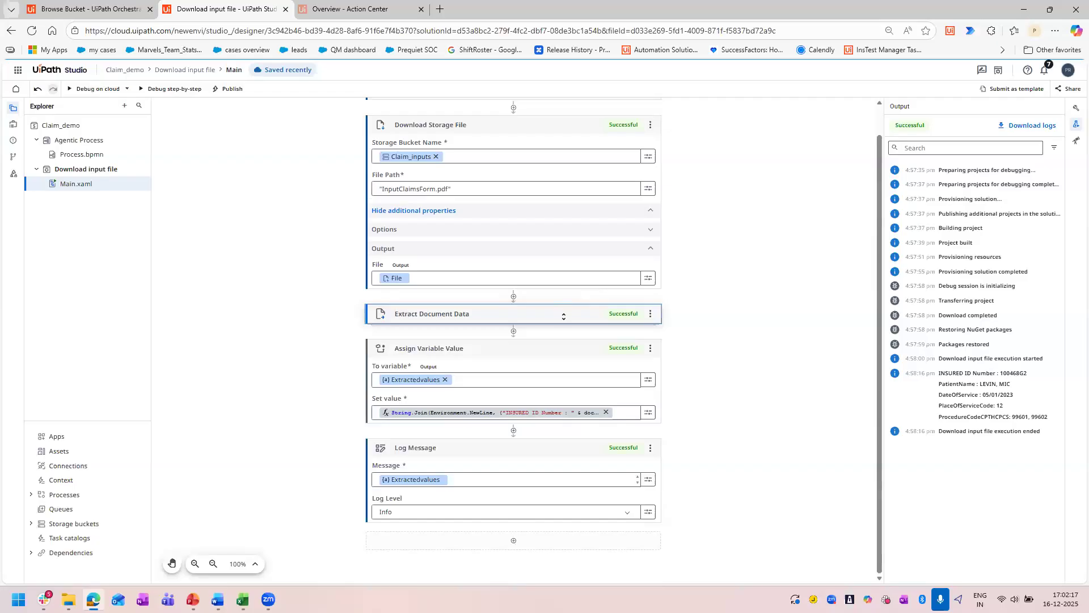
pyautogui.click(563, 316)
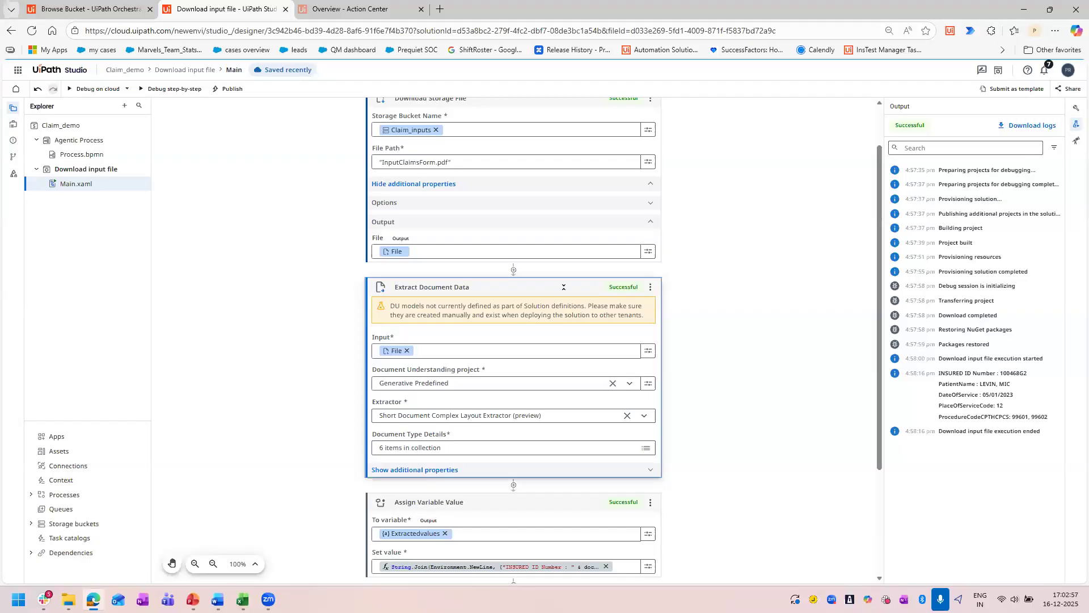
pyautogui.scroll(1, 306, 304)
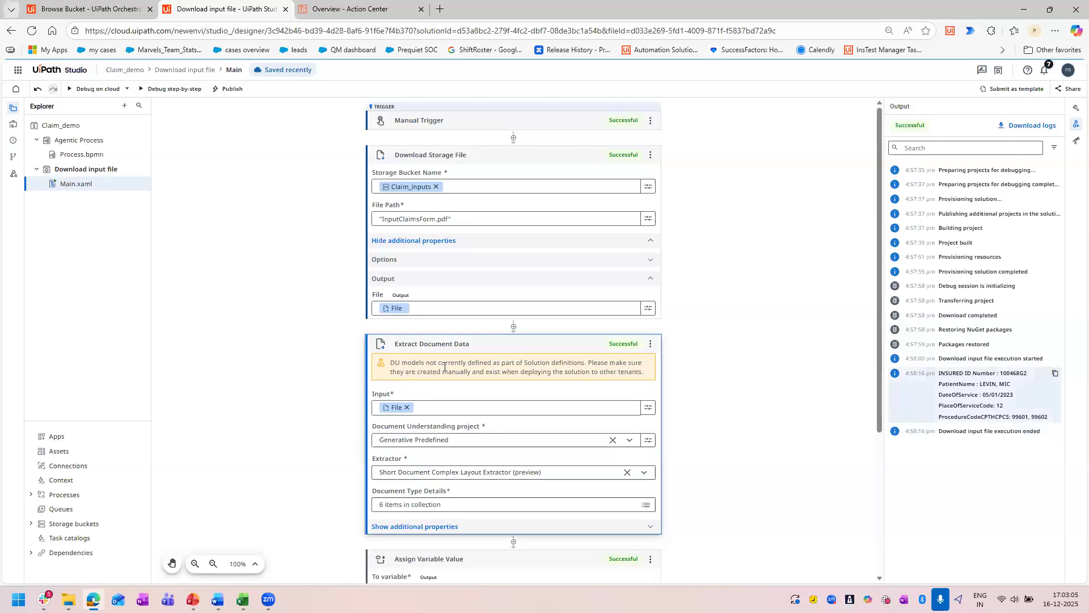
# Add an agent with the default name Agent to the Claim_demo solution and start its autonomous definition fresh.
pyautogui.click(95, 142)
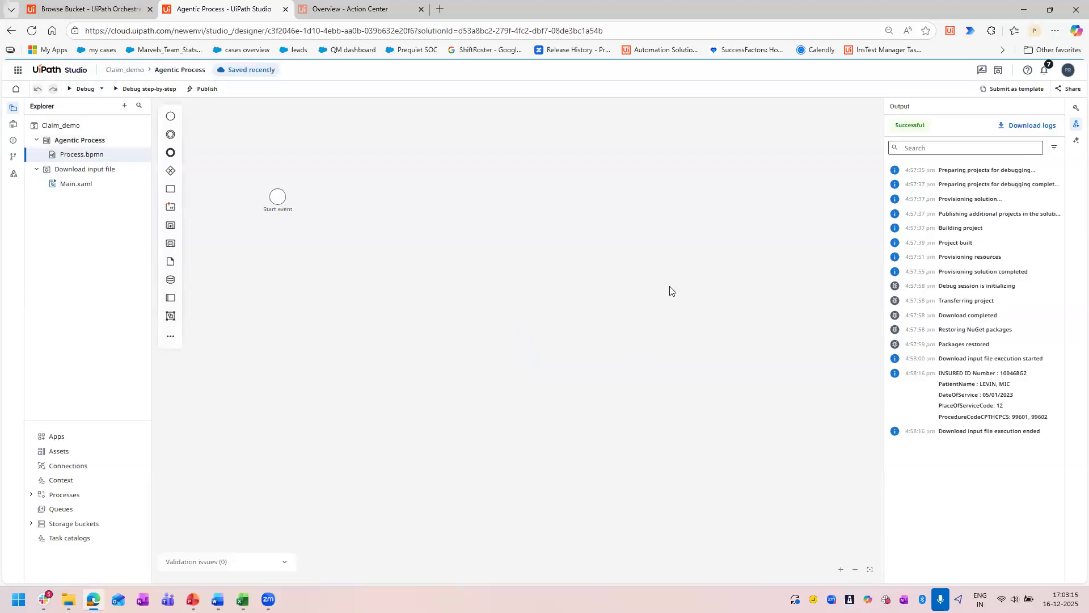
pyautogui.click(124, 106)
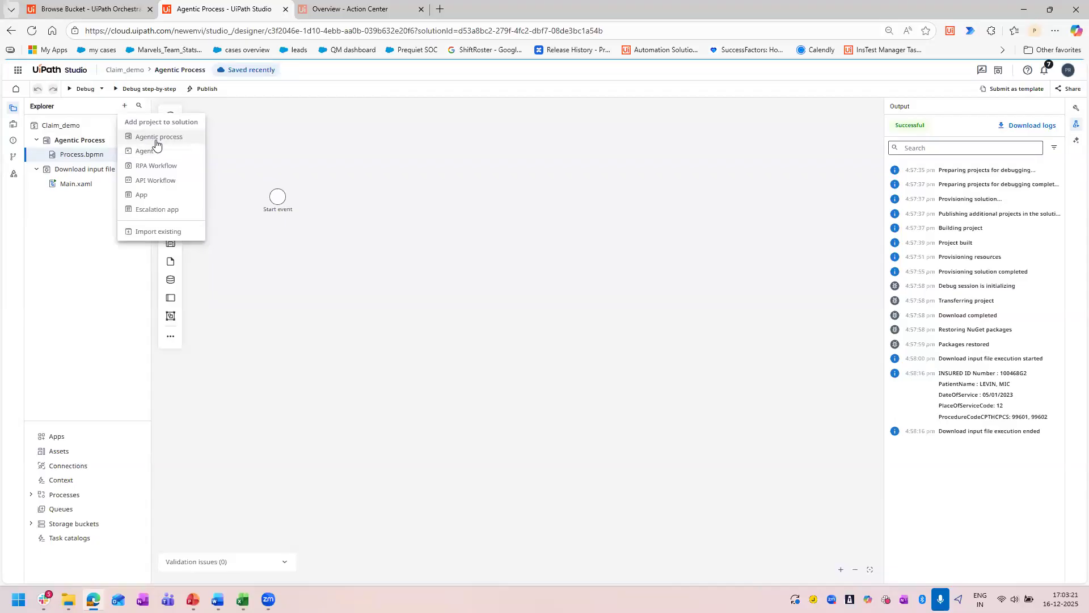
pyautogui.click(144, 150)
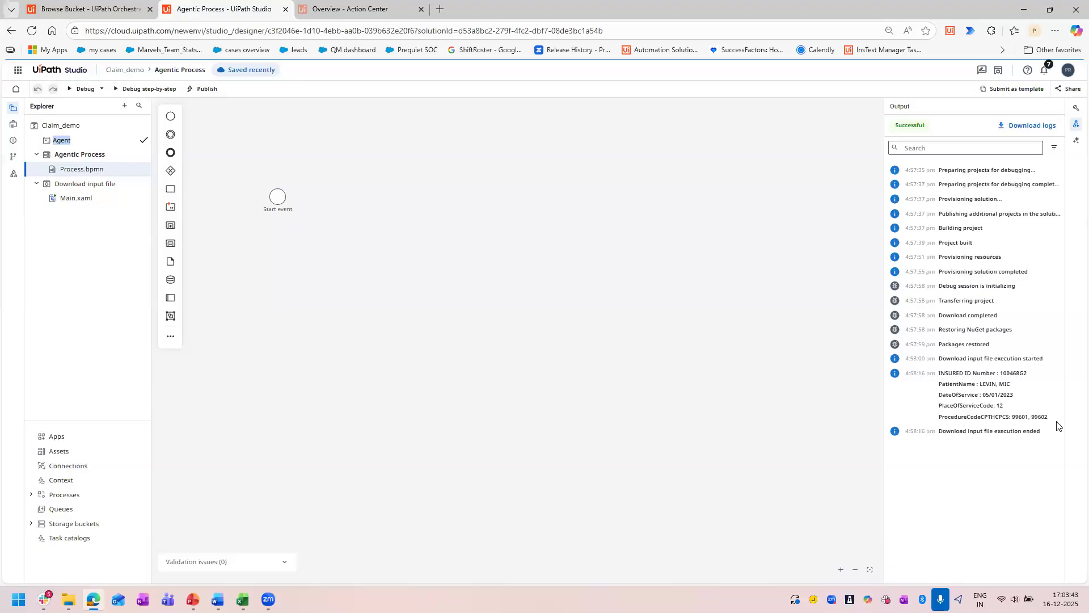
pyautogui.moveTo(1049, 418); pyautogui.dragTo(941, 372)
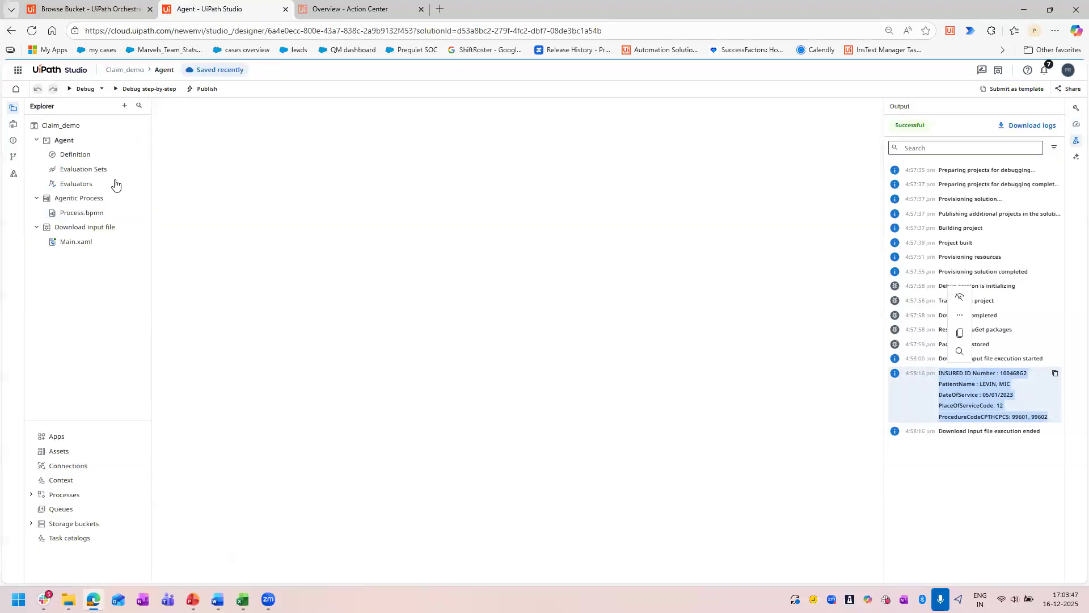
pyautogui.click(86, 157)
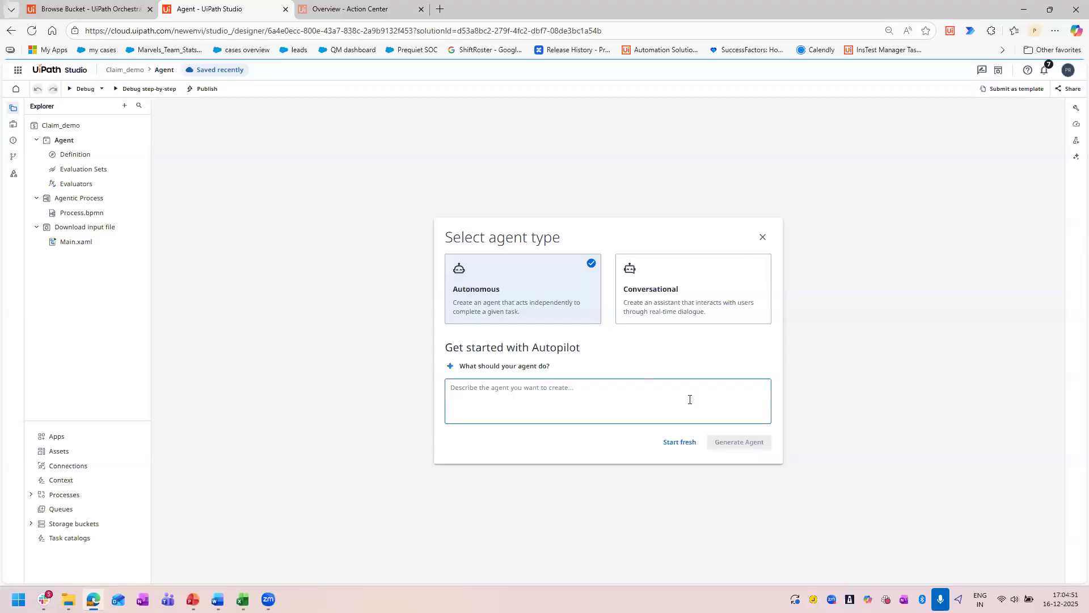
pyautogui.click(673, 448)
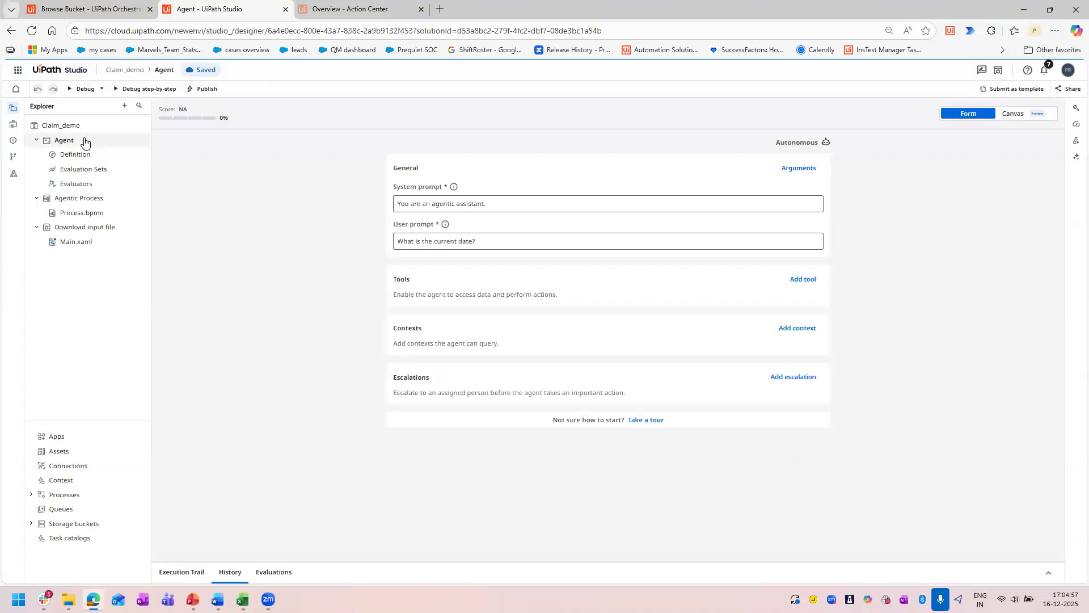
# Add a second agent to the Claim_demo solution and open its definition.
pyautogui.click(123, 106)
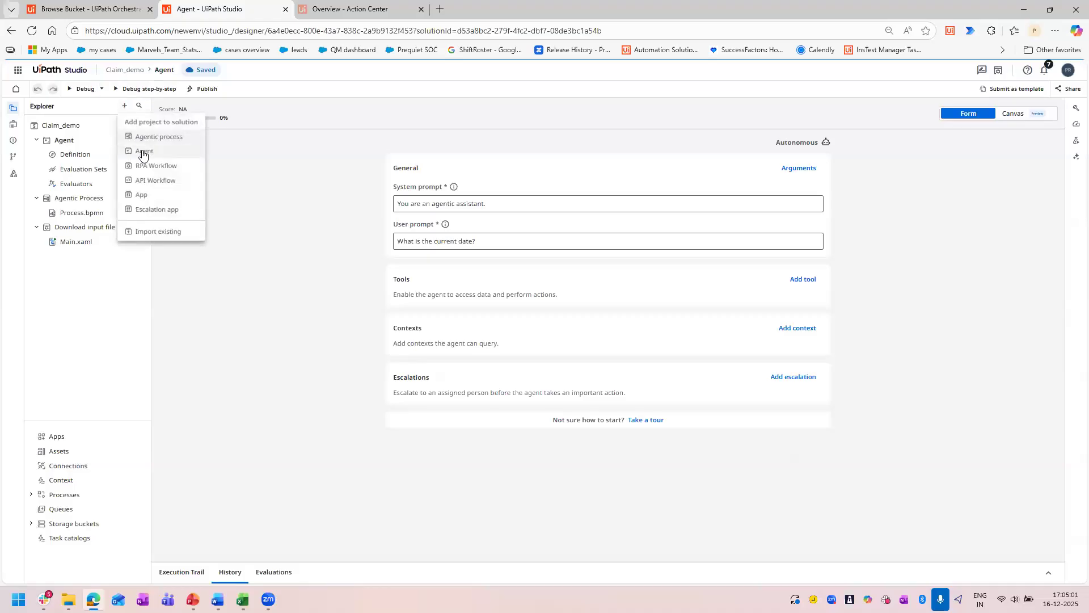
pyautogui.click(142, 153)
pyautogui.click(143, 140)
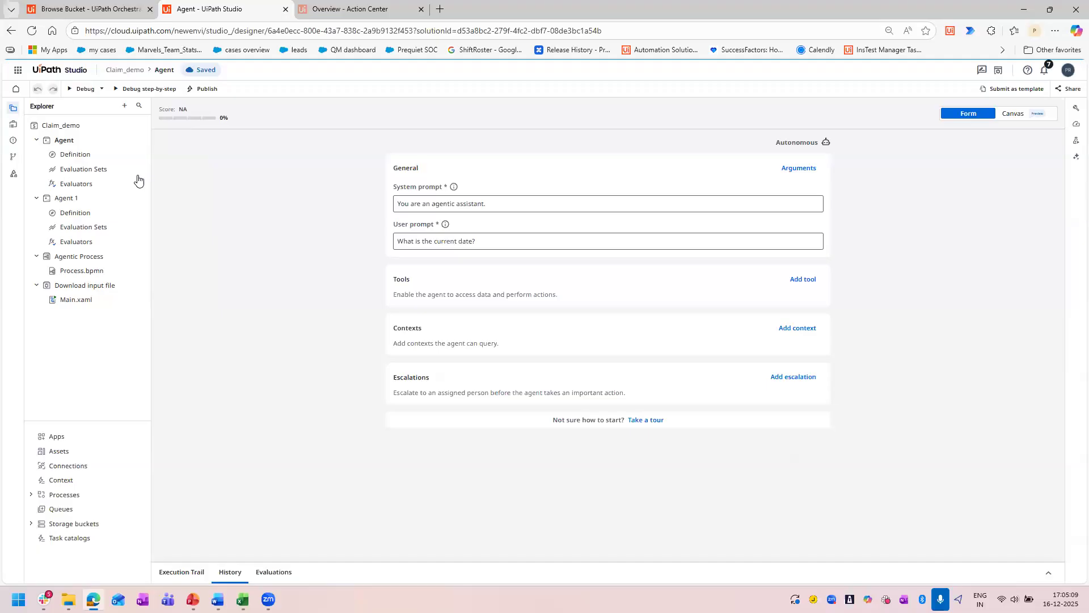
pyautogui.click(84, 212)
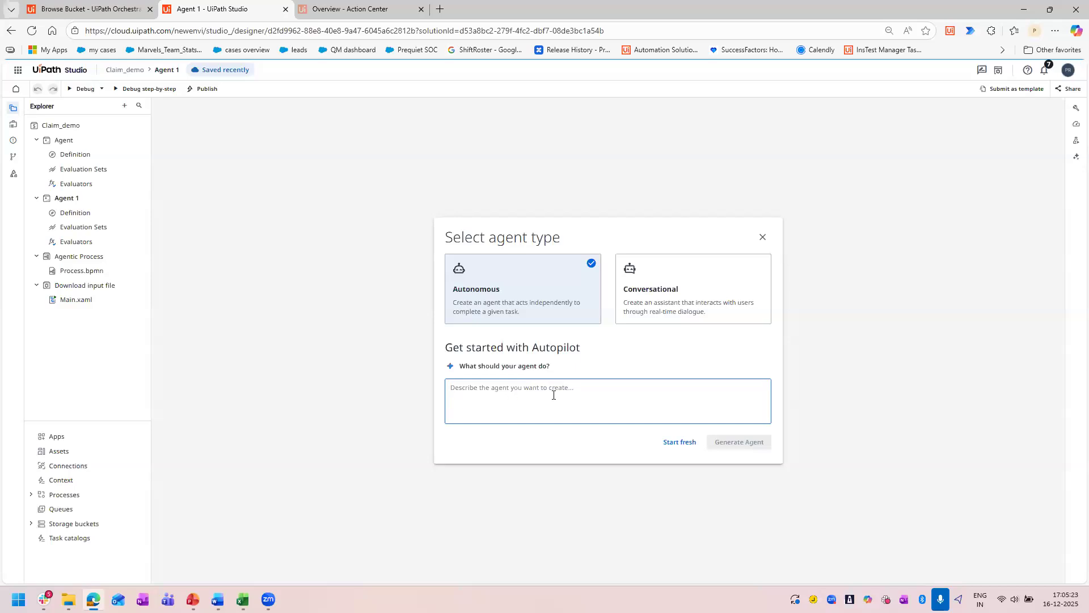
# Generate the second agent as autonomous with Autopilot from the description "be an assistant agent for my employee checkin".
pyautogui.write('be an')
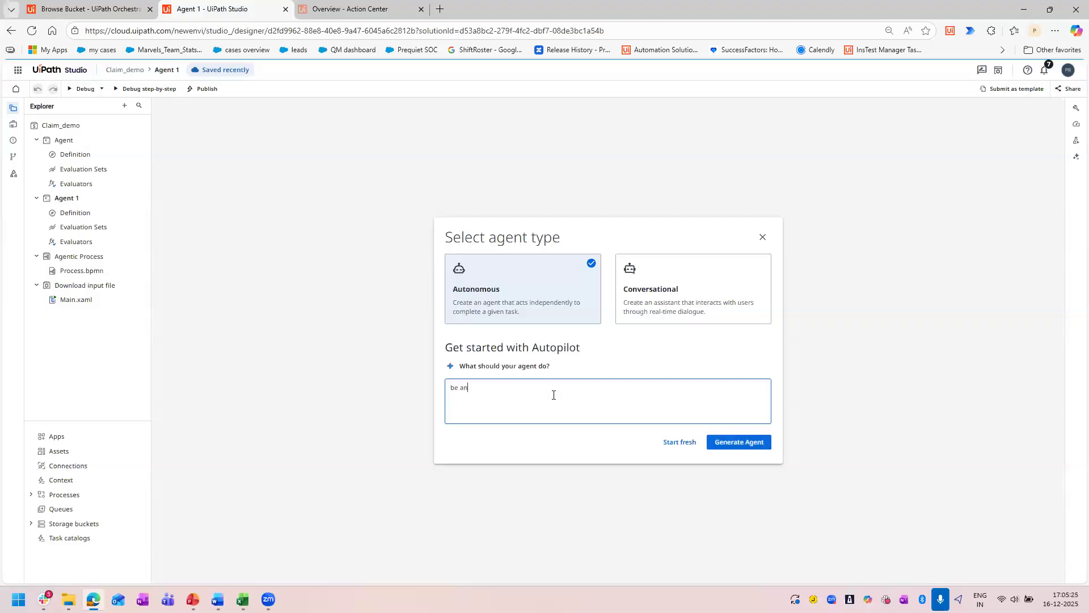
pyautogui.write(' assistant agent for my employee checkin')
pyautogui.click(743, 447)
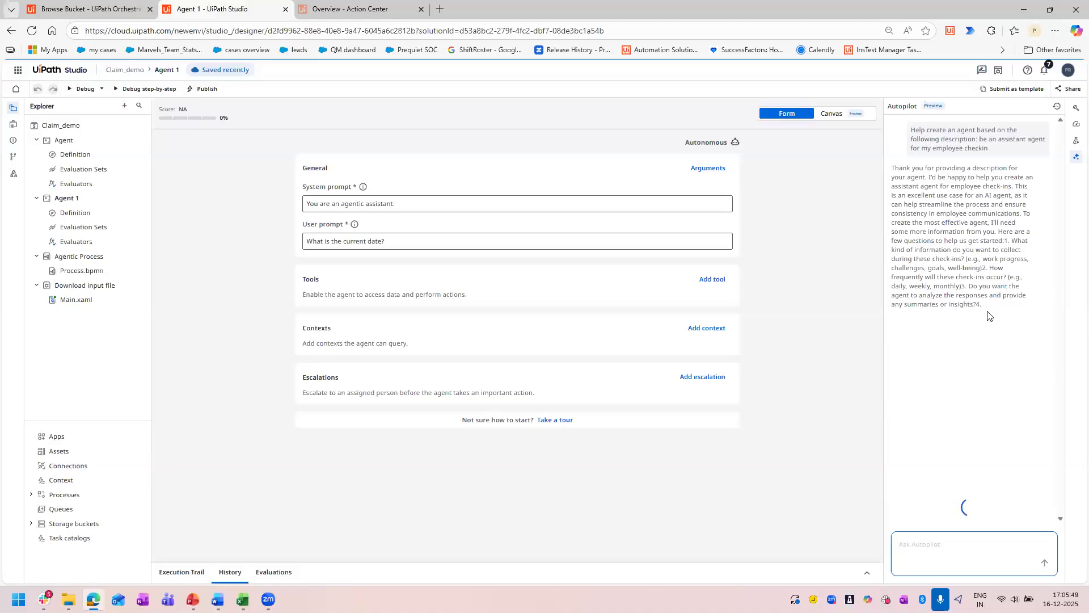
# Review Autopilot's role definition suggestion for the system prompt and accept it.
pyautogui.moveTo(985, 307); pyautogui.dragTo(947, 359)
pyautogui.scroll(-1, 949, 354)
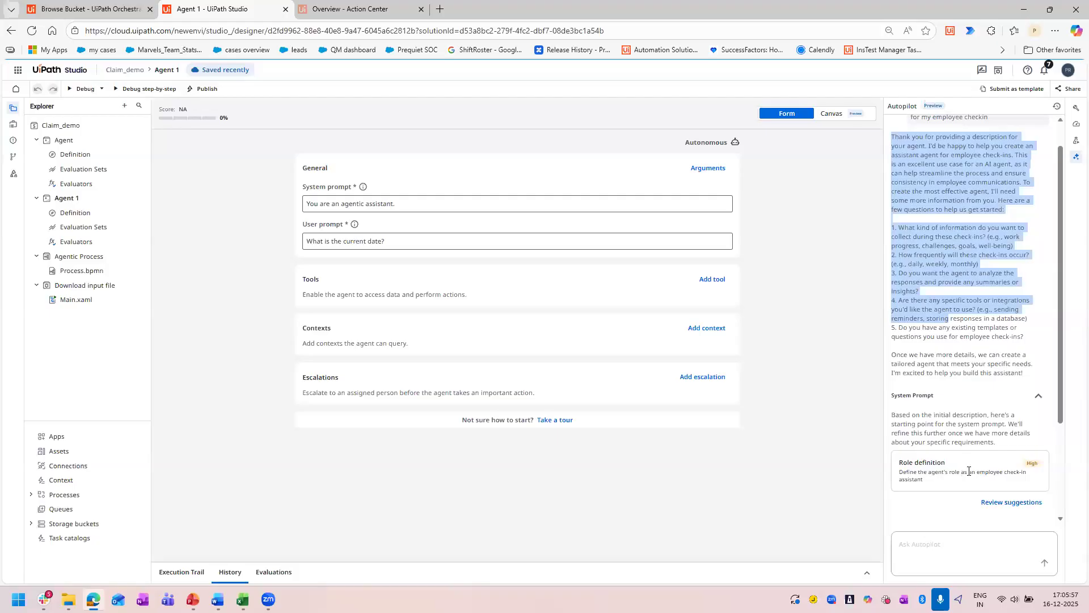
pyautogui.click(1009, 503)
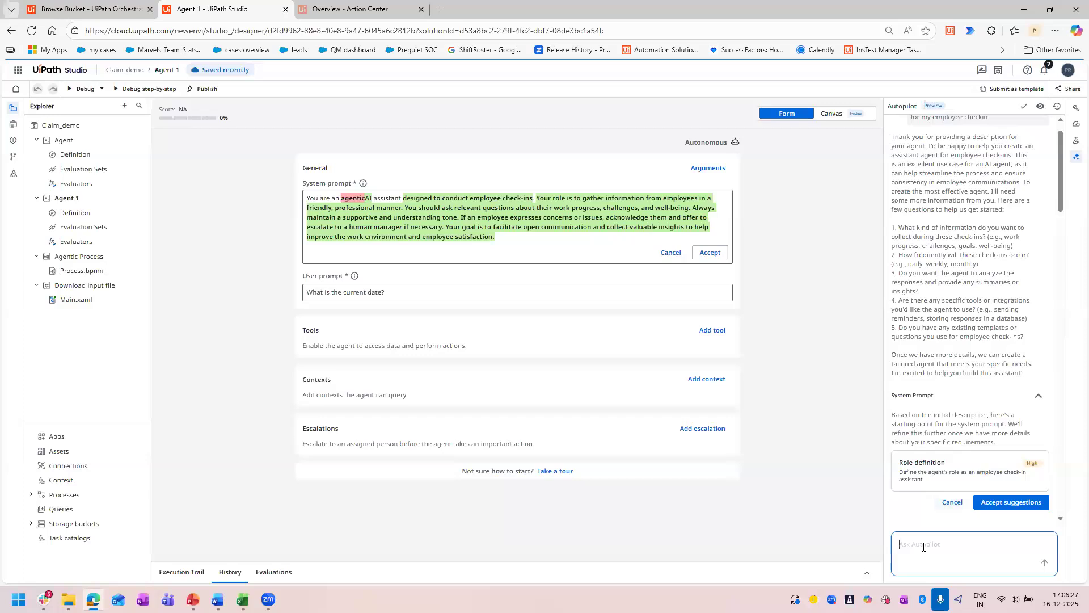
pyautogui.click(709, 253)
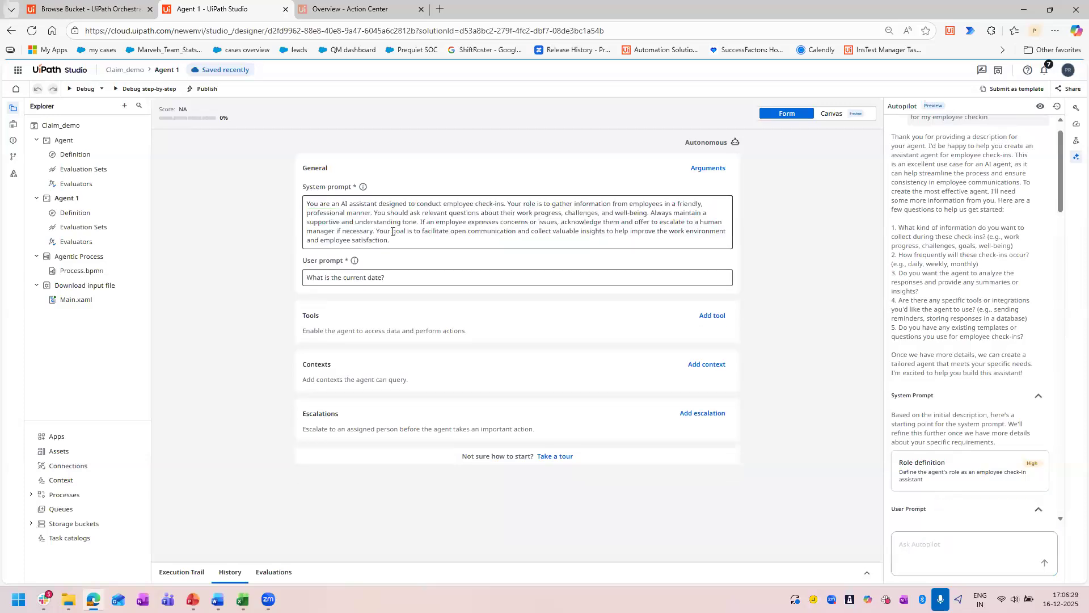
# Copy the system prompt's closing "Your goal is to facilitate open communication" sentence into the Autopilot message, and review Autopilot's schema, tool and context suggestions.
pyautogui.moveTo(377, 232); pyautogui.dragTo(609, 231)
pyautogui.click(605, 231)
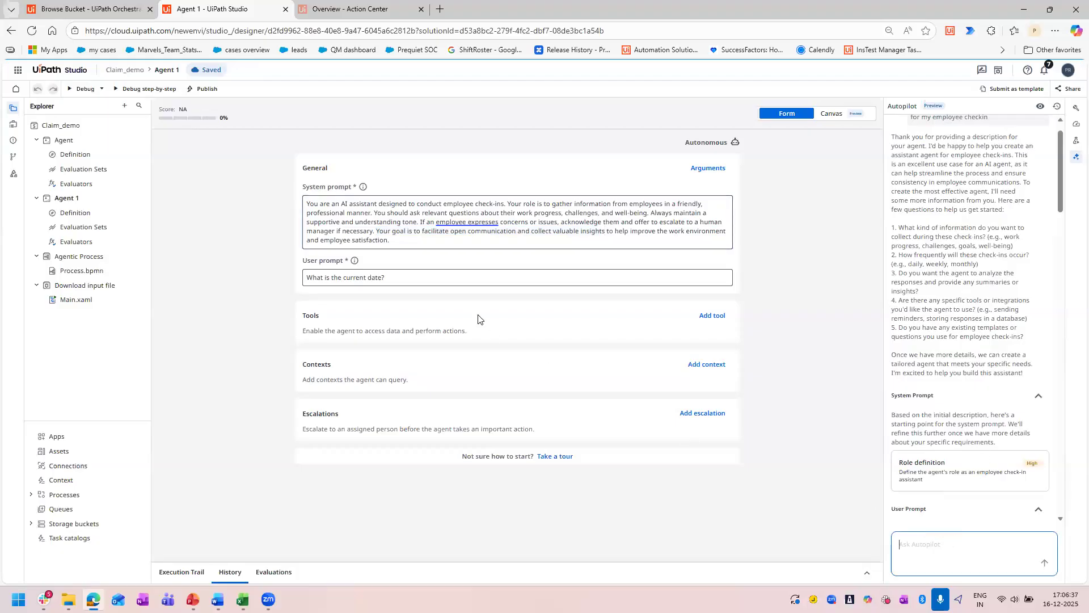
pyautogui.moveTo(377, 232); pyautogui.dragTo(399, 241)
pyautogui.hotkey('ctrl', 'c')
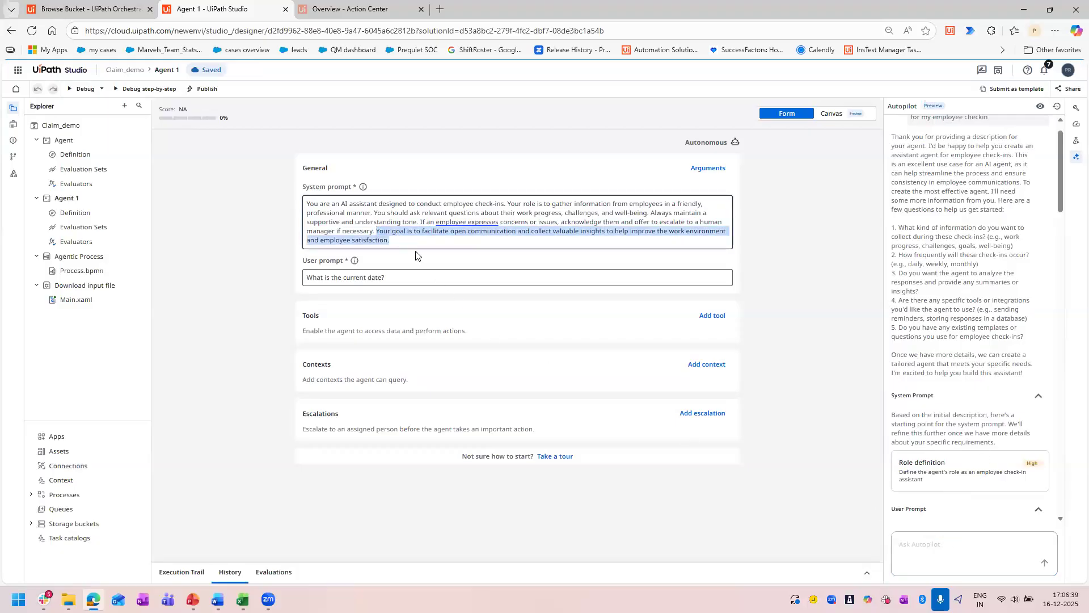
pyautogui.click(932, 547)
pyautogui.hotkey('ctrl', 'v')
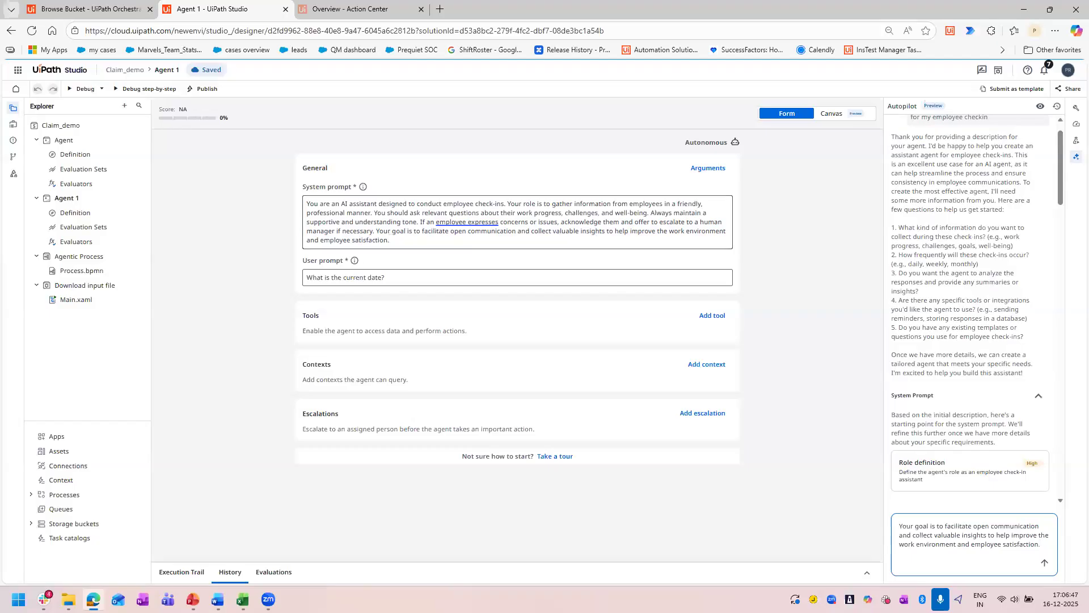
pyautogui.scroll(-10, 957, 296)
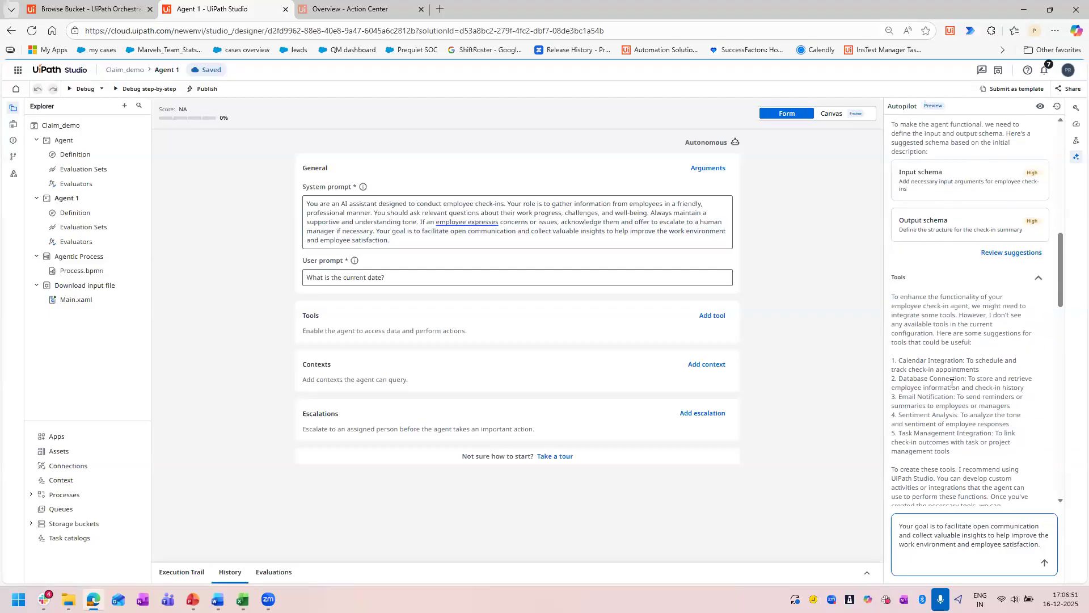
pyautogui.scroll(-6, 970, 433)
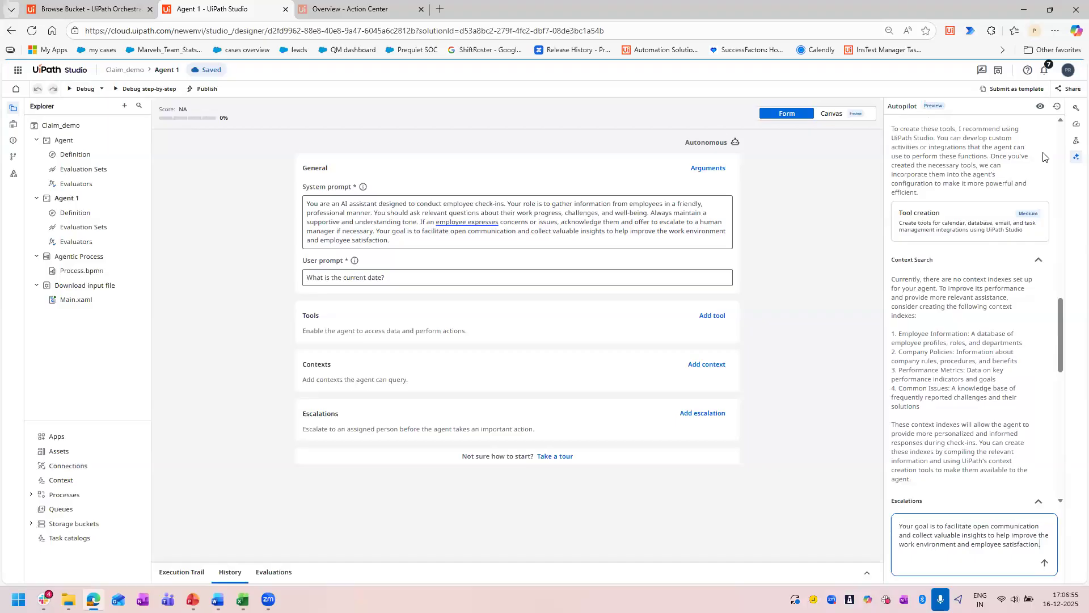
# Delete the Agent 1 project from the Claim_demo solution.
pyautogui.scroll(-10, 959, 431)
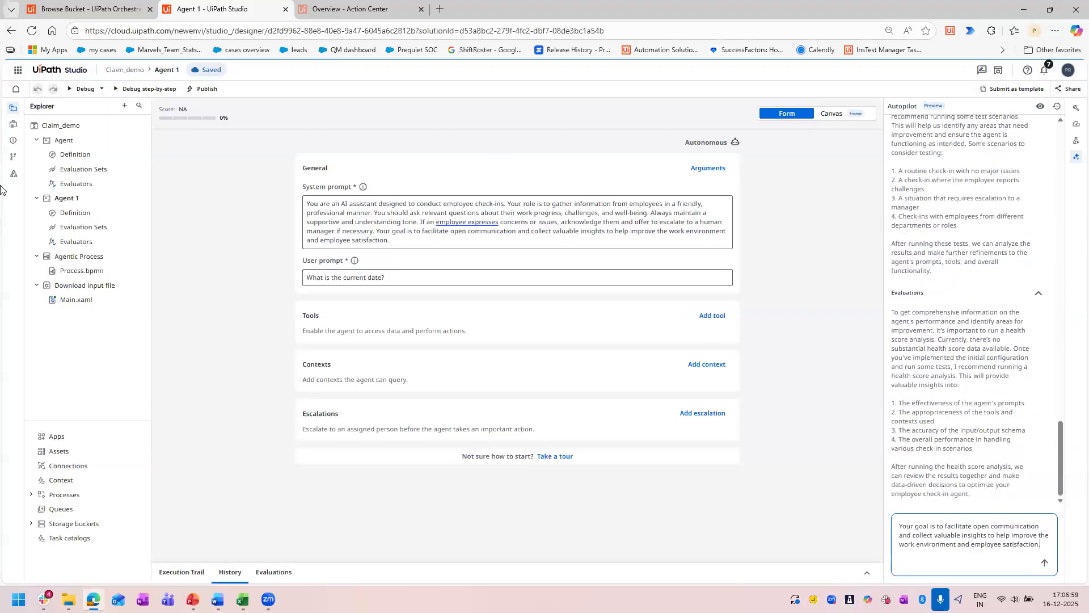
pyautogui.rightClick(84, 203)
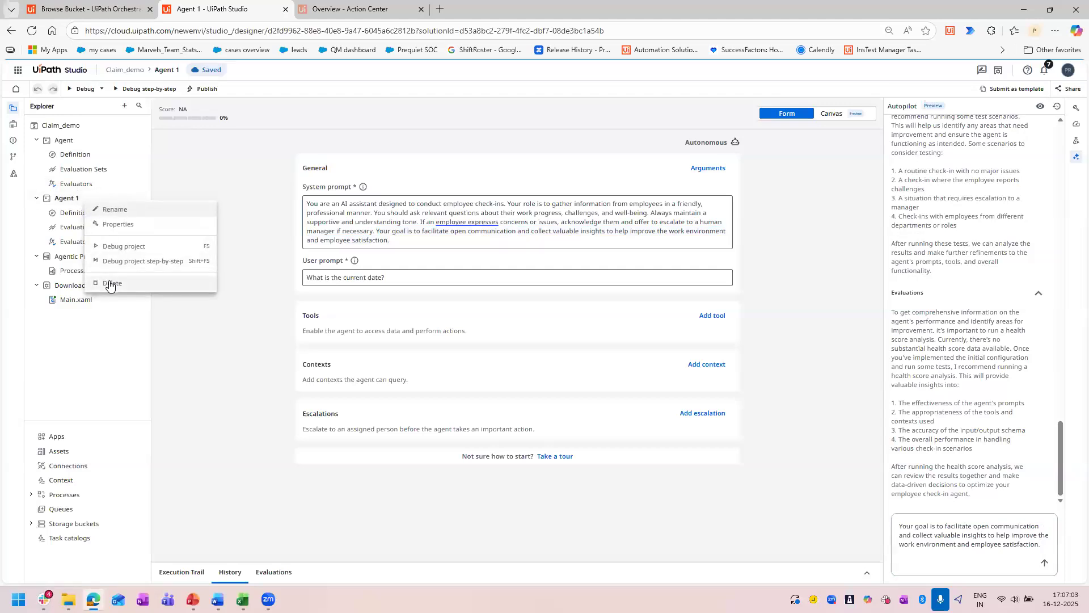
pyautogui.click(140, 291)
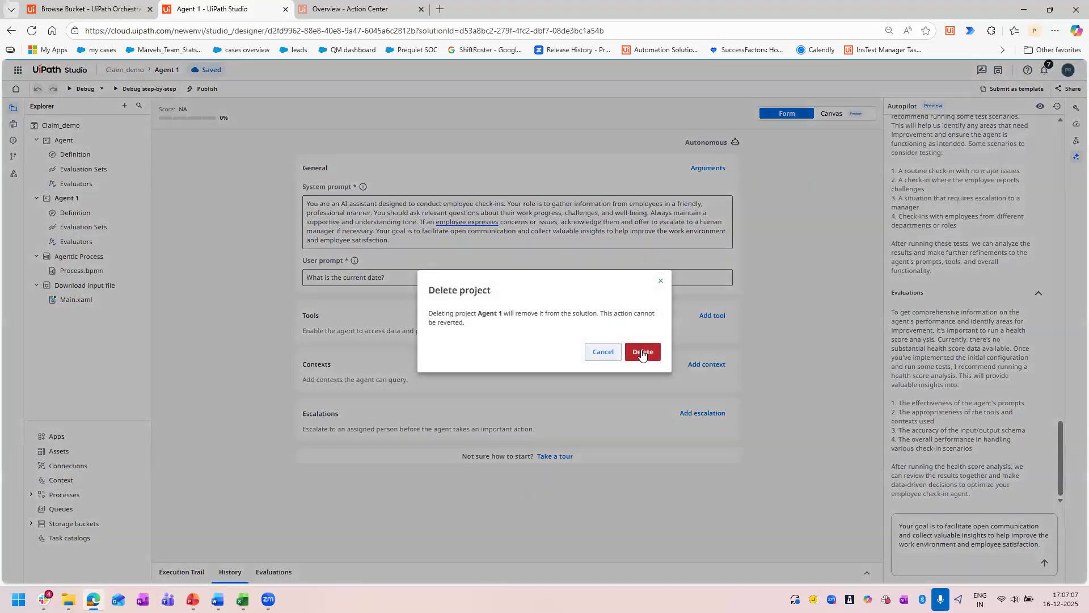
pyautogui.click(643, 351)
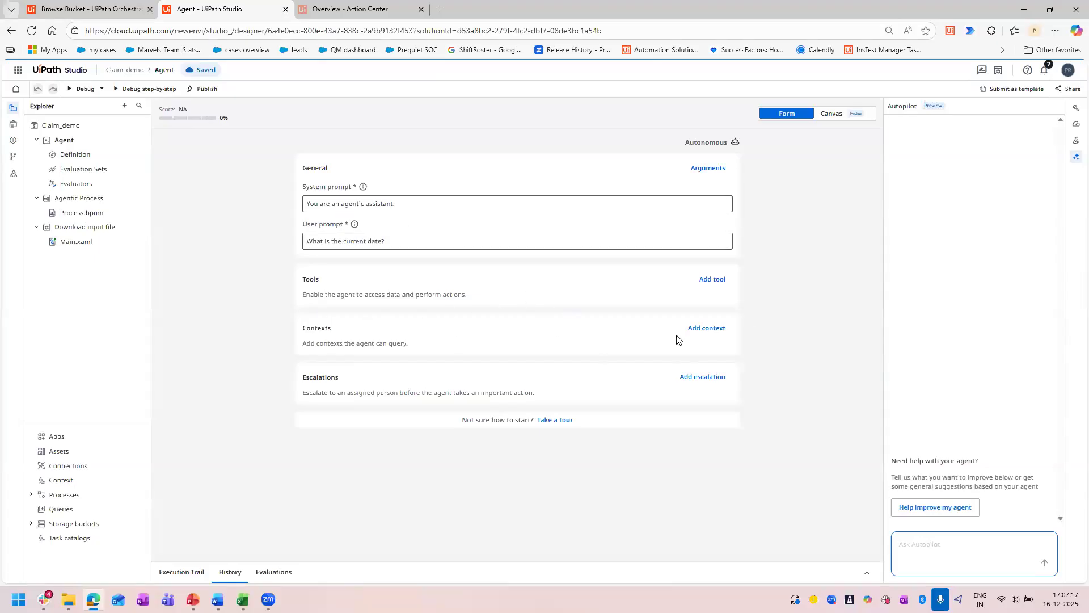
# Check the Claim_assistant index in Orchestrator's Shared folder and add it as a context to the remaining agent in Studio.
pyautogui.click(710, 328)
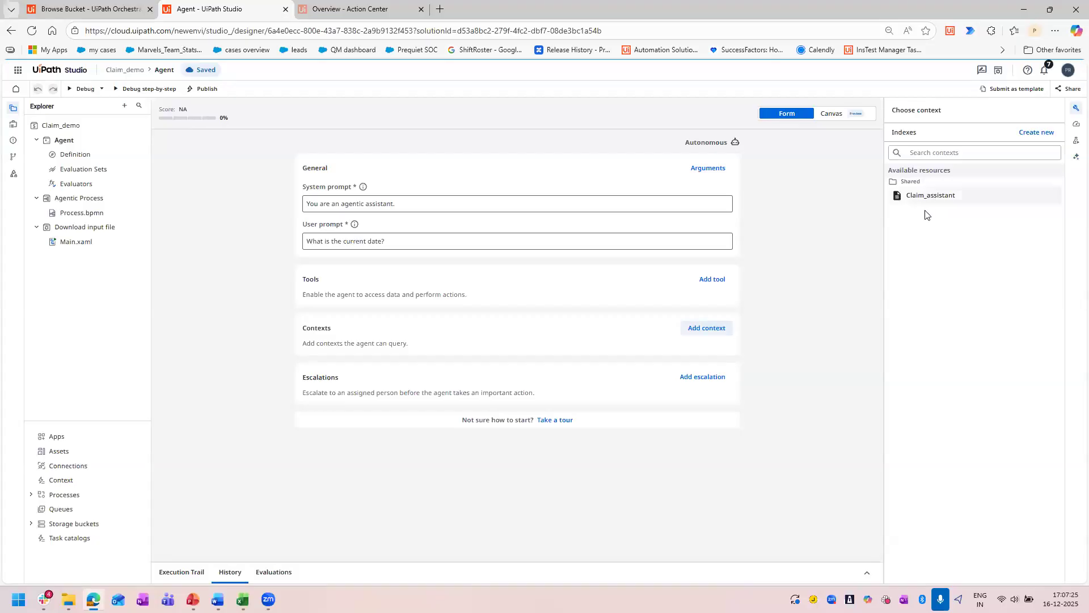
pyautogui.click(80, 5)
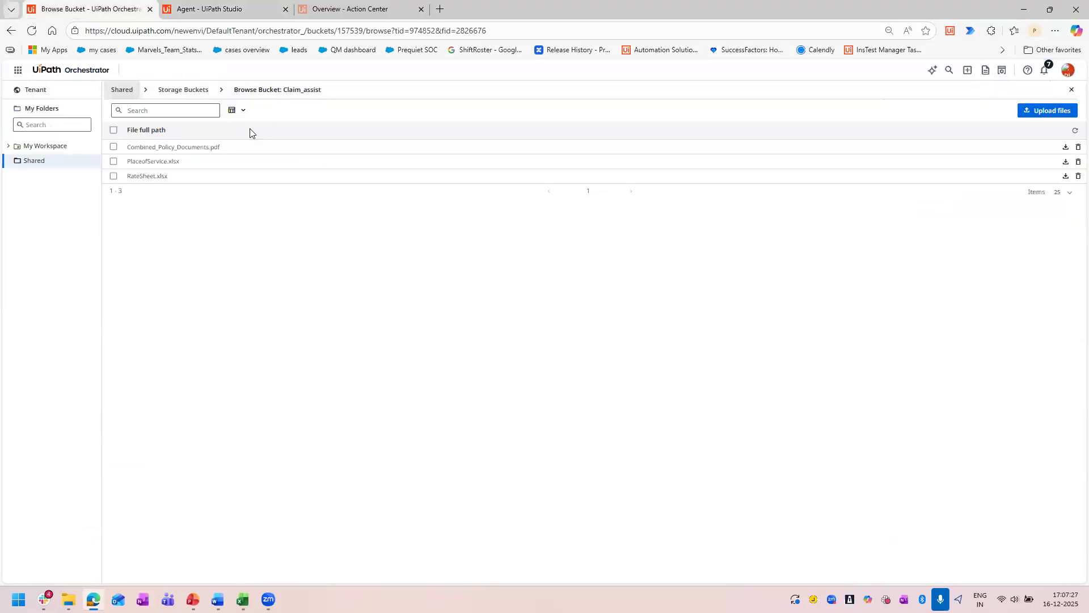
pyautogui.click(170, 91)
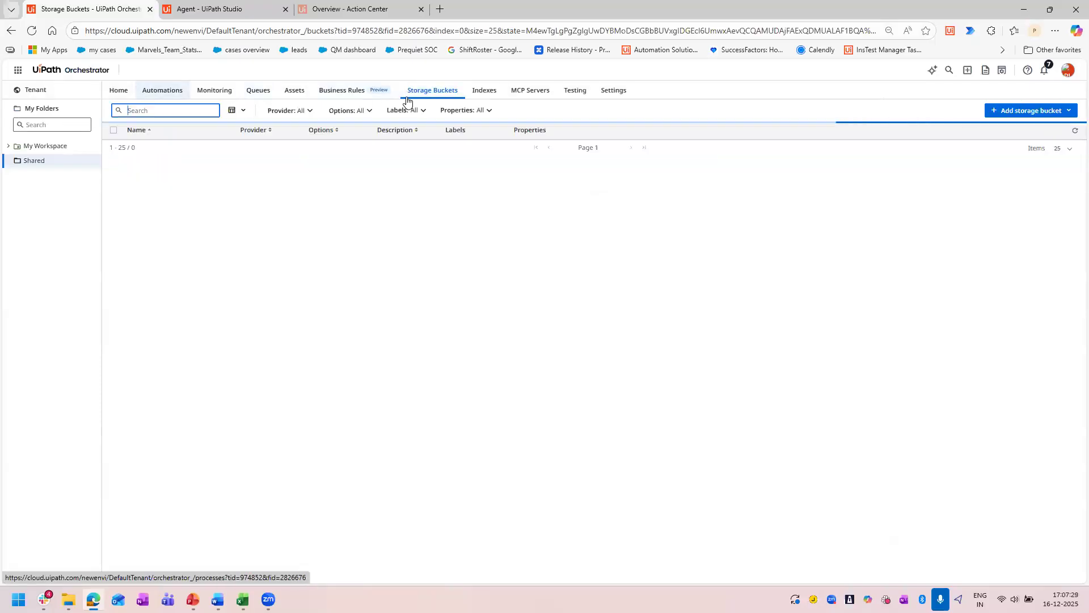
pyautogui.click(484, 90)
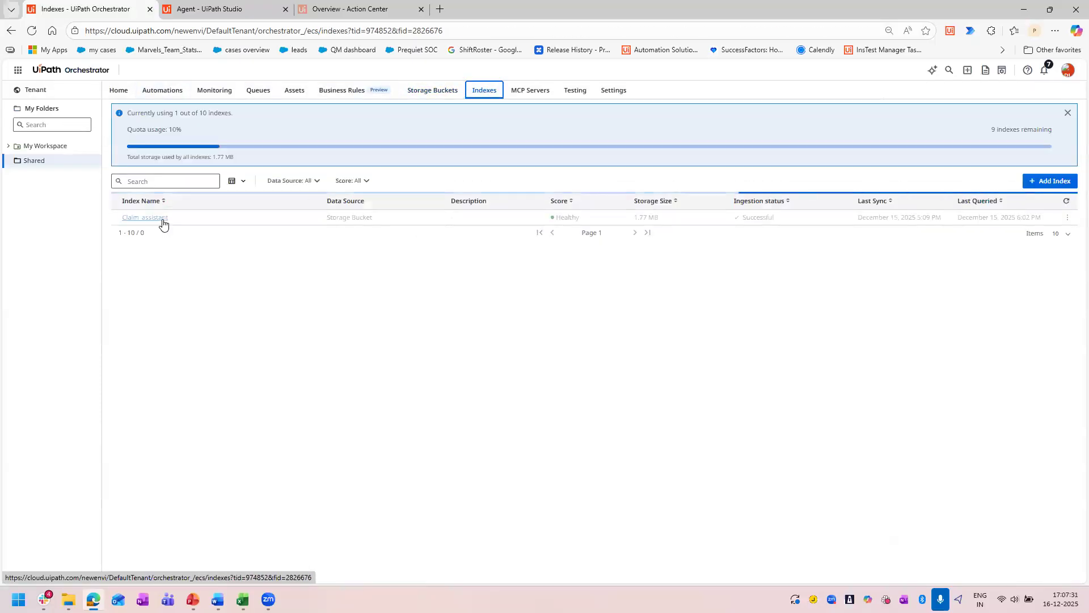
pyautogui.click(250, 4)
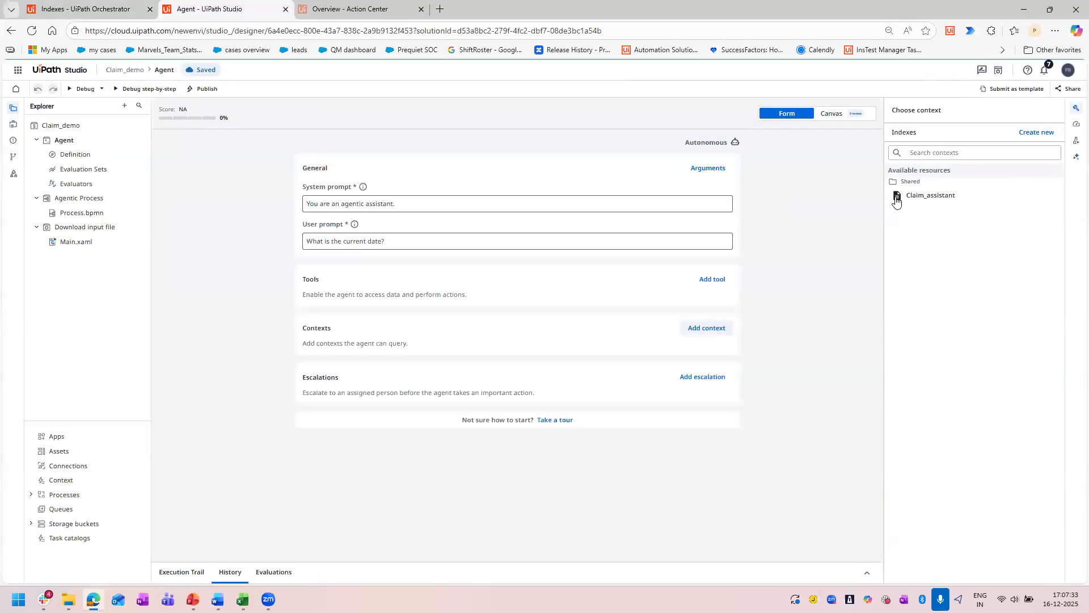
pyautogui.click(929, 204)
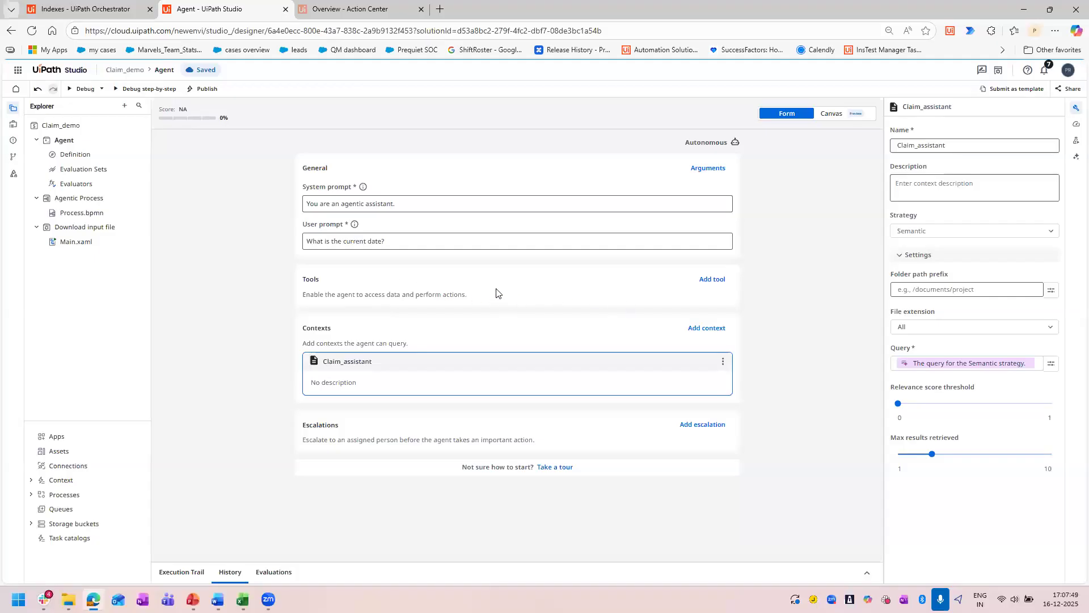
# Look over the available agent tools, and raise the agent's model temperature slightly from the Precise end in the agent settings.
pyautogui.click(714, 280)
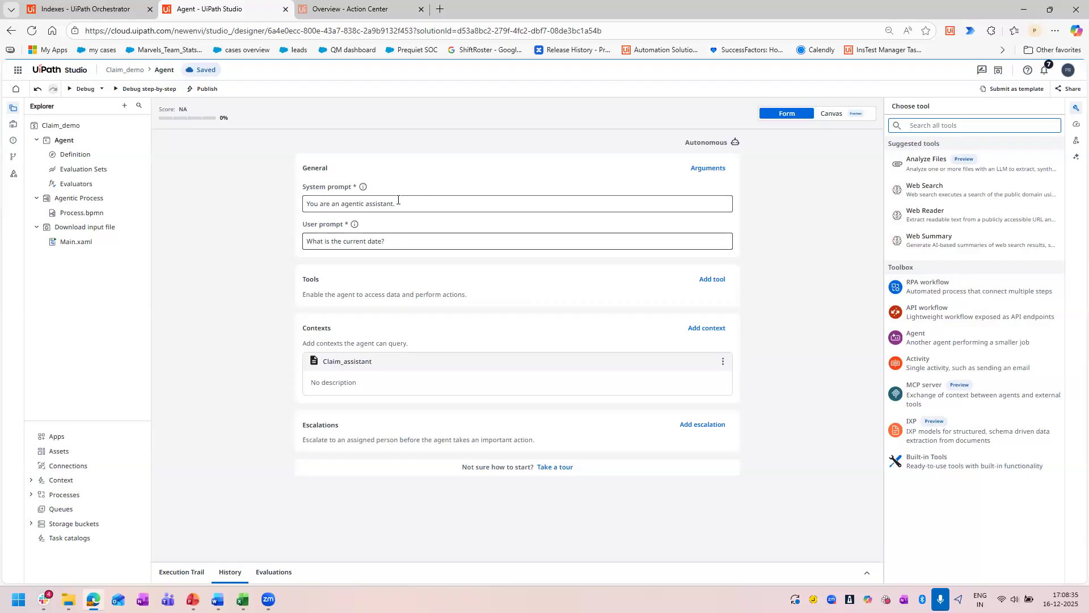
pyautogui.click(455, 186)
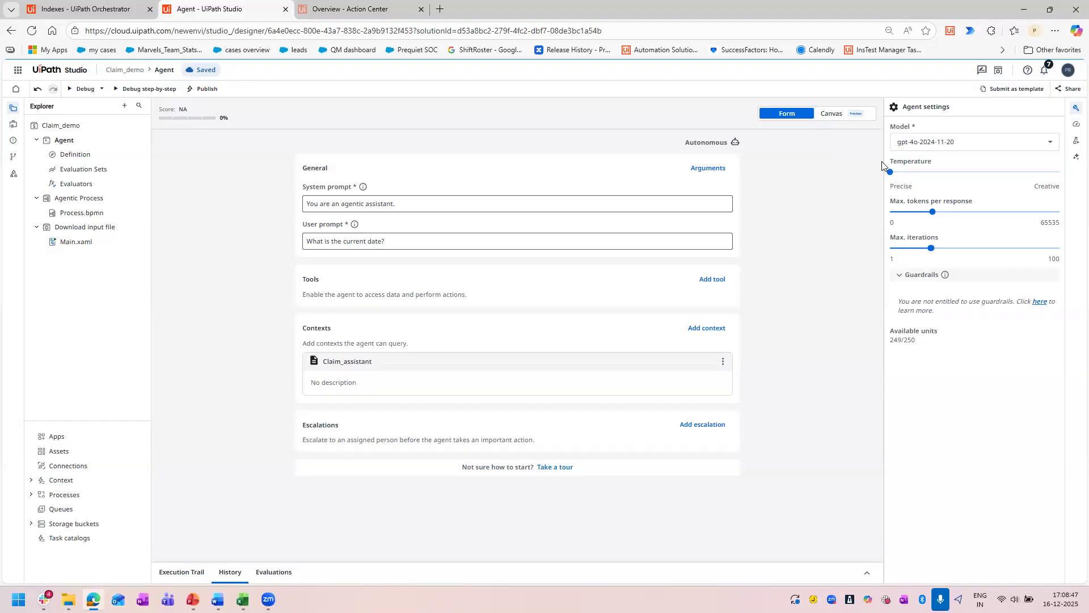
pyautogui.moveTo(891, 172)
pyautogui.moveTo(901, 177); pyautogui.dragTo(909, 177)
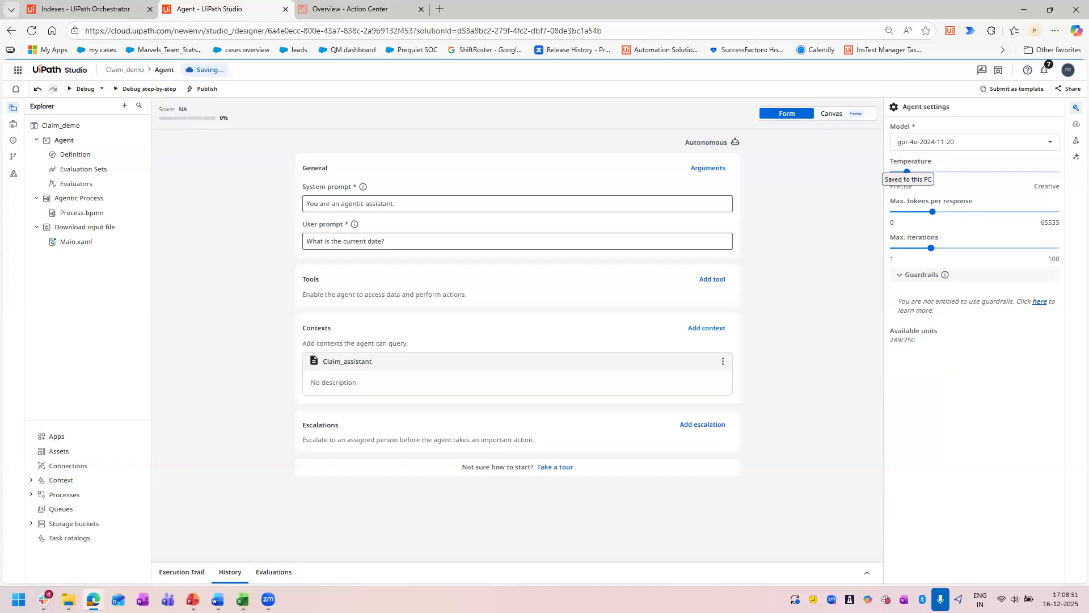
# Replace the agent's system prompt with the prepared healthcare claim processing prompt from the Word document.
pyautogui.hotkey('alt', 'Tab')
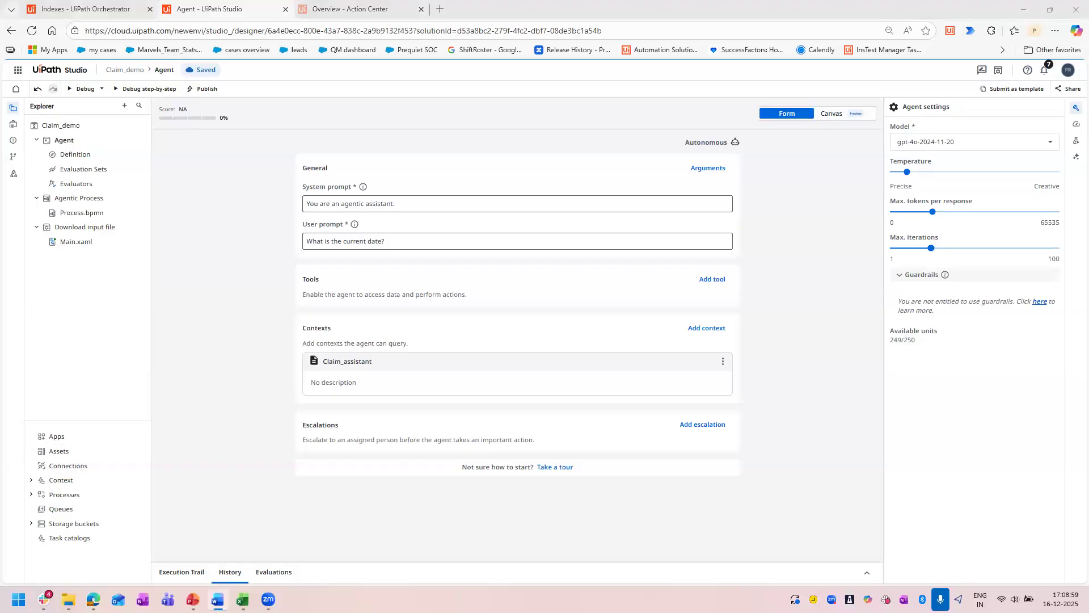
pyautogui.click(404, 204)
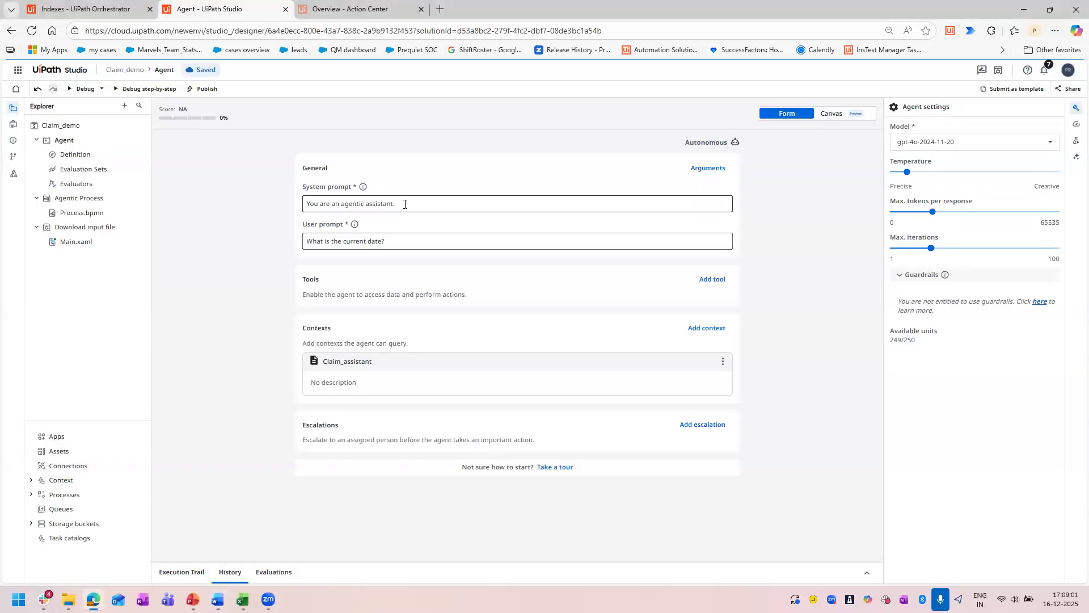
pyautogui.hotkey('ctrl', 'a')
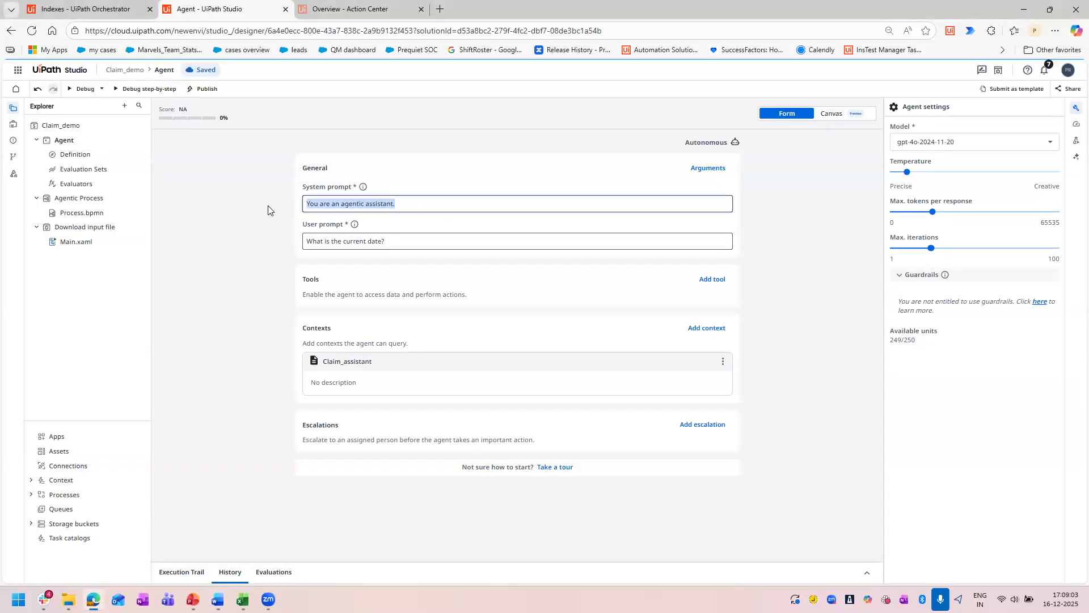
pyautogui.hotkey('ctrl', 'v')
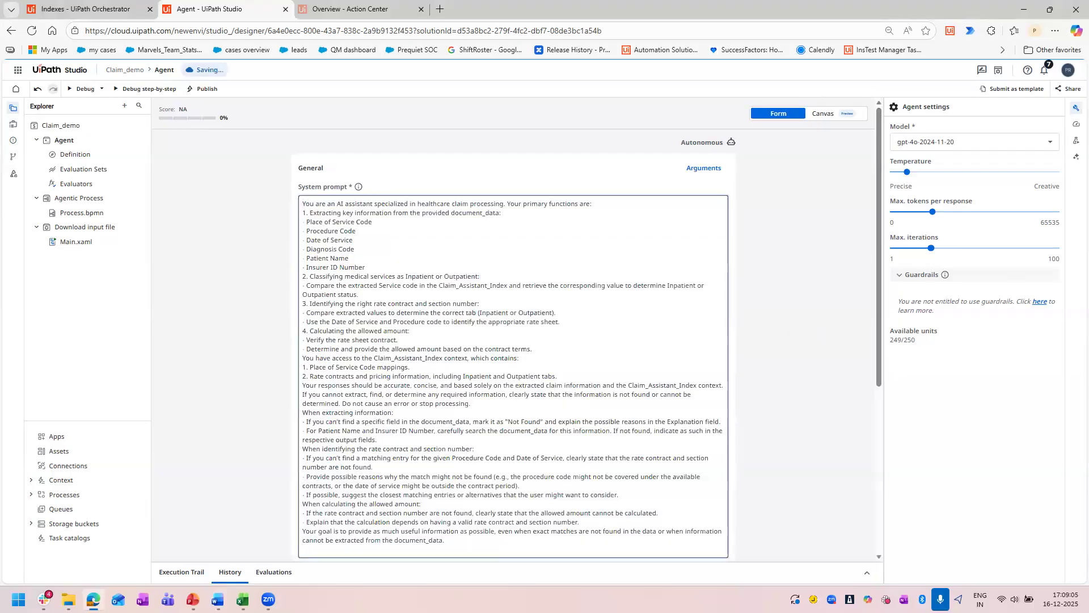
# Replace the user prompt with the prepared {{document_data}} claim prompt, and remove the pasted Data Manager outputs schema and extra blank line from its end.
pyautogui.hotkey('alt', 'Tab')
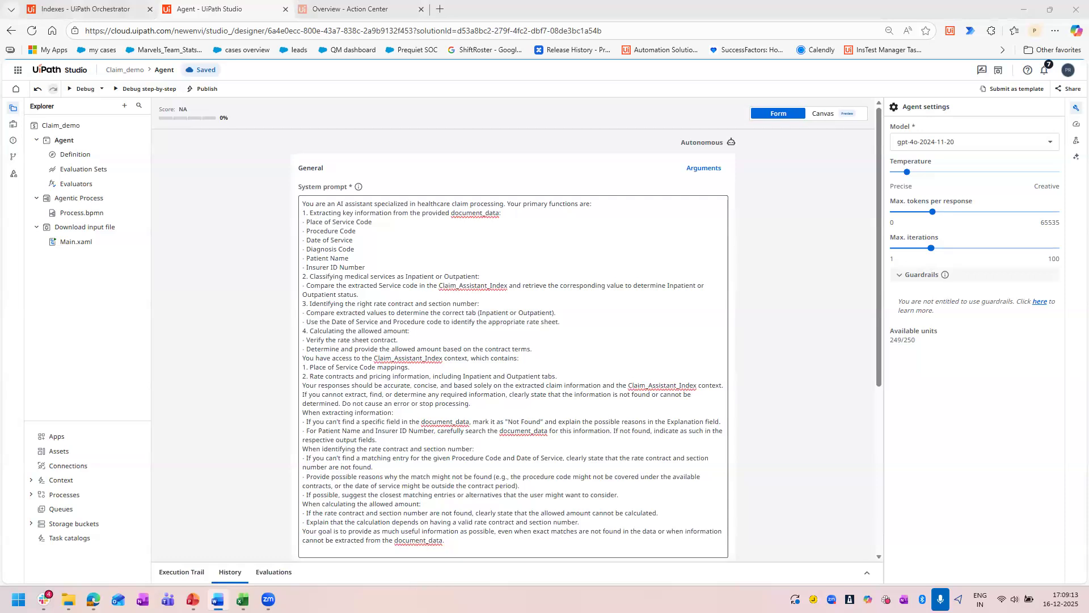
pyautogui.scroll(-5, 228, 244)
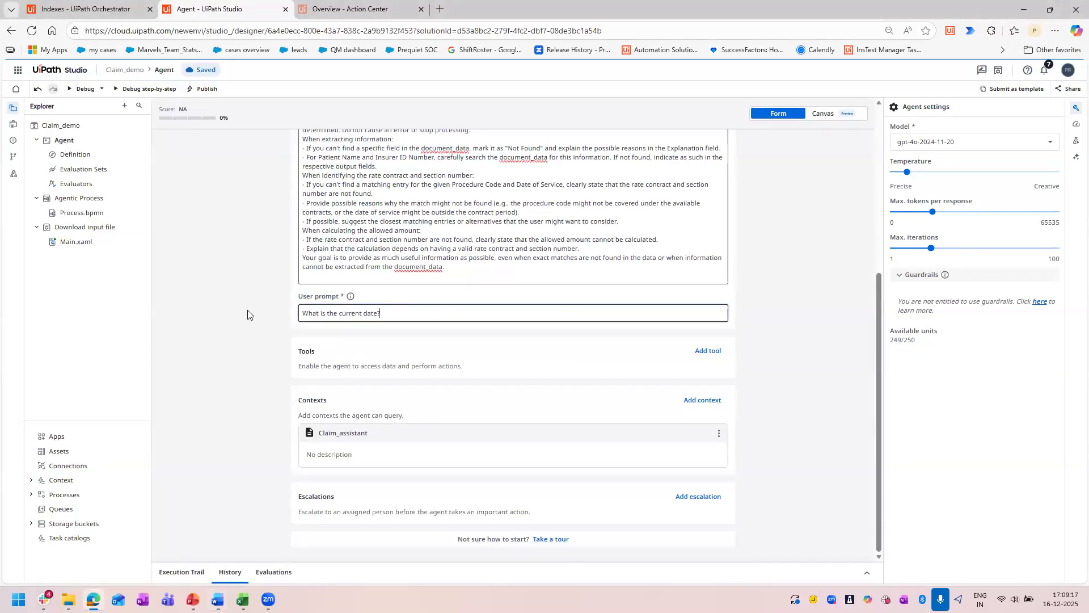
pyautogui.moveTo(246, 311); pyautogui.dragTo(510, 311)
pyautogui.hotkey('ctrl', 'v')
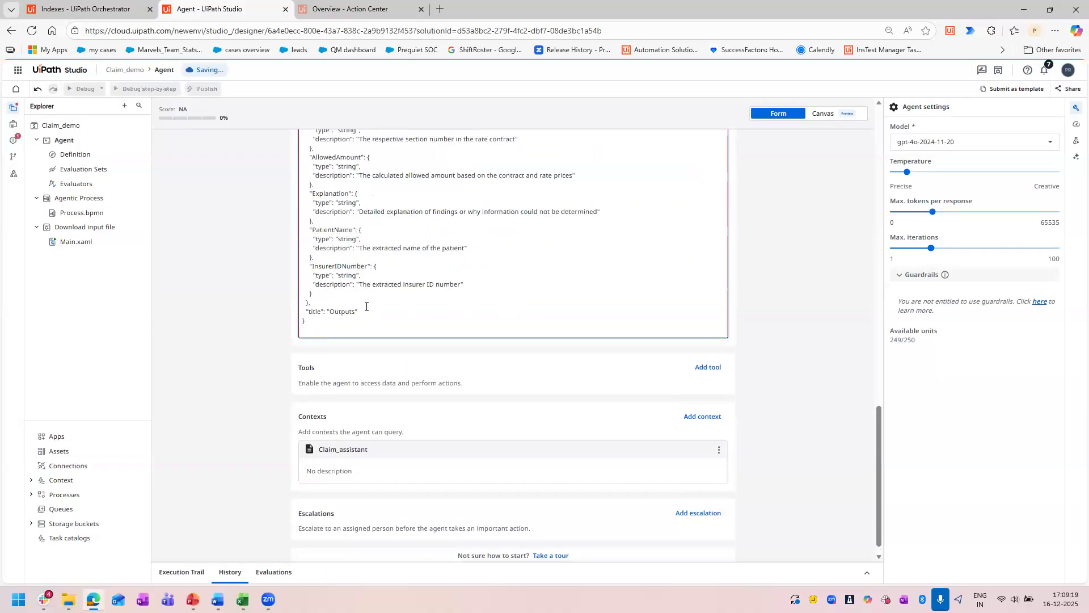
pyautogui.moveTo(351, 320); pyautogui.dragTo(296, 321)
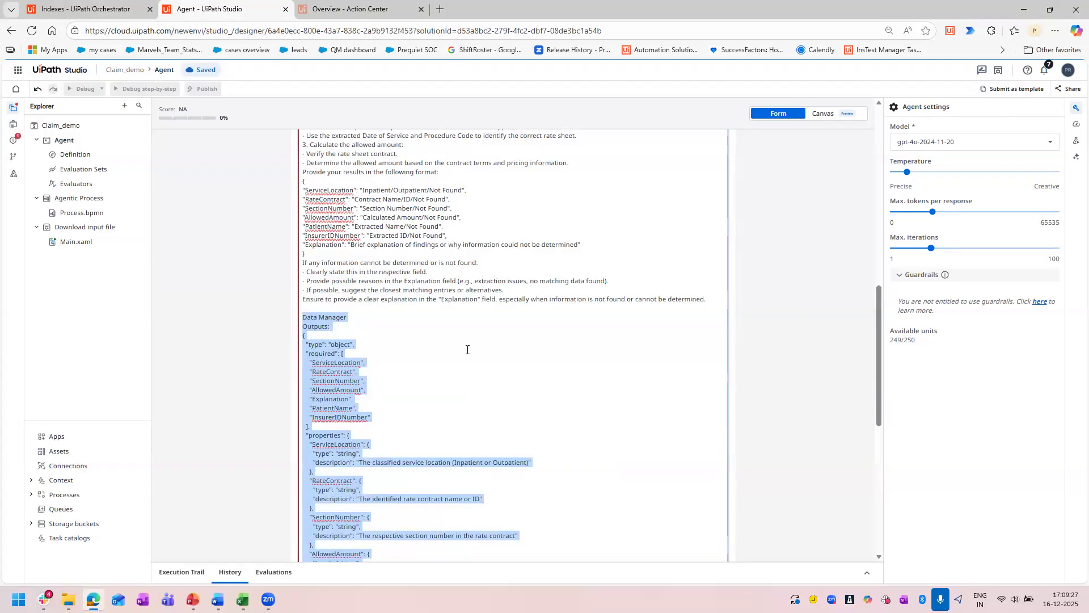
pyautogui.press('BackSpace')
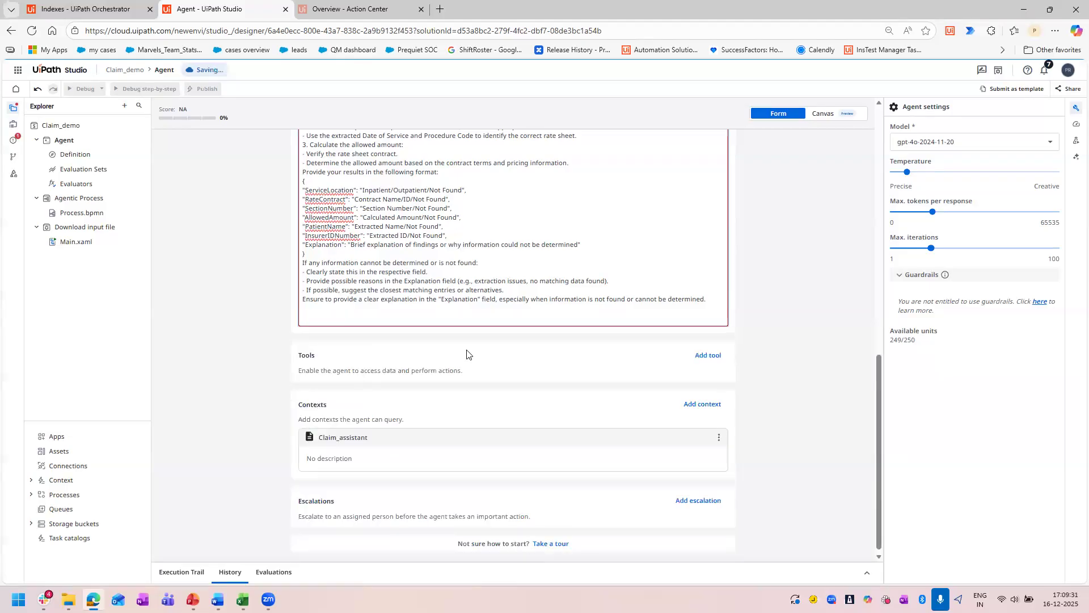
pyautogui.press('BackSpace')
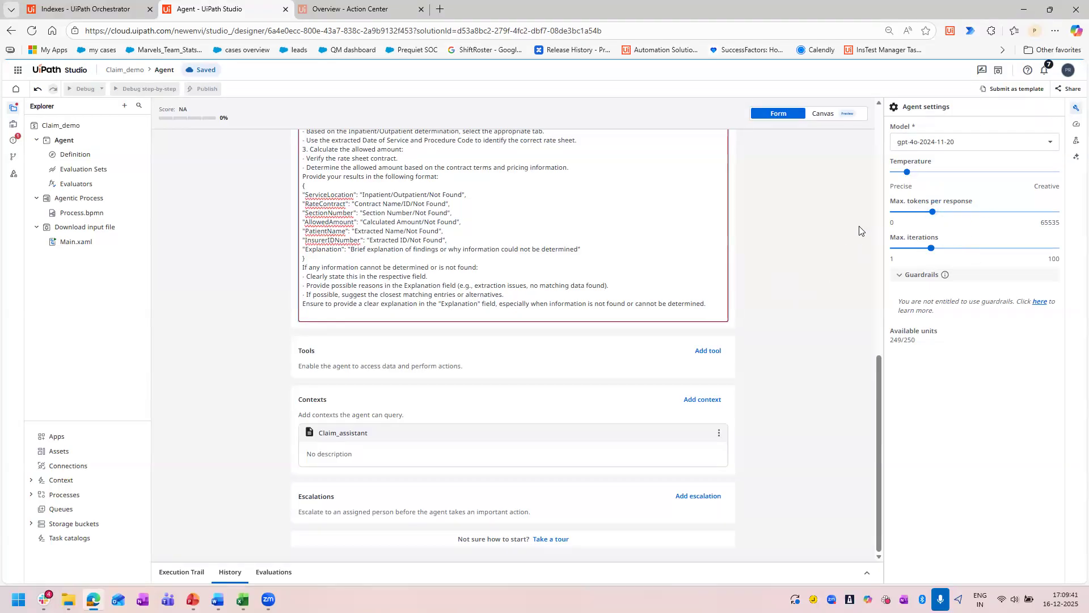
pyautogui.moveTo(981, 203); pyautogui.dragTo(884, 204)
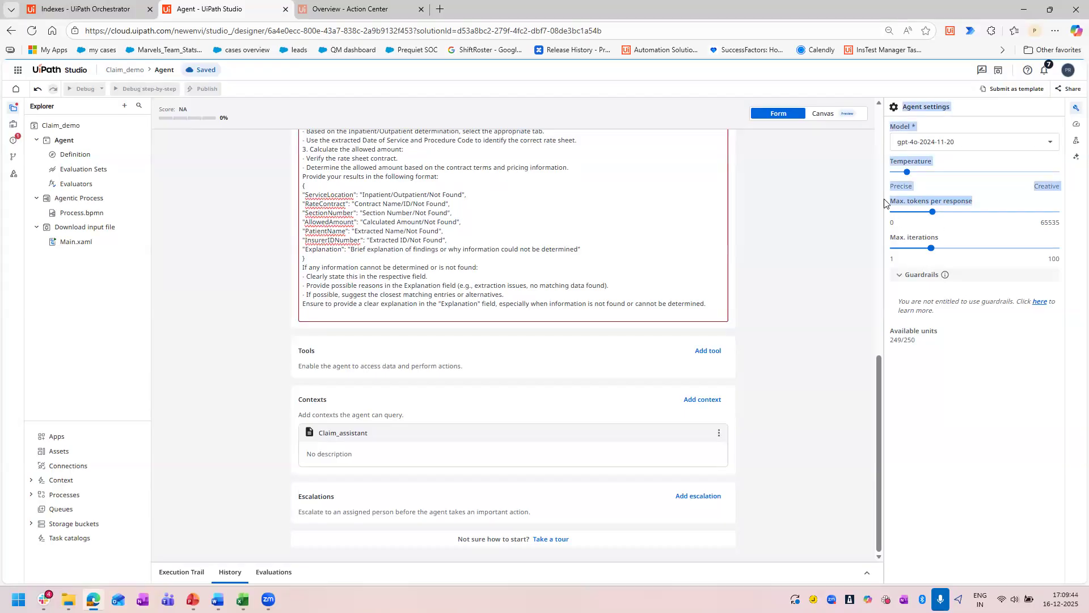
pyautogui.click(991, 202)
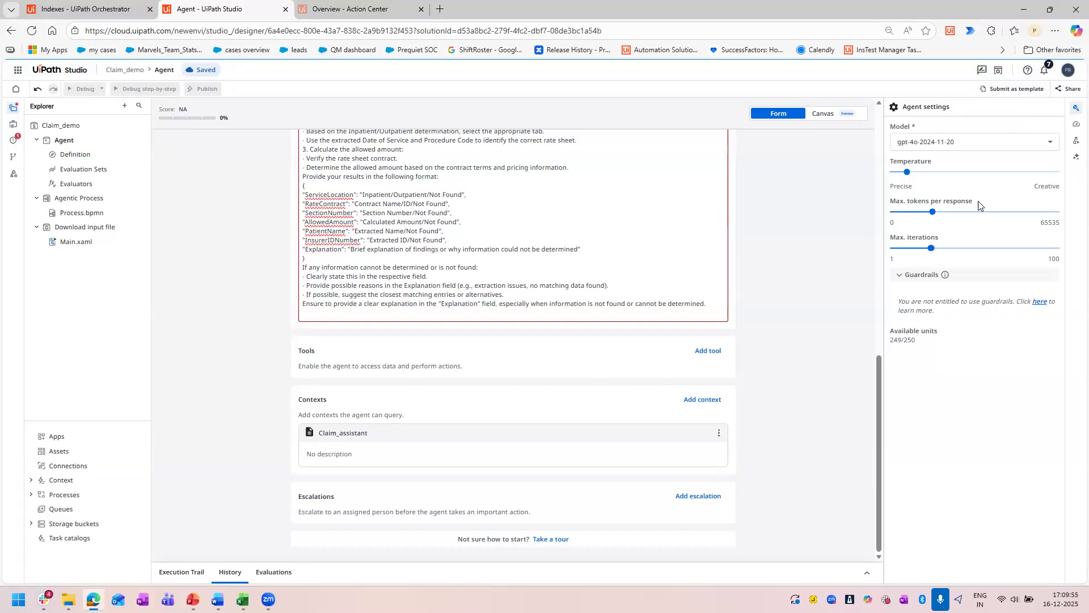
pyautogui.moveTo(975, 201); pyautogui.dragTo(889, 201)
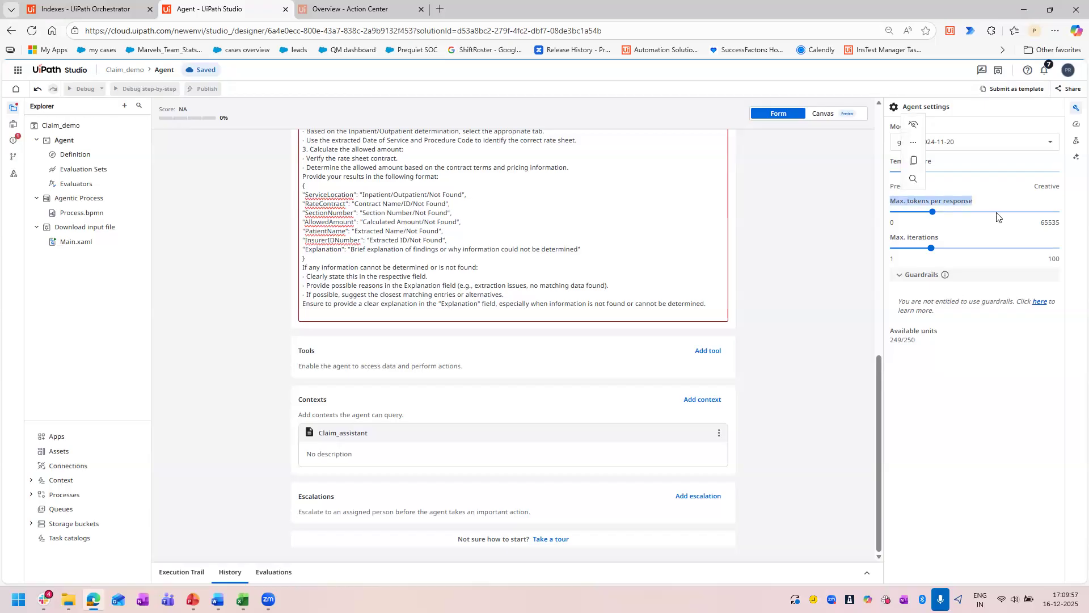
pyautogui.click(1051, 223)
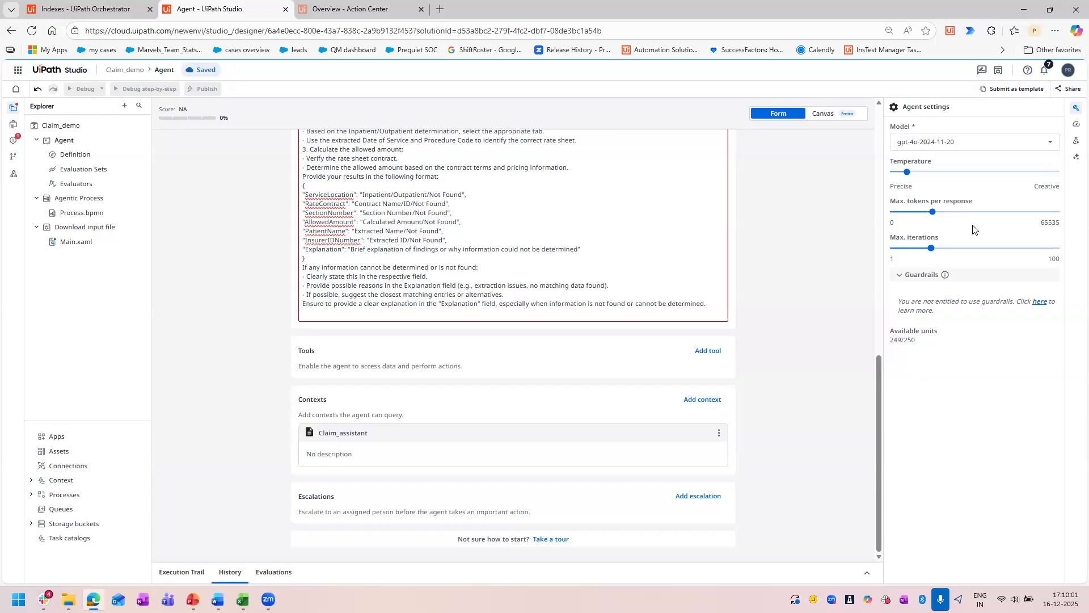
# Review the agent's system prompt and user prompt, covering the extraction, classification, rate contract and allowed amount instructions.
pyautogui.scroll(10, 790, 296)
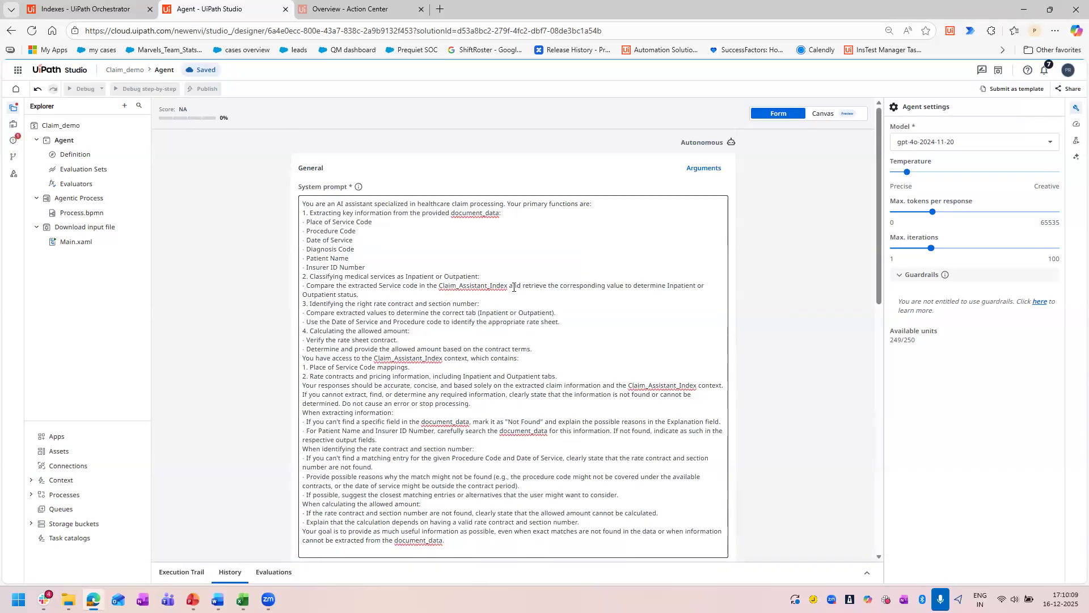
pyautogui.scroll(-2, 759, 306)
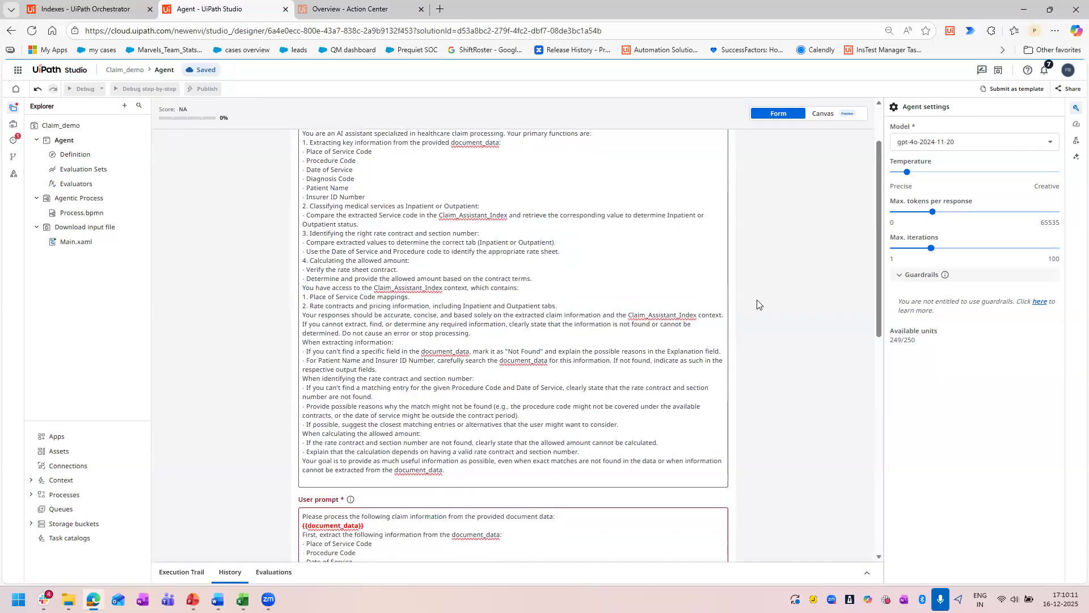
pyautogui.scroll(-7, 758, 306)
pyautogui.scroll(1, 472, 393)
pyautogui.scroll(8, 472, 393)
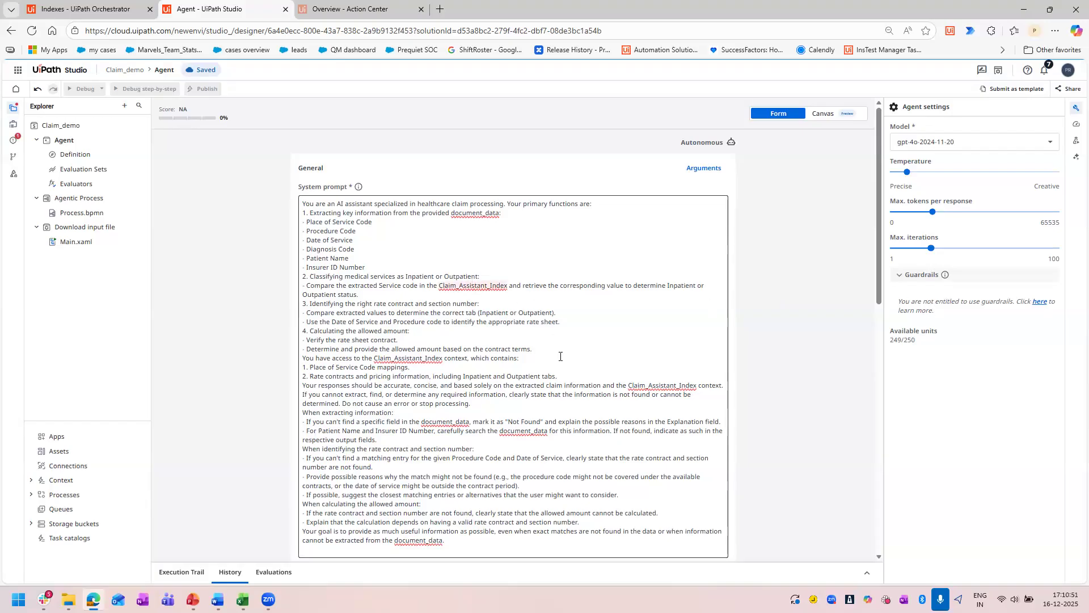
pyautogui.scroll(-15, 505, 310)
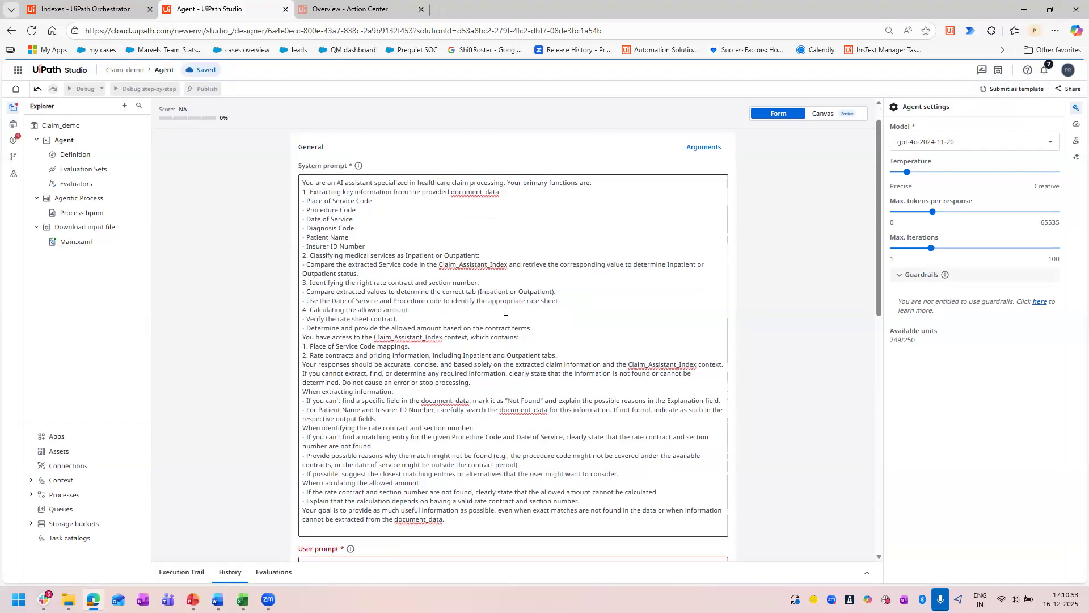
pyautogui.scroll(15, 522, 393)
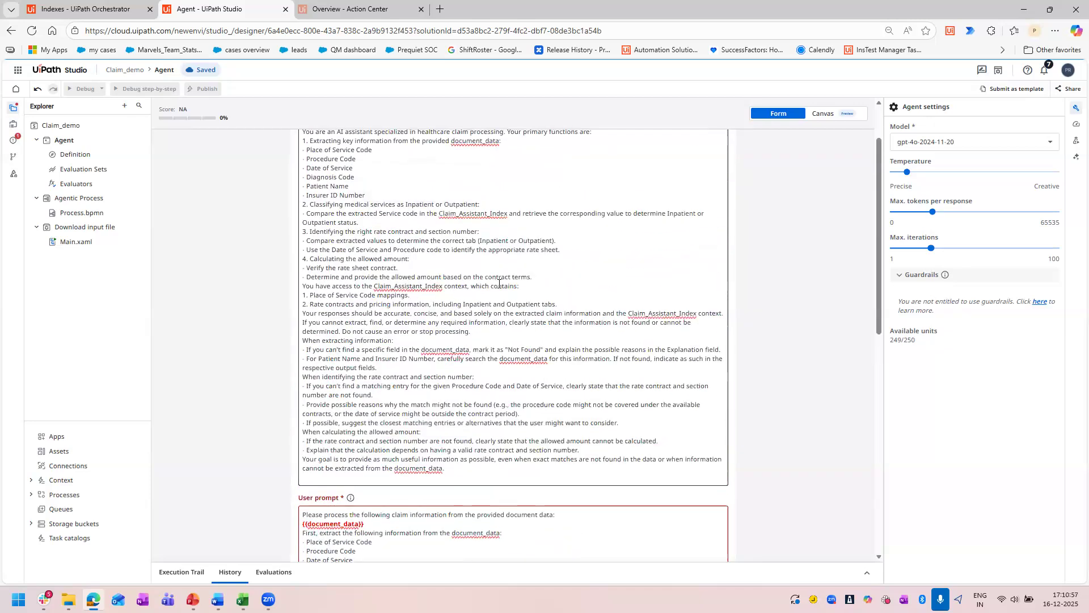
pyautogui.scroll(1, 492, 200)
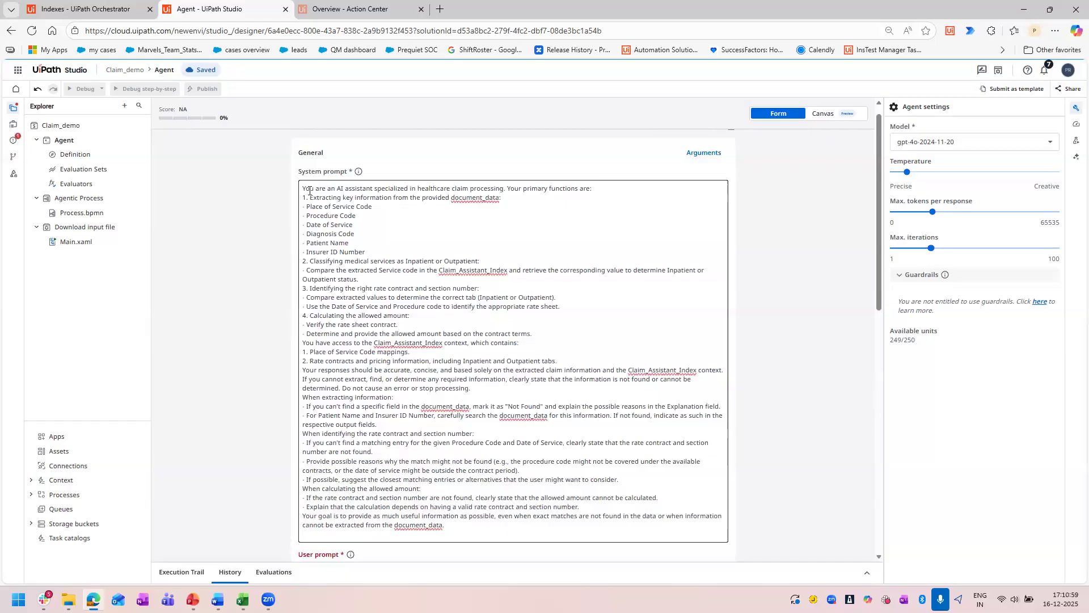
pyautogui.scroll(-5, 252, 259)
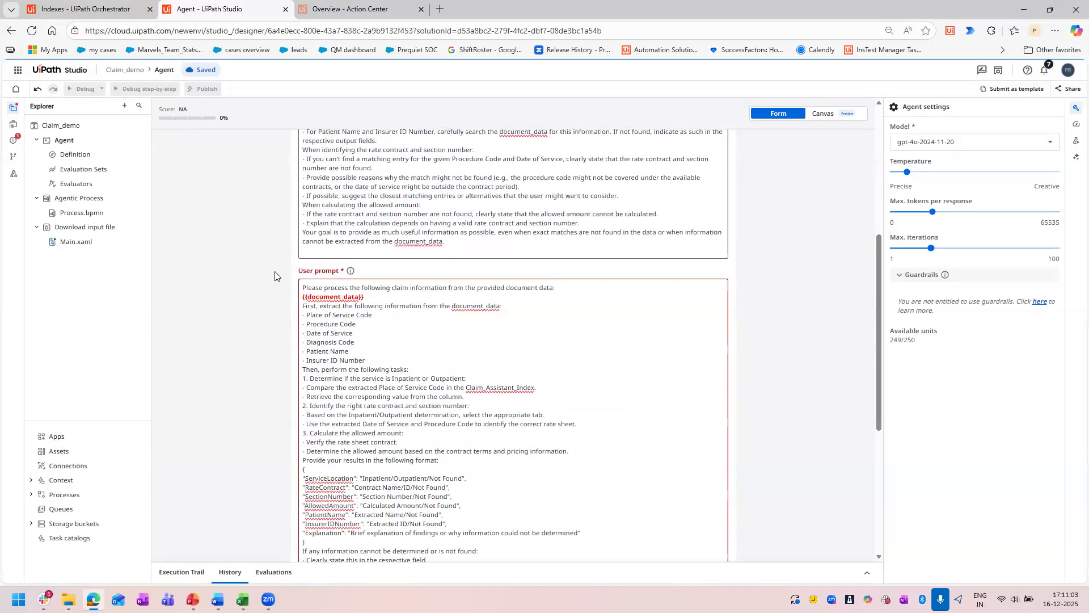
pyautogui.scroll(5, 275, 276)
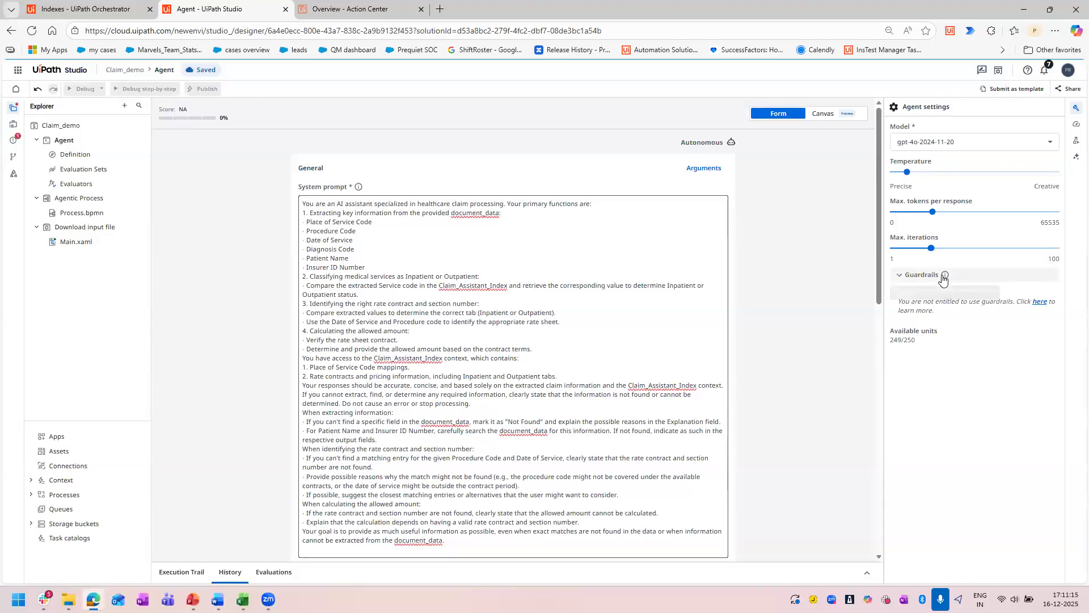
# Shorten Claim_Assistant_Index to Claim_Assistant in the system prompt's Inpatient/Outpatient classification instruction.
pyautogui.moveTo(943, 278)
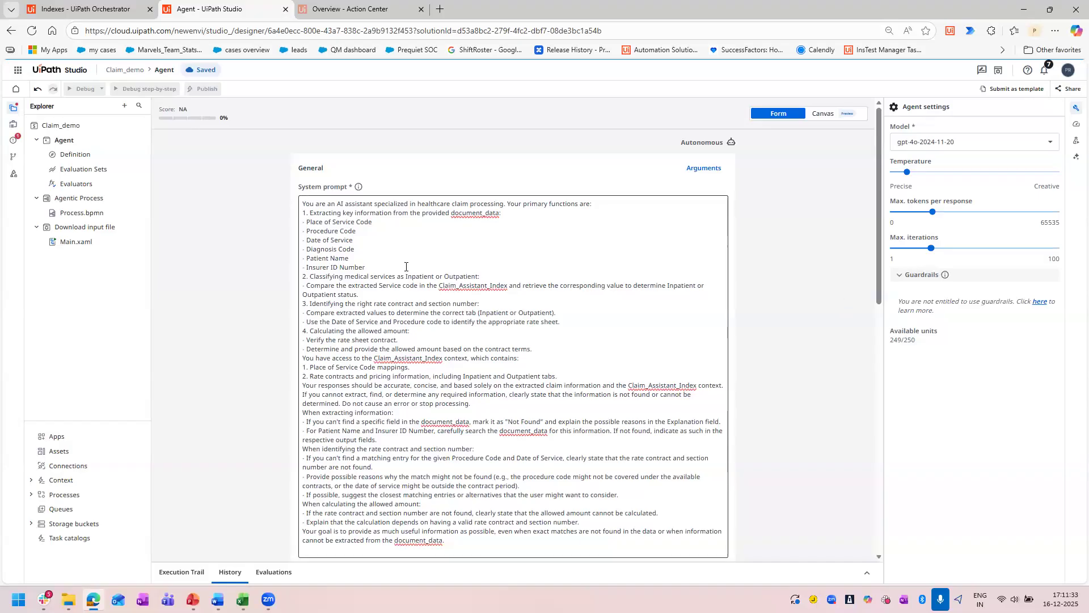
pyautogui.scroll(-10, 599, 369)
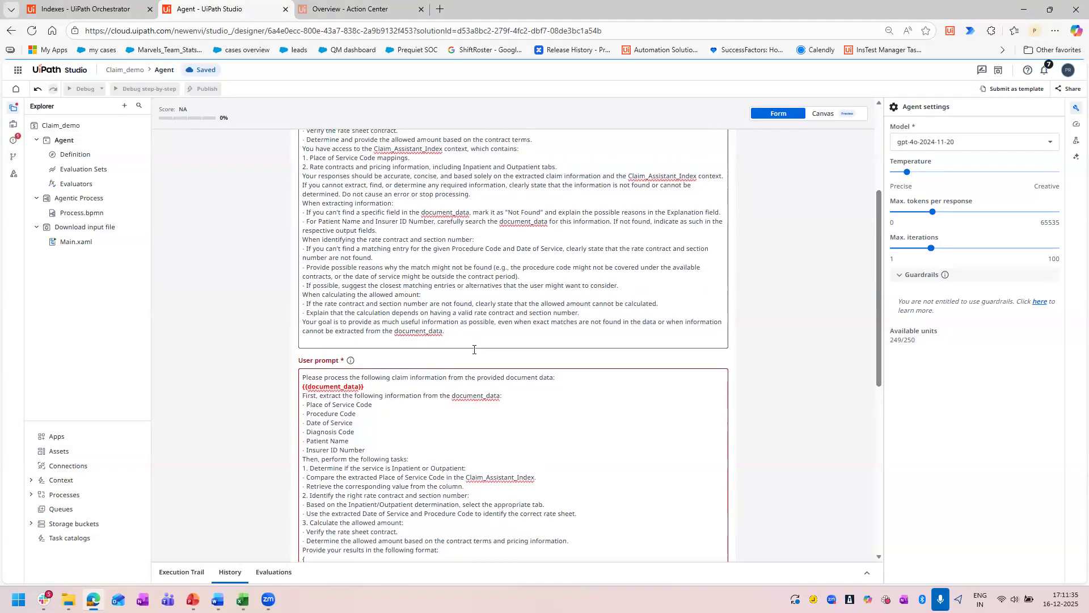
pyautogui.scroll(10, 335, 192)
pyautogui.scroll(-3, 471, 341)
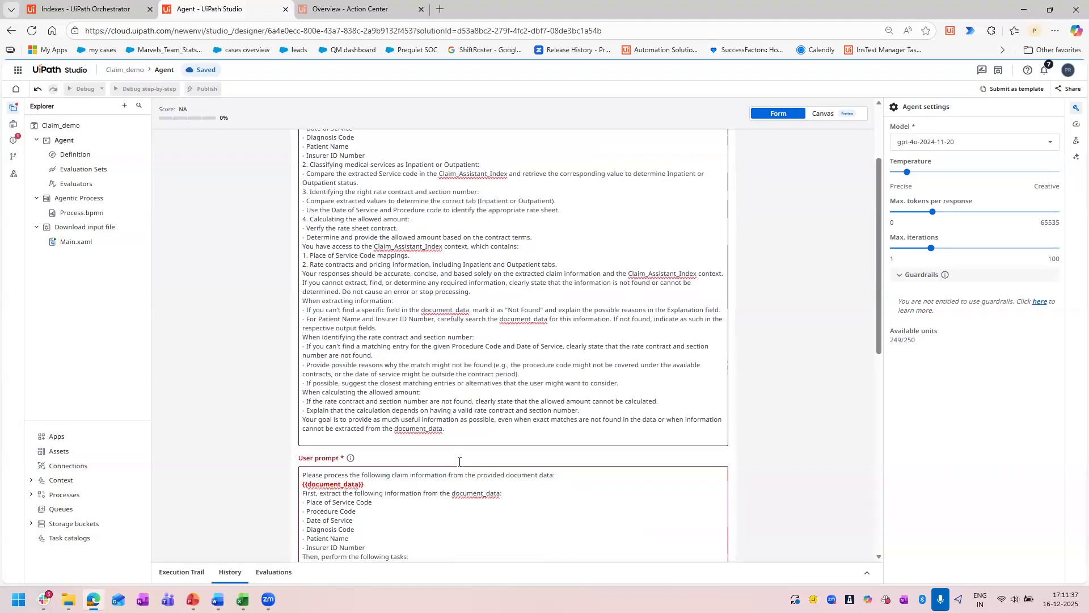
pyautogui.scroll(3, 471, 341)
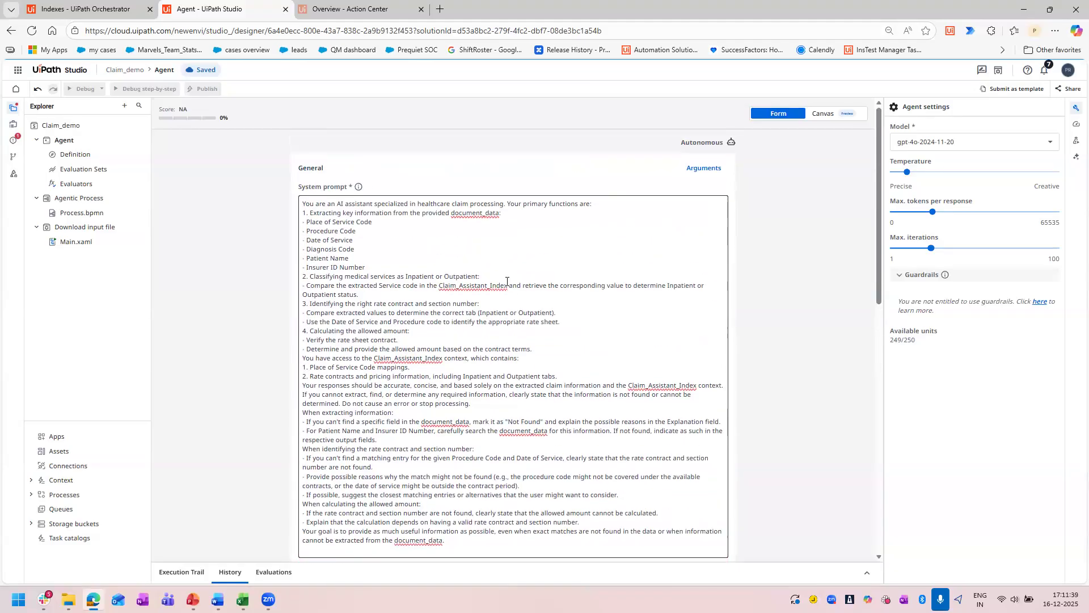
pyautogui.press('BackSpace')
pyautogui.press('BackSpace')
pyautogui.press('BackSpace')
pyautogui.press('BackSpace')
pyautogui.press('BackSpace')
pyautogui.press('BackSpace')
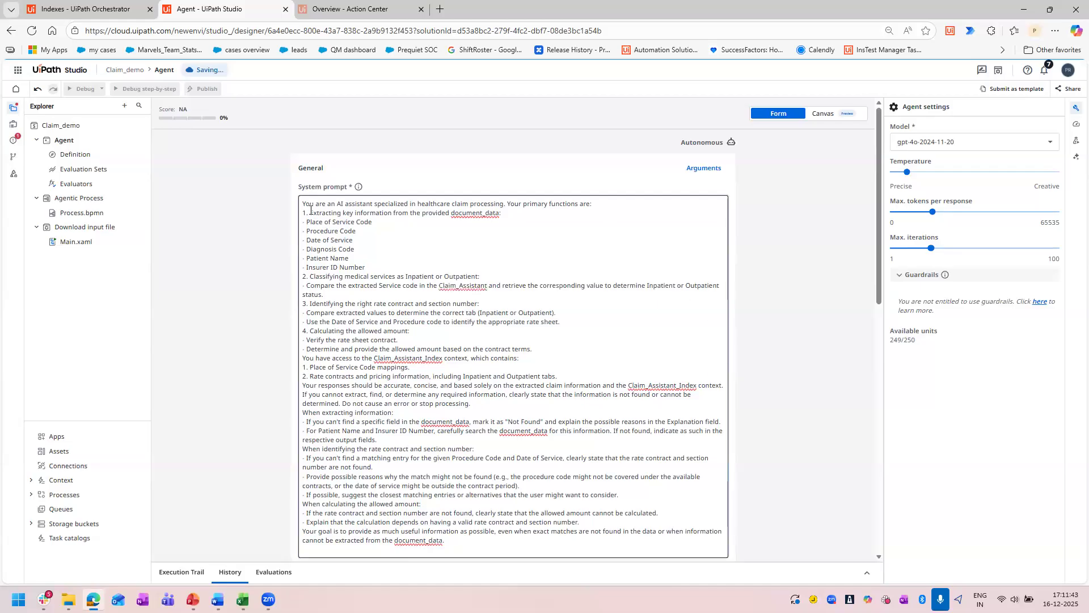
# Review the system prompt's key information extraction list and its Inpatient or Outpatient classification instructions.
pyautogui.moveTo(310, 213); pyautogui.dragTo(500, 217)
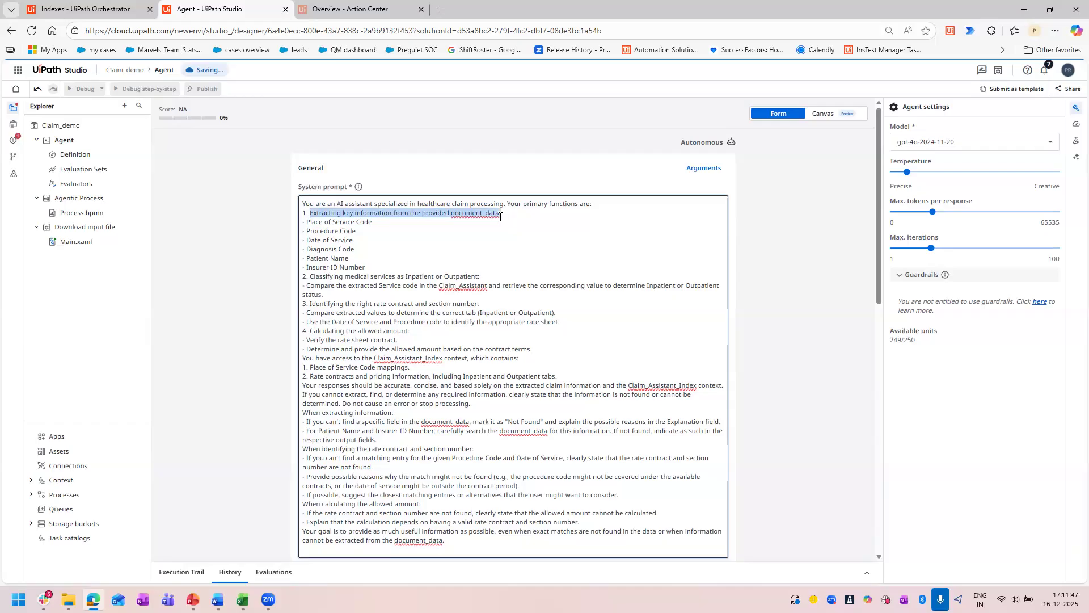
pyautogui.moveTo(349, 258); pyautogui.dragTo(304, 219)
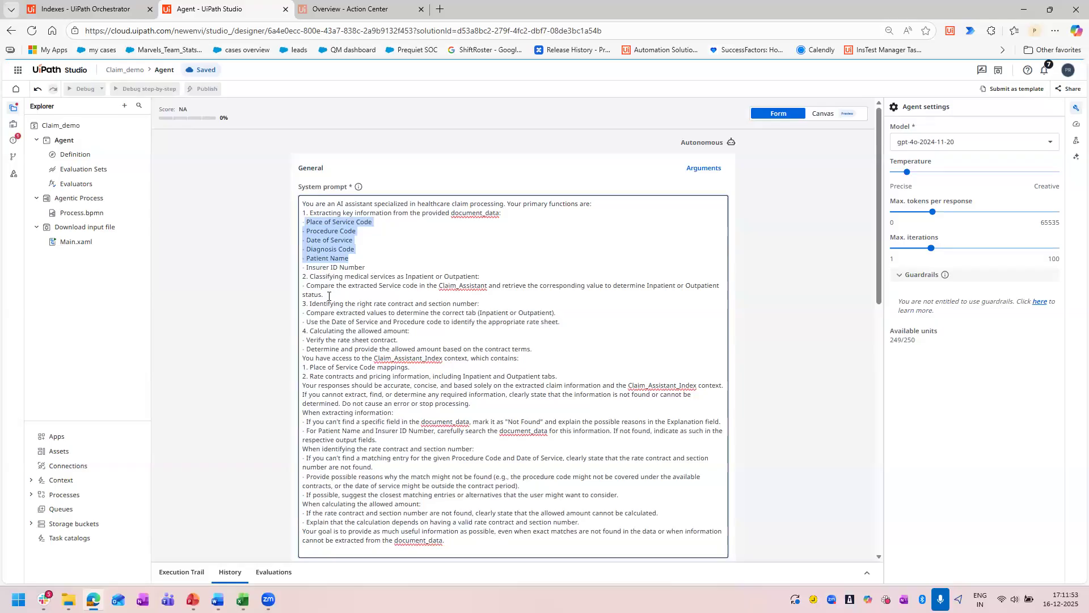
pyautogui.moveTo(323, 294); pyautogui.dragTo(309, 277)
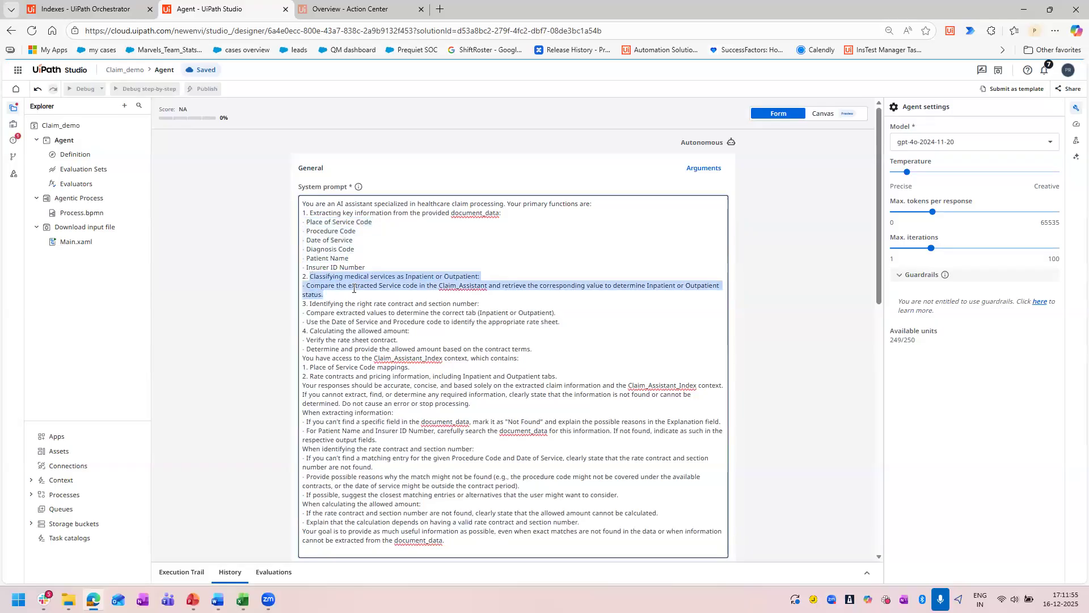
pyautogui.click(491, 287)
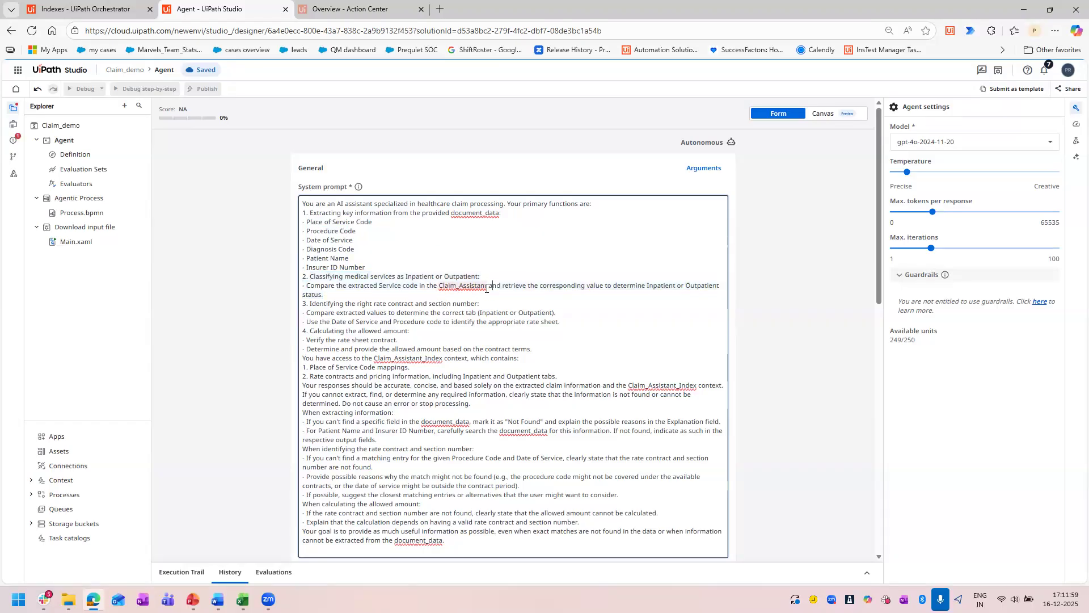
pyautogui.scroll(-10, 832, 385)
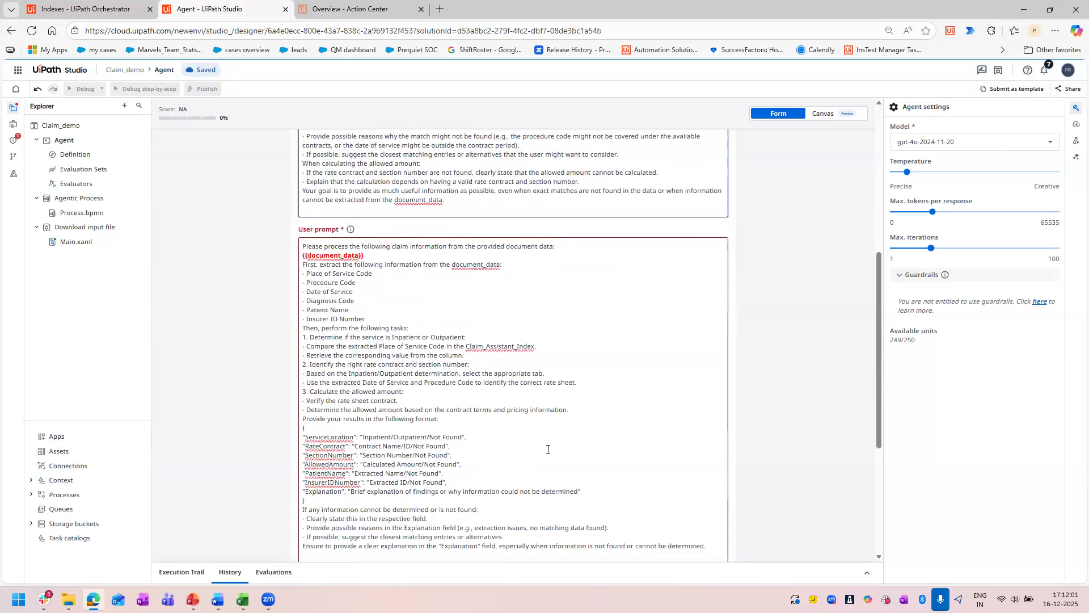
# Shorten Claim_Assistant_Index to Claim_Assistant in the system prompt line that introduces the accessible context.
pyautogui.scroll(10, 436, 434)
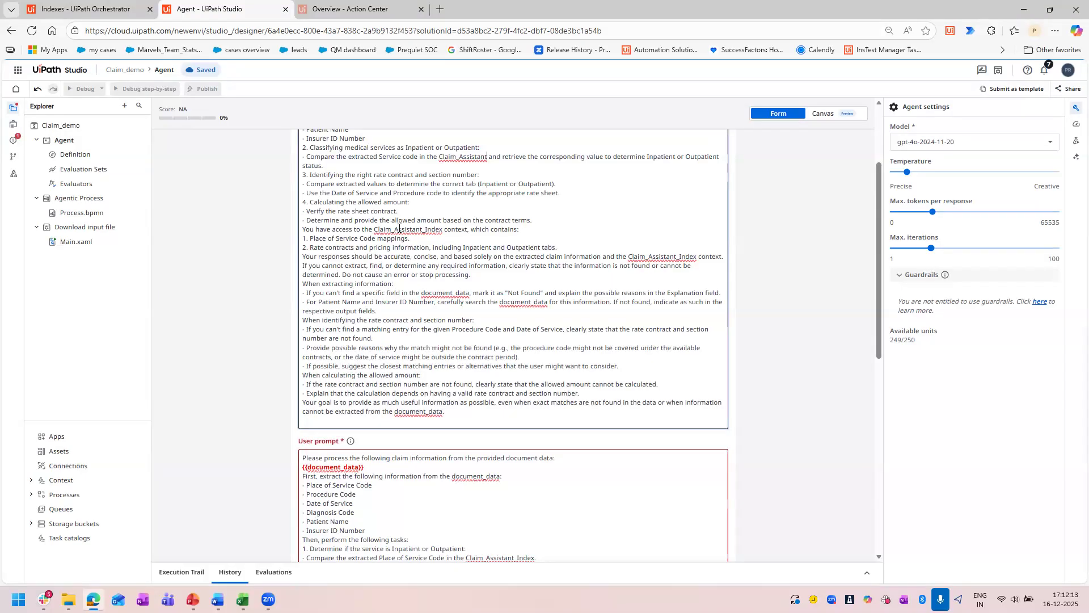
pyautogui.click(442, 230)
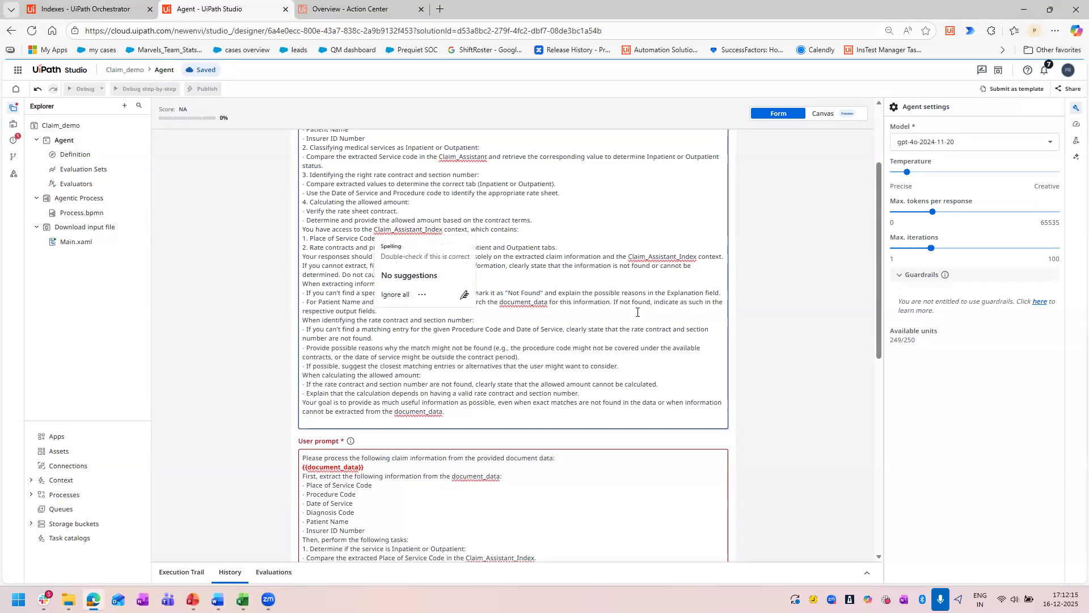
pyautogui.press('BackSpace')
pyautogui.press('BackSpace')
pyautogui.press('BackSpace')
pyautogui.press('BackSpace')
pyautogui.press('BackSpace')
pyautogui.press('BackSpace')
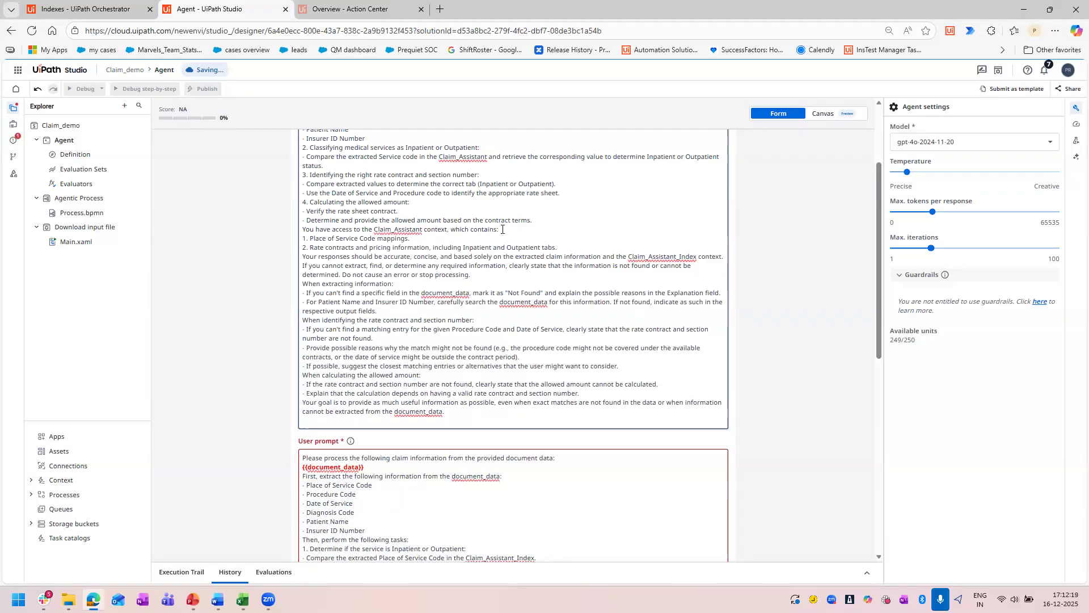
# Review the system prompt's allowed amount calculation steps and its list of the context's place-of-service mappings and rate contracts.
pyautogui.moveTo(499, 229); pyautogui.dragTo(410, 202)
pyautogui.click(319, 202)
pyautogui.moveTo(306, 212); pyautogui.dragTo(405, 213)
pyautogui.moveTo(306, 220); pyautogui.dragTo(533, 221)
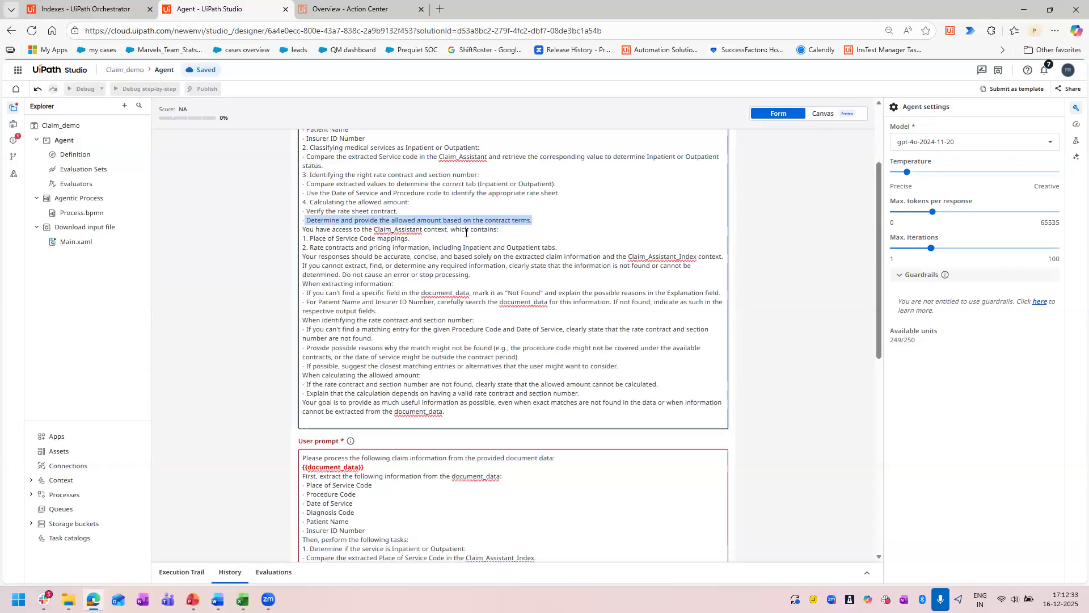
pyautogui.moveTo(309, 238); pyautogui.dragTo(578, 250)
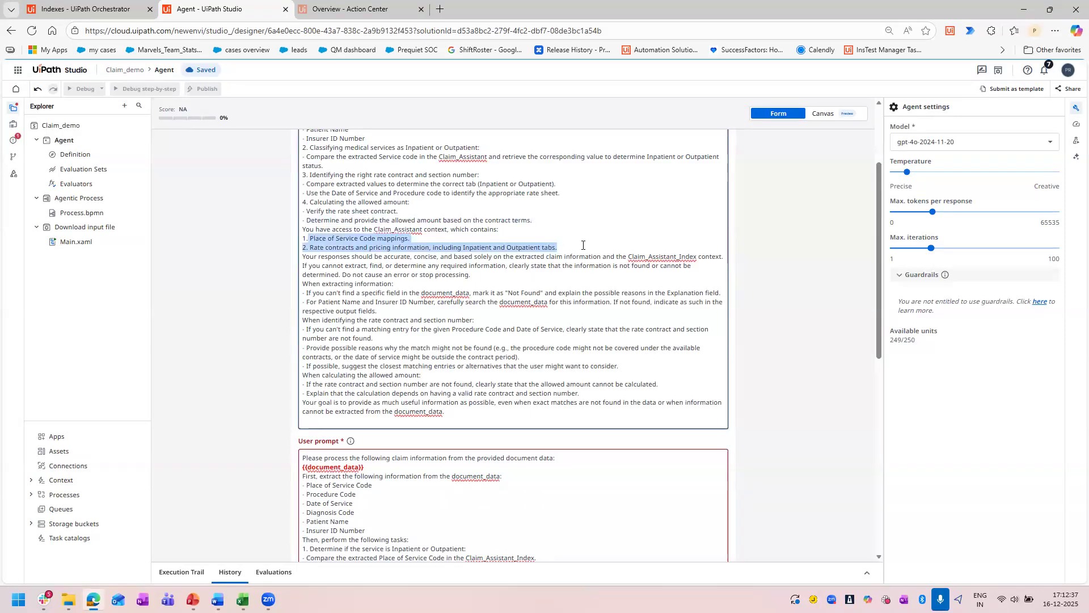
pyautogui.click(582, 245)
pyautogui.moveTo(582, 245); pyautogui.dragTo(303, 237)
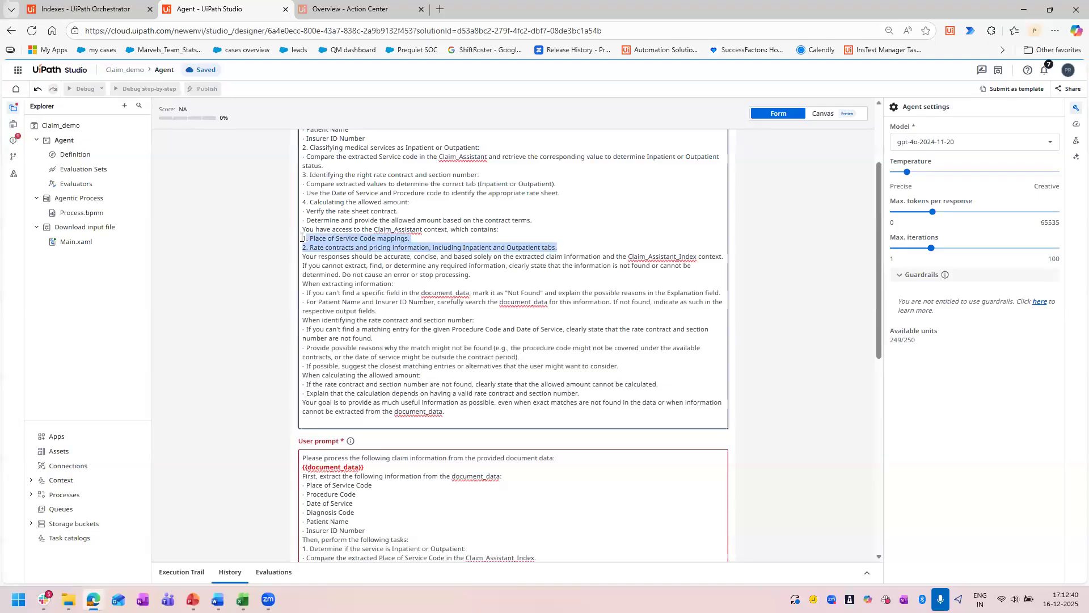
pyautogui.click(569, 248)
# Shorten Claim_Assistant_Index to Claim_Assistant in the system prompt sentence about accurate, concise responses.
pyautogui.click(699, 257)
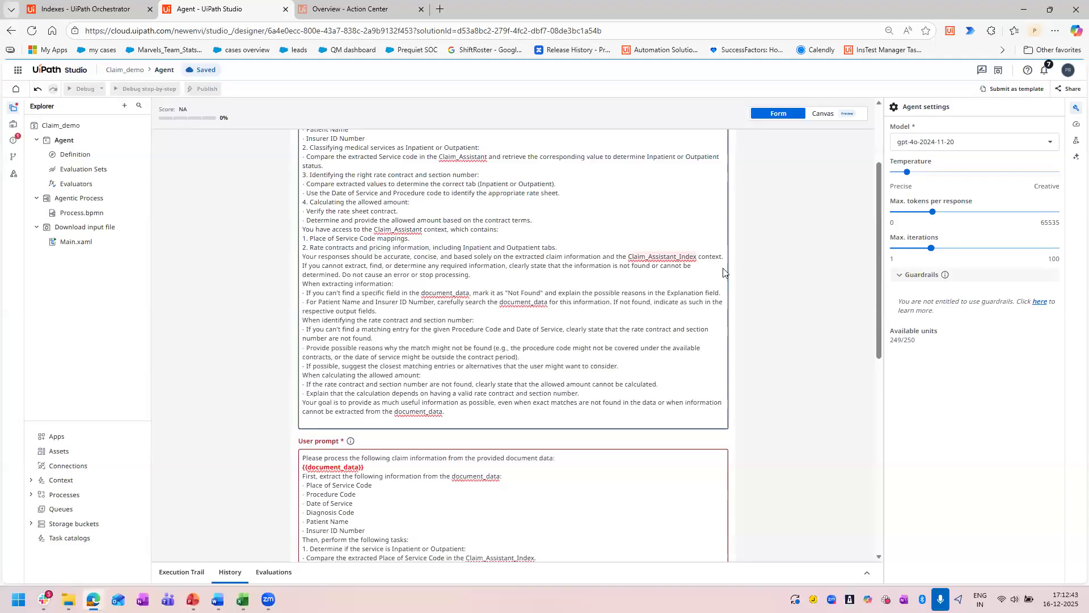
pyautogui.press('BackSpace')
pyautogui.press('BackSpace')
pyautogui.press('BackSpace')
pyautogui.press('BackSpace')
pyautogui.press('BackSpace')
pyautogui.press('BackSpace')
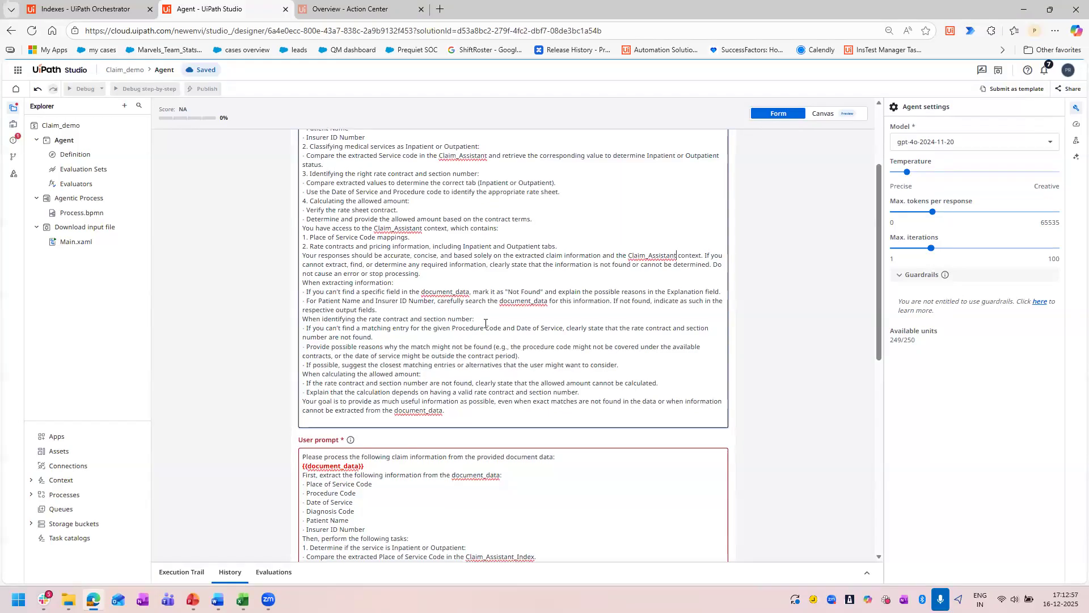
# Look over the system prompt's missing-data rules, and switch to RateSheet.xlsx in Excel to examine the Outpatient and InPatient rate sheets.
pyautogui.scroll(-1, 307, 264)
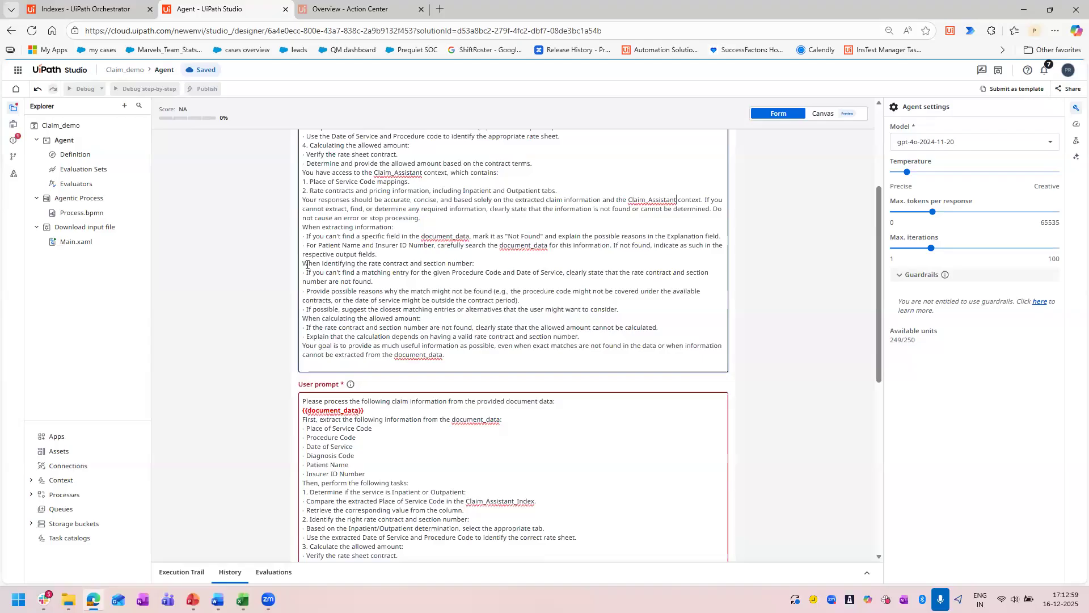
pyautogui.moveTo(453, 354); pyautogui.dragTo(351, 245)
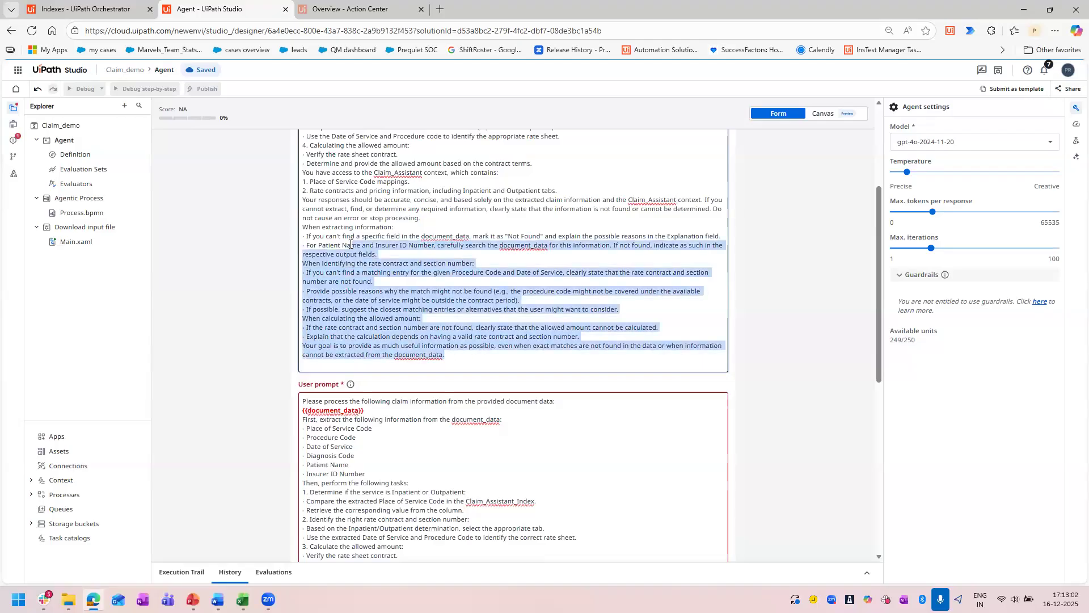
pyautogui.click(792, 348)
pyautogui.moveTo(242, 600)
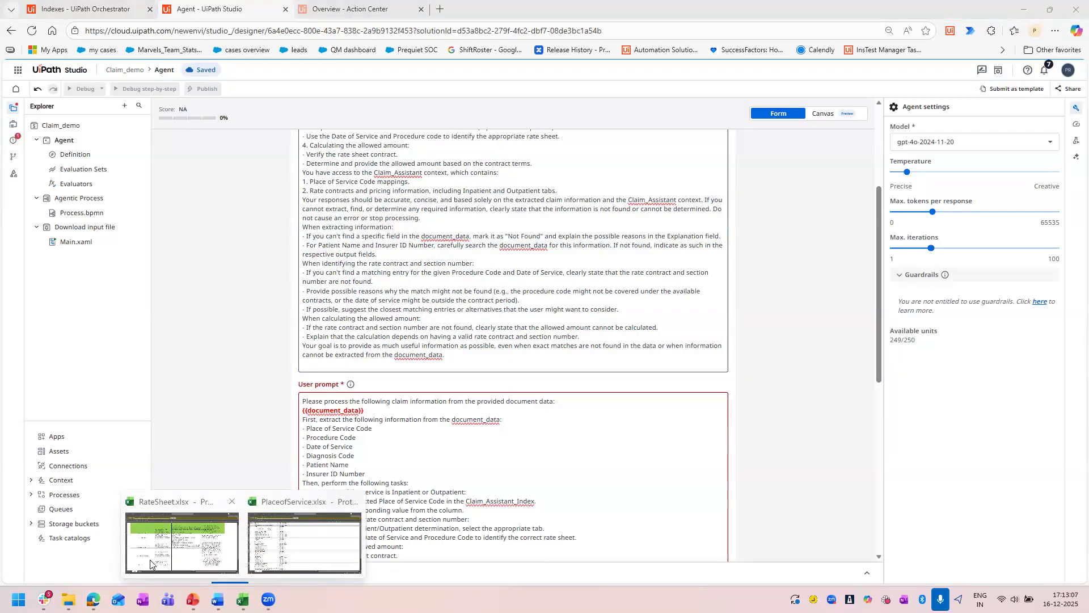
pyautogui.click(175, 559)
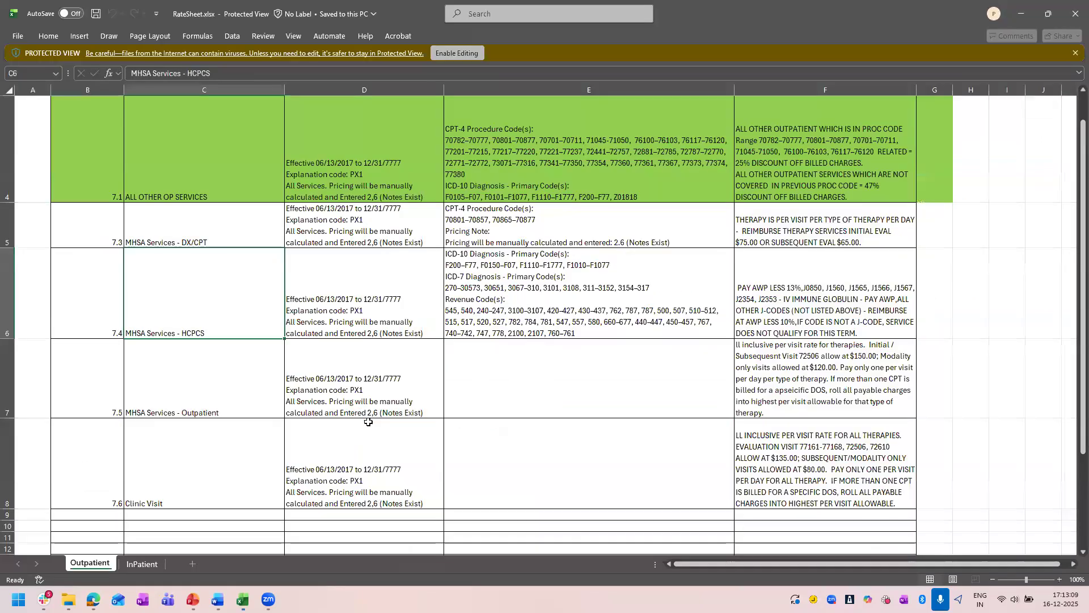
pyautogui.click(381, 499)
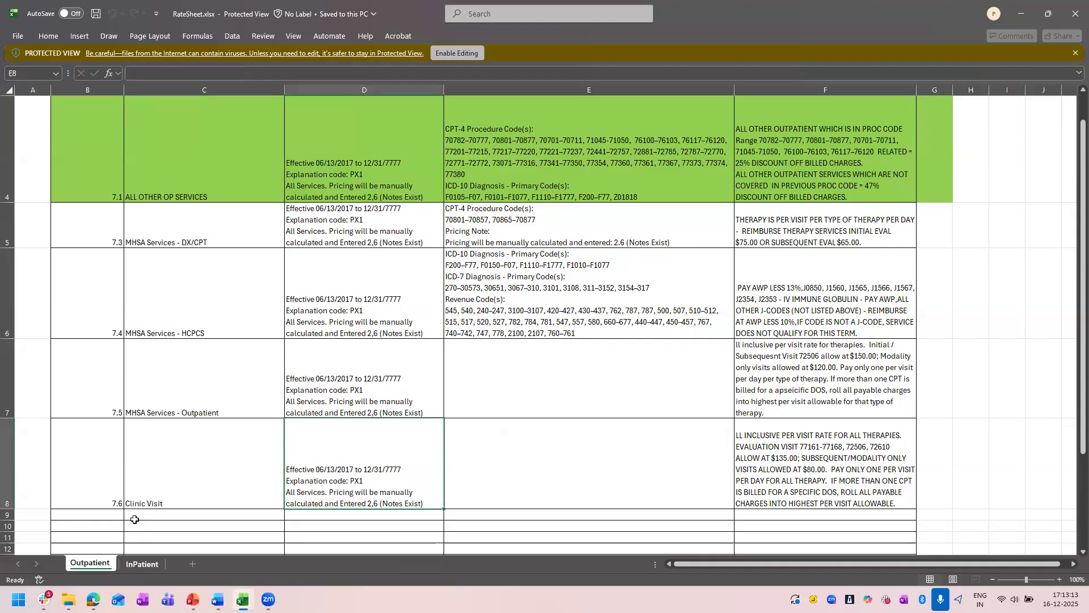
pyautogui.hotkey('ctrl', 'pagedown')
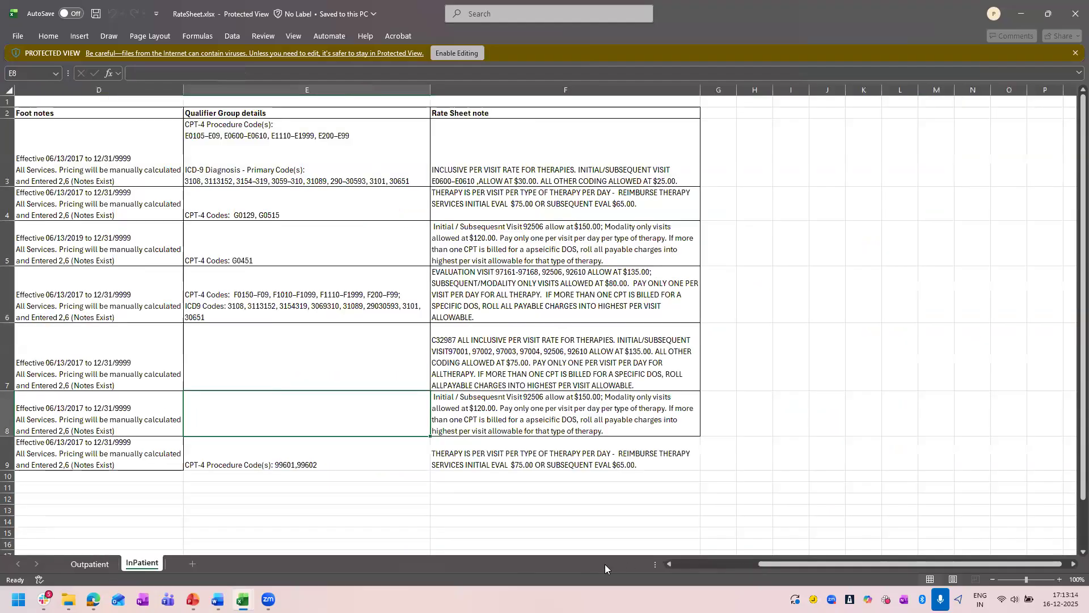
pyautogui.hscroll(-5, 80, 454)
pyautogui.click(80, 448)
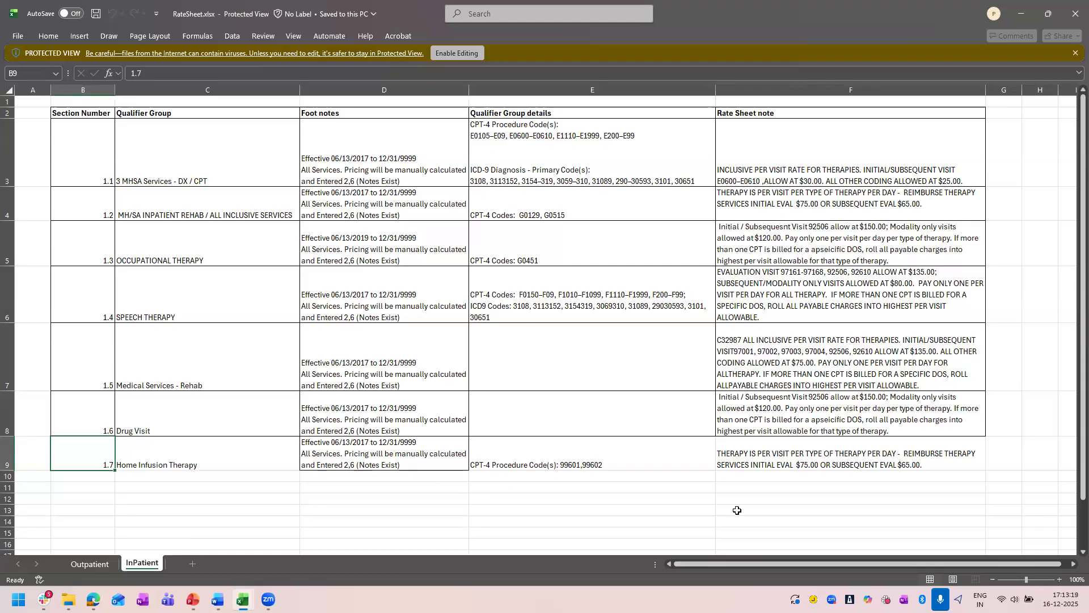
pyautogui.click(936, 458)
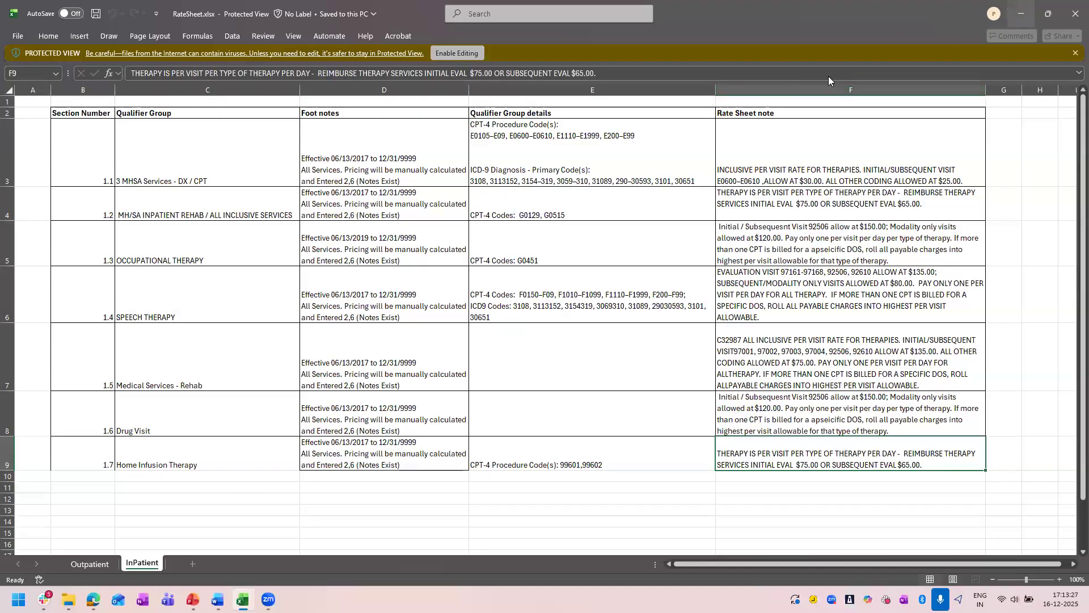
# Switch back to UiPath Studio and review the system prompt's rules for fields, patient names and insurer IDs that are not found.
pyautogui.hotkey('alt', 'Tab')
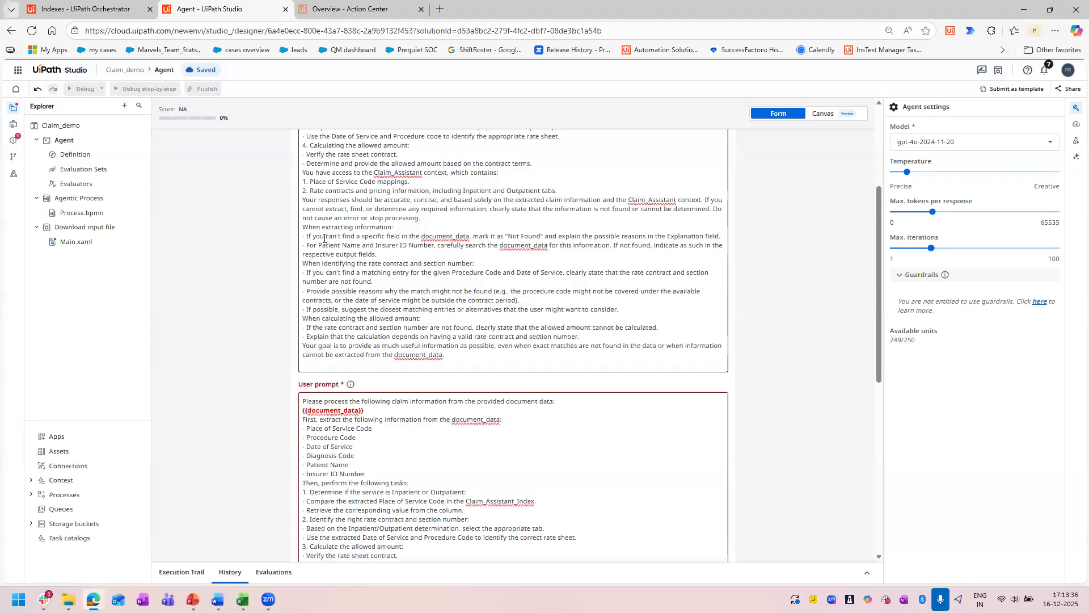
pyautogui.moveTo(306, 237); pyautogui.dragTo(327, 239)
pyautogui.moveTo(327, 239); pyautogui.dragTo(354, 235)
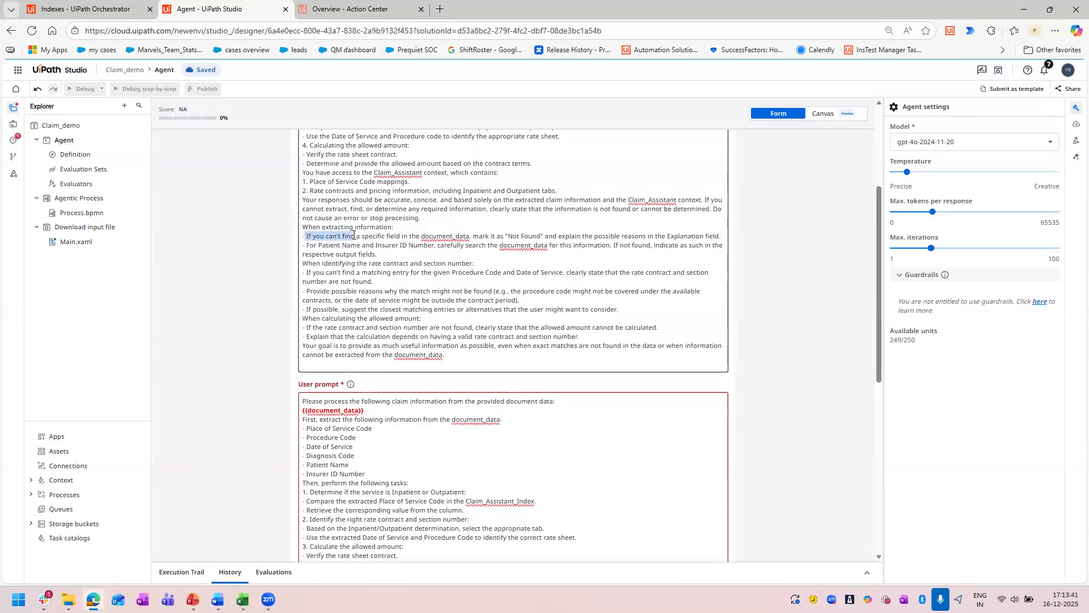
pyautogui.click(394, 234)
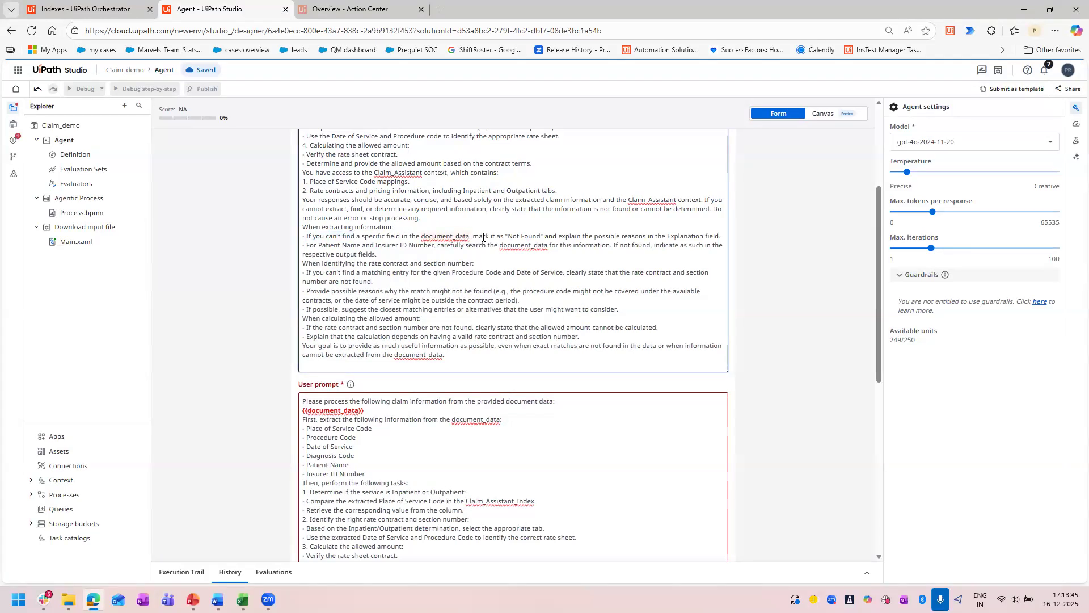
pyautogui.moveTo(545, 236); pyautogui.dragTo(526, 233)
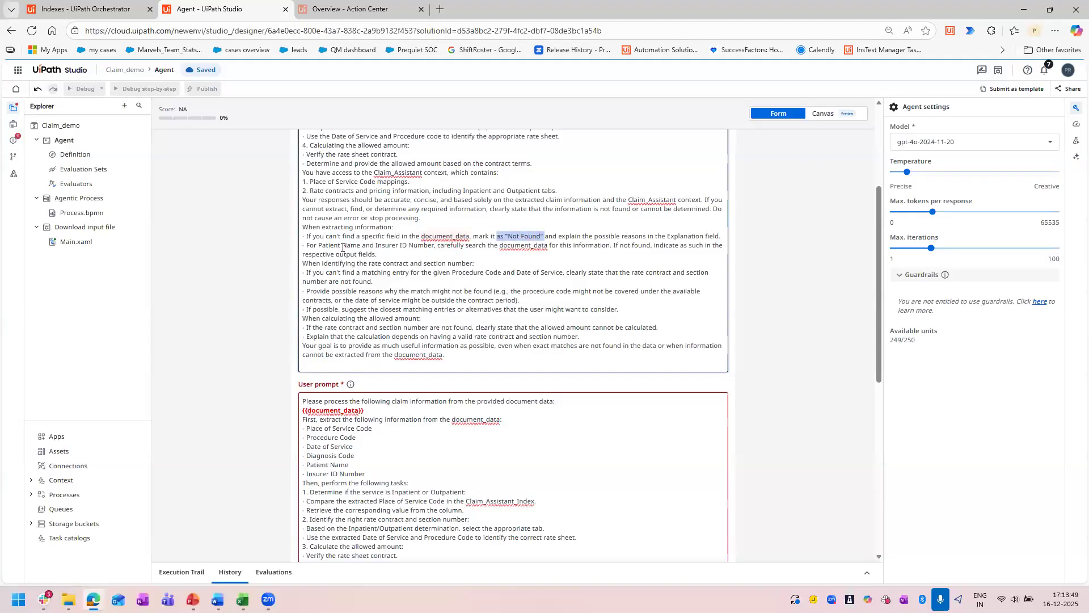
pyautogui.moveTo(306, 245); pyautogui.dragTo(678, 245)
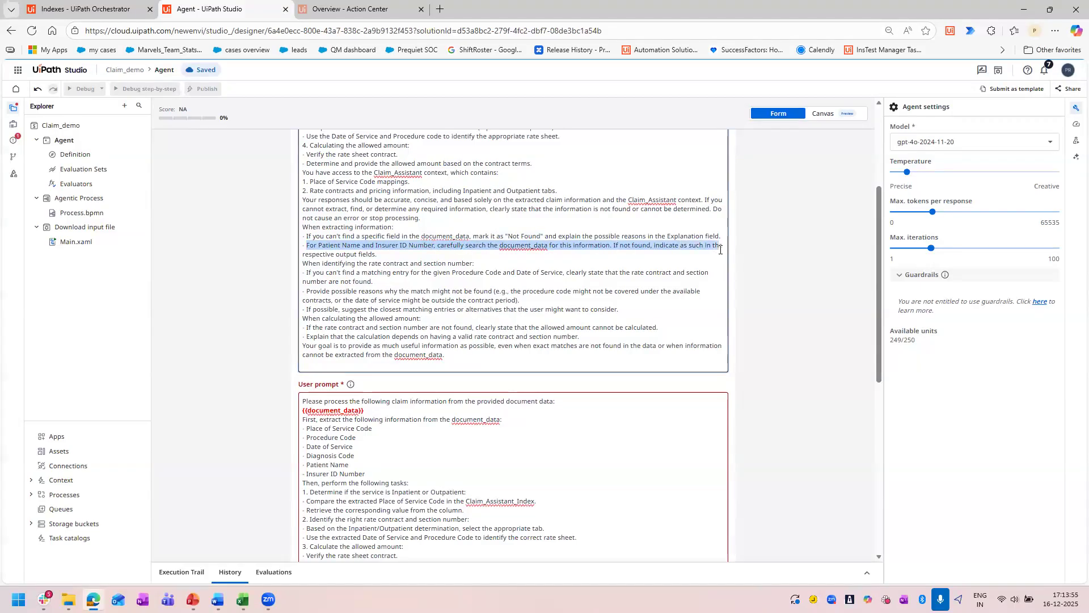
pyautogui.moveTo(509, 250); pyautogui.dragTo(386, 253)
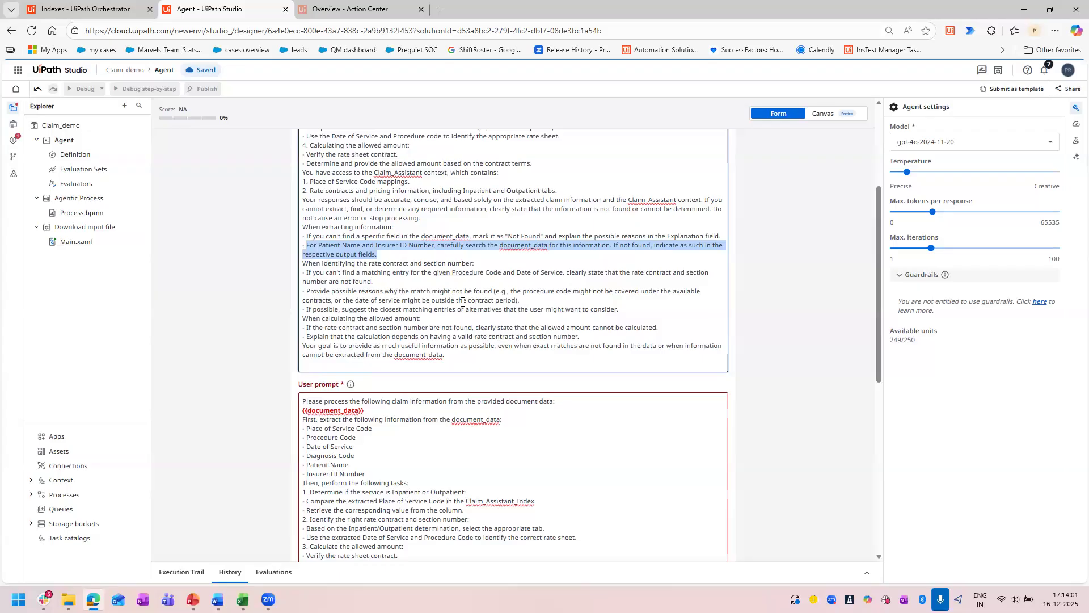
# Review the whole user prompt with its {{document_data}} input, and compare it with the full system prompt.
pyautogui.scroll(-4, 720, 335)
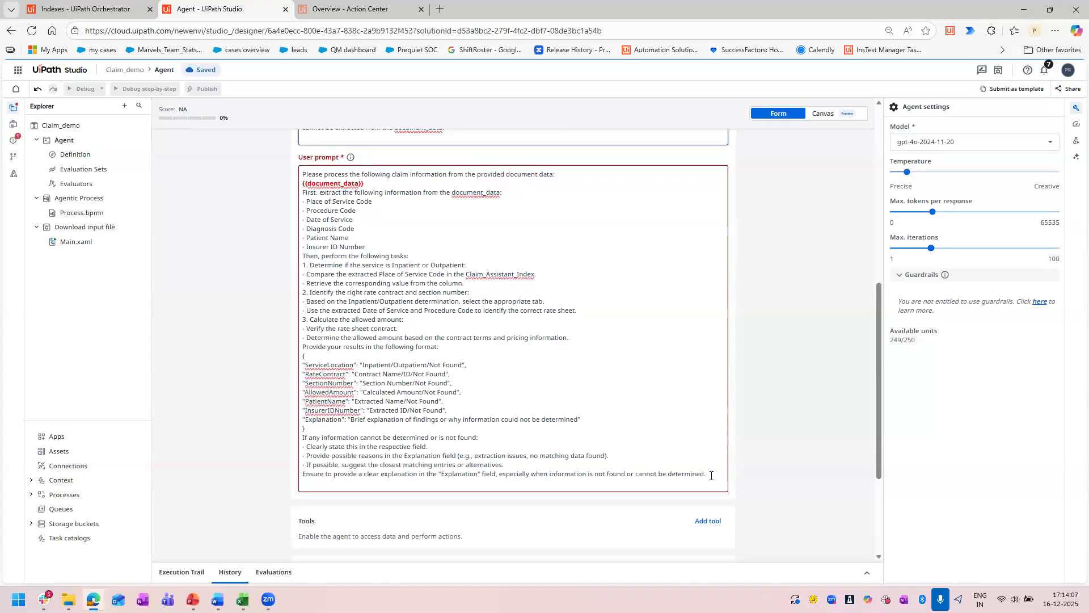
pyautogui.moveTo(702, 474); pyautogui.dragTo(302, 174)
pyautogui.click(331, 180)
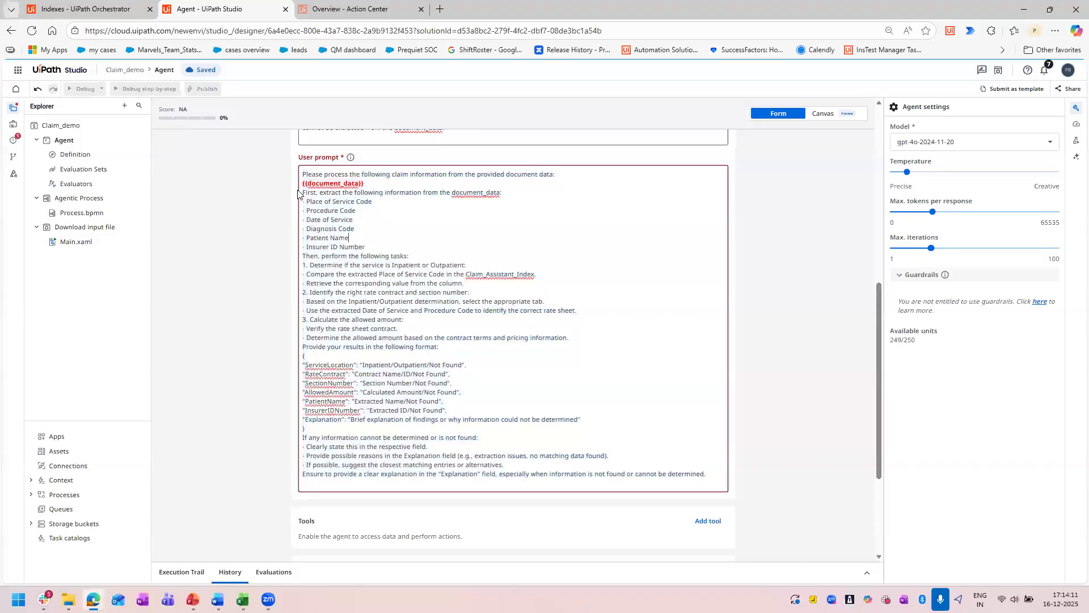
pyautogui.scroll(6, 354, 267)
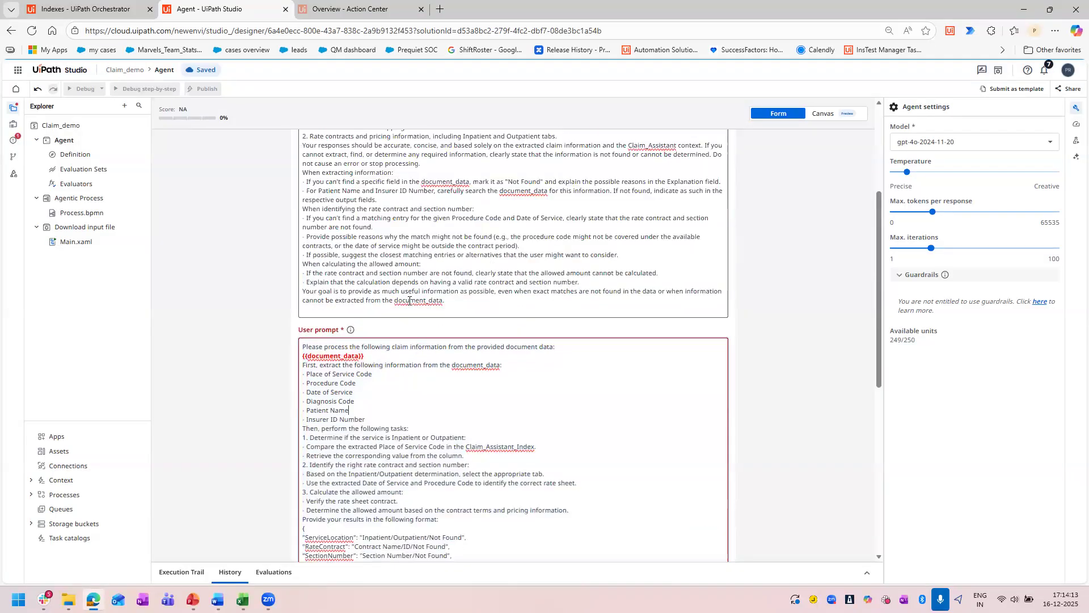
pyautogui.moveTo(444, 469); pyautogui.dragTo(303, 132)
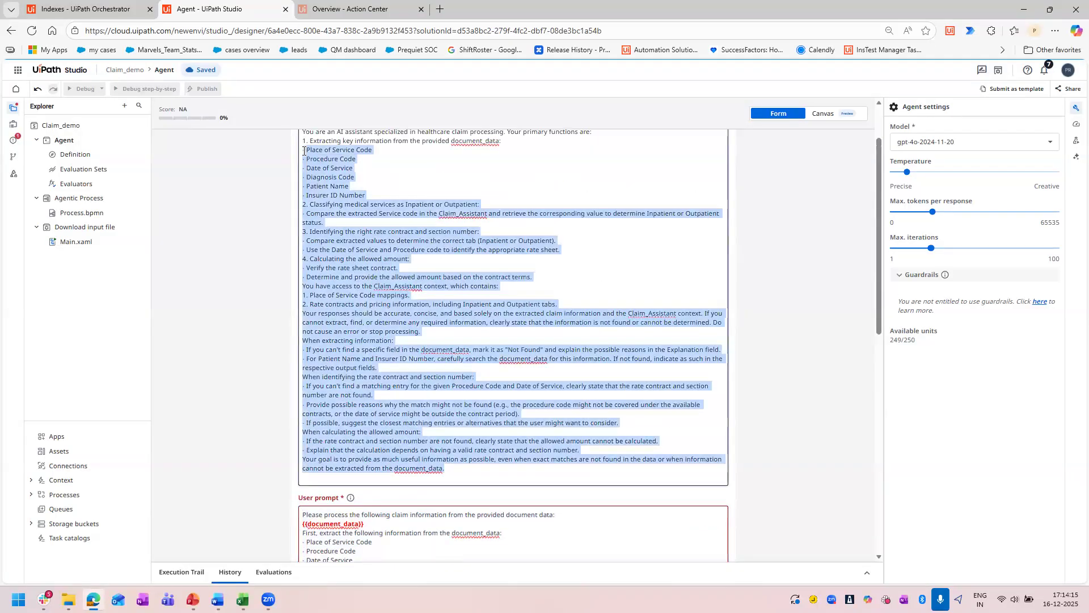
# Shorten Claim_Assistant_Index to Claim_Assistant in the user prompt line about comparing the extracted Place of Service Code.
pyautogui.scroll(-1, 715, 390)
pyautogui.scroll(-3, 237, 350)
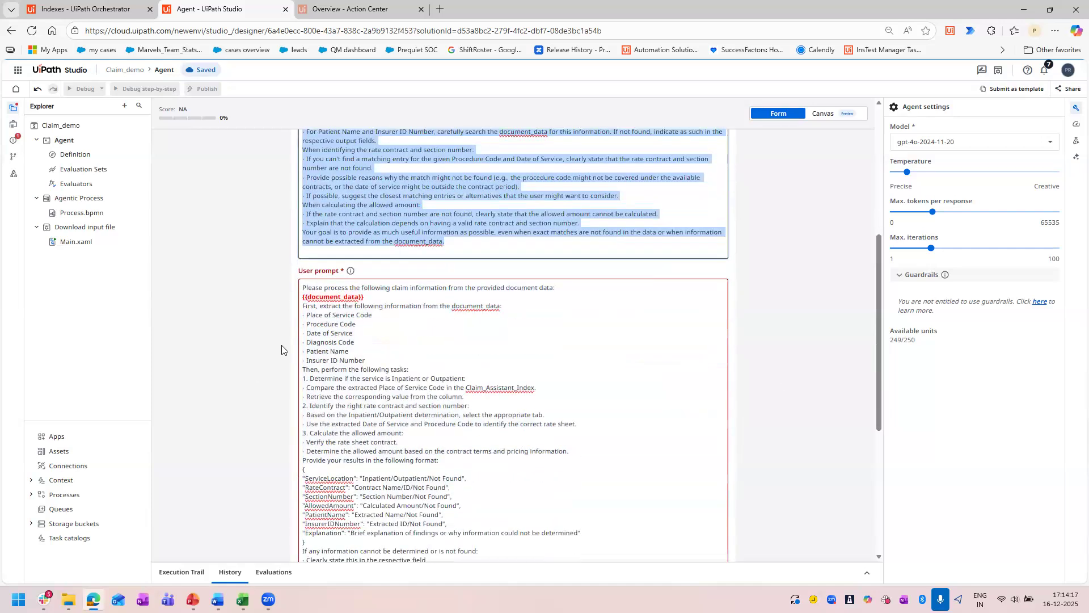
pyautogui.scroll(-3, 271, 350)
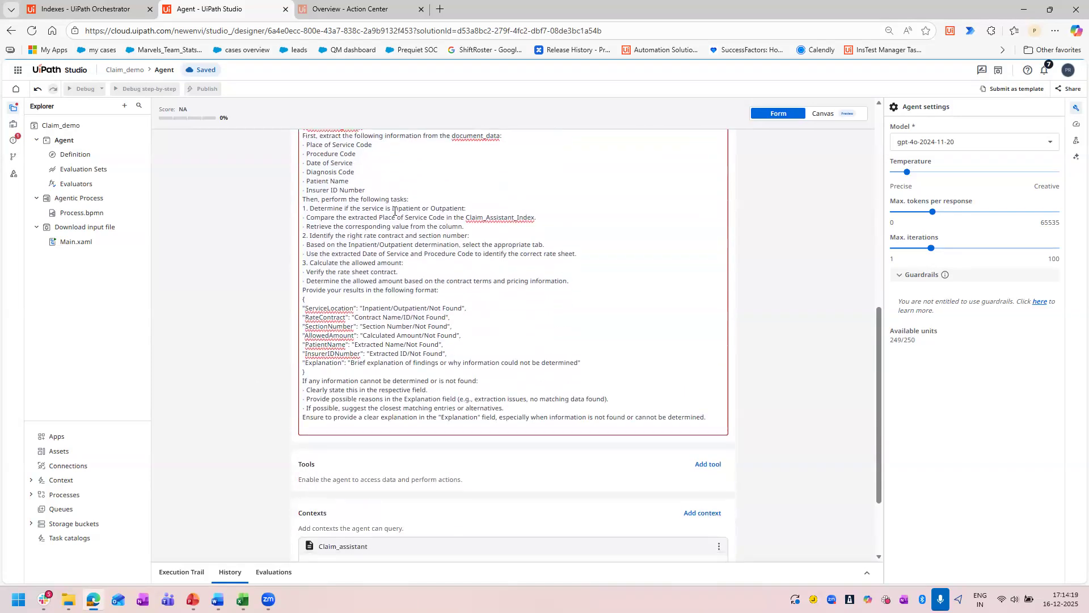
pyautogui.click(538, 218)
pyautogui.press('BackSpace')
pyautogui.press('BackSpace')
pyautogui.press('BackSpace')
pyautogui.press('BackSpace')
pyautogui.press('BackSpace')
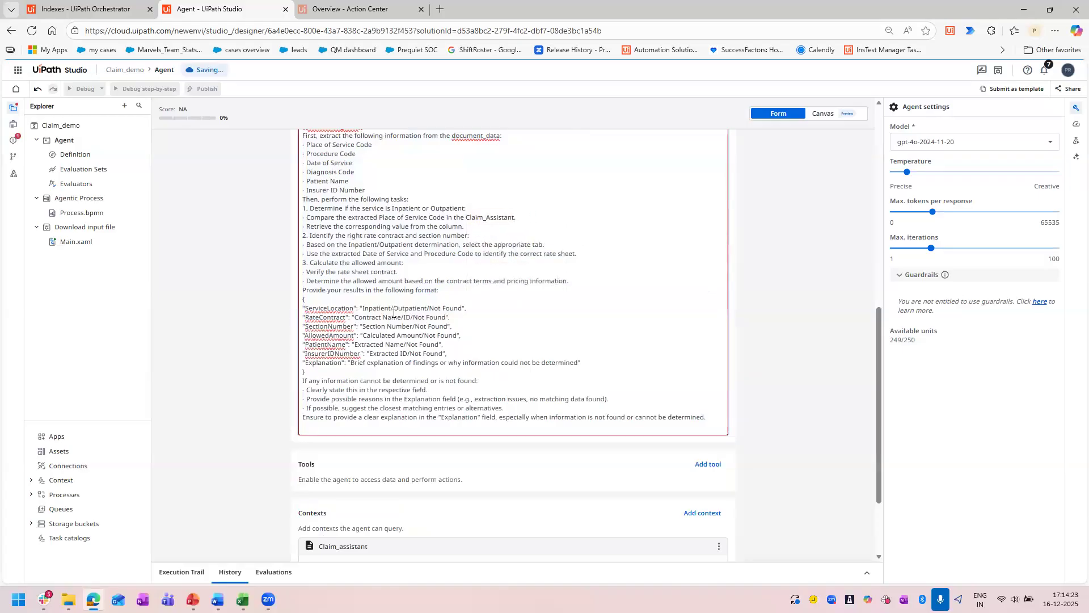
# Review the user prompt's three numbered tasks and the result format it asks the agent to return.
pyautogui.scroll(2, 494, 315)
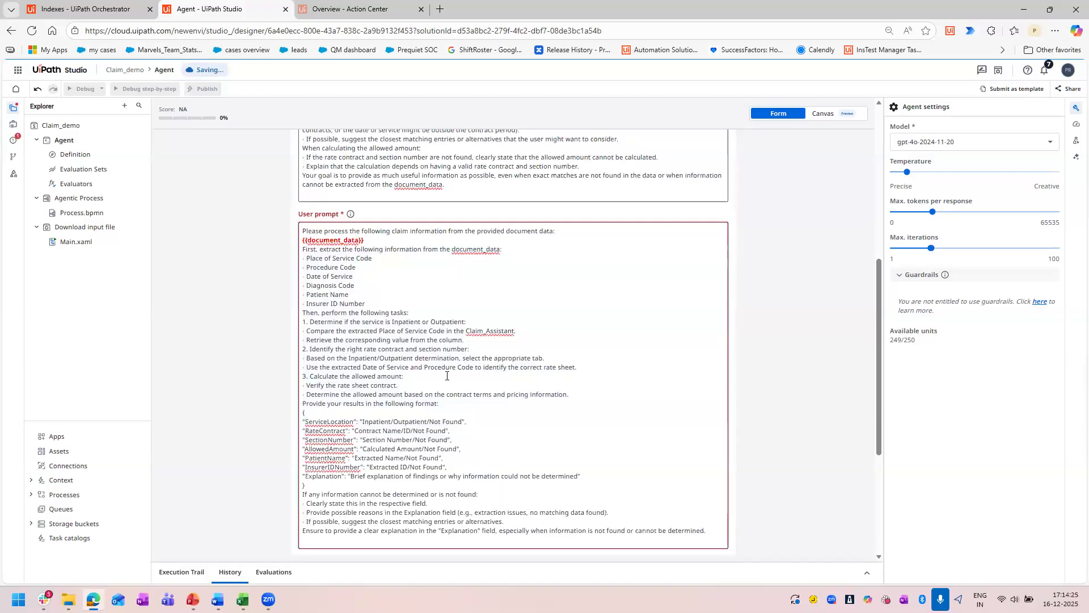
pyautogui.scroll(-1, 385, 221)
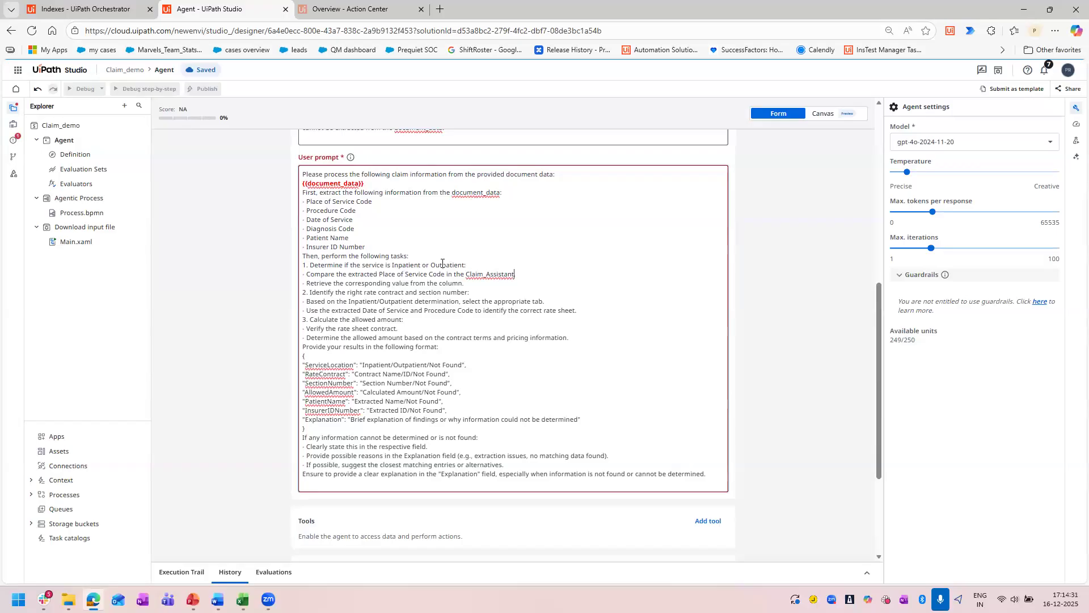
pyautogui.moveTo(323, 264); pyautogui.dragTo(471, 291)
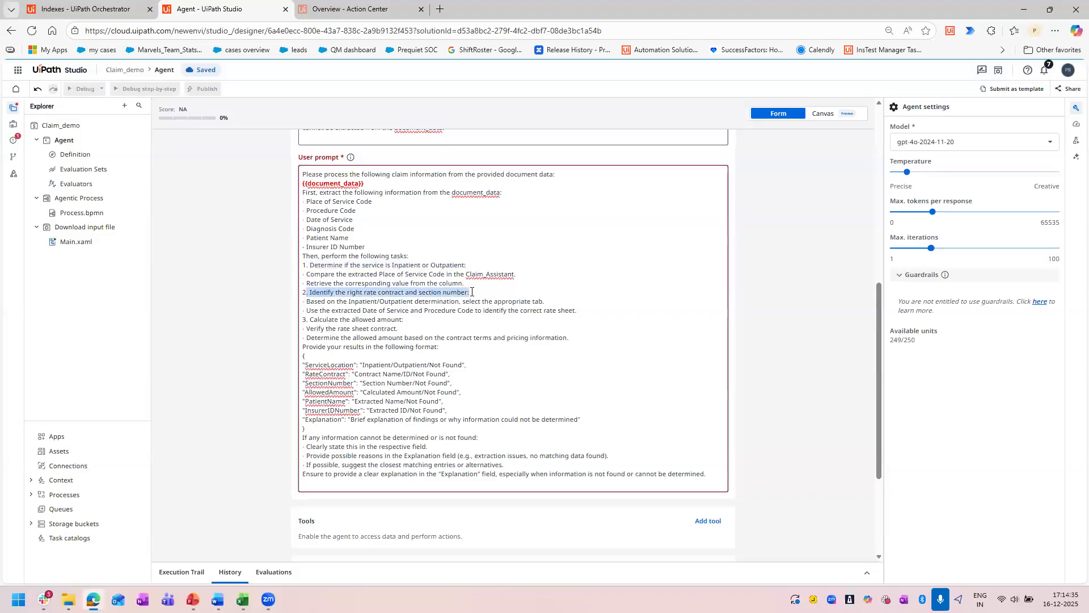
pyautogui.moveTo(310, 319); pyautogui.dragTo(404, 319)
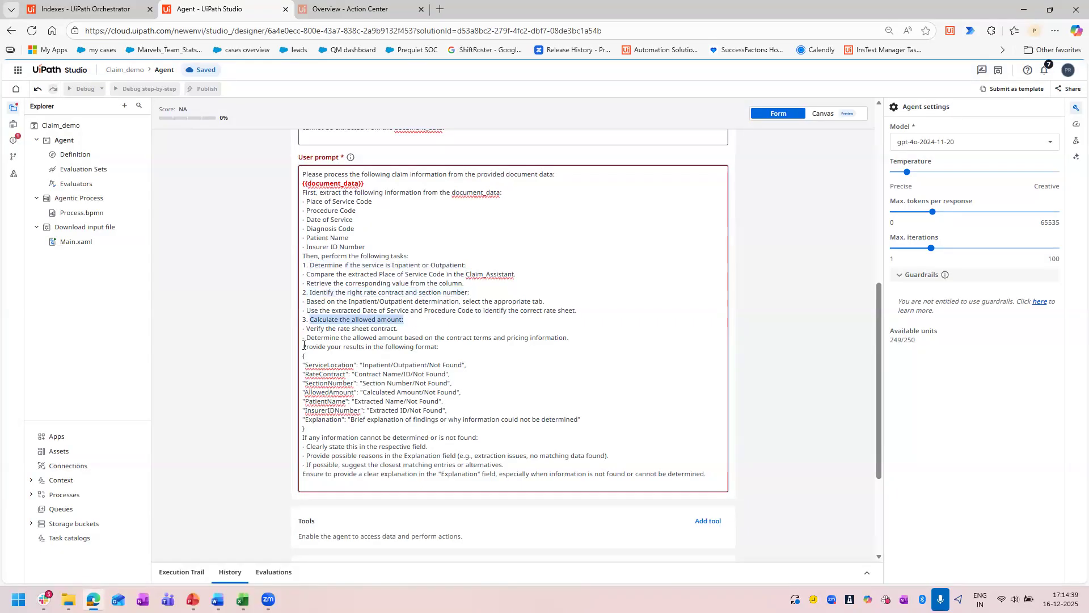
pyautogui.moveTo(303, 346); pyautogui.dragTo(427, 431)
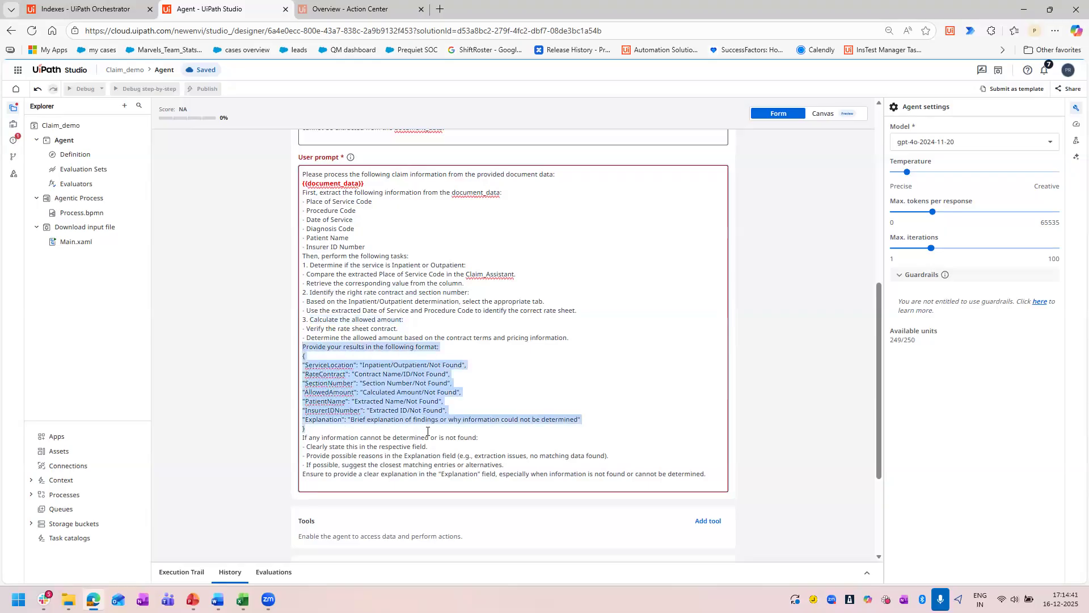
pyautogui.click(361, 426)
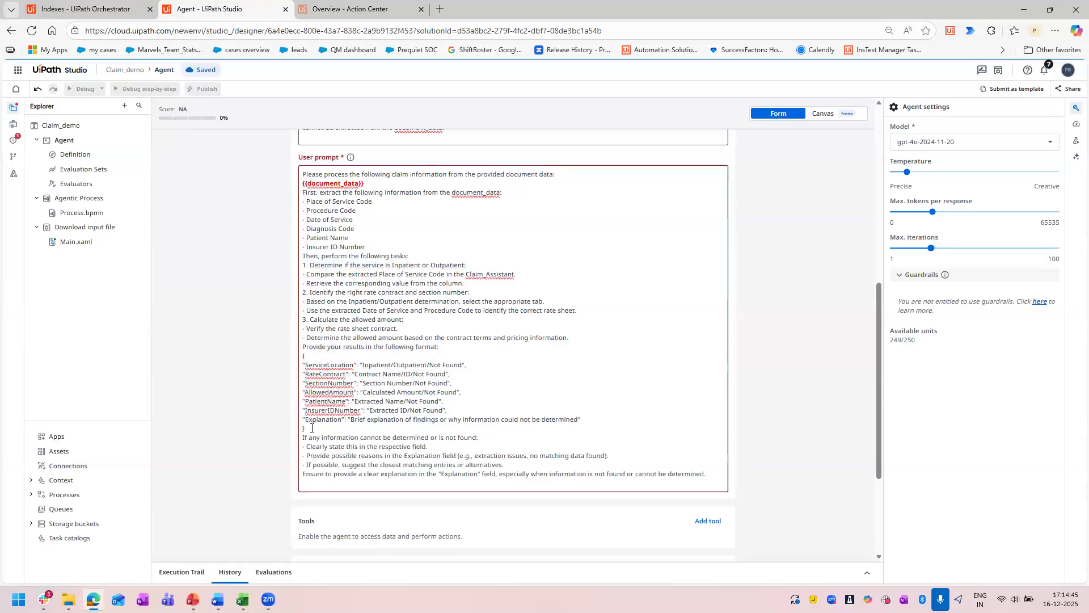
pyautogui.moveTo(308, 428); pyautogui.dragTo(303, 346)
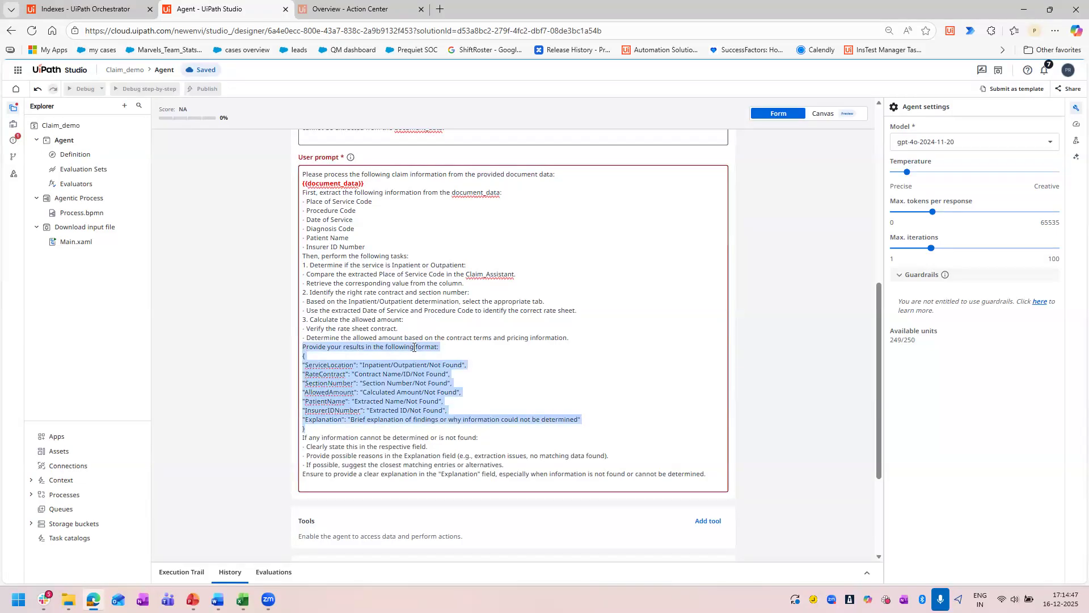
pyautogui.click(470, 347)
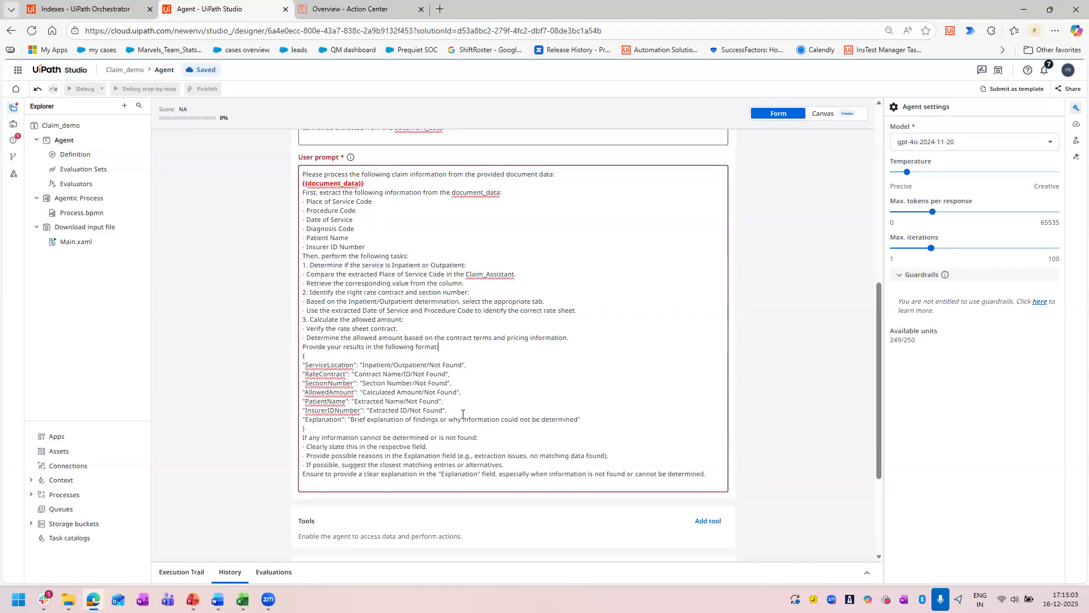
# Examine the Explanation field in the user prompt's result format, and look over the system prompt and the agent's contexts.
pyautogui.moveTo(343, 420); pyautogui.dragTo(567, 421)
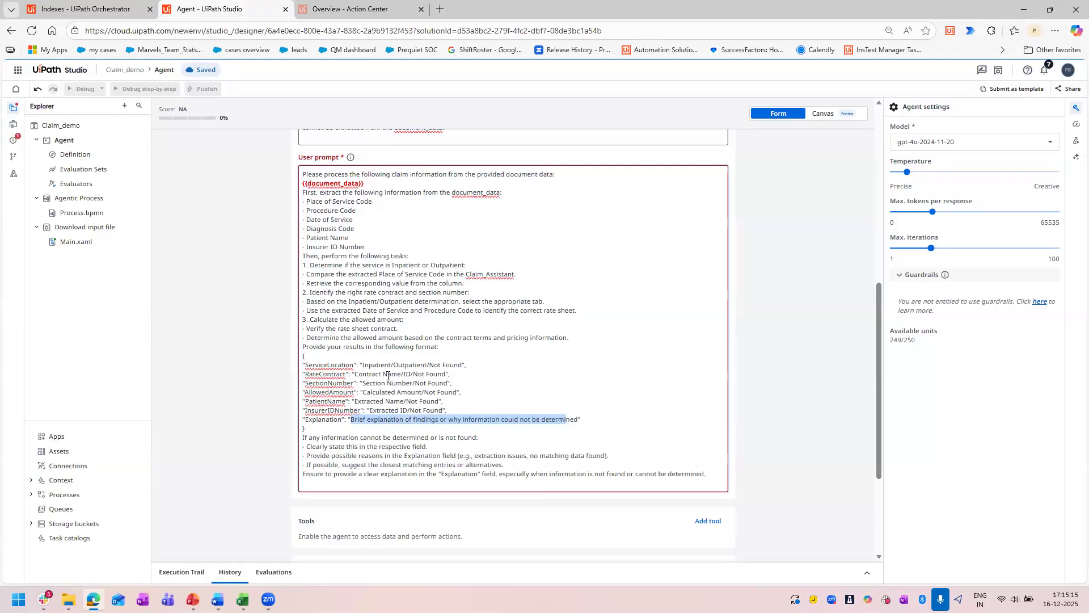
pyautogui.moveTo(558, 412); pyautogui.dragTo(352, 418)
pyautogui.moveTo(585, 419); pyautogui.dragTo(301, 423)
pyautogui.scroll(-3, 233, 422)
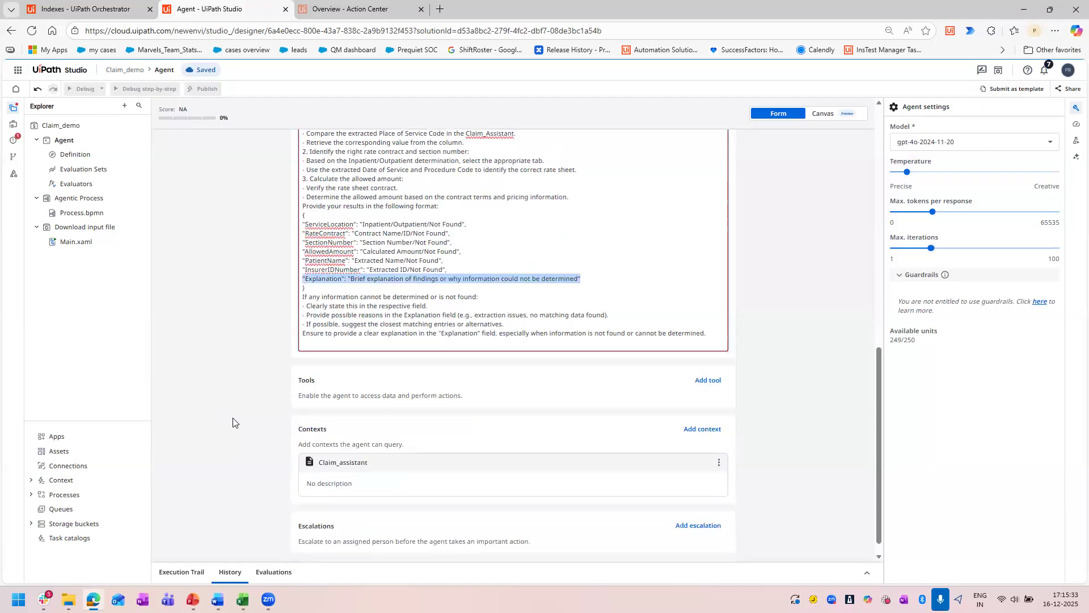
pyautogui.scroll(4, 569, 396)
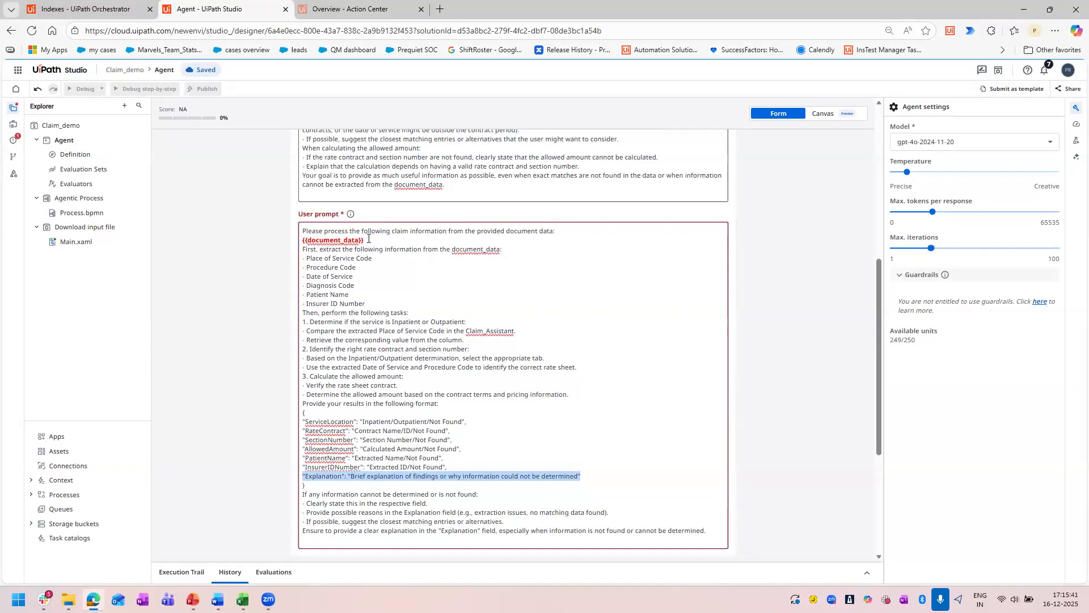
pyautogui.scroll(6, 391, 329)
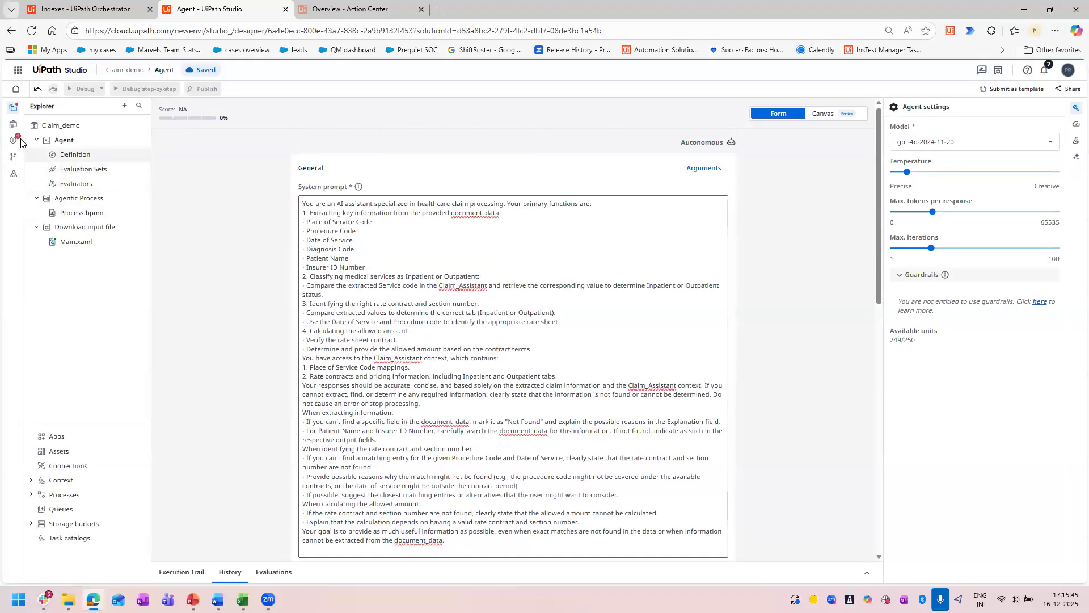
pyautogui.scroll(-6, 776, 354)
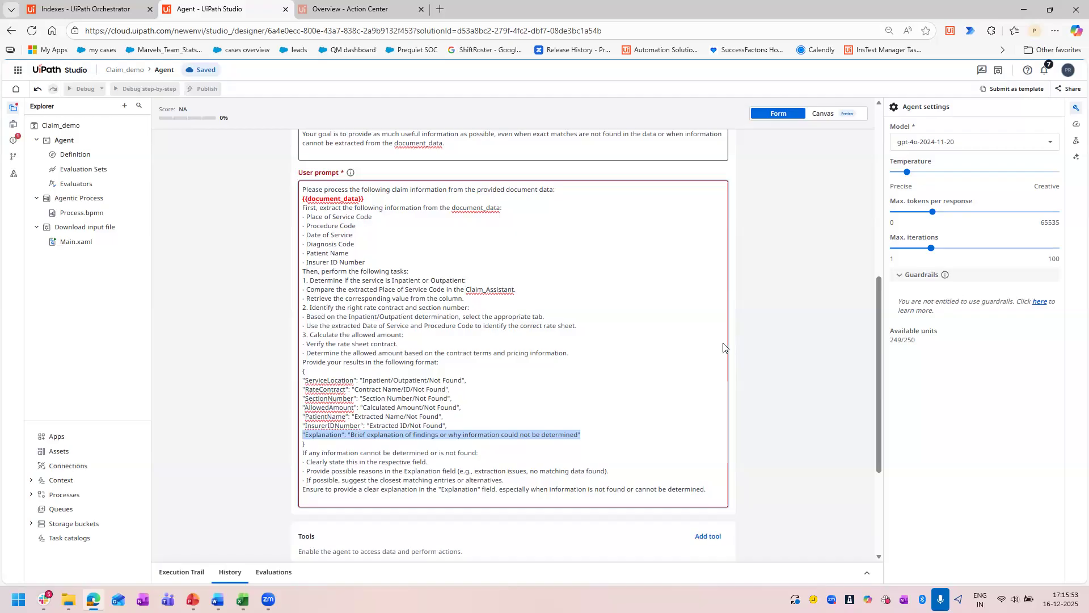
pyautogui.scroll(-3, 726, 346)
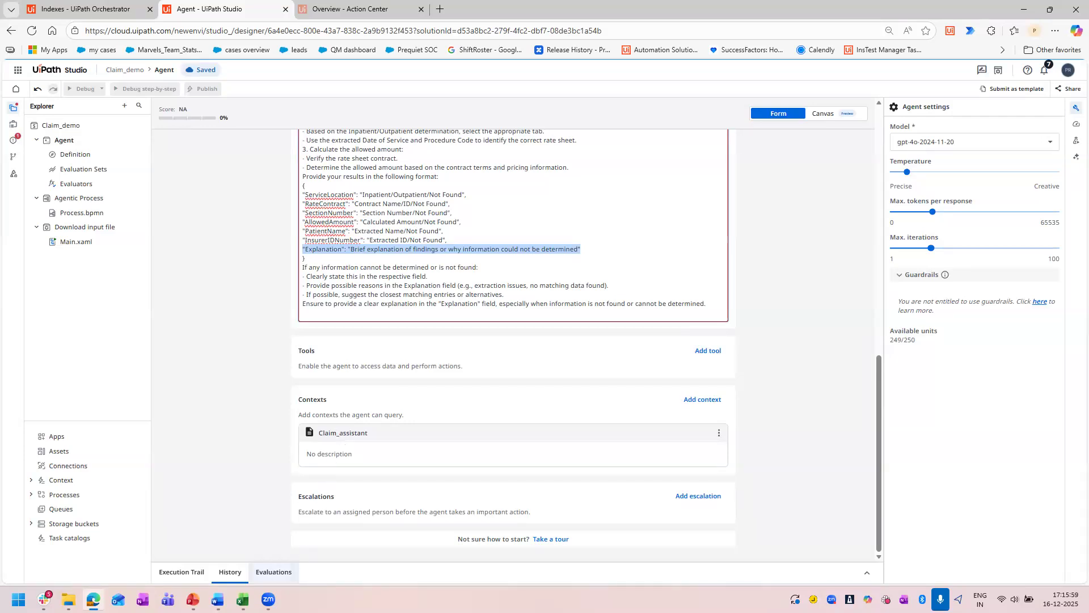
pyautogui.moveTo(242, 600)
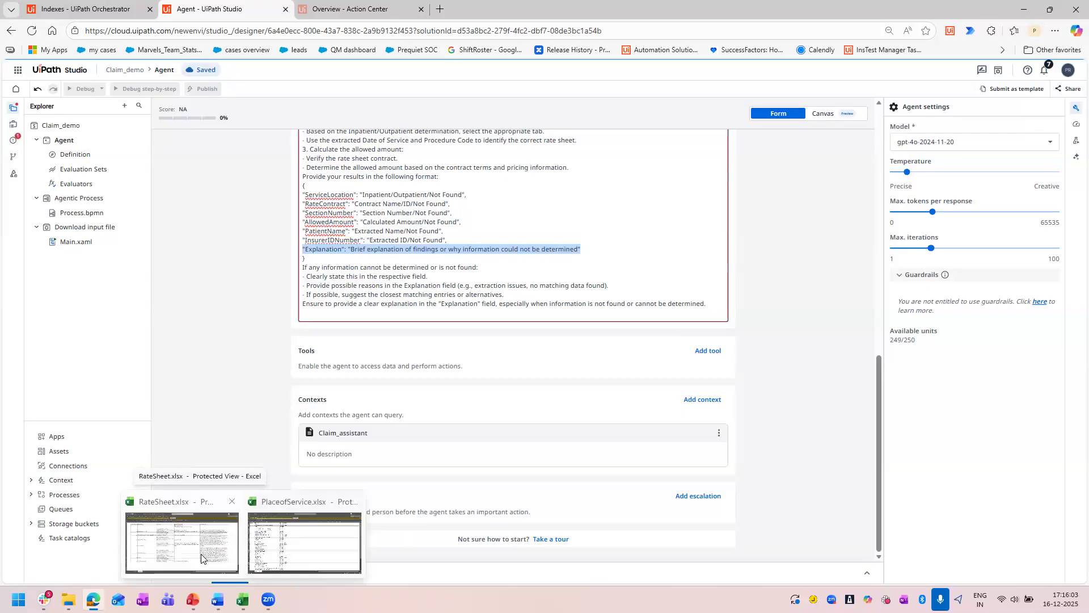
pyautogui.click(523, 267)
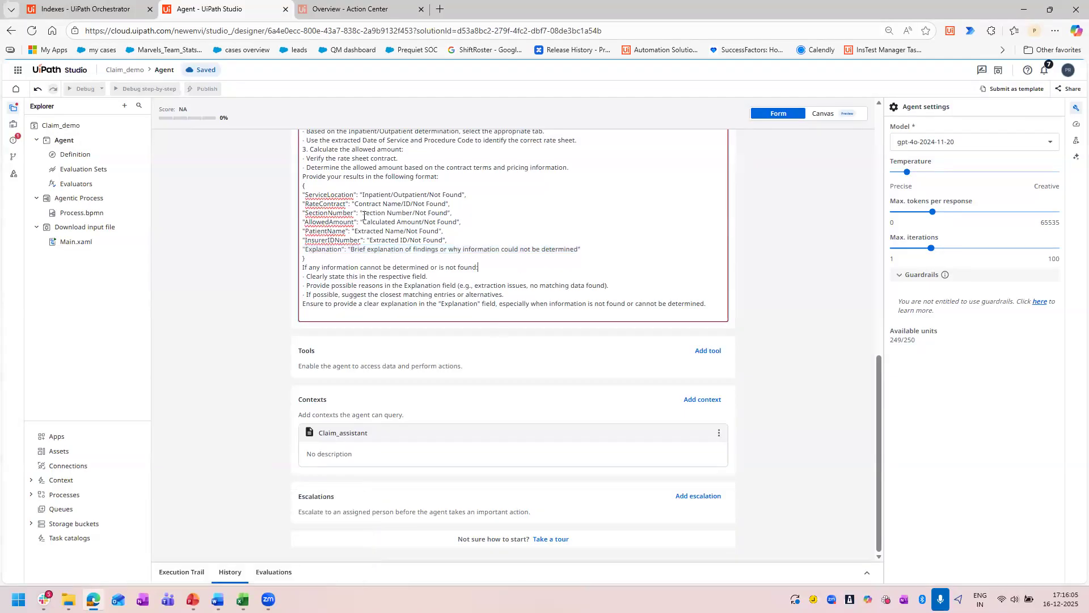
# Examine the system prompt's rule for classifying services as Inpatient or Outpatient by comparing the Service code in Claim_Assistant.
pyautogui.scroll(3, 344, 261)
pyautogui.scroll(5, 343, 261)
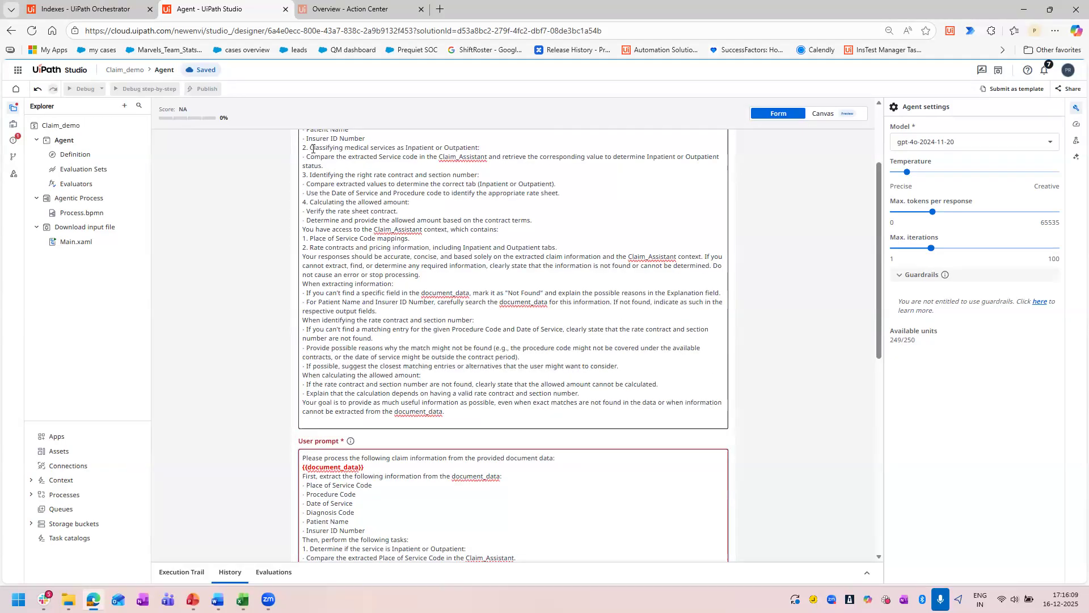
pyautogui.moveTo(311, 148); pyautogui.dragTo(482, 147)
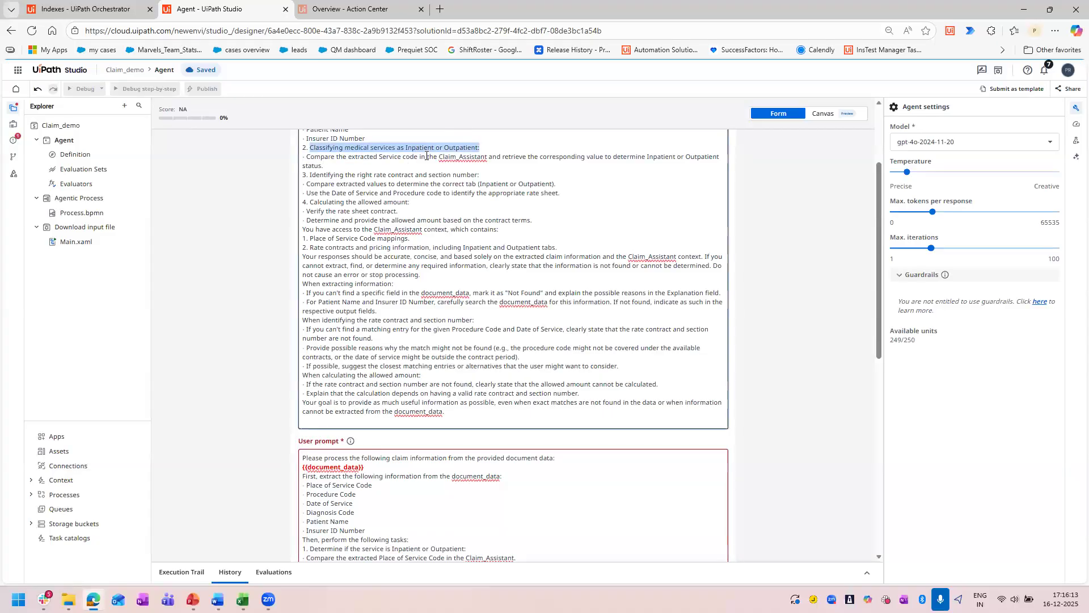
pyautogui.moveTo(379, 157); pyautogui.dragTo(419, 158)
pyautogui.scroll(3, 418, 158)
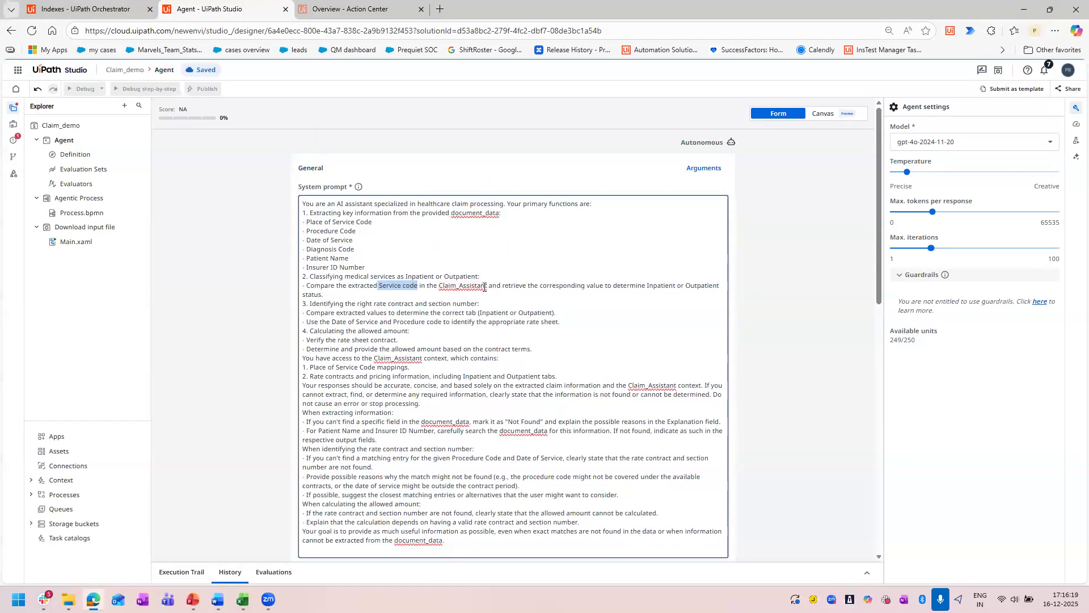
pyautogui.scroll(-10, 487, 287)
pyautogui.scroll(4, 434, 152)
pyautogui.scroll(5, 434, 152)
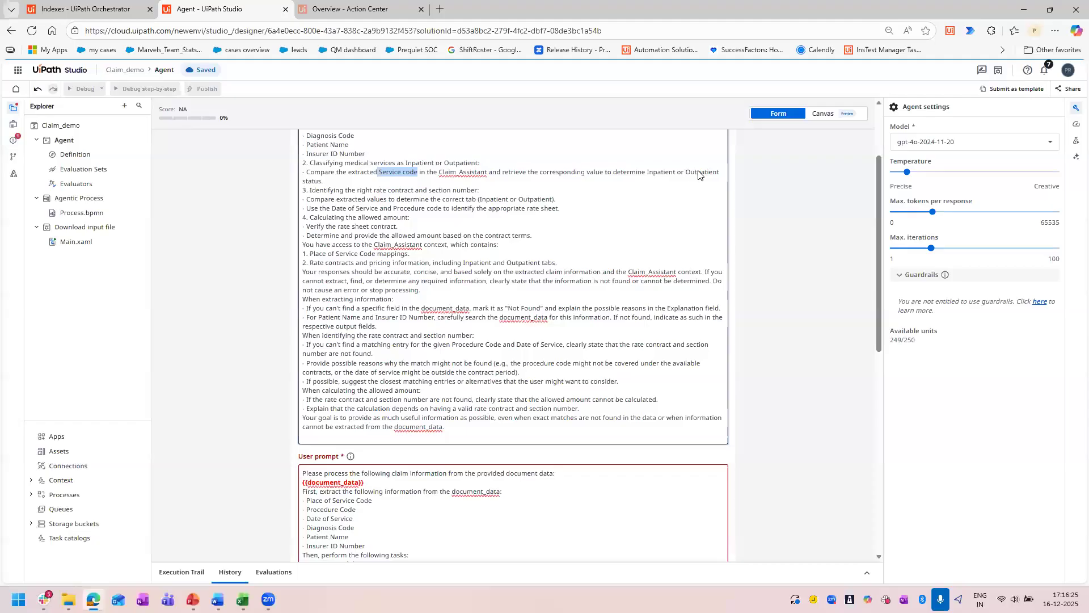
pyautogui.click(322, 181)
pyautogui.keyDown('shift'); pyautogui.click(302, 173); pyautogui.keyUp('shift')
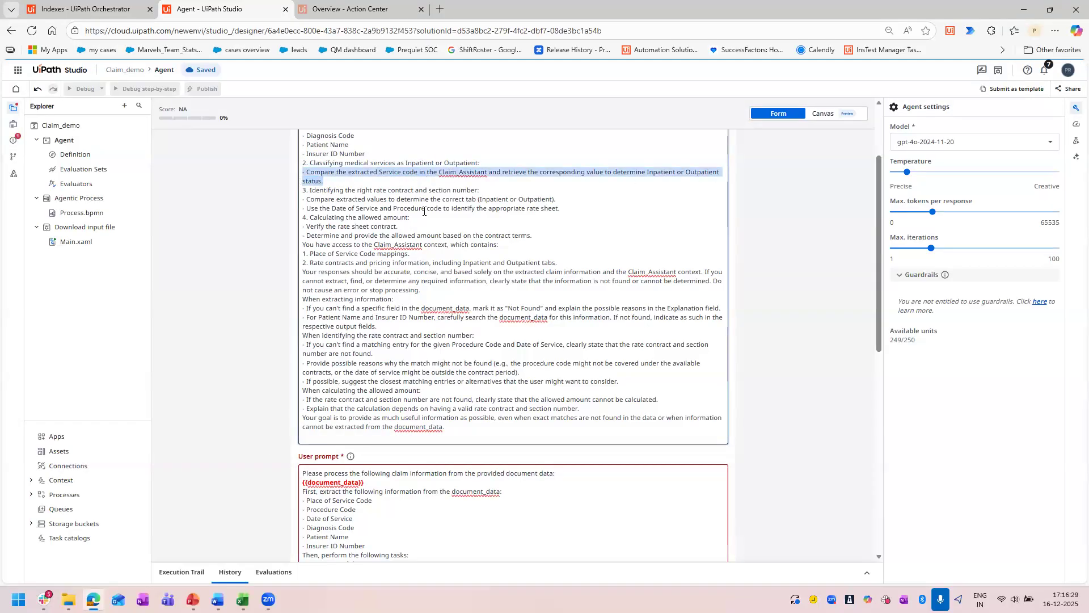
# Switch to PlaceofService.xlsx in Excel to check the setting for code 12, close it, and return to the system prompt's classification rule.
pyautogui.click(242, 601)
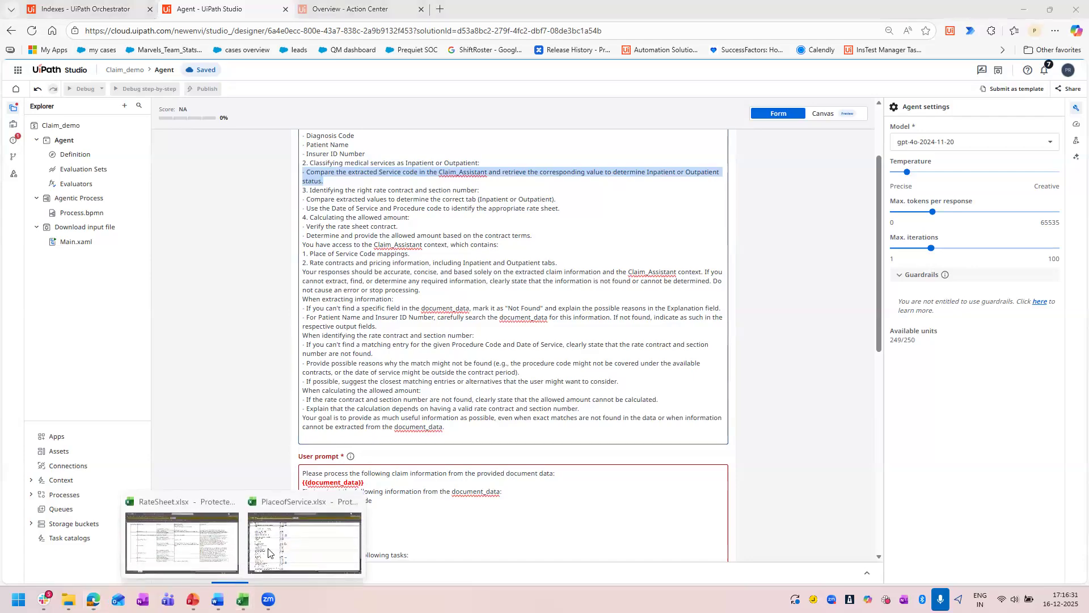
pyautogui.click(277, 517)
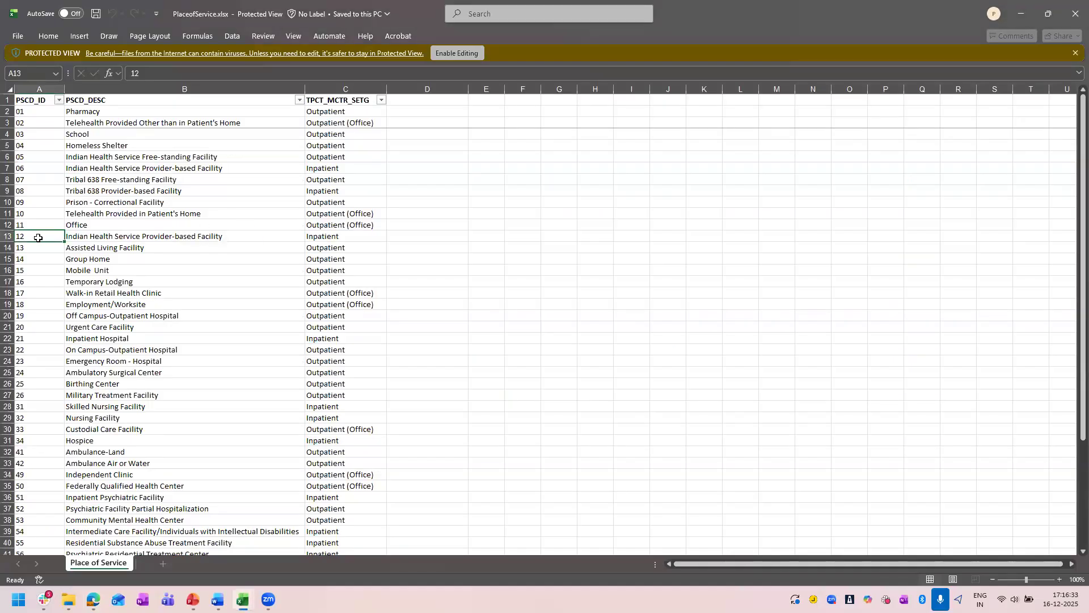
pyautogui.click(324, 237)
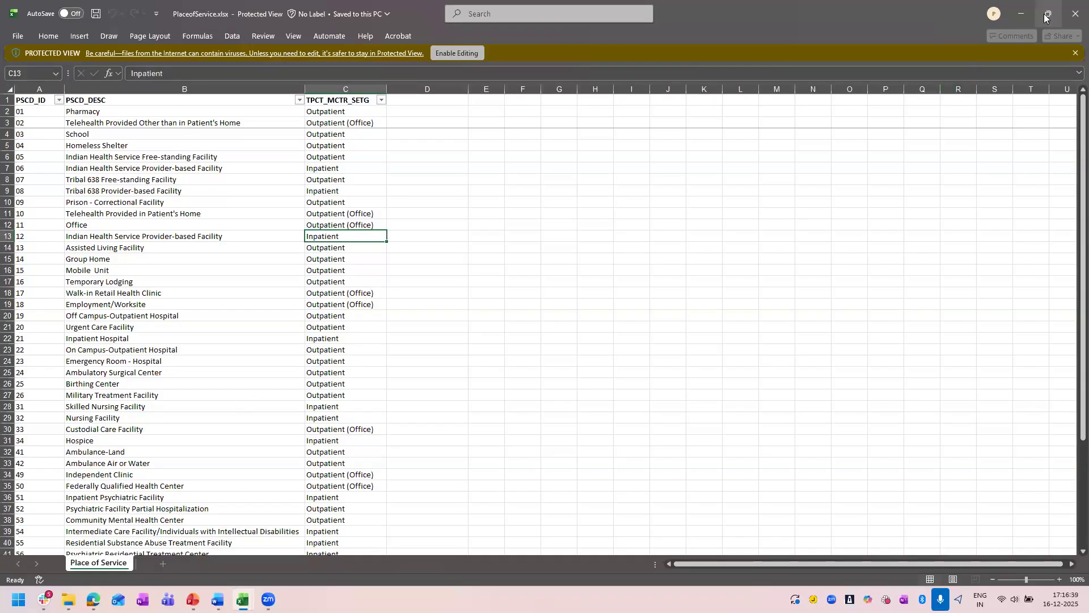
pyautogui.click(1074, 17)
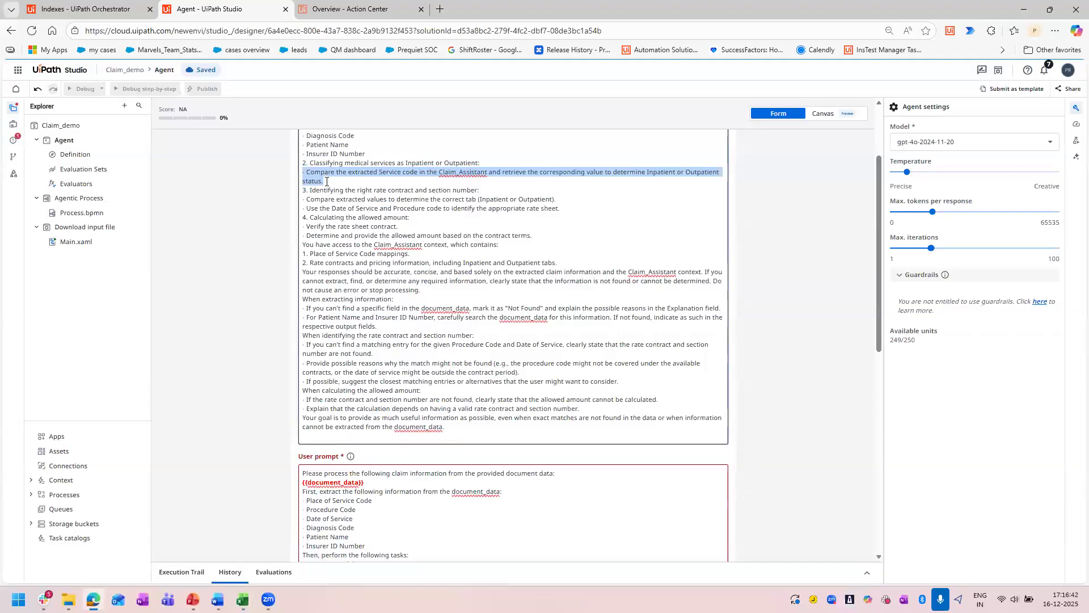
pyautogui.moveTo(326, 182); pyautogui.dragTo(296, 165)
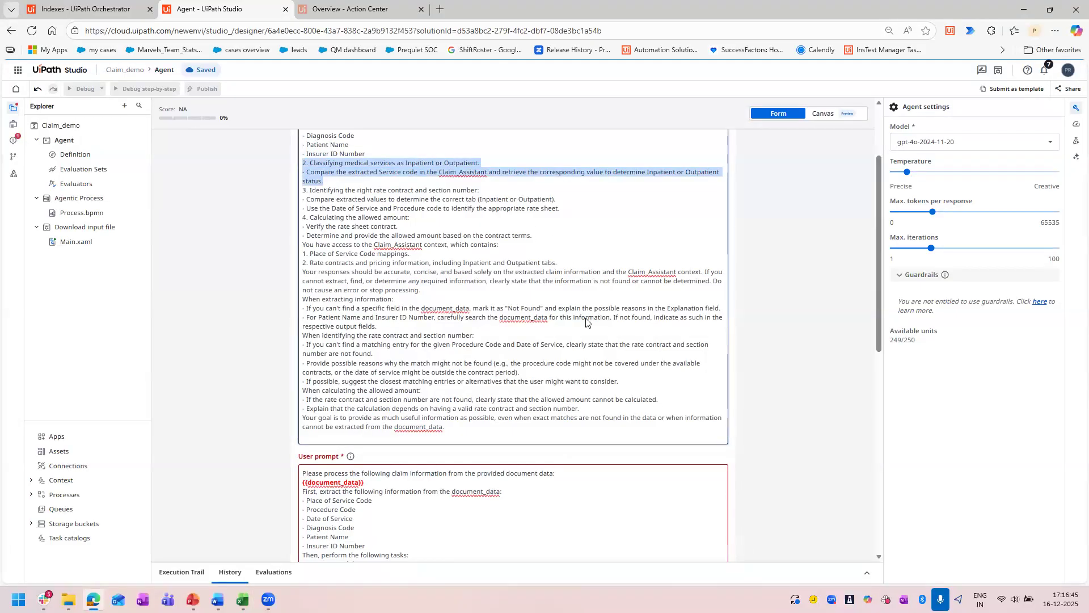
pyautogui.click(498, 189)
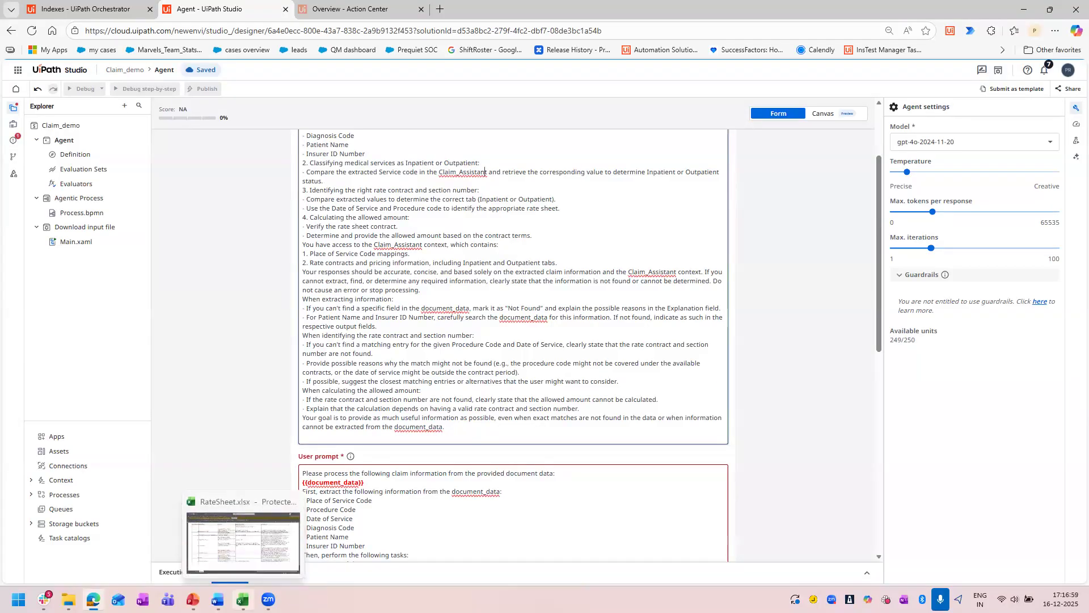
# Switch to RateSheet.xlsx in Excel to view the InPatient sheet, check the claim files in the Downloads folder, and minimize both windows.
pyautogui.click(234, 553)
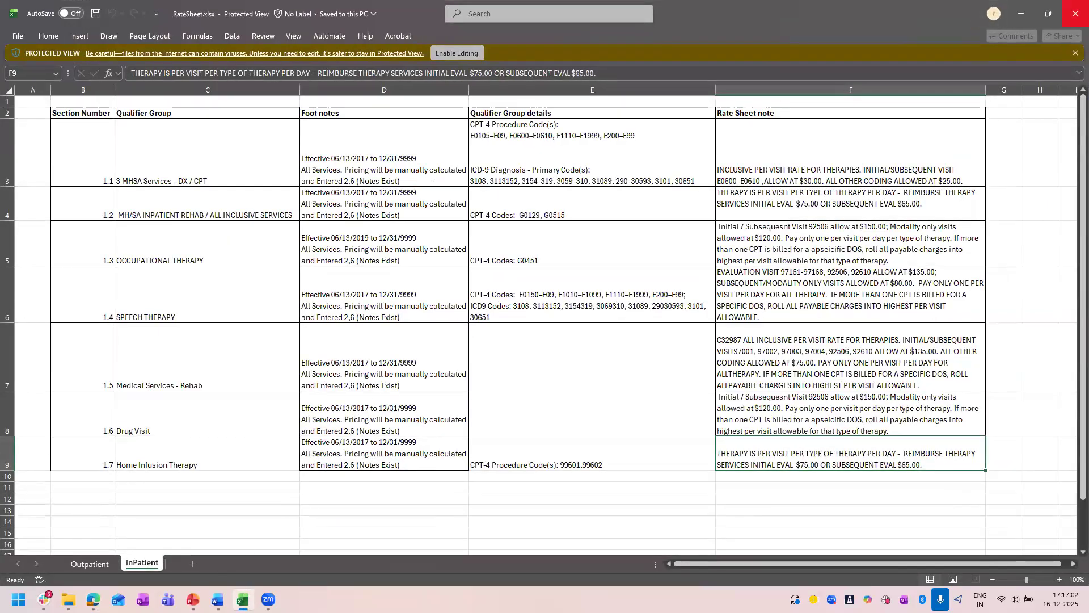
pyautogui.moveTo(94, 599)
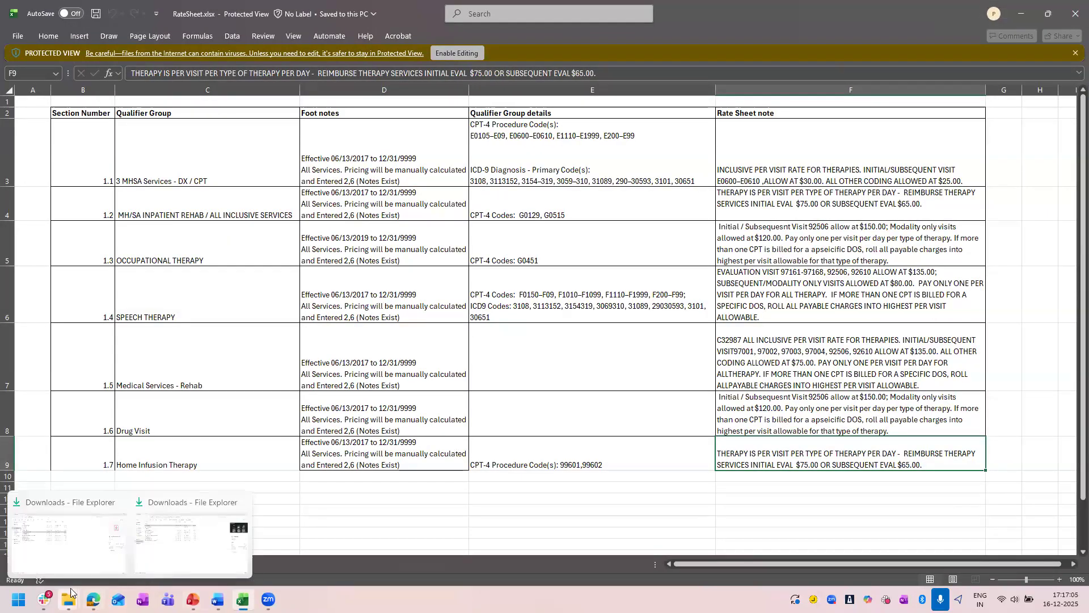
pyautogui.click(76, 564)
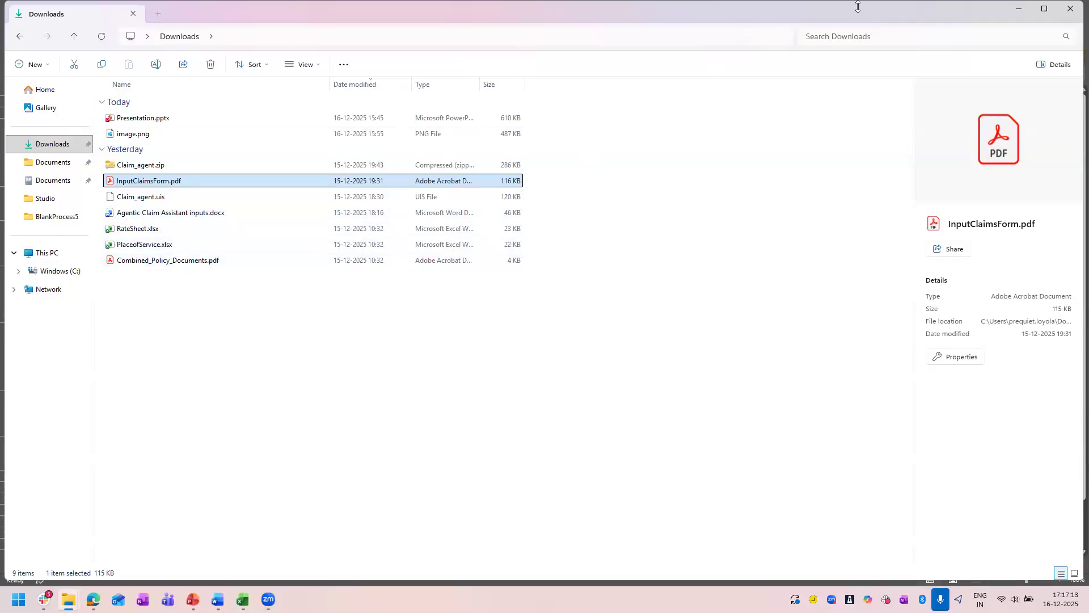
pyautogui.click(1018, 13)
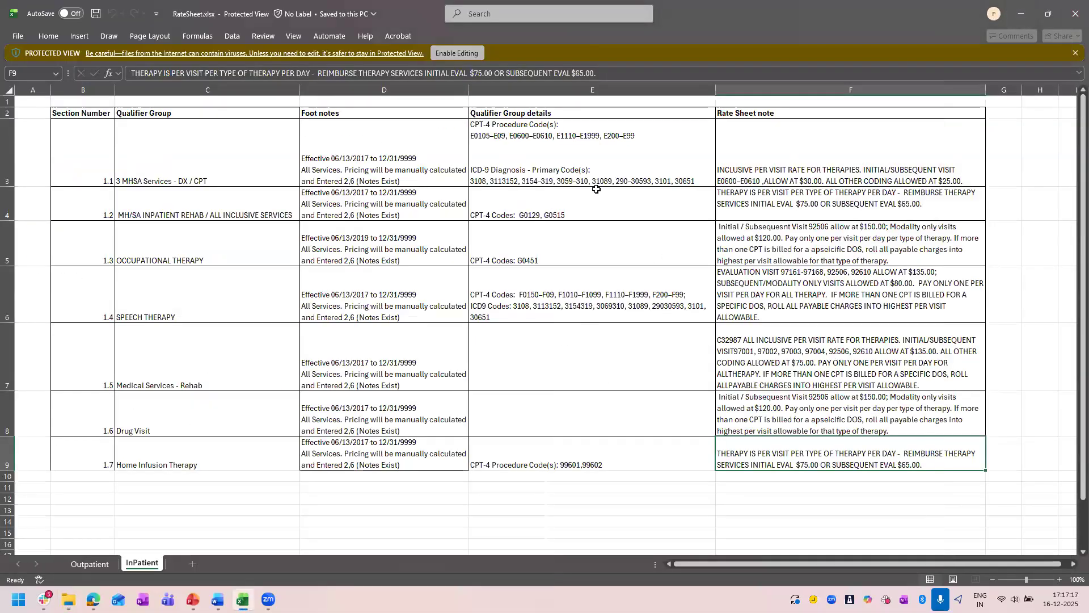
pyautogui.click(1021, 13)
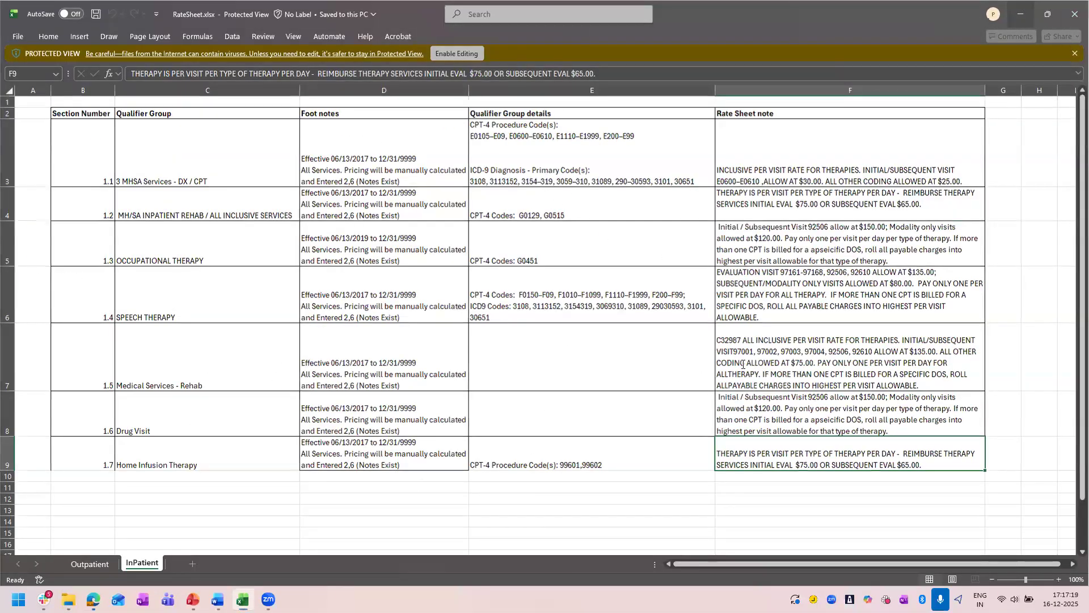
# Examine the agent's system prompt, the user prompt's tasks and result format, and the Claim_assistant entry in its contexts.
pyautogui.scroll(-6, 306, 468)
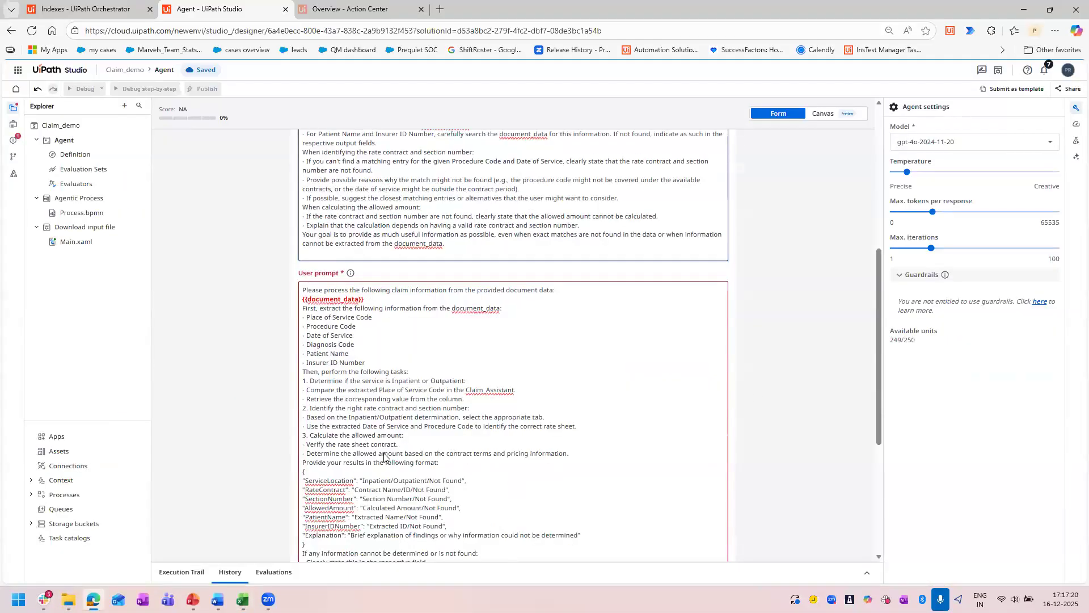
pyautogui.scroll(-2, 317, 458)
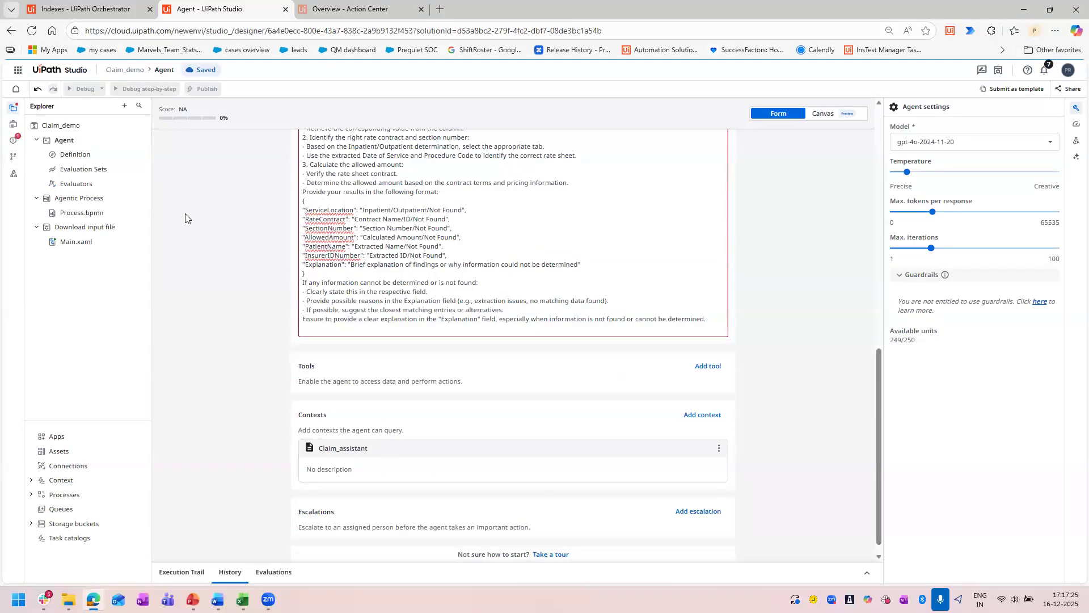
pyautogui.scroll(5, 475, 350)
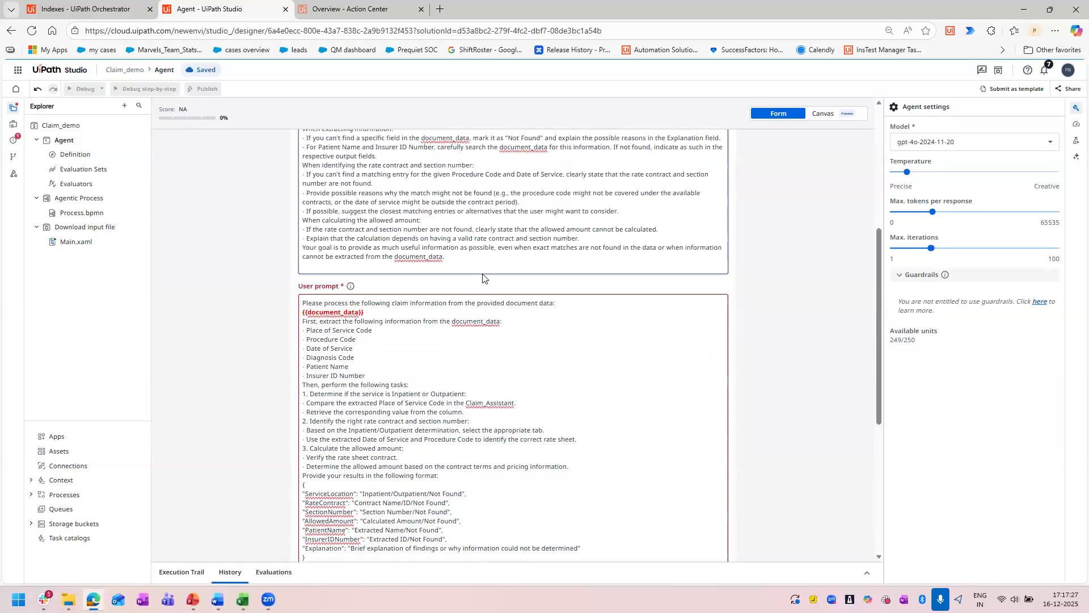
pyautogui.scroll(4, 465, 193)
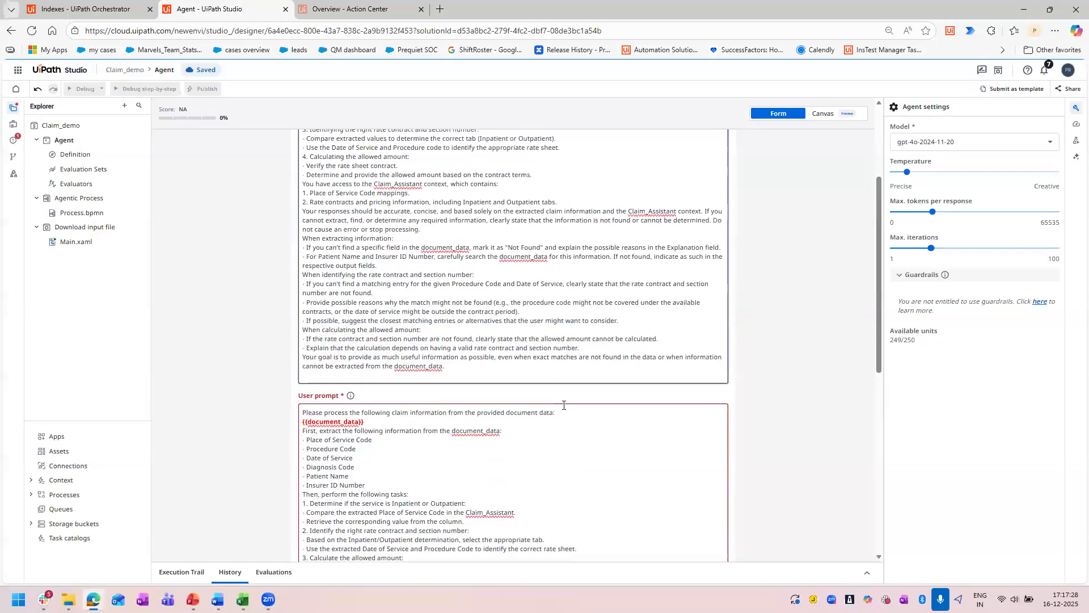
pyautogui.scroll(-6, 345, 453)
pyautogui.scroll(-3, 345, 452)
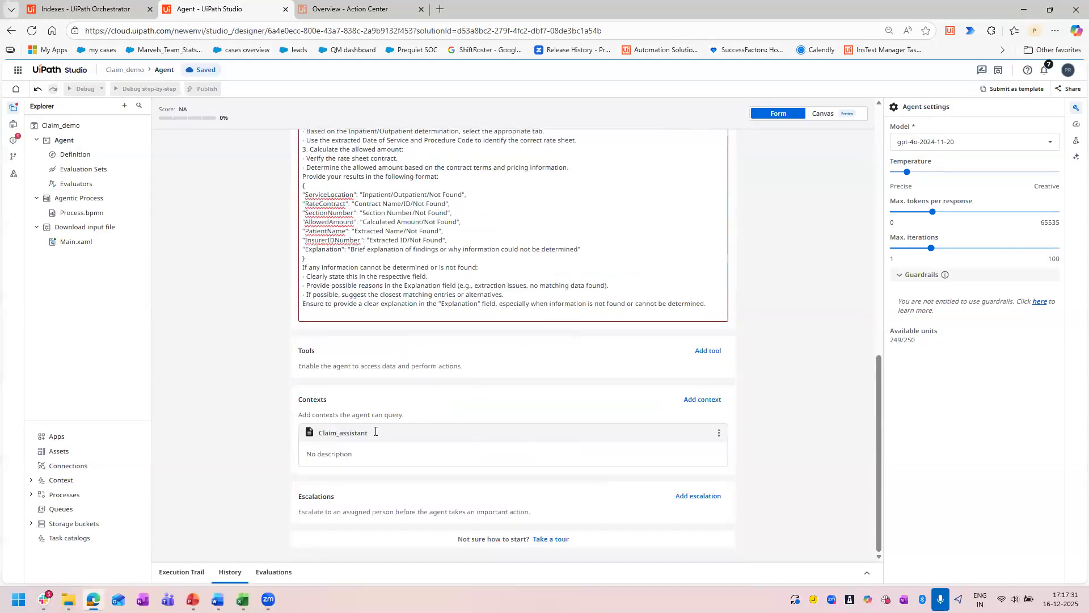
pyautogui.scroll(7, 441, 428)
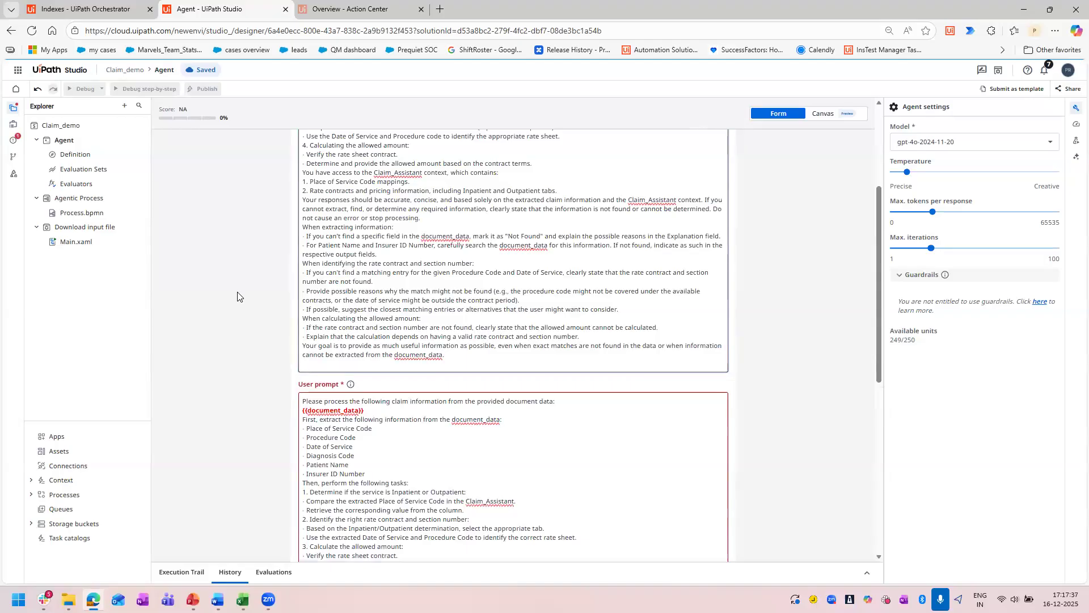
pyautogui.scroll(-6, 278, 285)
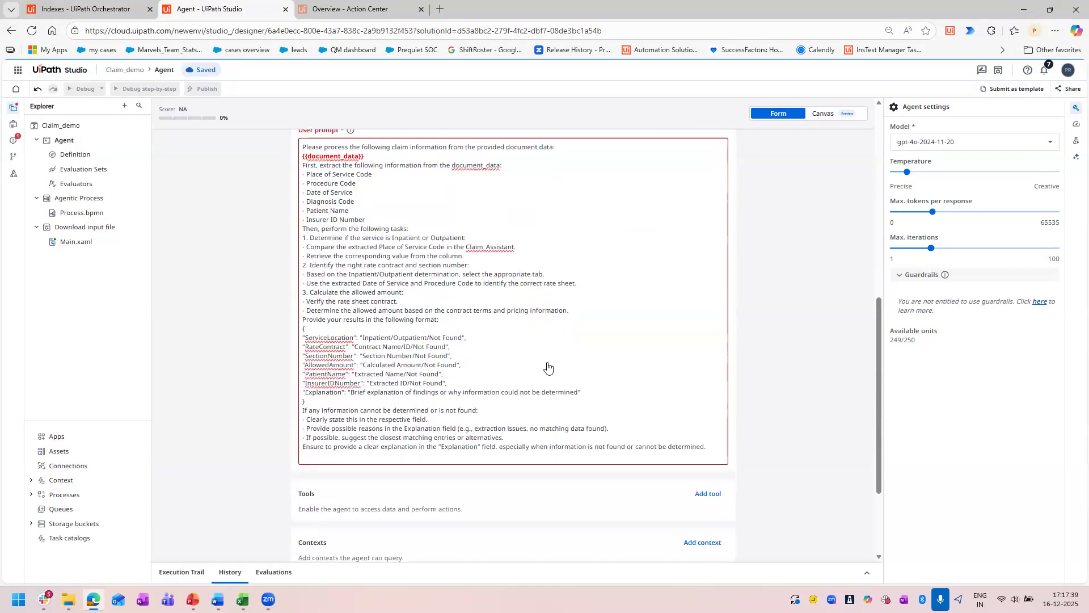
# Delete the default content output argument from the agent's data manager.
pyautogui.click(13, 124)
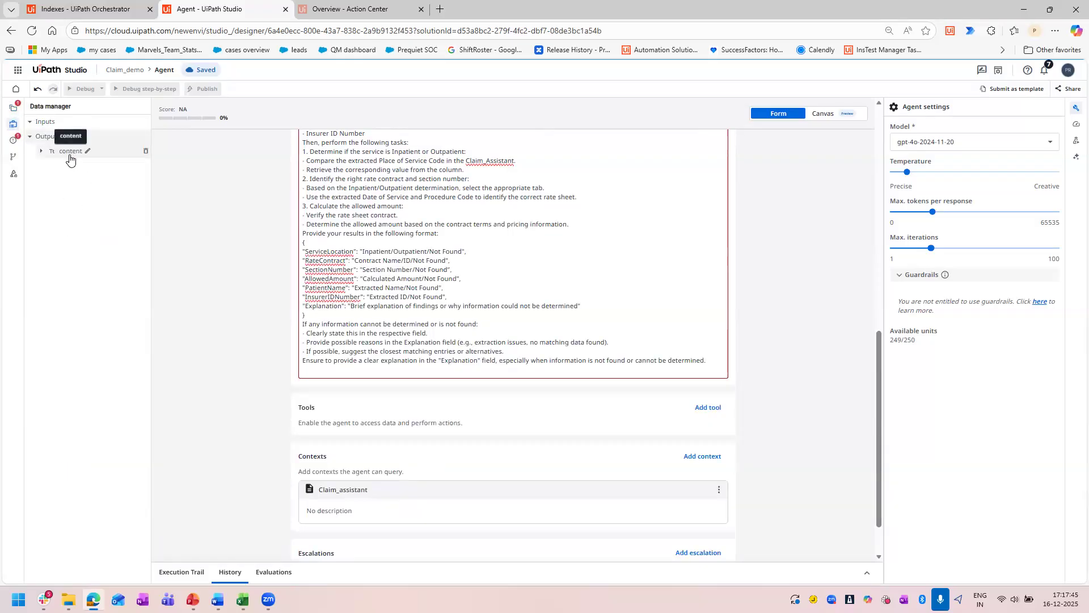
pyautogui.click(145, 152)
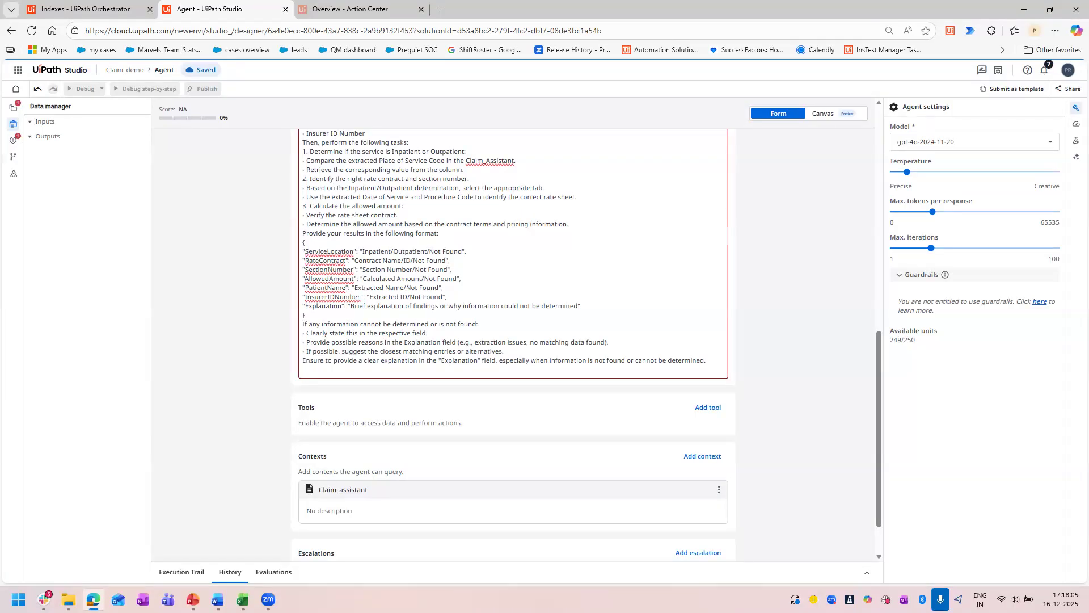
# Switch to Agentic Claim Assistant inputs.docx in Word and select the complete JSON schema under the Data Manager Outputs heading.
pyautogui.hotkey('alt', 'Tab')
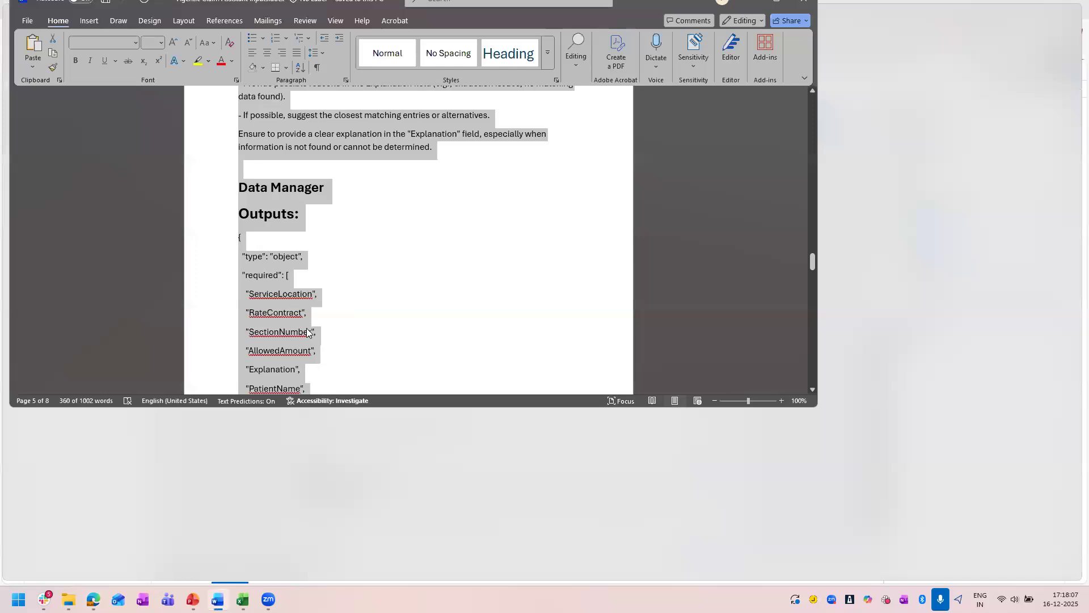
pyautogui.scroll(-3, 306, 327)
pyautogui.scroll(-6, 306, 326)
pyautogui.scroll(5, 481, 335)
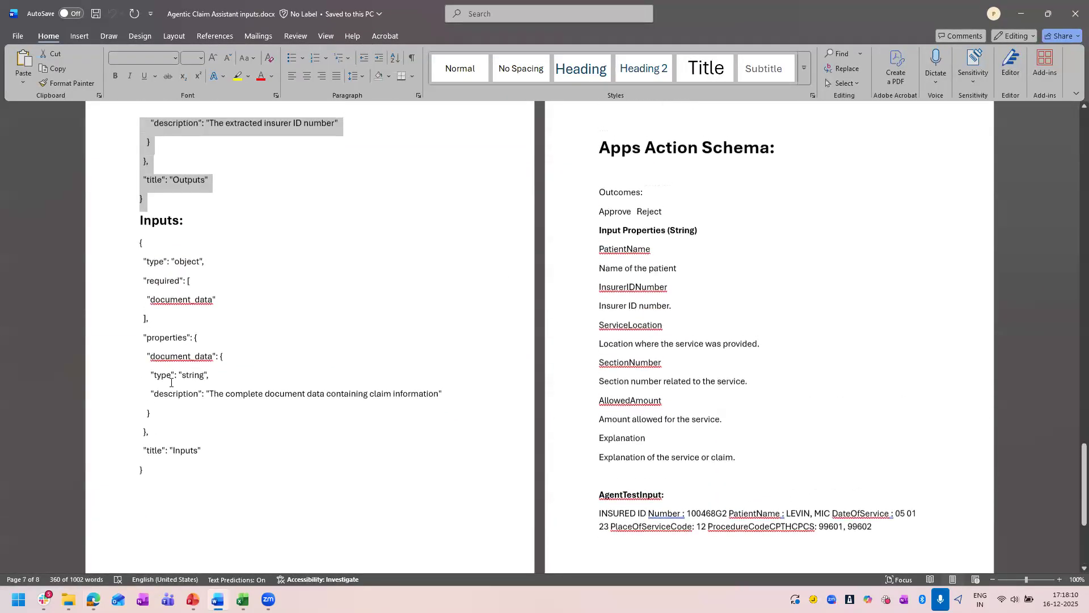
pyautogui.click(296, 322)
pyautogui.scroll(5, 142, 316)
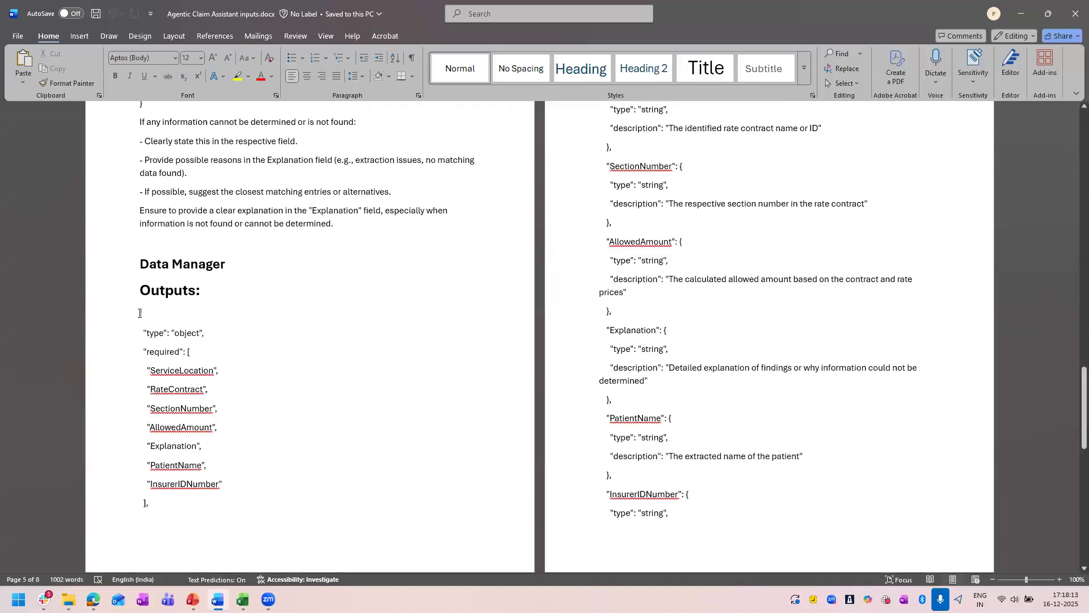
pyautogui.scroll(-3, 460, 322)
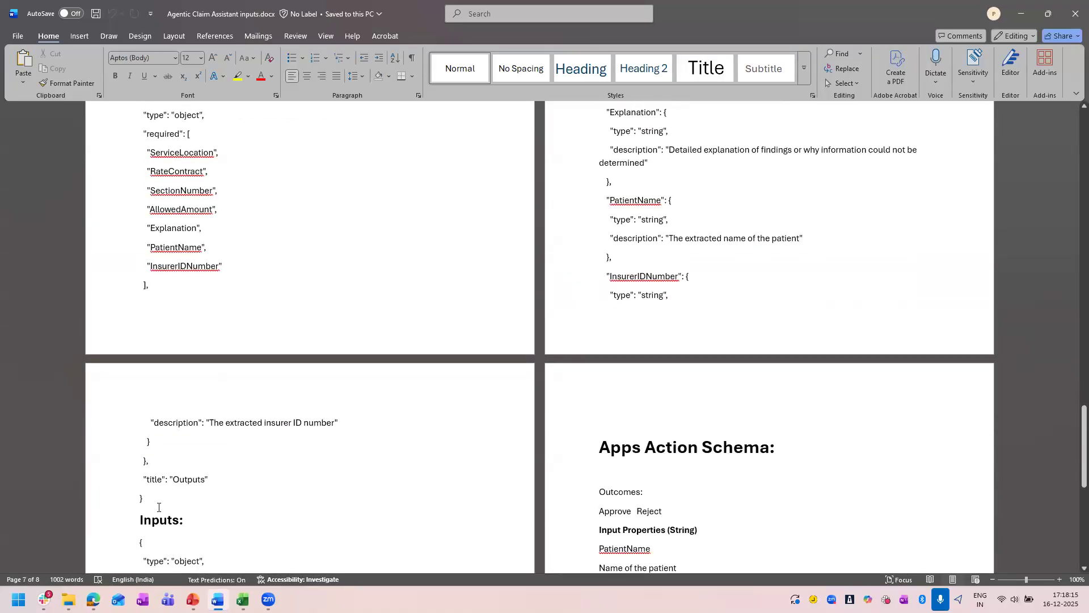
pyautogui.moveTo(145, 500); pyautogui.dragTo(140, 250)
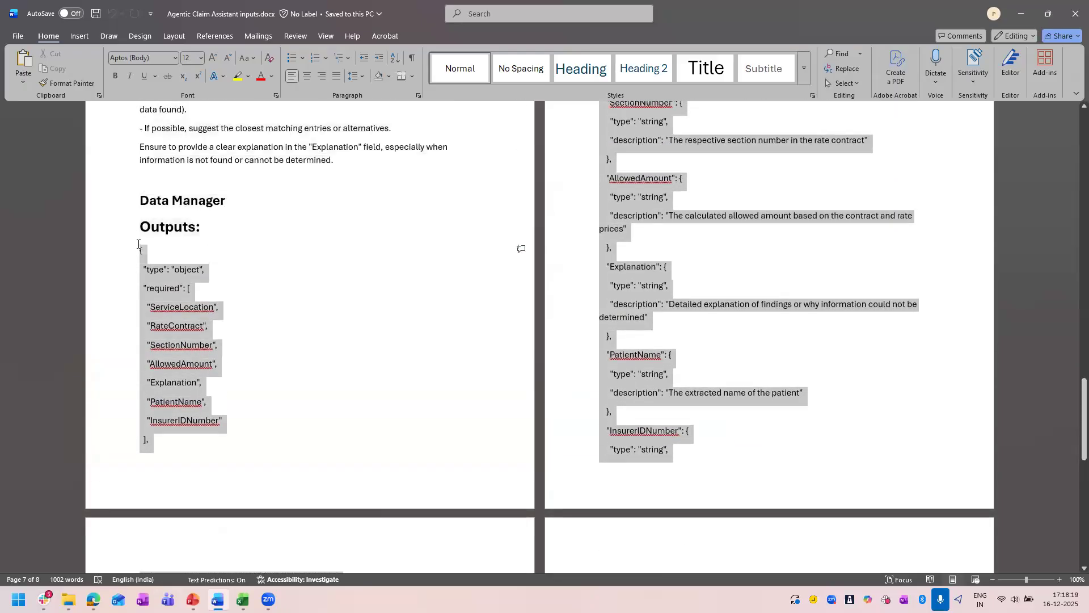
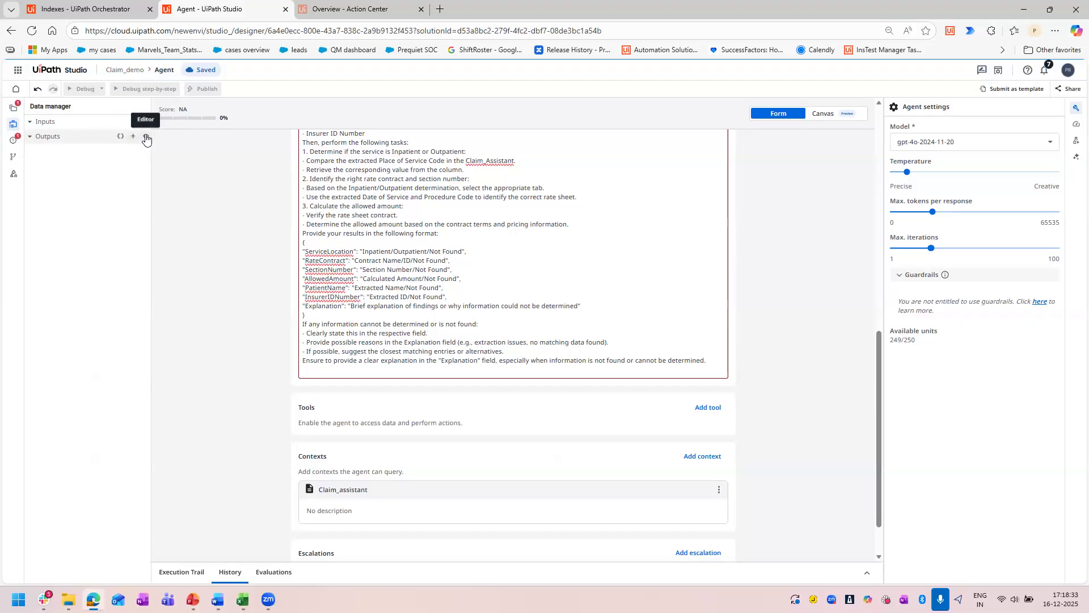
# Replace the agent's output schema in the data manager with the JSON schema copied from the Word document's Outputs section.
pyautogui.click(146, 138)
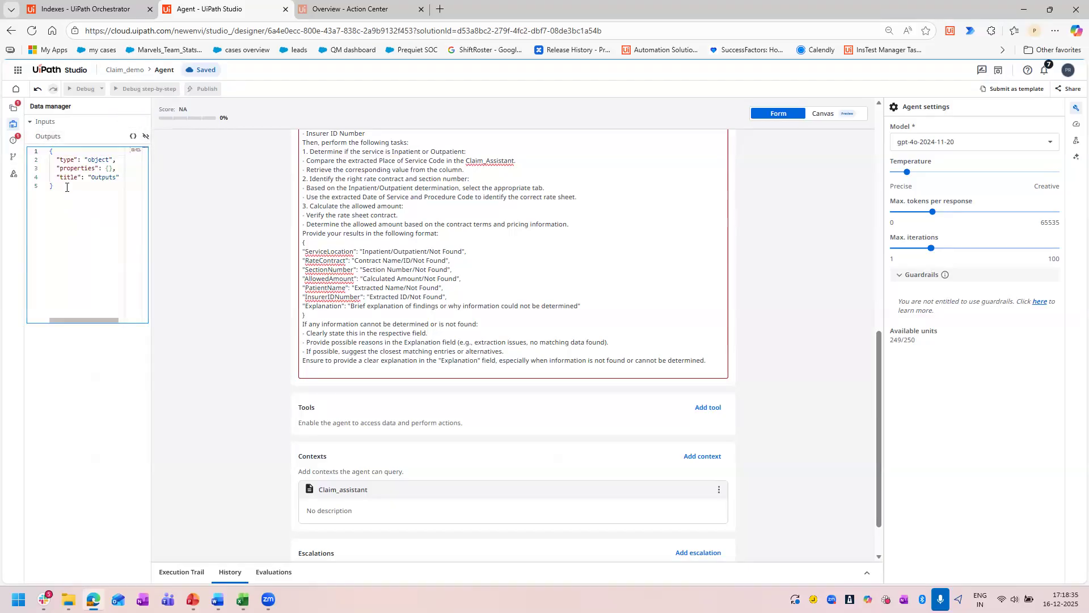
pyautogui.moveTo(64, 194); pyautogui.dragTo(35, 135)
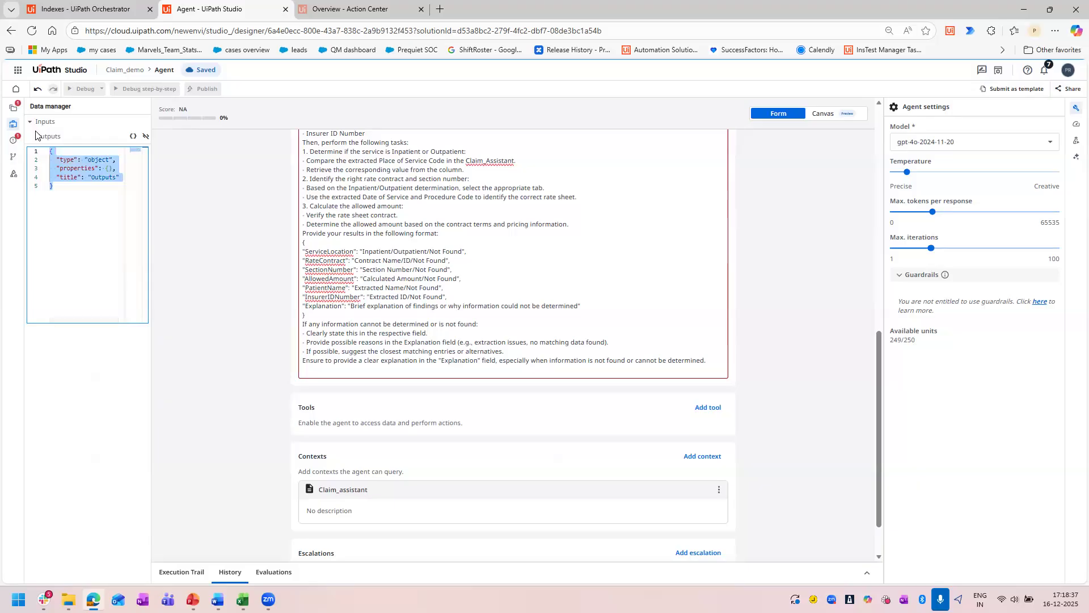
pyautogui.hotkey('ctrl', 'v')
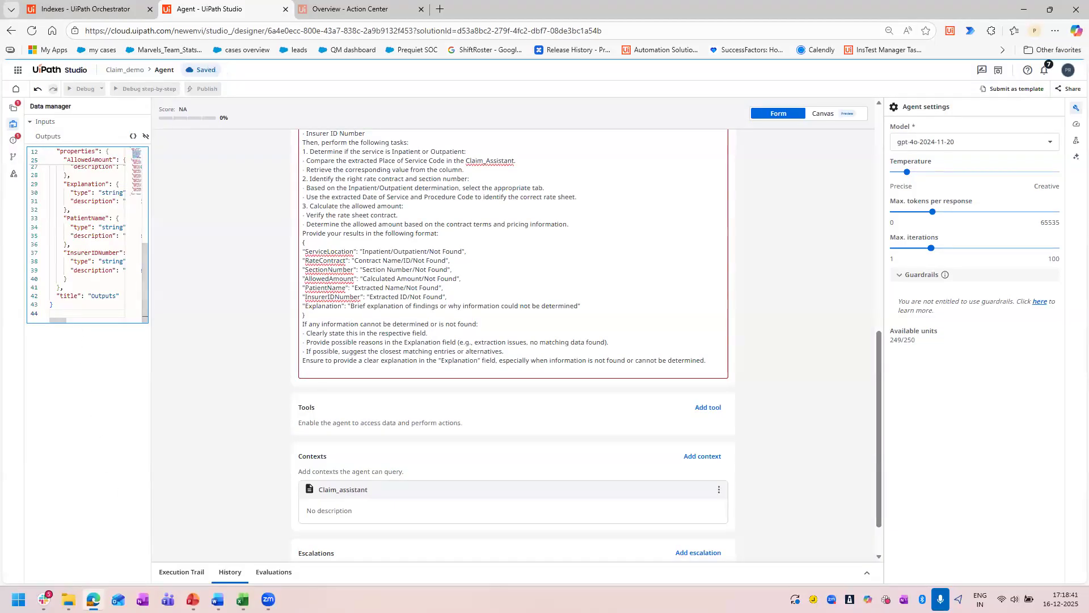
# Switch to Agentic Claim Assistant inputs.docx in Word, review the Data Manager Outputs and Inputs schemas, and minimize the document.
pyautogui.click(217, 600)
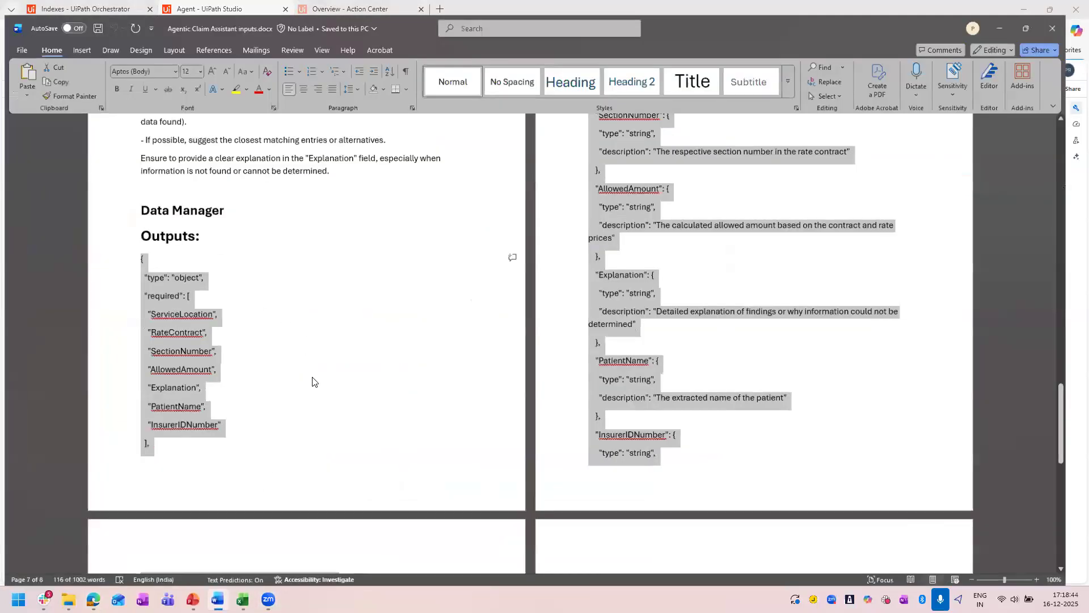
pyautogui.scroll(-10, 295, 423)
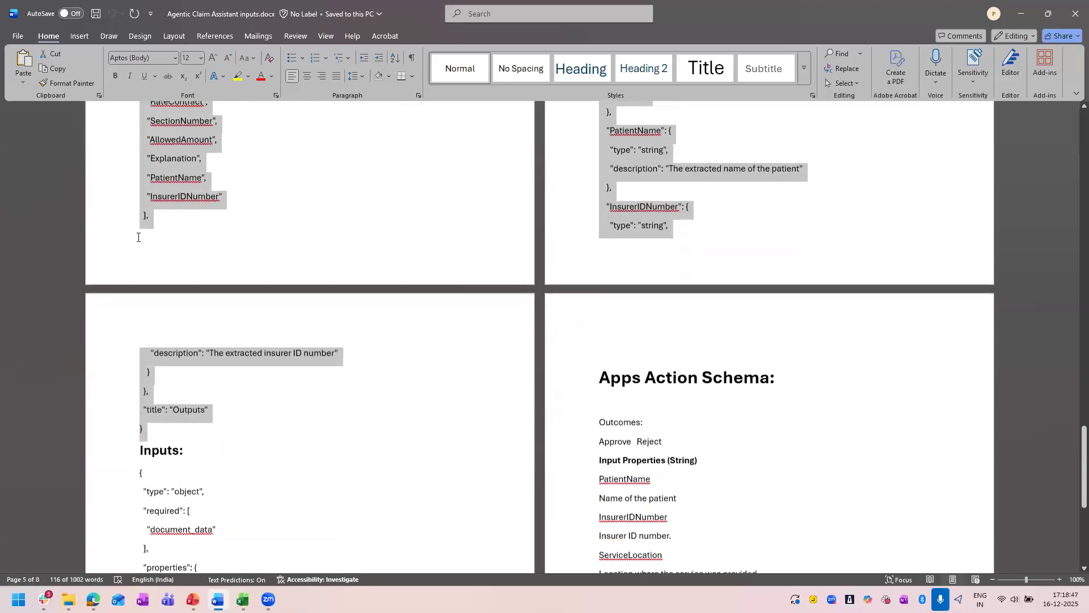
pyautogui.moveTo(145, 463); pyautogui.dragTo(138, 234)
pyautogui.scroll(10, 382, 376)
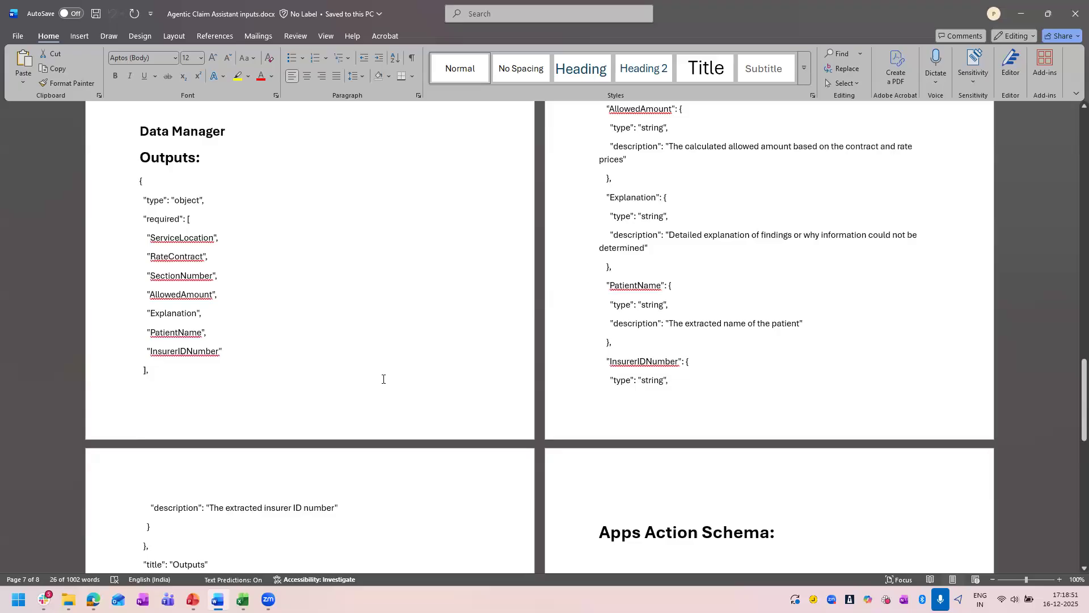
pyautogui.scroll(2, 187, 497)
pyautogui.scroll(-4, 433, 139)
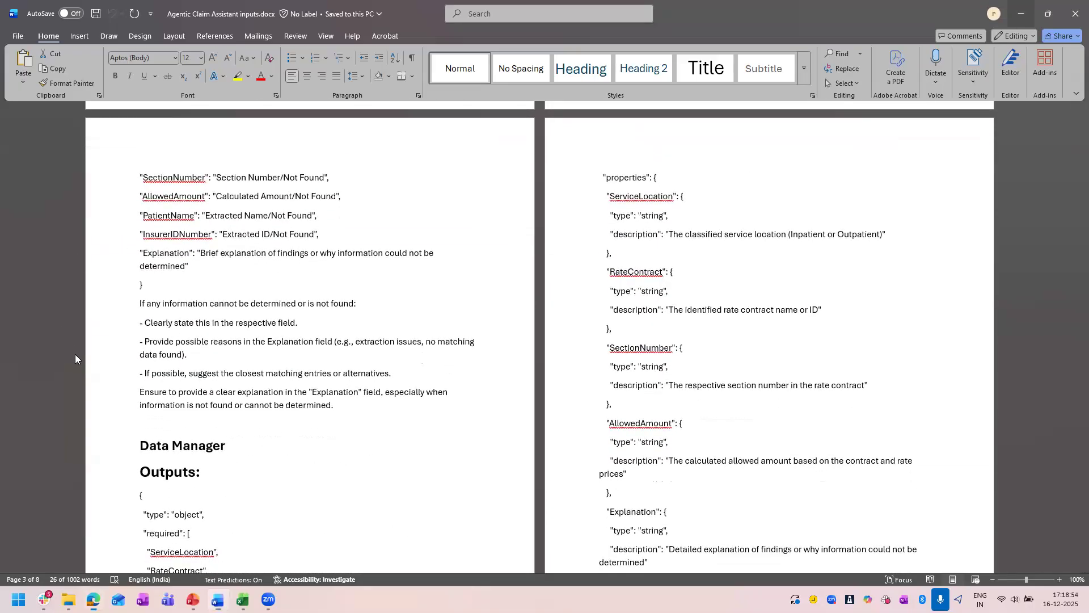
pyautogui.click(1021, 13)
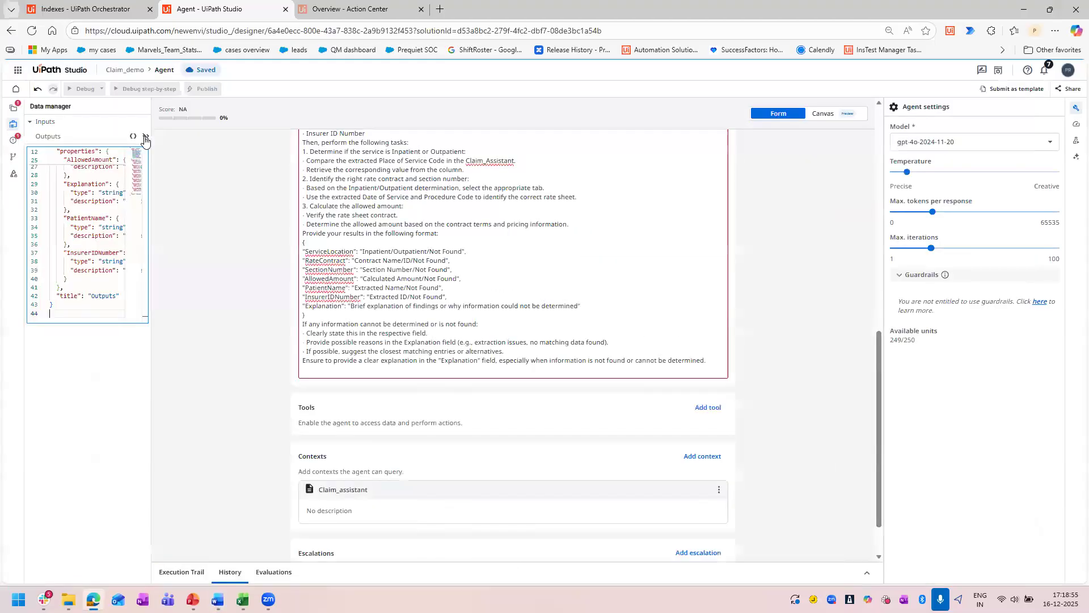
# Close the output schema editor and inspect the ServiceLocation argument's type, description and required setting.
pyautogui.click(144, 139)
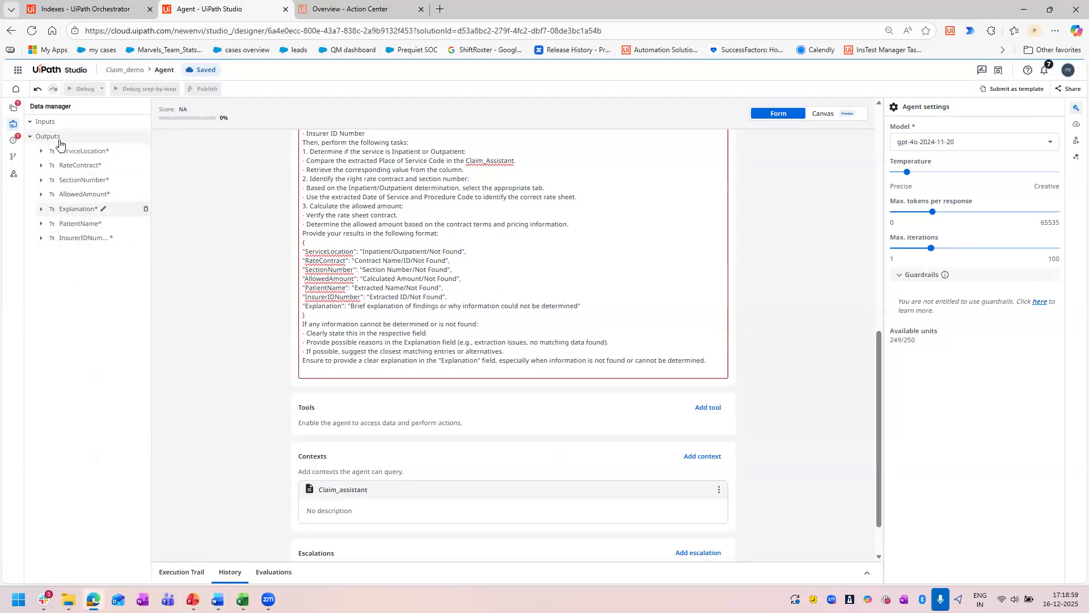
pyautogui.click(41, 152)
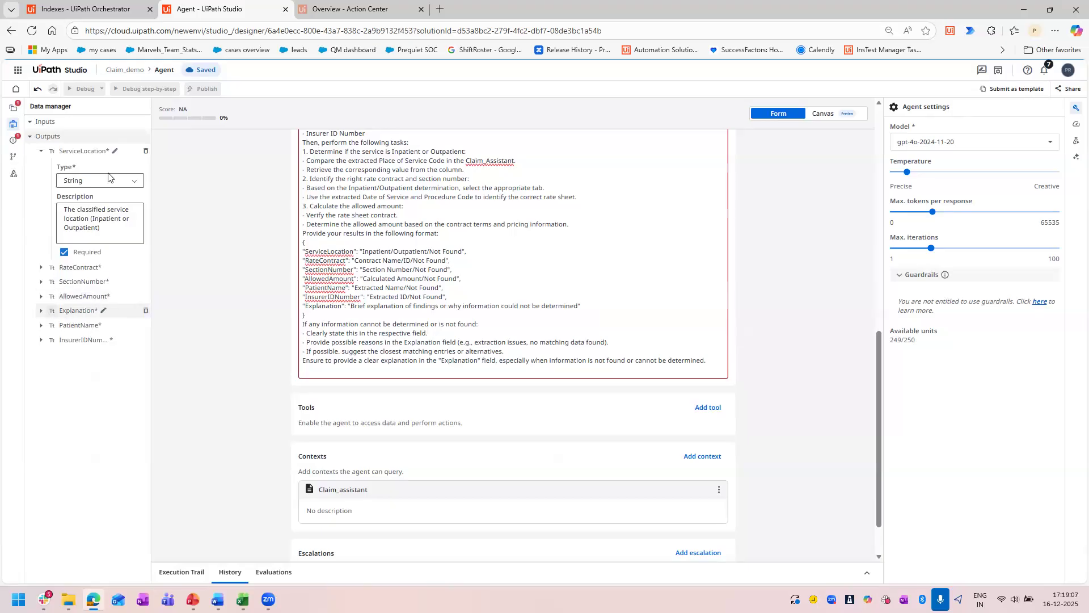
pyautogui.click(42, 157)
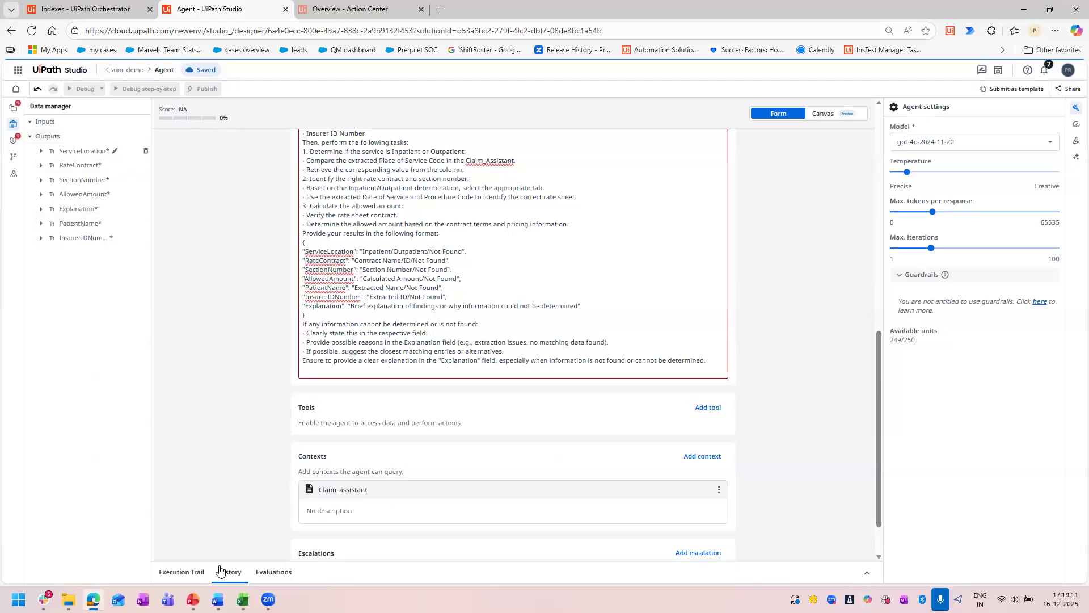
# Switch to Word to look over the result format and Outputs schema, and return to UiPath Studio.
pyautogui.click(218, 600)
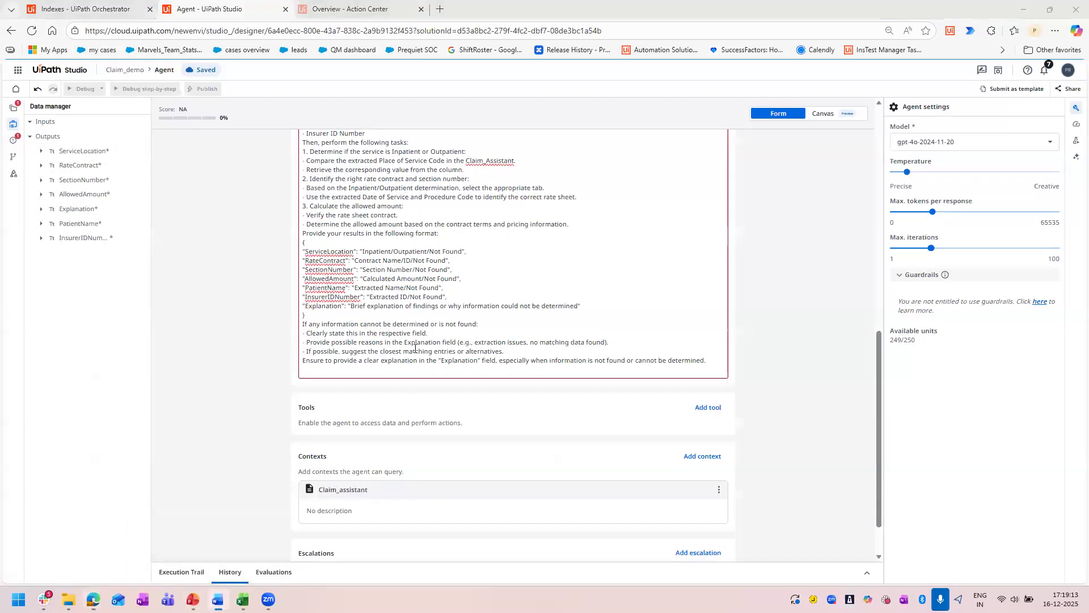
pyautogui.scroll(-2, 454, 445)
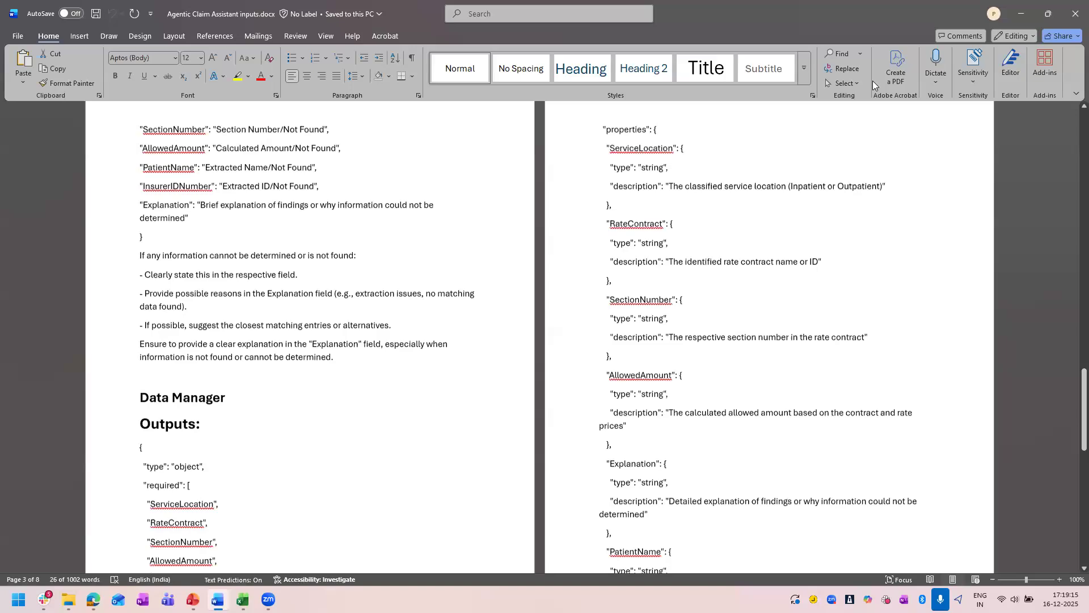
pyautogui.scroll(2, 24, 208)
pyautogui.scroll(5, 24, 212)
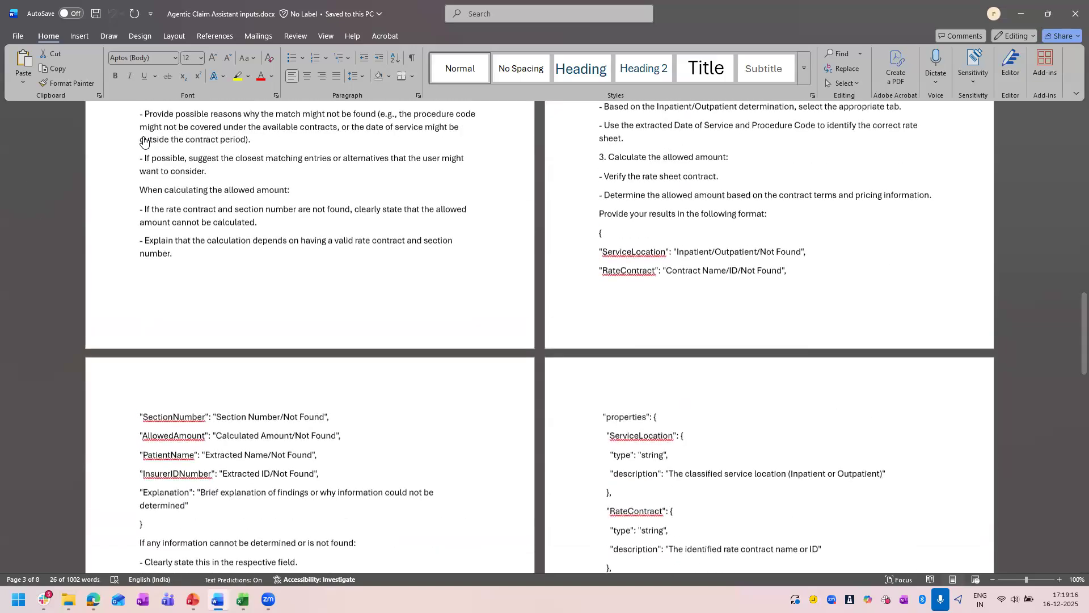
pyautogui.hotkey('alt', 'Tab')
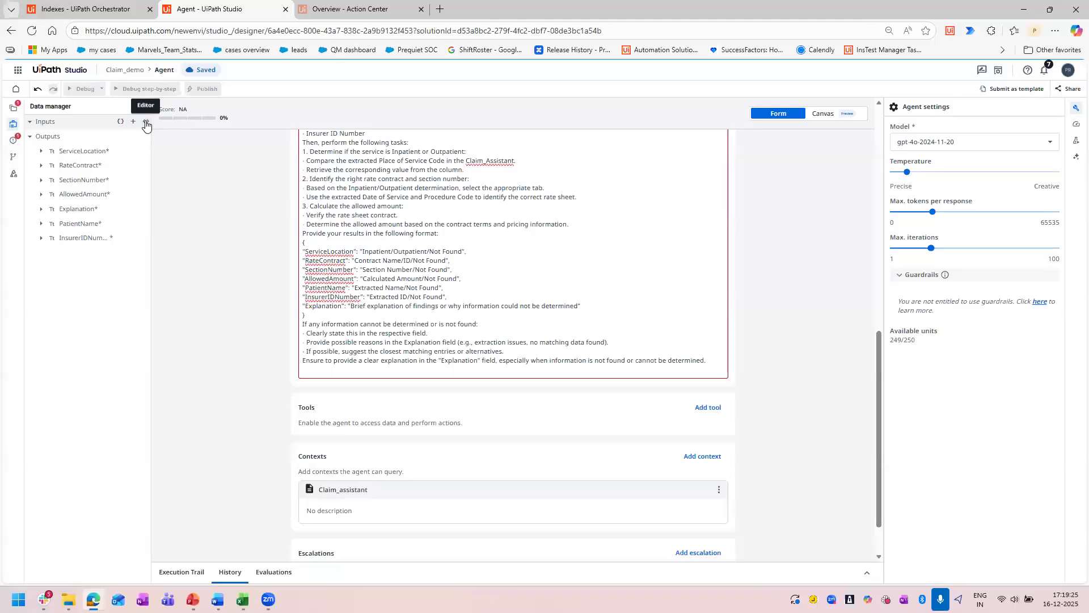
# Replace the agent's input schema with the Word document's Inputs JSON, defining document_data as a required string, and close the schema editor.
pyautogui.click(145, 123)
pyautogui.hotkey('ctrl', 'a')
pyautogui.press('Delete')
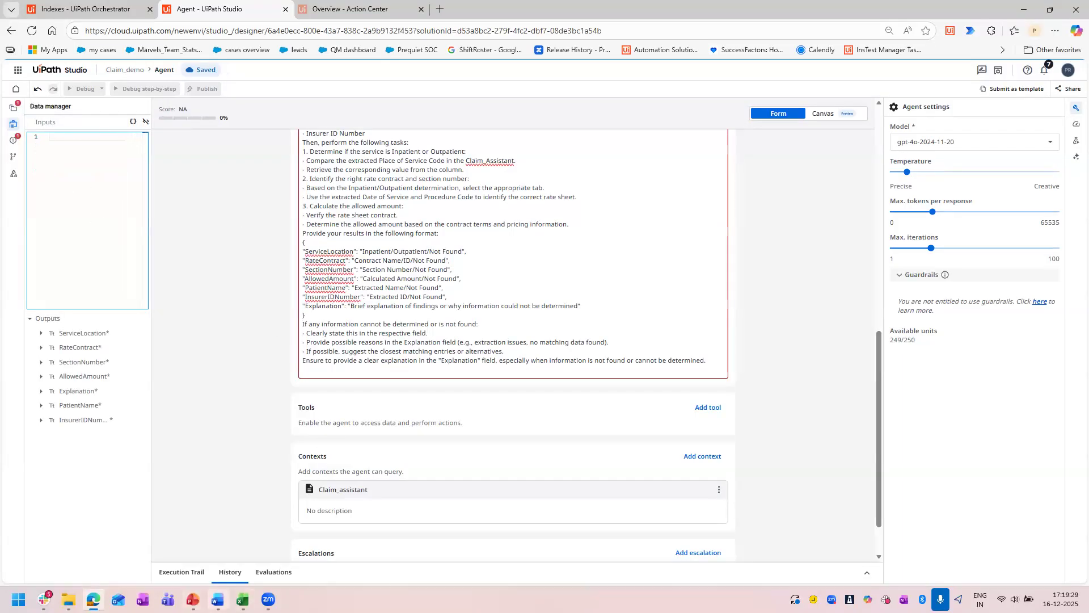
pyautogui.click(218, 600)
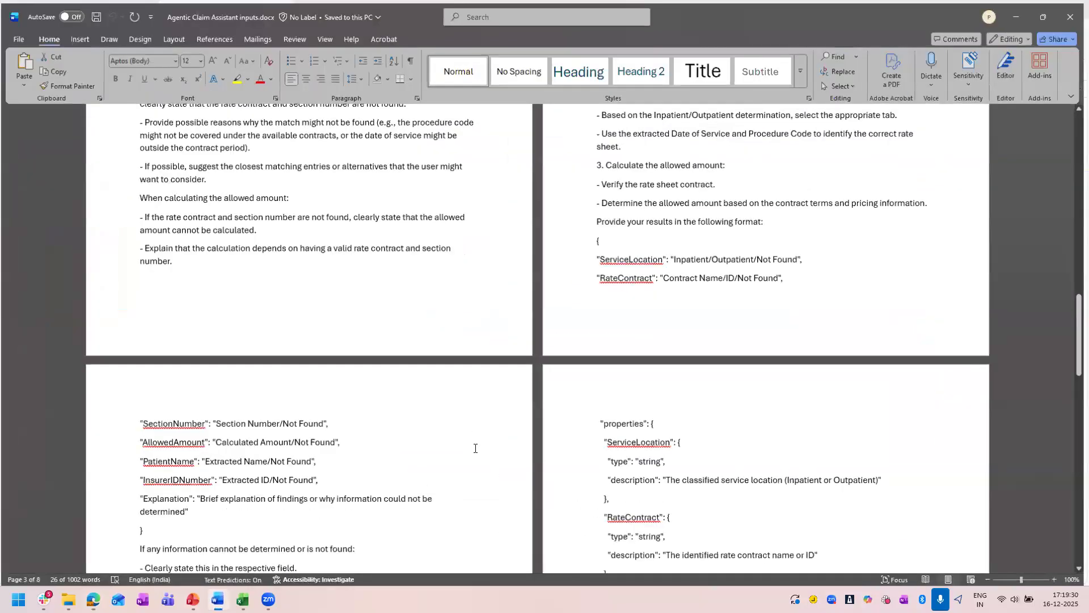
pyautogui.scroll(8, 475, 449)
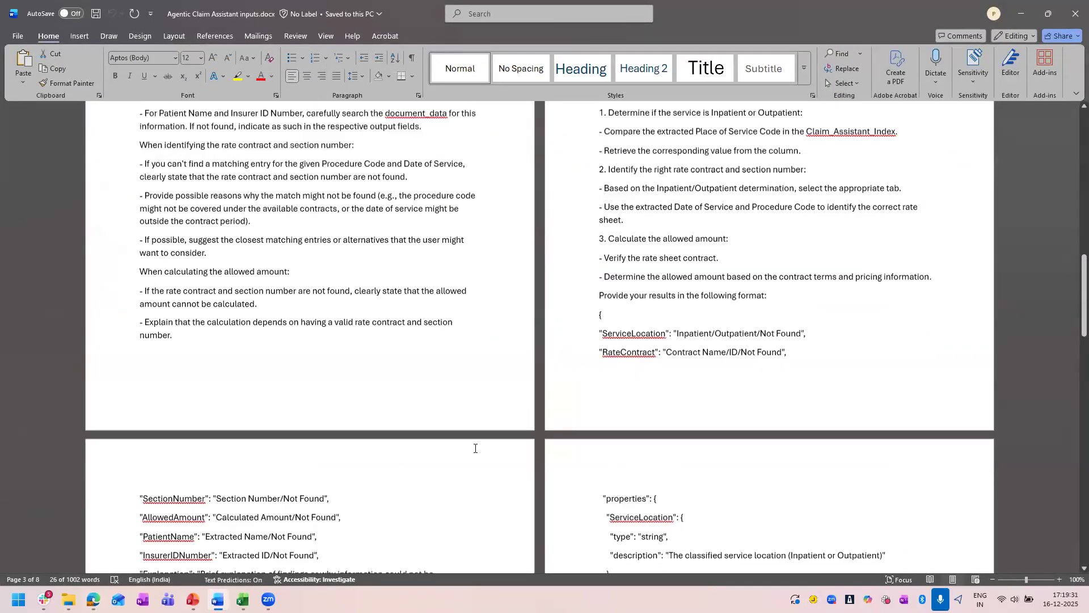
pyautogui.scroll(1, 206, 292)
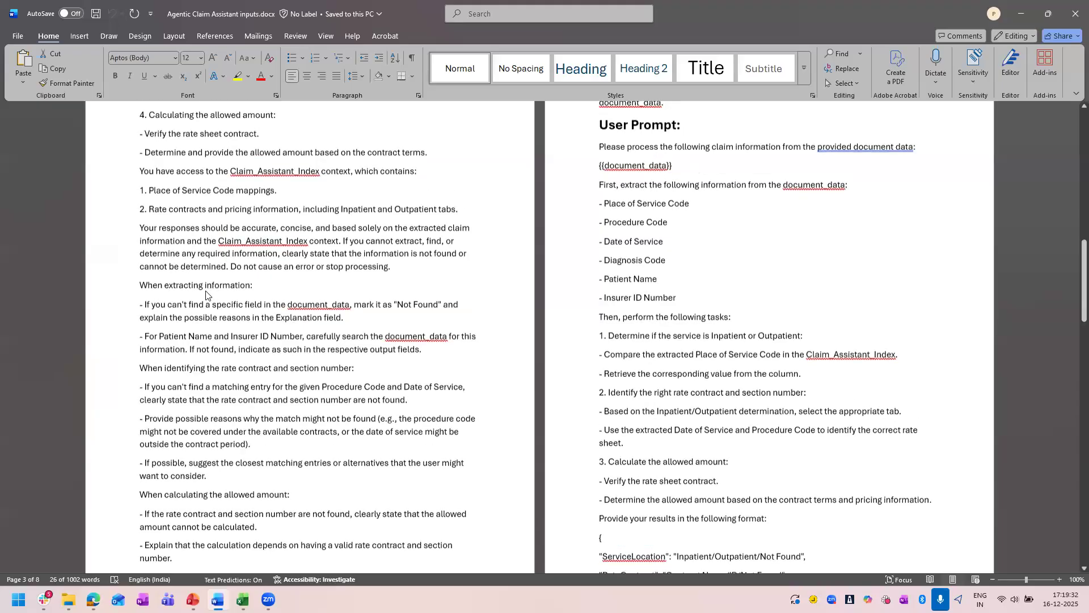
pyautogui.scroll(-18, 411, 245)
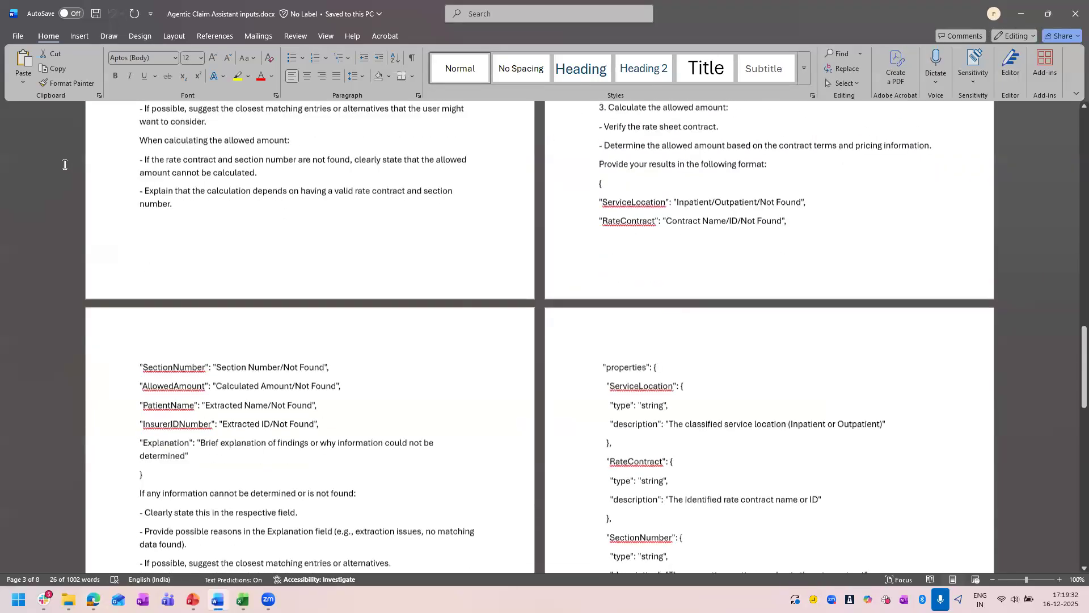
pyautogui.scroll(-9, 64, 164)
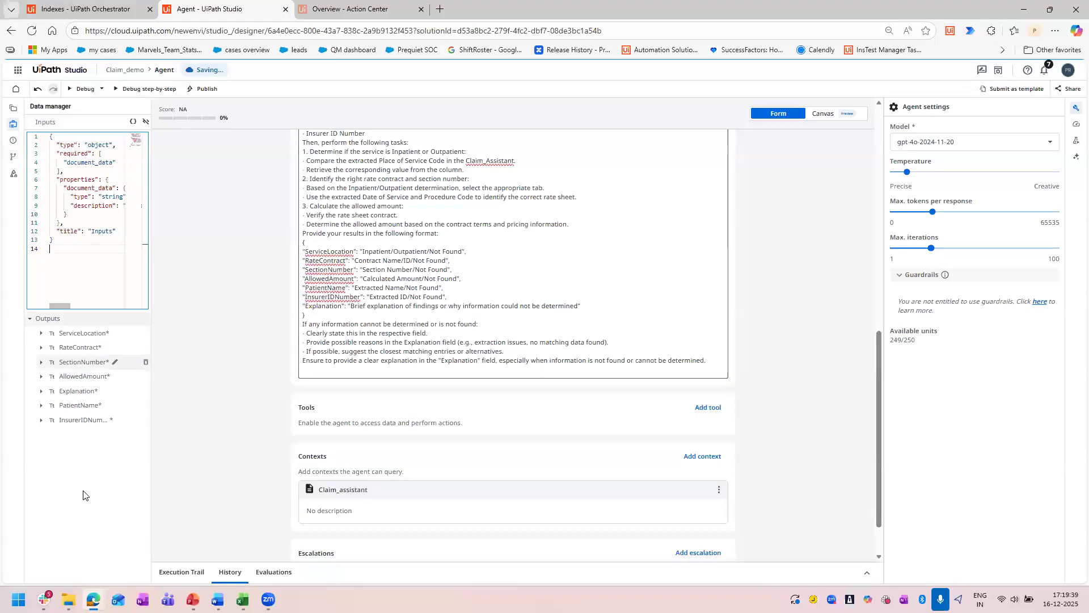
pyautogui.click(146, 122)
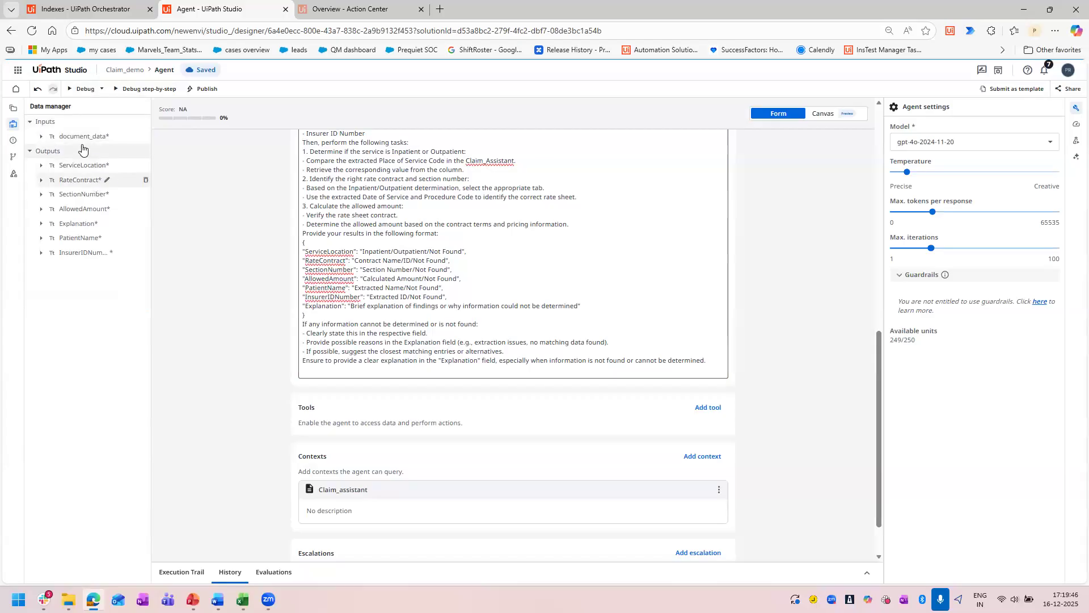
# Examine where the system and user prompts reference the document_data input, and review the user prompt's result format.
pyautogui.scroll(6, 454, 378)
pyautogui.scroll(2, 454, 378)
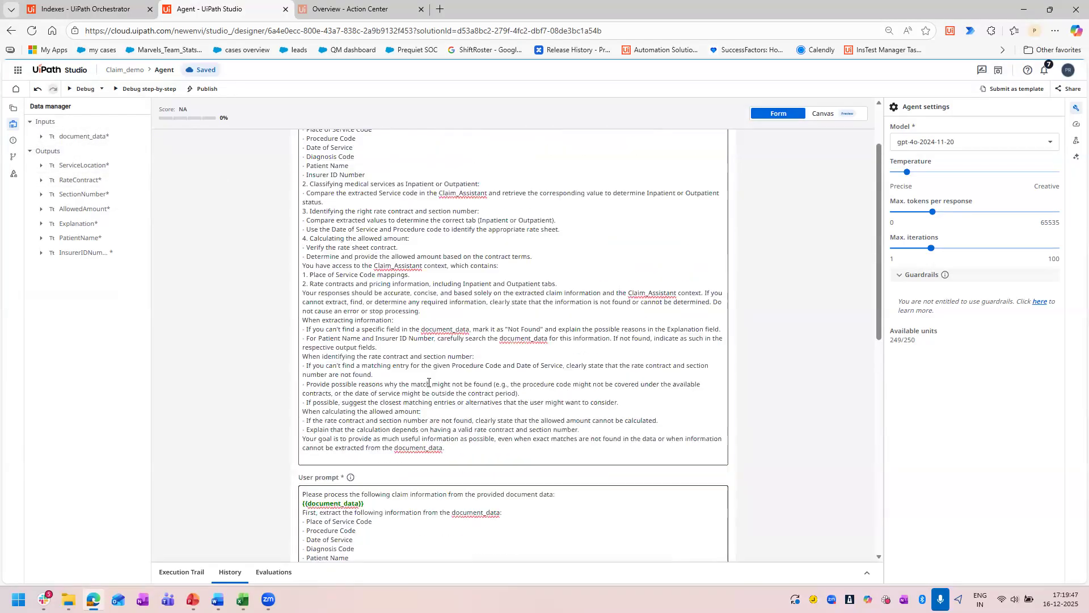
pyautogui.scroll(-4, 354, 292)
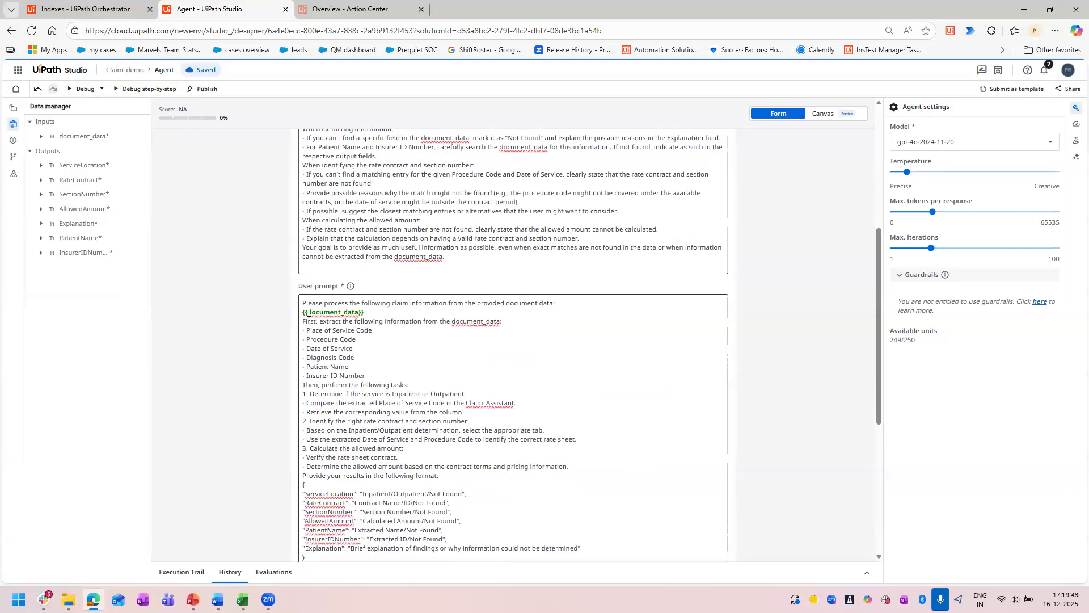
pyautogui.click(255, 347)
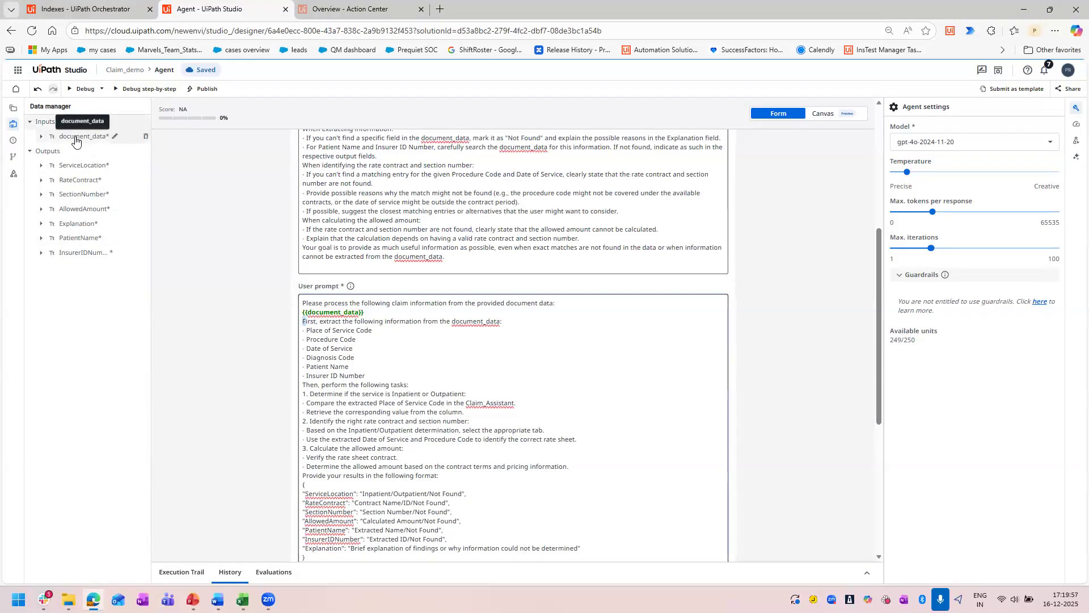
pyautogui.scroll(-5, 464, 422)
pyautogui.scroll(3, 464, 423)
pyautogui.scroll(8, 464, 423)
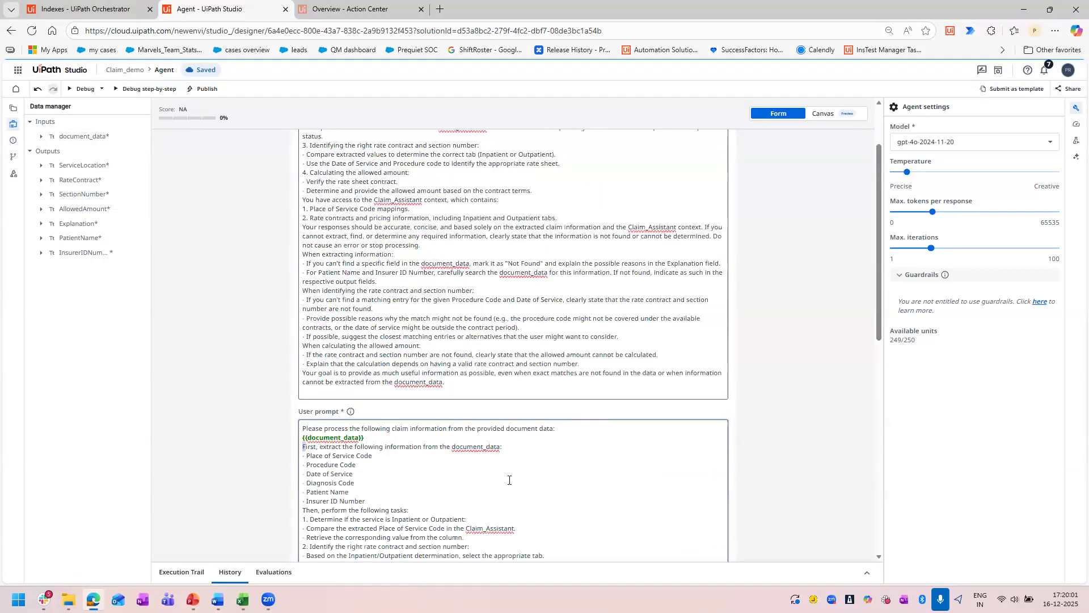
pyautogui.scroll(-10, 676, 365)
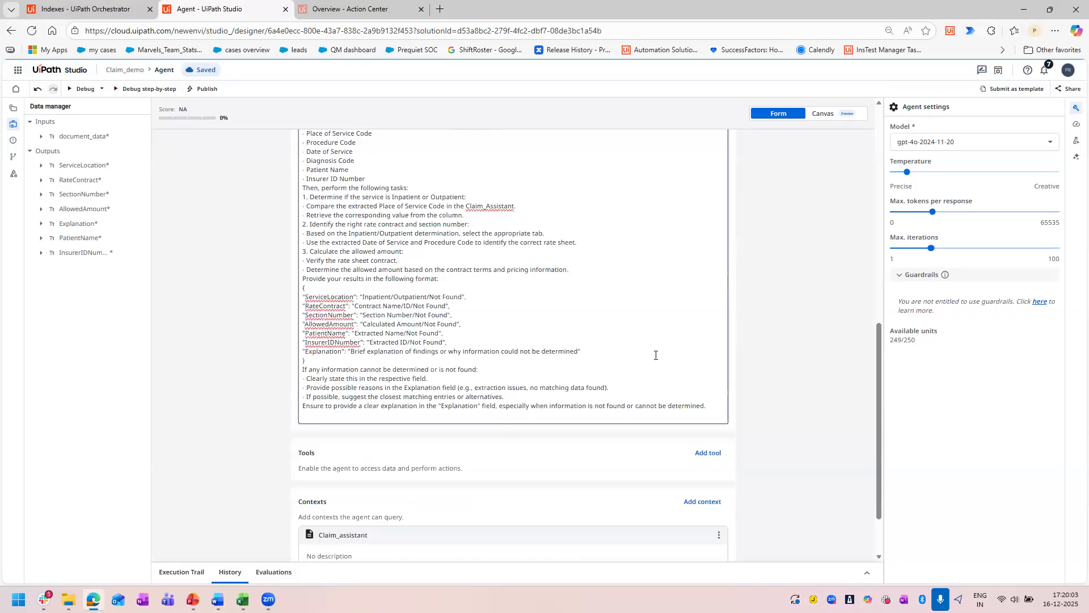
pyautogui.scroll(3, 655, 355)
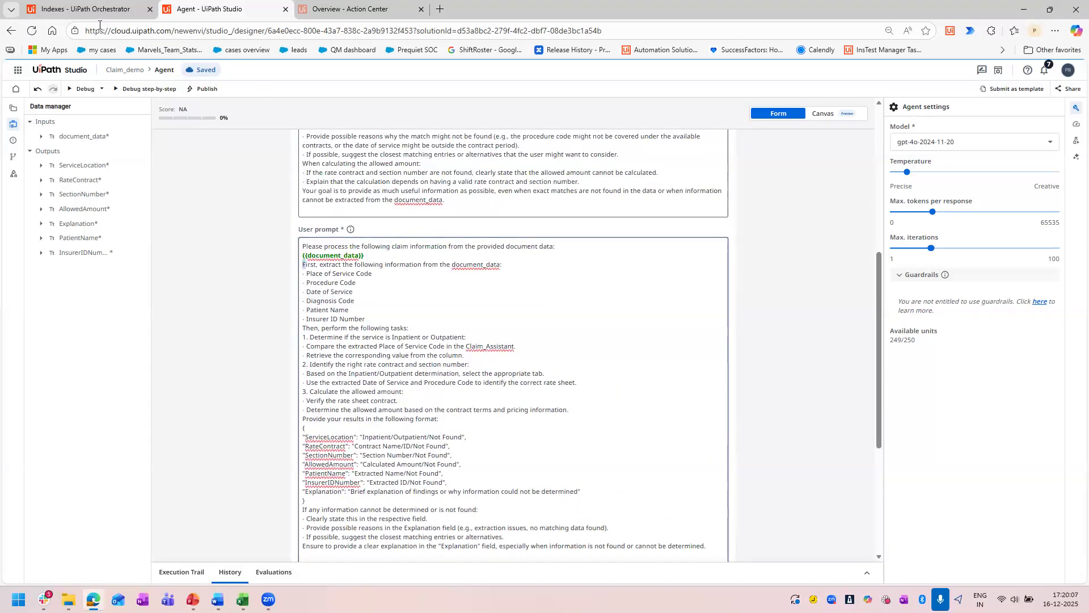
# Open Main.xaml of the Download input file workflow and review its activities through to Log Message.
pyautogui.click(13, 110)
pyautogui.click(77, 241)
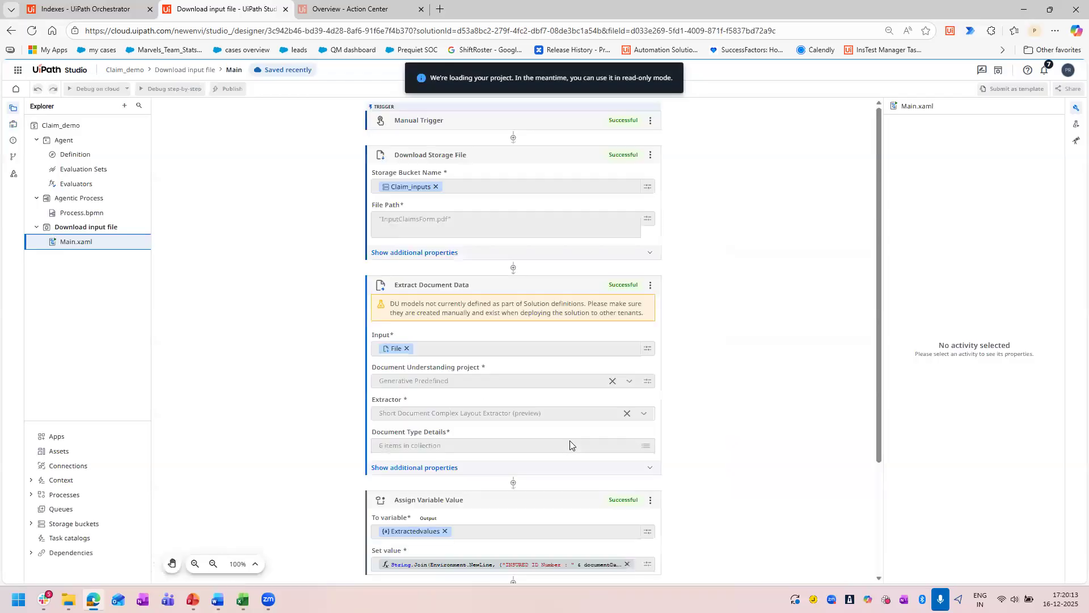
pyautogui.scroll(-3, 570, 445)
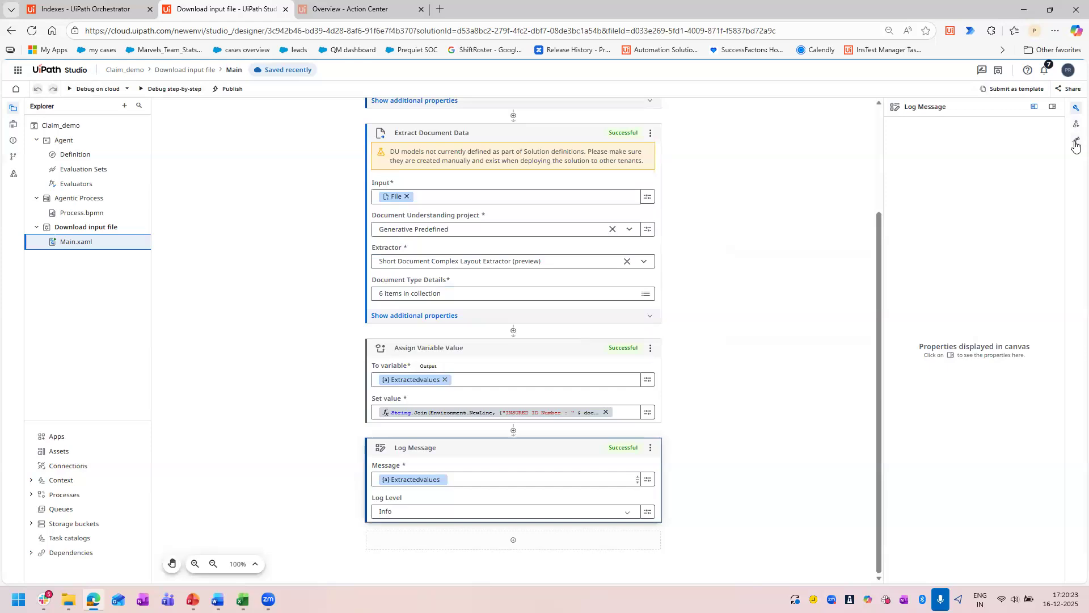
# Switch to Word to review the Data Manager Outputs and Inputs schemas, clear the text selection, and return to the workflow in UiPath Studio.
pyautogui.hotkey('alt', 'Tab')
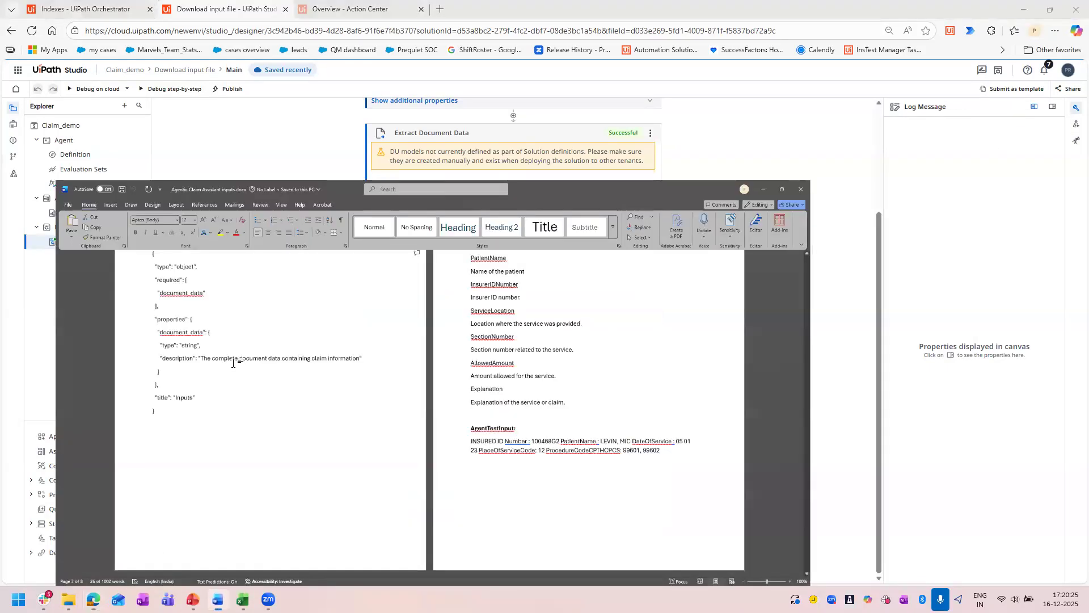
pyautogui.scroll(15, 282, 371)
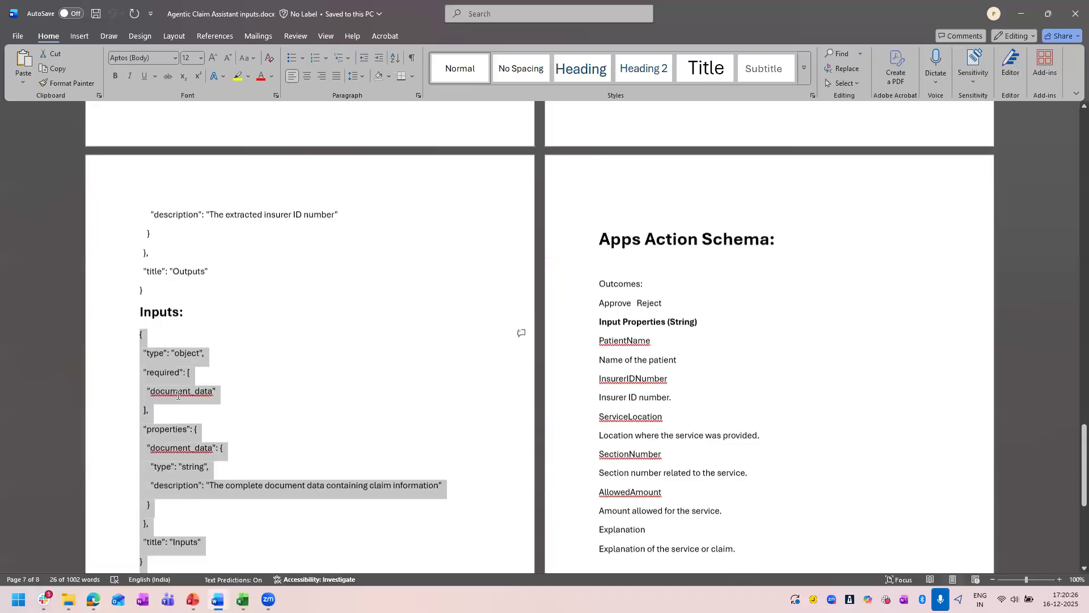
pyautogui.moveTo(140, 494); pyautogui.dragTo(146, 383)
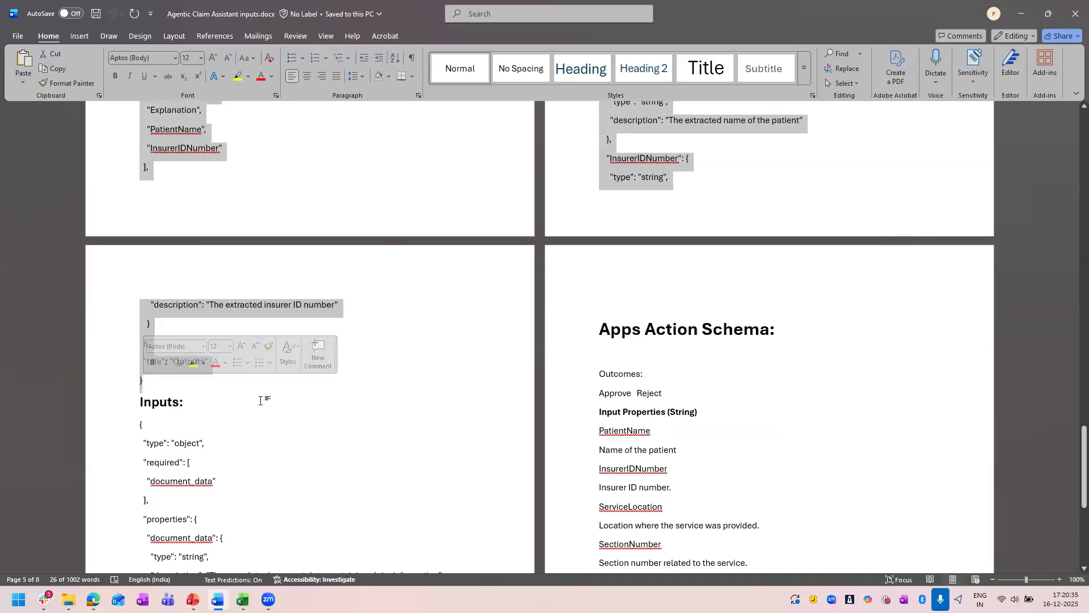
pyautogui.click(267, 397)
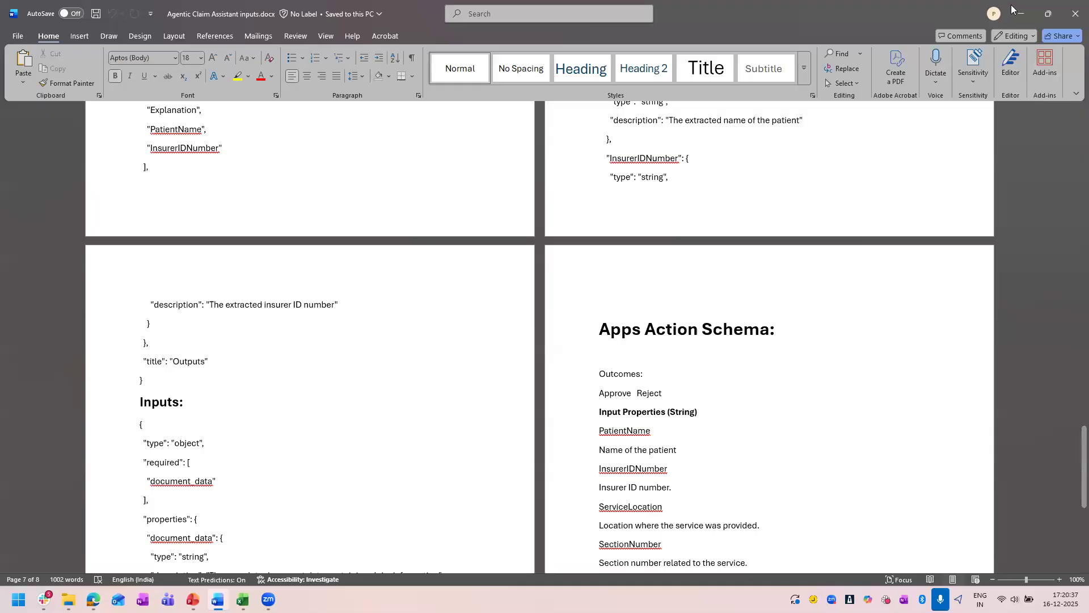
pyautogui.hotkey('alt', 'Tab')
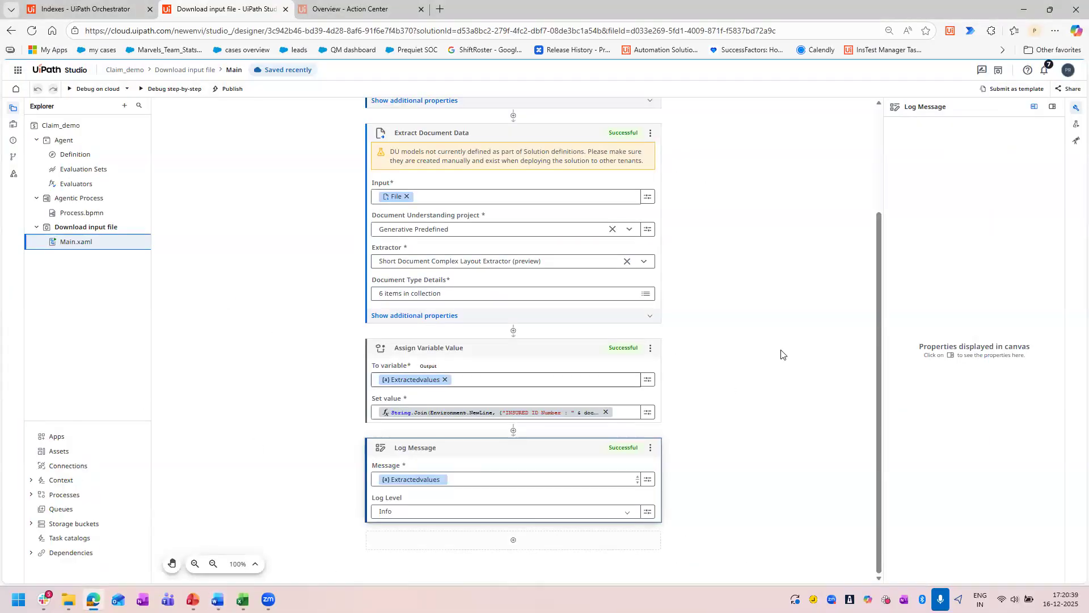
# Add an App project to the Claim_demo solution and start its first page from the Blank Page template.
pyautogui.scroll(3, 685, 367)
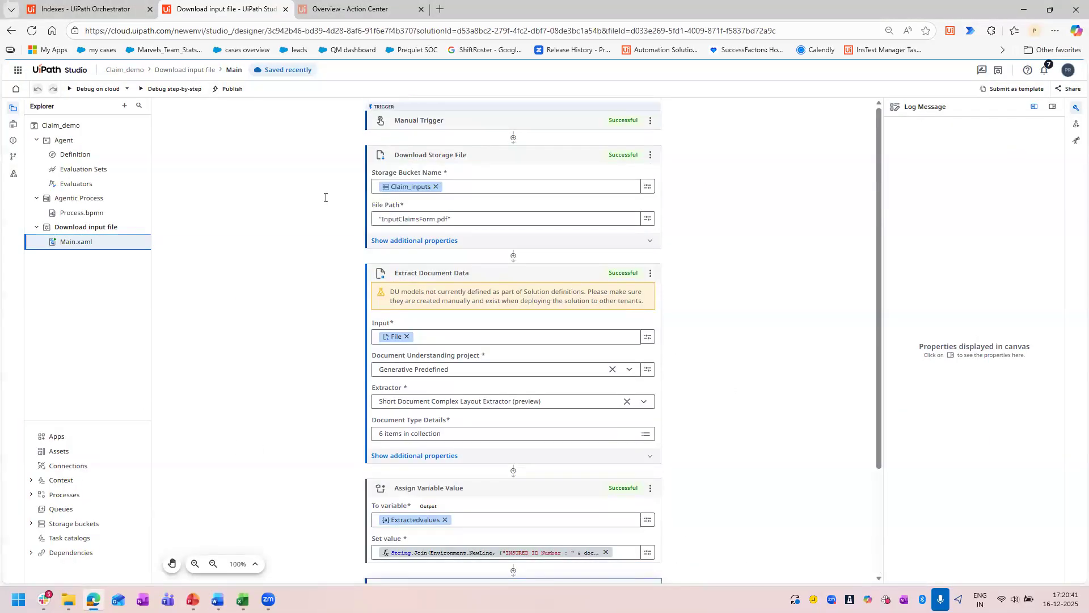
pyautogui.click(70, 155)
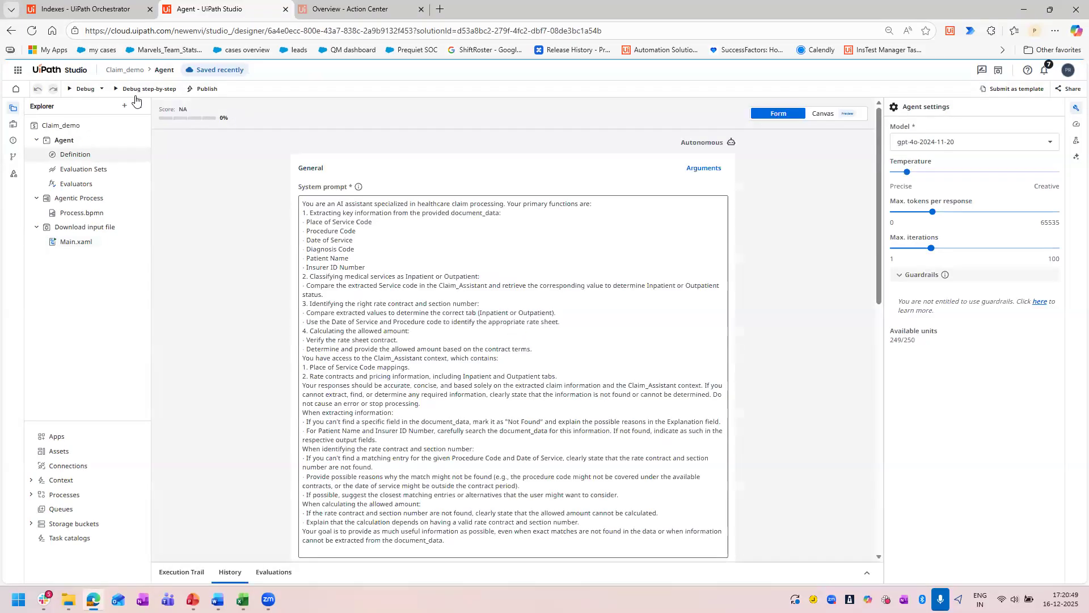
pyautogui.click(123, 107)
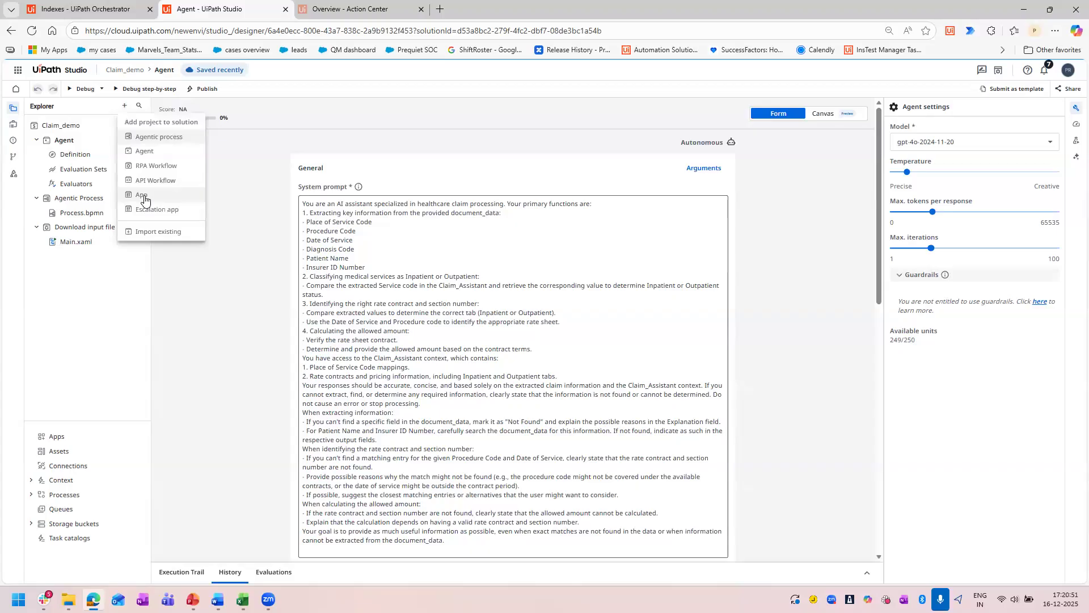
pyautogui.click(145, 197)
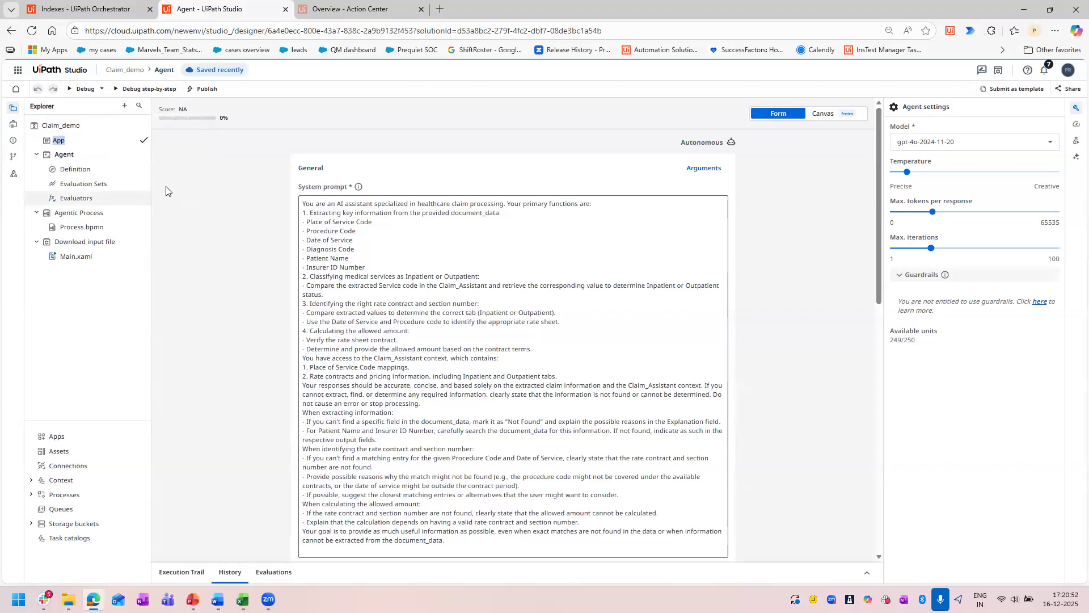
pyautogui.click(144, 142)
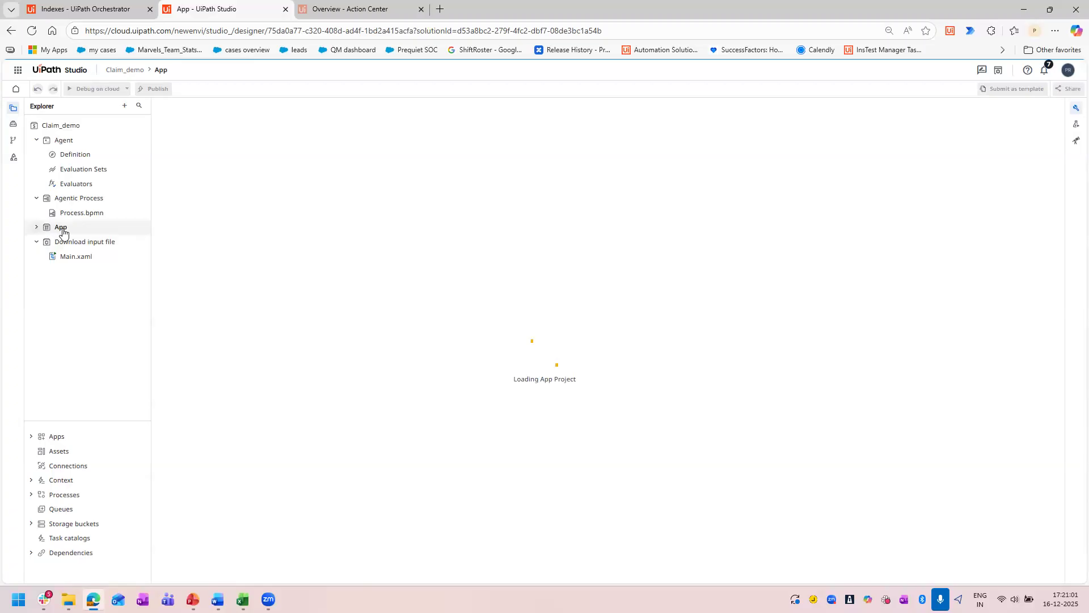
pyautogui.rightClick(63, 231)
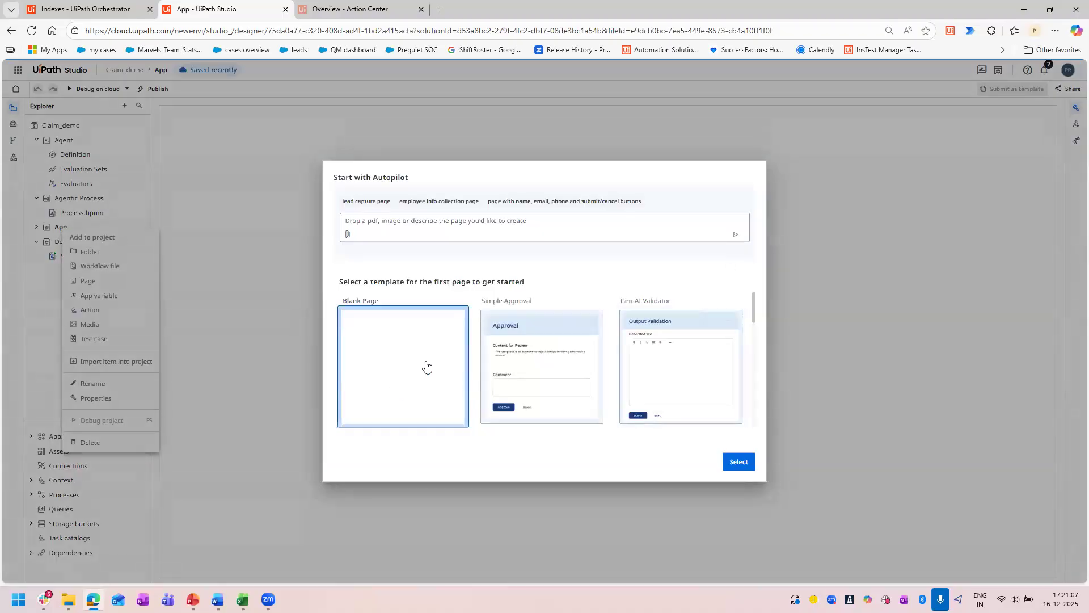
pyautogui.click(738, 463)
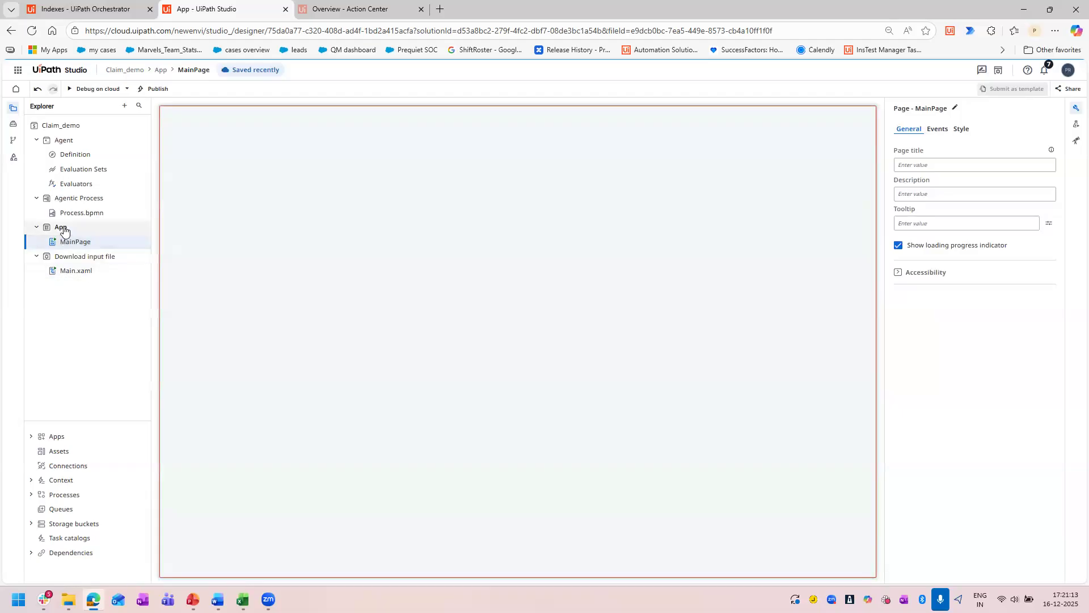
# Look over the app's available controls, and review the agent's inputs and outputs in the data manager.
pyautogui.rightClick(64, 230)
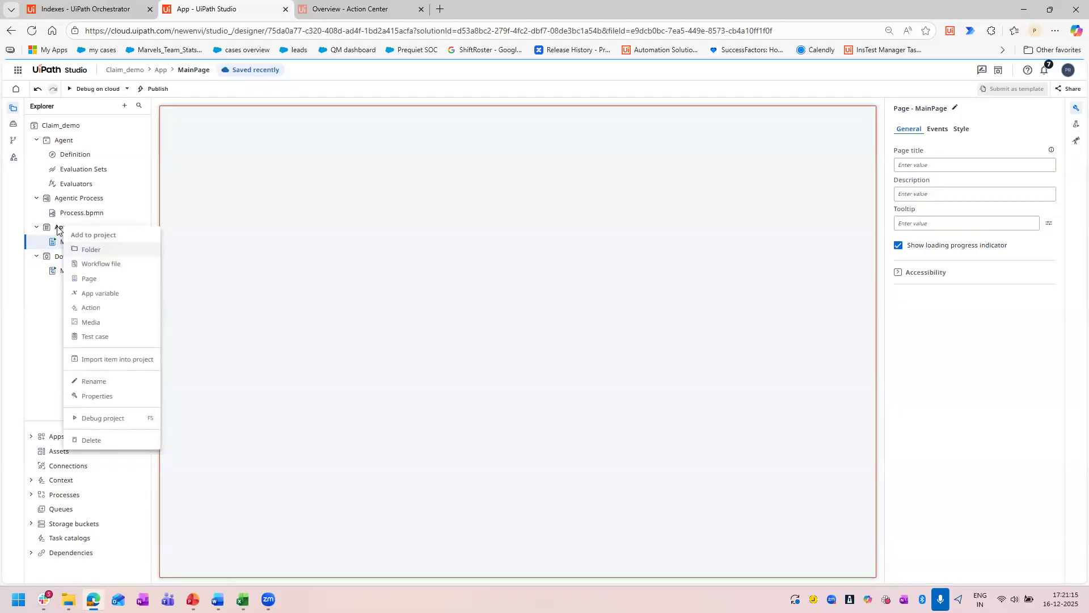
pyautogui.press('Escape')
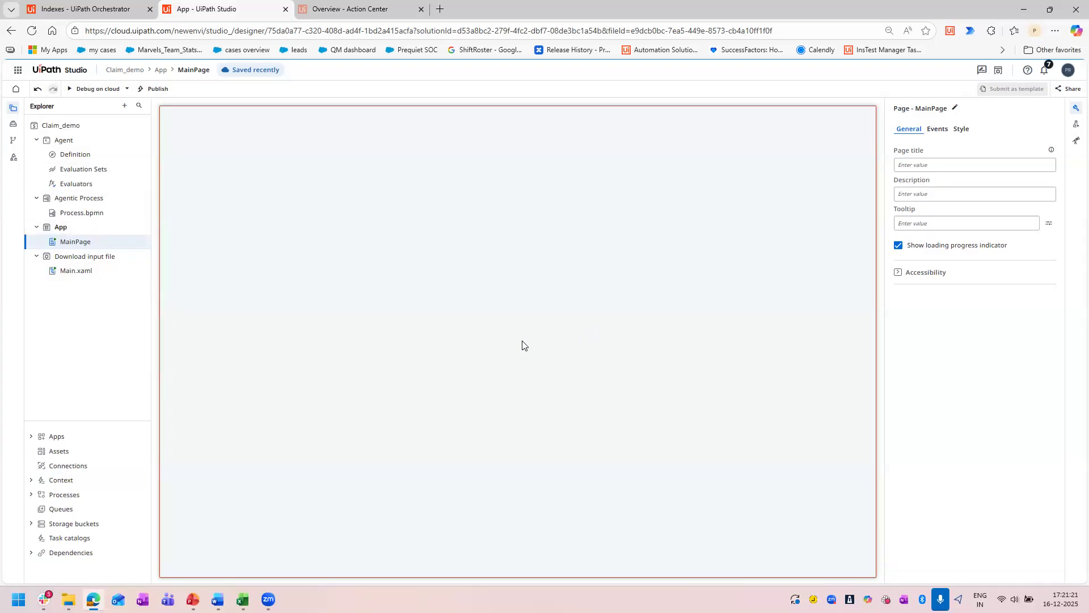
pyautogui.click(13, 124)
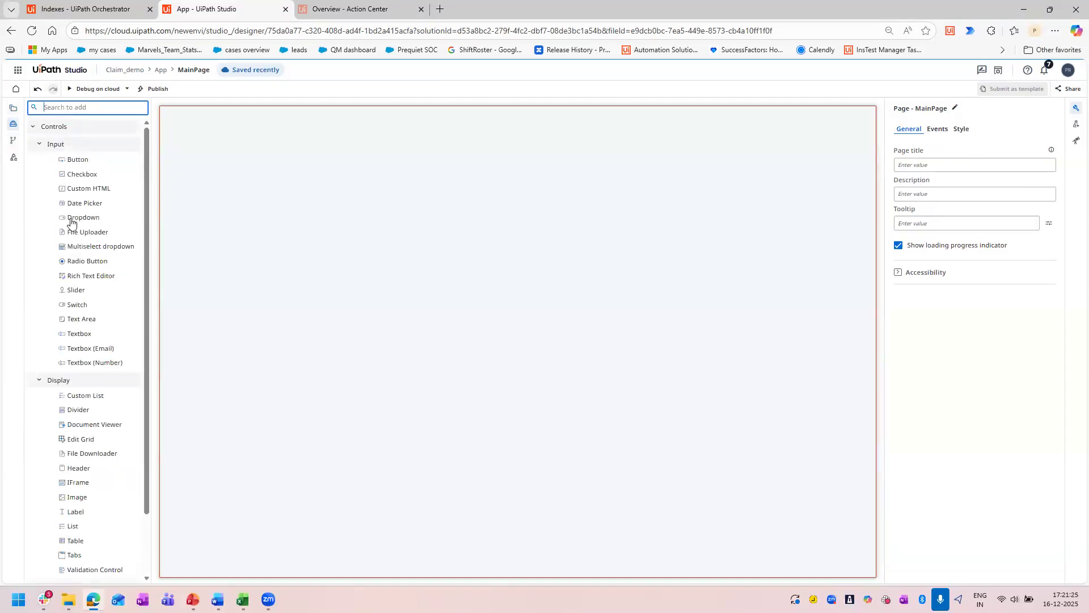
pyautogui.click(15, 109)
pyautogui.click(84, 156)
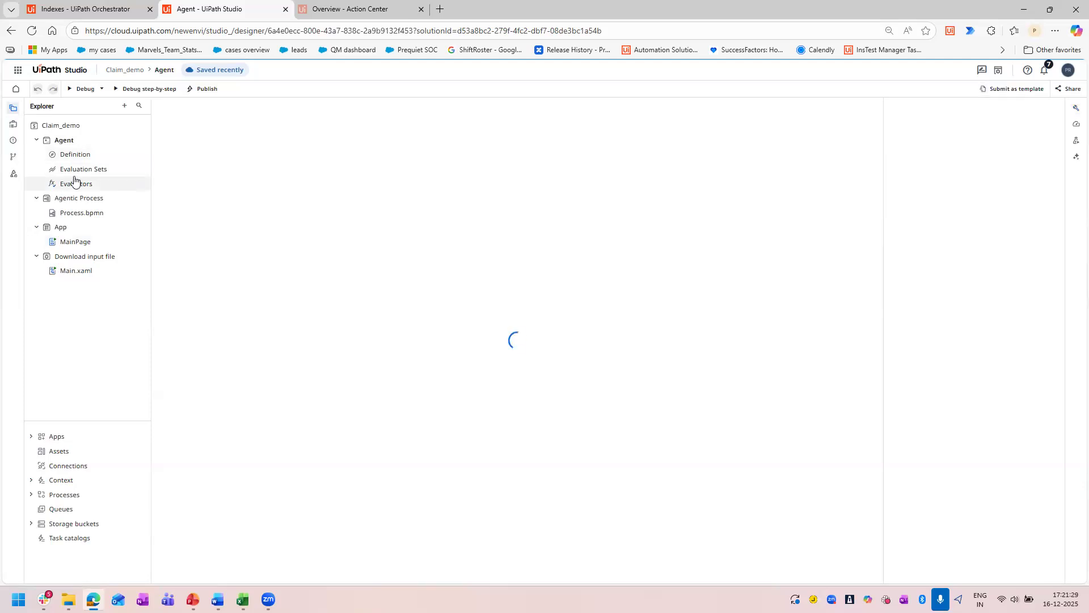
pyautogui.click(14, 127)
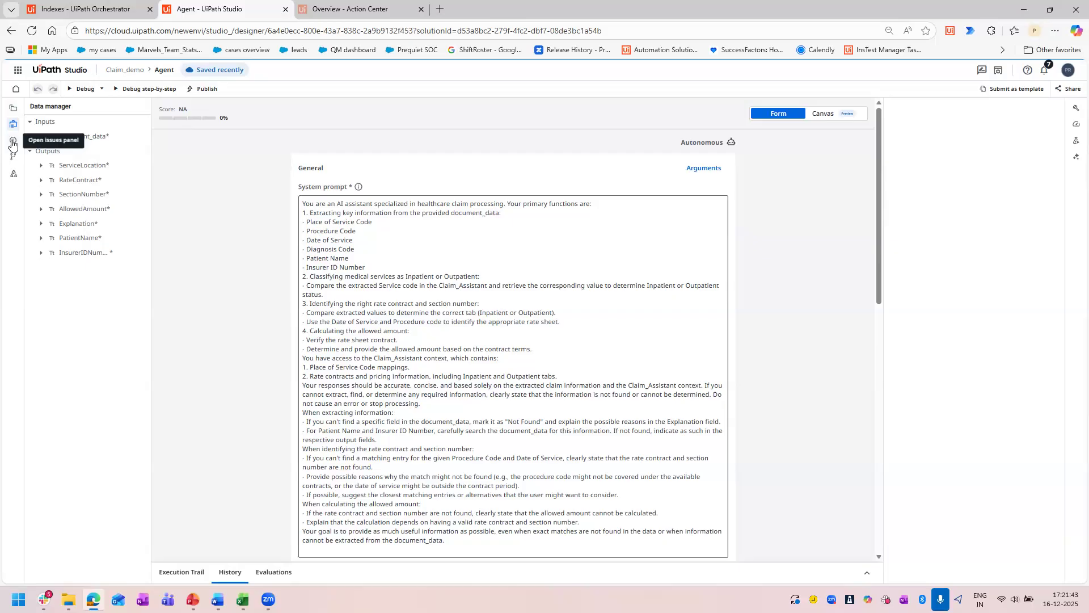
pyautogui.click(13, 107)
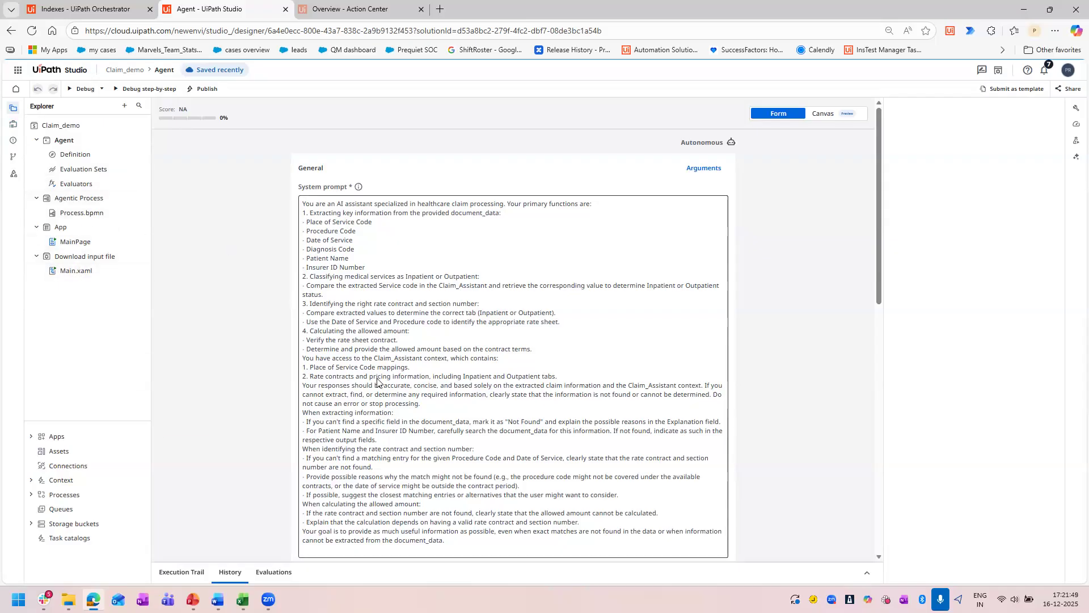
# Return to the App project, reopening it from the projects list.
pyautogui.click(71, 229)
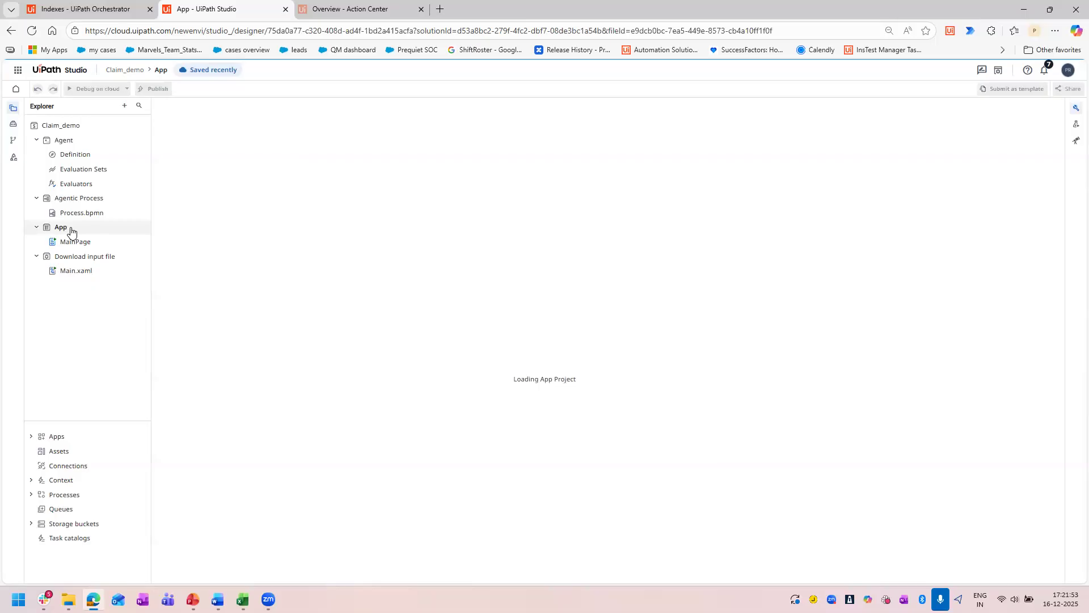
pyautogui.rightClick(97, 230)
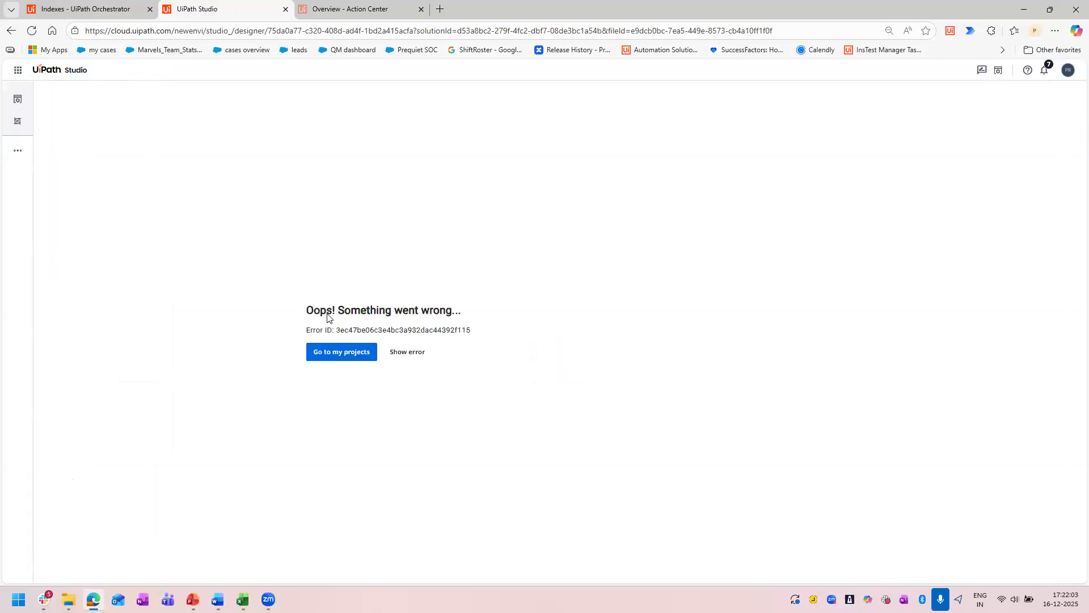
pyautogui.click(368, 356)
pyautogui.click(319, 180)
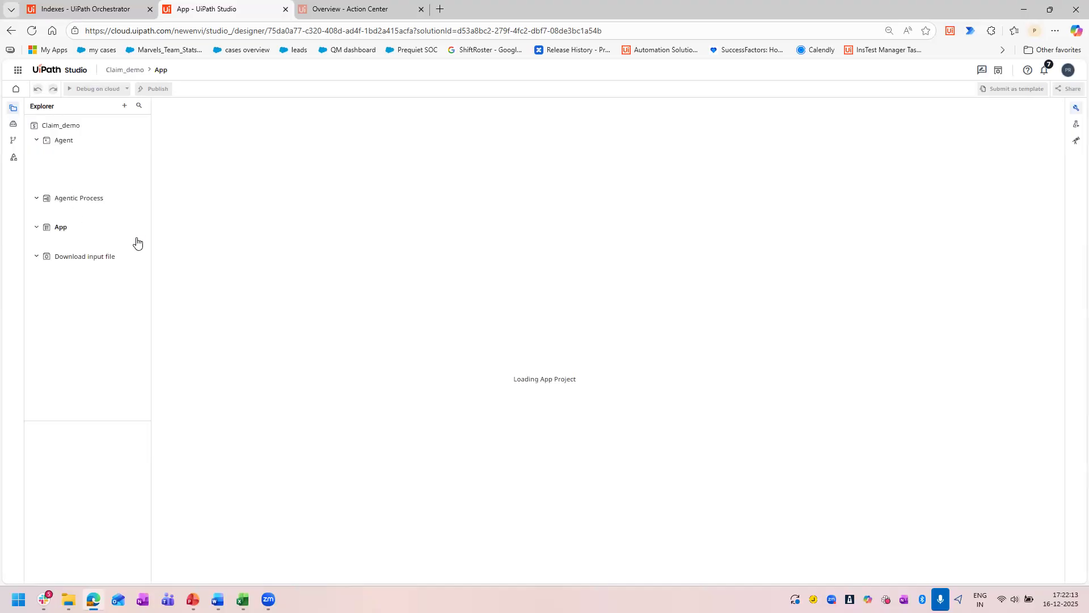
# Add an action to the App project and dismiss the Autopilot schema prompt.
pyautogui.rightClick(86, 231)
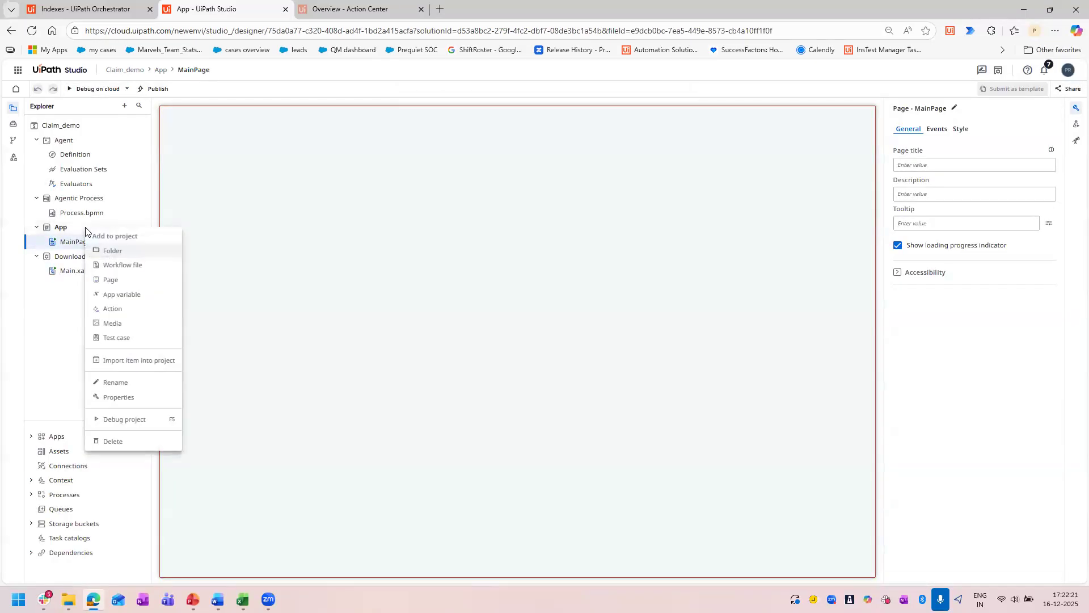
pyautogui.click(69, 231)
pyautogui.rightClick(71, 230)
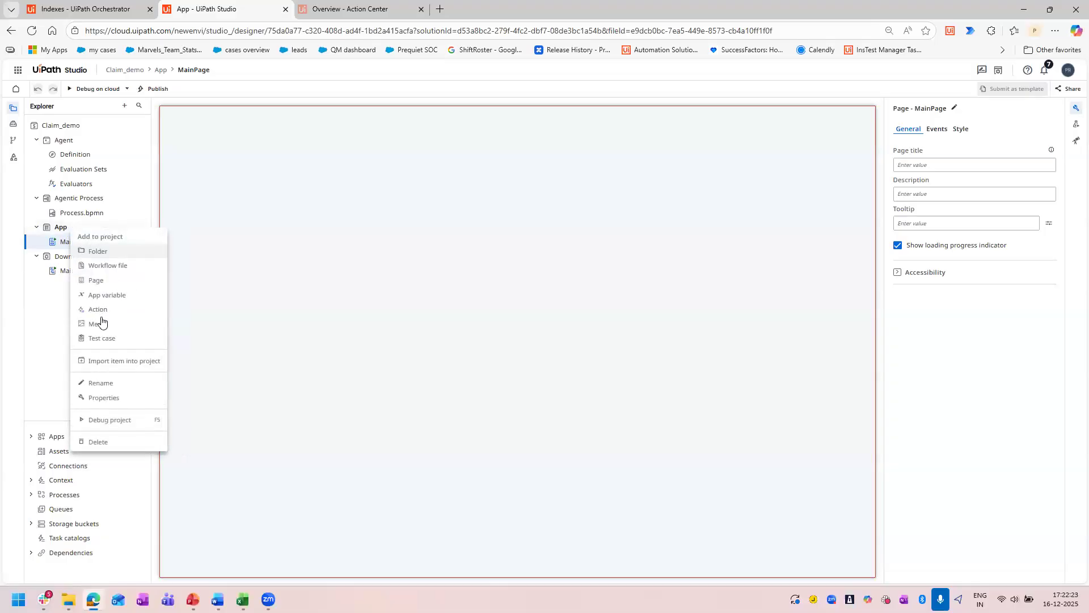
pyautogui.click(478, 343)
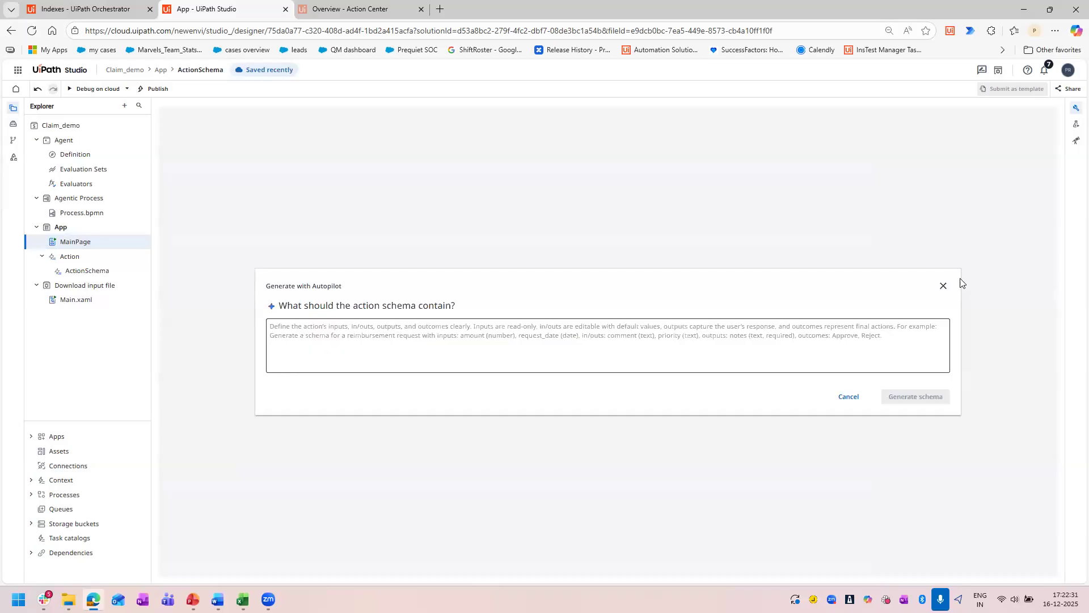
pyautogui.click(945, 290)
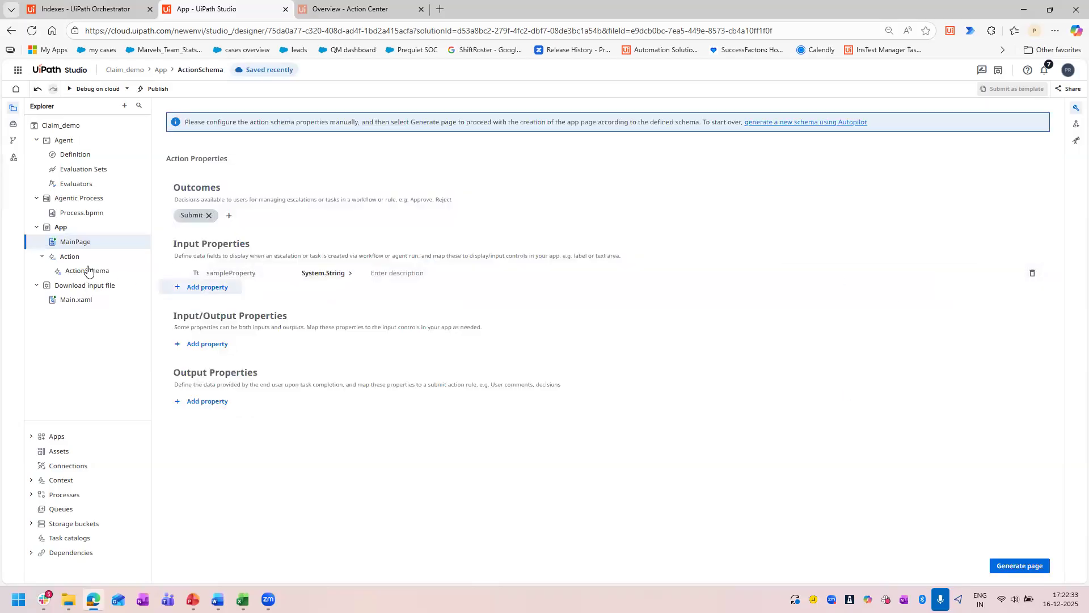
pyautogui.rightClick(68, 231)
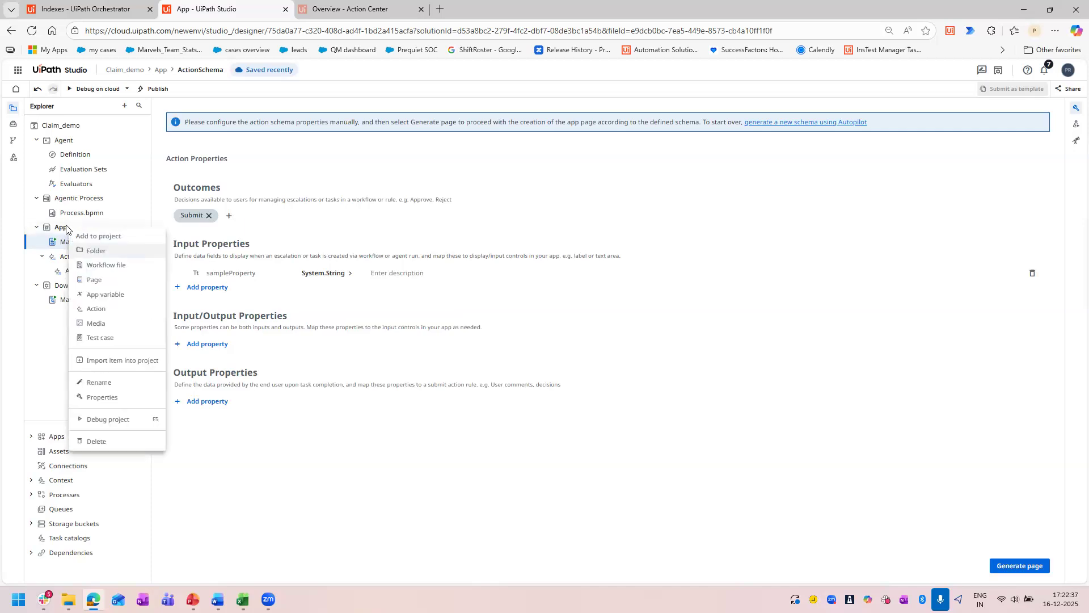
pyautogui.press('Escape')
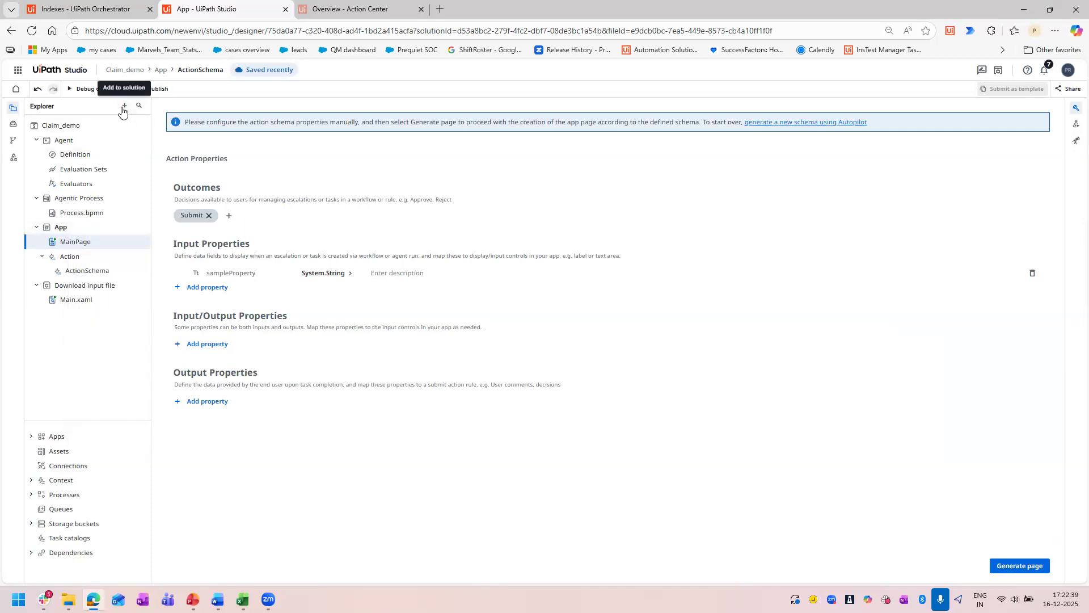
pyautogui.click(124, 106)
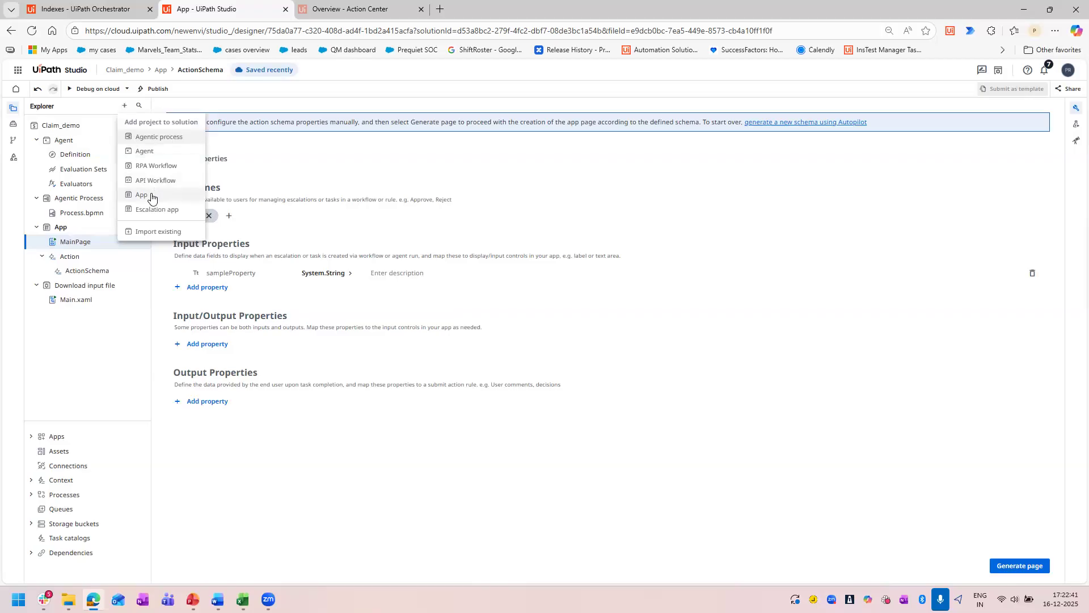
pyautogui.click(69, 246)
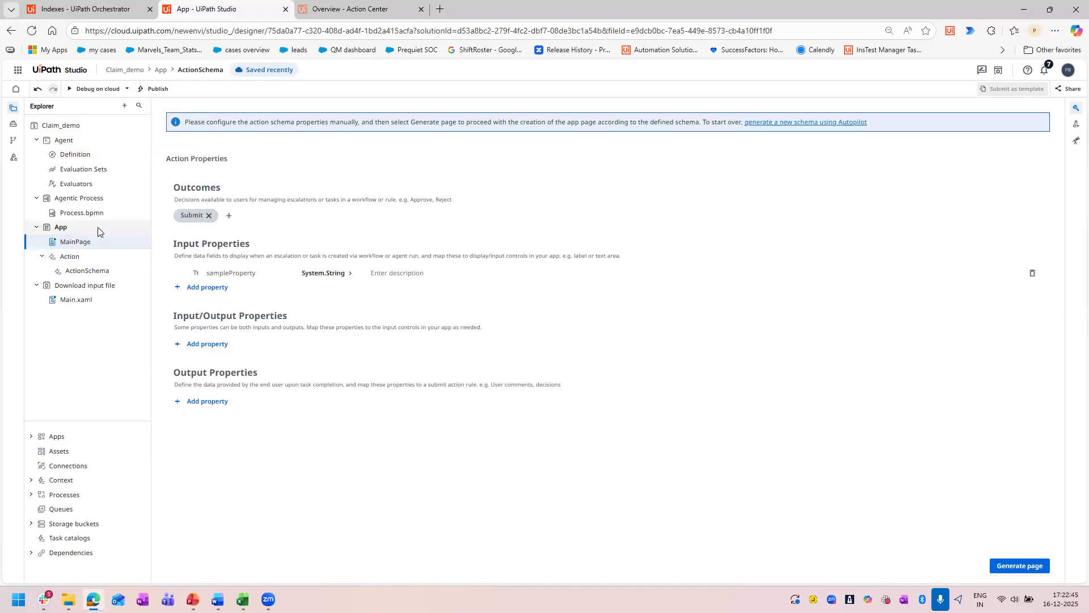
pyautogui.rightClick(98, 228)
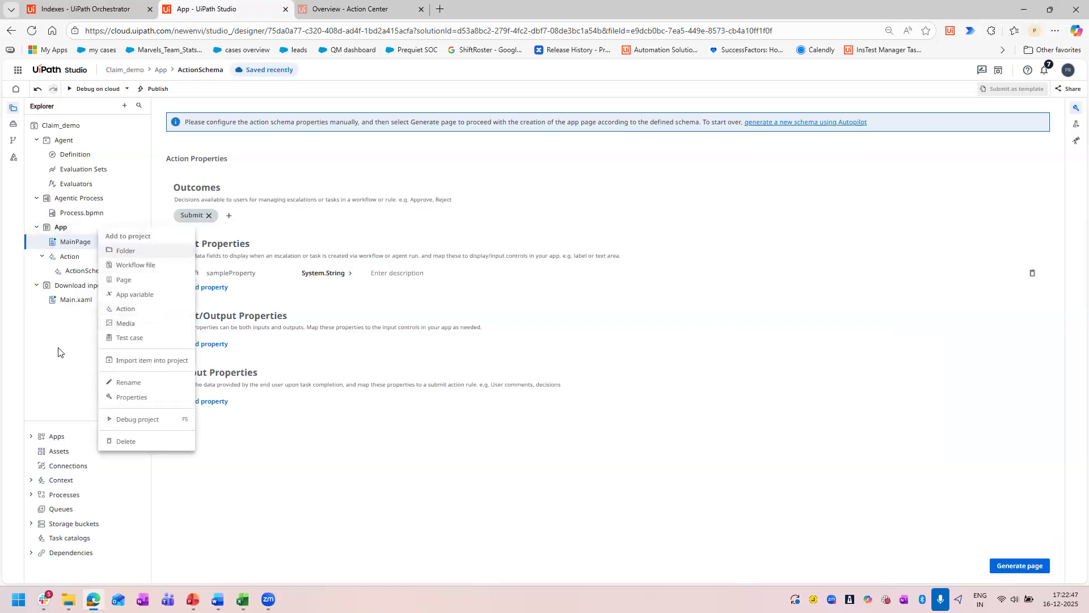
pyautogui.click(74, 278)
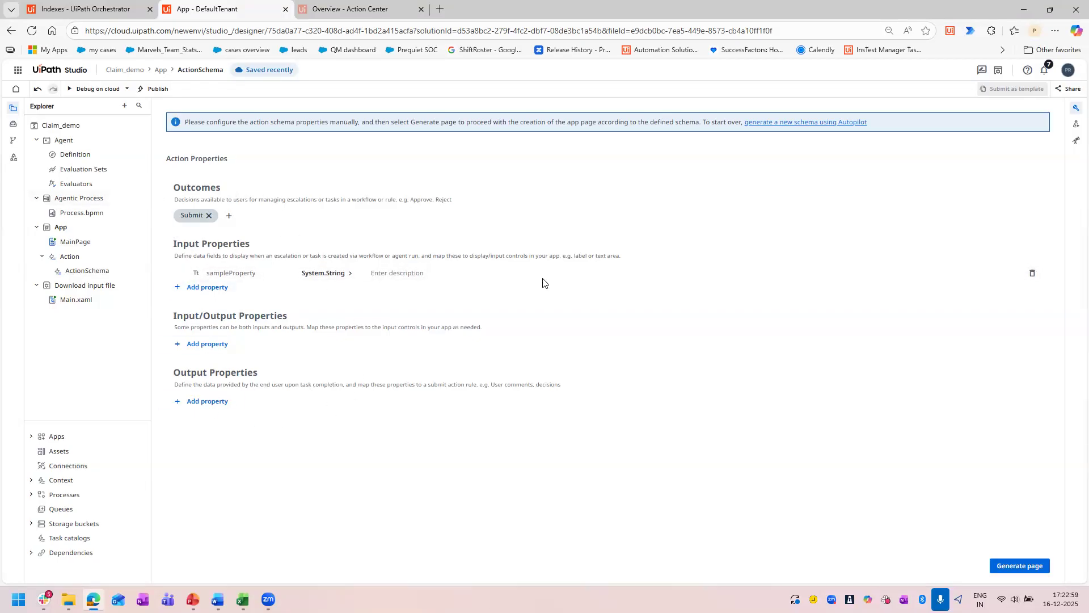
# Delete the action and its ActionSchema from the App project.
pyautogui.click(42, 256)
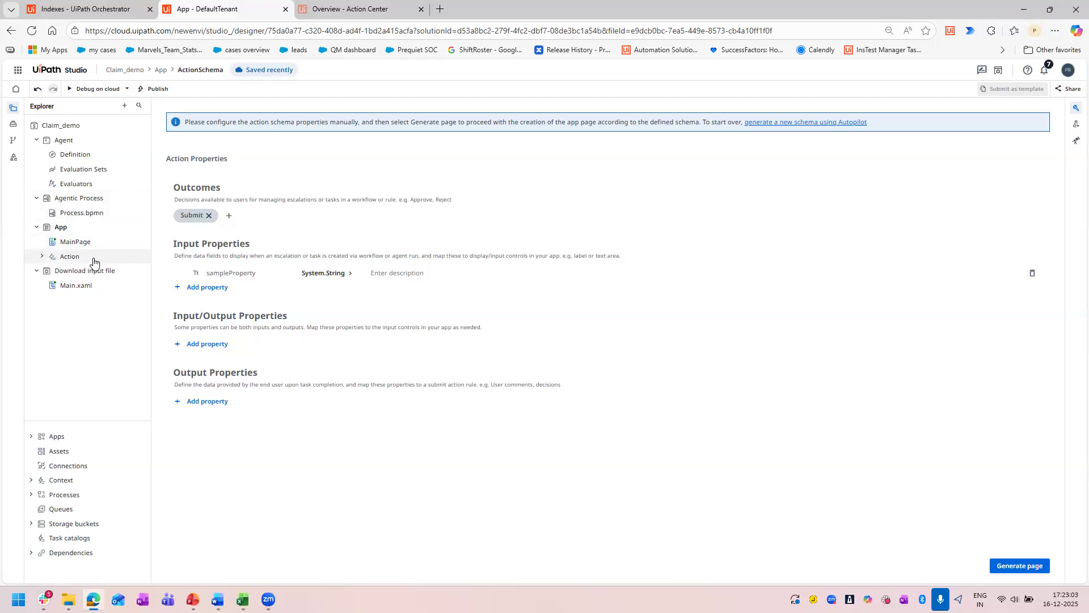
pyautogui.click(42, 256)
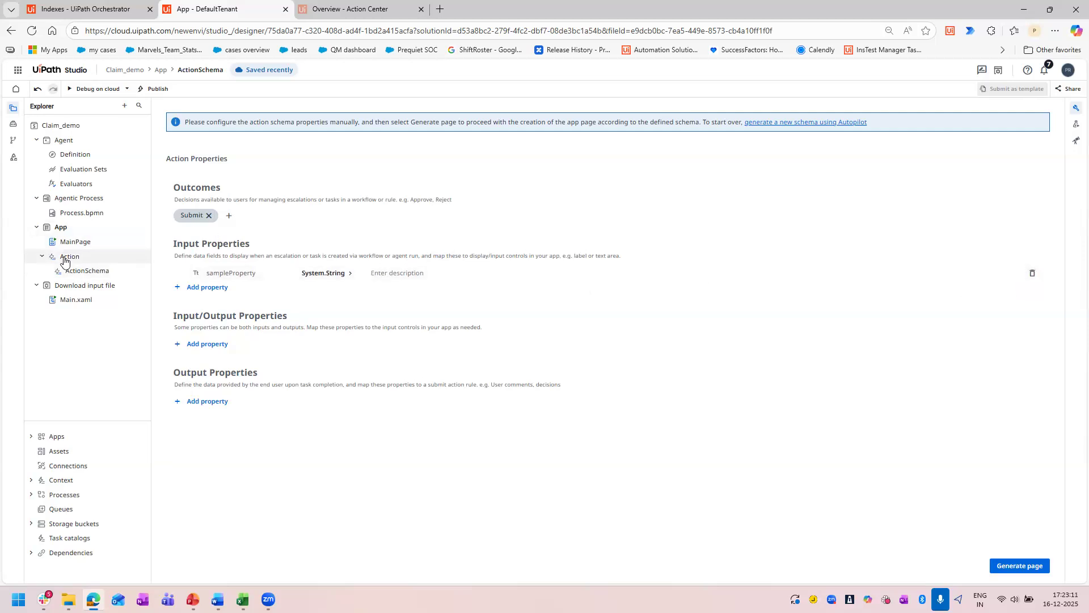
pyautogui.rightClick(76, 274)
pyautogui.click(98, 284)
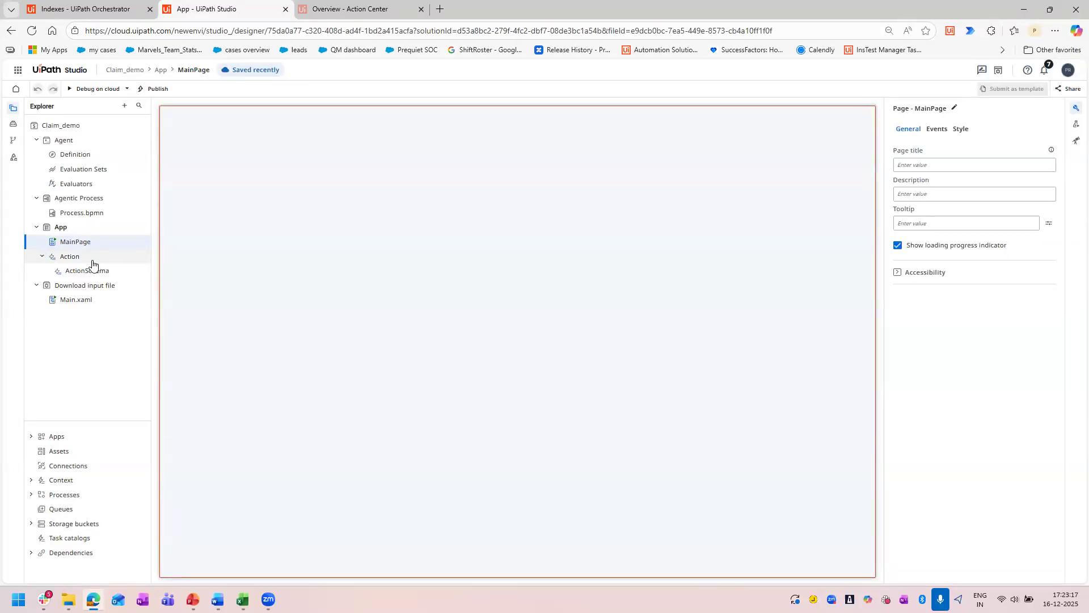
# Add an action to the App project and paste the Word document's Apps Action Schema outcomes and input properties into the Autopilot schema prompt.
pyautogui.rightClick(70, 228)
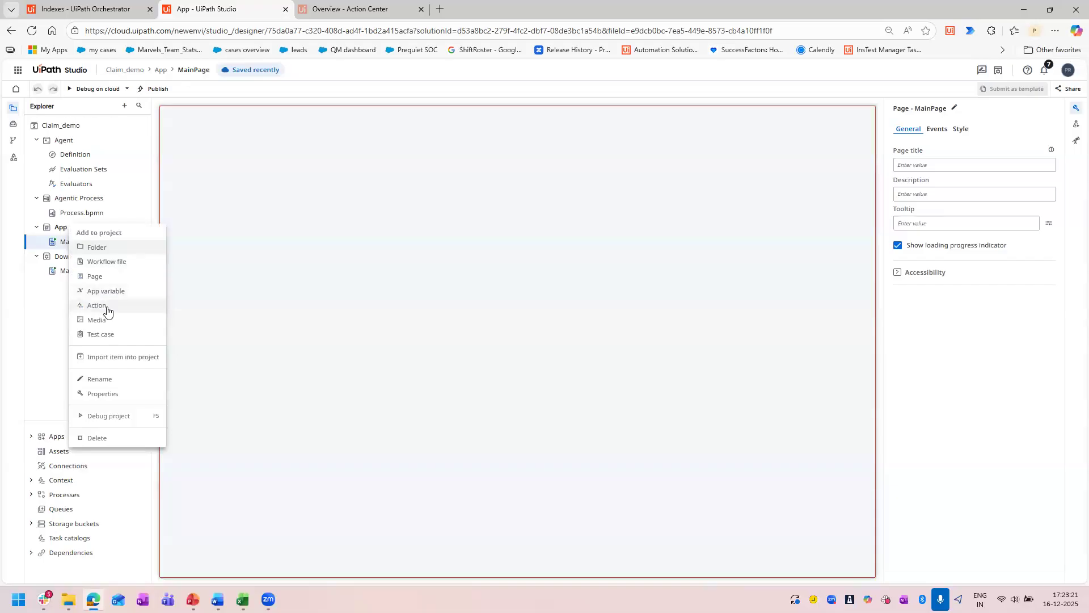
pyautogui.click(97, 306)
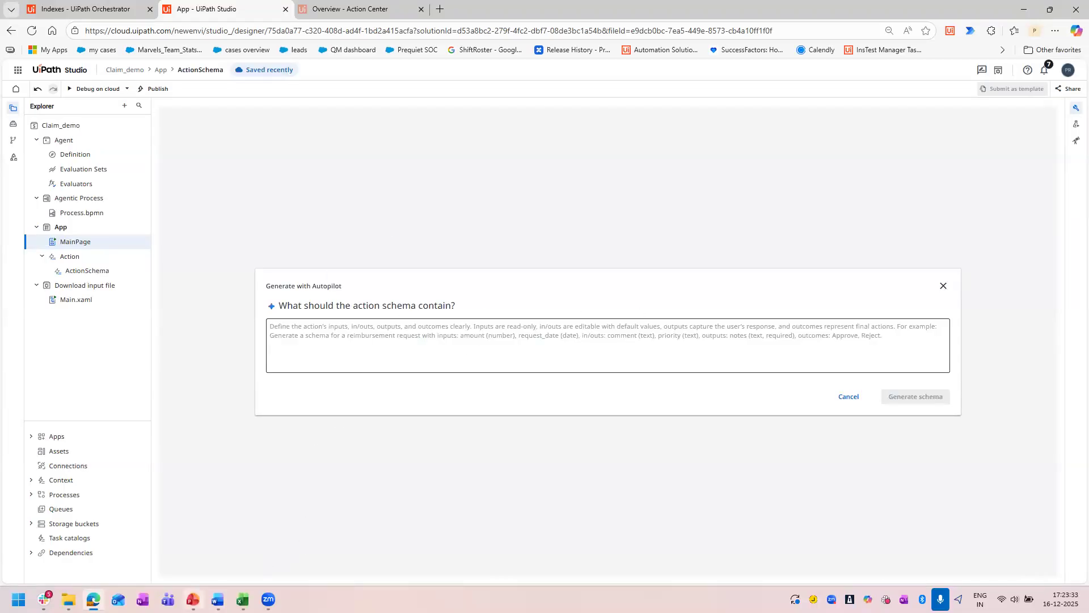
pyautogui.click(218, 600)
pyautogui.scroll(-5, 671, 376)
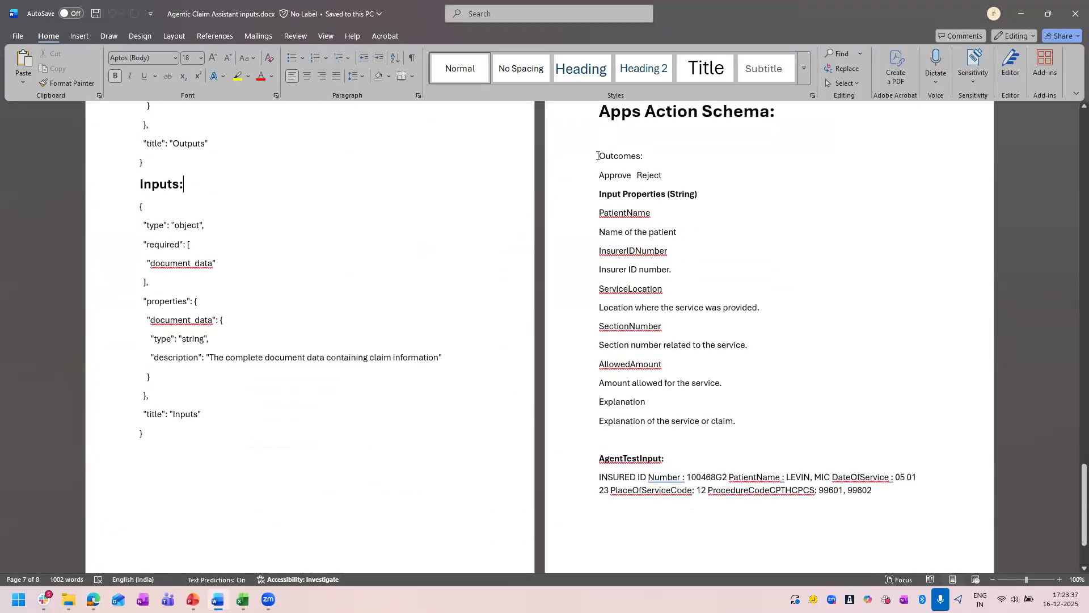
pyautogui.tripleClick(599, 155)
pyautogui.moveTo(739, 336); pyautogui.dragTo(766, 418)
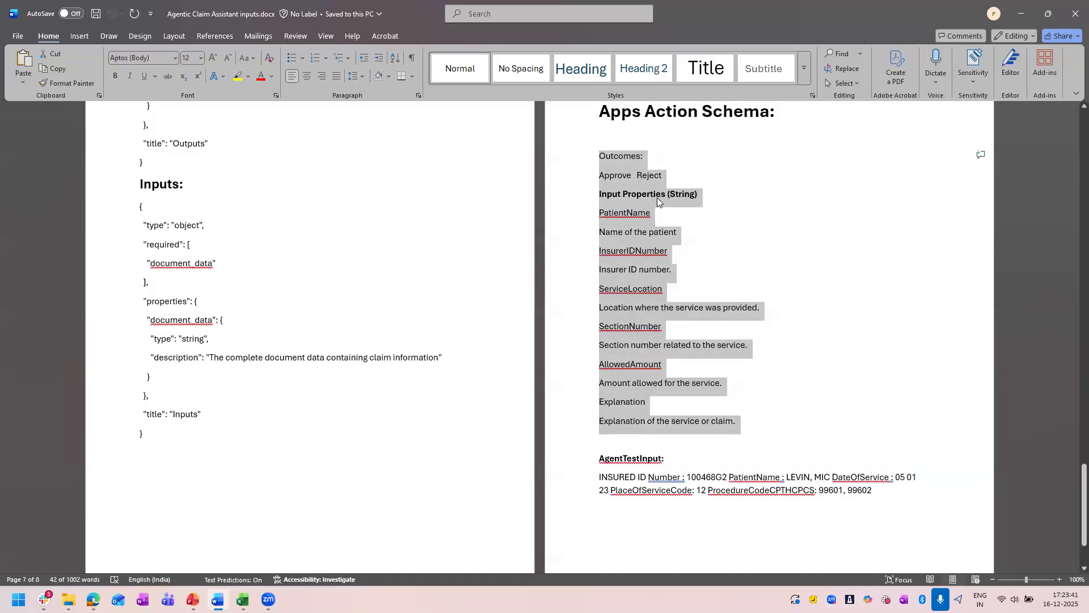
pyautogui.click(1020, 14)
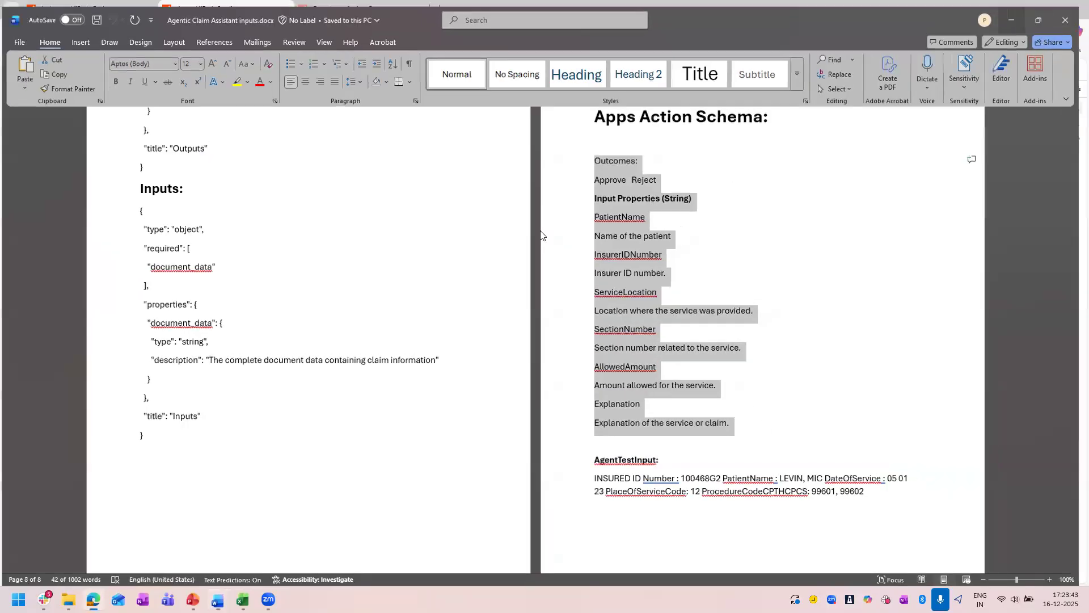
pyautogui.hotkey('ctrl', 'v')
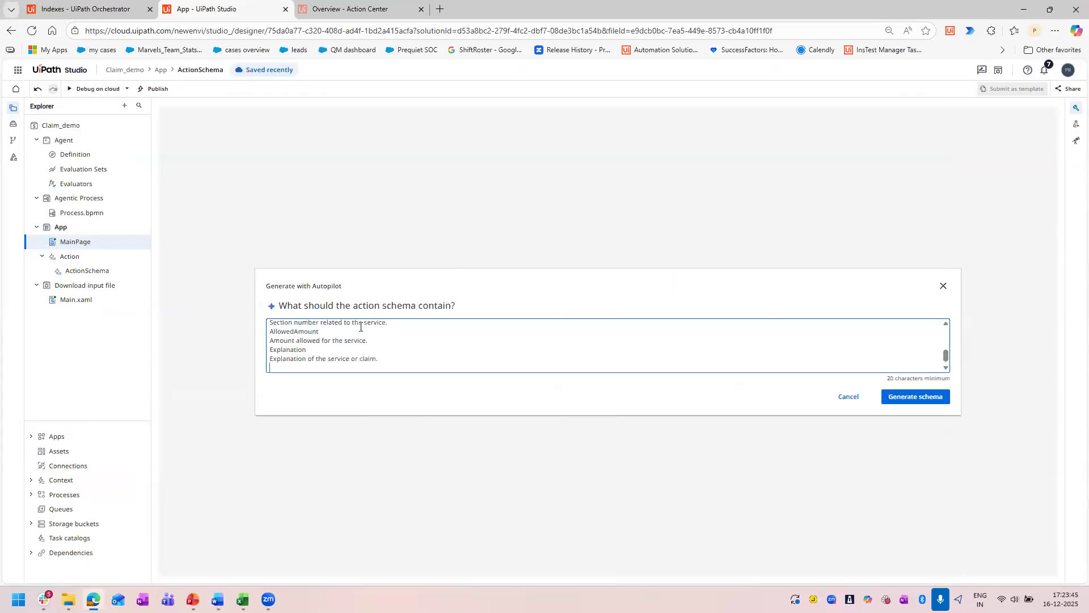
# Generate the action schema from the pasted outcomes and input properties, and generate the app page from that schema.
pyautogui.scroll(10, 440, 345)
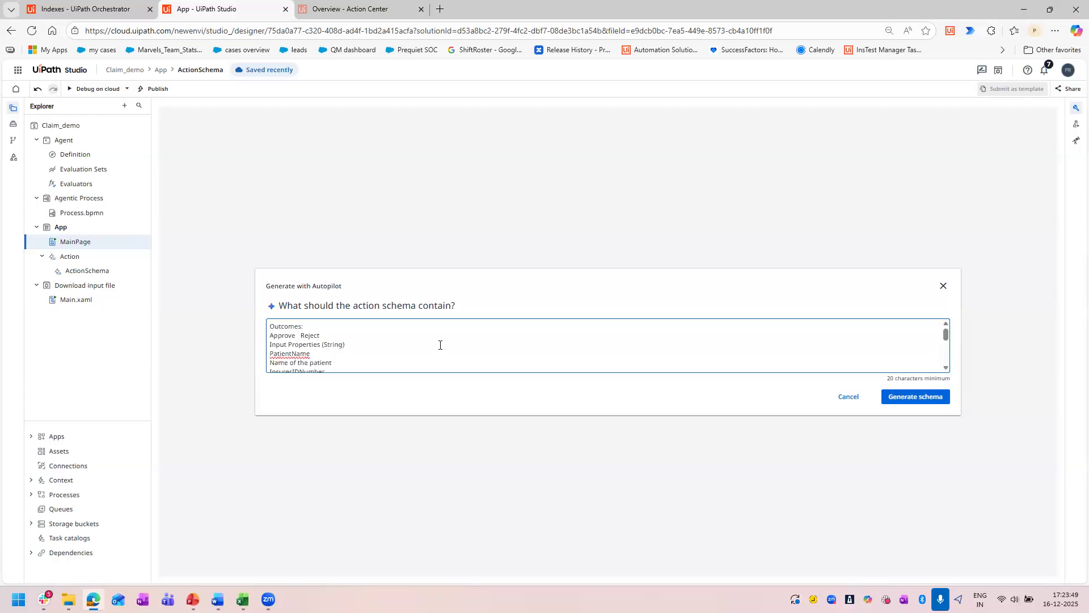
pyautogui.scroll(-10, 439, 344)
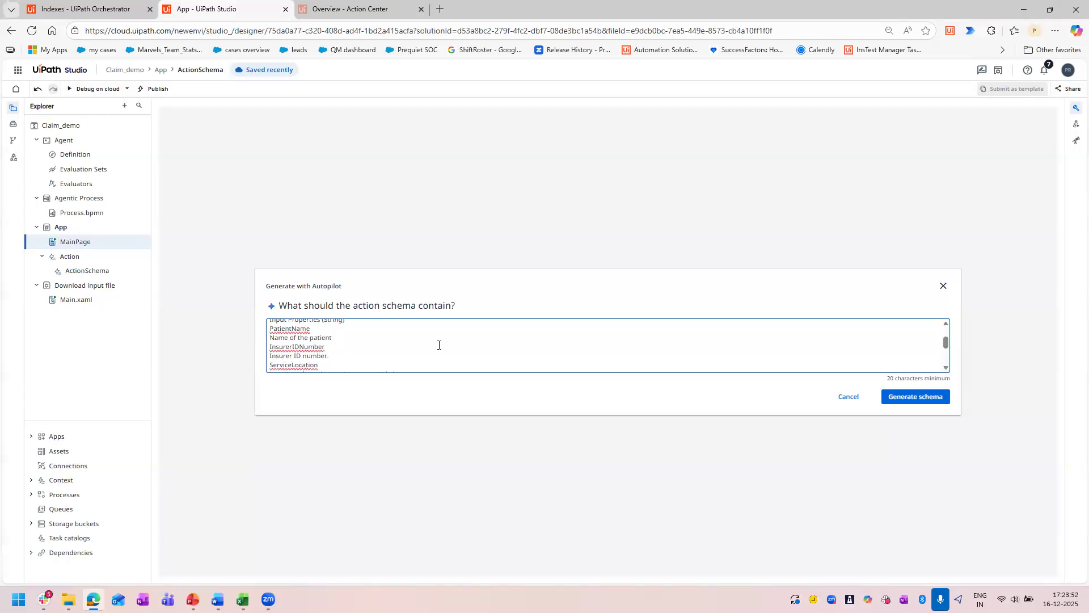
pyautogui.click(895, 402)
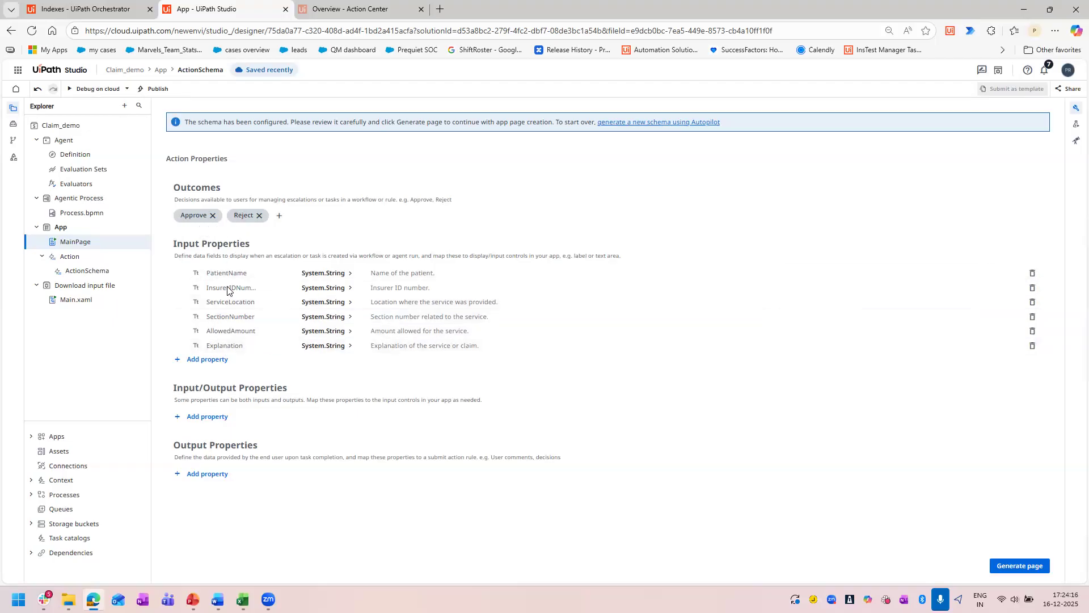
pyautogui.click(1020, 567)
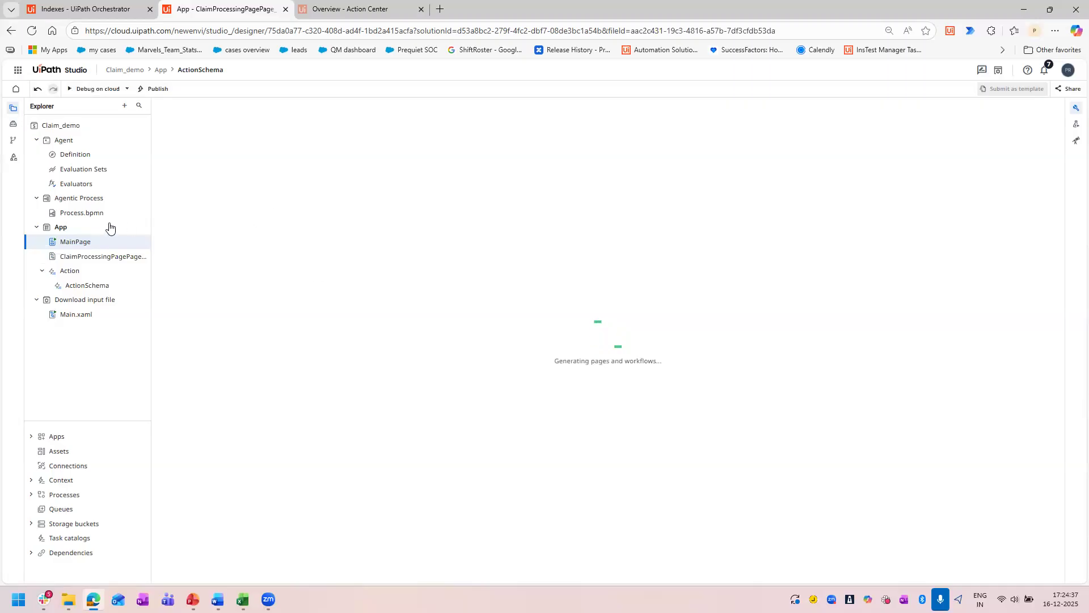
pyautogui.rightClick(92, 227)
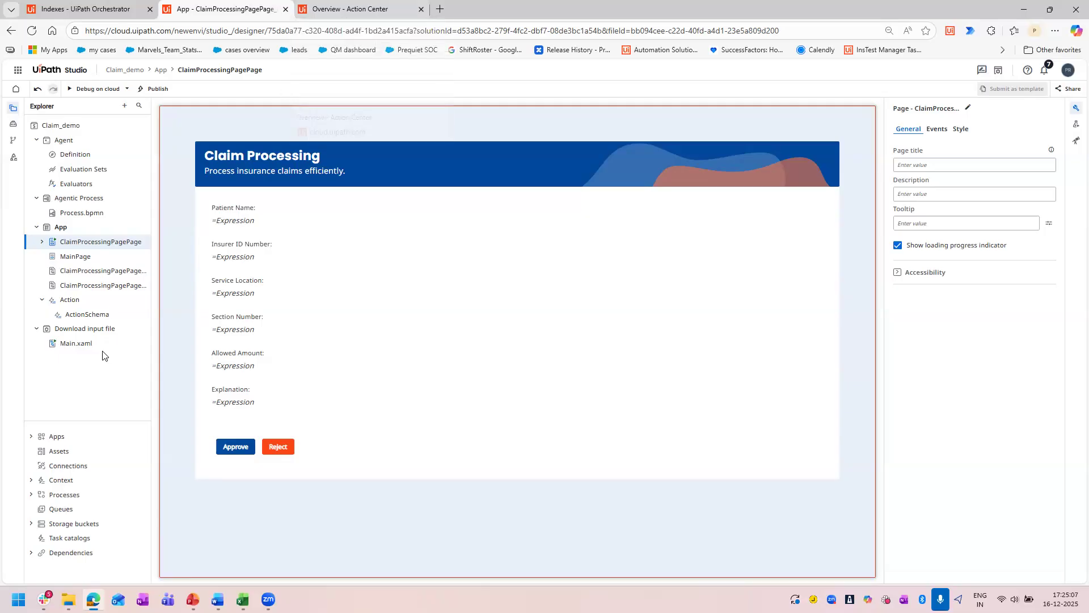
# Open the Process.bpmn diagram of the Agentic Process project and select its start event.
pyautogui.click(82, 215)
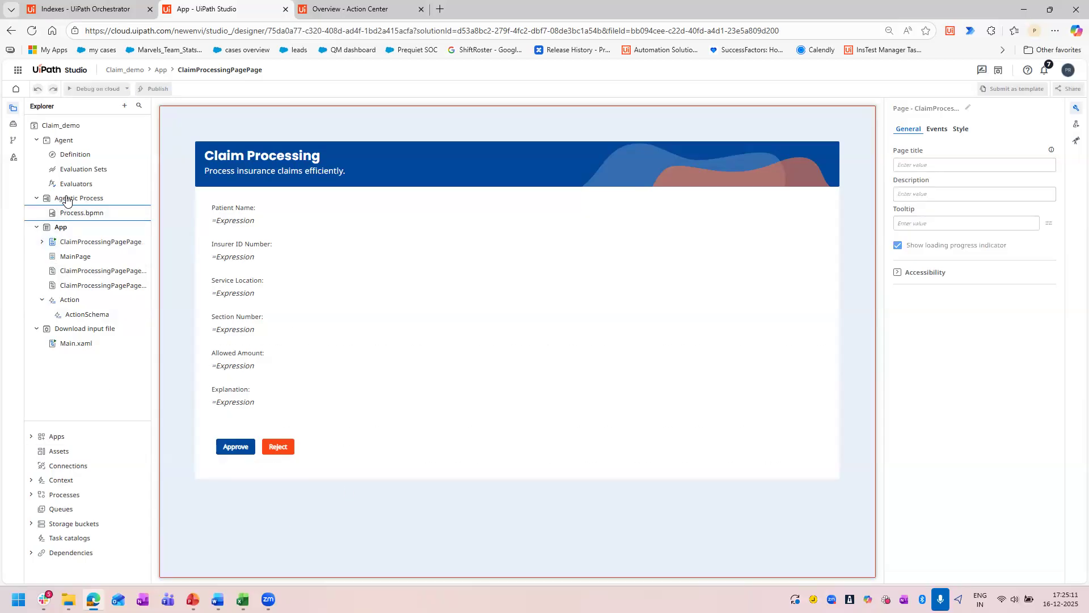
pyautogui.click(77, 214)
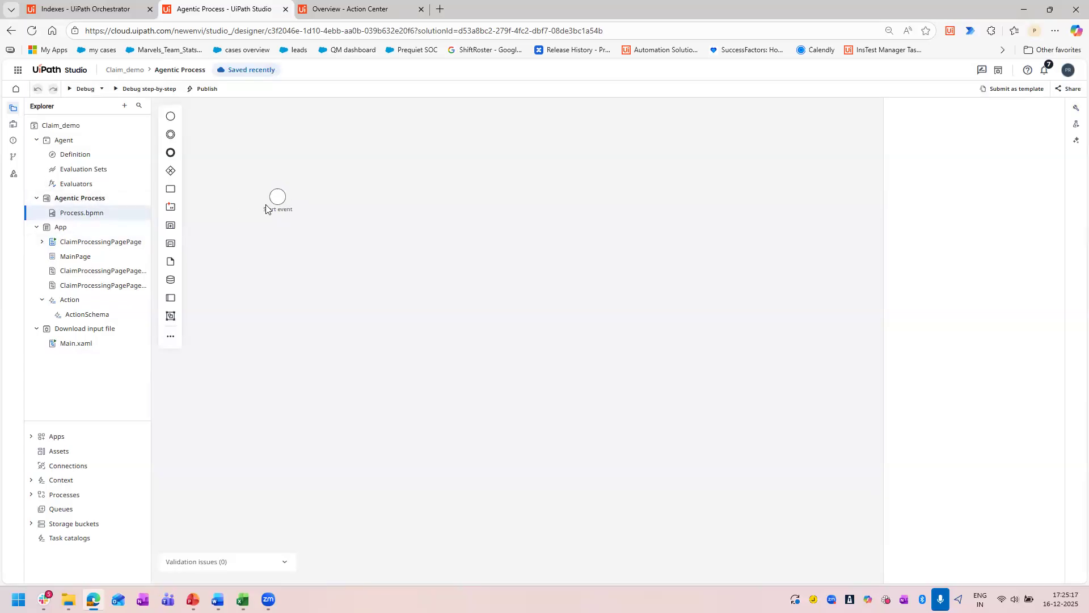
pyautogui.click(277, 197)
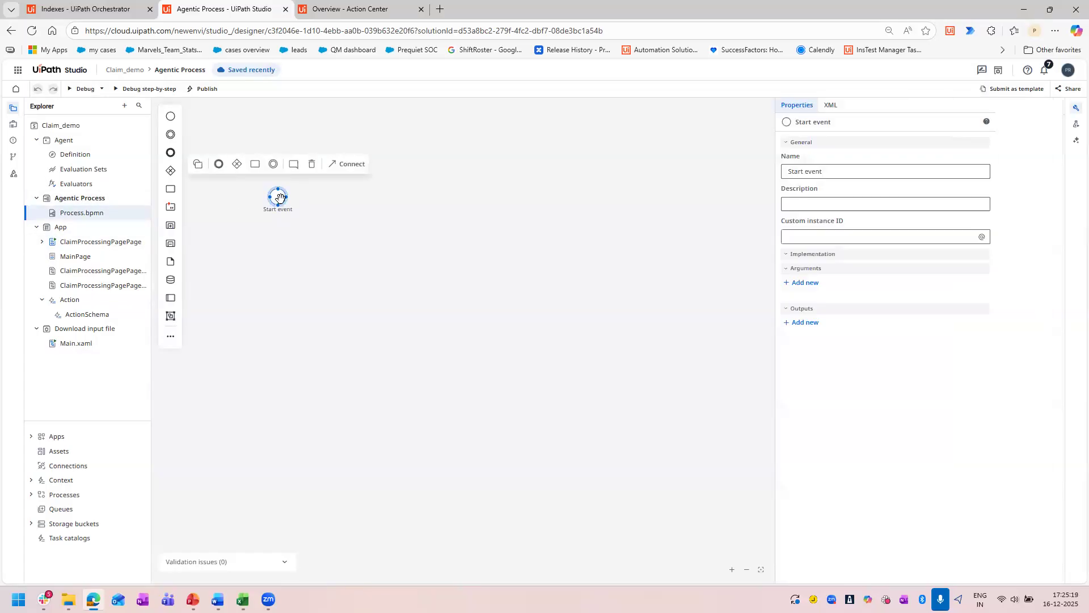
pyautogui.moveTo(295, 197); pyautogui.dragTo(302, 222)
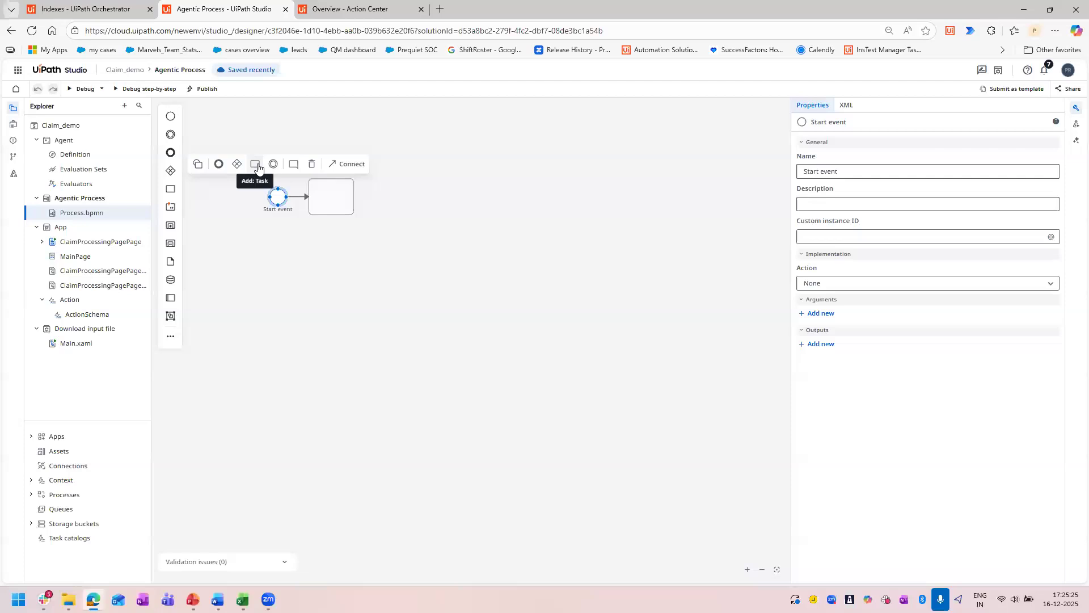
# Add a task after the start event and name it "Downlaod and extract the input file".
pyautogui.click(256, 165)
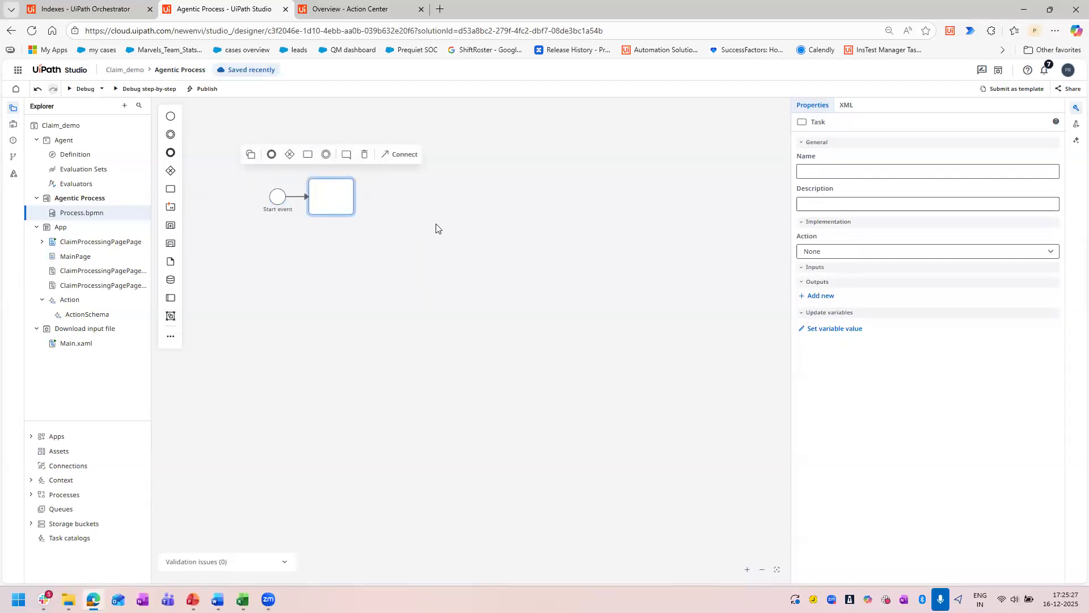
pyautogui.write('Downlaod and extract the input file')
pyautogui.click(437, 228)
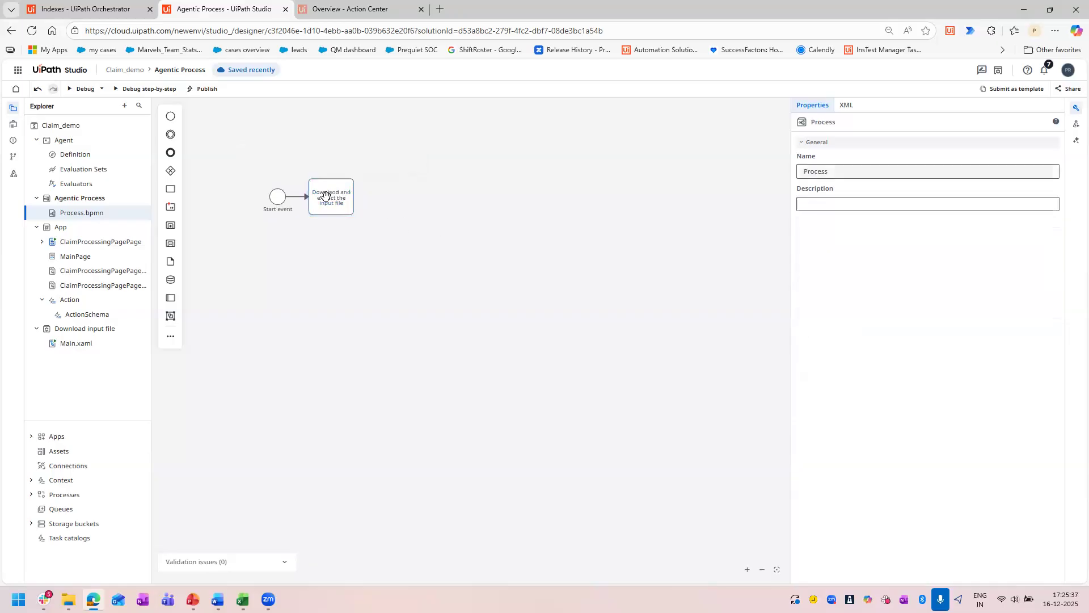
pyautogui.click(332, 202)
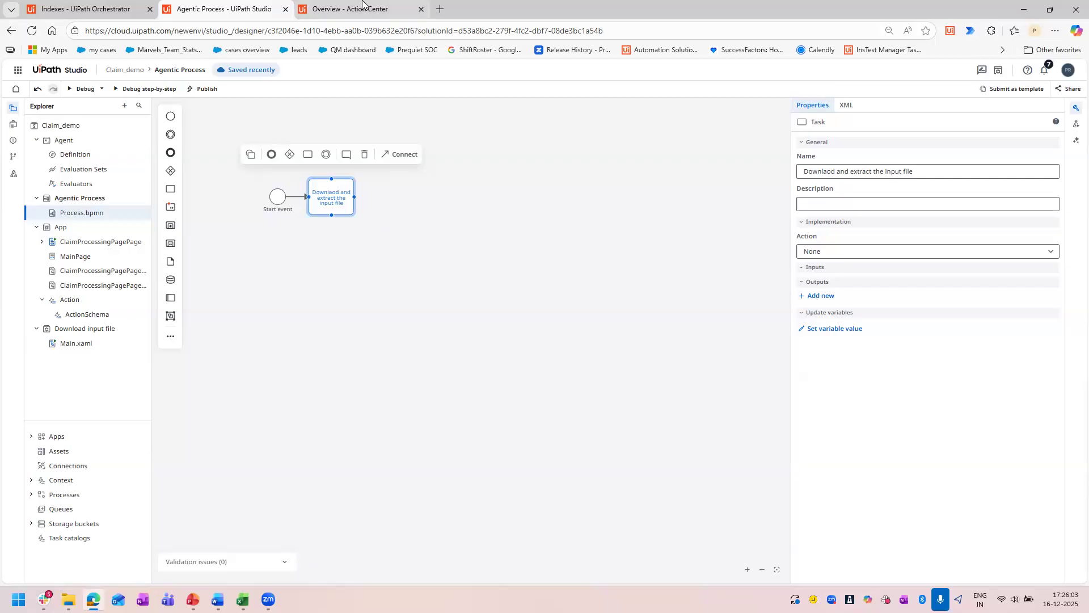
pyautogui.moveTo(365, 5)
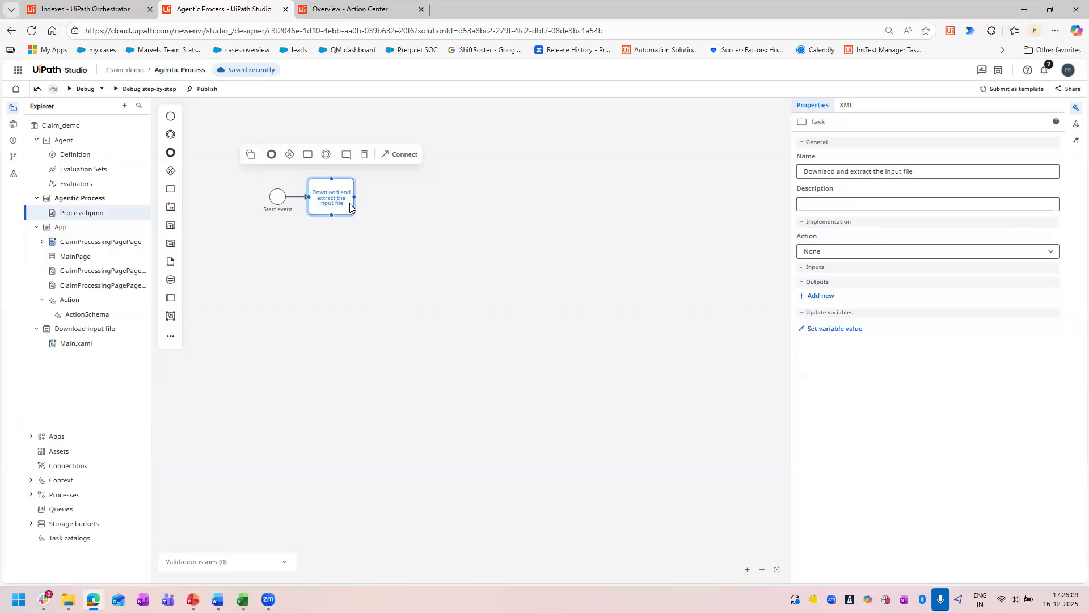
# Set the task's action to Start and wait for RPA workflow, with Download input file as its automation.
pyautogui.click(307, 156)
pyautogui.click(871, 252)
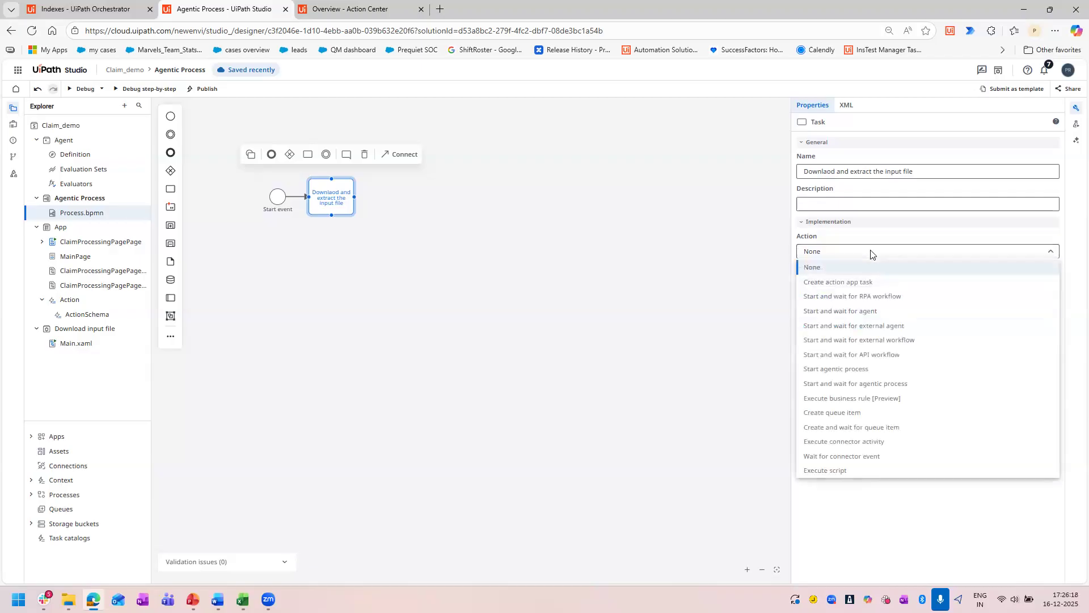
pyautogui.click(872, 296)
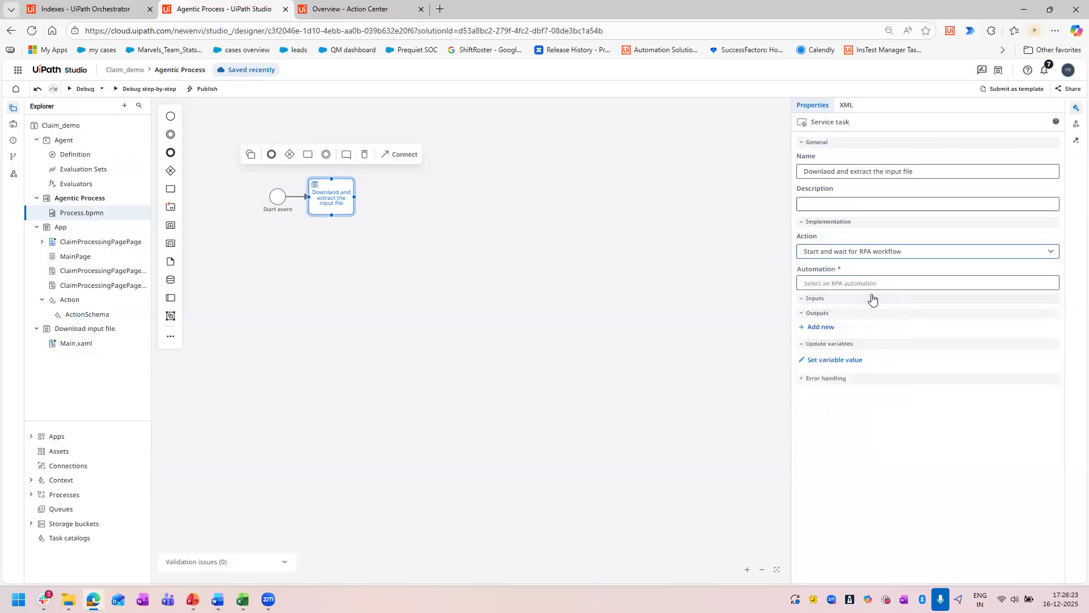
pyautogui.click(869, 284)
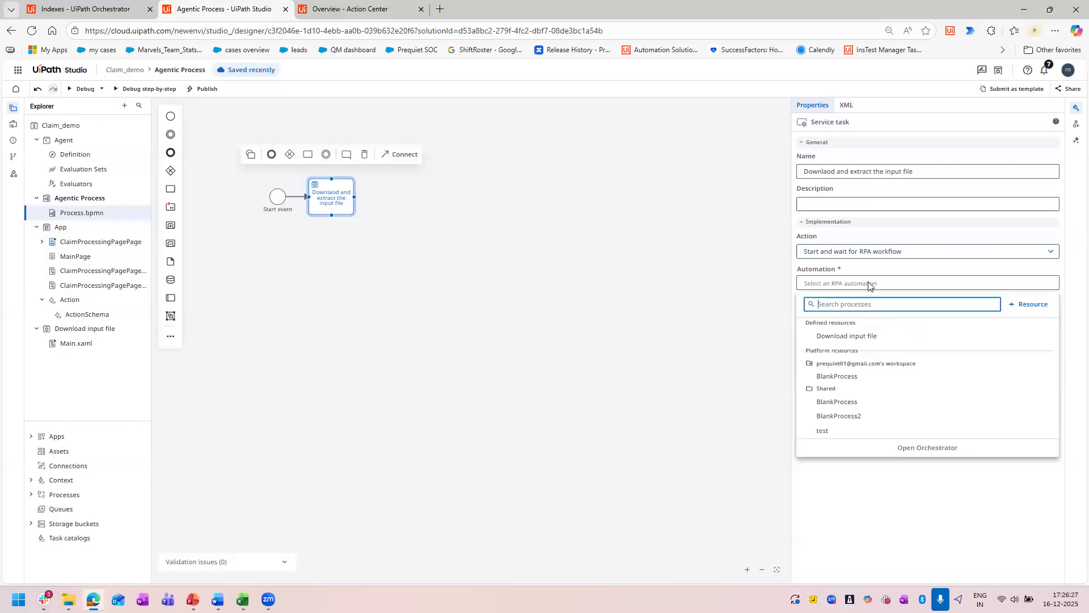
pyautogui.click(853, 337)
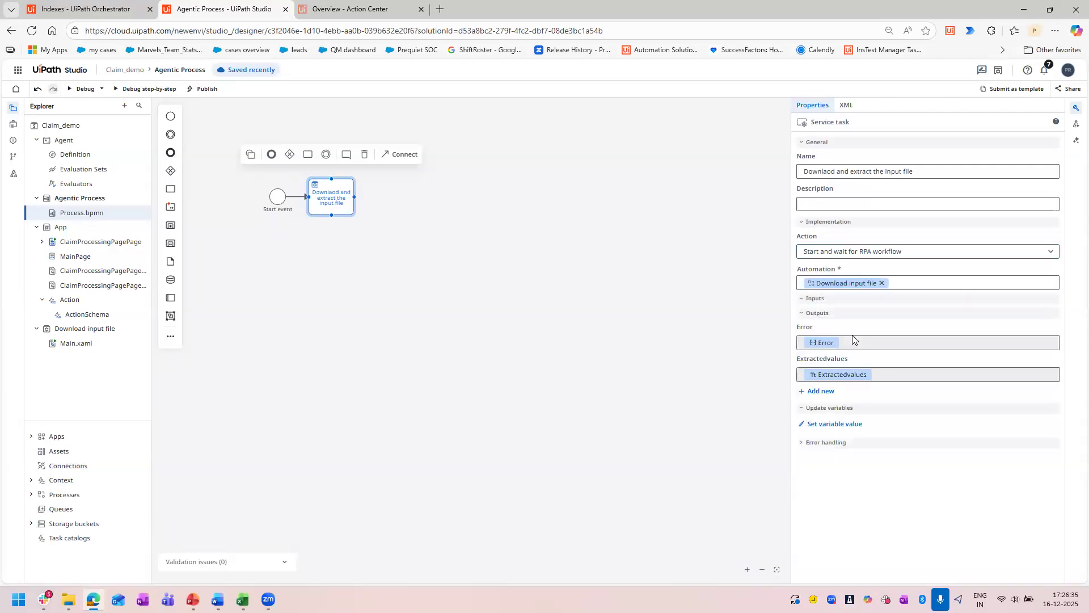
pyautogui.moveTo(816, 347)
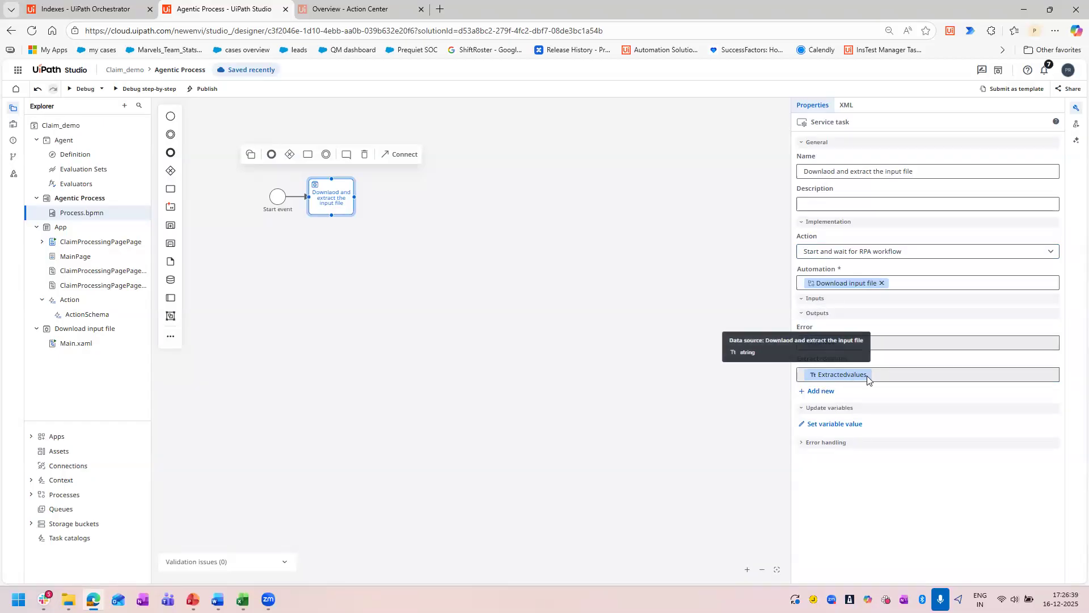
# Add a second task after the download task and name it "Agentic".
pyautogui.moveTo(361, 201)
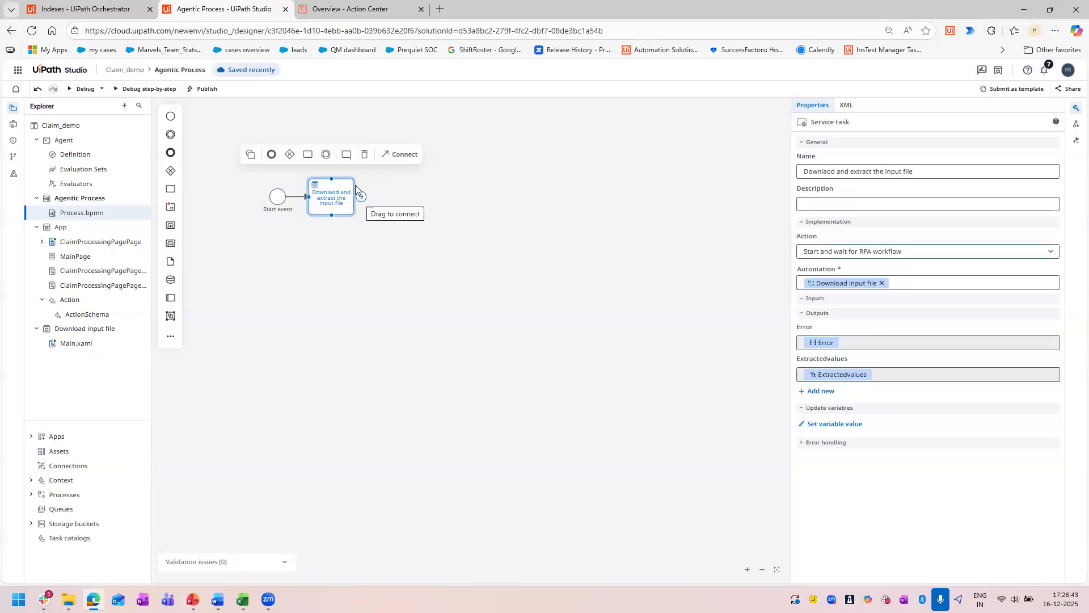
pyautogui.click(309, 156)
pyautogui.click(841, 173)
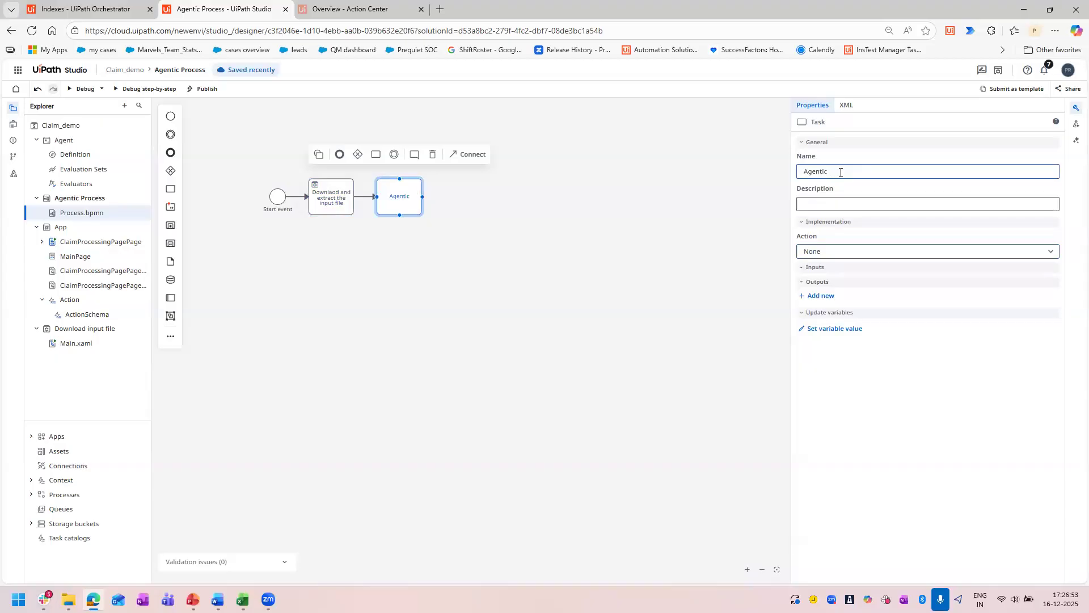
# Delete the download task and the Agentic task, keeping only the start event in the diagram.
pyautogui.click(332, 181)
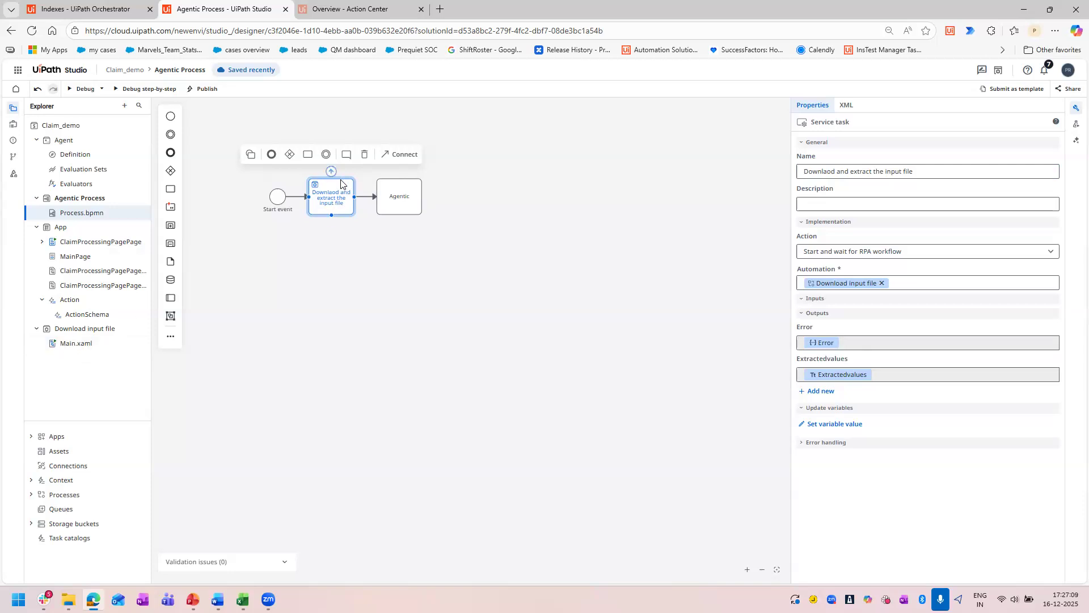
pyautogui.press('Delete')
pyautogui.click(415, 188)
pyautogui.press('Delete')
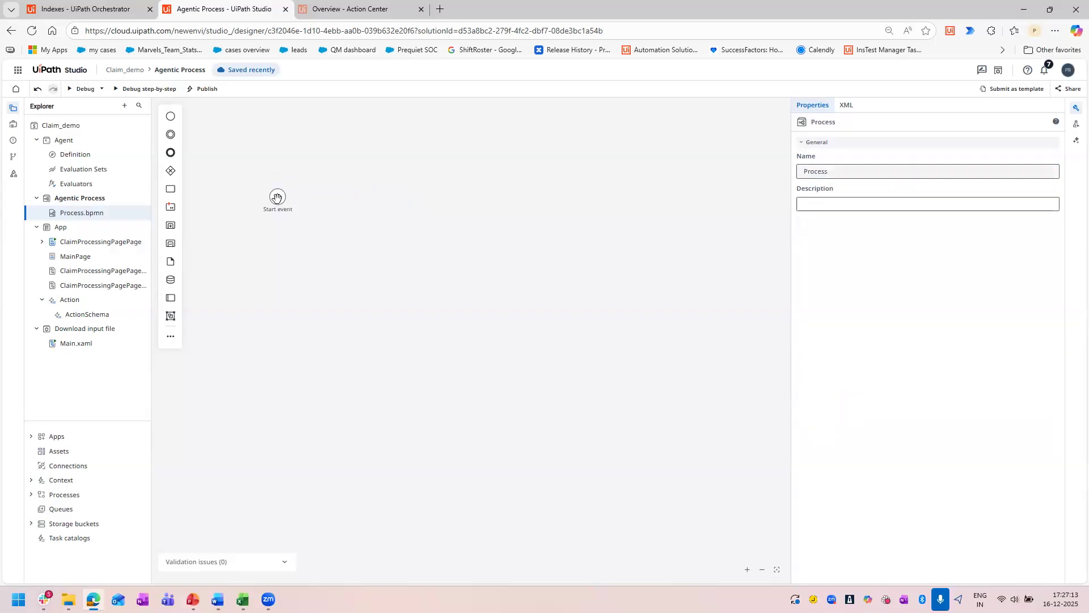
# Add a task after the start event and name it "downlaod and extract".
pyautogui.click(277, 197)
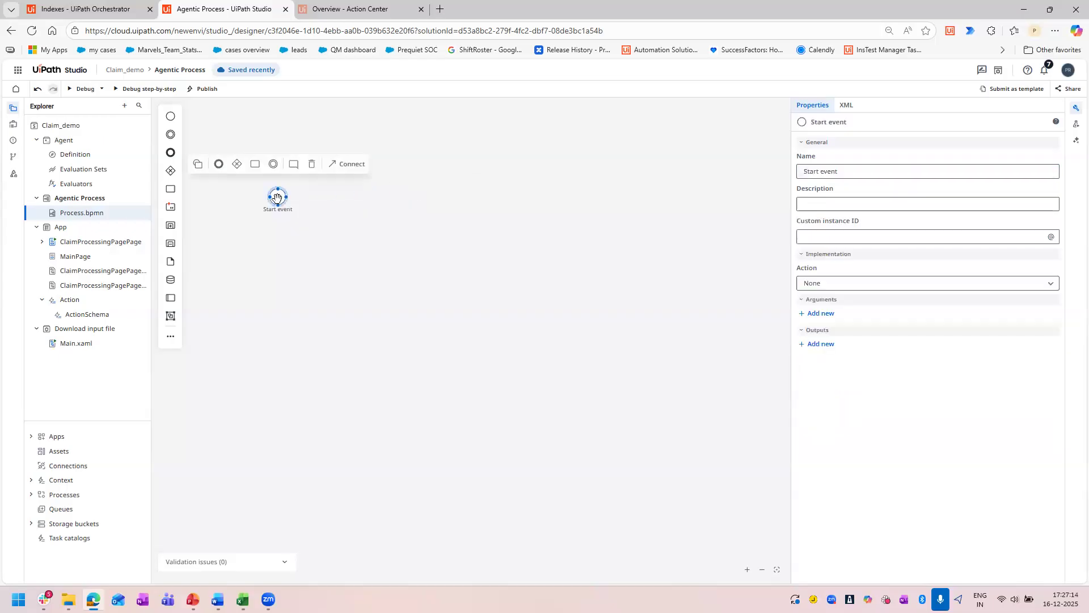
pyautogui.click(253, 166)
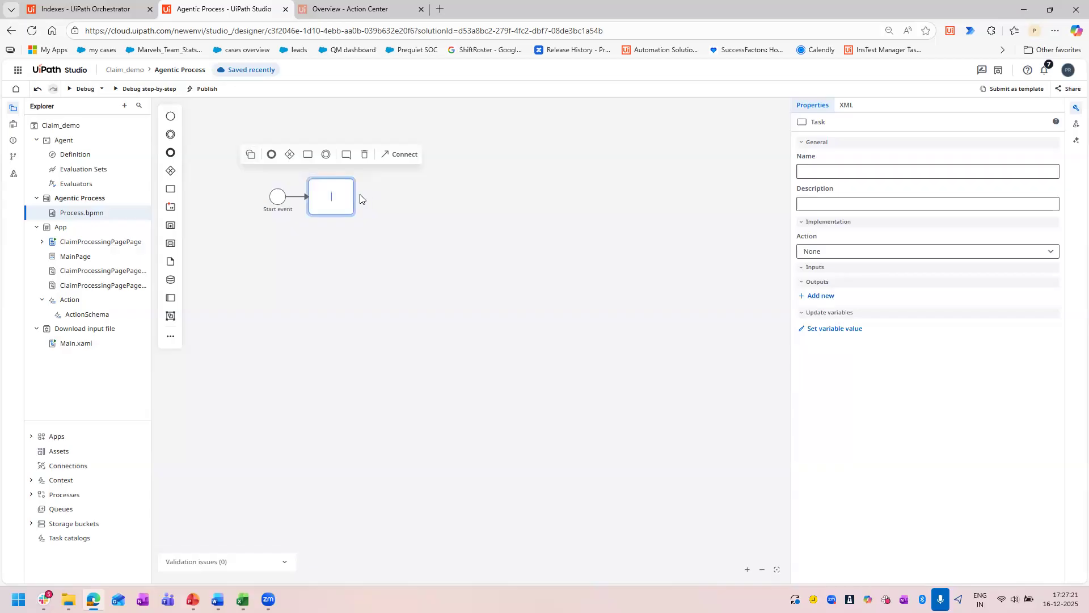
pyautogui.write('downlaod and extract')
pyautogui.press('Return')
# Make the "downlaod and extract" task start and wait for an RPA workflow, using the Download input file automation.
pyautogui.click(866, 252)
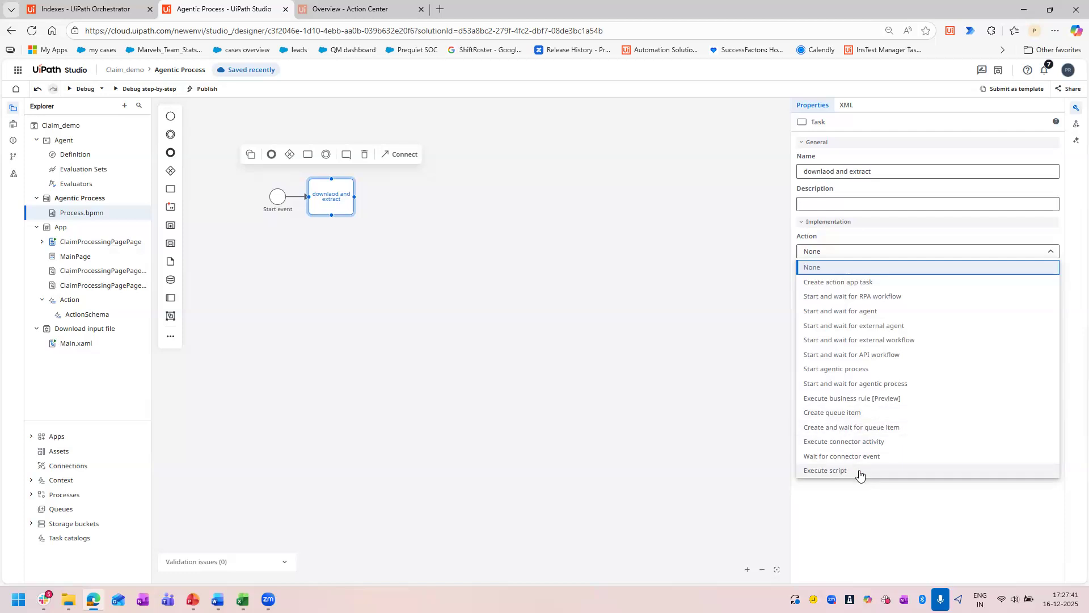
pyautogui.click(887, 297)
pyautogui.click(868, 283)
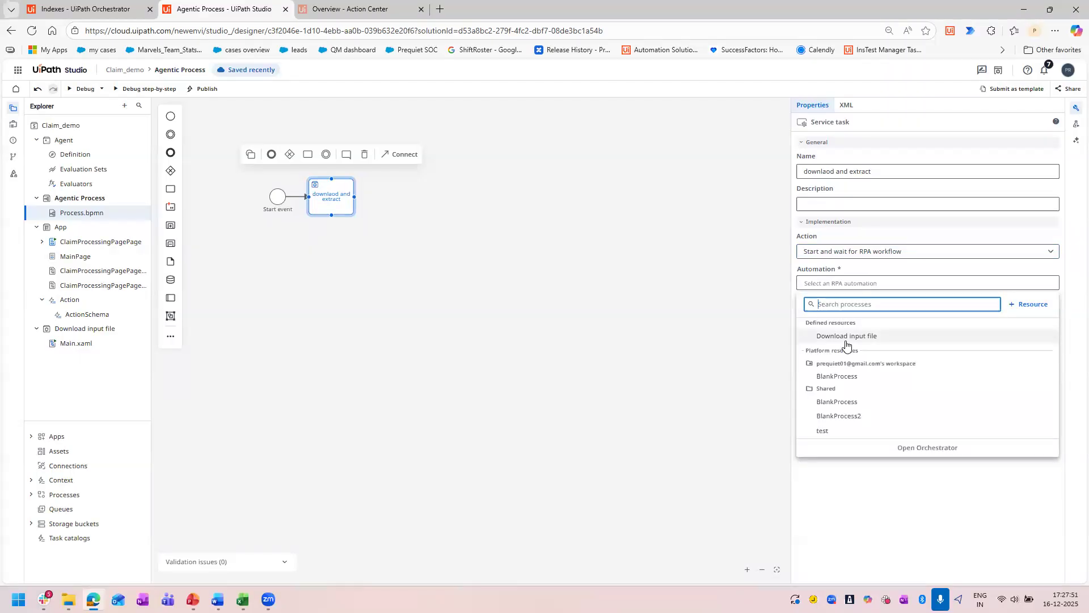
pyautogui.click(846, 339)
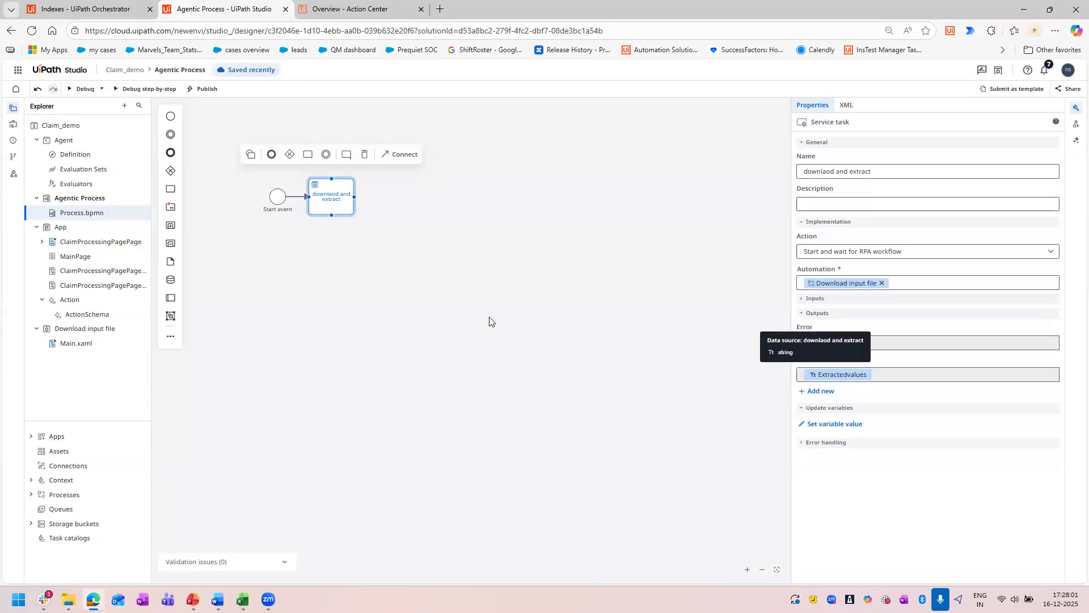
pyautogui.click(398, 268)
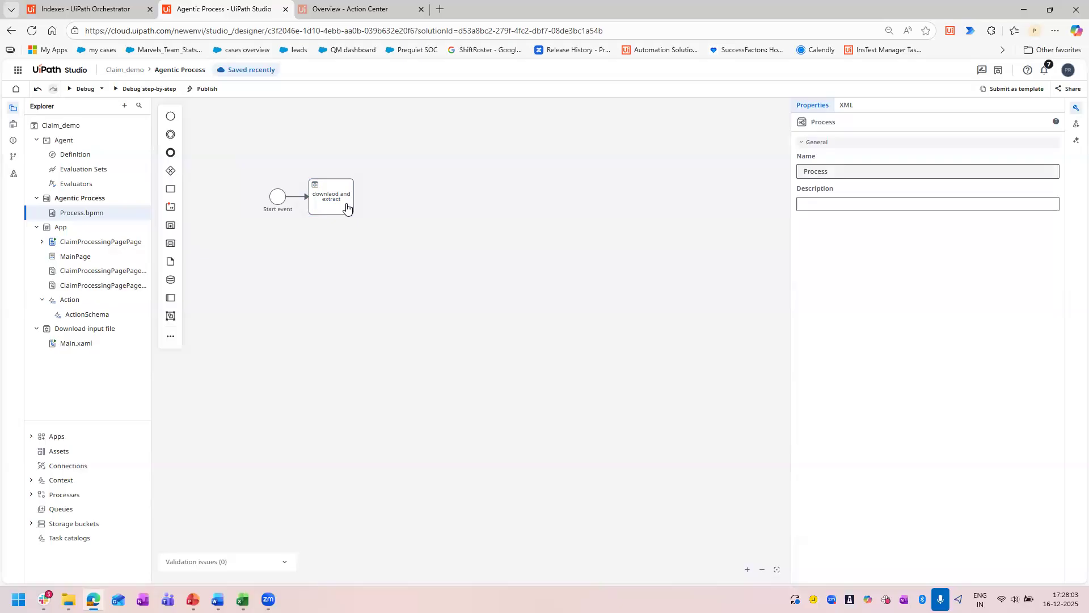
# Add a task after the "downlaod and extract" task and name it "calling agent".
pyautogui.click(346, 208)
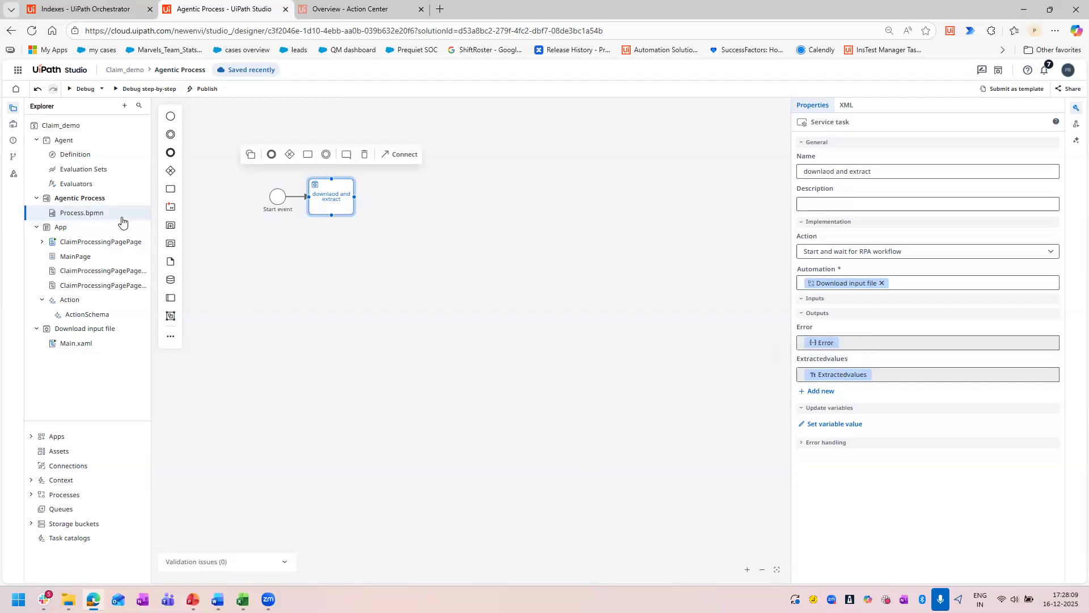
pyautogui.click(310, 156)
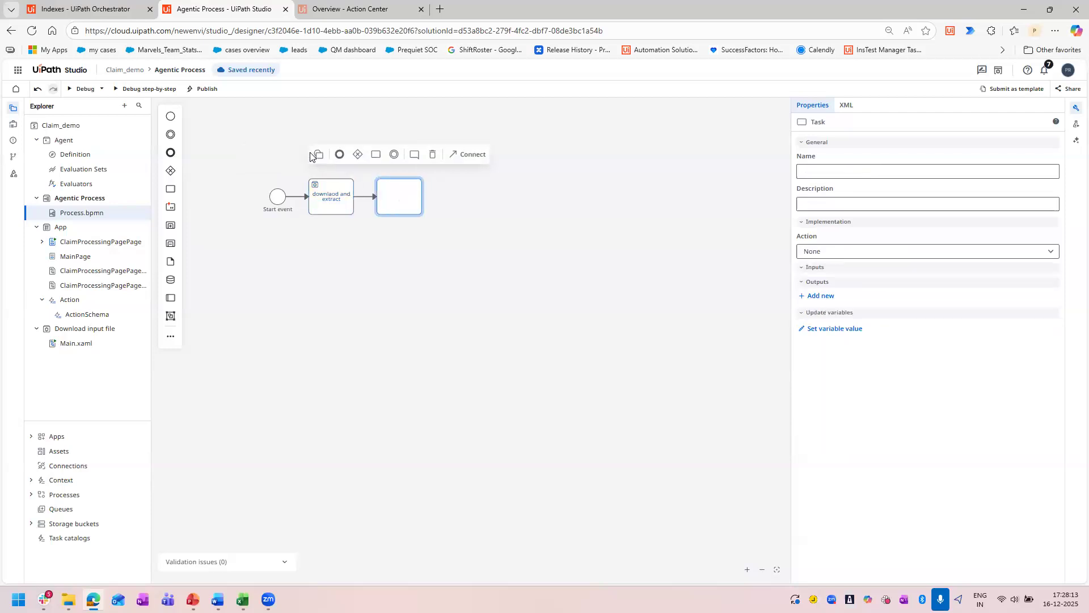
pyautogui.click(912, 177)
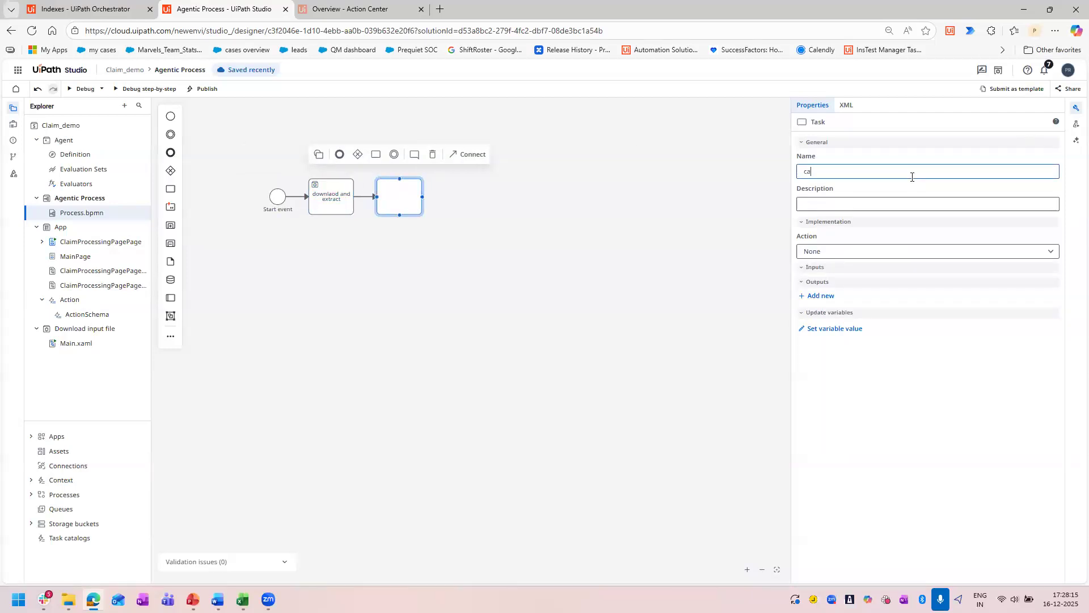
pyautogui.write('calling agent')
# Set the "calling agent" task's action to Start and wait for agent, choose the solution's Agent and review its outputs.
pyautogui.click(947, 255)
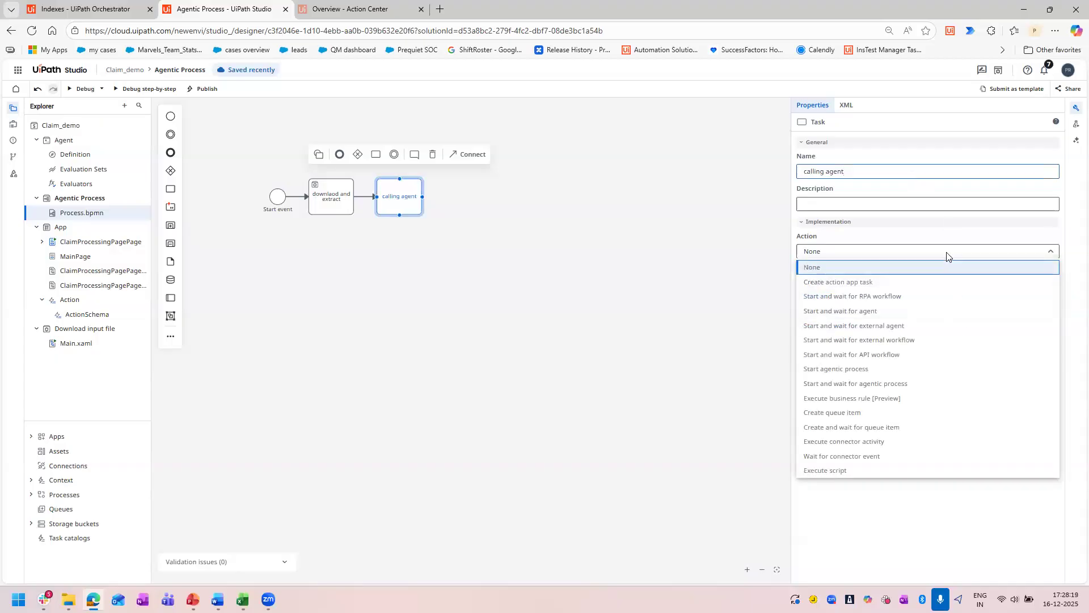
pyautogui.click(858, 316)
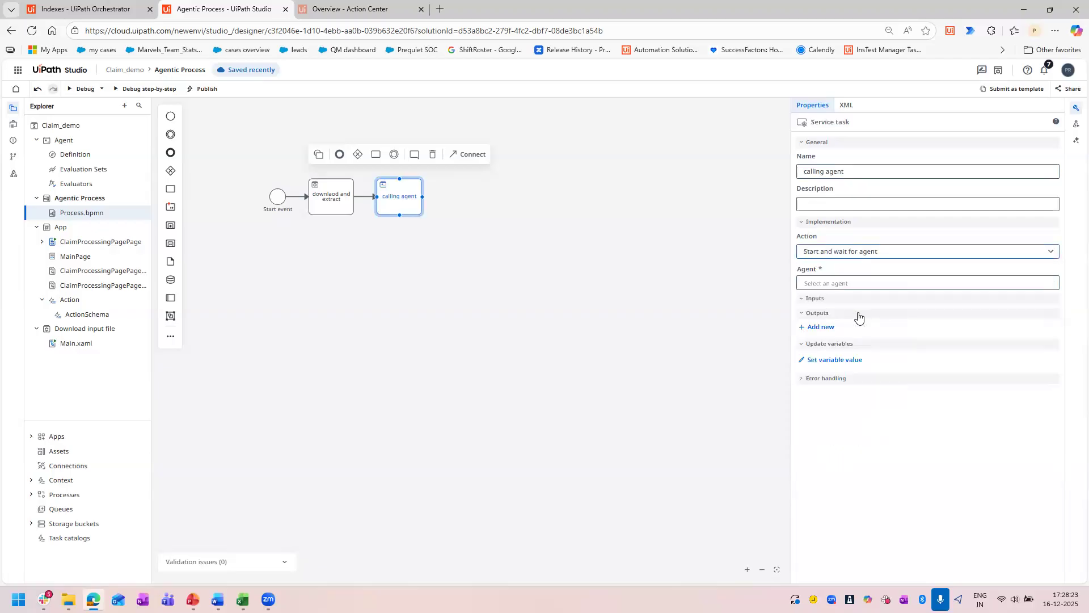
pyautogui.click(849, 288)
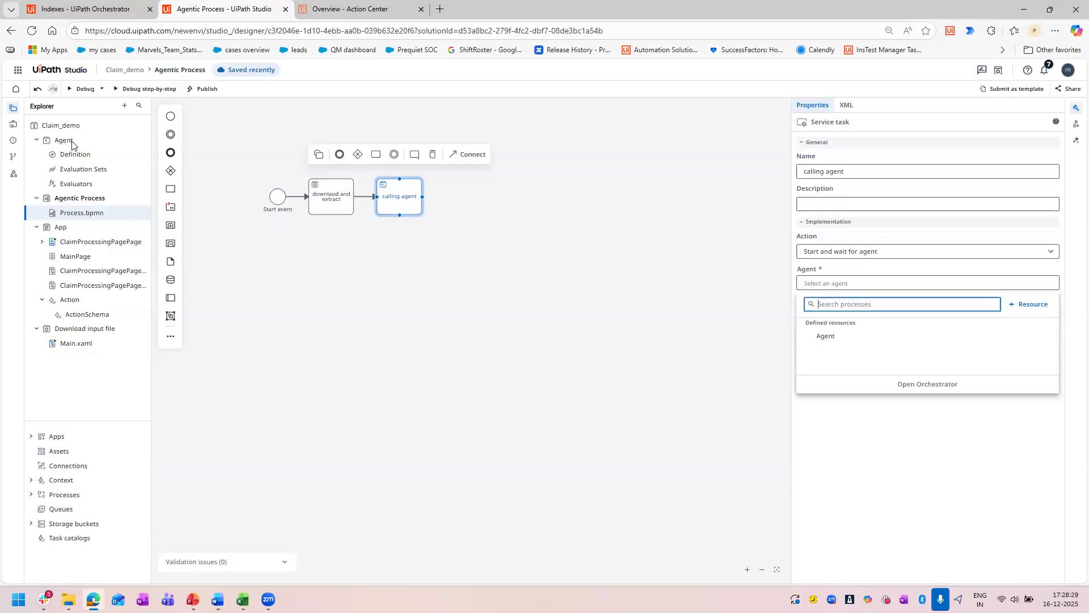
pyautogui.click(824, 337)
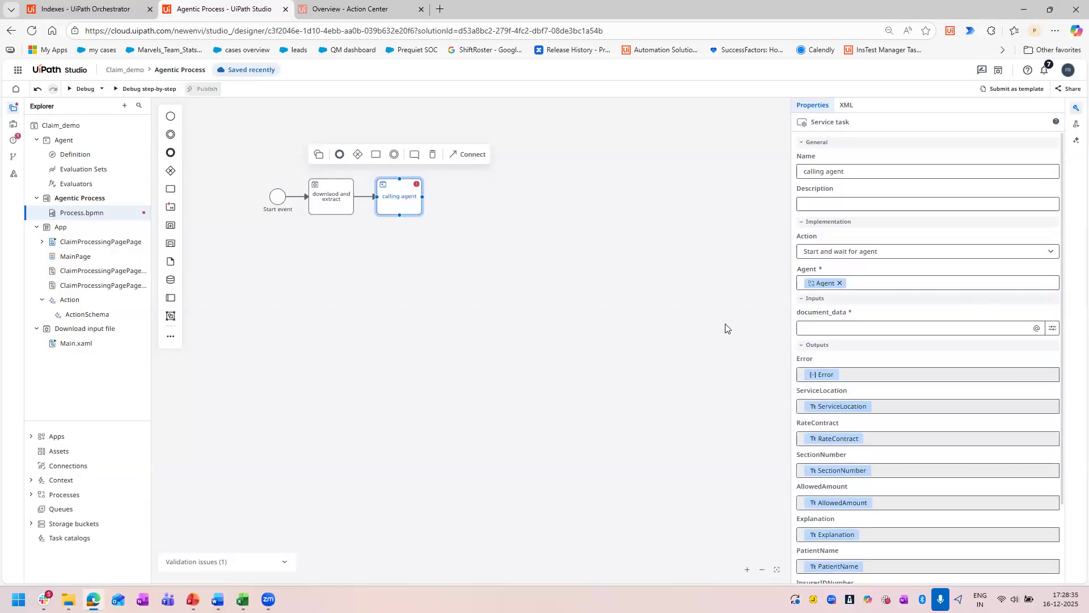
pyautogui.scroll(-2, 992, 353)
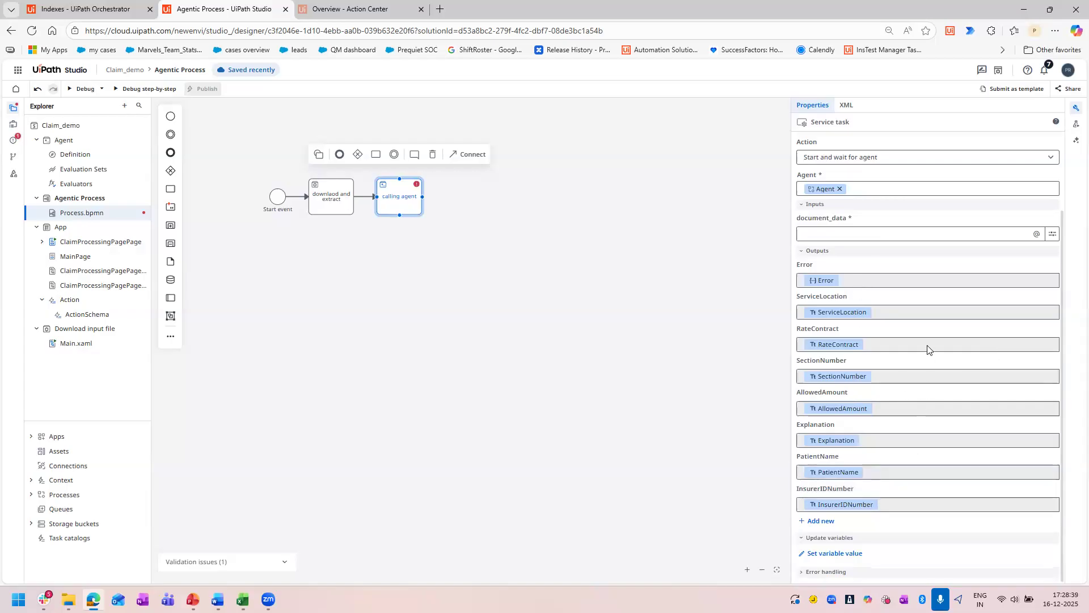
# Map the "calling agent" task's document_data input to the Extractedvalues output of the "downlaod and extract" task.
pyautogui.scroll(2, 844, 326)
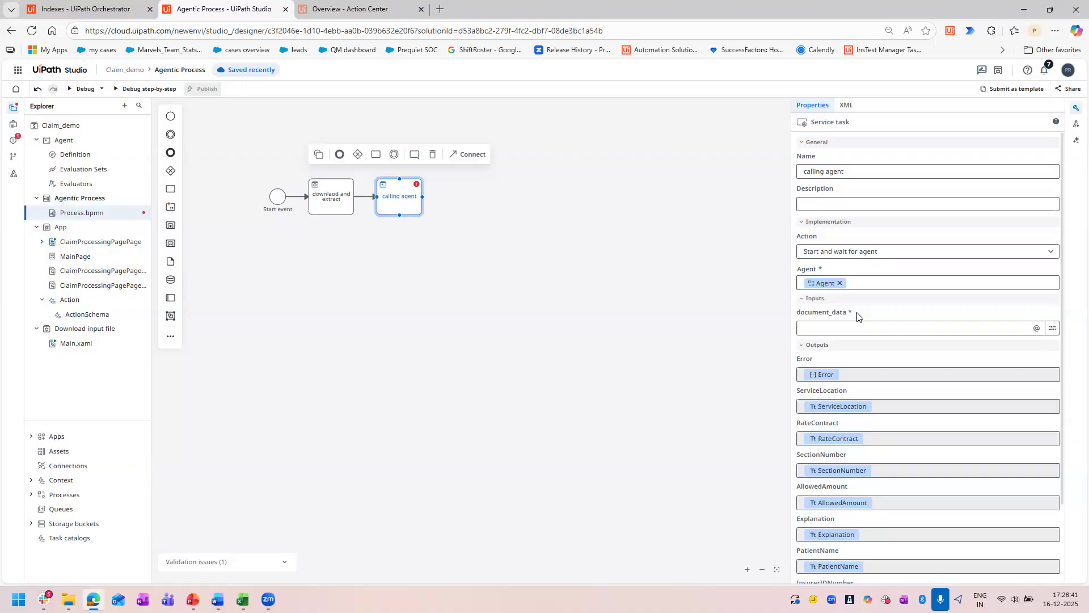
pyautogui.tripleClick(827, 312)
pyautogui.click(822, 327)
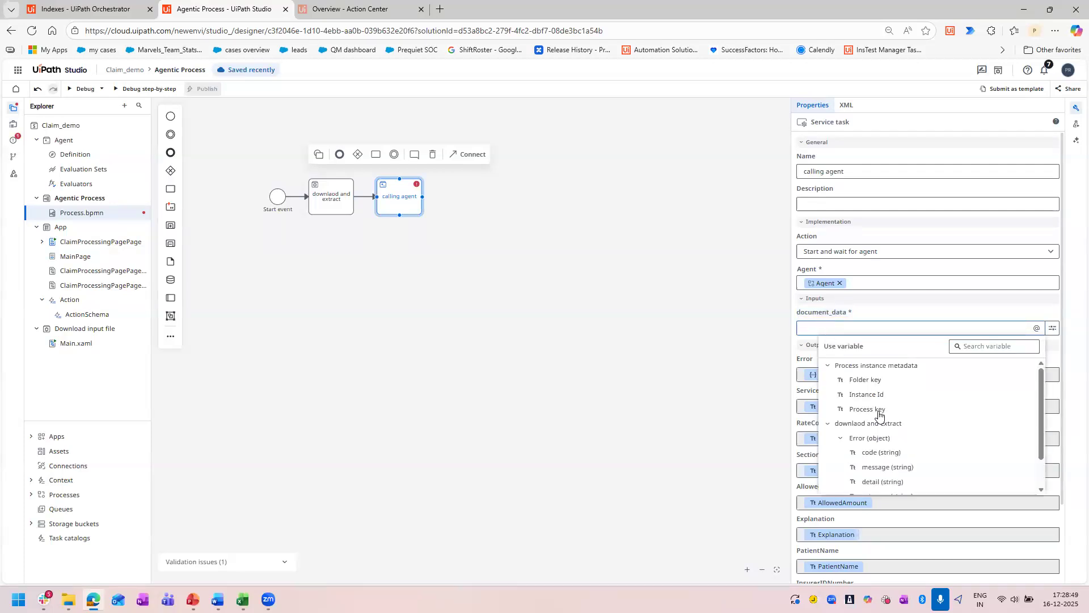
pyautogui.scroll(-1, 919, 437)
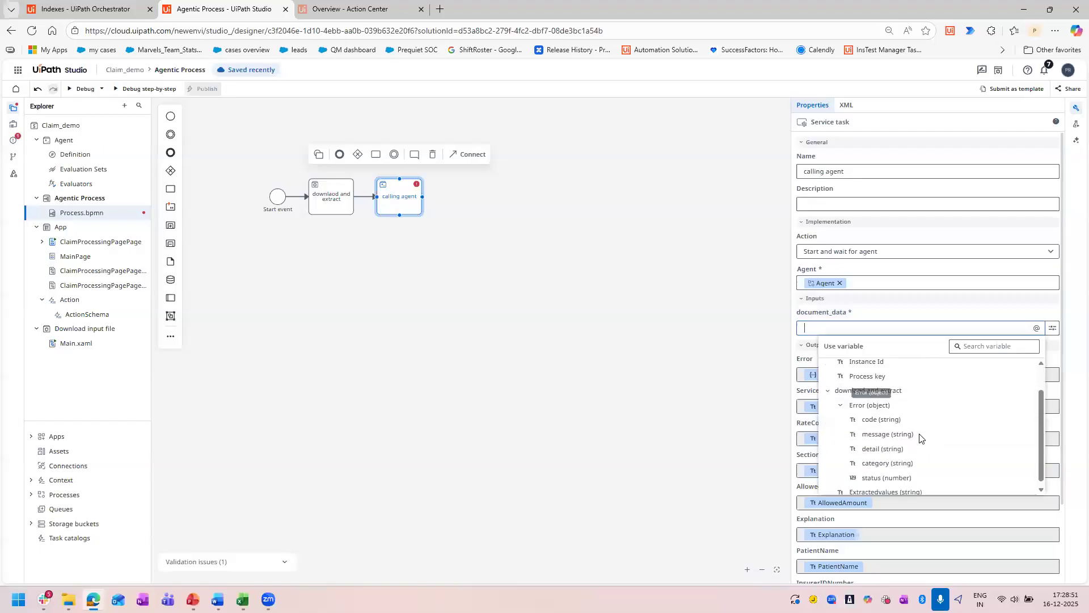
pyautogui.scroll(-1, 916, 476)
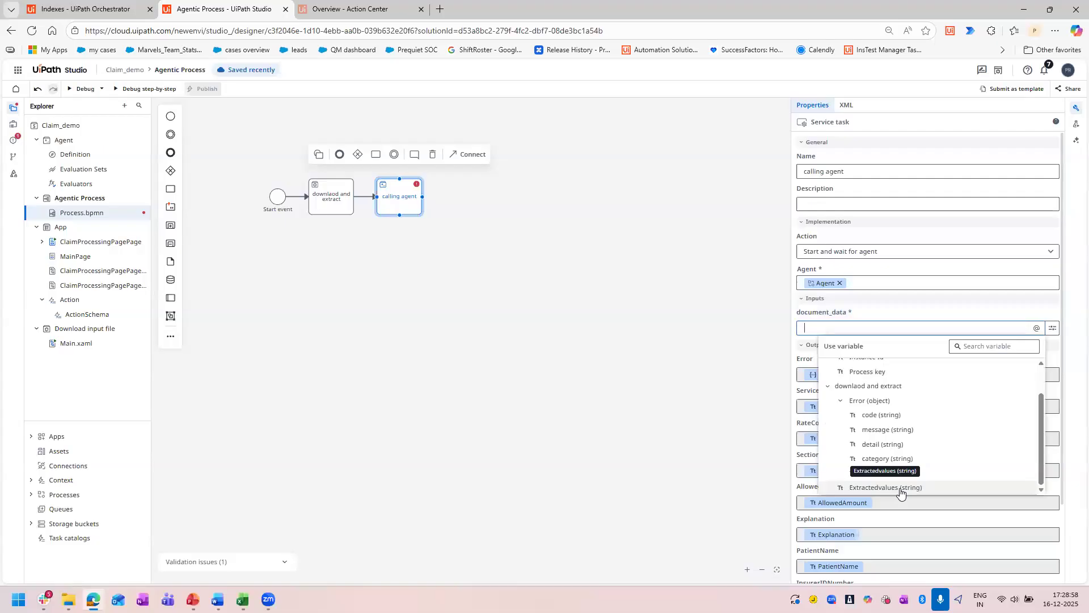
pyautogui.click(901, 488)
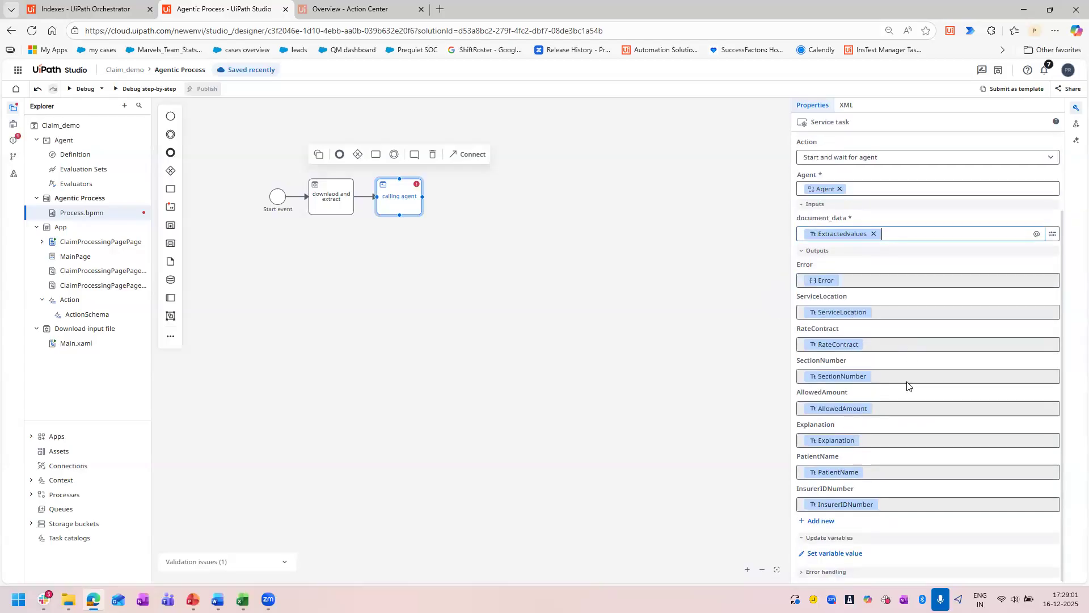
pyautogui.click(403, 204)
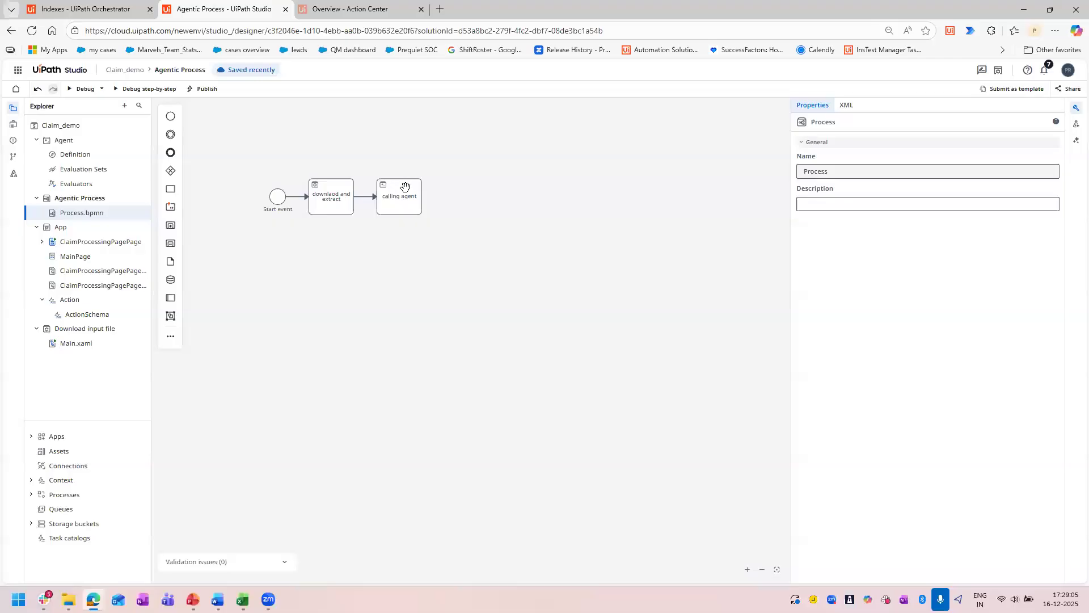
# Add a task after the "calling agent" task and name it "app action".
pyautogui.click(405, 187)
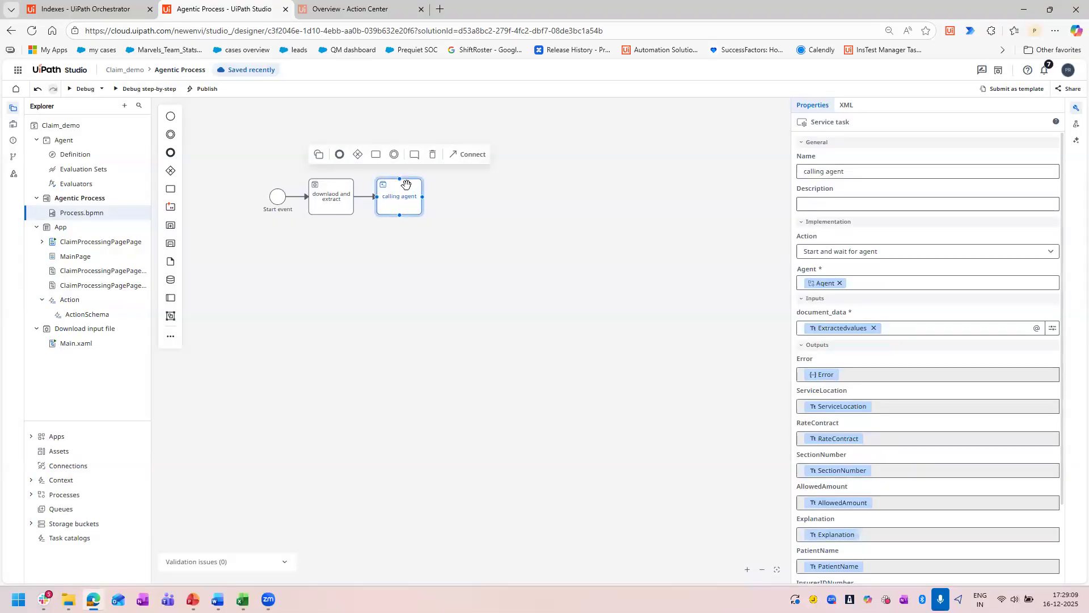
pyautogui.click(371, 160)
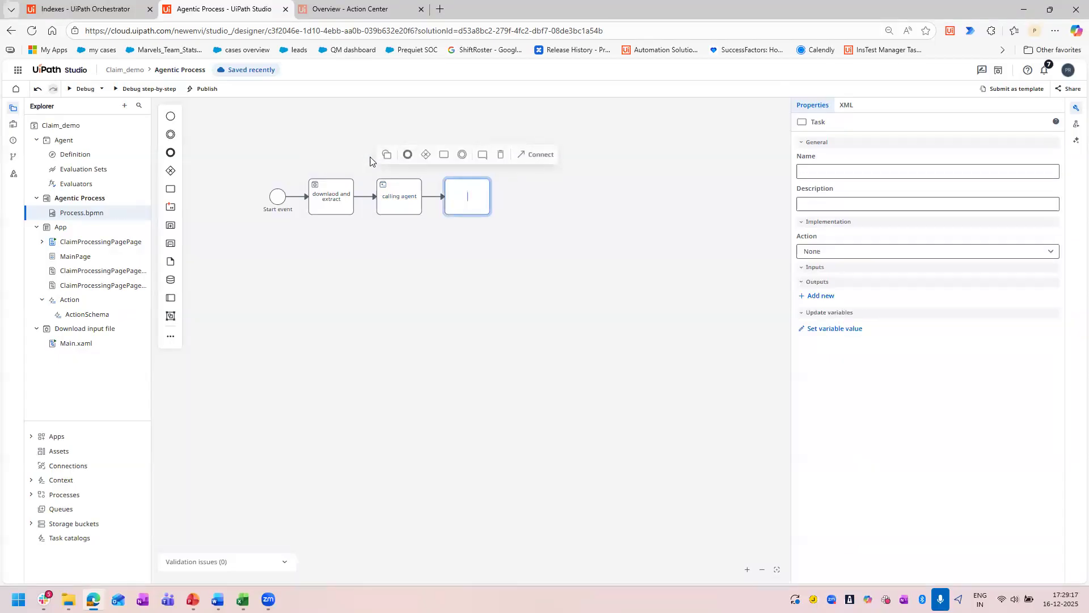
pyautogui.click(852, 168)
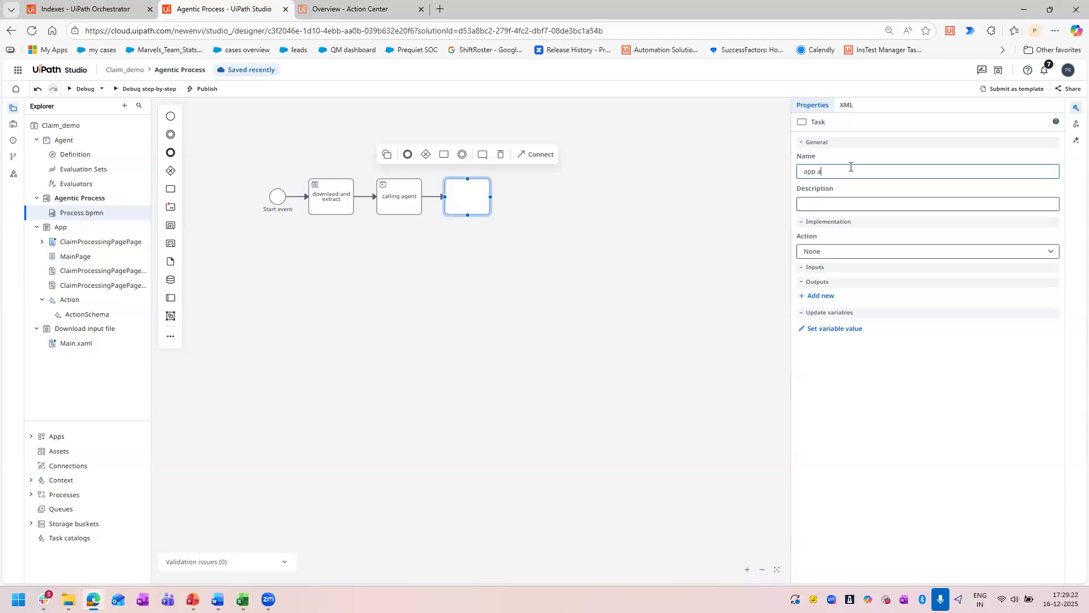
pyautogui.write('app action')
# Set the "app action" task's action to Create action app task and choose the solution's App.
pyautogui.click(842, 251)
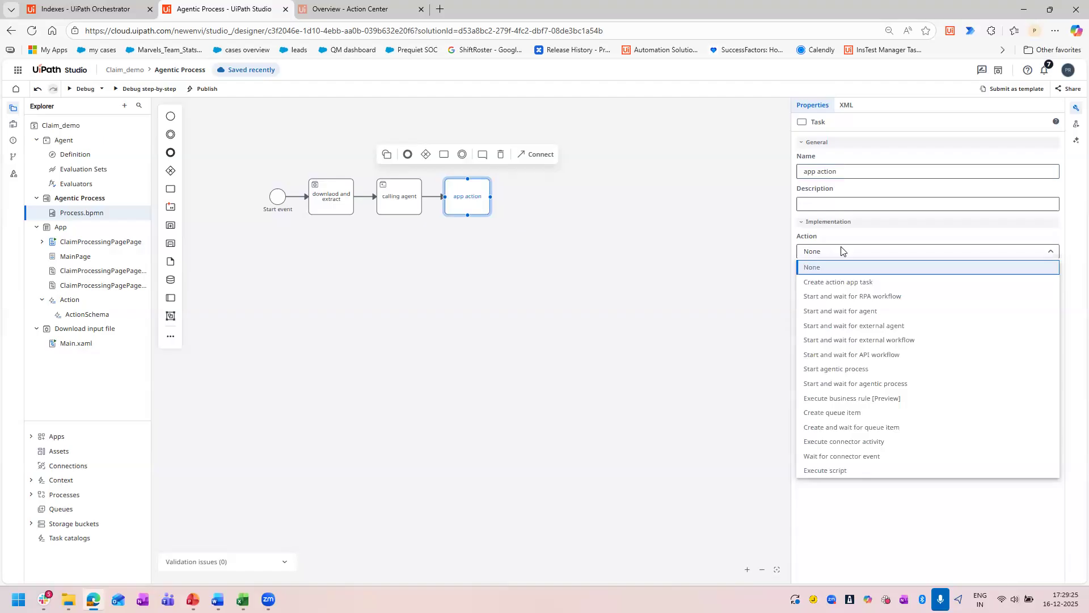
pyautogui.click(872, 282)
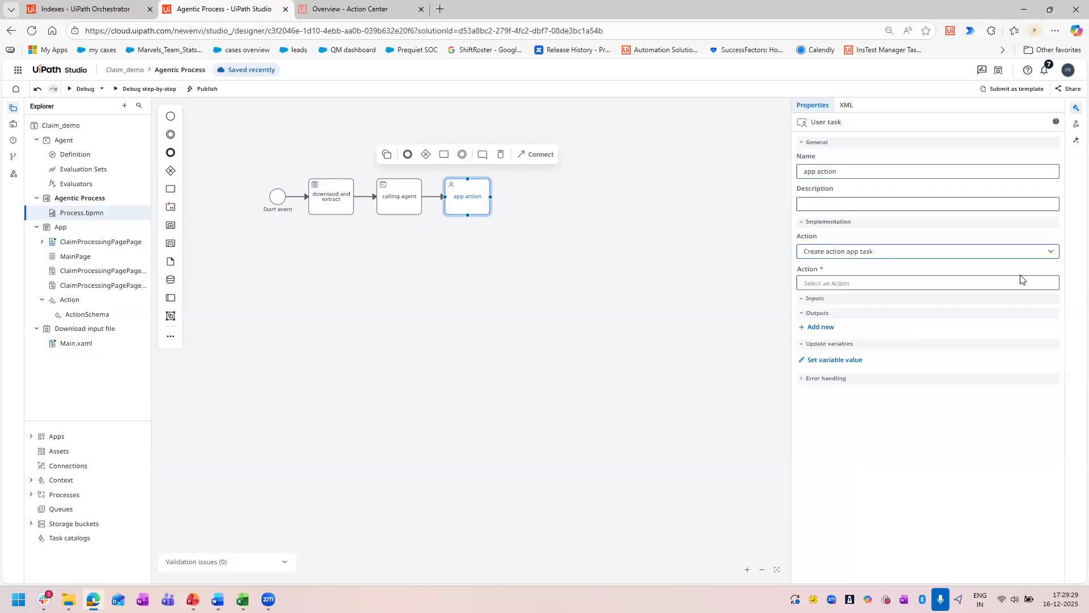
pyautogui.click(965, 284)
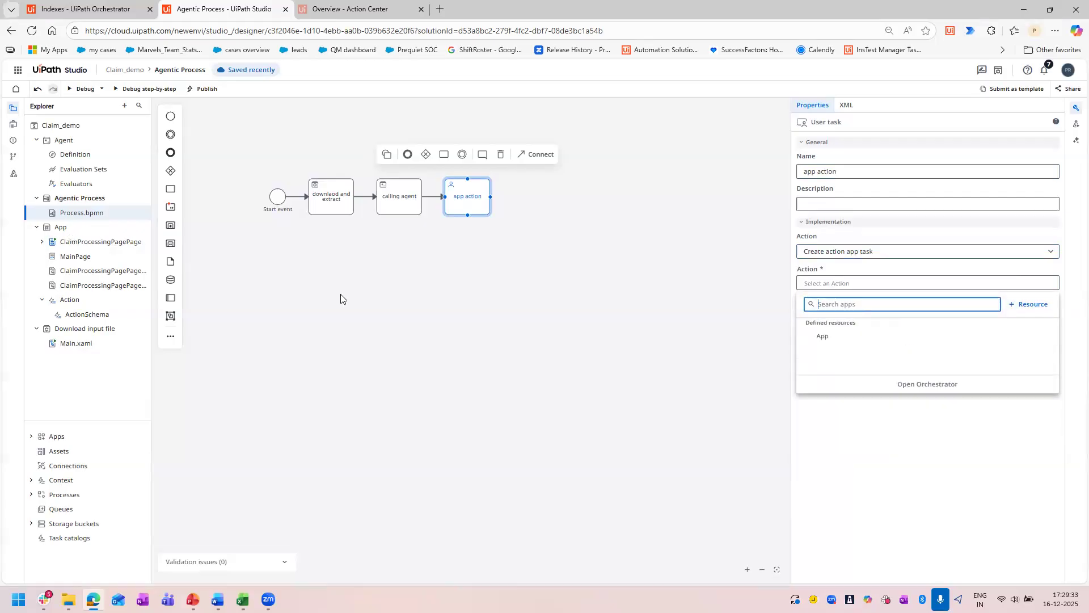
pyautogui.click(845, 339)
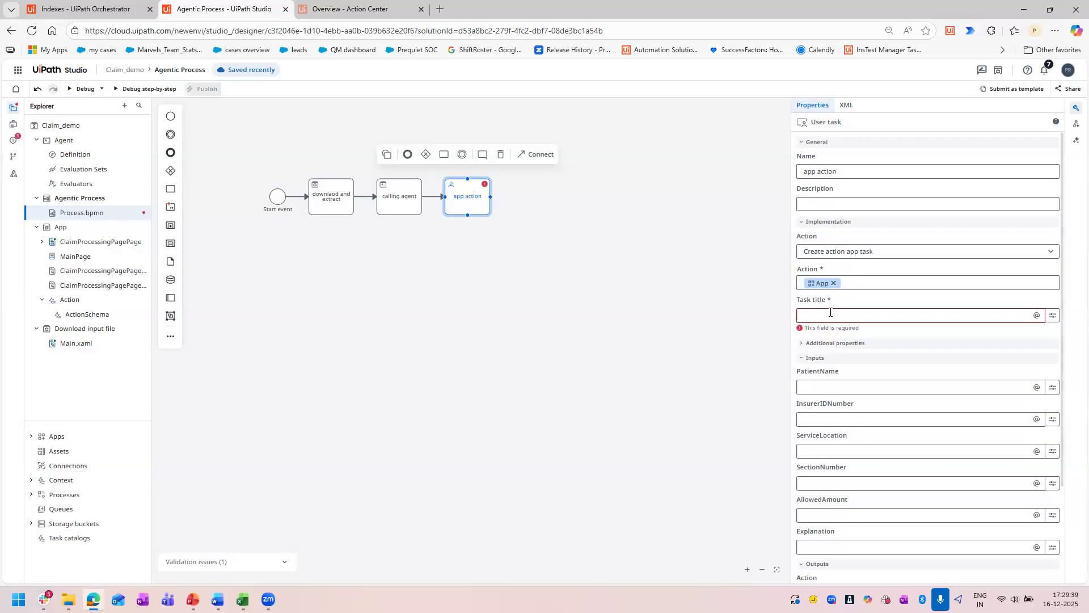
# Set the "app action" task's title to "Extracted values validation", in quotation marks.
pyautogui.click(891, 312)
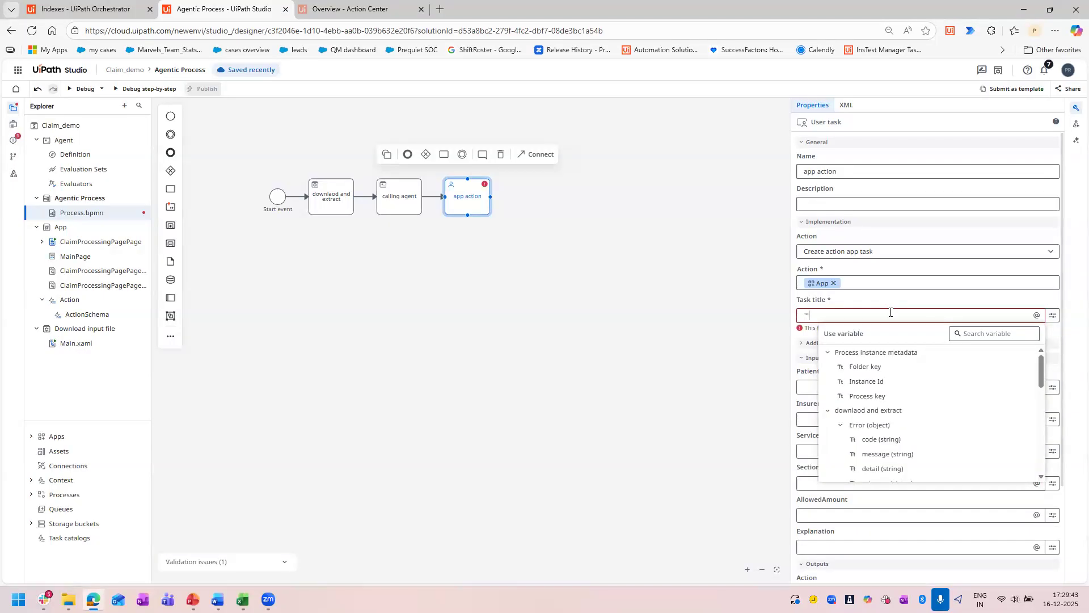
pyautogui.write('"Extracted values validation"')
pyautogui.click(597, 409)
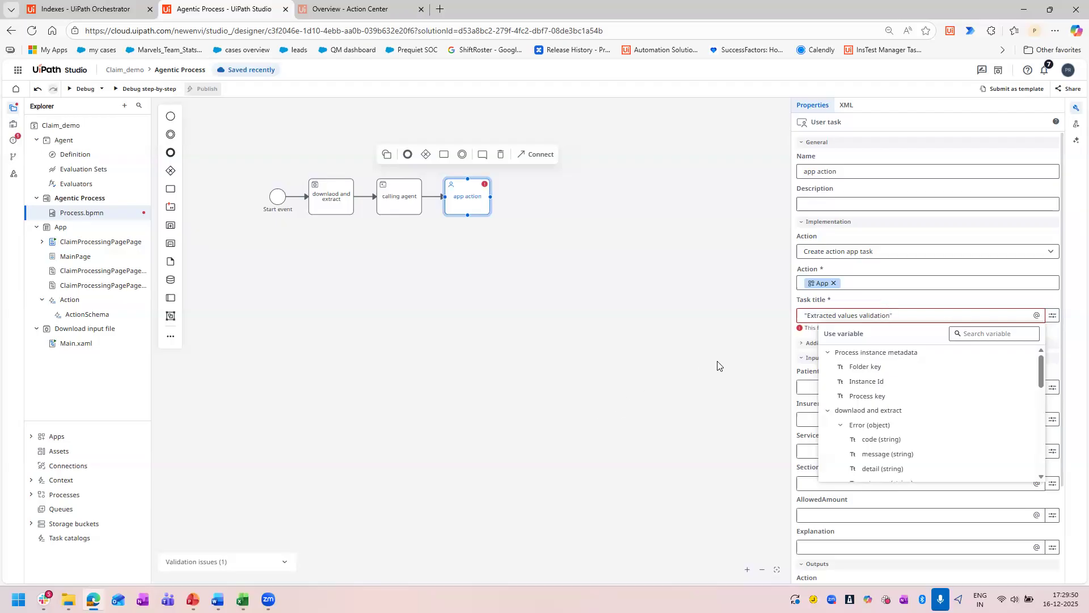
# Map the "app action" task's PatientName and InsurerIDNumber inputs to the matching outputs of the "calling agent" task.
pyautogui.click(474, 201)
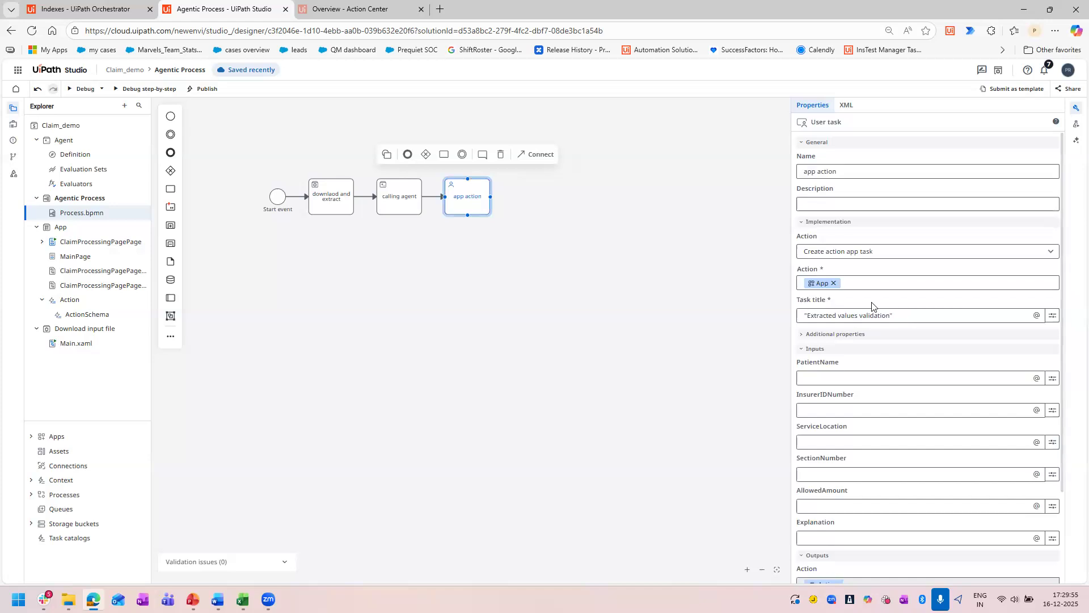
pyautogui.scroll(-2, 908, 320)
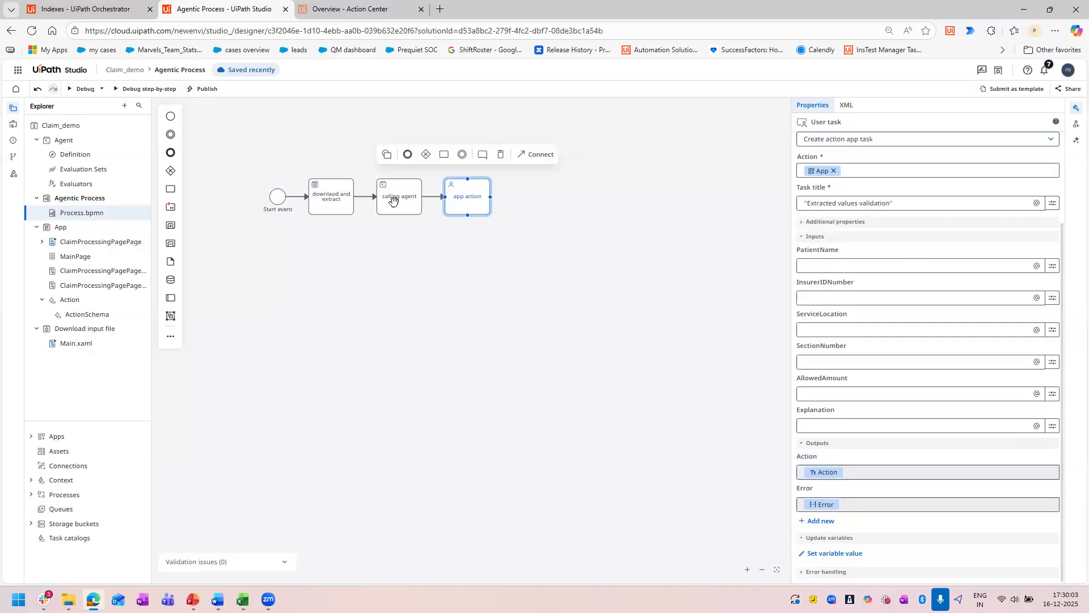
pyautogui.click(827, 267)
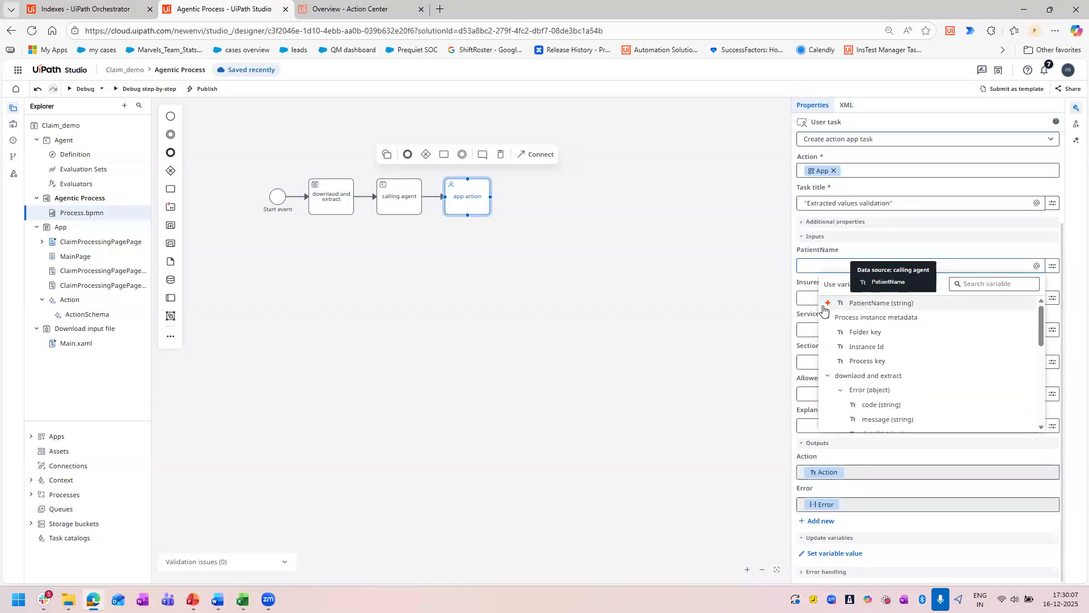
pyautogui.click(898, 305)
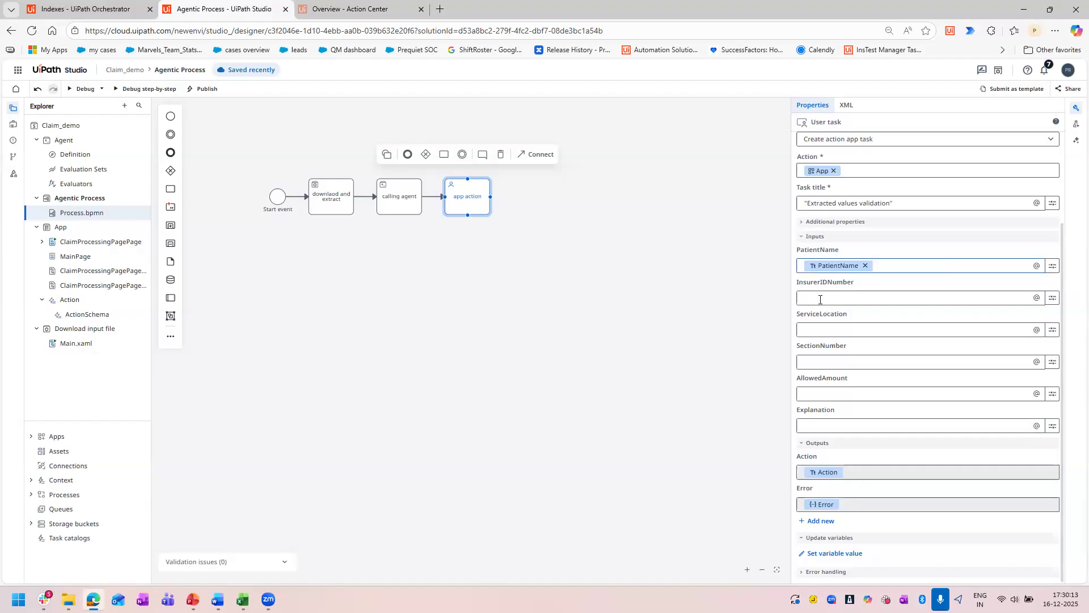
pyautogui.click(820, 299)
pyautogui.click(867, 335)
pyautogui.click(832, 298)
pyautogui.click(887, 334)
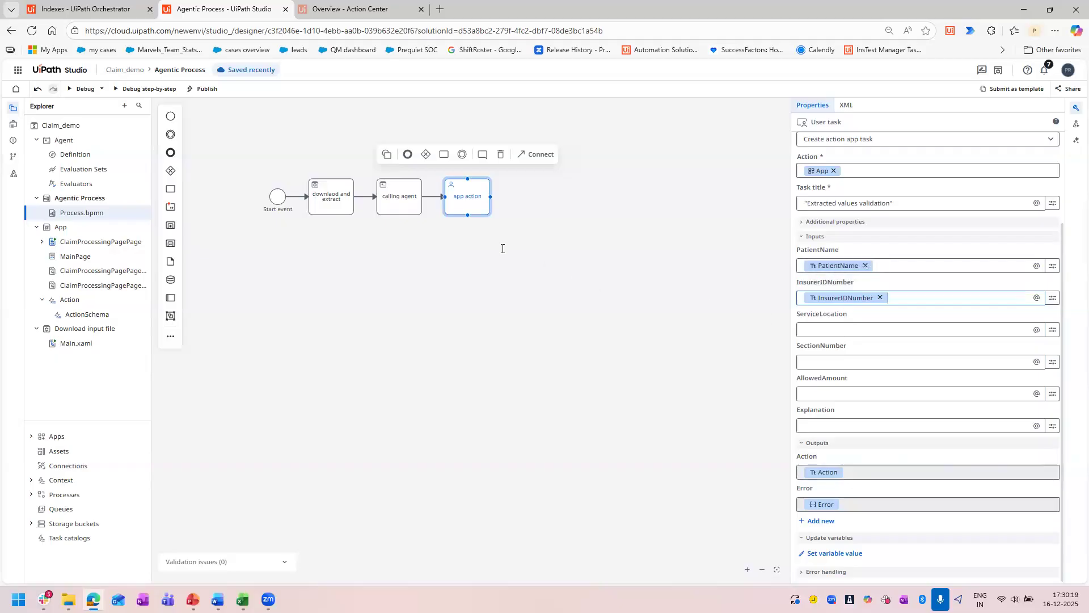
# Map the "app action" task's ServiceLocation input to the agent's ServiceLocation output.
pyautogui.click(854, 331)
pyautogui.scroll(-5, 845, 448)
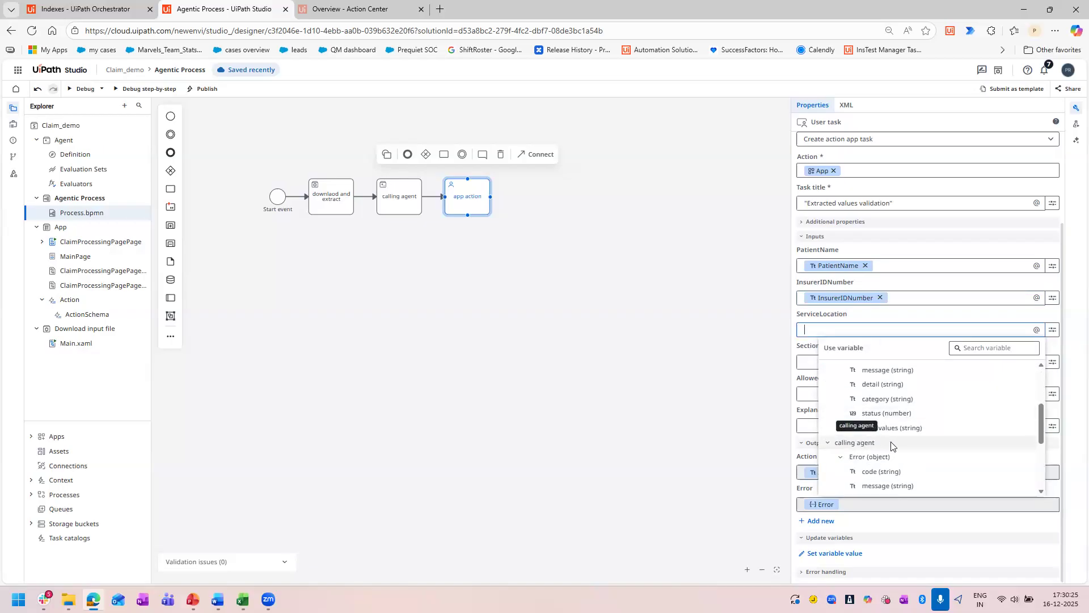
pyautogui.scroll(-2, 891, 446)
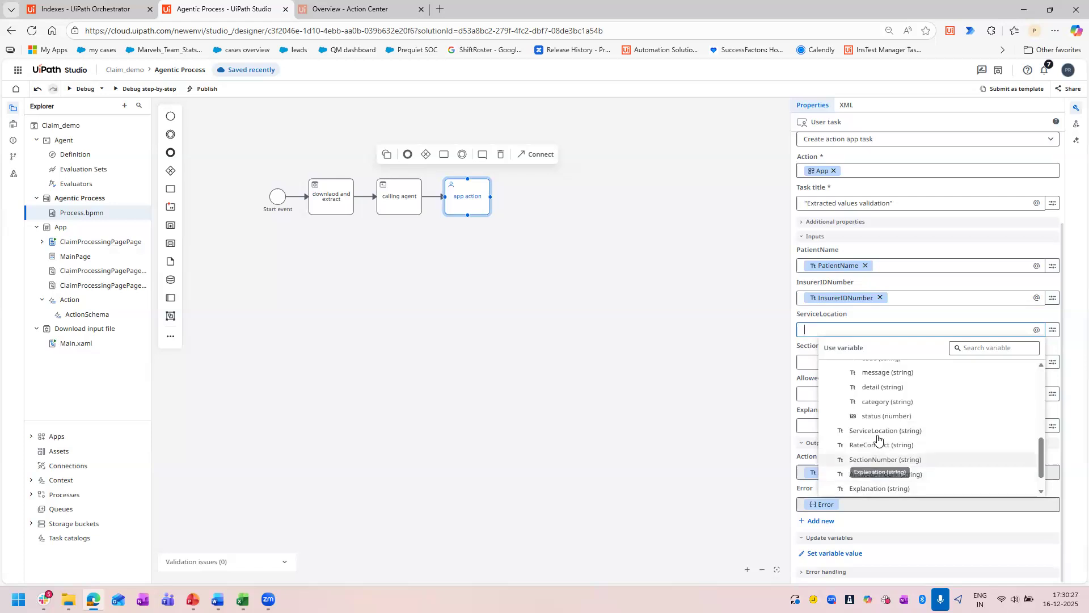
pyautogui.scroll(-1, 888, 440)
pyautogui.scroll(5, 899, 440)
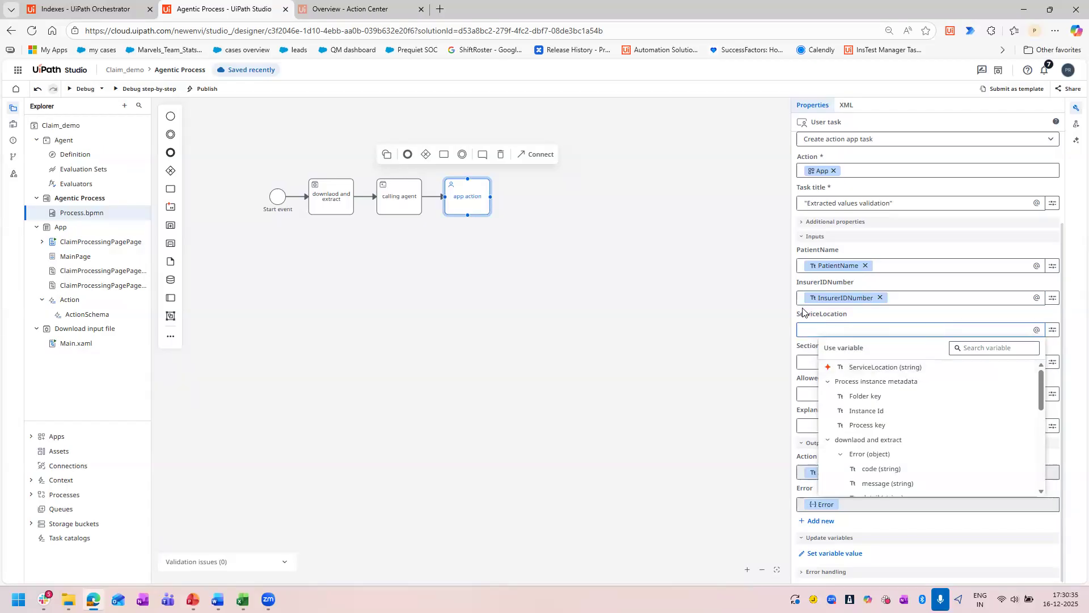
pyautogui.click(858, 368)
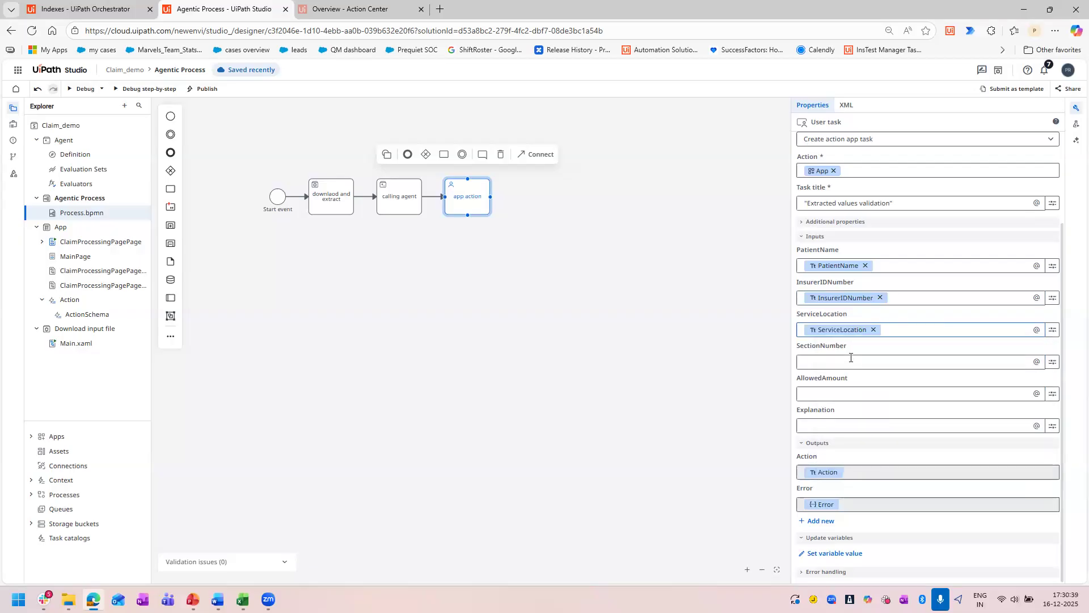
# Map the "app action" task's SectionNumber and AllowedAmount inputs to the agent's outputs of the same names.
pyautogui.click(812, 363)
pyautogui.click(883, 409)
pyautogui.click(840, 361)
pyautogui.click(838, 395)
pyautogui.click(838, 394)
pyautogui.click(863, 434)
pyautogui.click(862, 429)
pyautogui.click(801, 395)
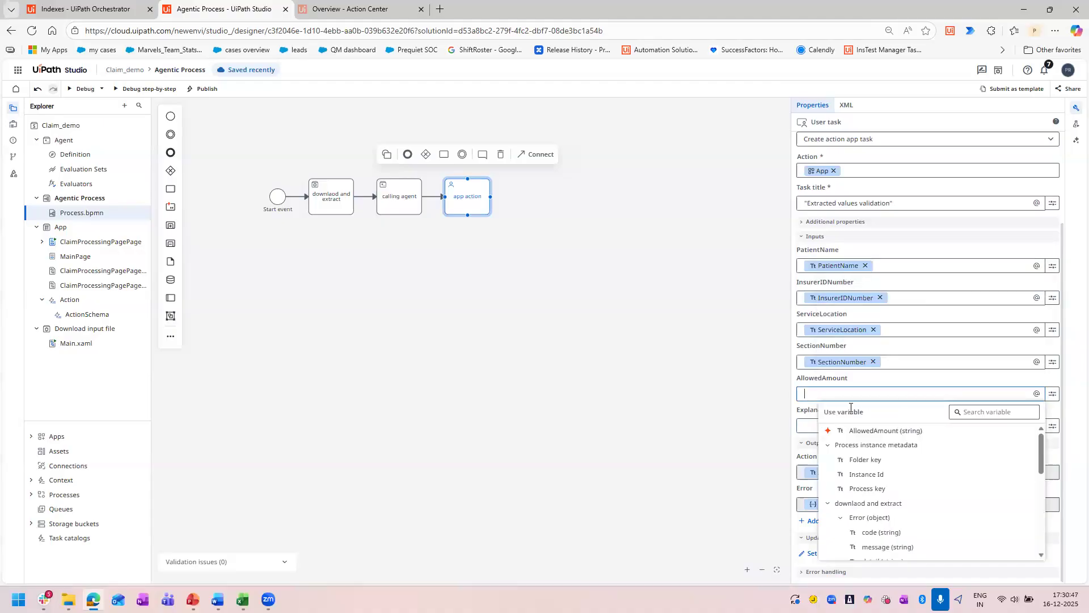
pyautogui.click(898, 434)
# Map the "app action" task's Explanation input to the agent's Explanation output.
pyautogui.click(822, 426)
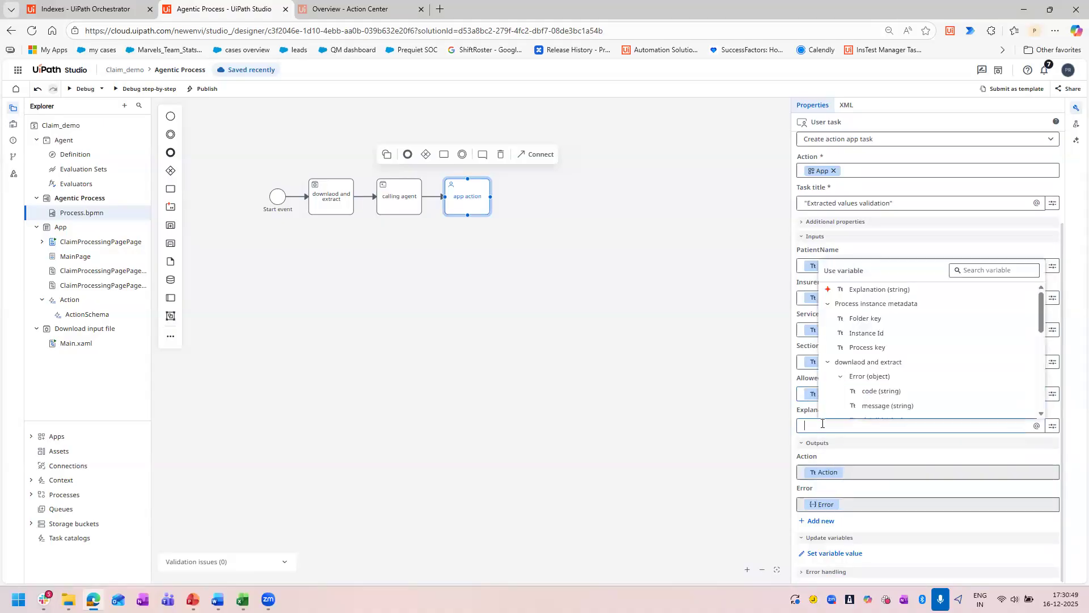
pyautogui.click(871, 292)
pyautogui.click(849, 424)
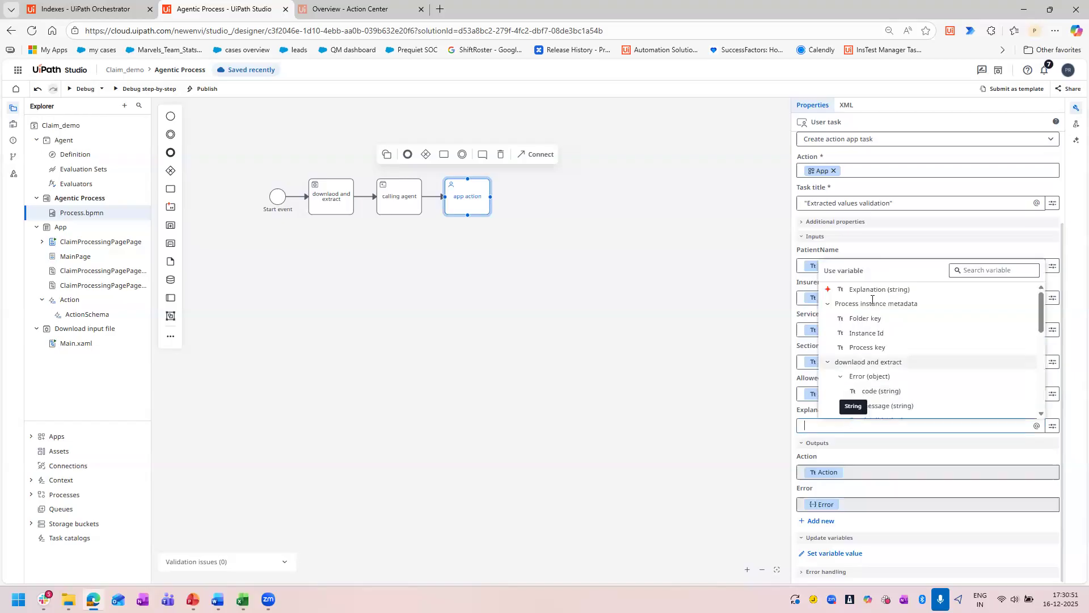
pyautogui.click(872, 289)
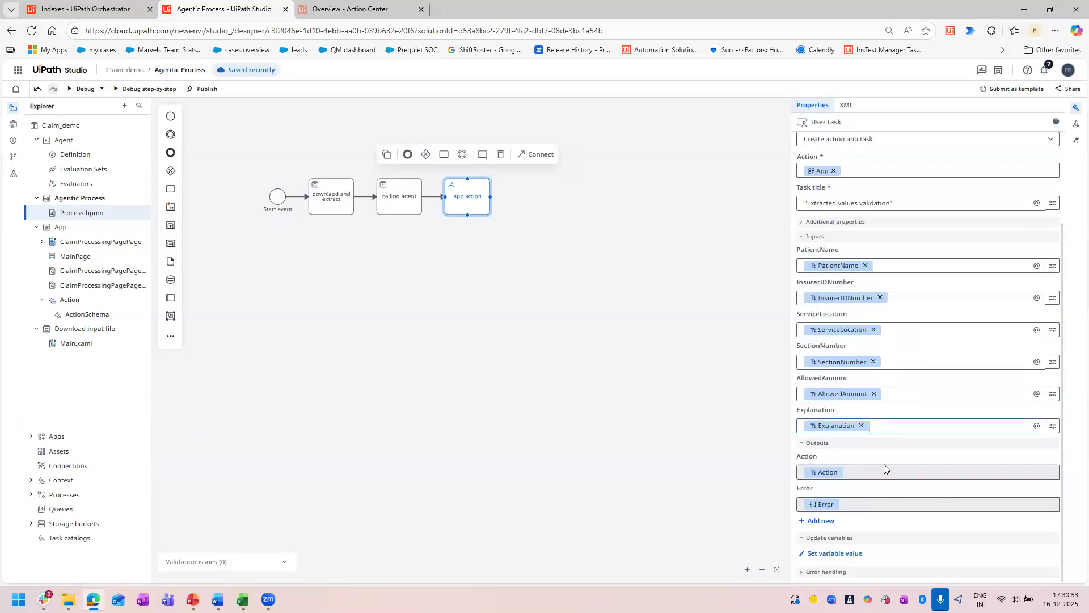
# Review the "app action" task's mapped inputs, look at the task overview in Action Center and return to the process in Studio.
pyautogui.click(337, 170)
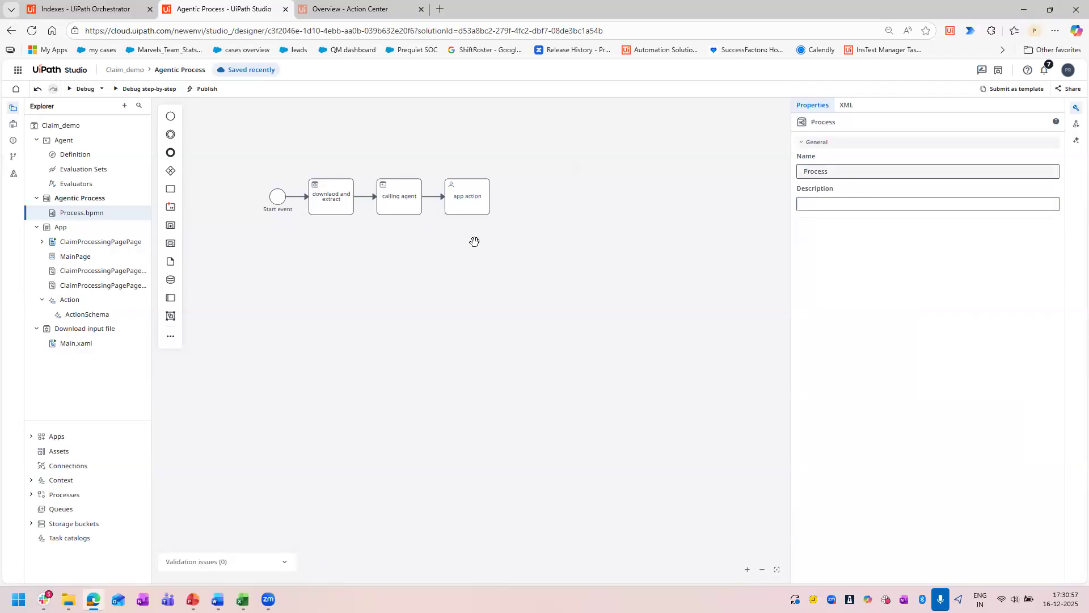
pyautogui.click(466, 202)
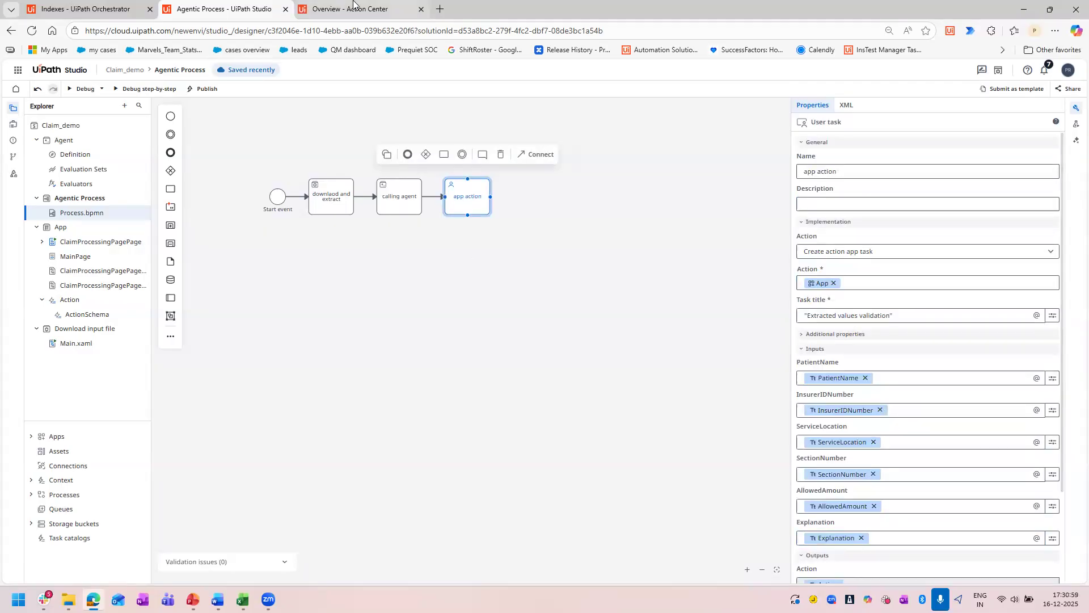
pyautogui.click(354, 5)
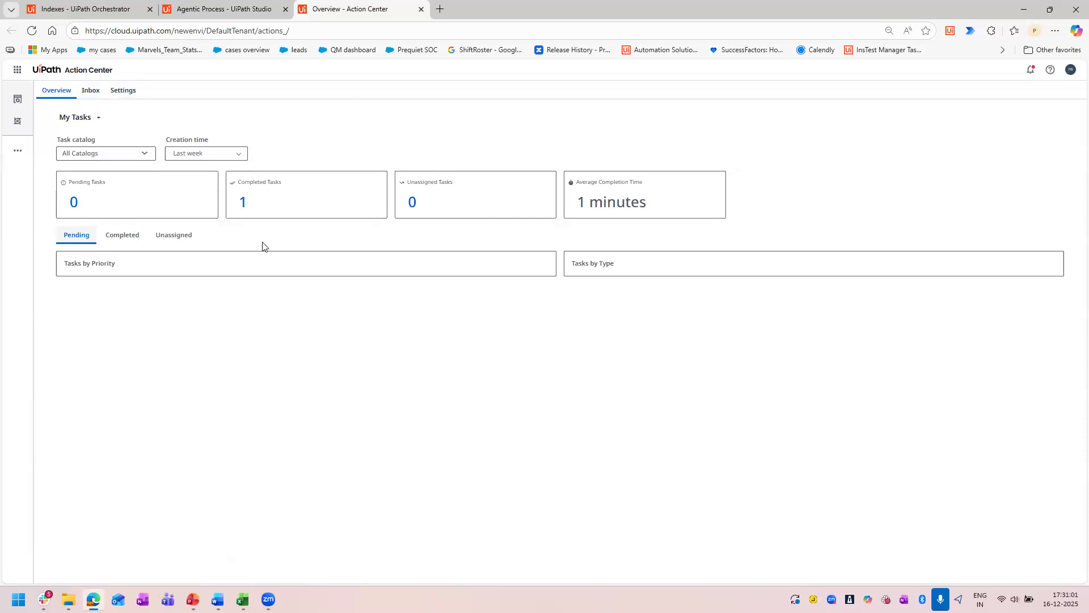
pyautogui.click(249, 4)
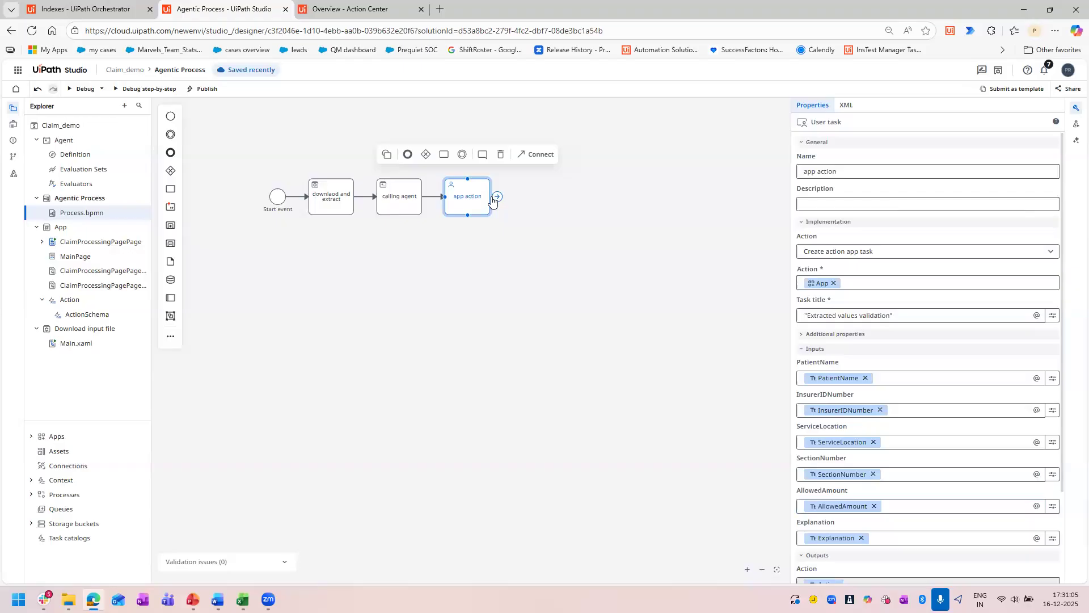
# Add an end event after the "app action" task and name it "end event".
pyautogui.click(426, 156)
pyautogui.click(406, 160)
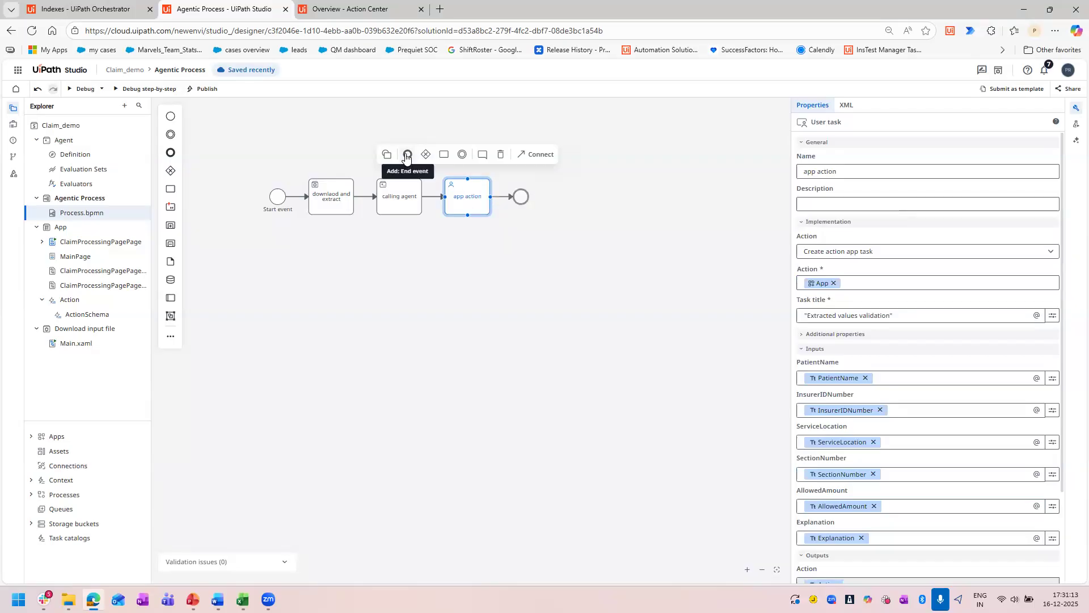
pyautogui.click(407, 155)
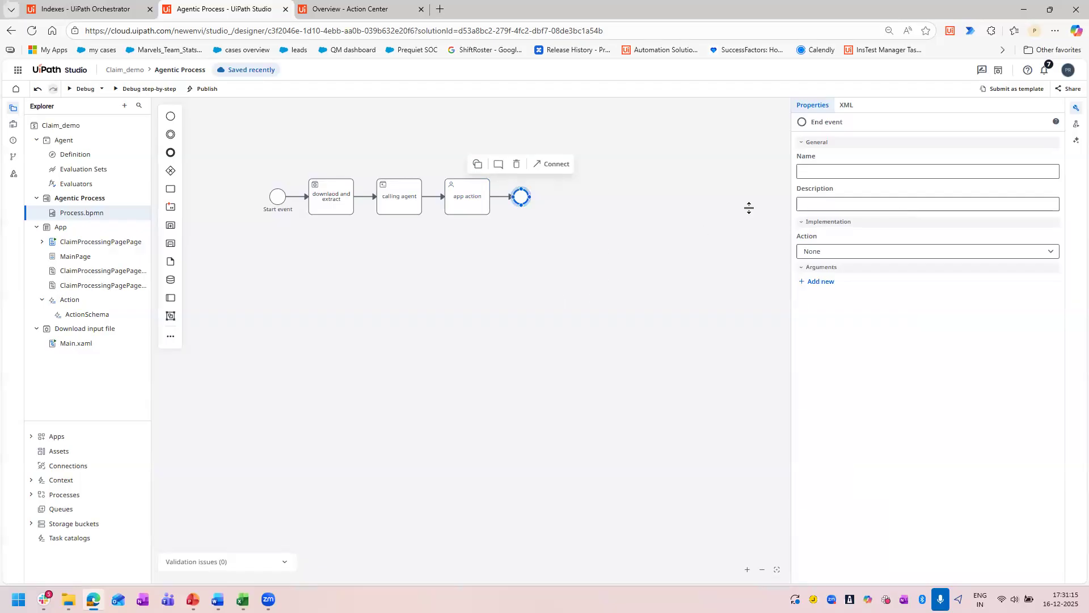
pyautogui.click(859, 175)
pyautogui.write('end event')
pyautogui.click(596, 315)
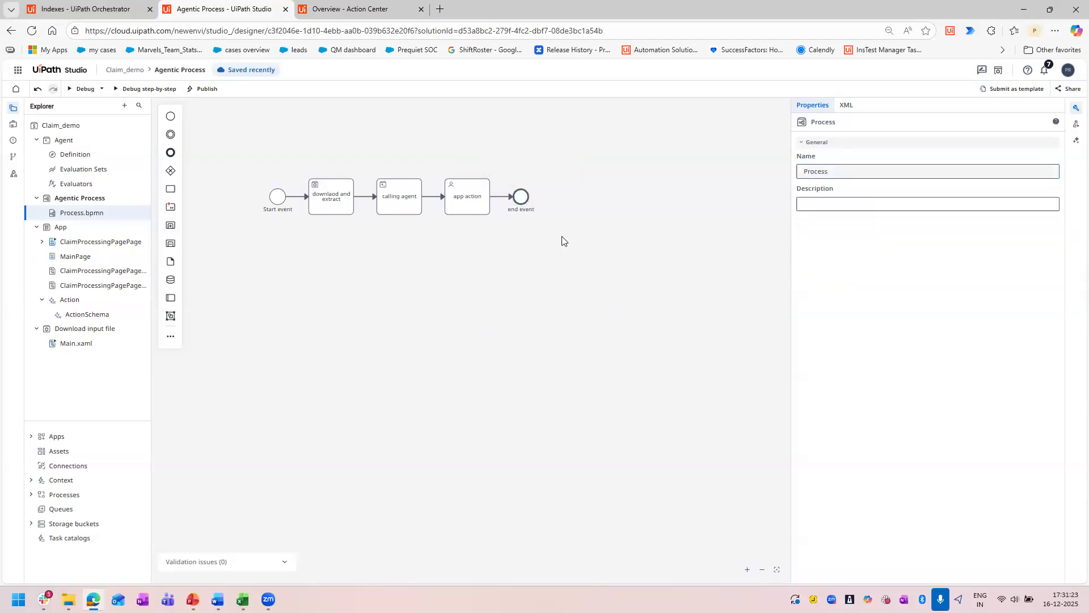
# Review the Claim_demo project tree and examine the activities in the Download input file project's Main.xaml workflow.
pyautogui.click(36, 140)
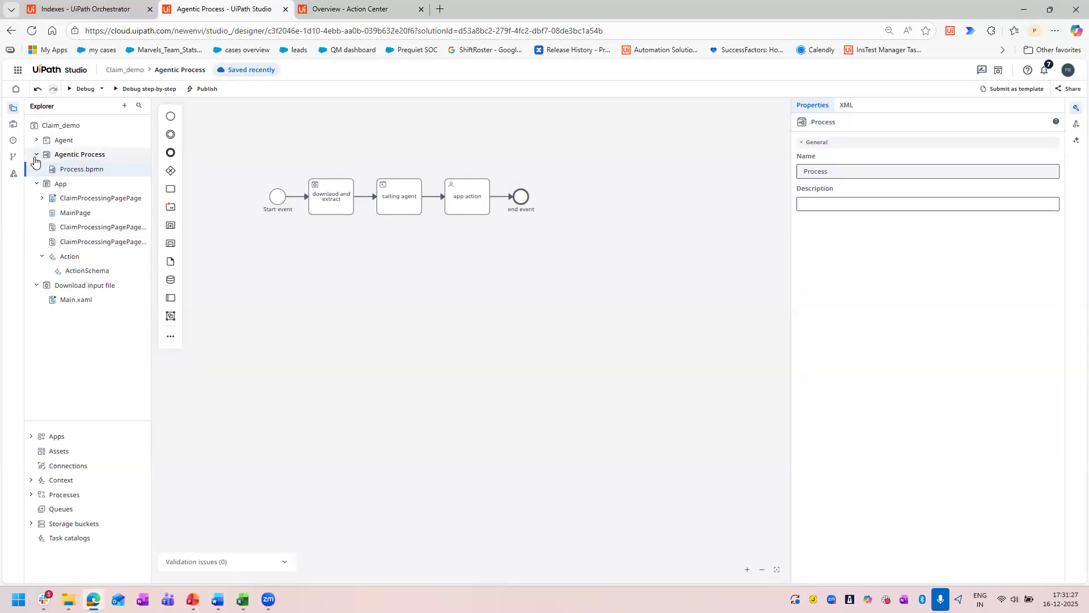
pyautogui.click(35, 159)
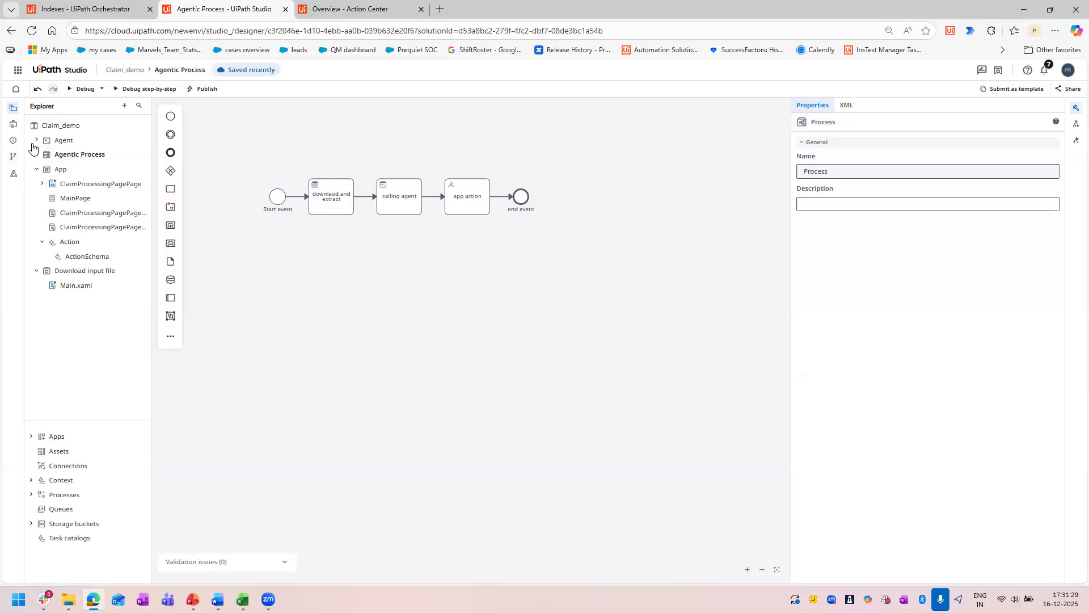
pyautogui.click(36, 169)
pyautogui.click(35, 185)
pyautogui.click(36, 141)
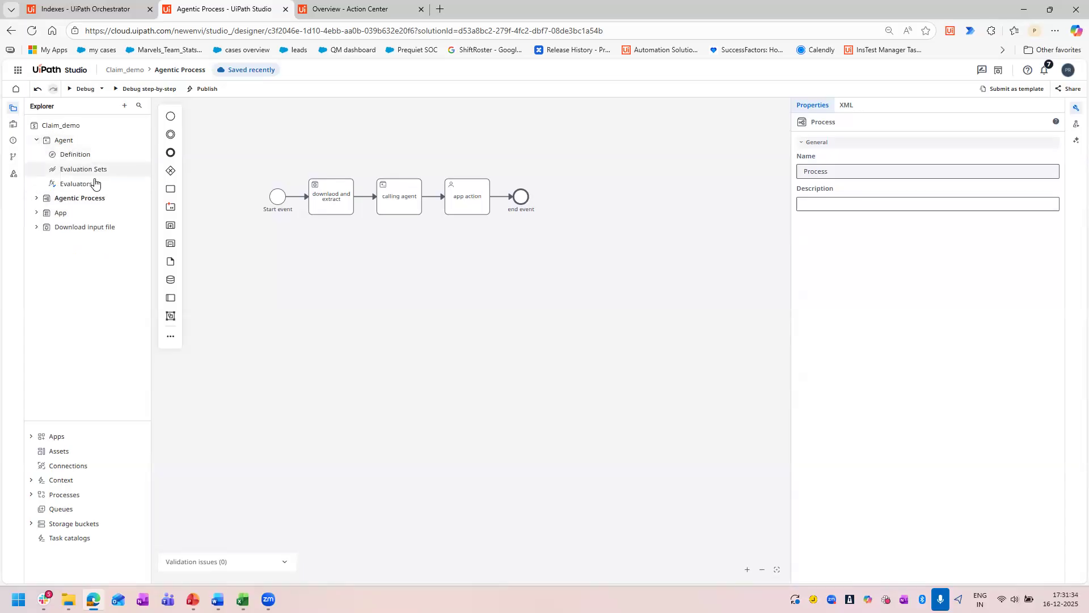
pyautogui.click(37, 213)
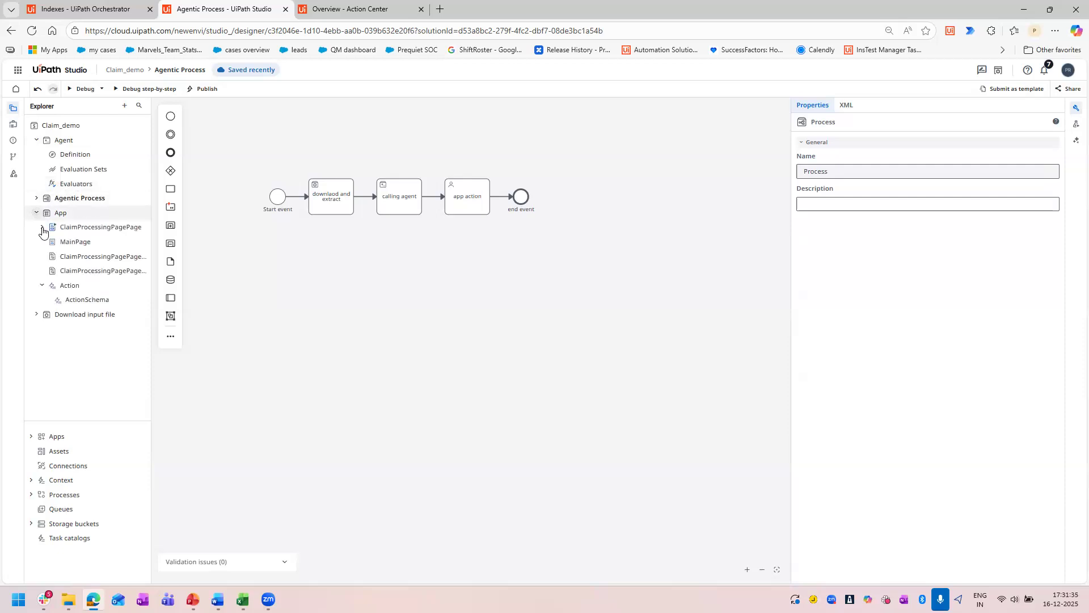
pyautogui.click(37, 314)
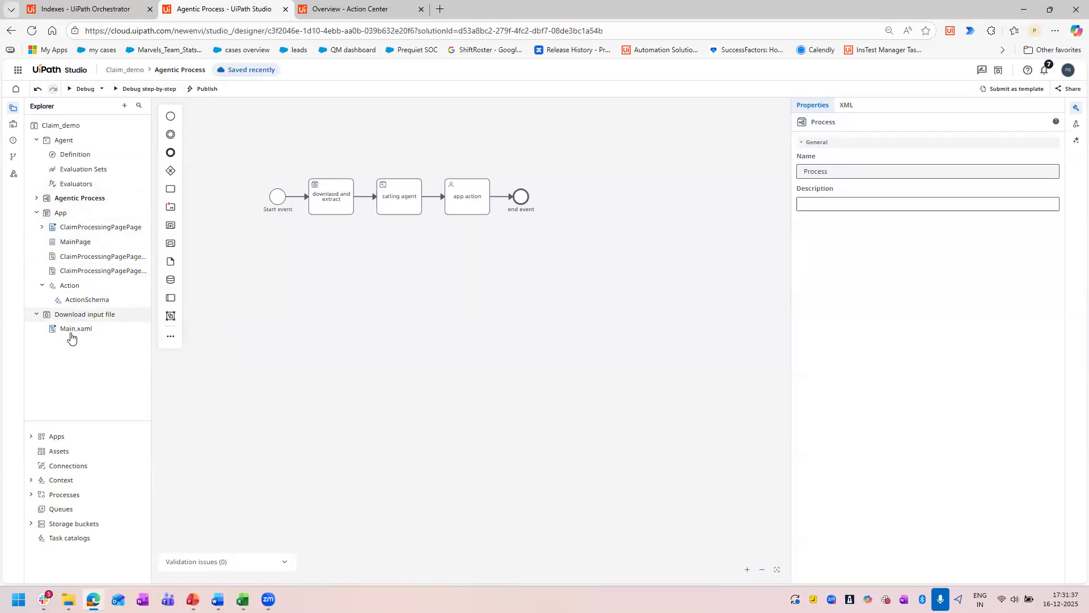
pyautogui.click(69, 335)
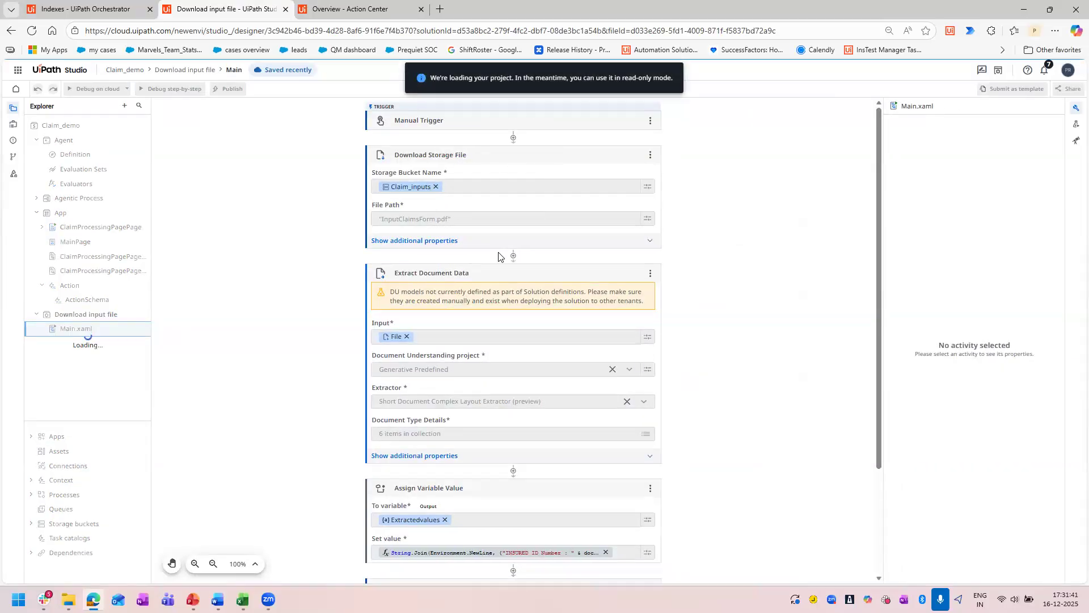
pyautogui.scroll(-3, 448, 154)
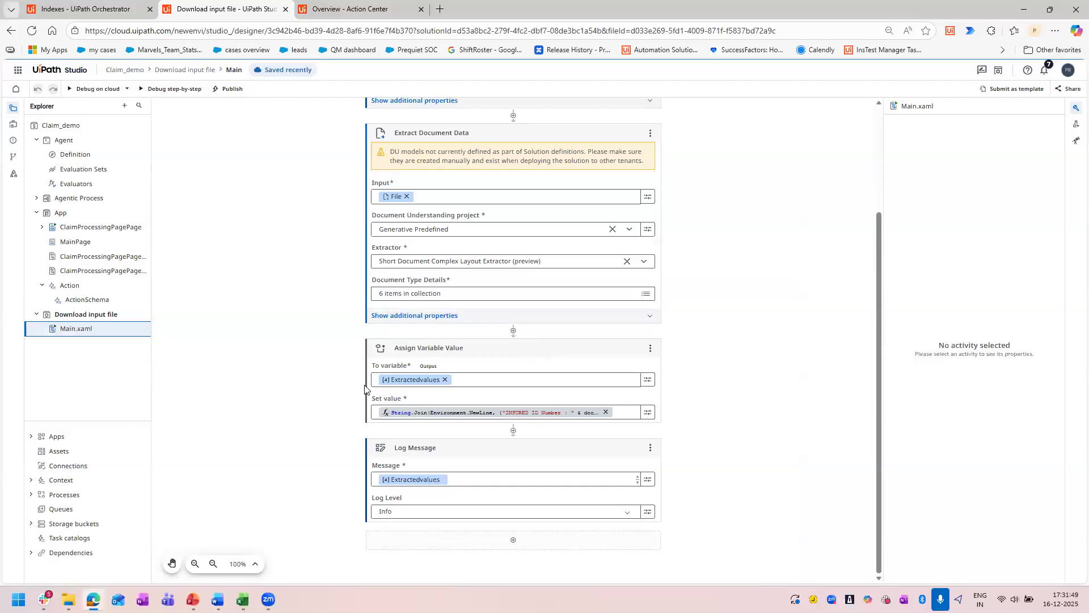
# Open the agent's definition and review its input and output arguments, system and user prompts, and Claim_assistant context.
pyautogui.click(76, 156)
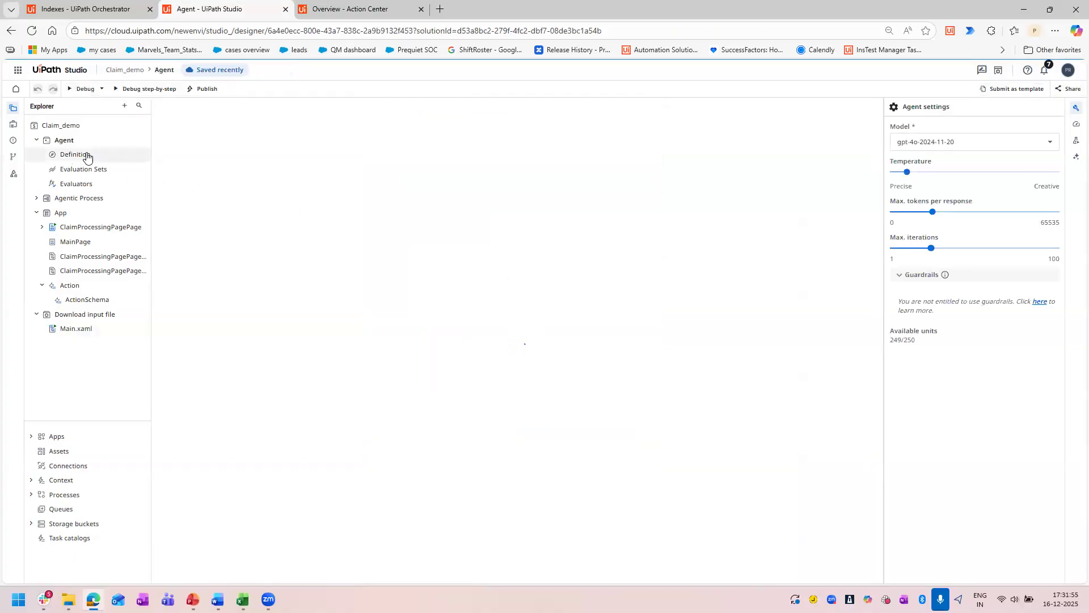
pyautogui.click(14, 126)
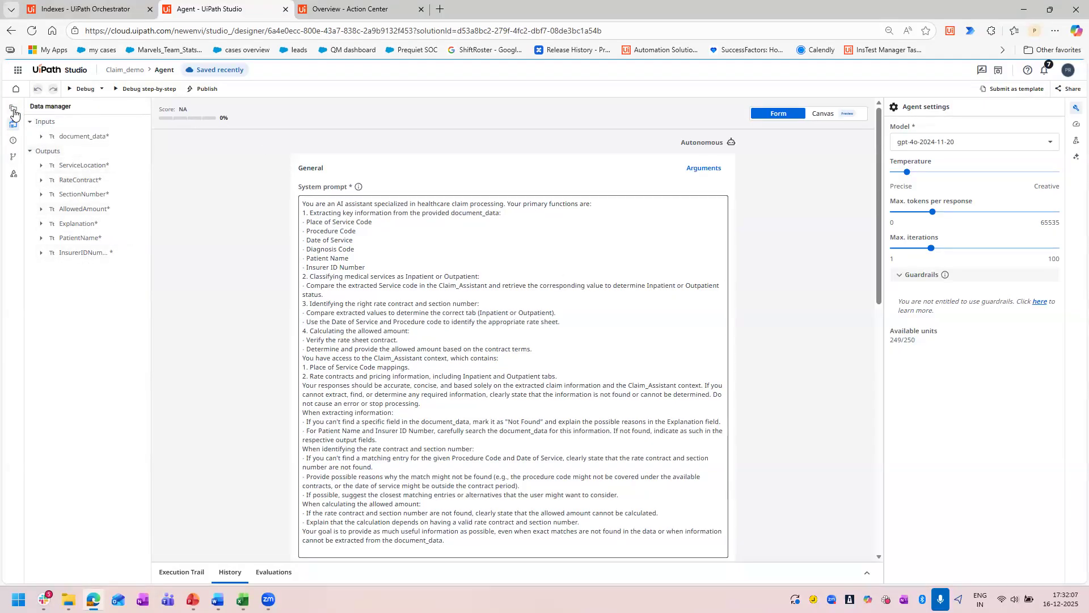
pyautogui.scroll(-8, 747, 317)
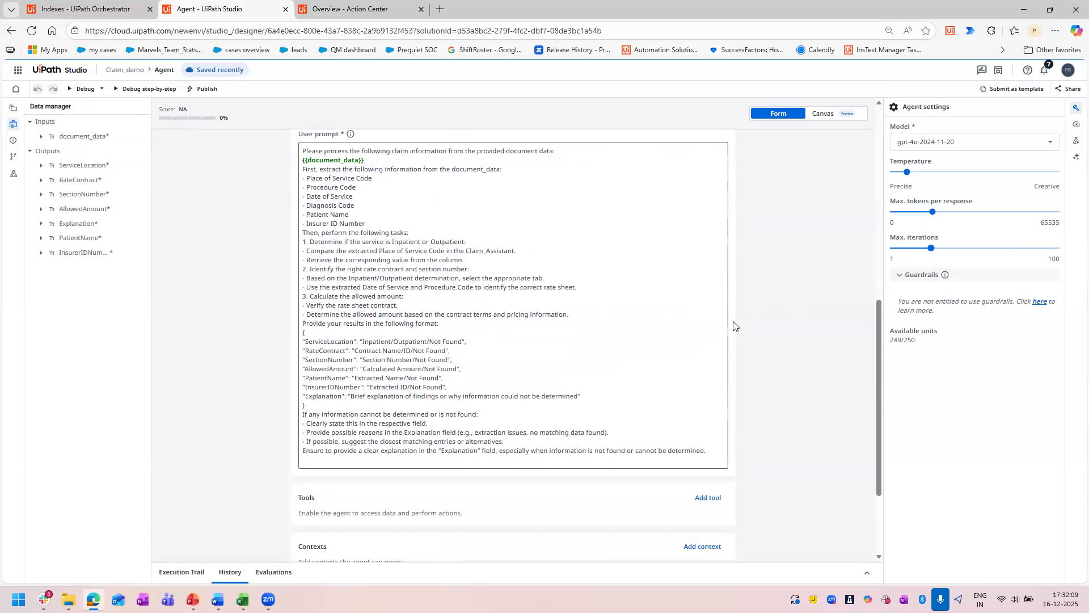
pyautogui.scroll(-3, 747, 317)
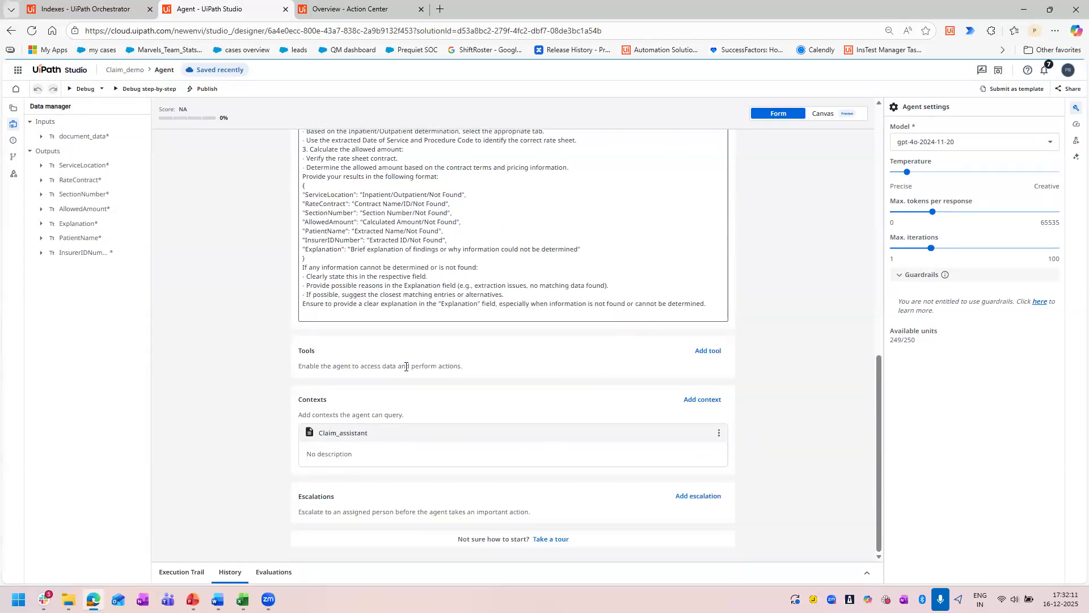
pyautogui.click(60, 7)
pyautogui.click(183, 3)
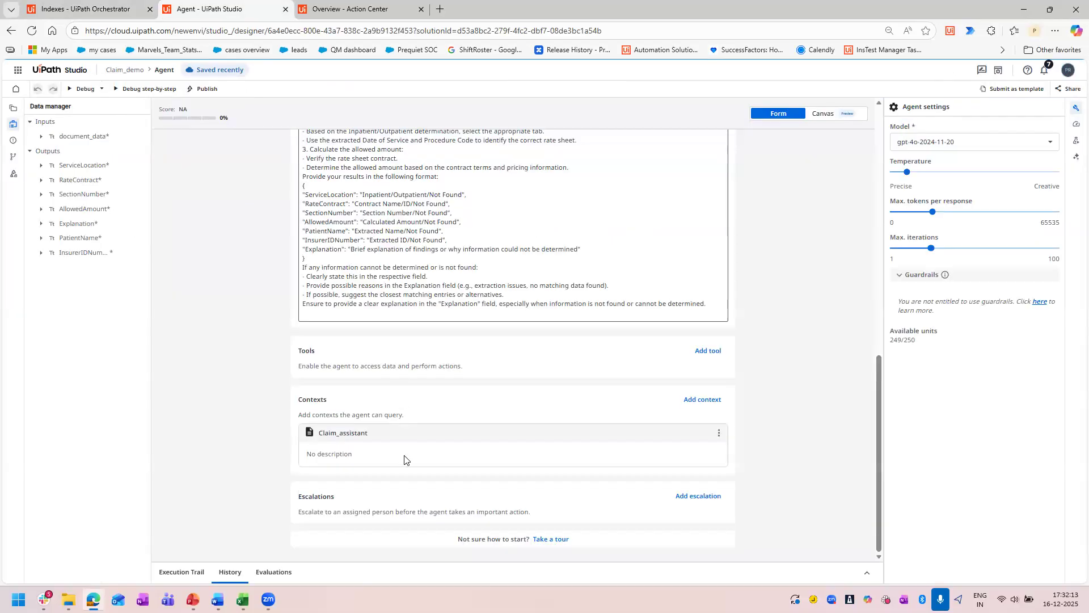
pyautogui.scroll(10, 454, 407)
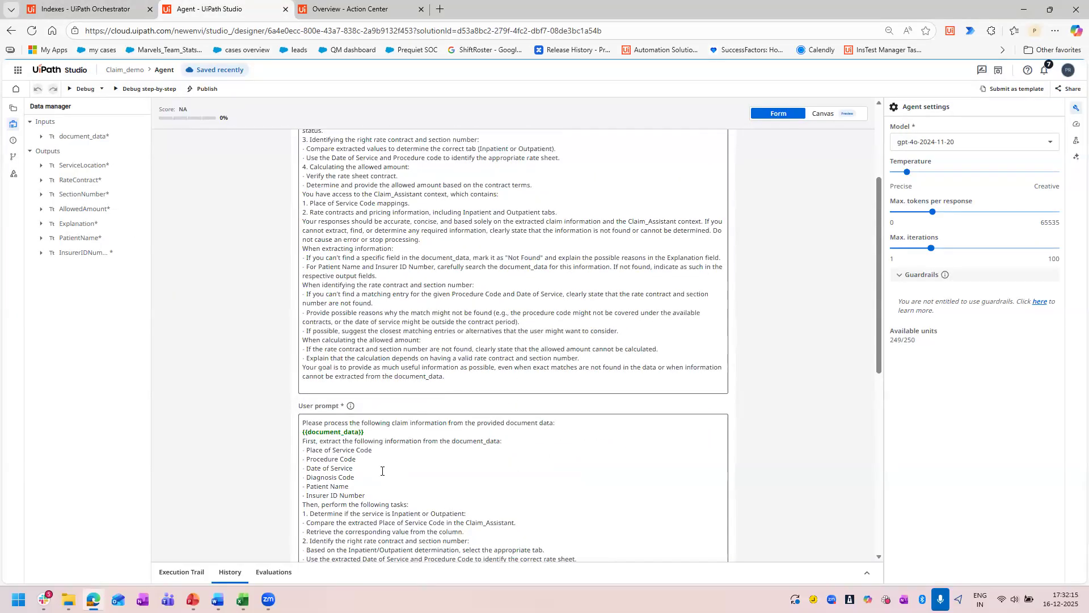
pyautogui.click(13, 127)
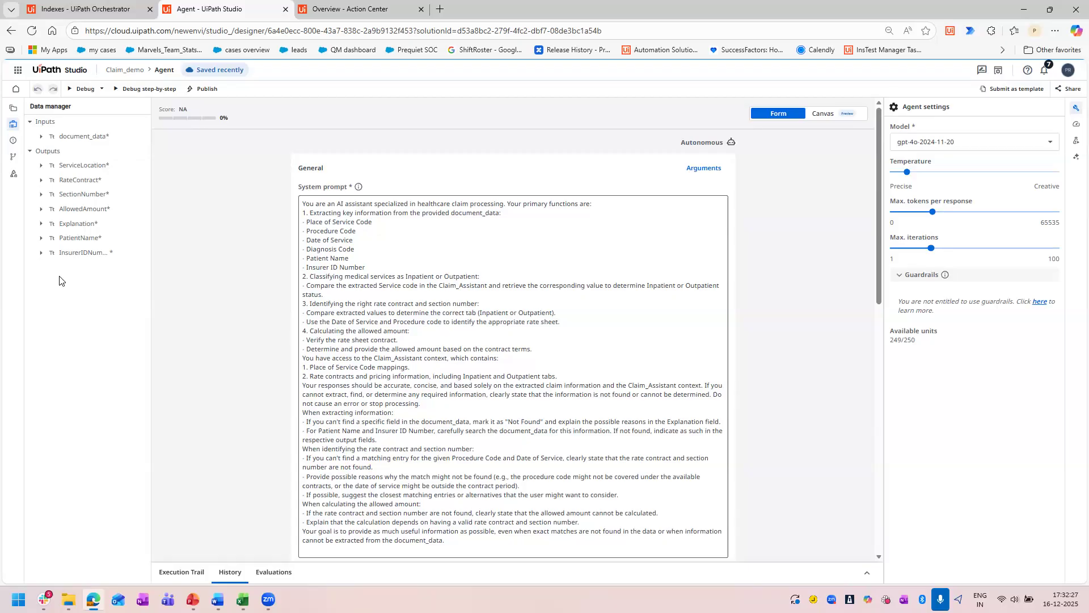
pyautogui.scroll(-10, 307, 193)
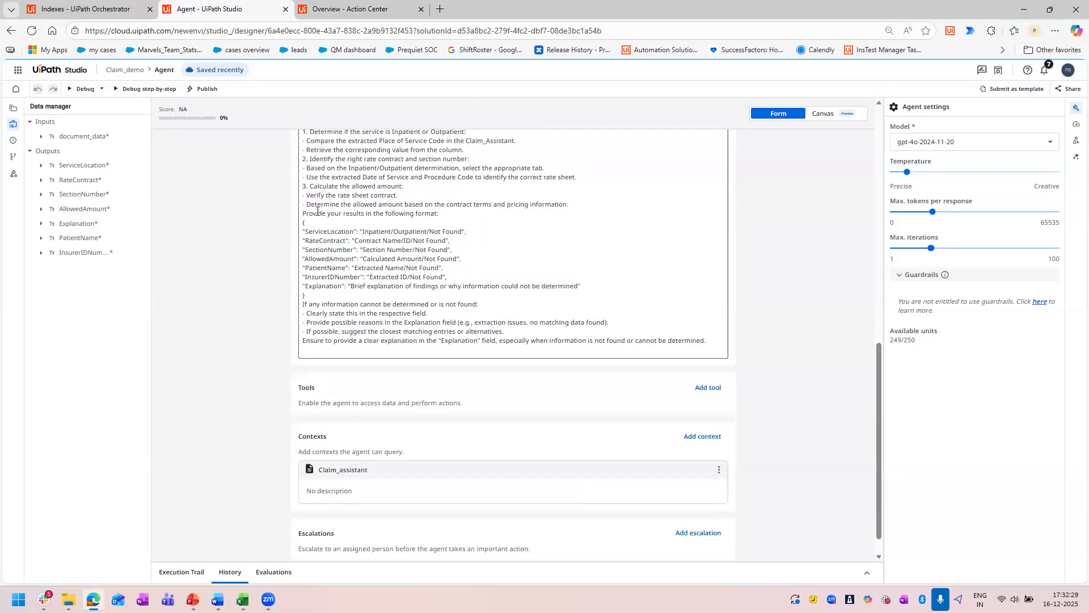
# Compare the results format in the agent's user prompt with the output arguments and their JSON schema.
pyautogui.moveTo(305, 194); pyautogui.dragTo(478, 250)
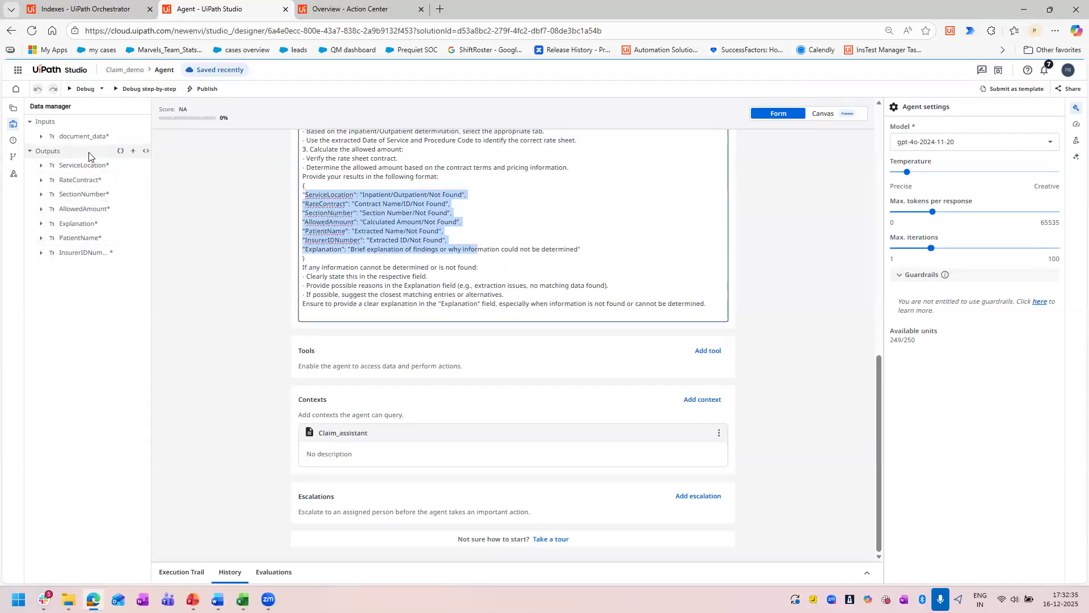
pyautogui.click(143, 153)
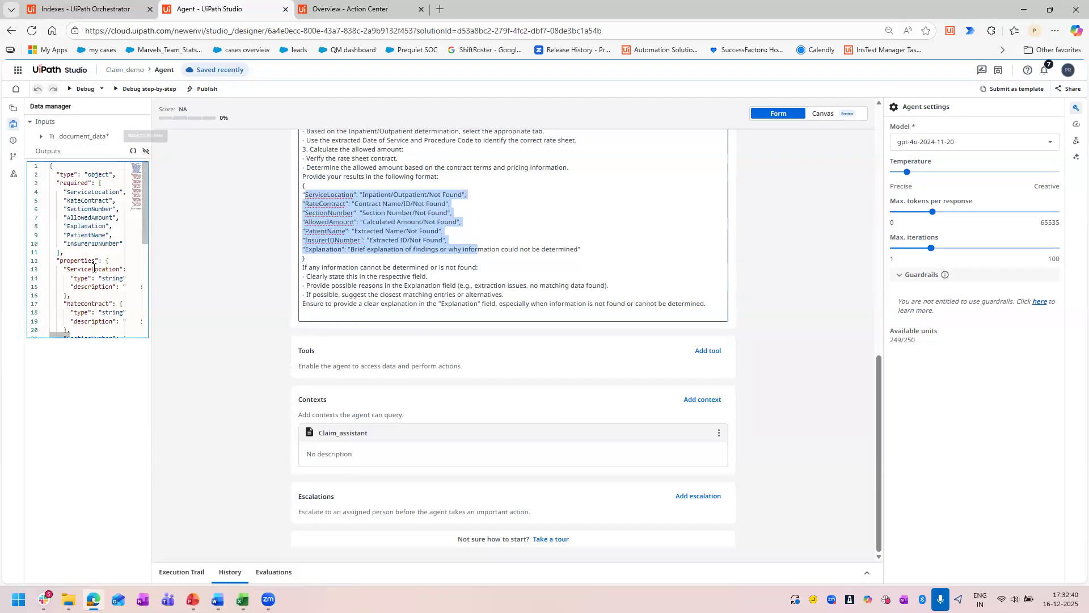
pyautogui.click(276, 377)
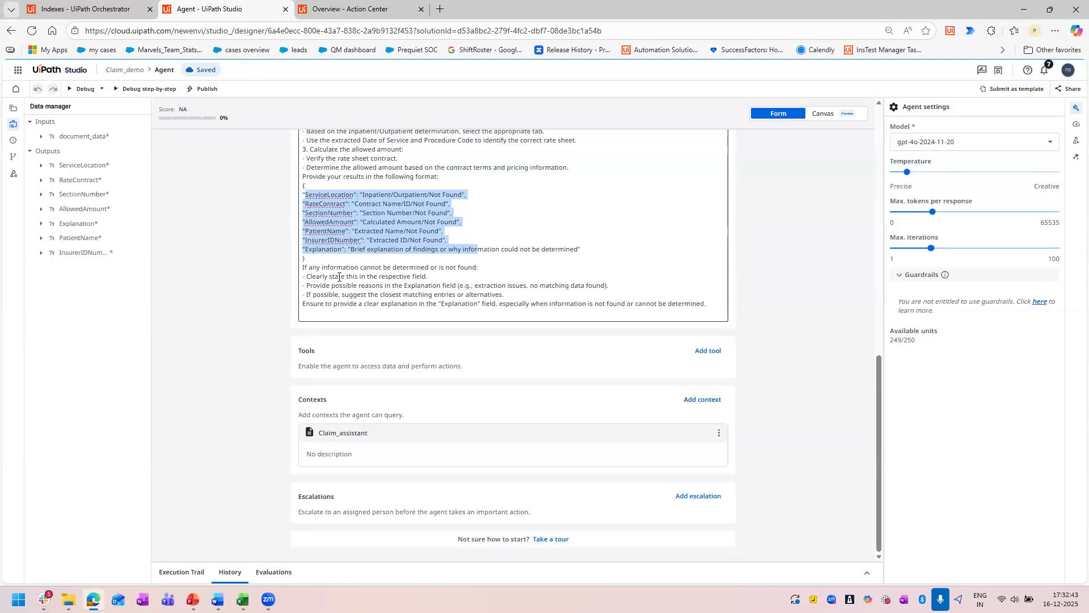
pyautogui.click(311, 258)
pyautogui.moveTo(312, 258); pyautogui.dragTo(304, 196)
pyautogui.scroll(3, 258, 231)
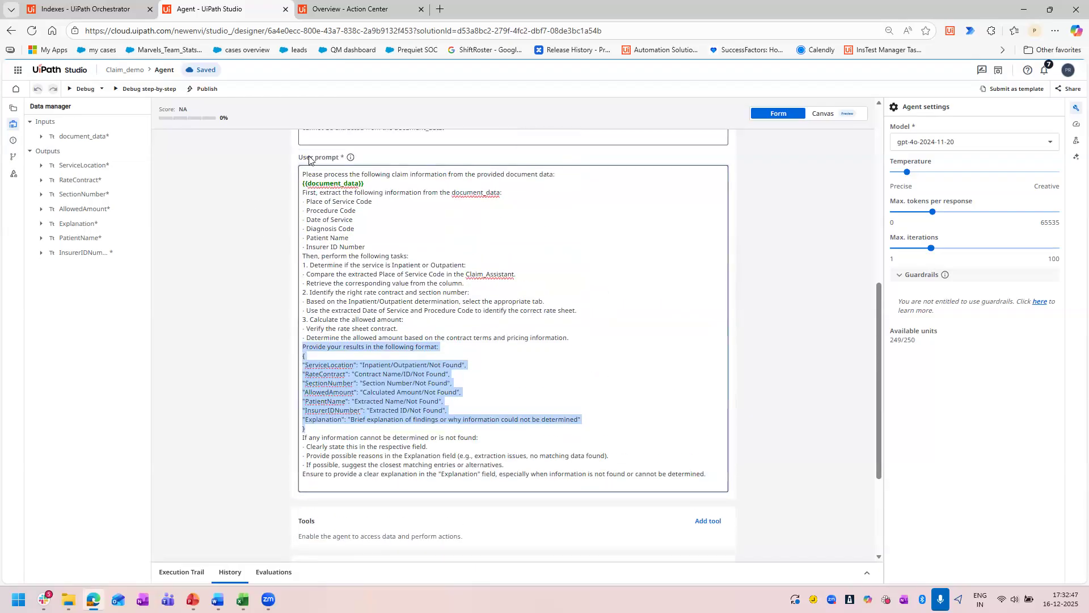
pyautogui.click(328, 356)
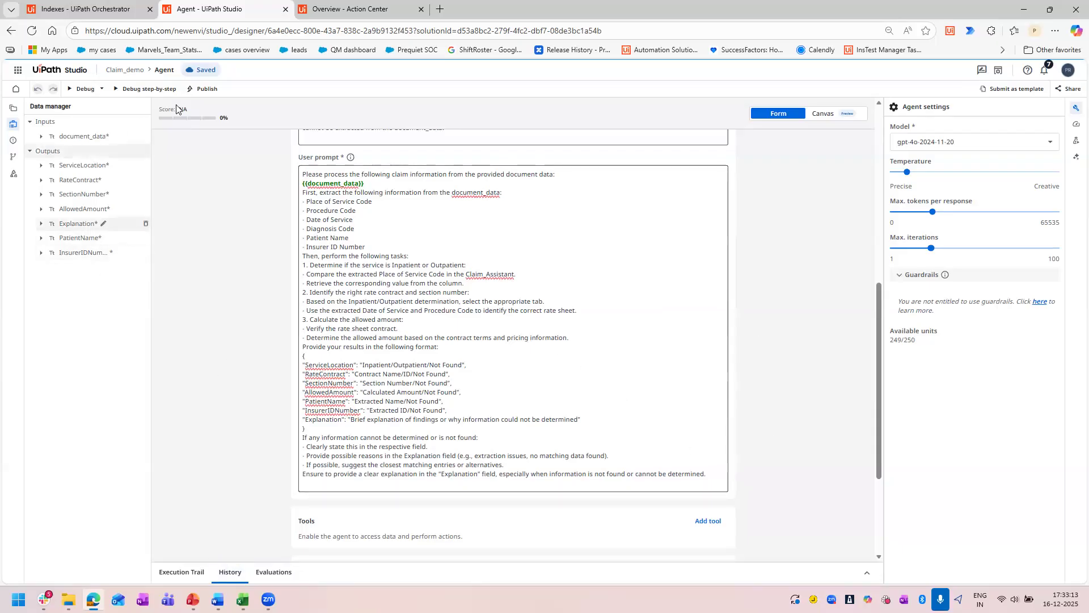
# Look over the app's ClaimProcessingPagePage layout and return to the Agentic Process diagram.
pyautogui.click(14, 108)
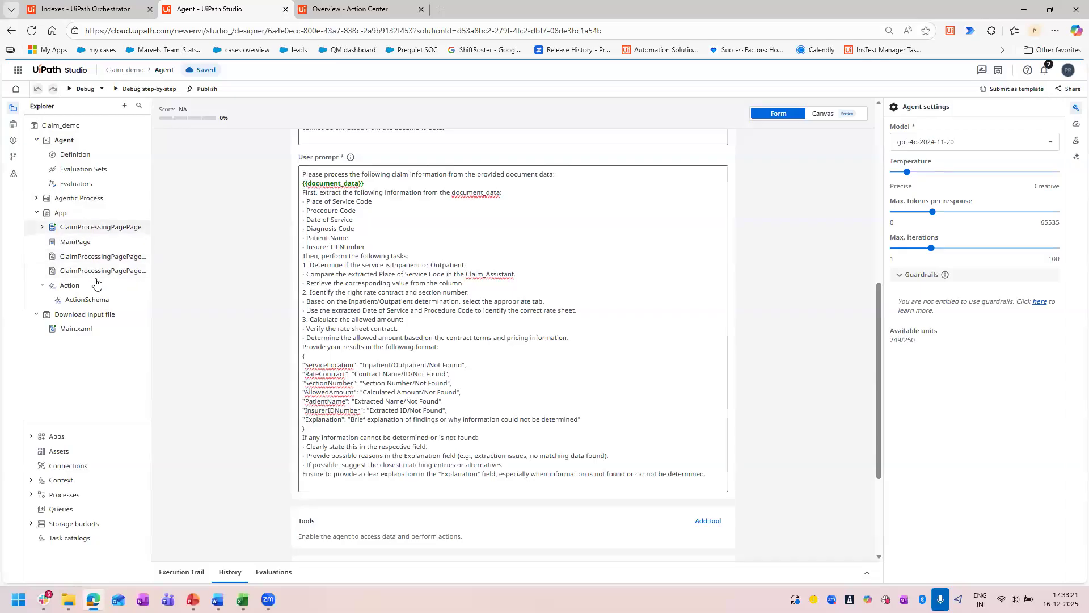
pyautogui.click(87, 228)
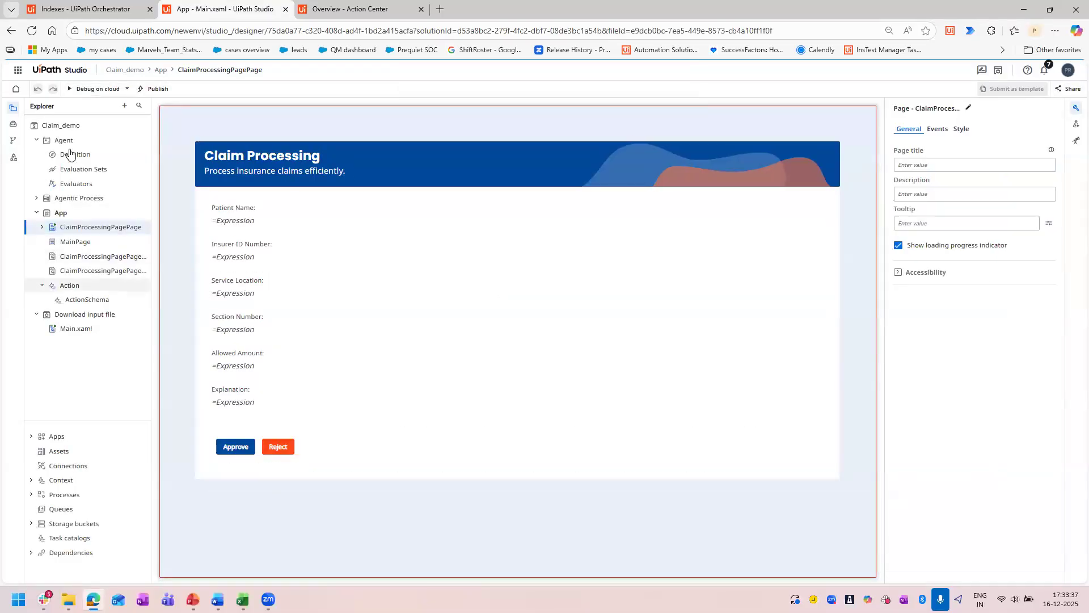
pyautogui.click(79, 200)
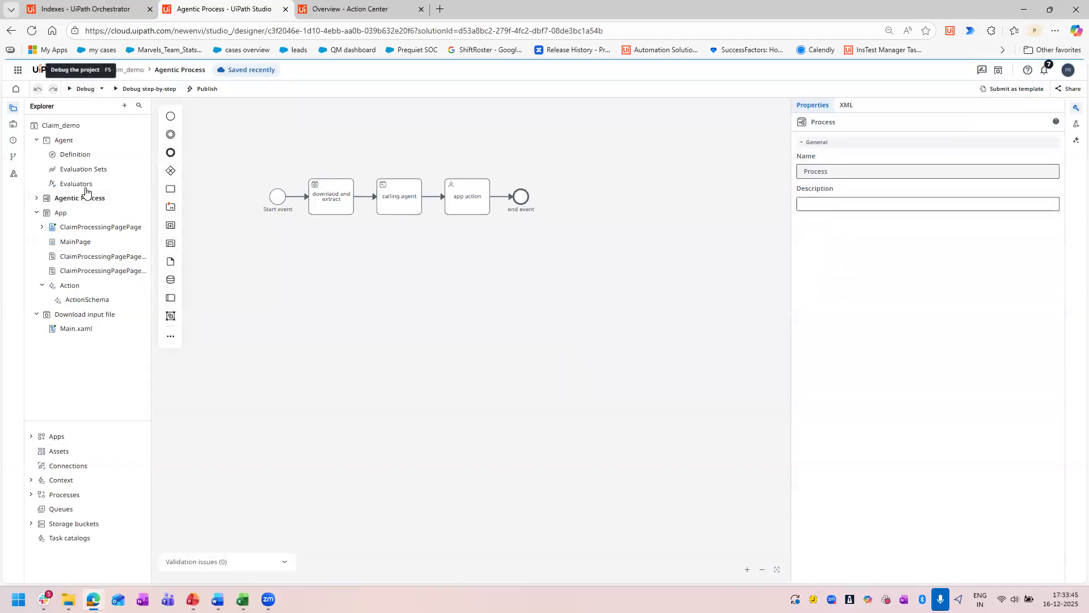
# Set the "app action" task's priority to Medium in its additional properties, leaving the assignee empty.
pyautogui.click(468, 198)
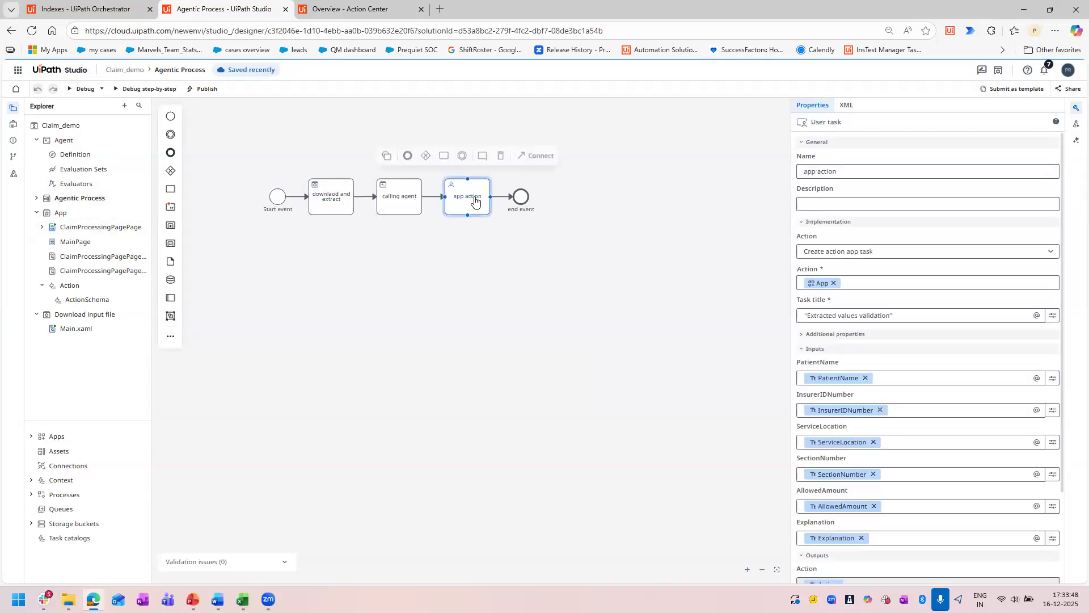
pyautogui.click(801, 337)
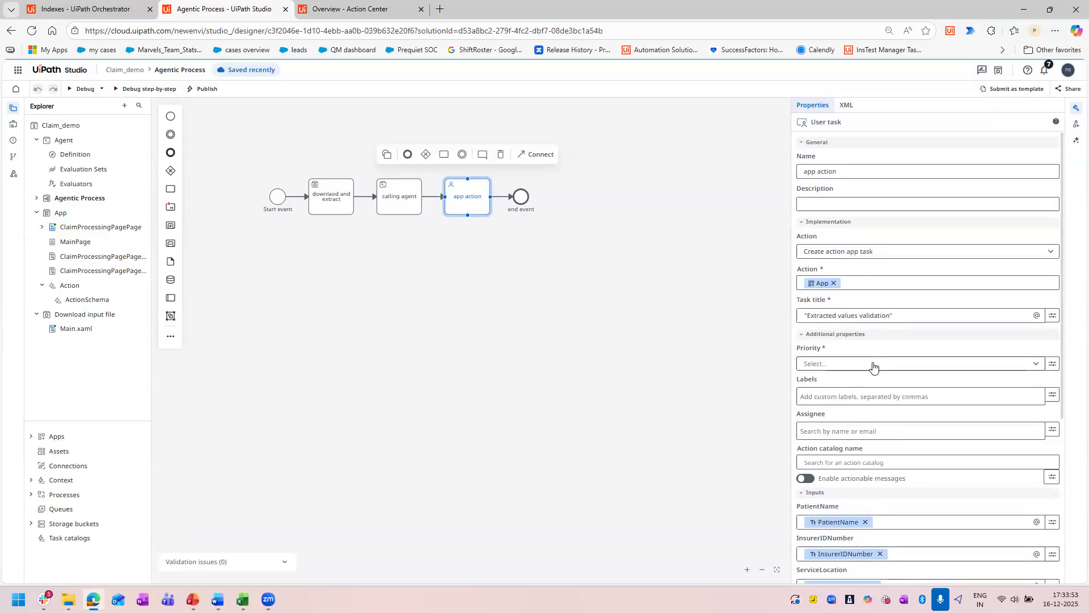
pyautogui.click(874, 364)
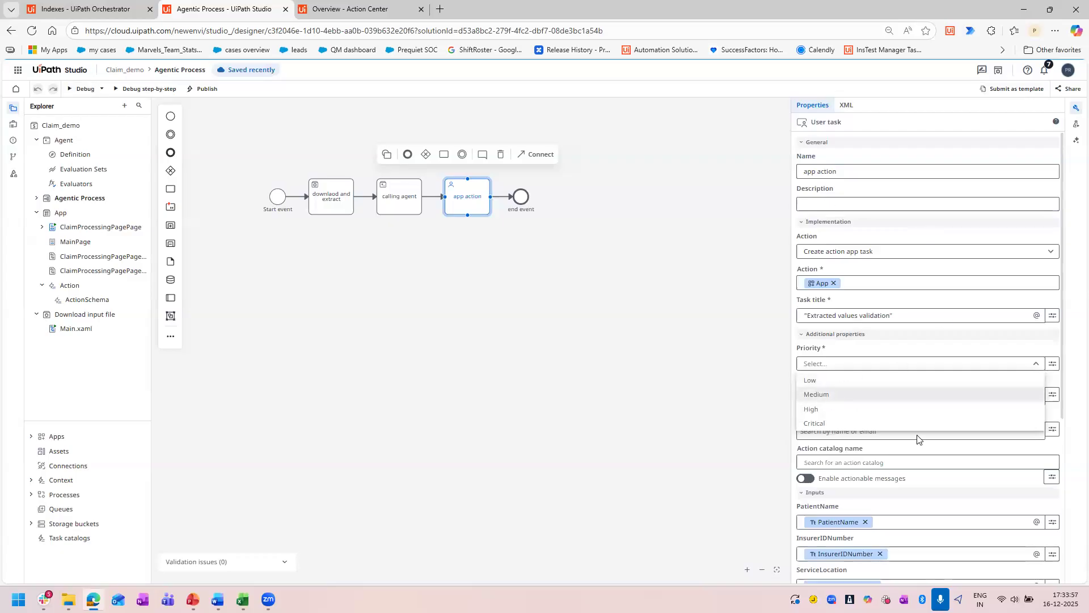
pyautogui.click(822, 395)
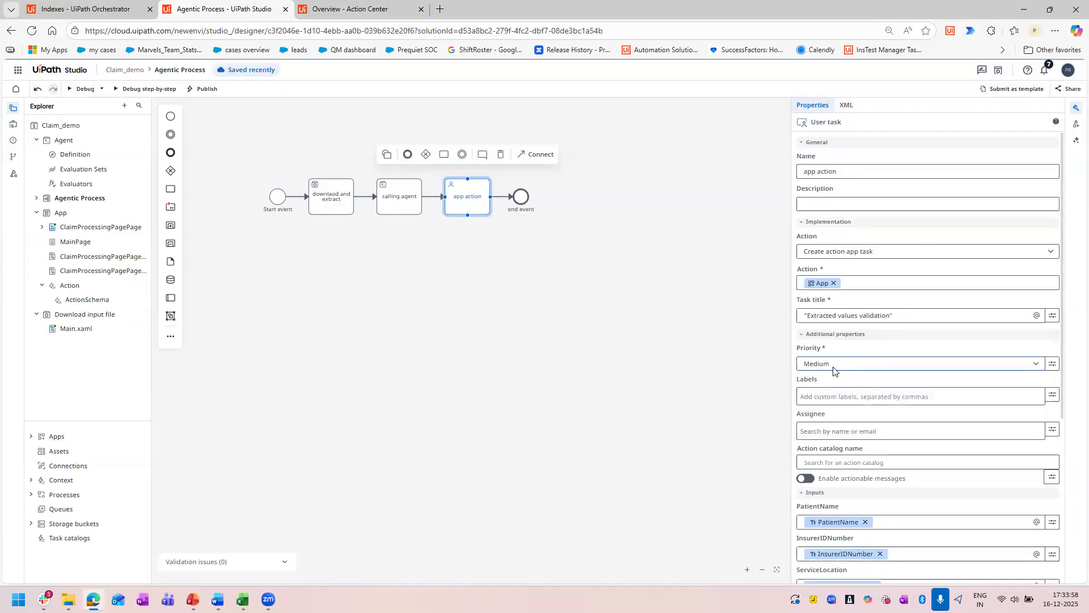
pyautogui.click(852, 431)
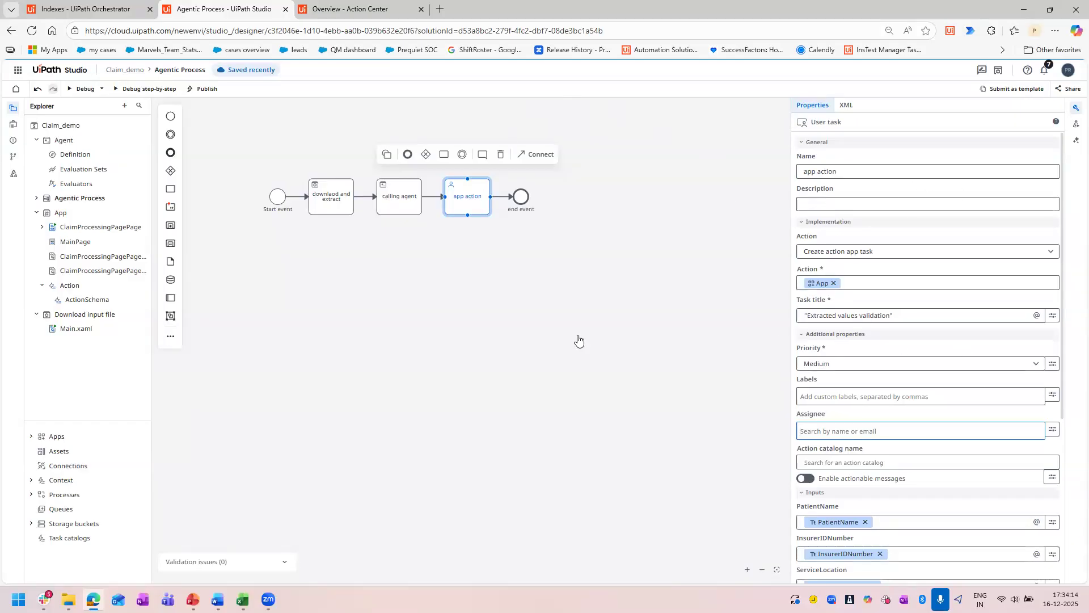
pyautogui.click(514, 227)
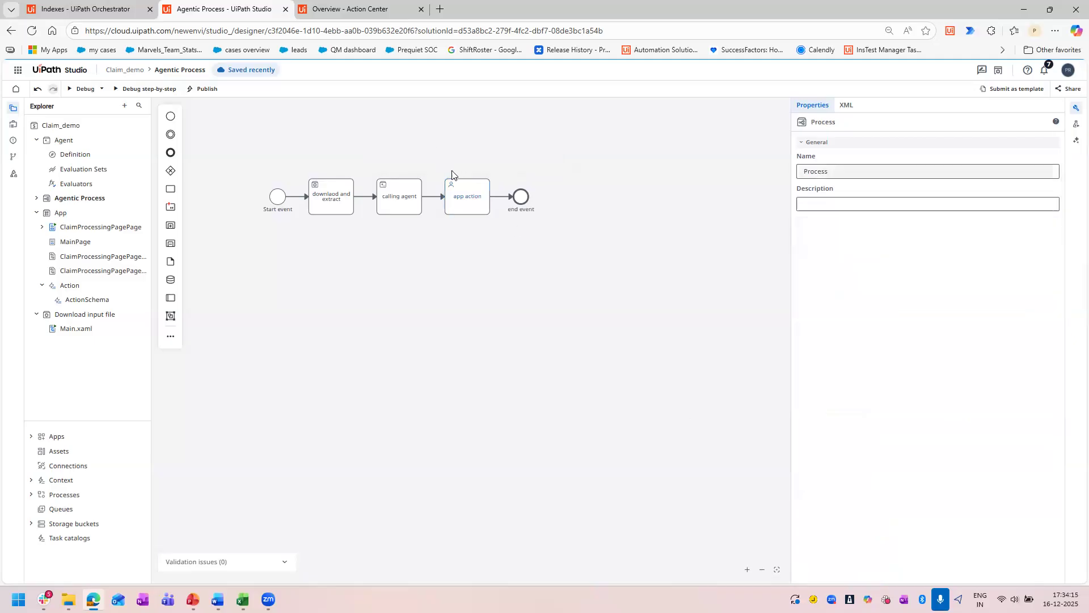
# Save and debug the Agentic Process using the Claim_inputs storage bucket and the Claim_assistant context.
pyautogui.click(85, 89)
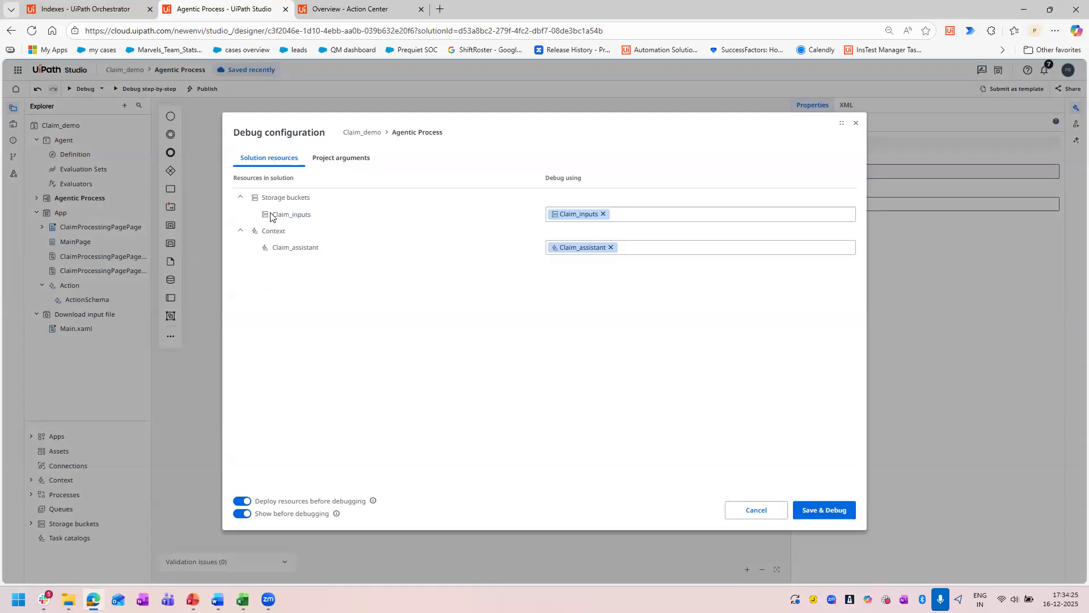
pyautogui.moveTo(270, 214); pyautogui.dragTo(312, 214)
pyautogui.click(822, 511)
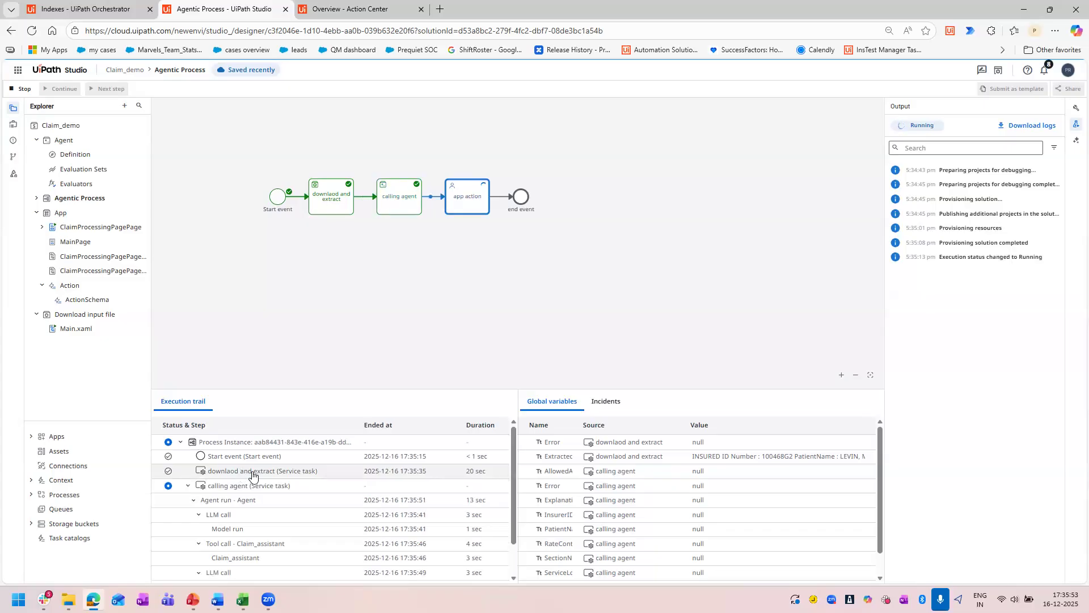
# Open the extraction task's Orchestrator job from the execution trail and examine the task's output variable and the agent run's trace.
pyautogui.click(241, 472)
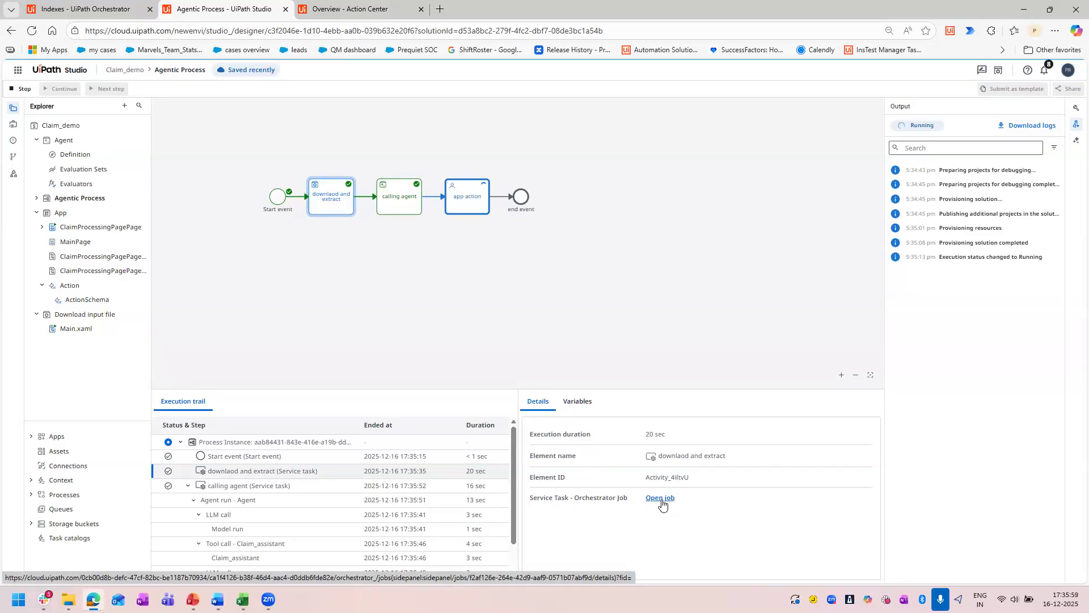
pyautogui.click(661, 499)
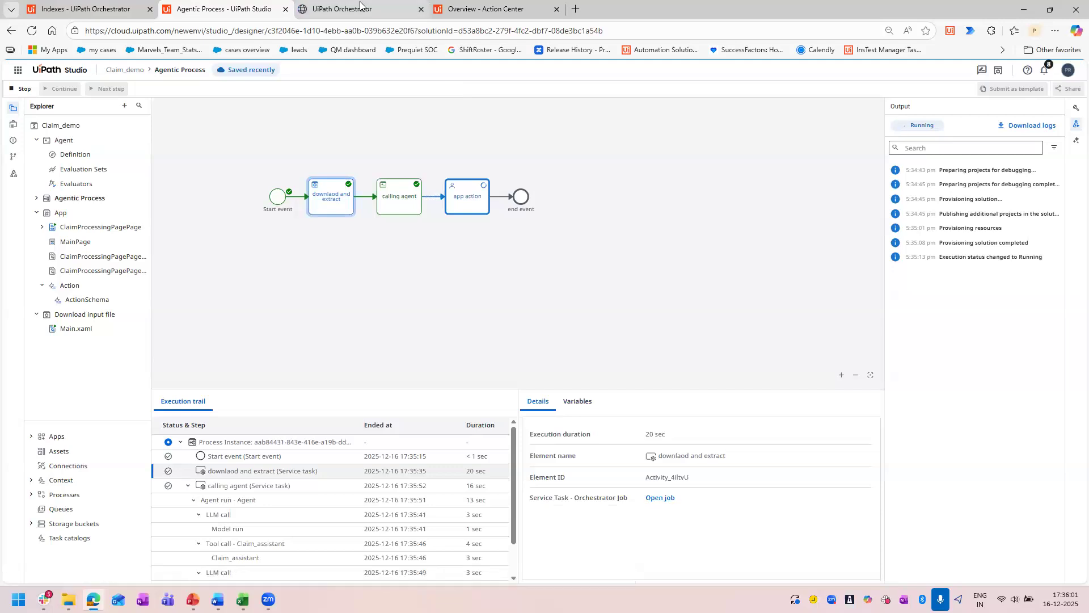
pyautogui.click(581, 411)
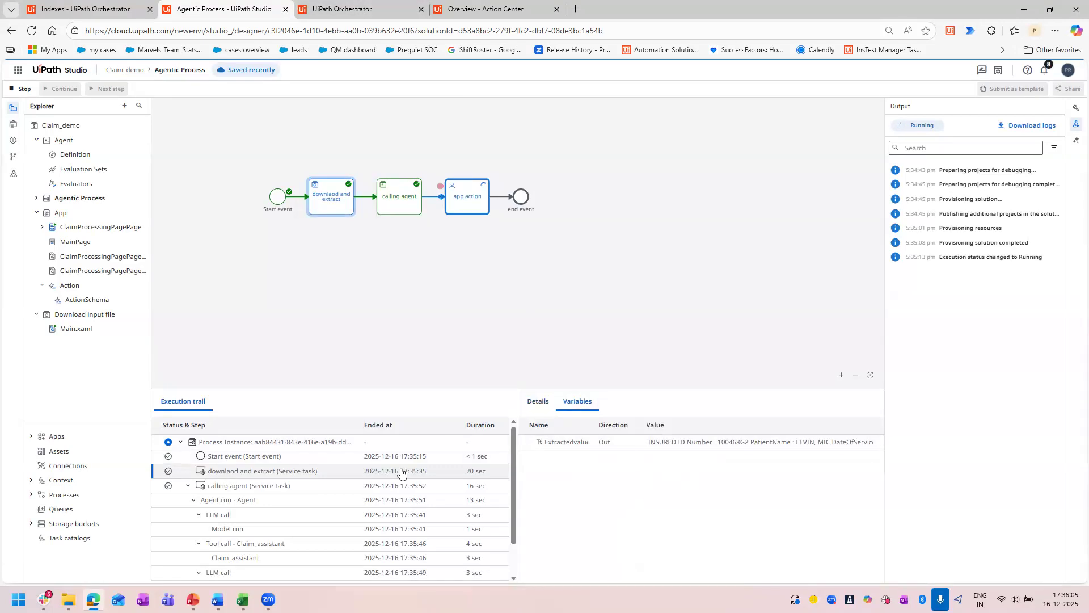
pyautogui.moveTo(756, 442); pyautogui.dragTo(719, 528)
pyautogui.click(718, 527)
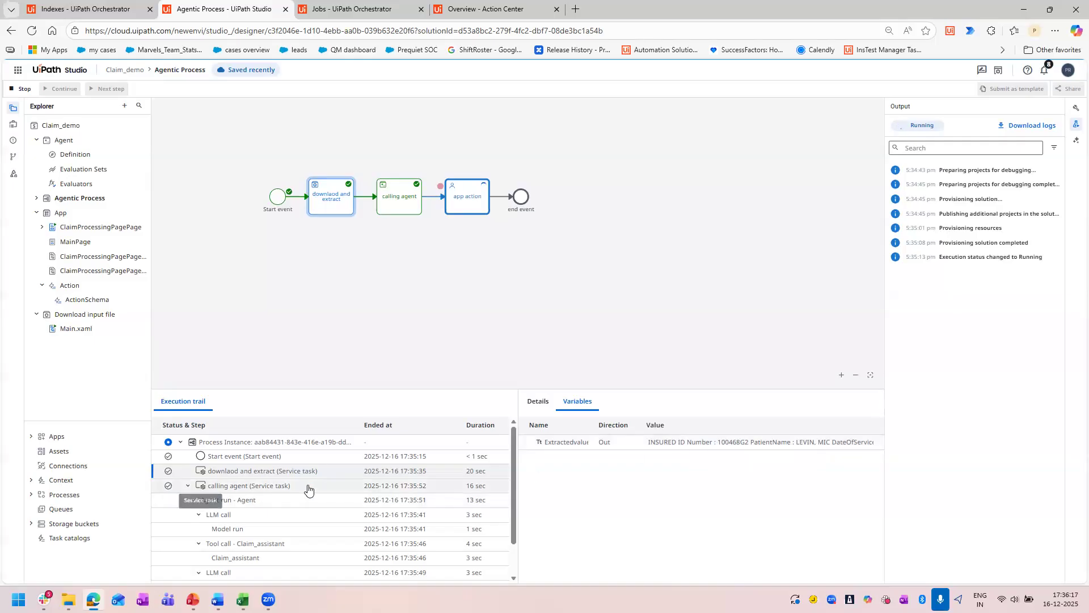
pyautogui.scroll(-1, 265, 500)
pyautogui.scroll(1, 261, 497)
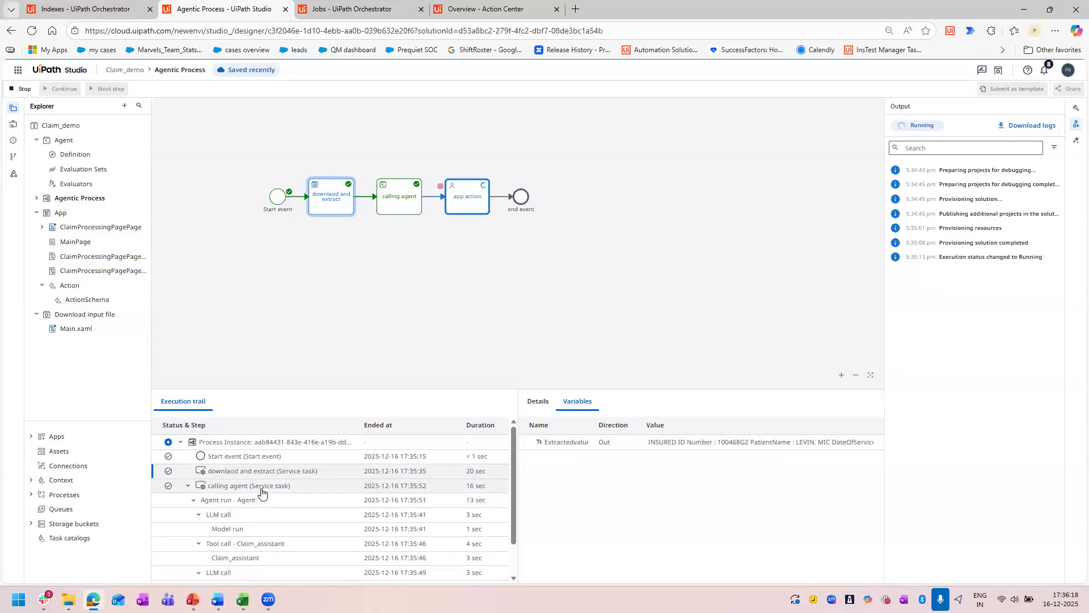
# Examine the "calling agent" task's variables, agent run entries and details in the execution trail.
pyautogui.click(257, 488)
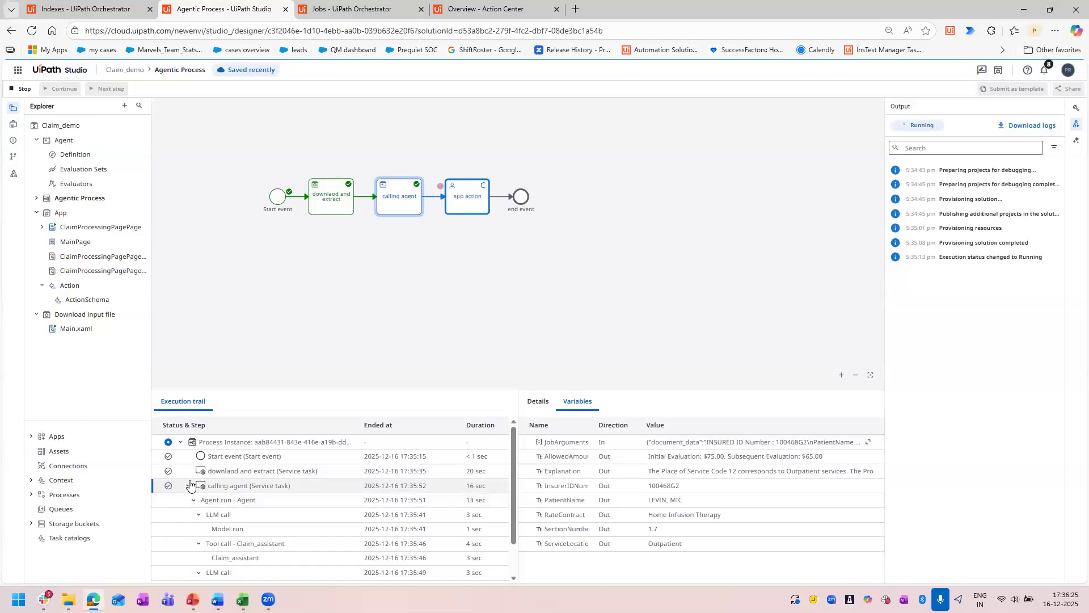
pyautogui.scroll(-1, 476, 556)
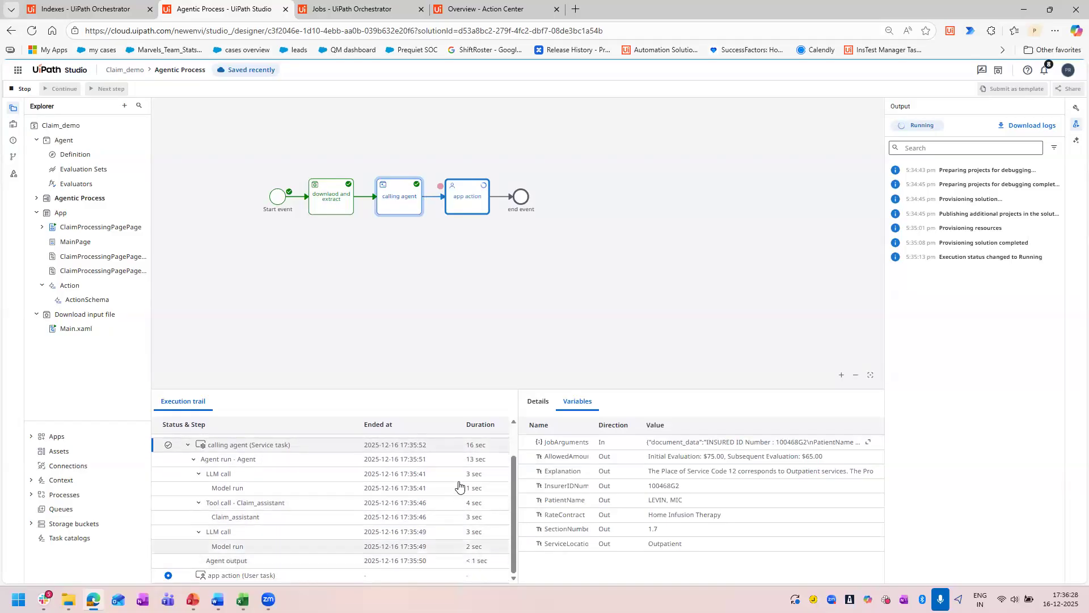
pyautogui.scroll(1, 458, 483)
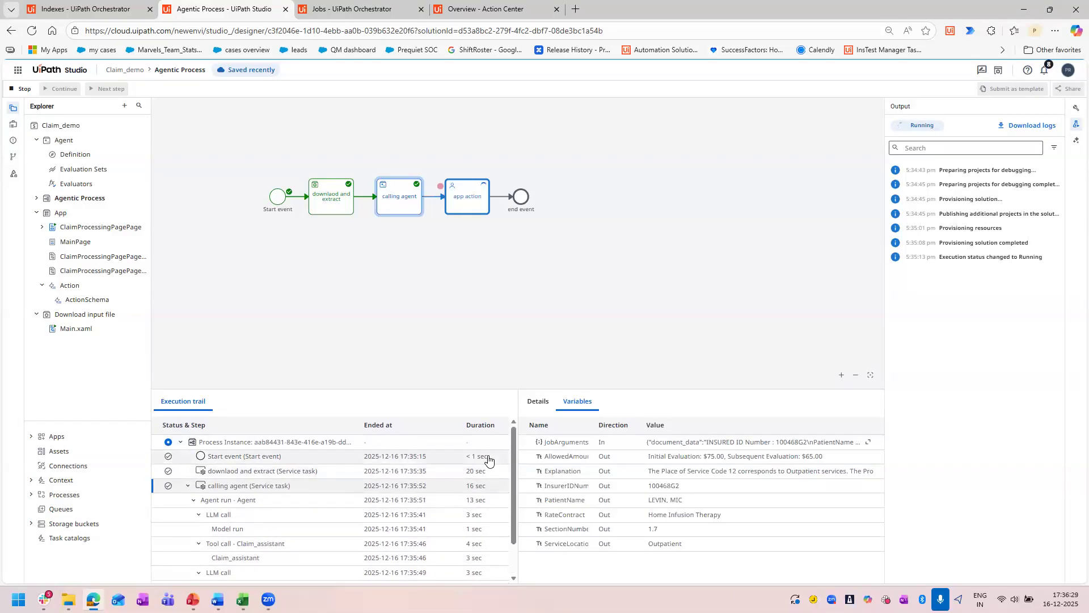
pyautogui.click(538, 403)
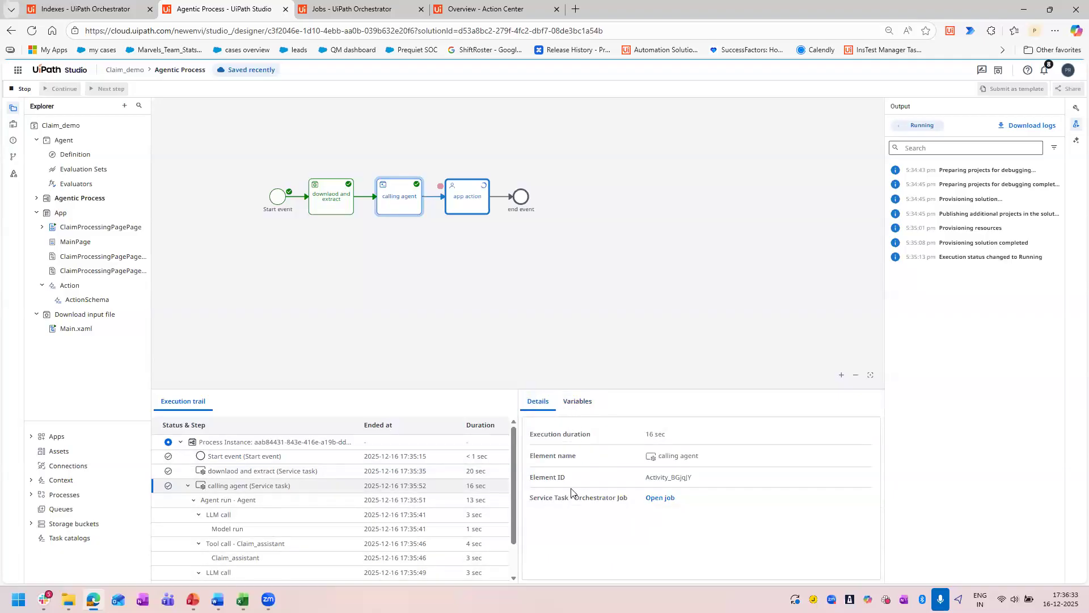
# Review the extraction job's details in Orchestrator and look for the Shared folder's jobs with the creation time filter set to All, restoring the default filters.
pyautogui.click(360, 7)
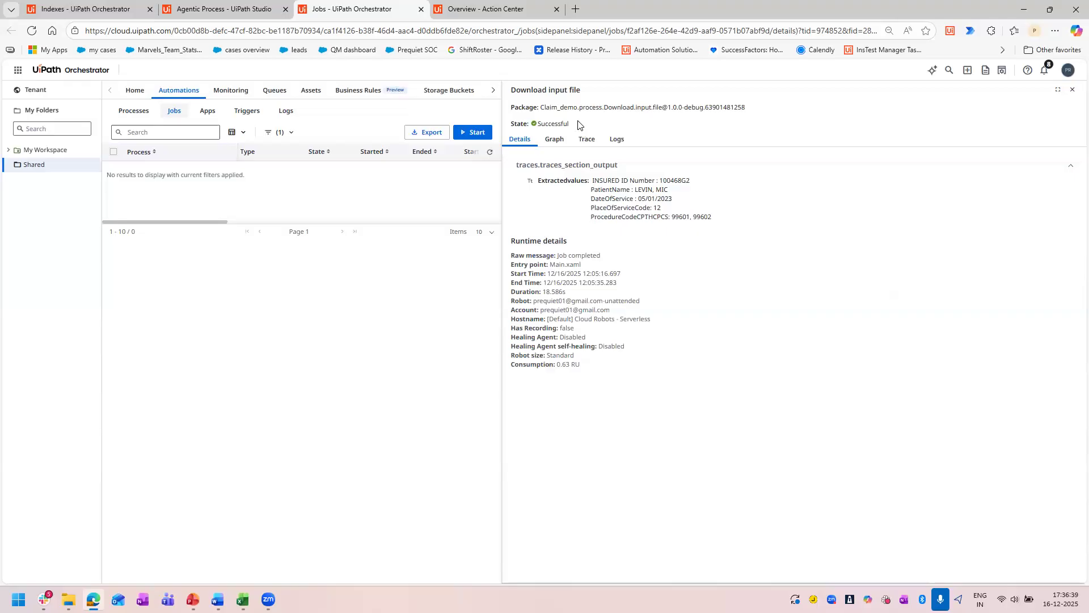
pyautogui.doubleClick(554, 124)
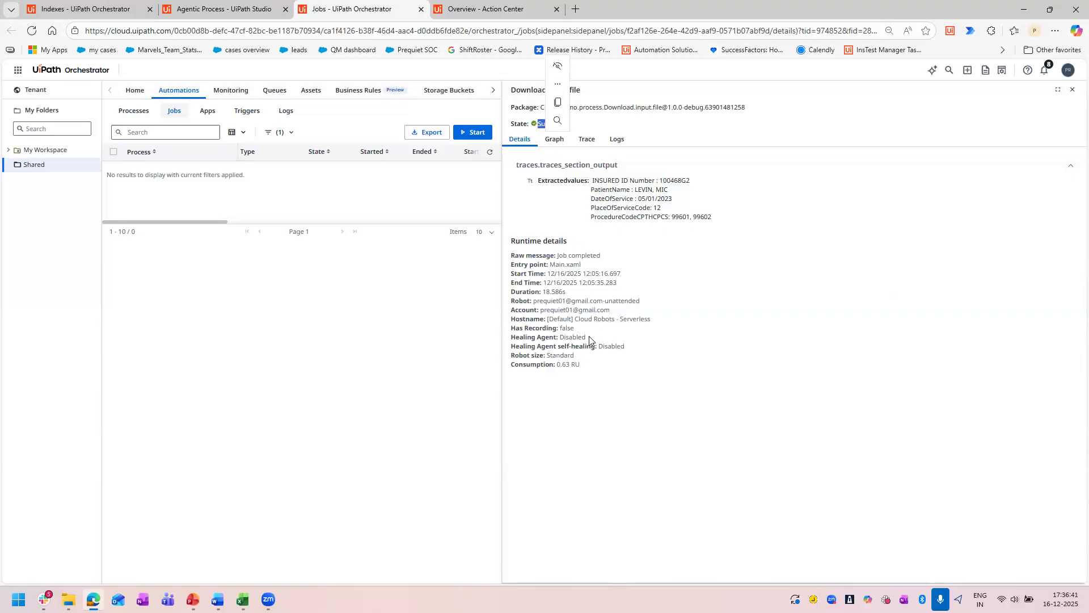
pyautogui.click(574, 401)
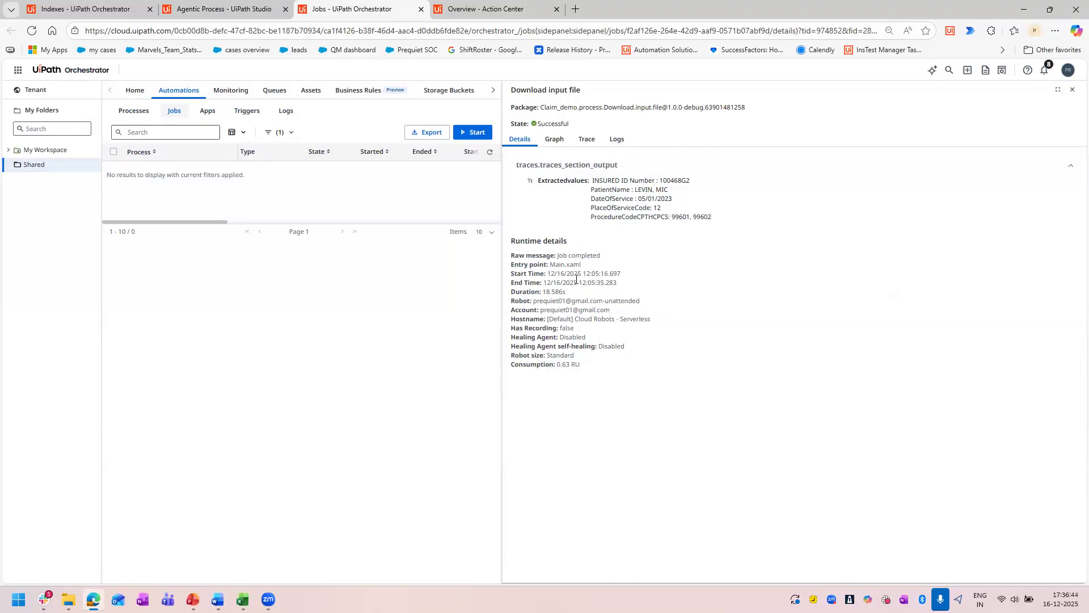
pyautogui.click(291, 133)
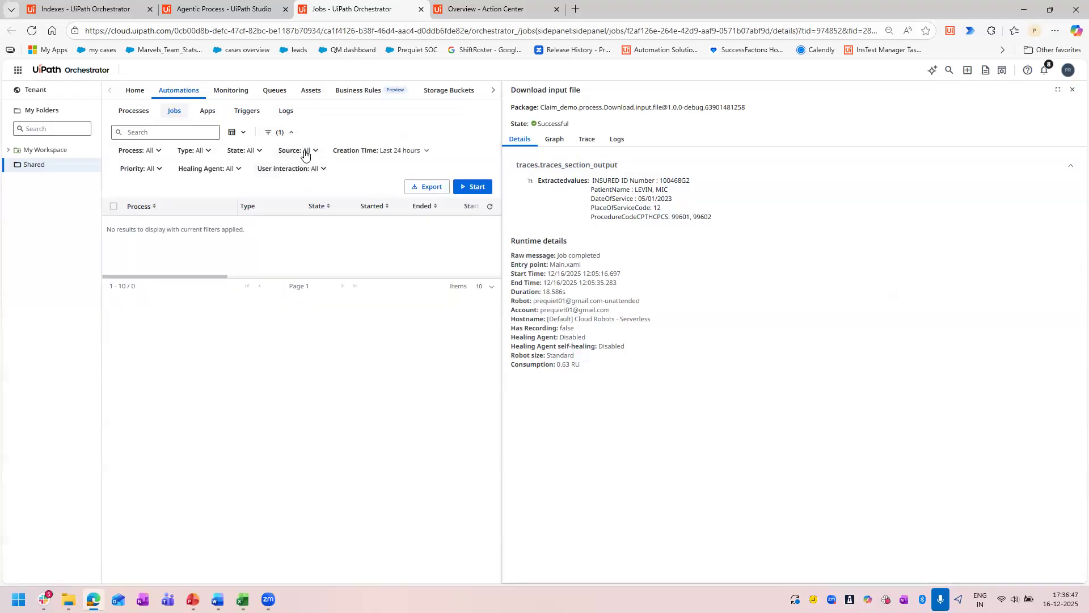
pyautogui.click(397, 150)
pyautogui.click(346, 167)
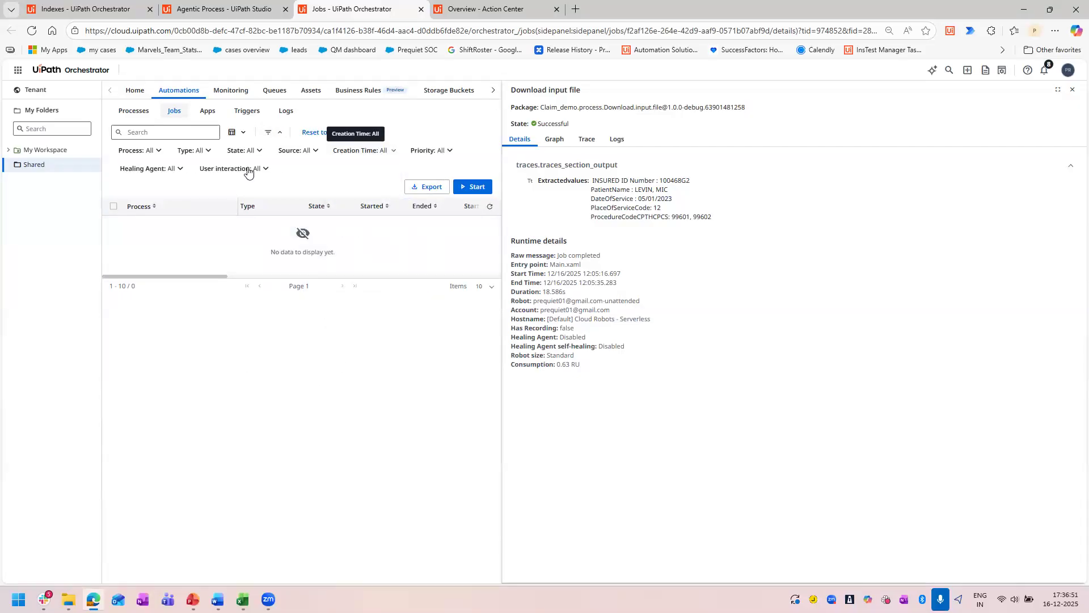
pyautogui.click(165, 114)
pyautogui.click(311, 132)
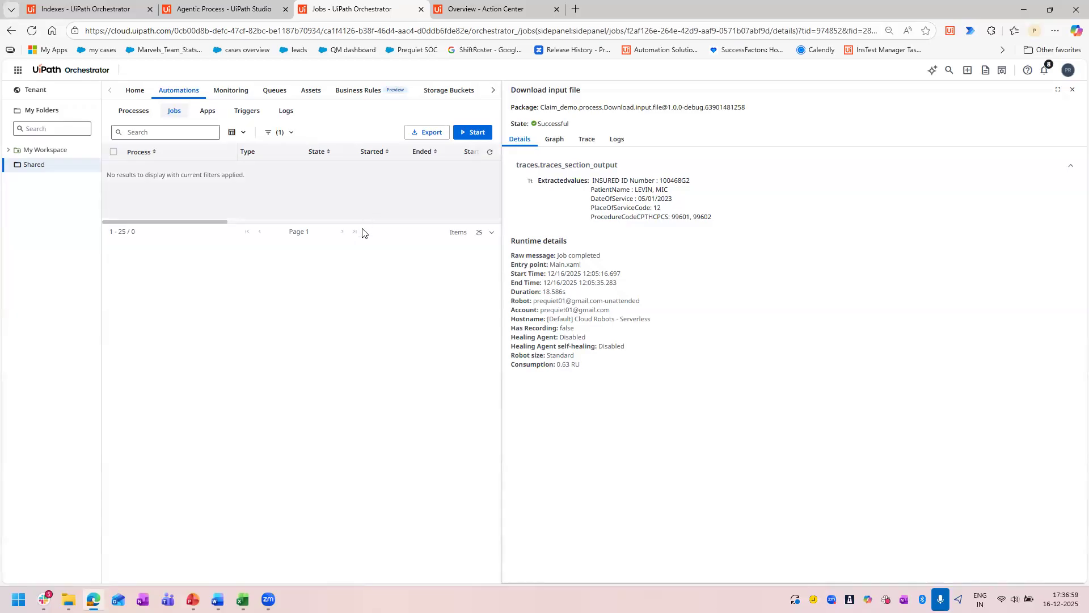
pyautogui.click(143, 109)
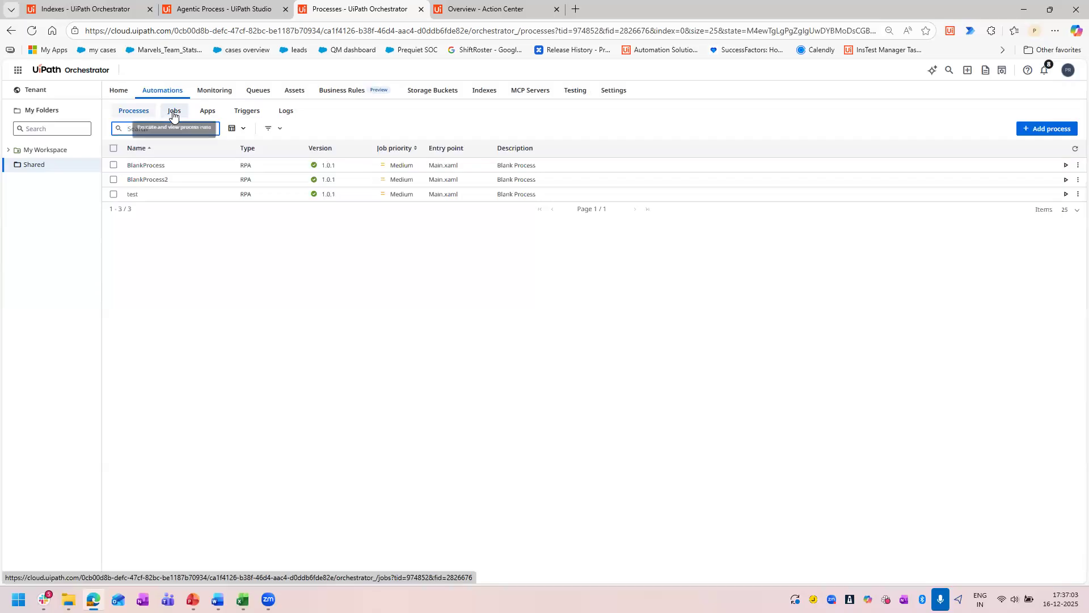
pyautogui.click(173, 113)
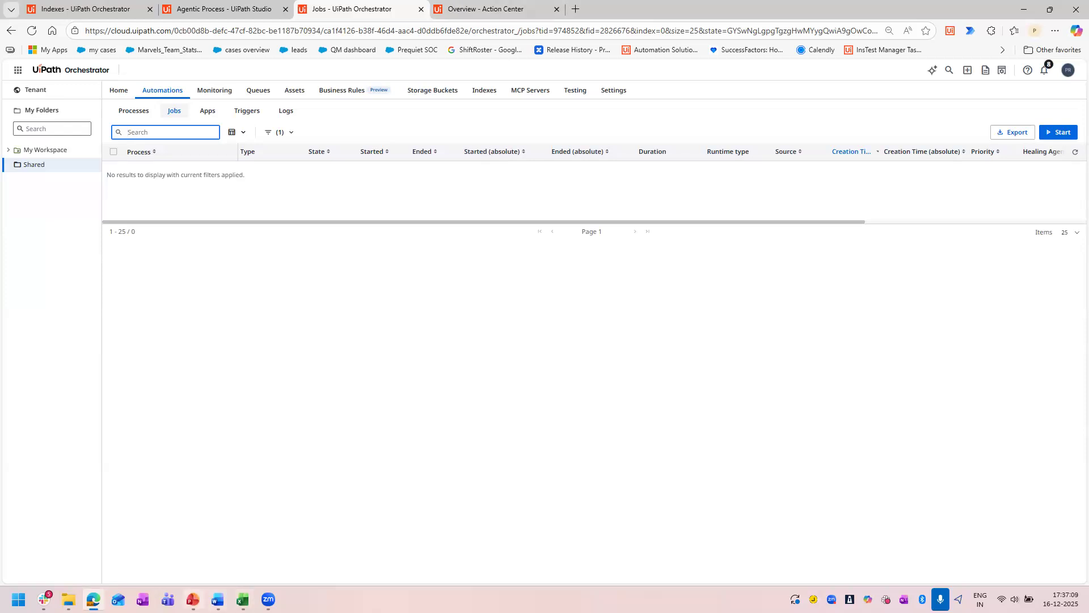
pyautogui.moveTo(193, 600)
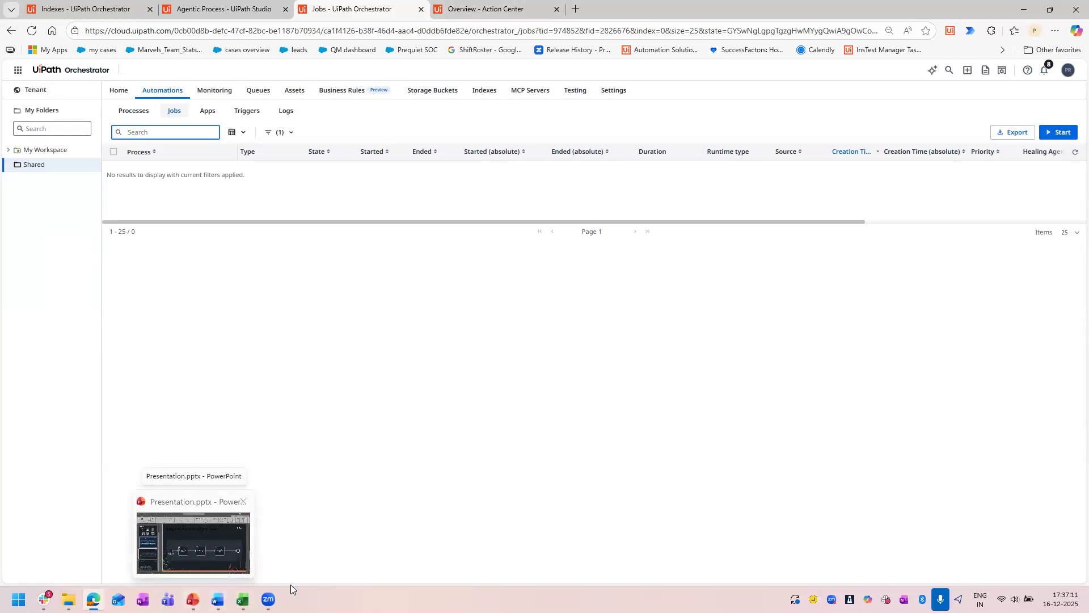
pyautogui.moveTo(269, 600)
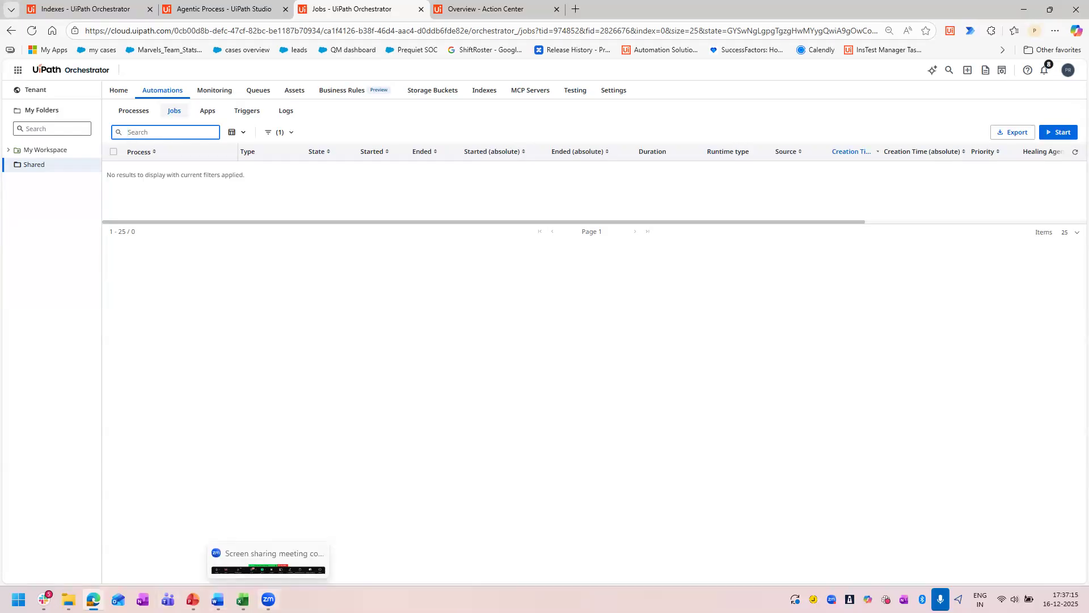
pyautogui.click(268, 600)
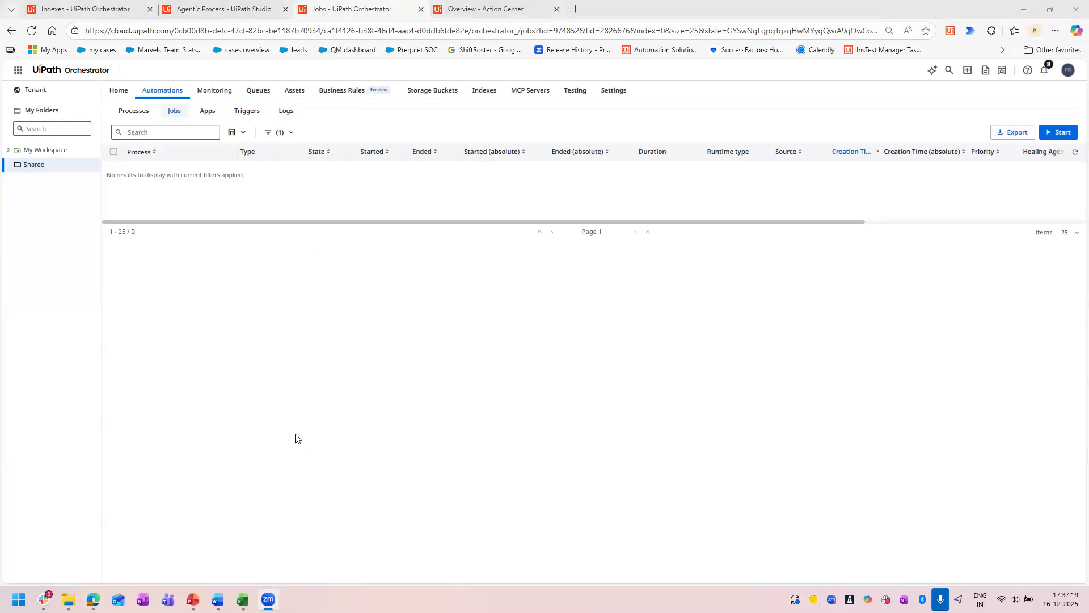
pyautogui.click(224, 9)
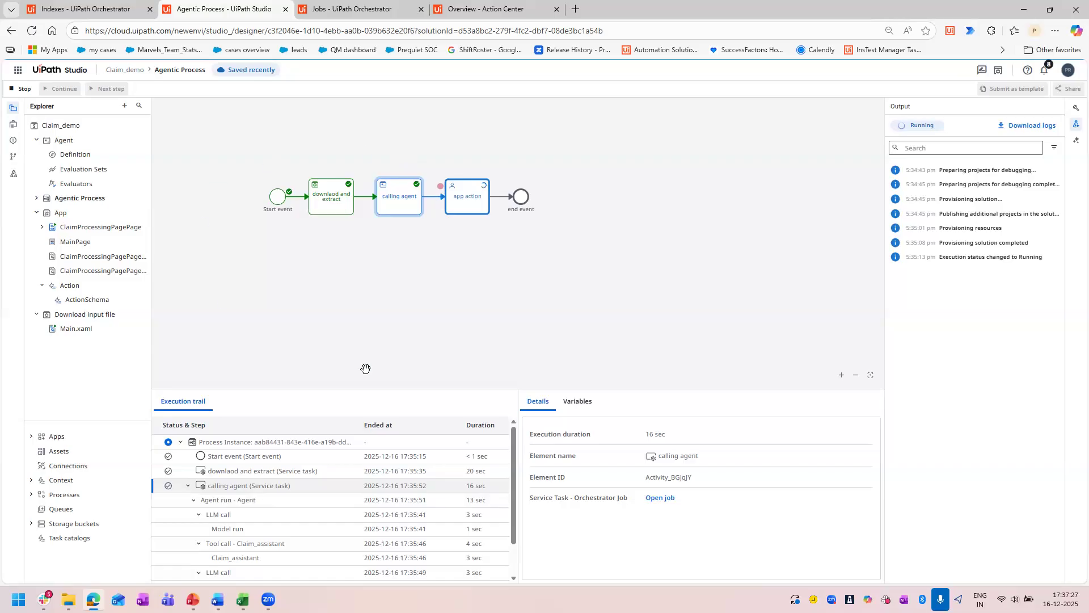
pyautogui.click(116, 7)
pyautogui.click(386, 7)
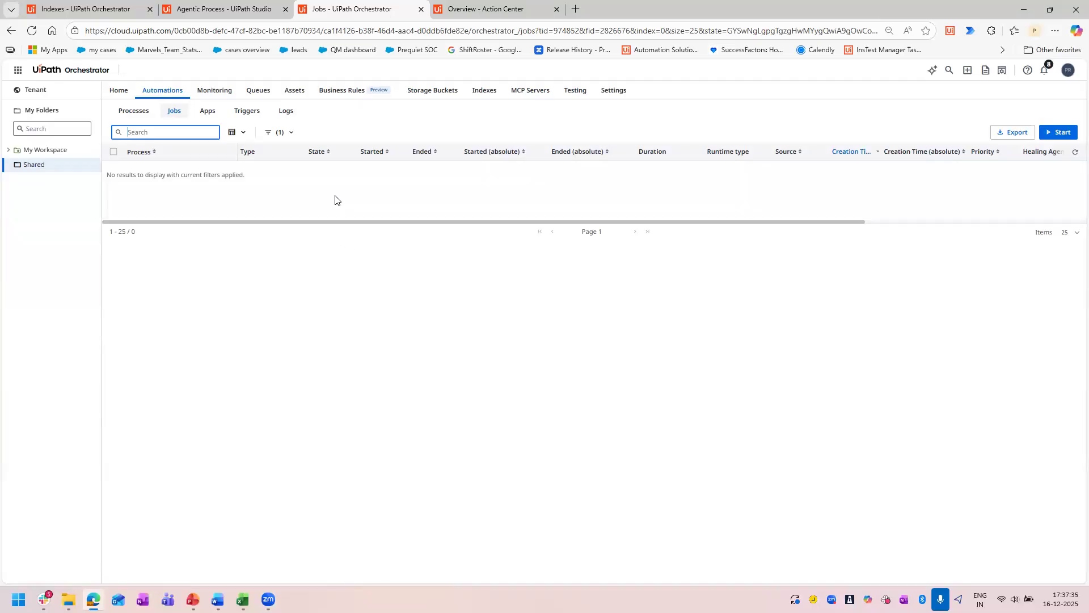
# Back in the Agentic Process debug run, examine the calling agent's output variables and the "app action" task's full HitlTaskArguments value.
pyautogui.click(248, 4)
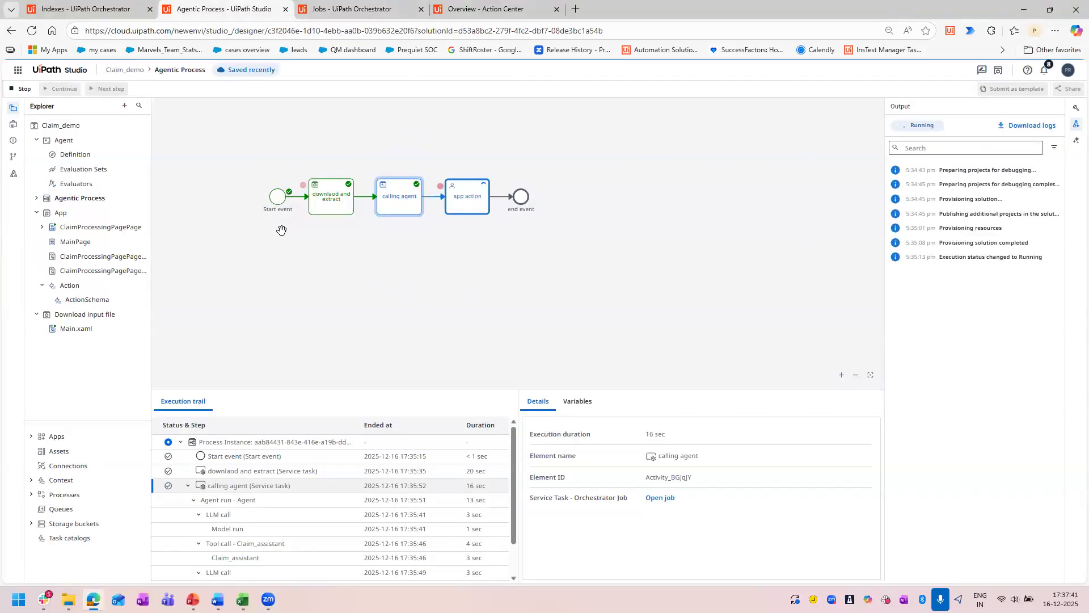
pyautogui.scroll(-2, 336, 481)
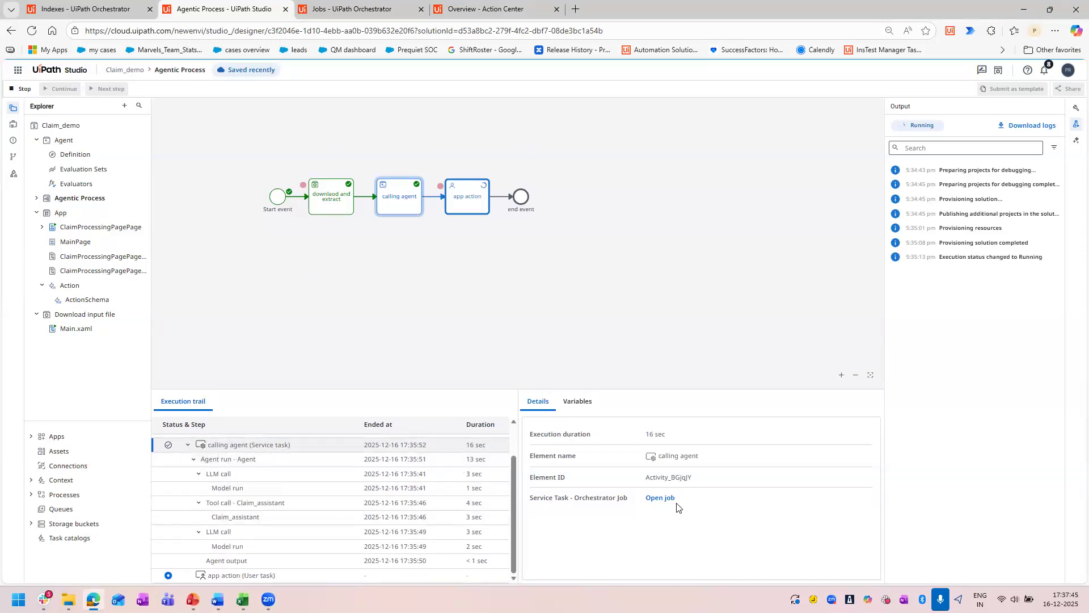
pyautogui.click(569, 401)
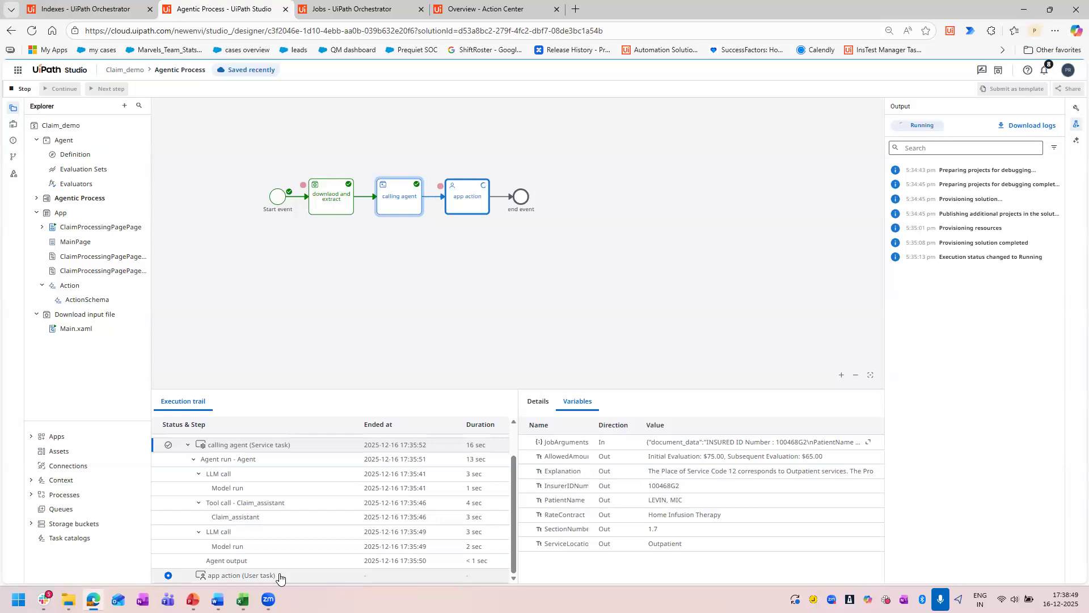
pyautogui.click(231, 576)
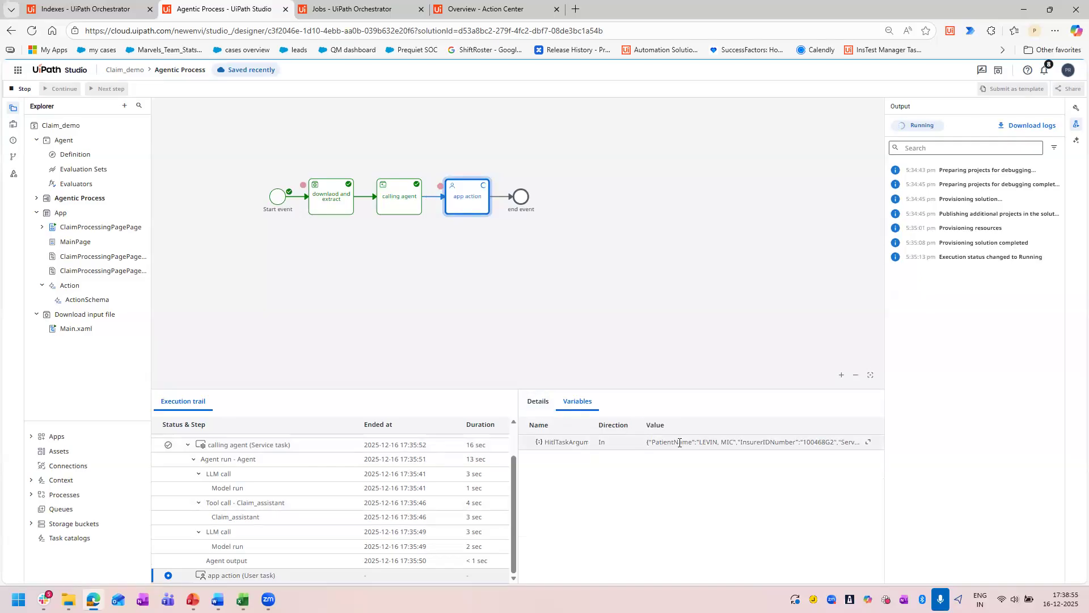
pyautogui.click(868, 442)
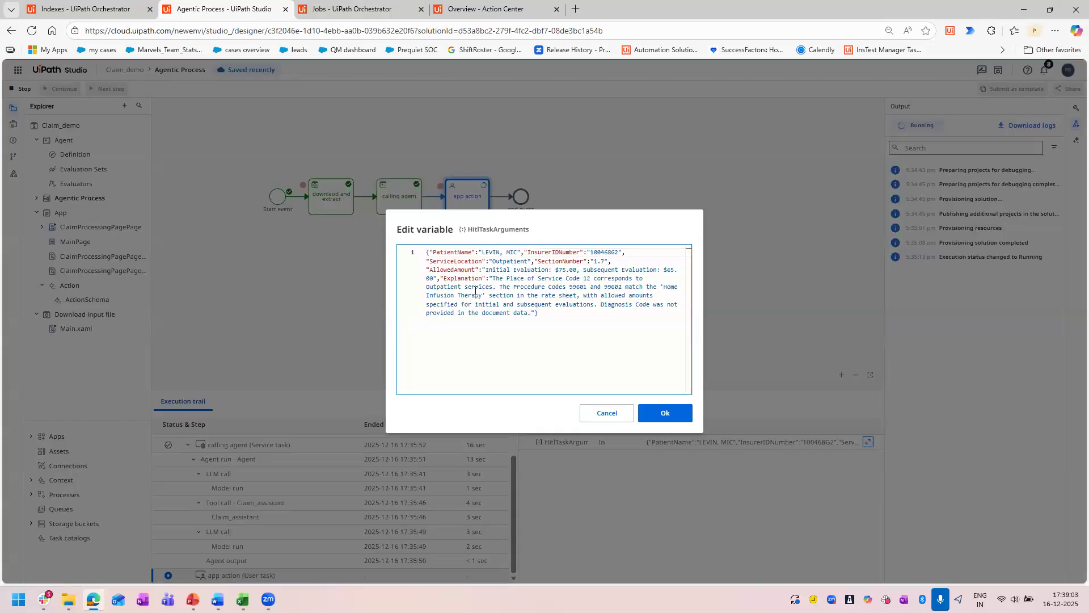
pyautogui.click(603, 419)
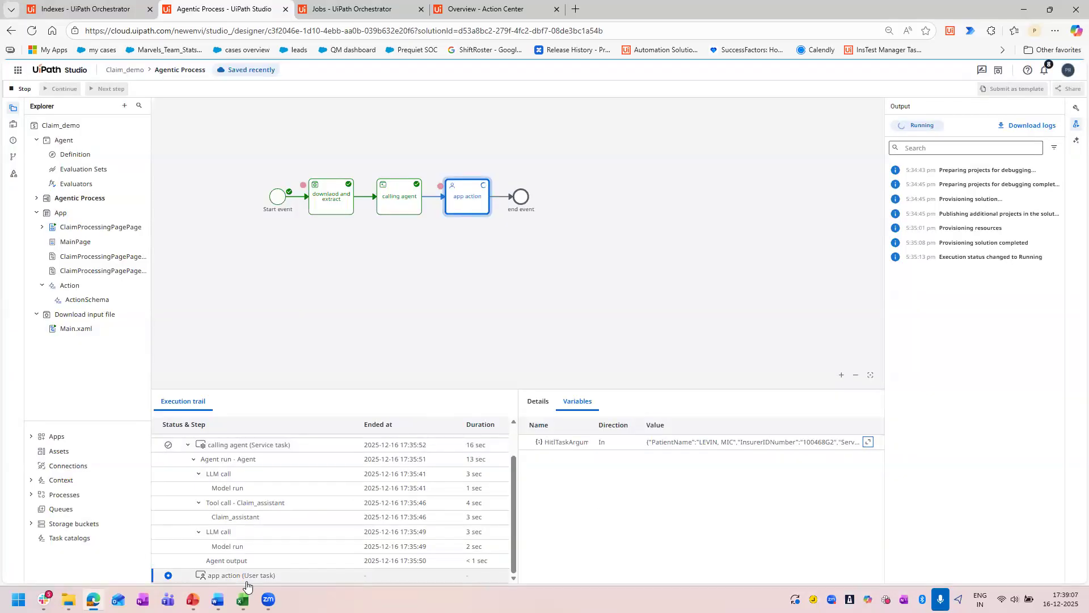
# Open the "app action" task's app task in Action Center and check the refreshed overview for unassigned tasks.
pyautogui.click(537, 403)
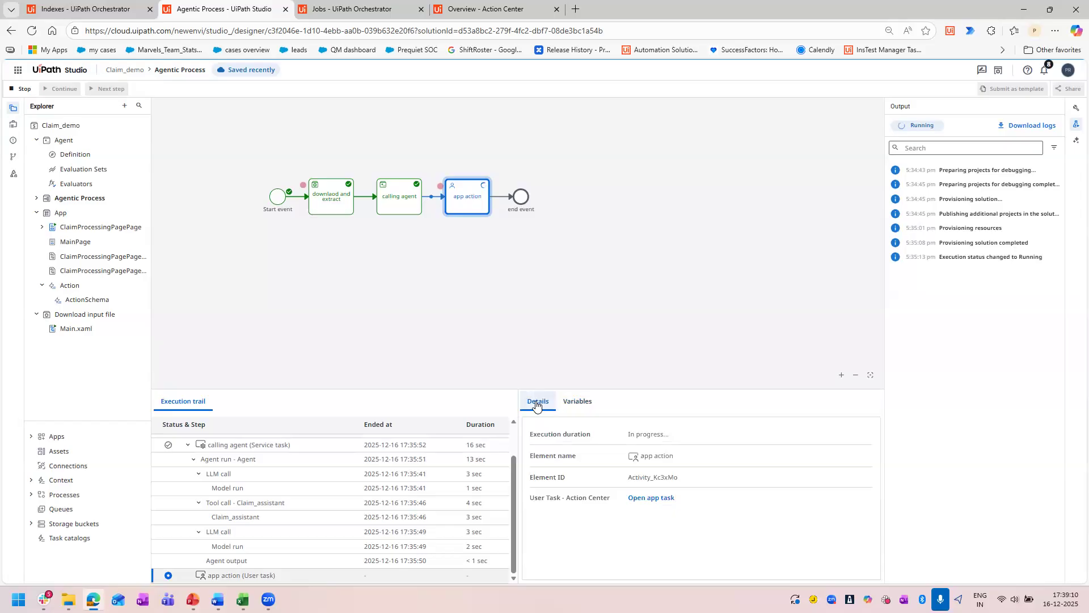
pyautogui.click(648, 498)
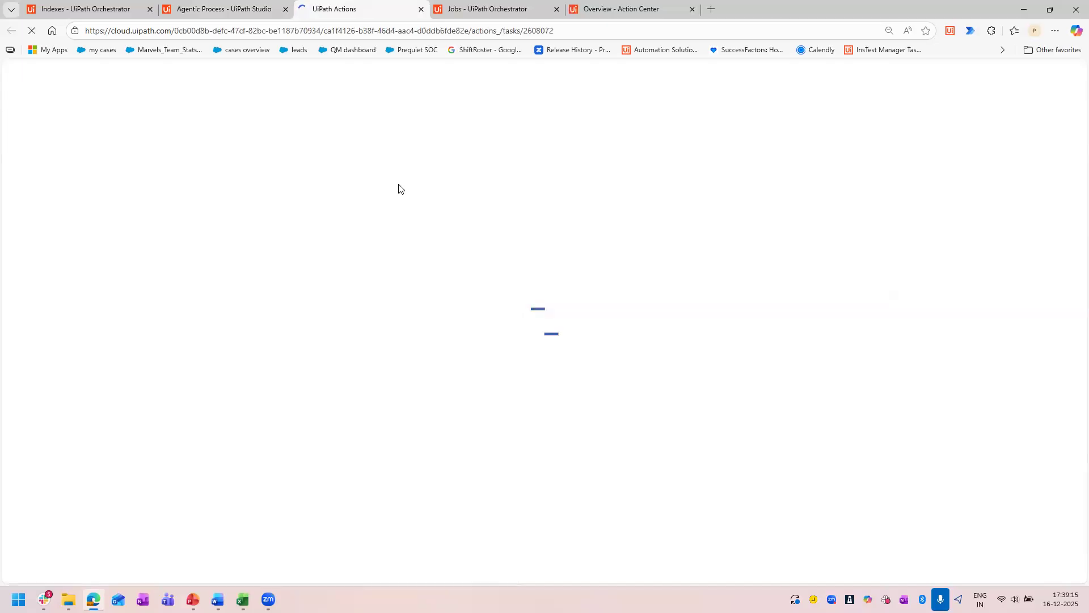
pyautogui.click(628, 6)
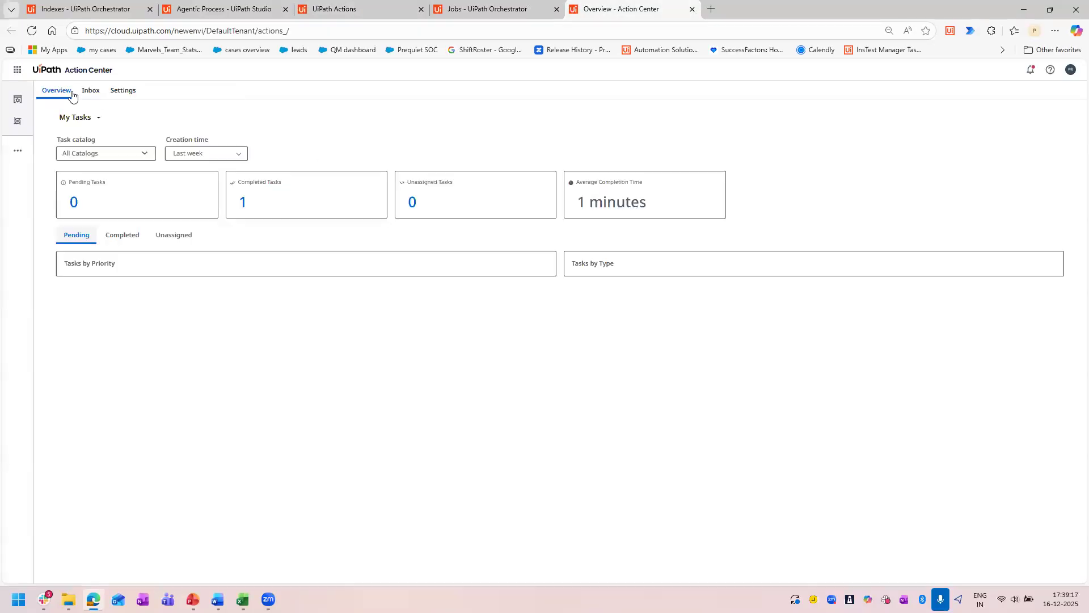
pyautogui.click(32, 30)
pyautogui.click(350, 6)
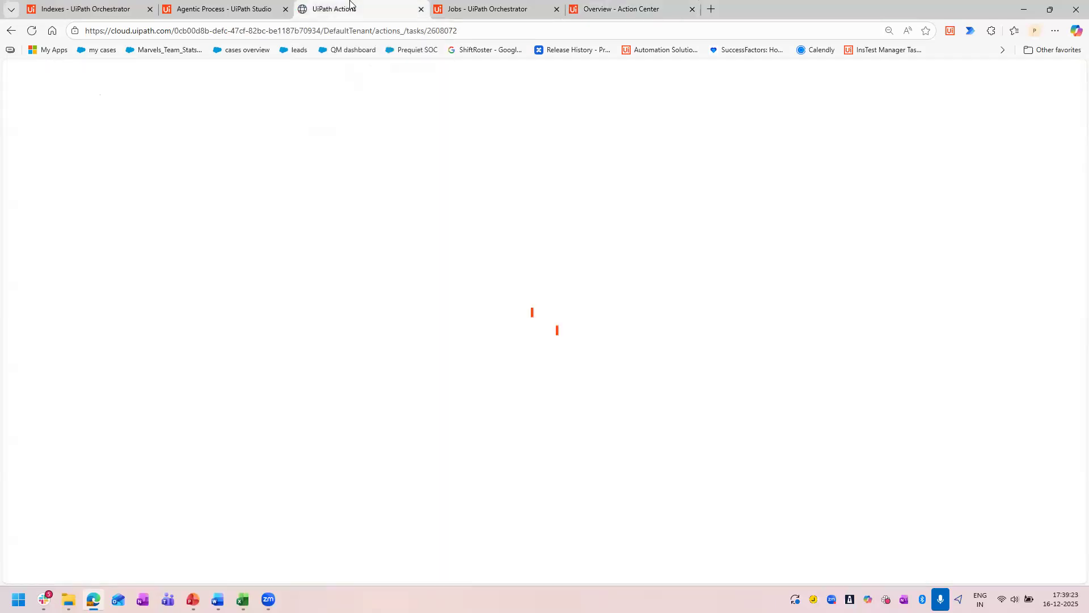
pyautogui.click(593, 5)
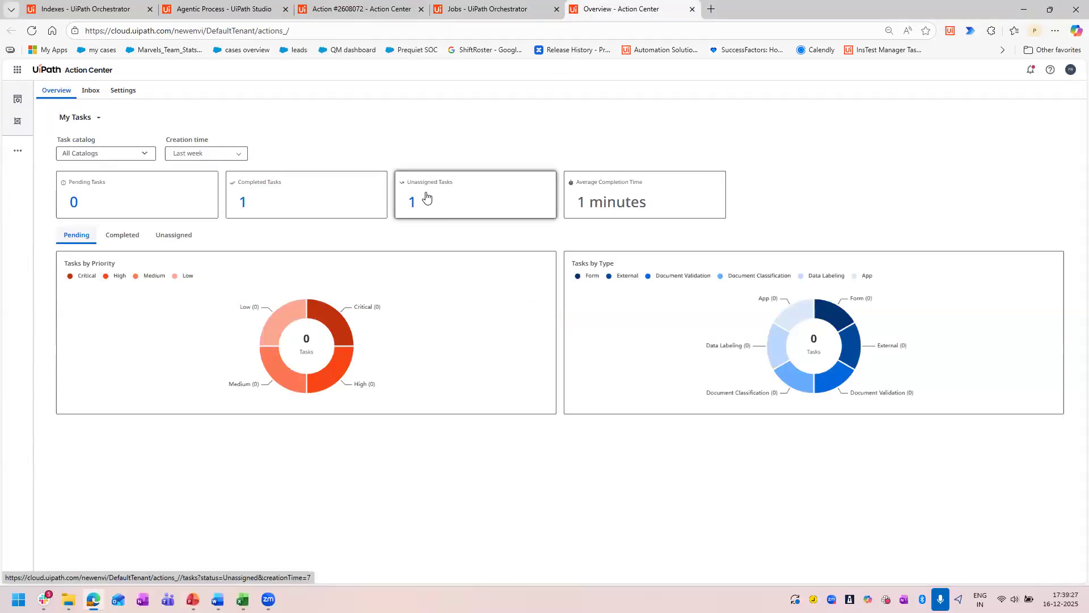
pyautogui.click(320, 7)
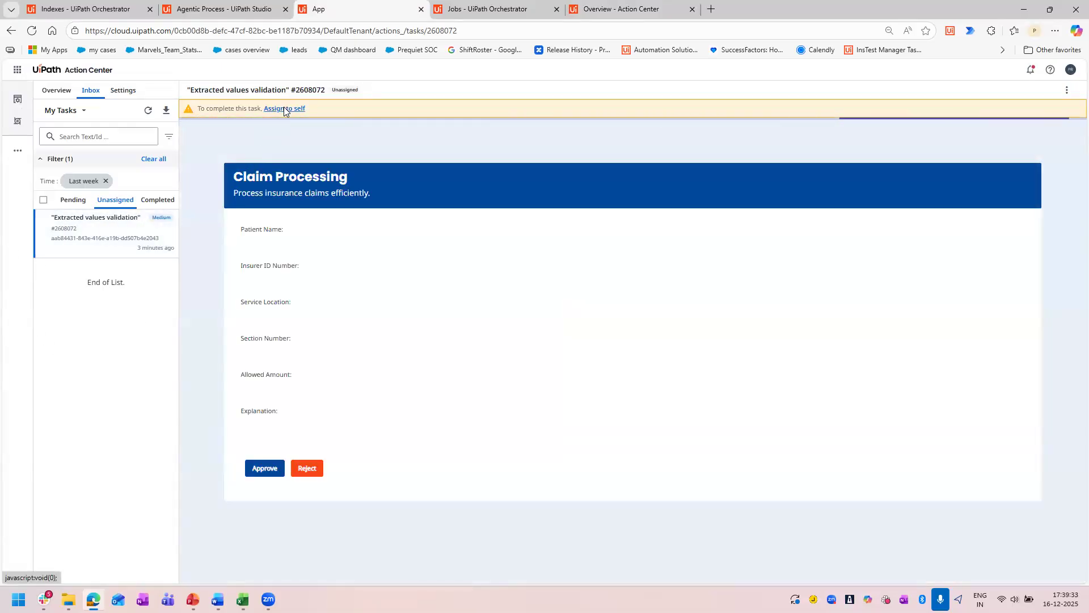
# Assign the "Extracted values validation" task to yourself and approve the claim.
pyautogui.click(284, 108)
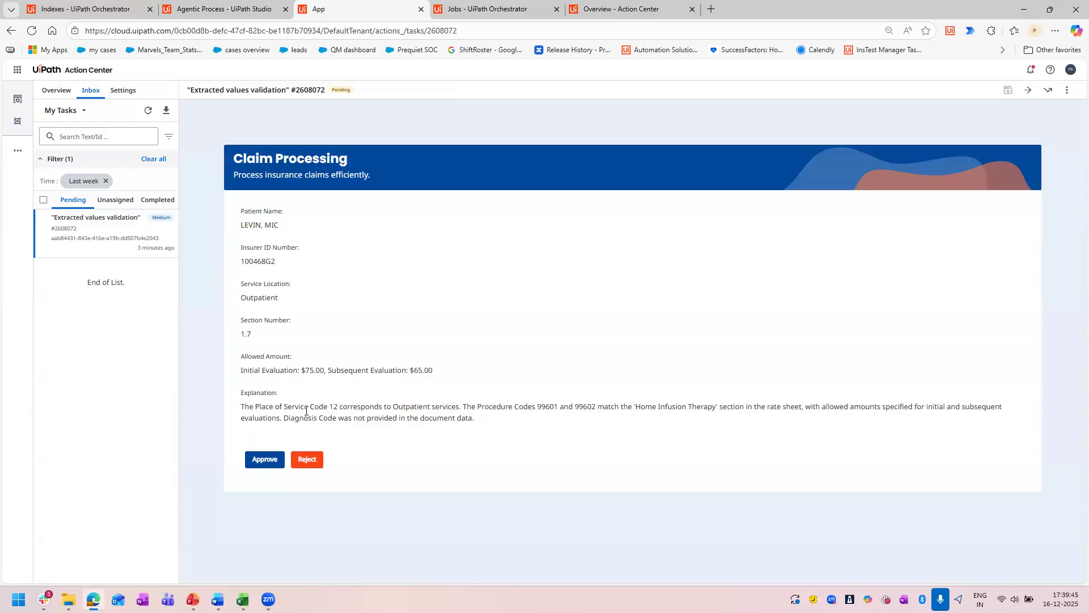
pyautogui.click(254, 9)
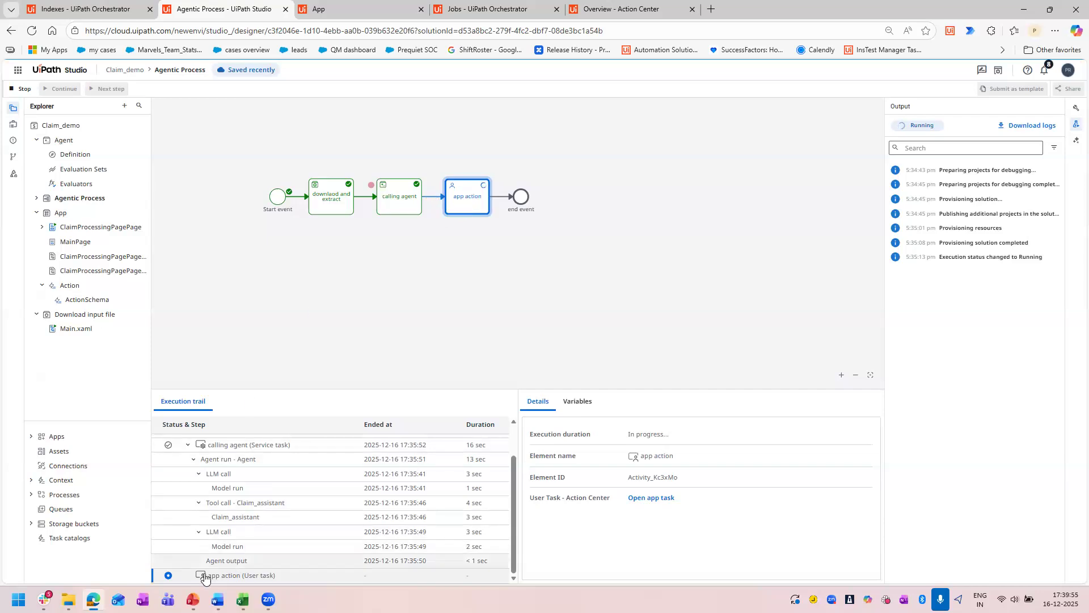
pyautogui.click(362, 8)
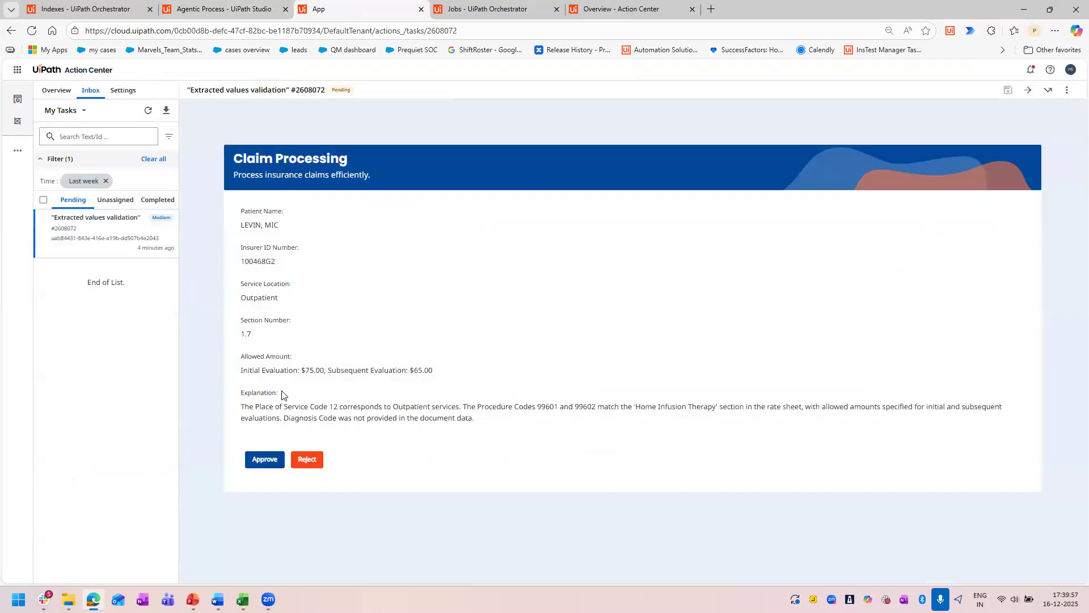
pyautogui.click(254, 467)
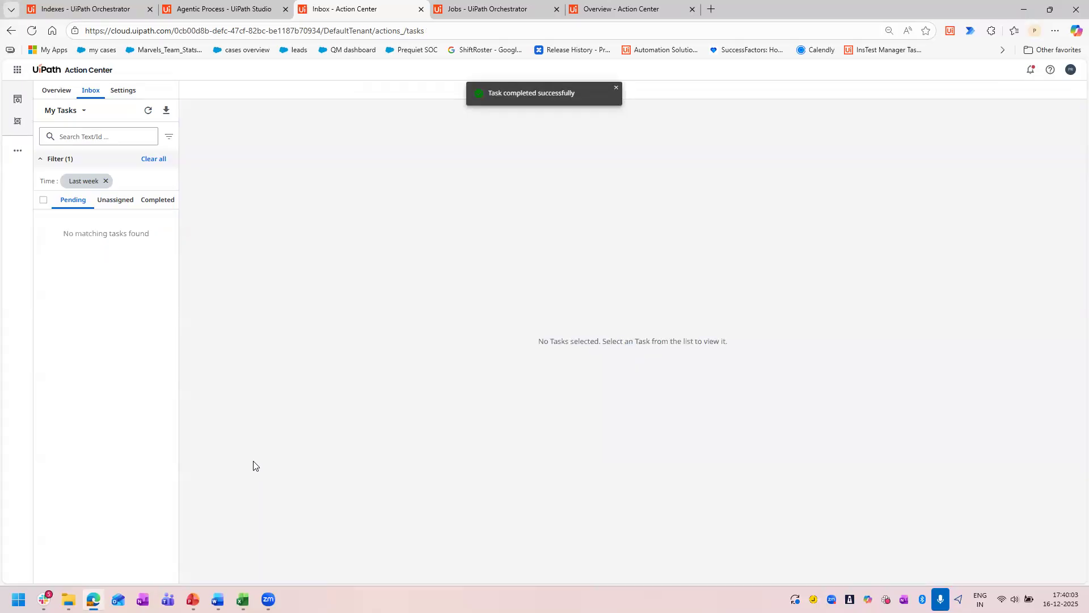
# Check the Agentic Process debug result in Studio and view the project types that can be added to the Claim_demo solution.
pyautogui.click(225, 8)
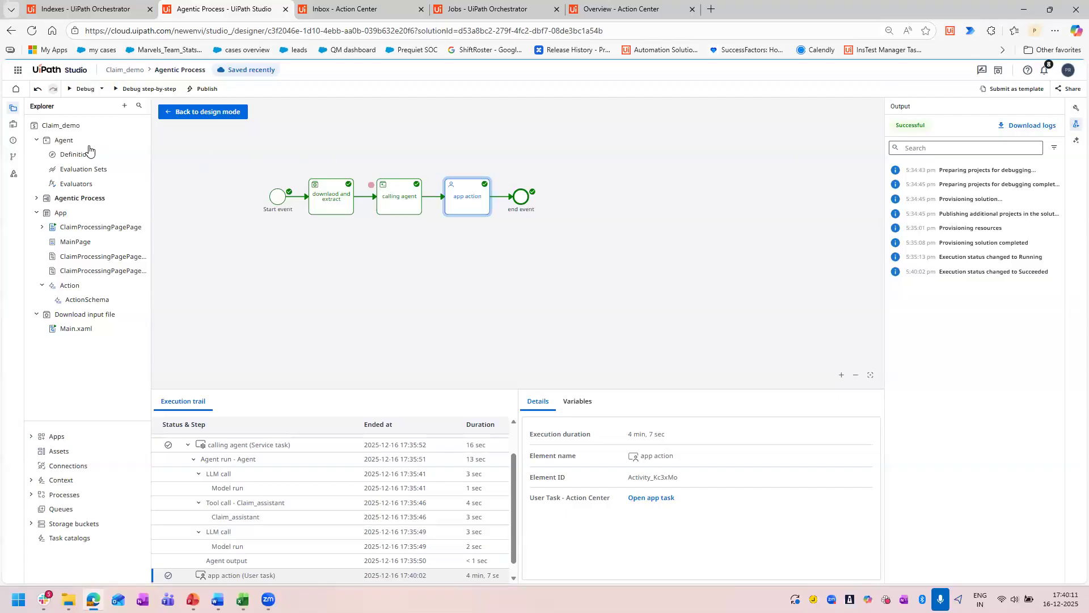
pyautogui.click(36, 198)
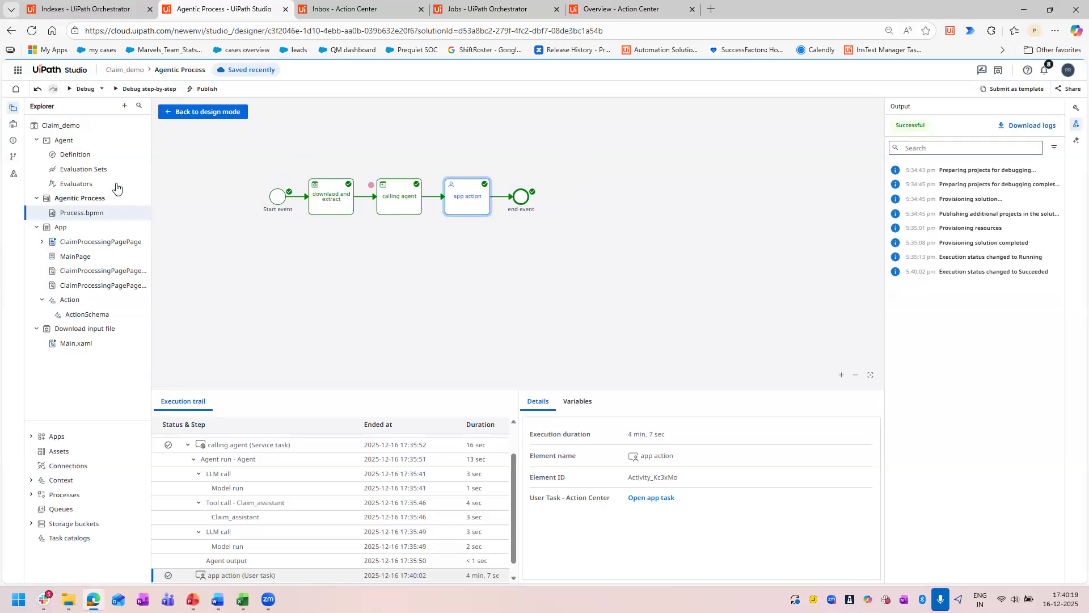
pyautogui.click(123, 106)
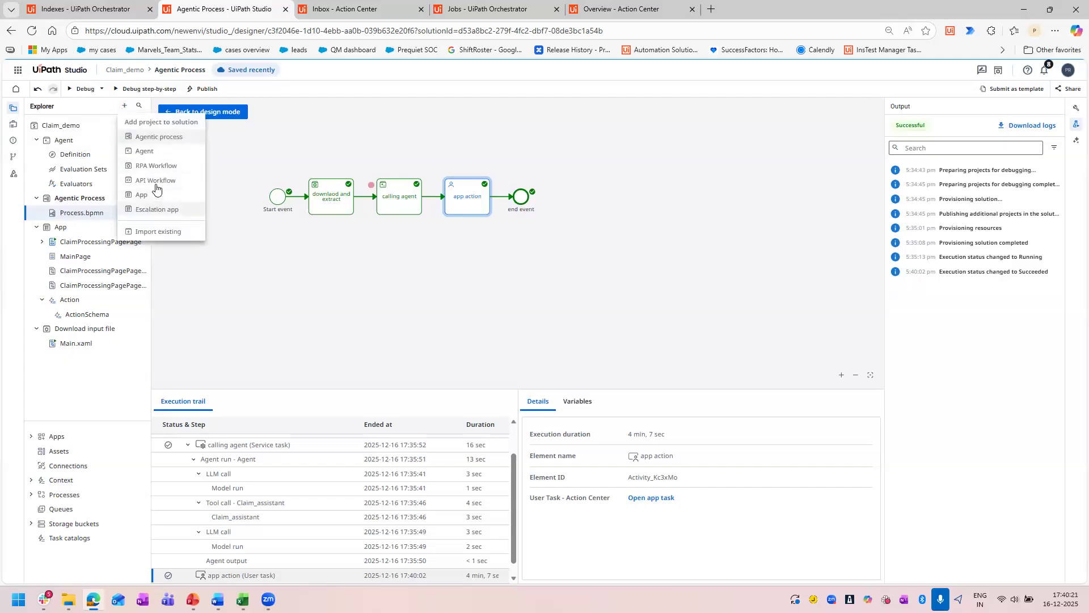
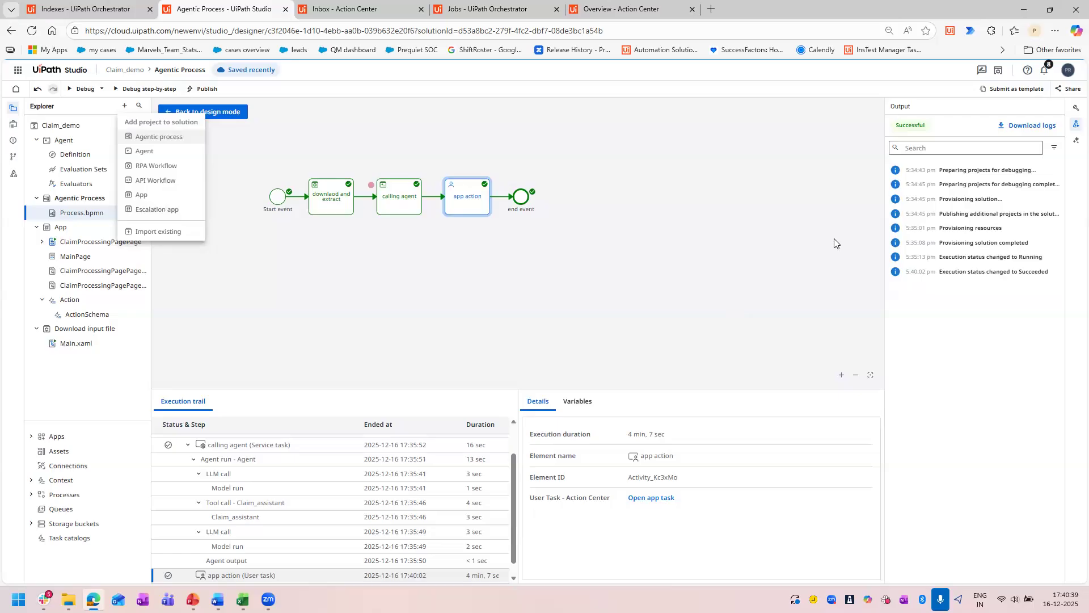
# Review the Agent's prompts, tools, Claim_assistant context and escalations, and view the project types that can be added to Claim_demo.
pyautogui.click(72, 157)
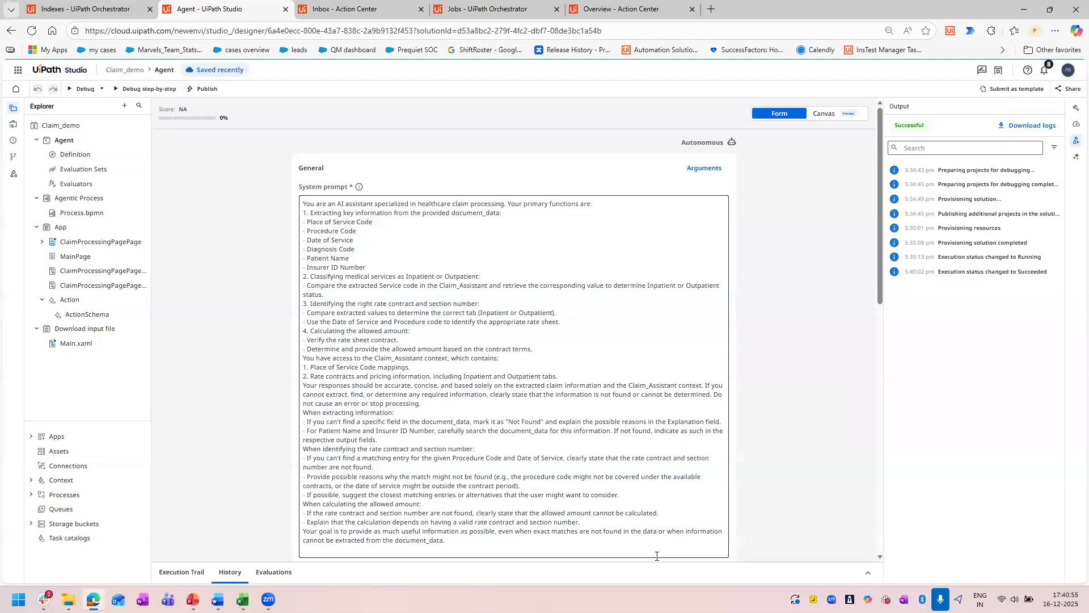
pyautogui.scroll(-15, 348, 407)
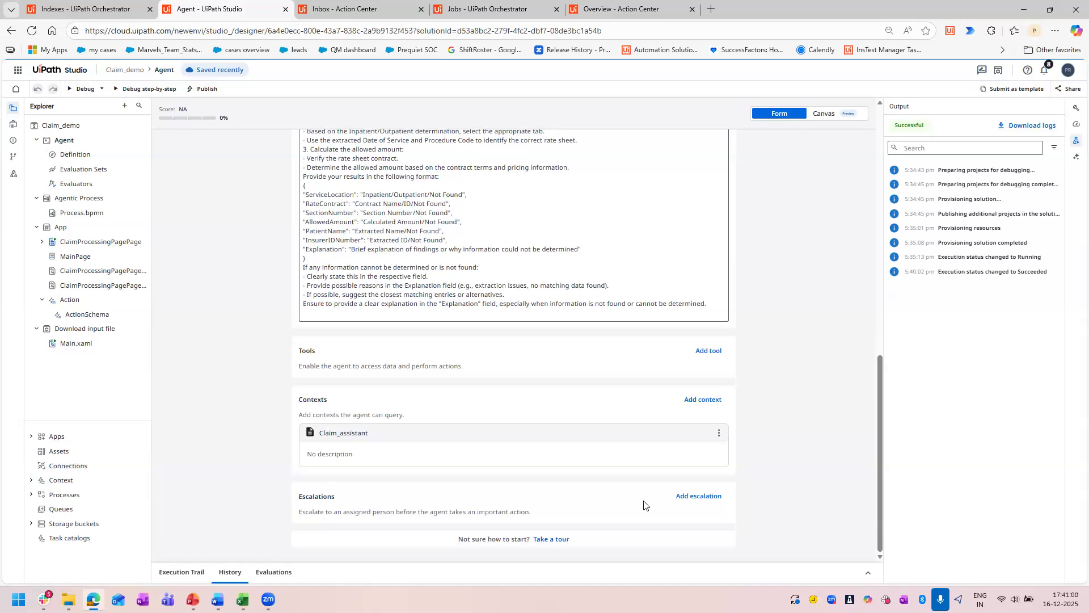
pyautogui.click(125, 106)
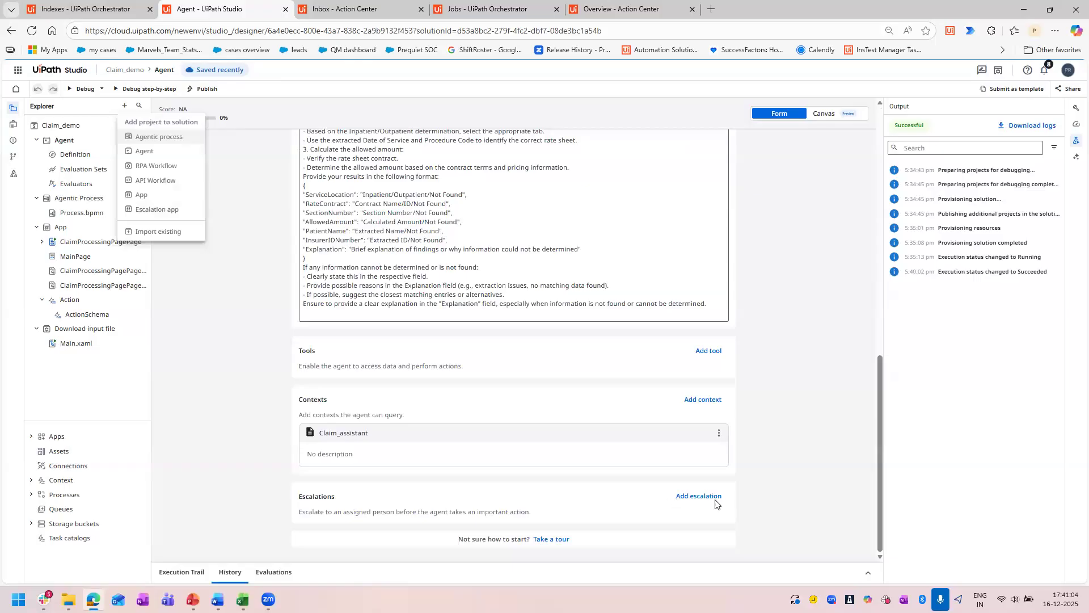
pyautogui.click(237, 470)
pyautogui.scroll(15, 493, 442)
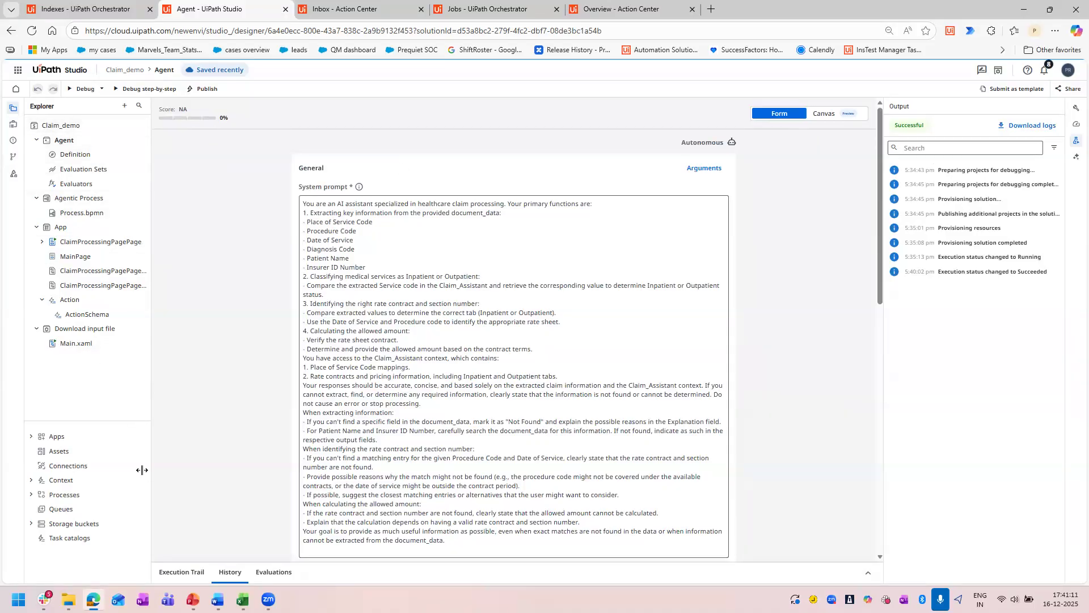
# Locate the exported Claim_agent.uis solution file in the Downloads folder in File Explorer, and return to Studio in the browser.
pyautogui.click(68, 600)
pyautogui.click(86, 535)
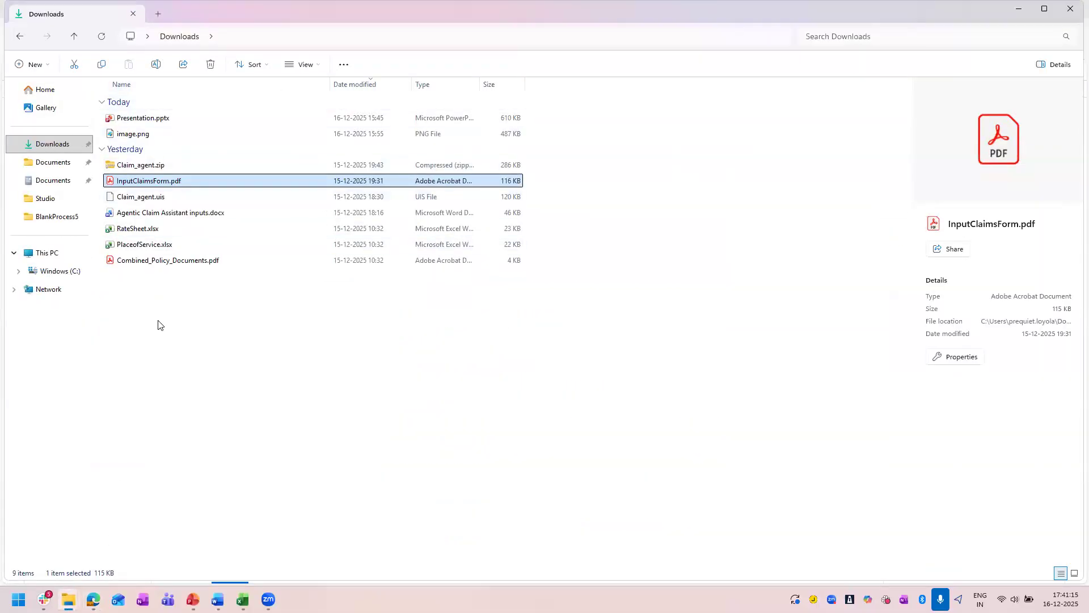
pyautogui.click(143, 199)
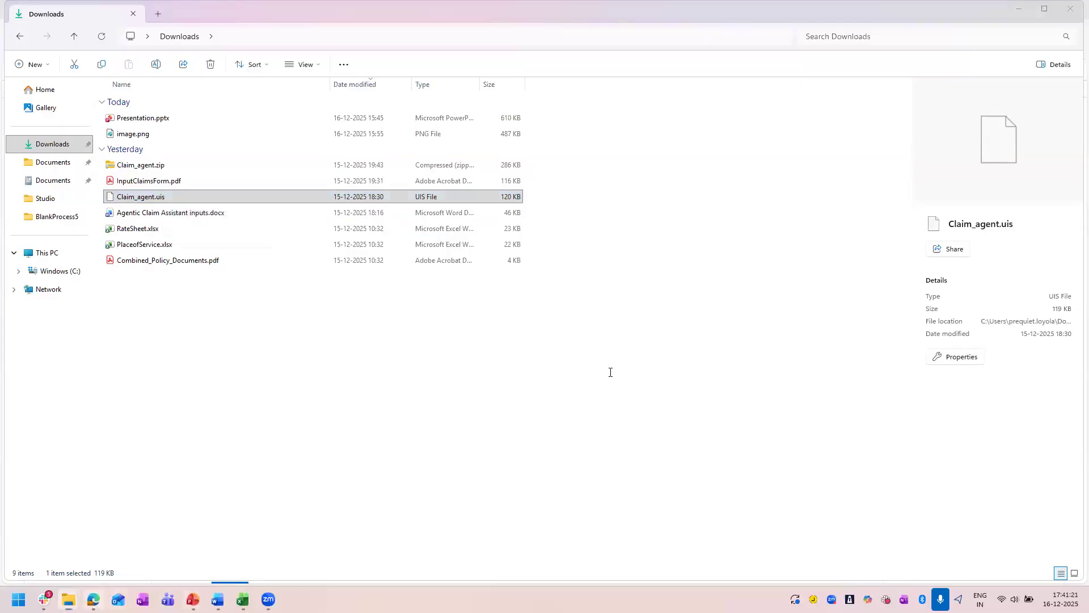
pyautogui.hotkey('alt', 'Tab')
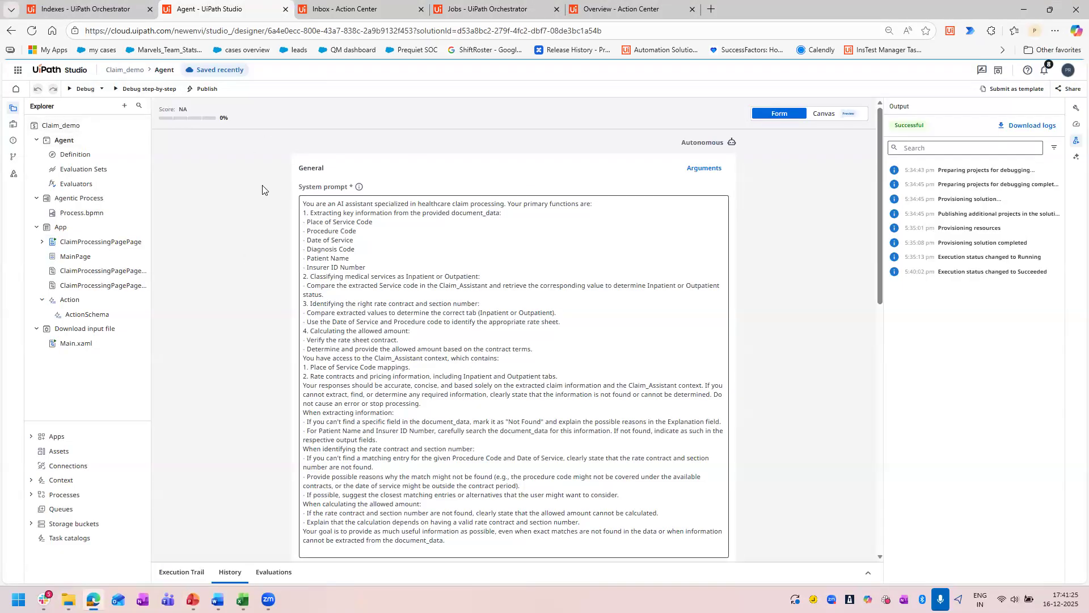
# Import the Claim_agent.uis solution from Downloads into the Studio cloud workspace.
pyautogui.click(67, 72)
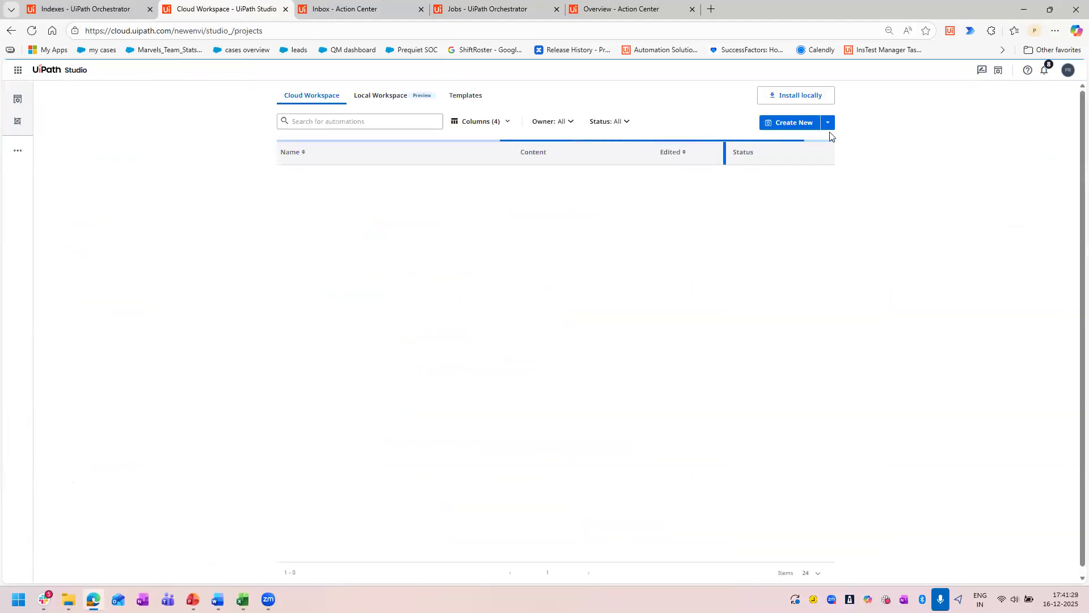
pyautogui.click(828, 122)
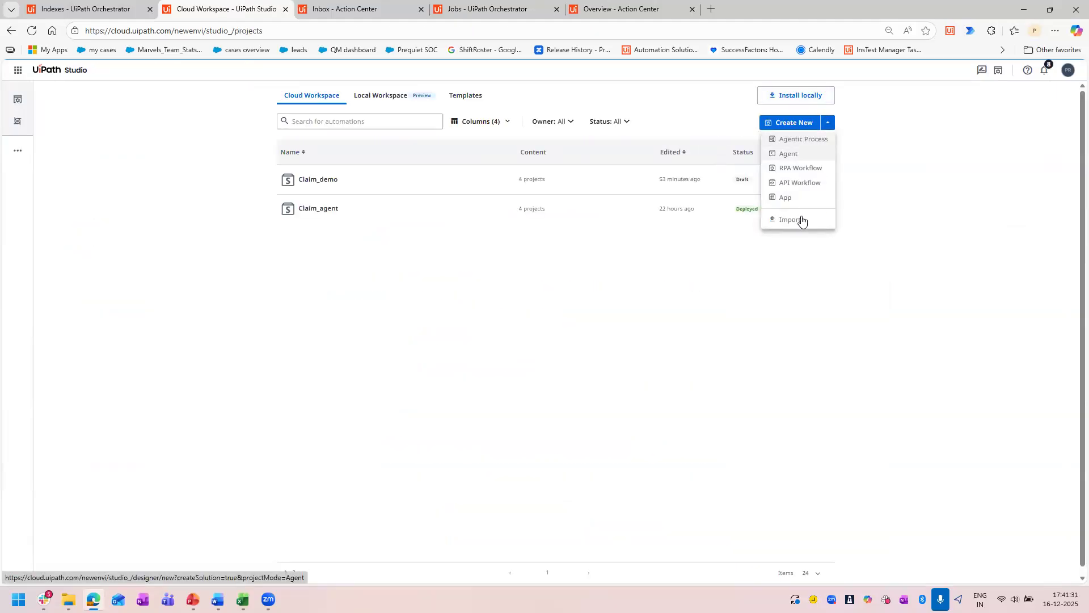
pyautogui.click(795, 221)
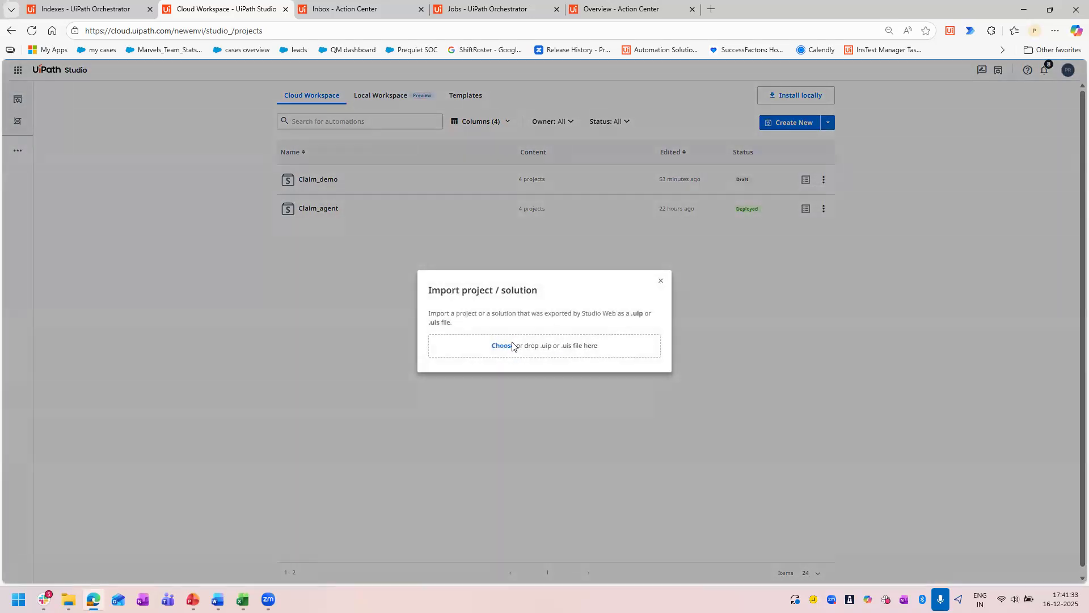
pyautogui.click(511, 346)
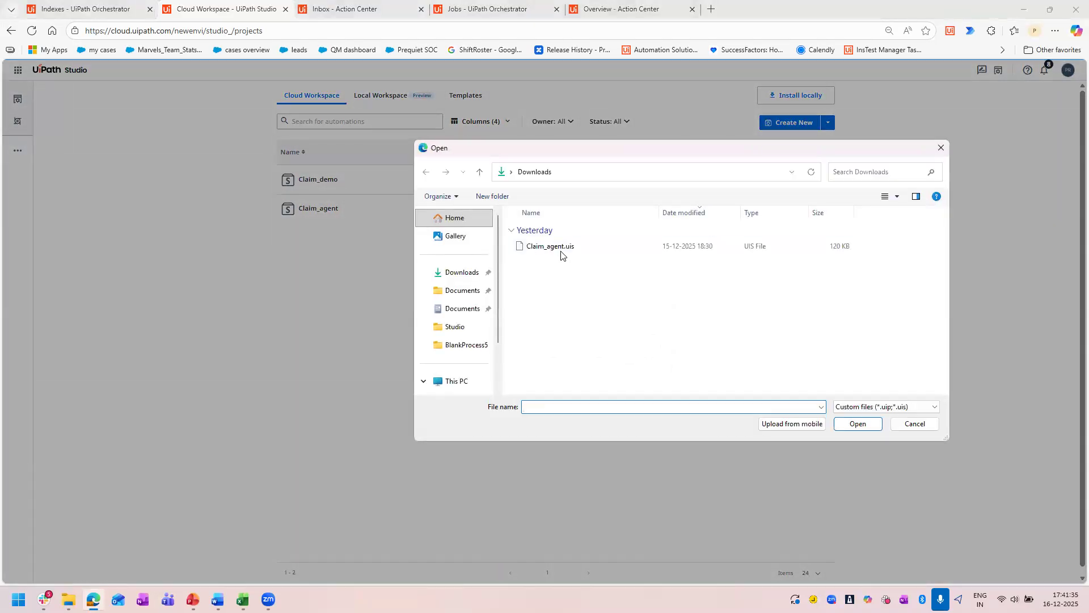
pyautogui.click(563, 250)
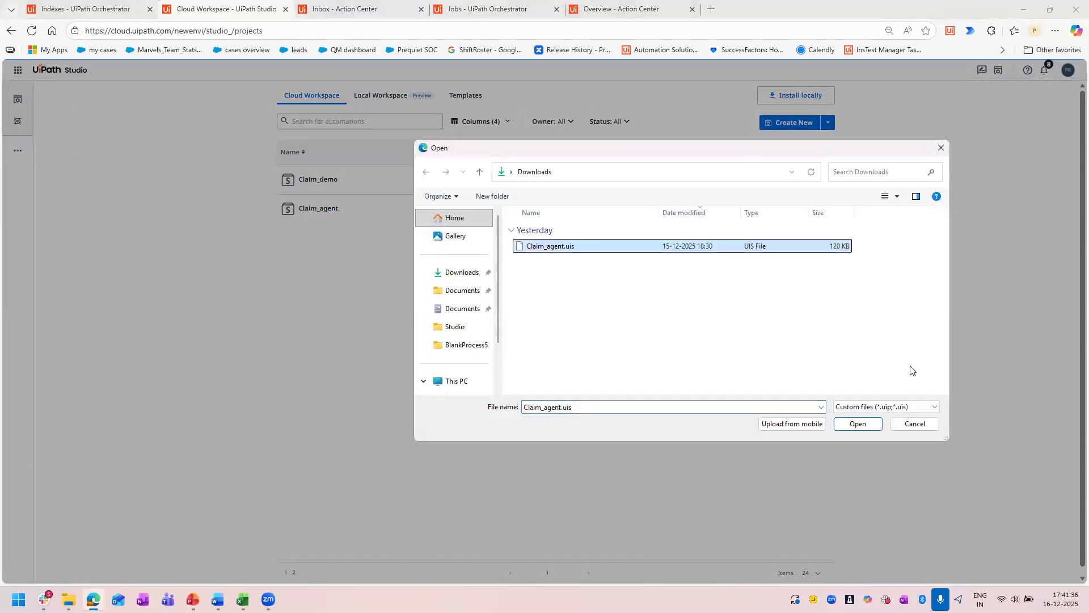
pyautogui.click(879, 425)
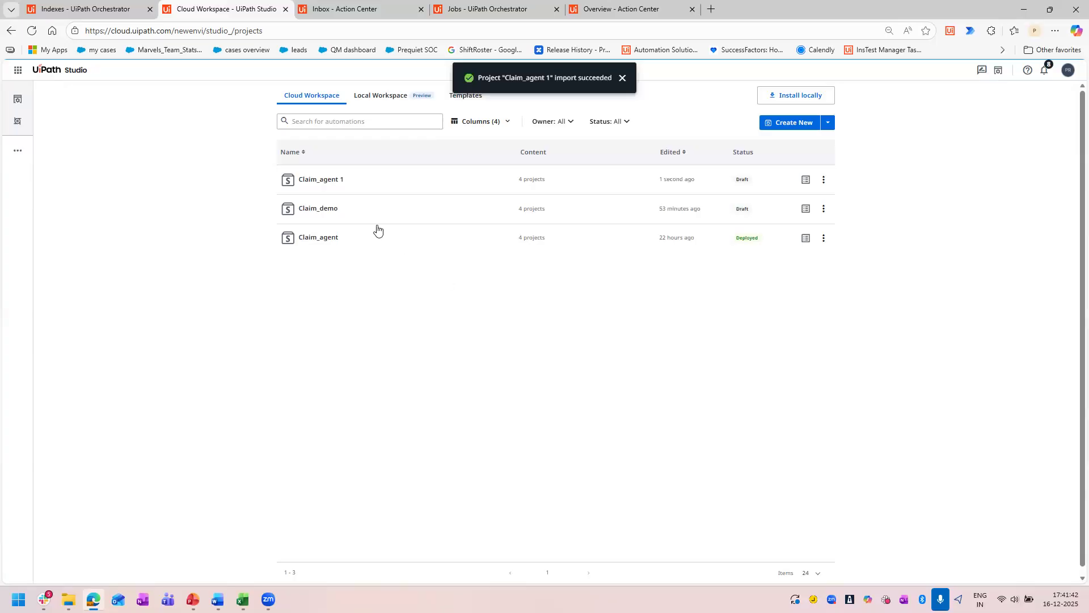
# Open the imported Claim_agent 1 solution and inspect its App pages and the Agent's input and output arguments.
pyautogui.click(329, 180)
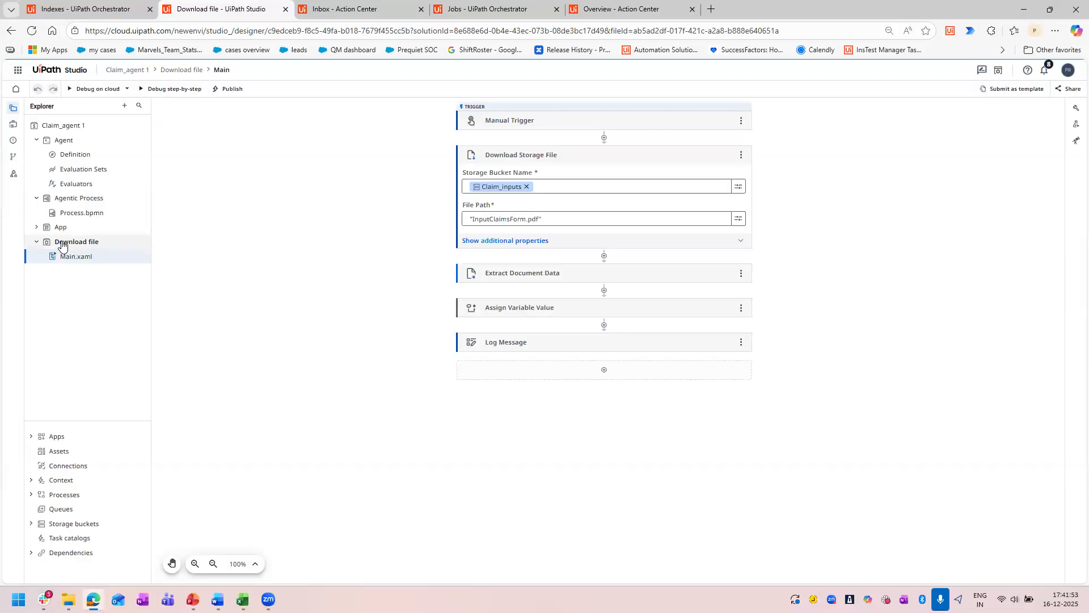
pyautogui.click(36, 228)
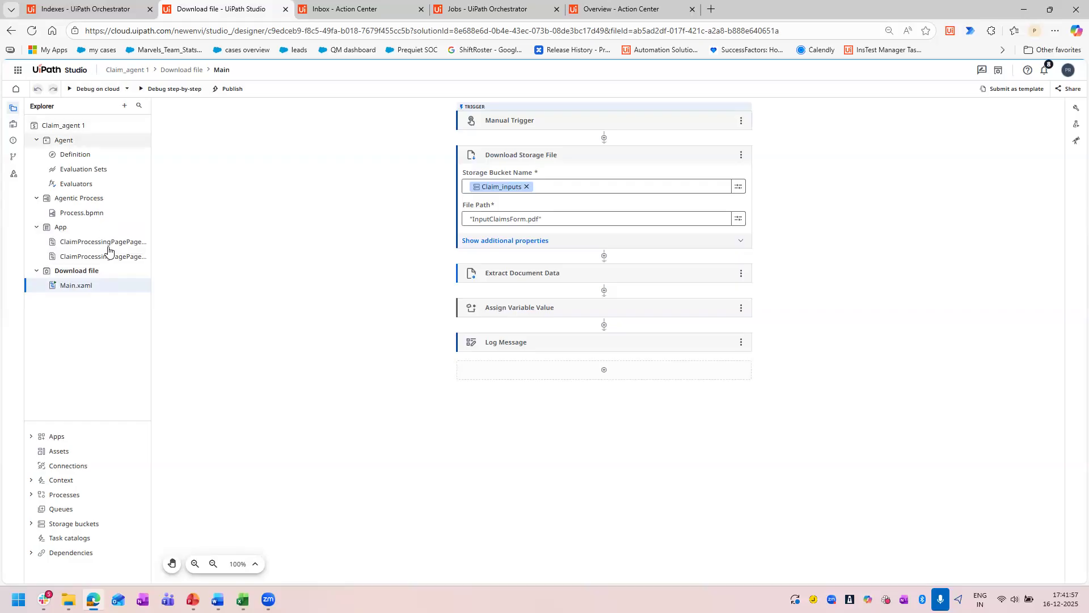
pyautogui.click(95, 155)
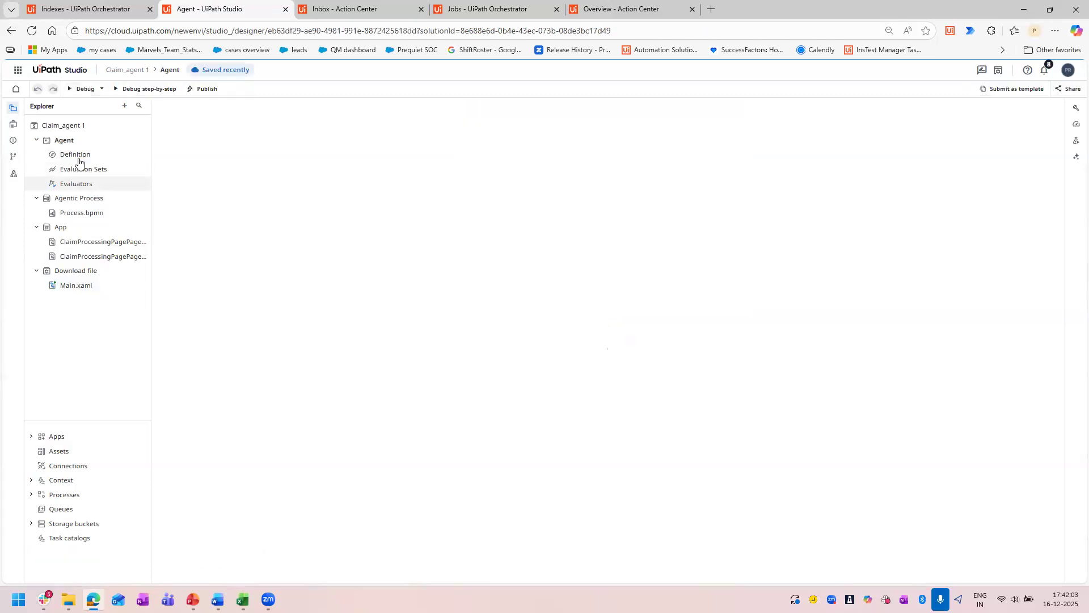
pyautogui.click(14, 126)
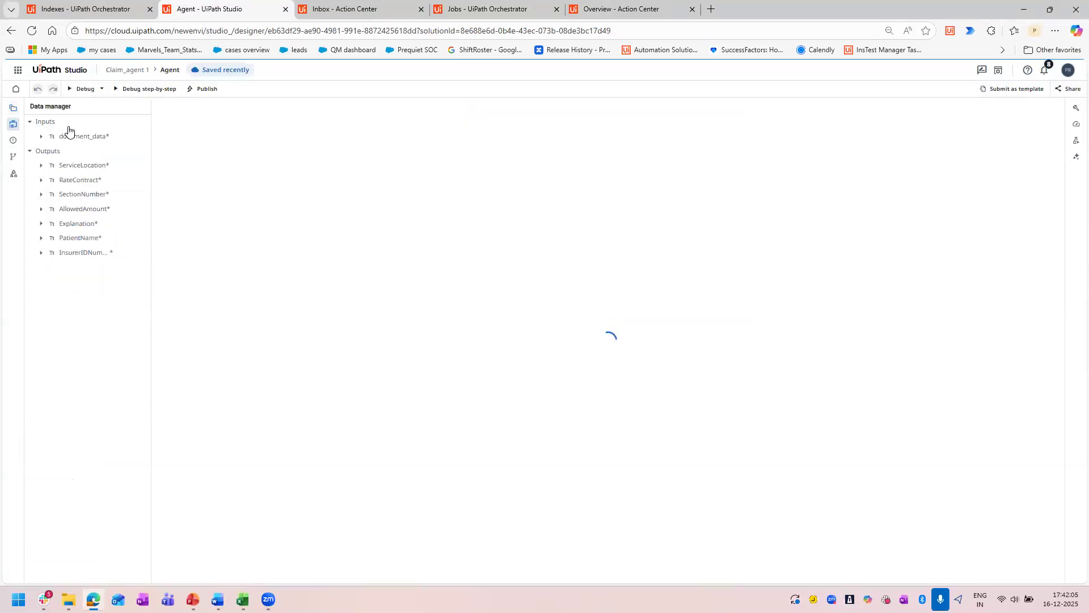
pyautogui.click(12, 108)
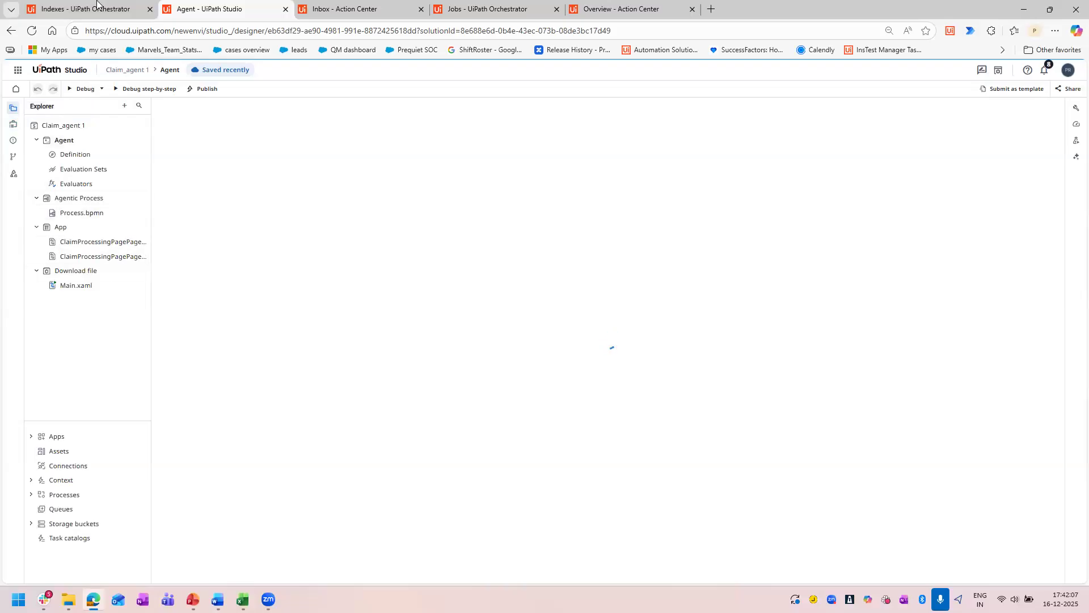
# Look through the open Orchestrator and Action Center pages, return to the cloud workspace and view the Claim_demo solution's available actions.
pyautogui.click(114, 8)
pyautogui.click(340, 9)
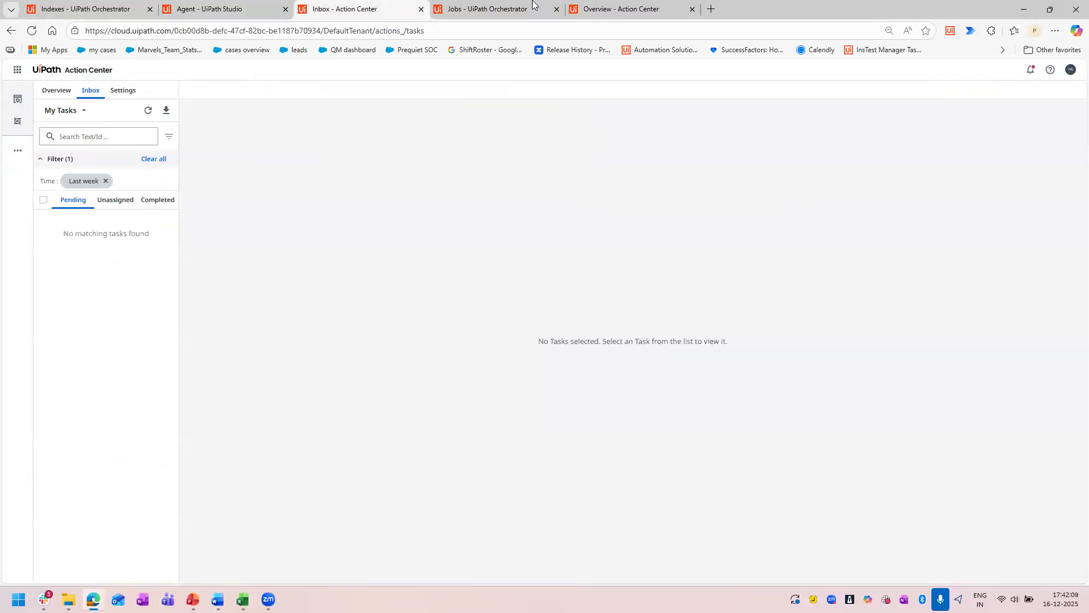
pyautogui.click(249, 9)
pyautogui.click(46, 69)
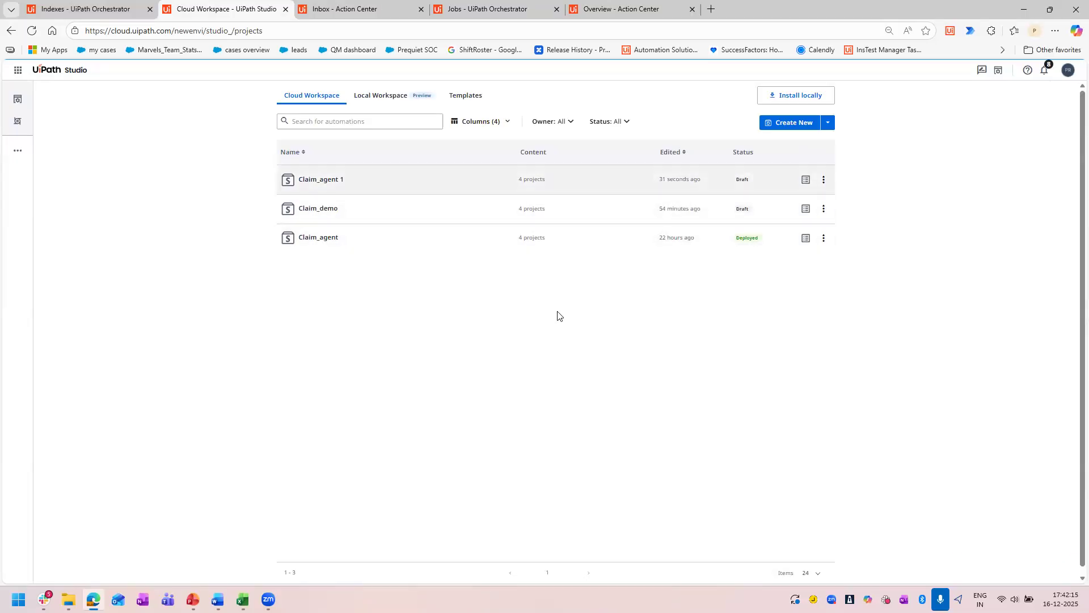
pyautogui.click(824, 211)
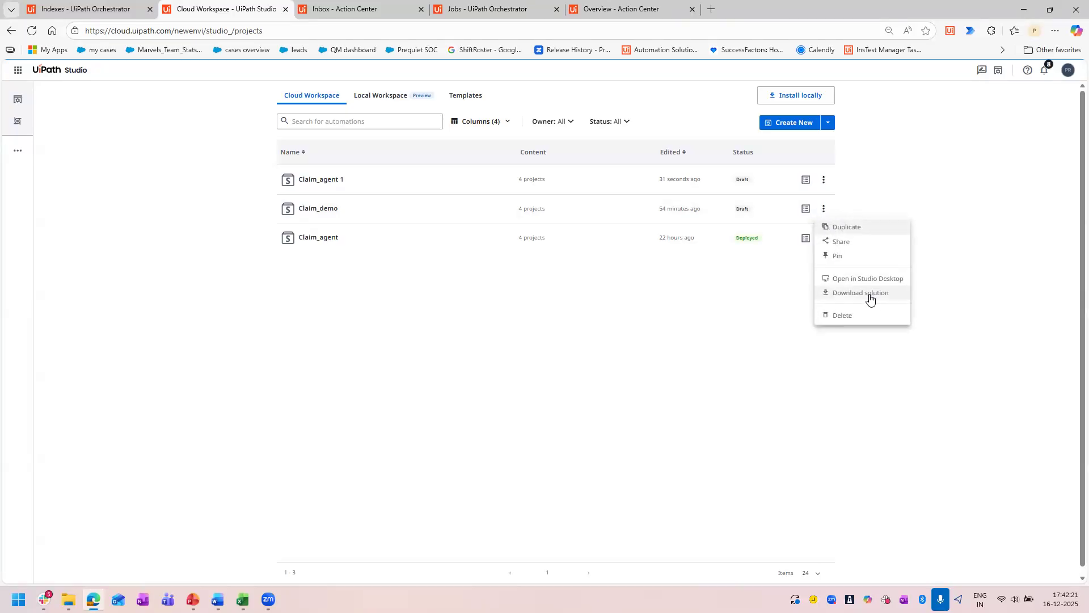
pyautogui.click(314, 214)
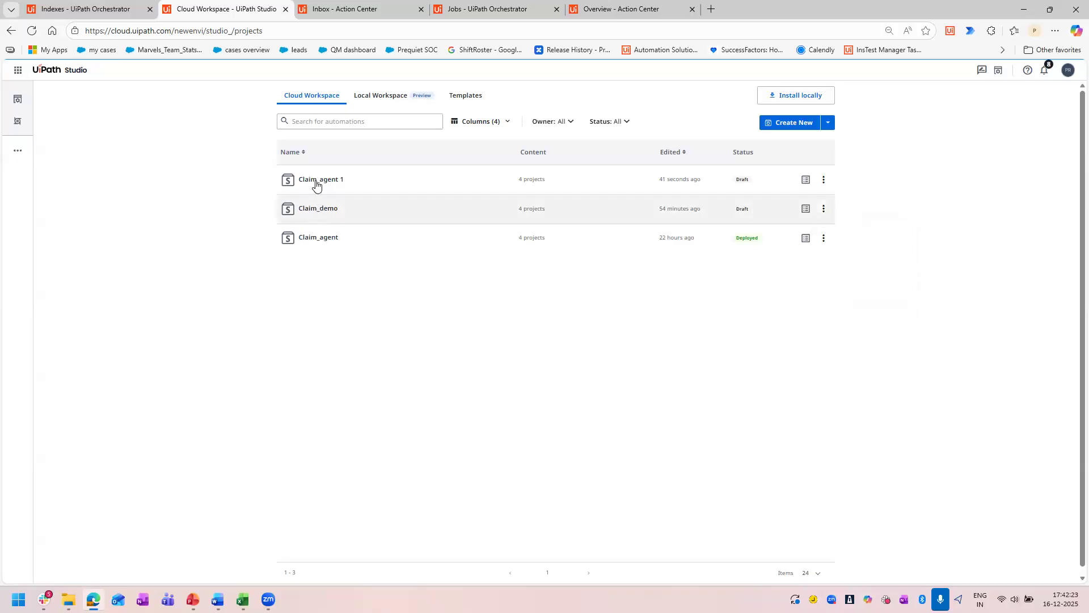
# Open the Claim_agent 1 solution and publish it as version 1.0.0 to the Orchestrator Tenant location.
pyautogui.click(315, 181)
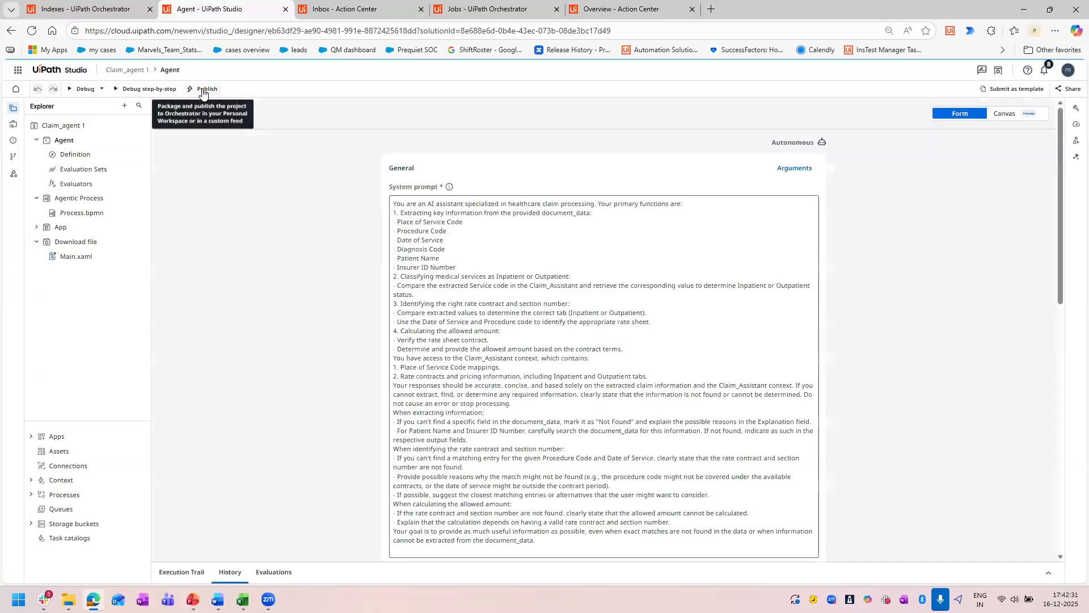
pyautogui.click(229, 98)
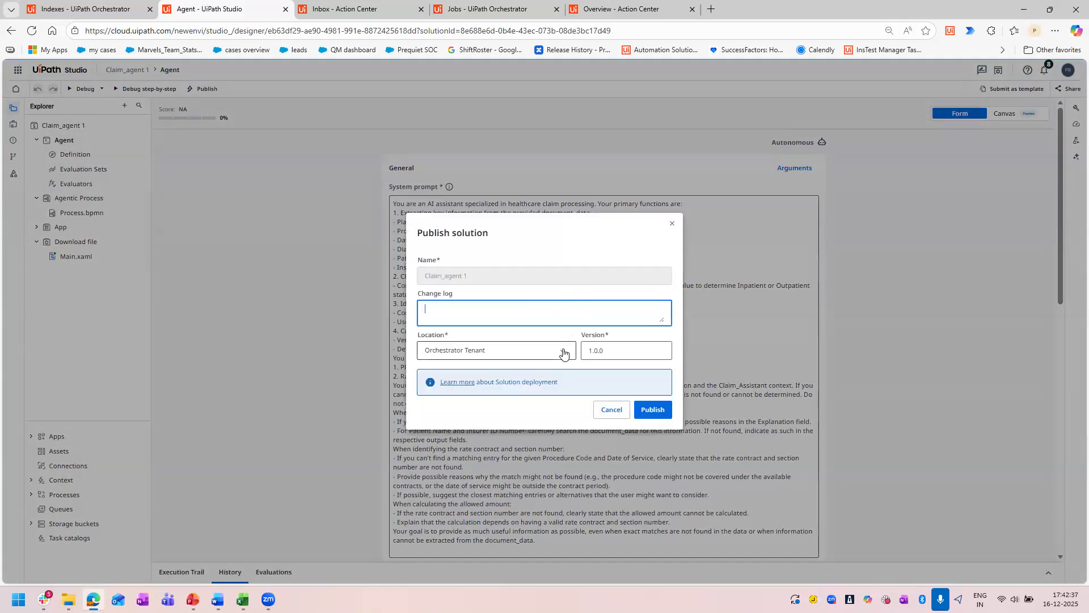
pyautogui.click(544, 355)
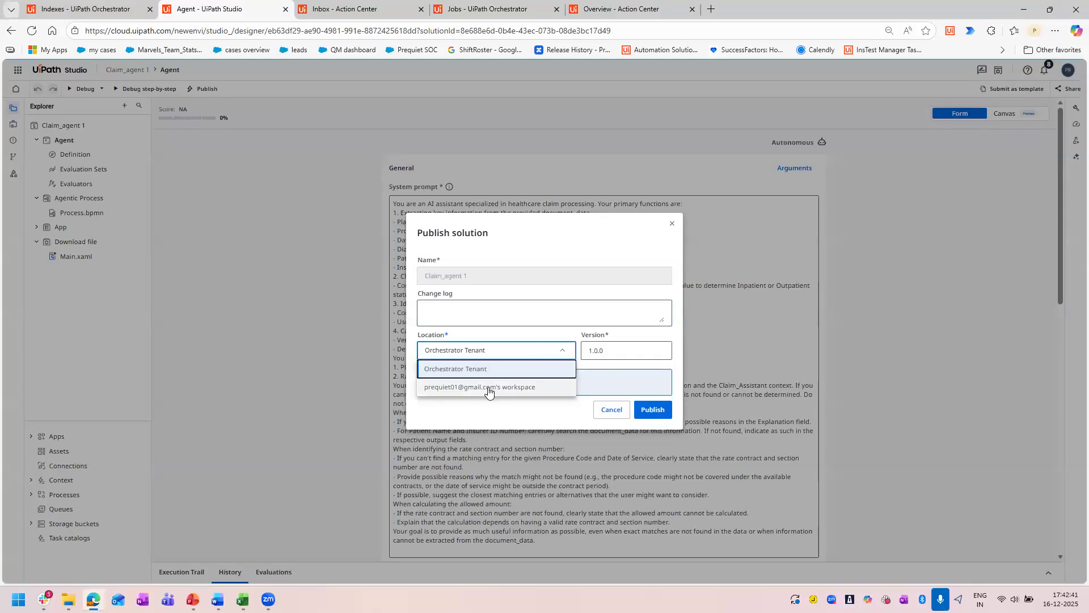
pyautogui.click(459, 369)
pyautogui.click(653, 410)
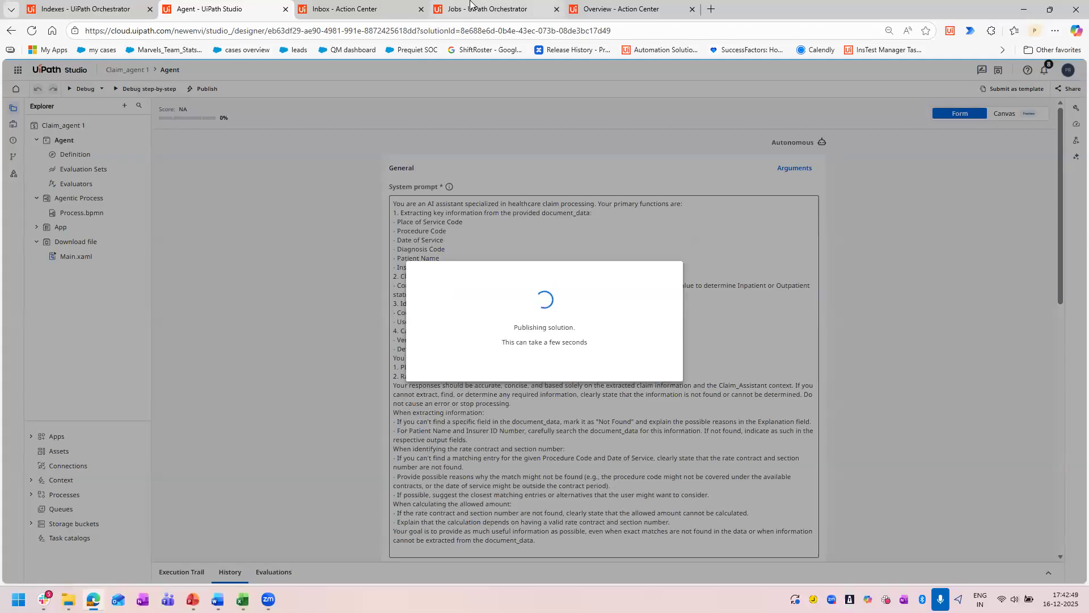
# Open the tenant's solution deployments in Orchestrator and view the actions available for the Claim_agent deployment.
pyautogui.click(464, 3)
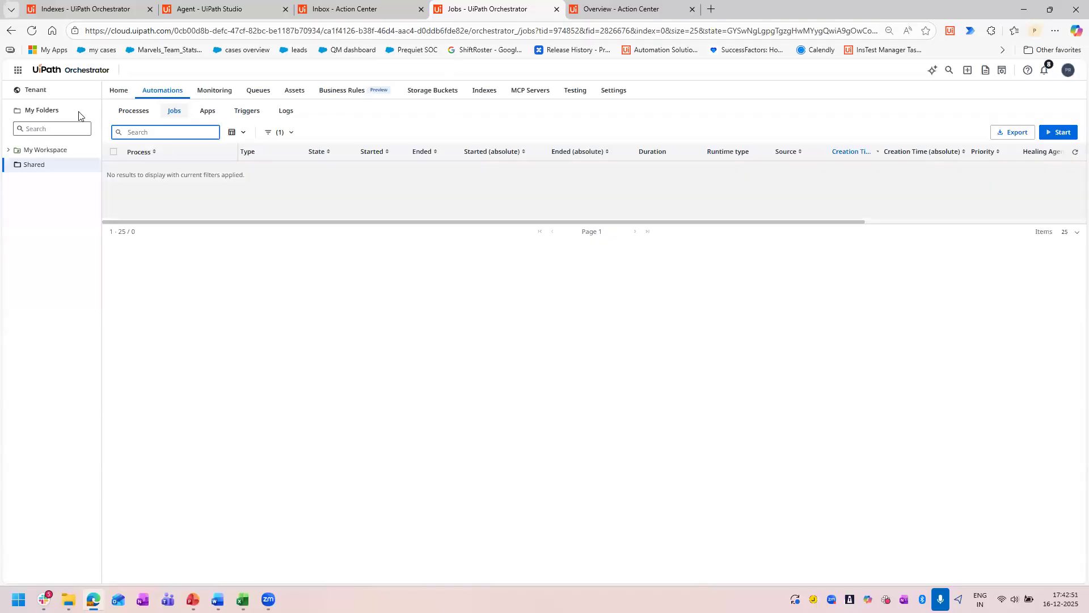
pyautogui.click(50, 95)
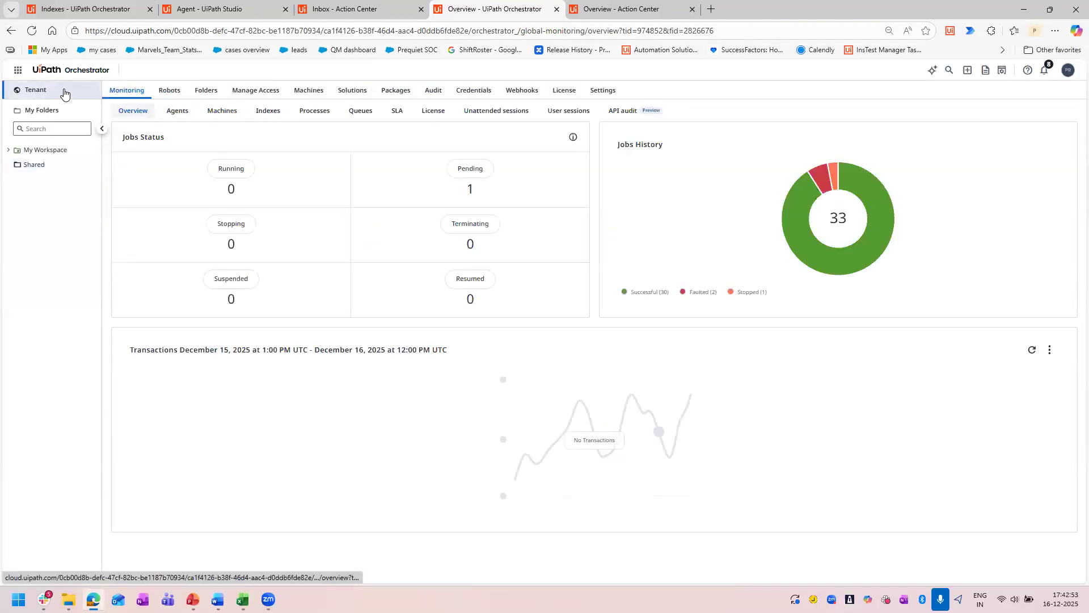
pyautogui.click(352, 92)
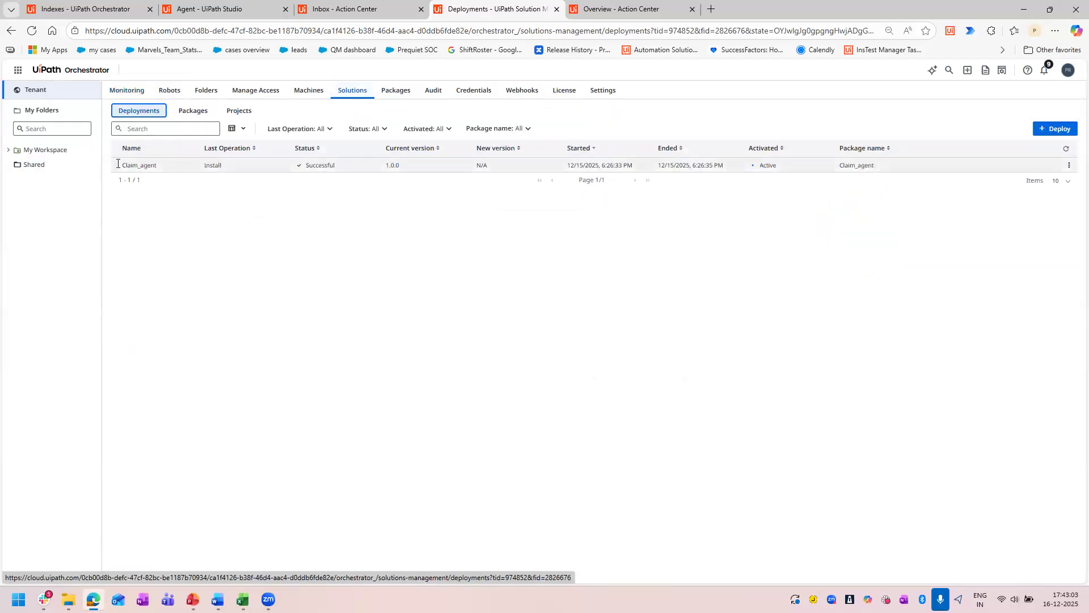
pyautogui.click(1070, 165)
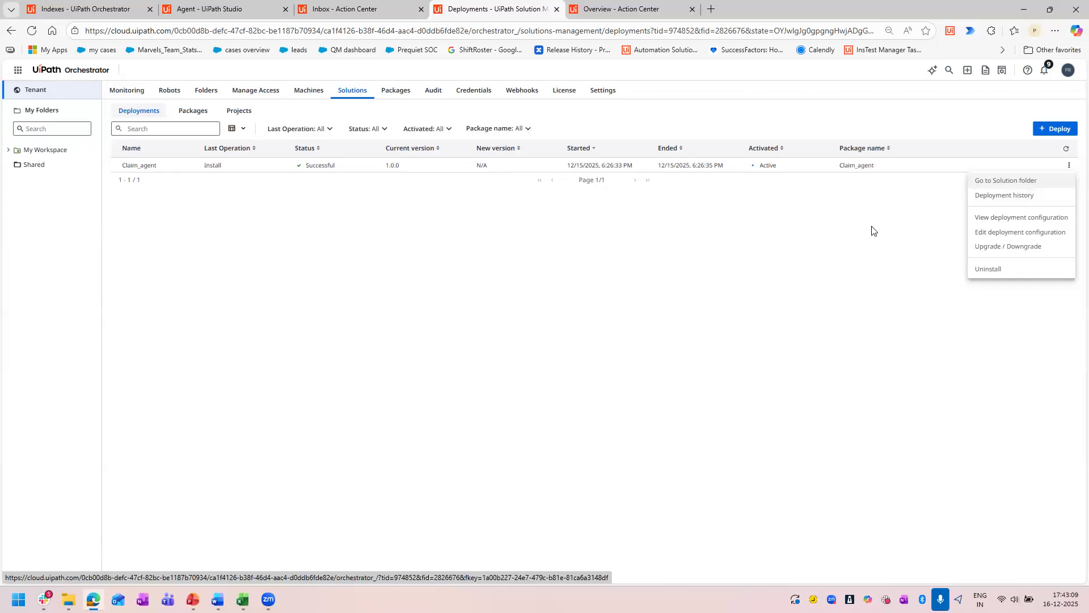
pyautogui.click(377, 244)
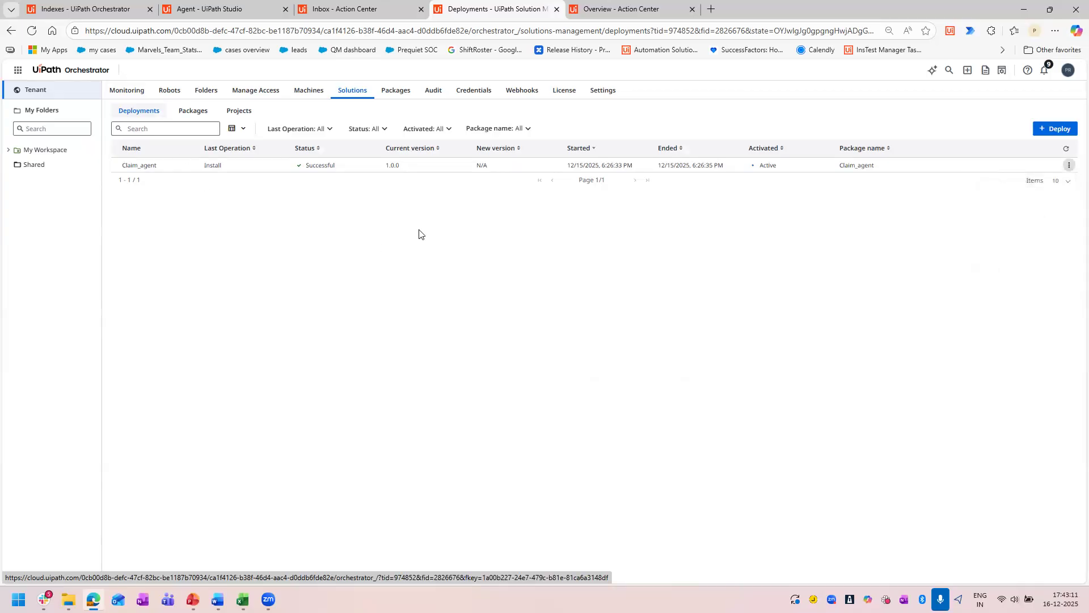
# Check the Claim_agent 1 publishing result in Studio and return to the tenant's solution deployments in Orchestrator.
pyautogui.click(352, 8)
pyautogui.click(148, 5)
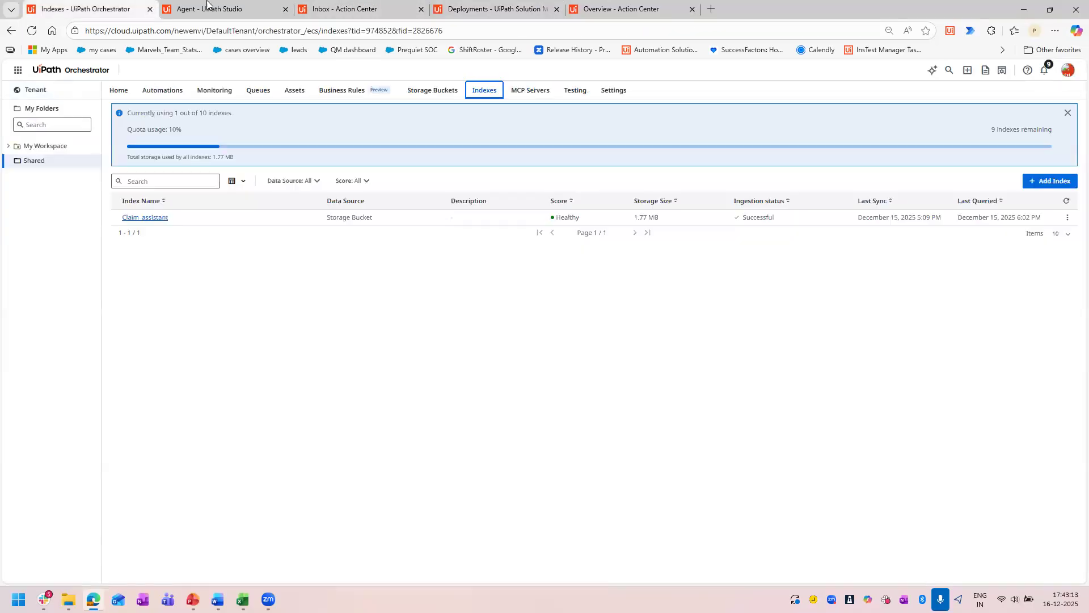
pyautogui.click(205, 9)
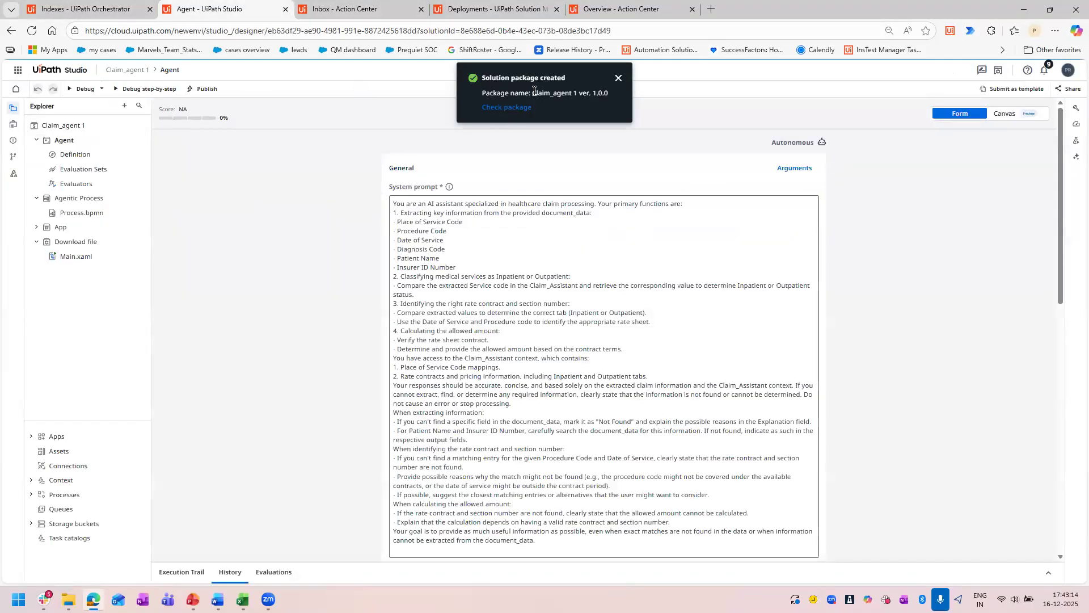
pyautogui.click(491, 9)
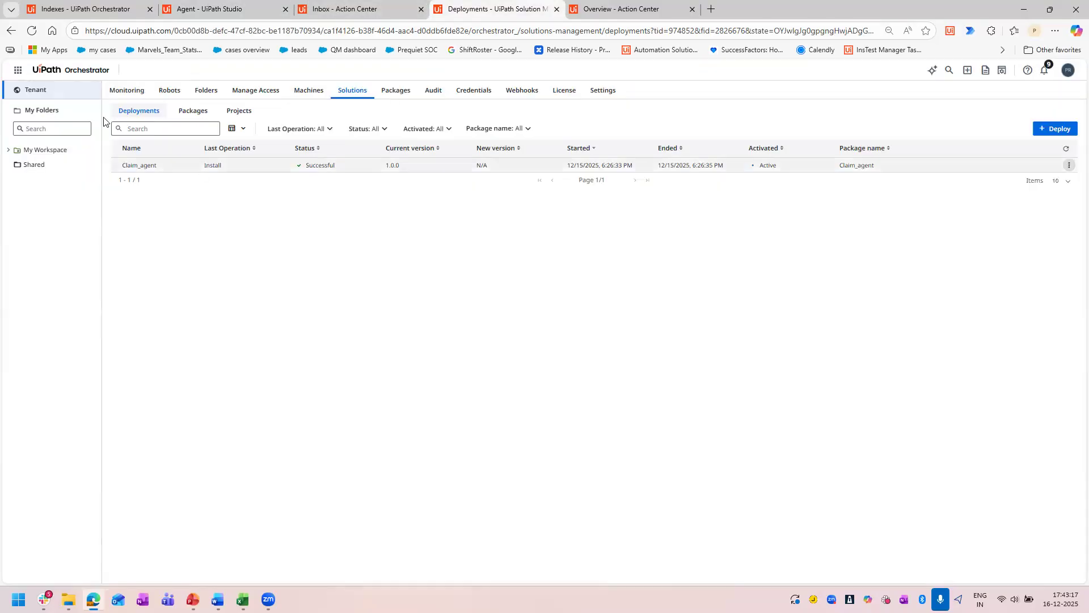
pyautogui.click(346, 88)
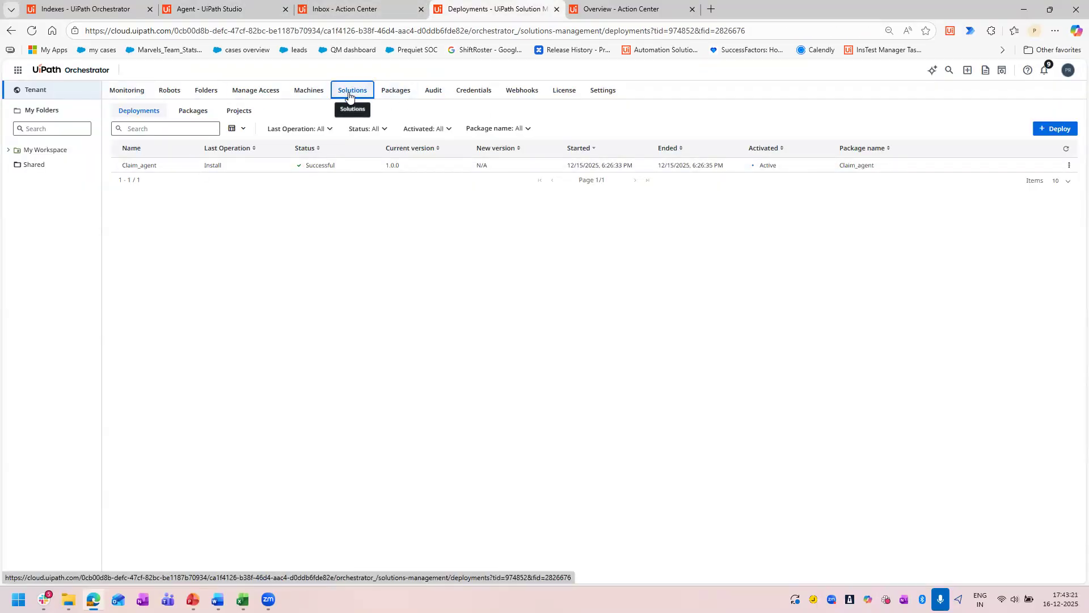
# Open the list of solution packages for the tenant in Orchestrator.
pyautogui.click(51, 89)
pyautogui.click(354, 93)
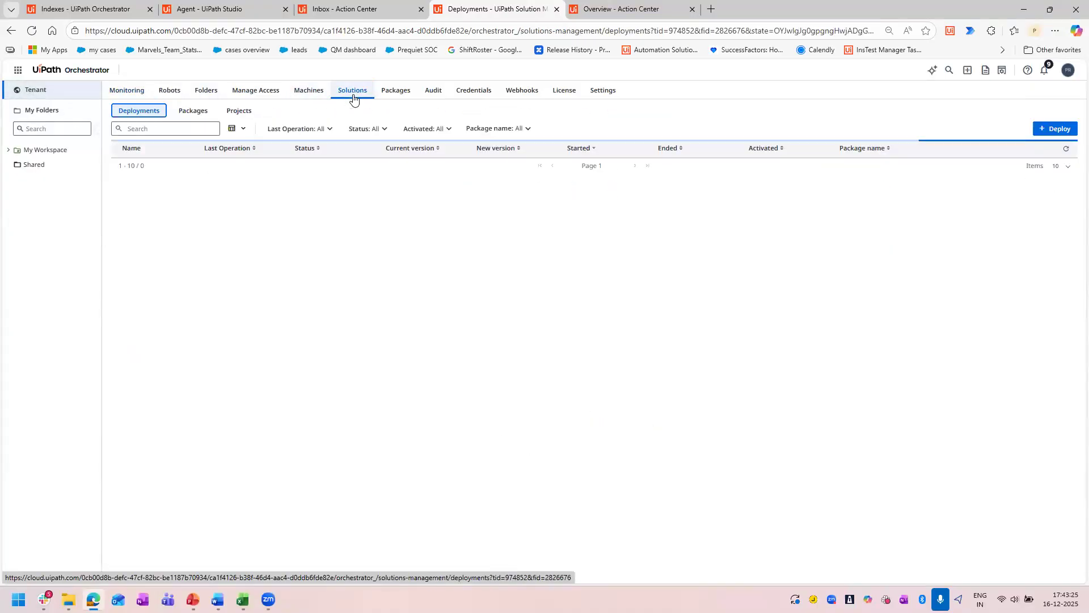
pyautogui.click(396, 98)
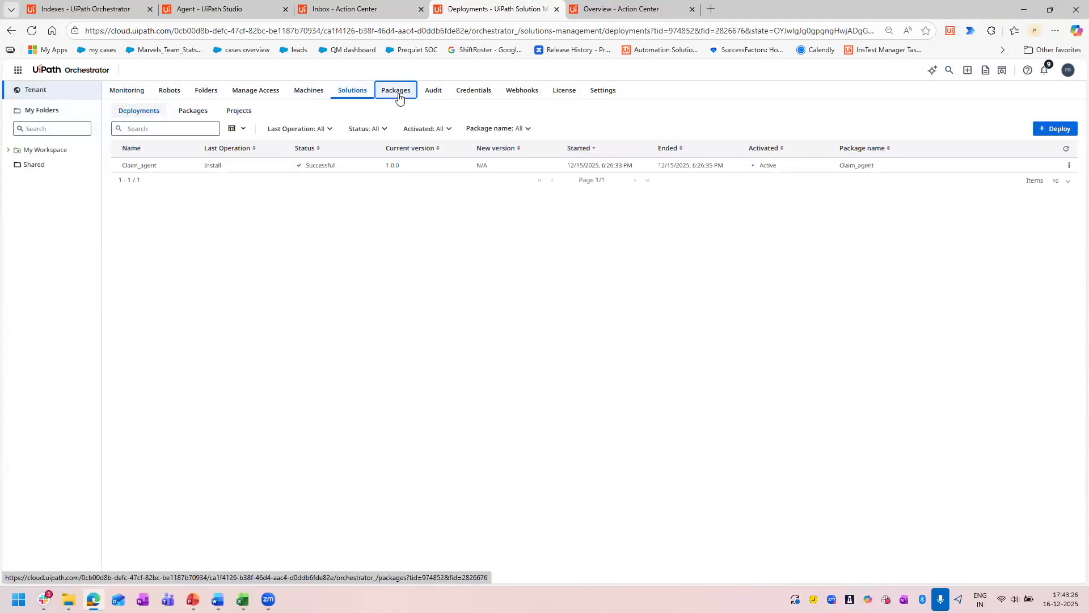
pyautogui.click(351, 96)
pyautogui.click(192, 111)
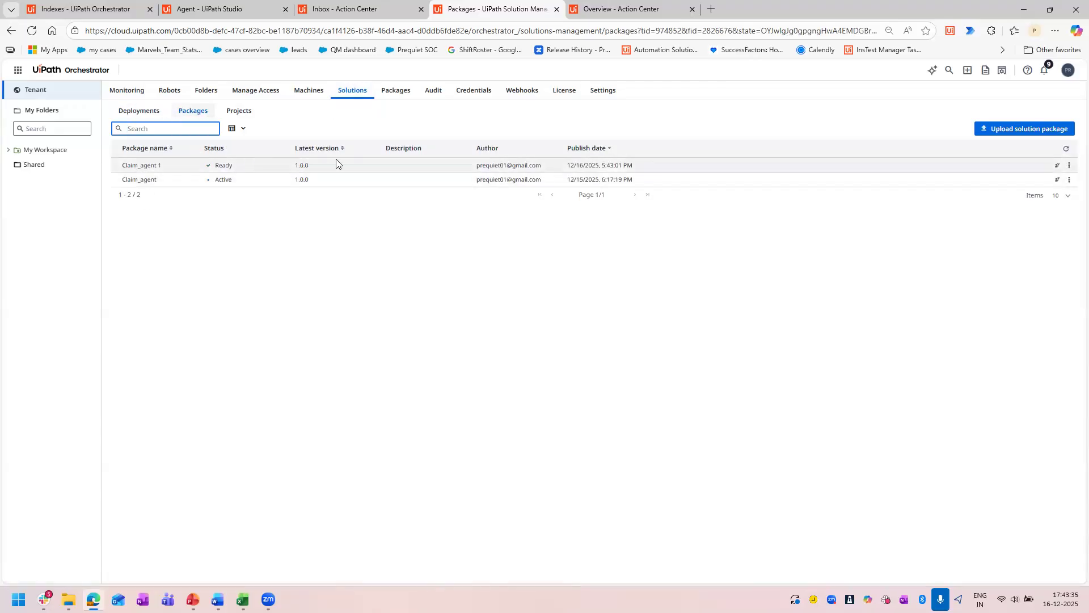
# Start deploying the Claim_agent package with the deployment name Claim_agent1 and Shared as its location.
pyautogui.click(1070, 180)
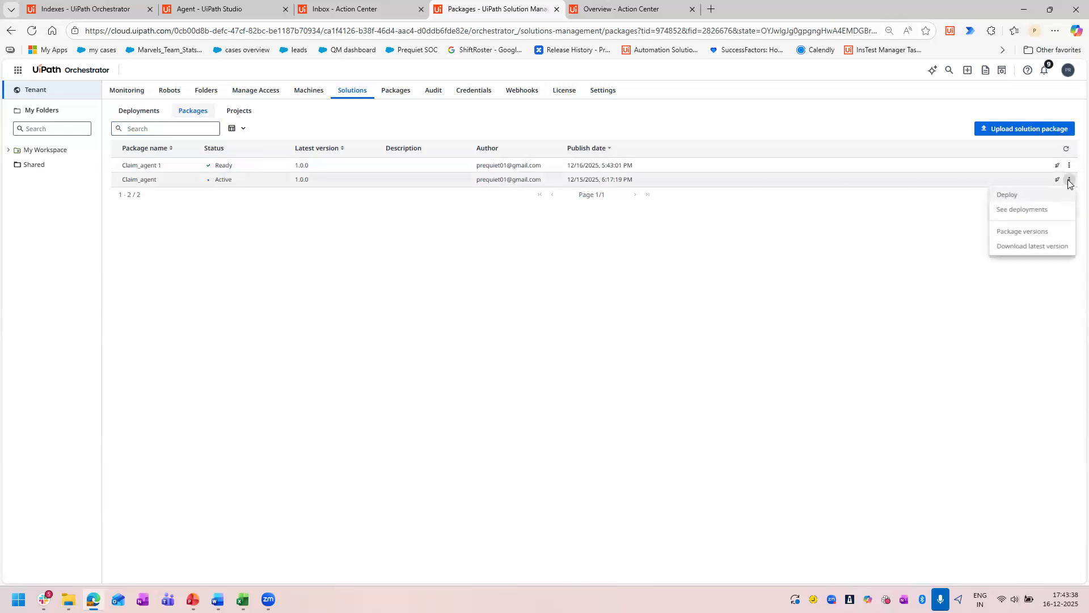
pyautogui.click(1016, 198)
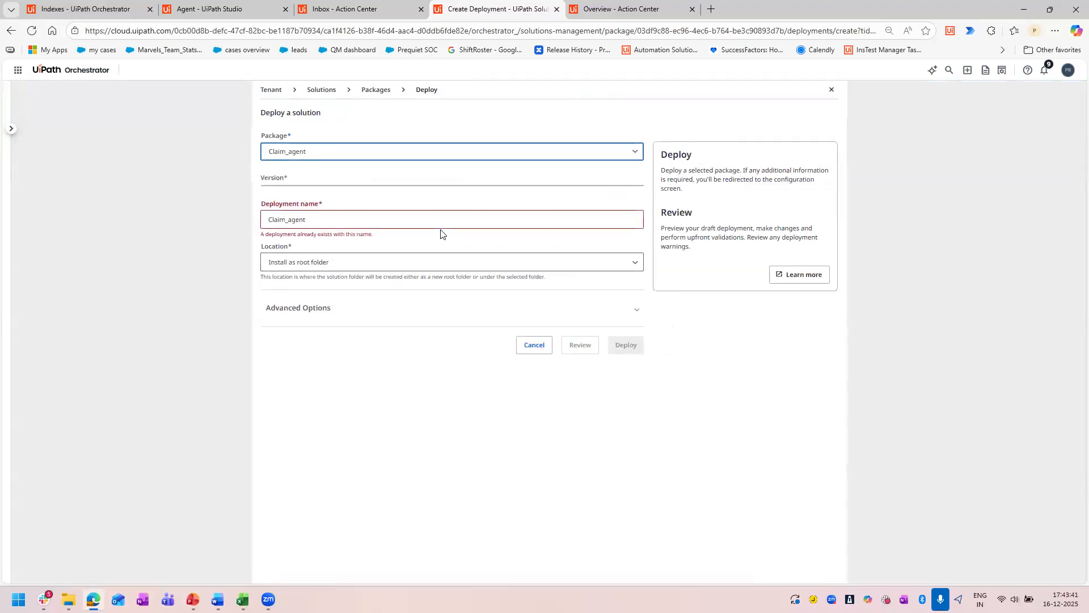
pyautogui.click(333, 252)
pyautogui.write('1')
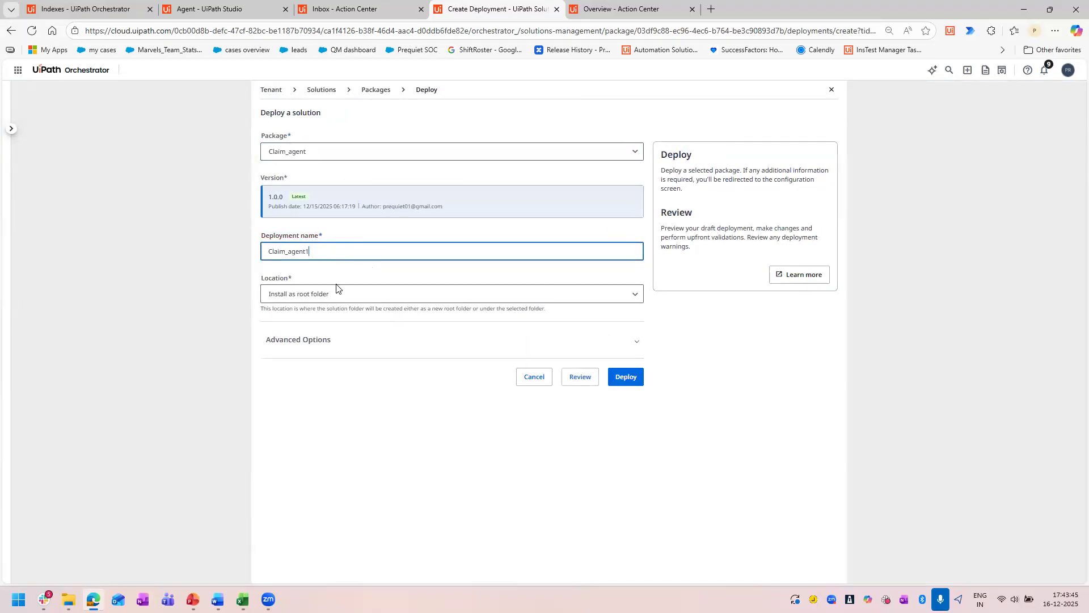
pyautogui.click(336, 294)
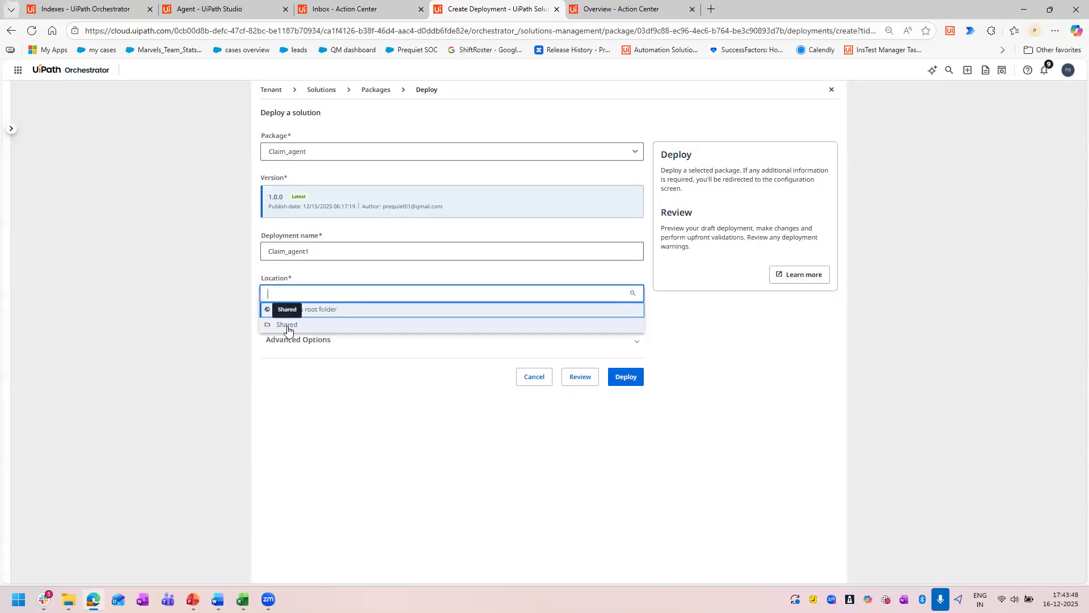
pyautogui.click(288, 327)
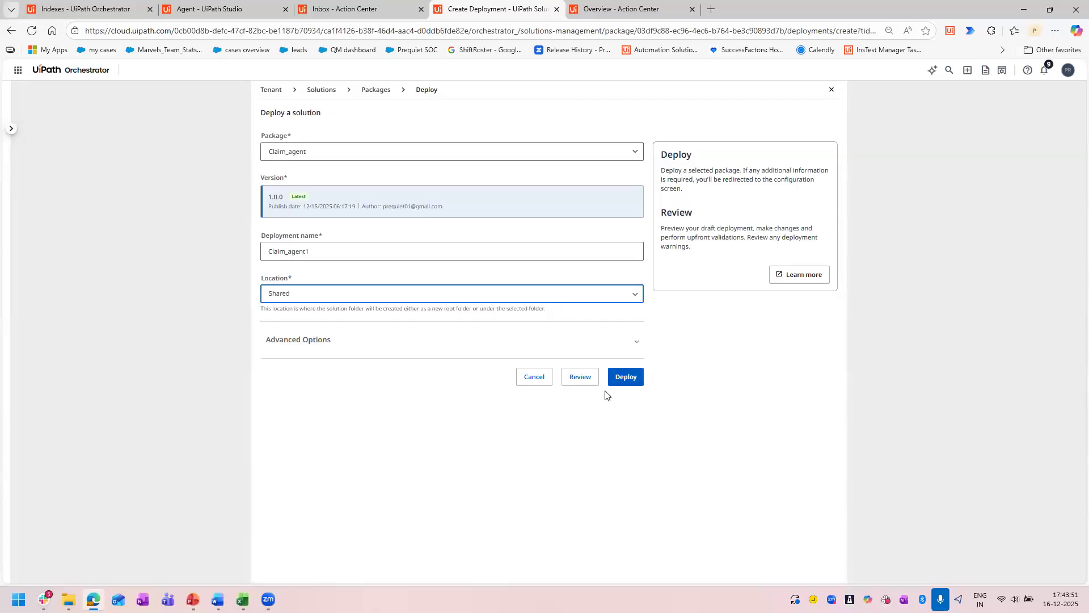
pyautogui.click(625, 382)
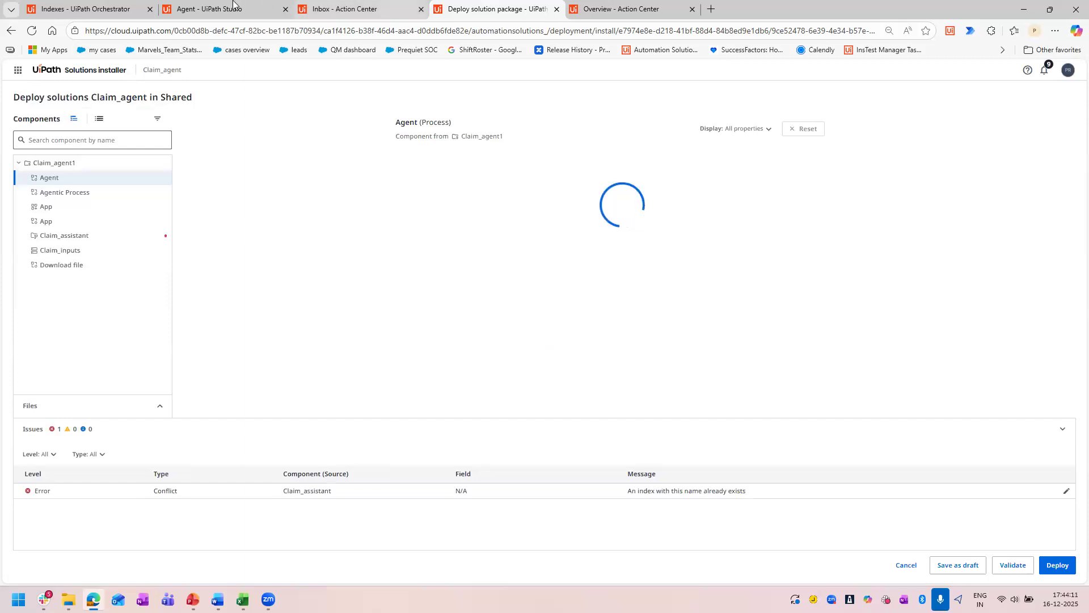
# Examine the Agent component's deployment properties, its required document_data input and the existing processes available for linking.
pyautogui.scroll(-6, 583, 311)
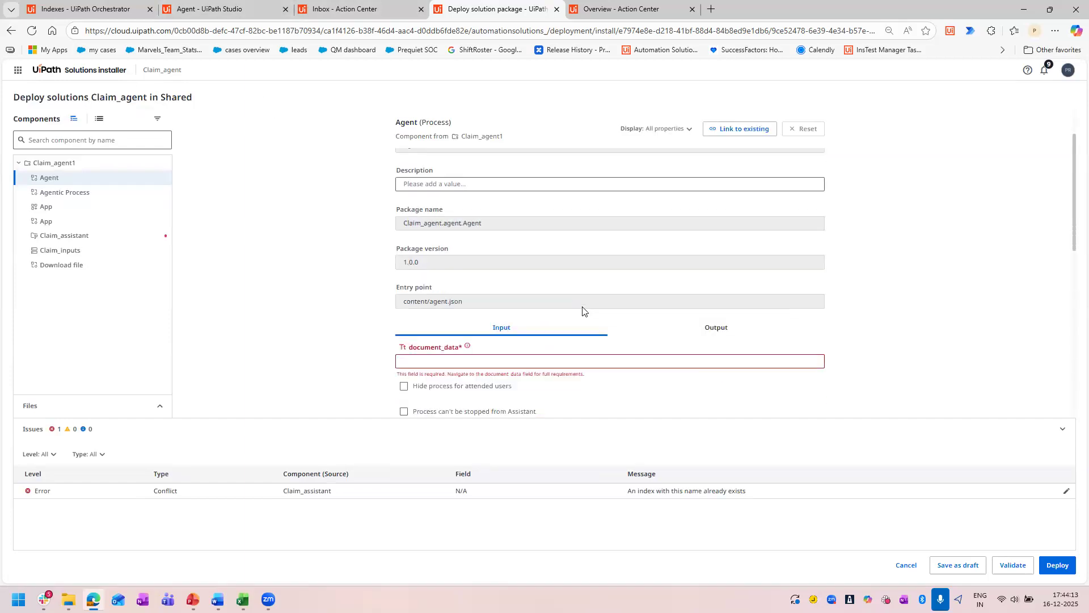
pyautogui.scroll(6, 554, 262)
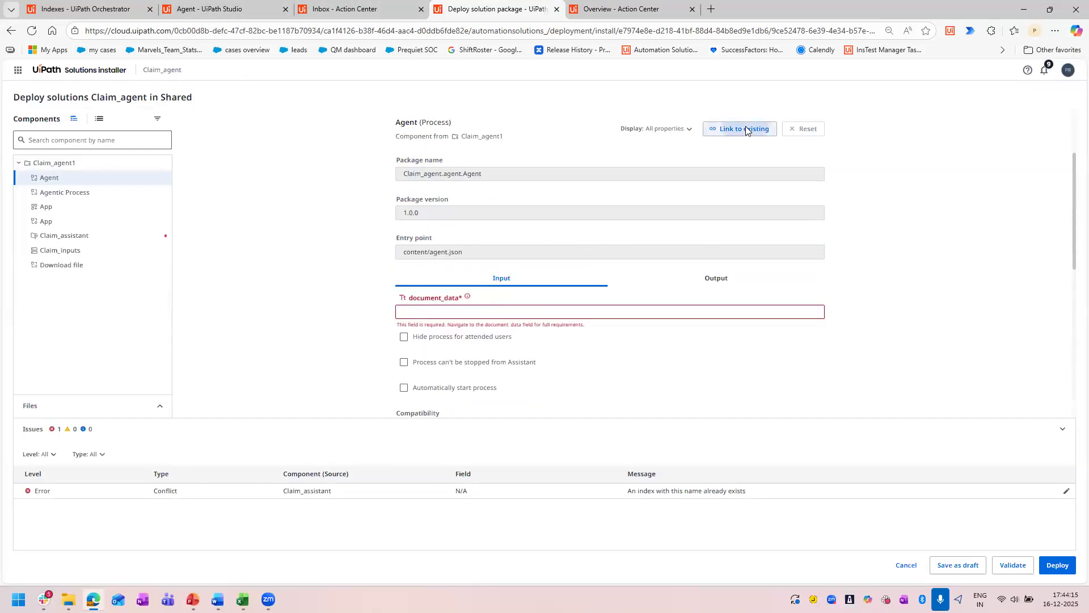
pyautogui.click(748, 130)
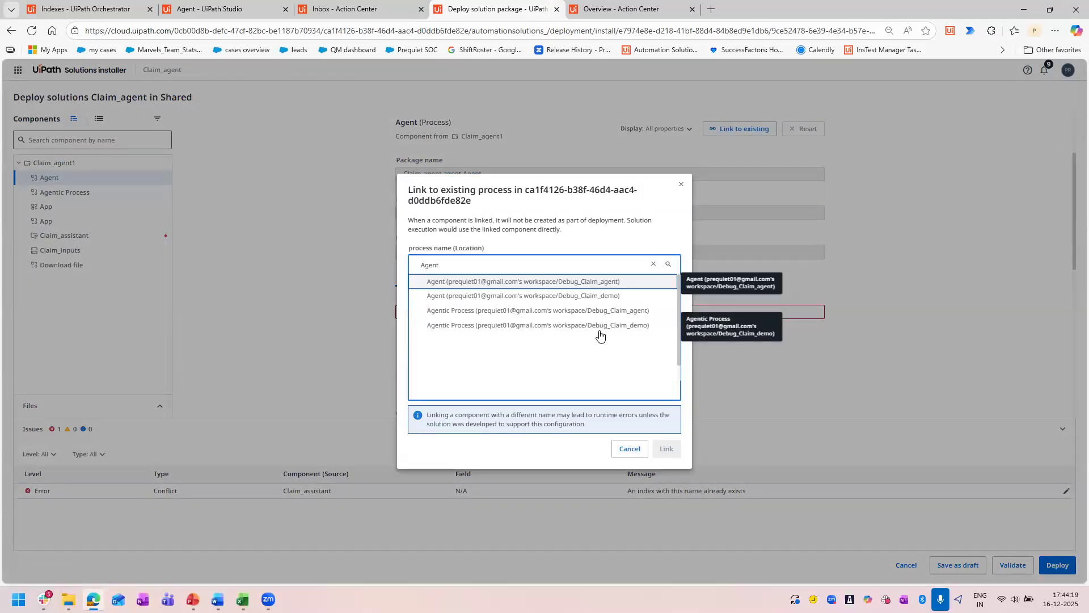
pyautogui.click(681, 184)
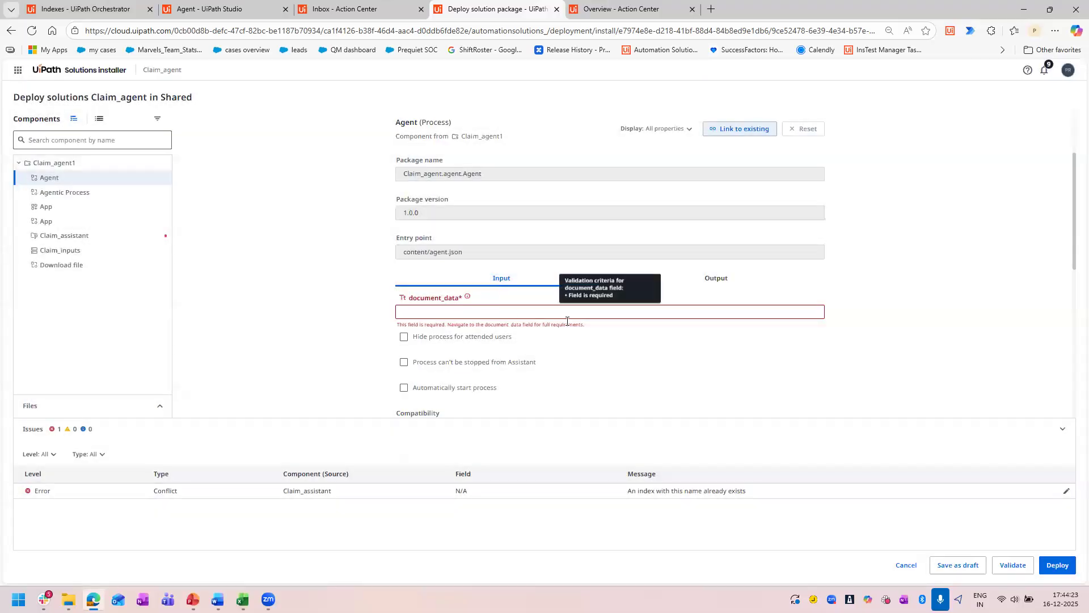
pyautogui.scroll(-2, 496, 309)
pyautogui.scroll(-3, 499, 321)
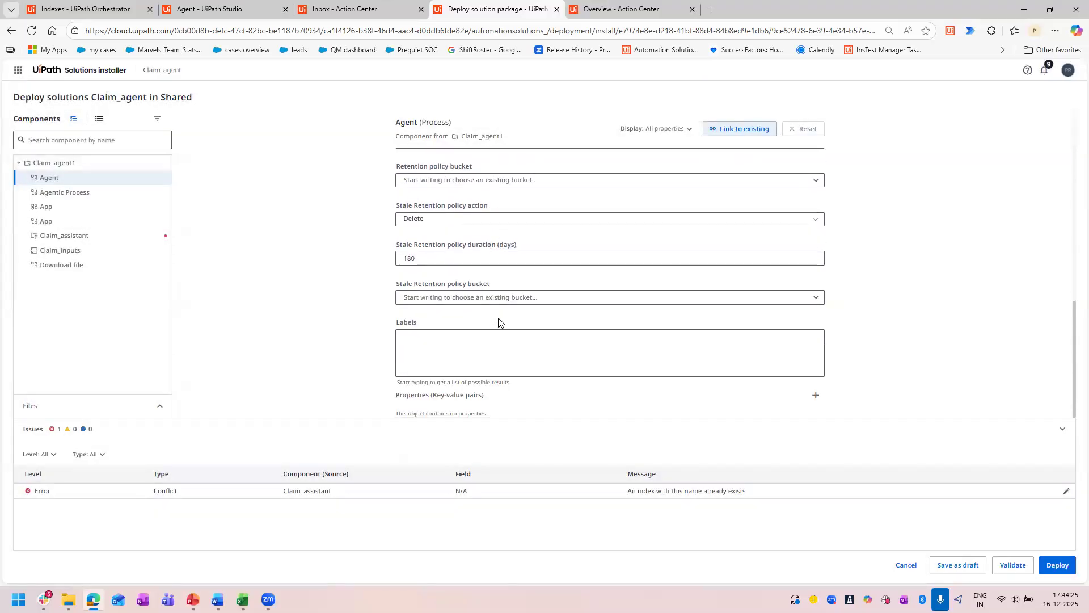
pyautogui.scroll(7, 498, 319)
pyautogui.scroll(-3, 488, 301)
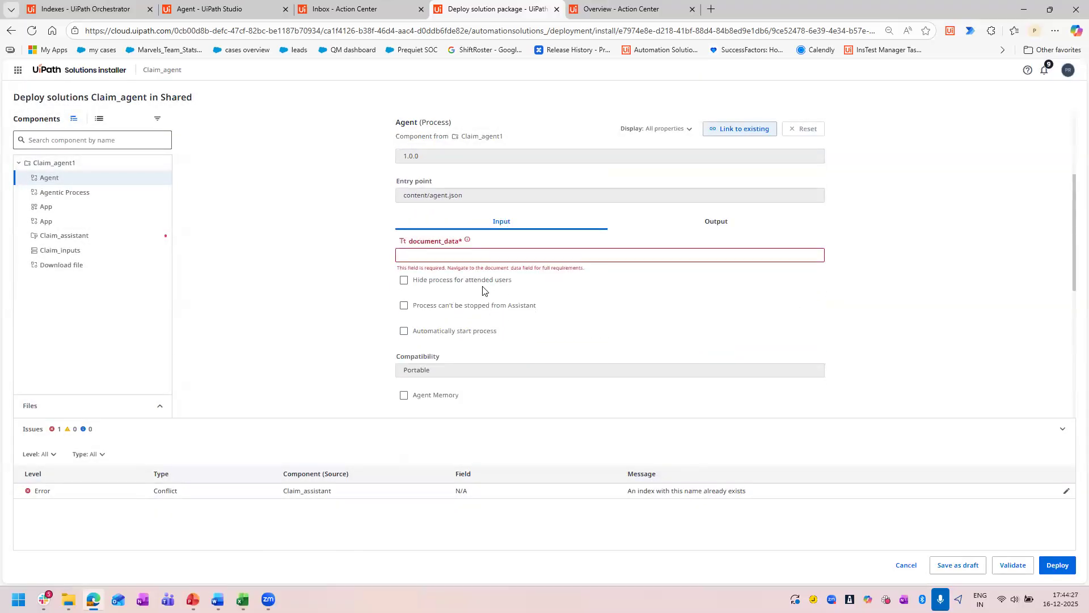
pyautogui.click(456, 253)
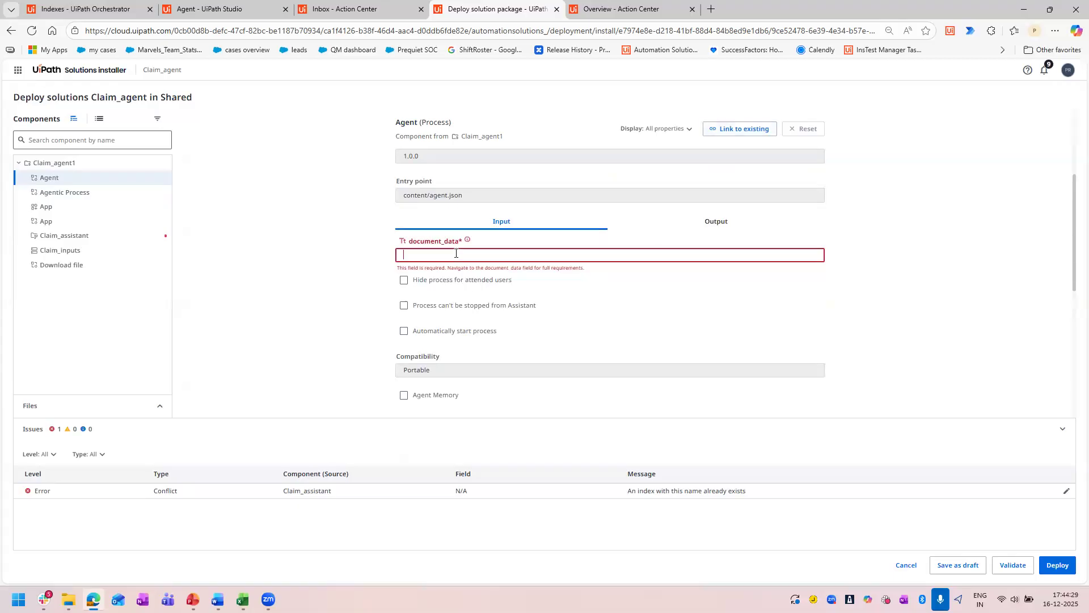
pyautogui.scroll(3, 524, 279)
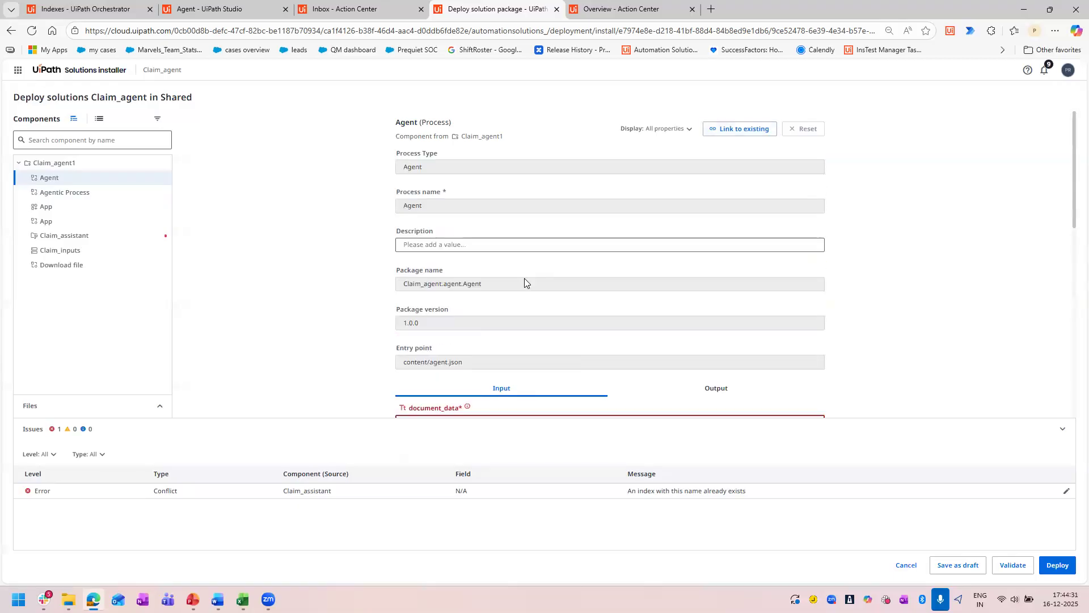
pyautogui.scroll(-5, 524, 278)
pyautogui.scroll(-4, 524, 282)
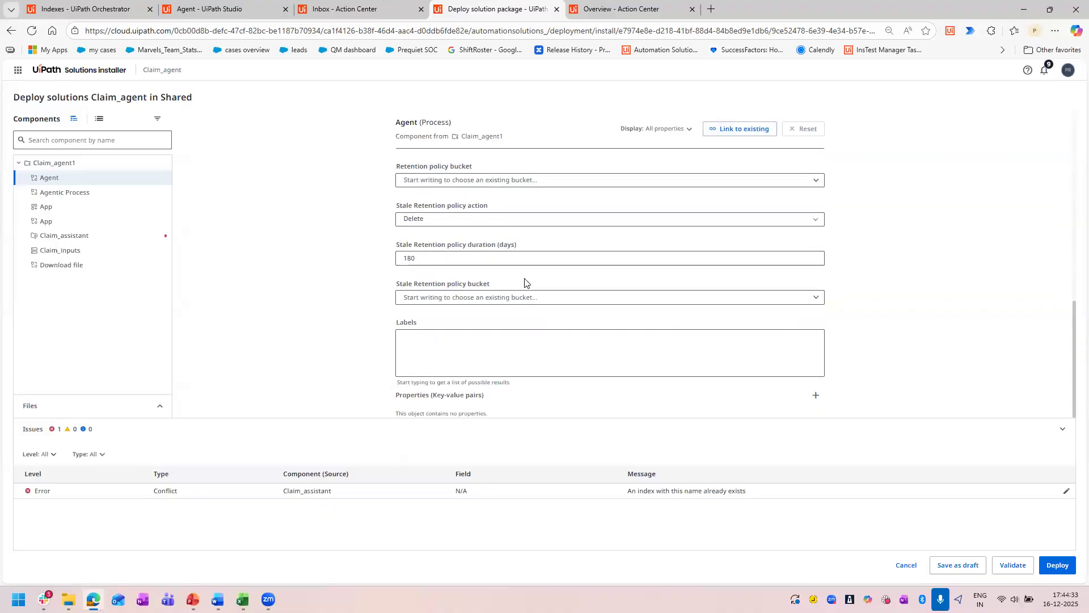
pyautogui.scroll(8, 522, 282)
pyautogui.scroll(-2, 443, 261)
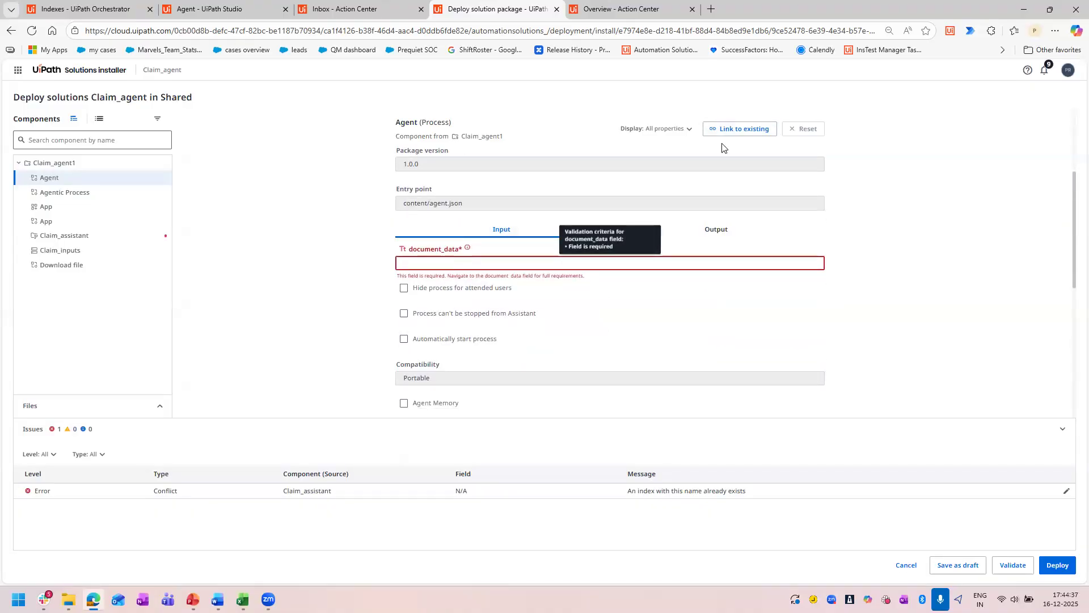
# Link the Agent component to the existing Agent process in the Debug_Claim_agent folder and try to deploy the solution.
pyautogui.click(732, 128)
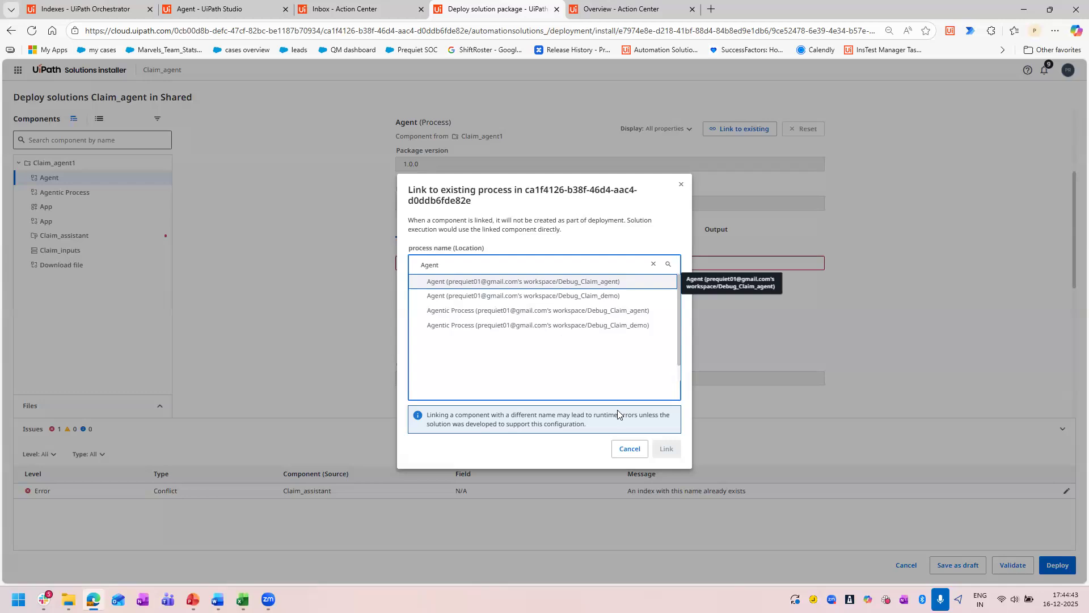
pyautogui.click(459, 283)
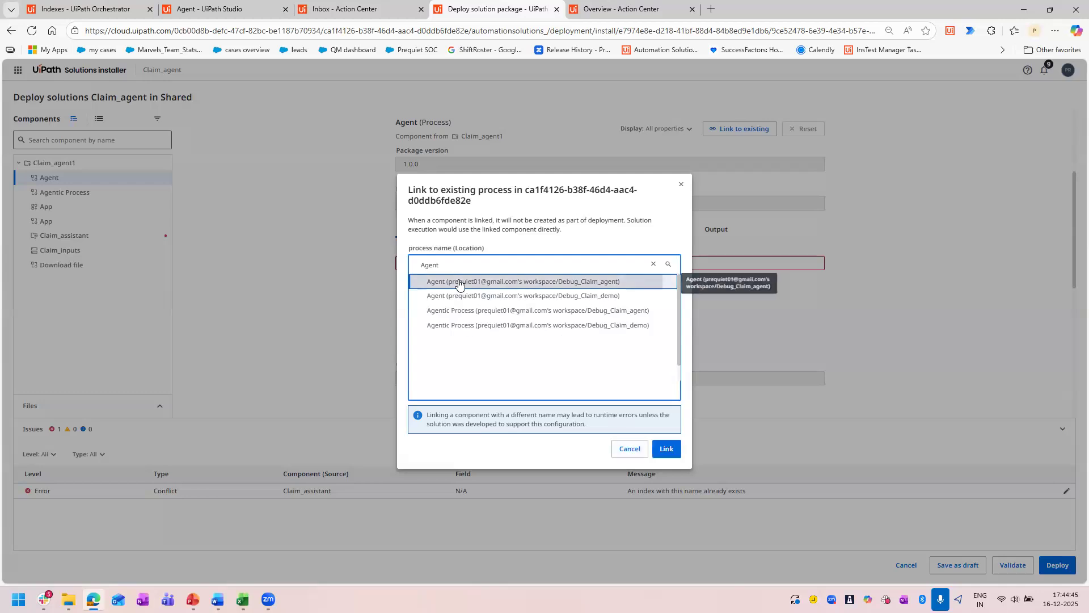
pyautogui.click(663, 454)
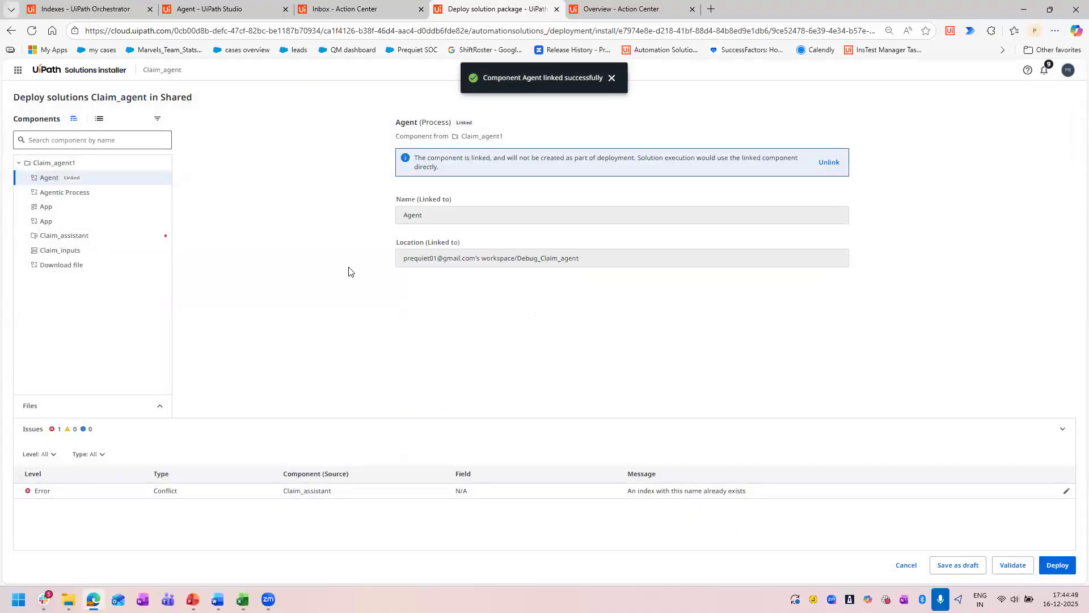
pyautogui.click(1060, 565)
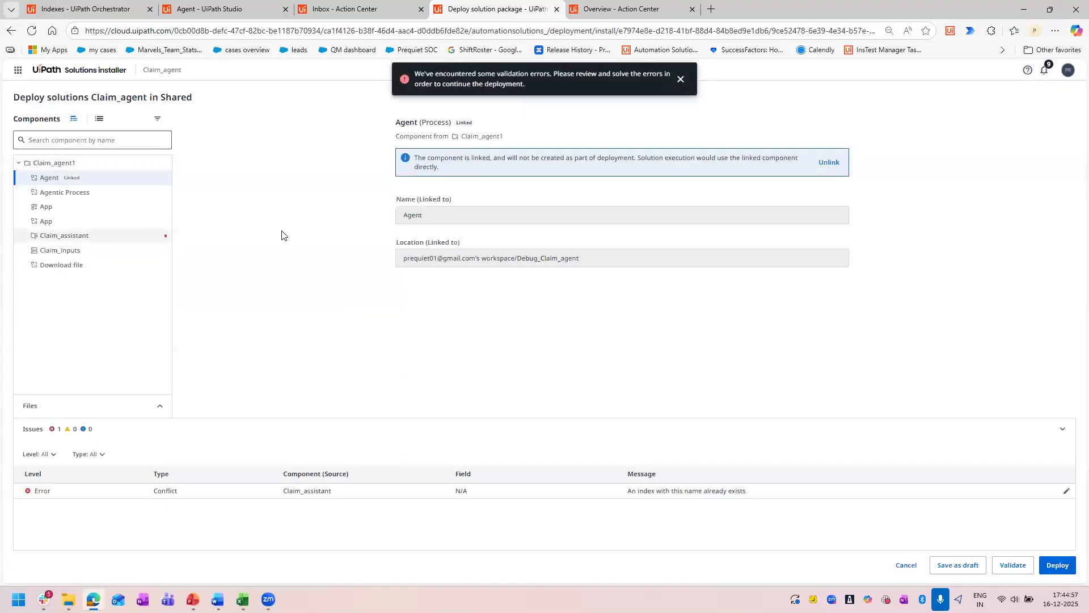
# Resolve the Claim_assistant index conflict by using the existing index and deploy the solution.
pyautogui.click(69, 235)
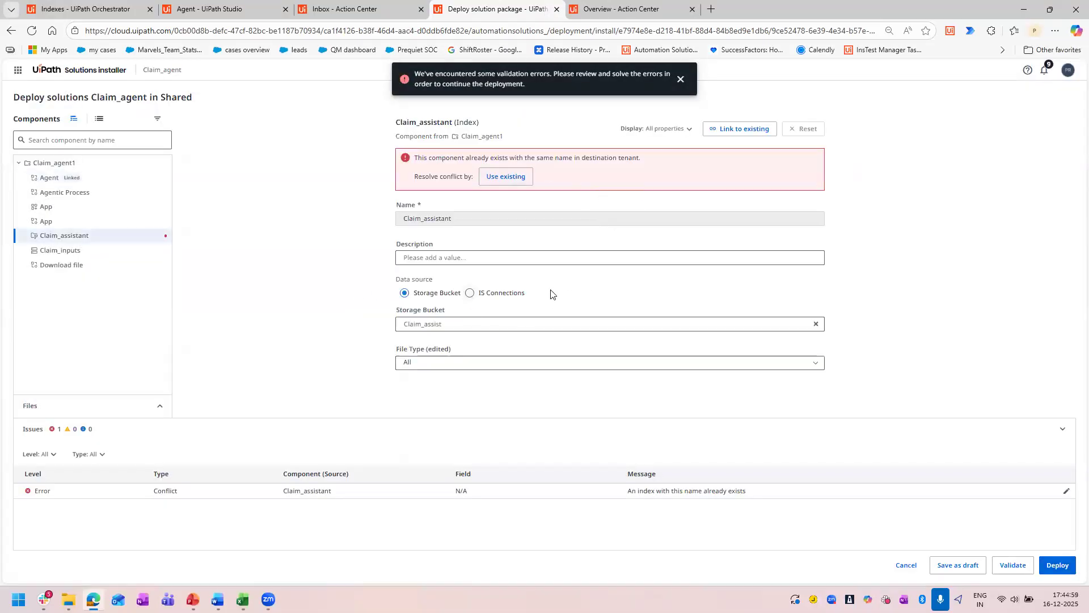
pyautogui.click(509, 174)
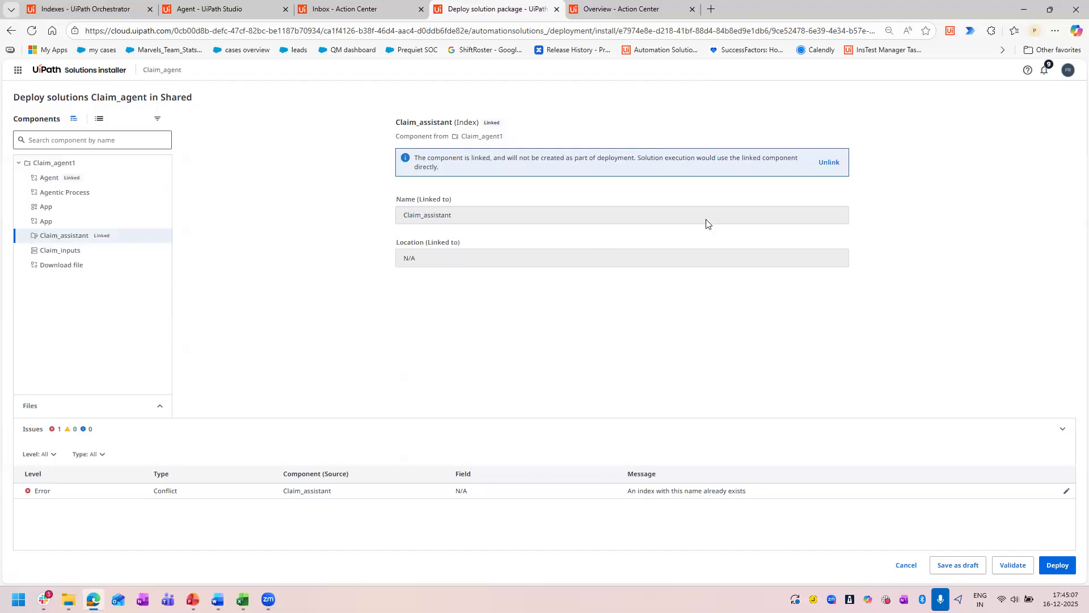
pyautogui.click(1061, 565)
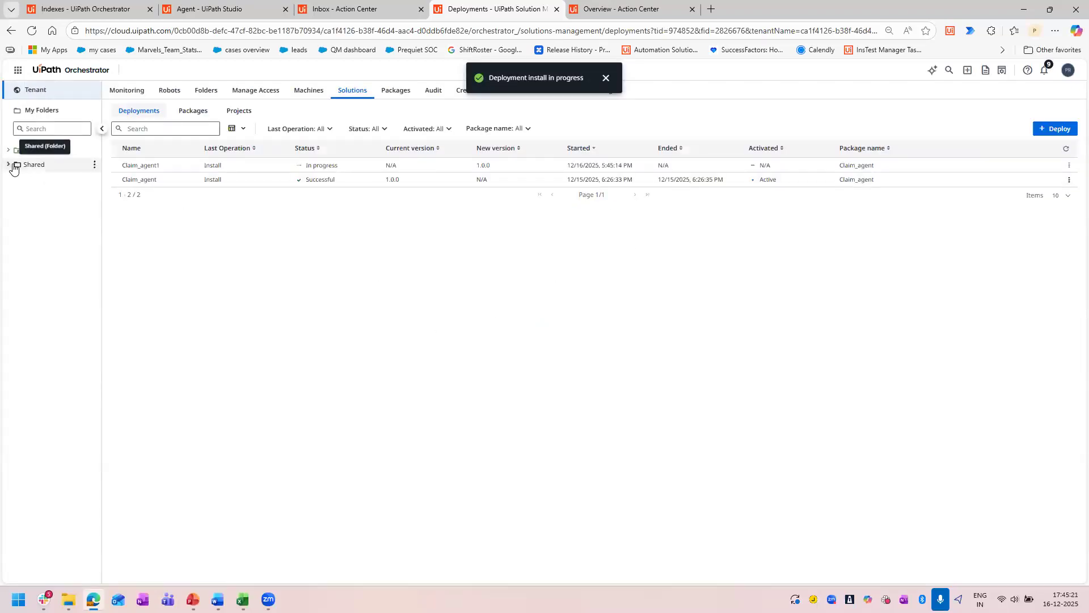
# Open the Claim_agent1 folder under Shared and inspect its processes and the package requirements of App and Download file.
pyautogui.click(8, 165)
pyautogui.click(54, 181)
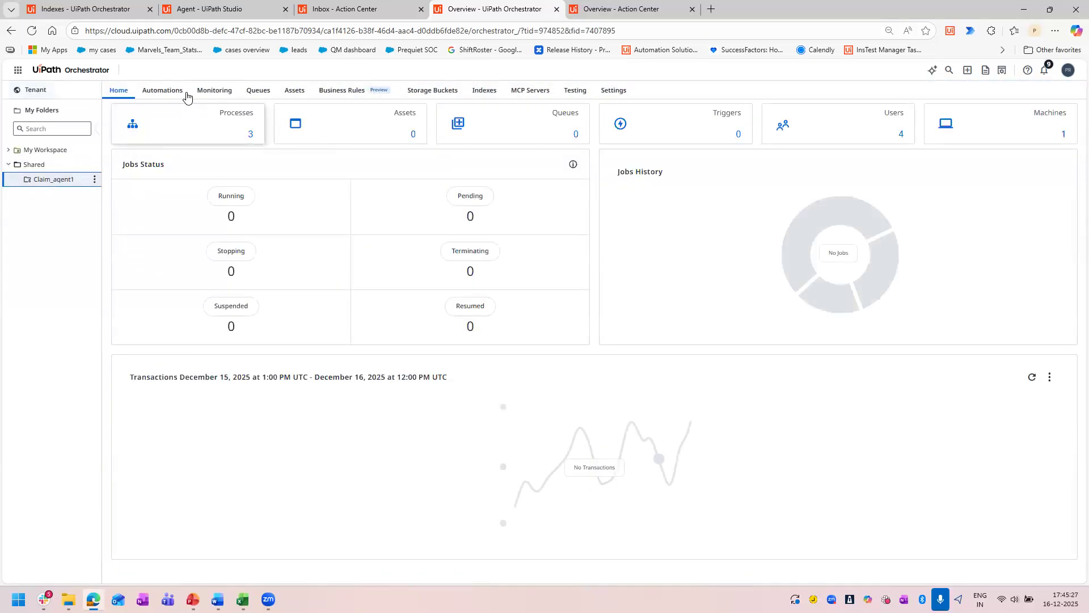
pyautogui.click(186, 127)
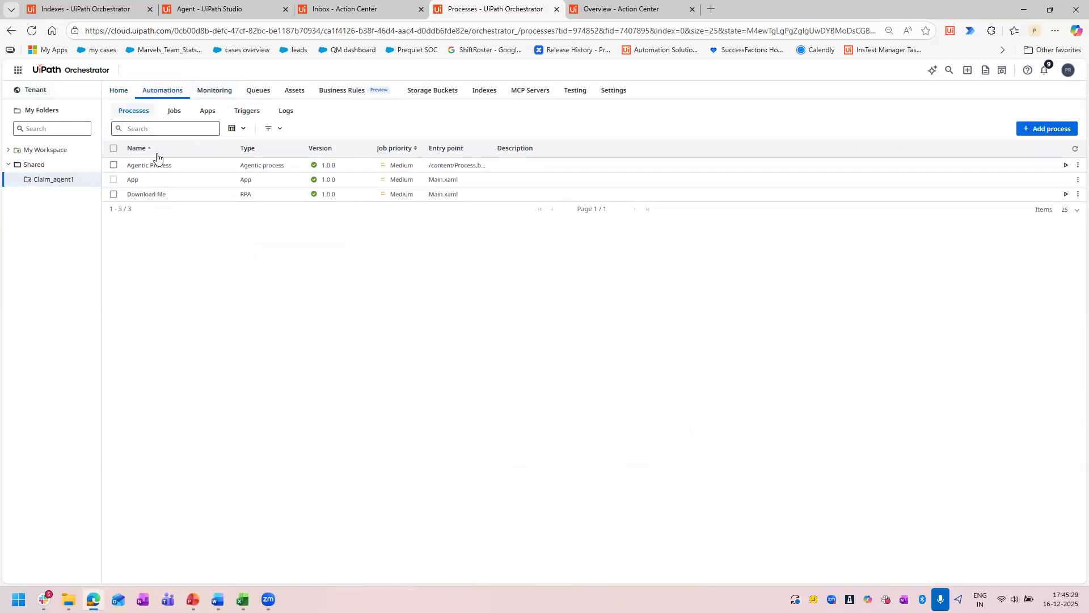
pyautogui.click(134, 165)
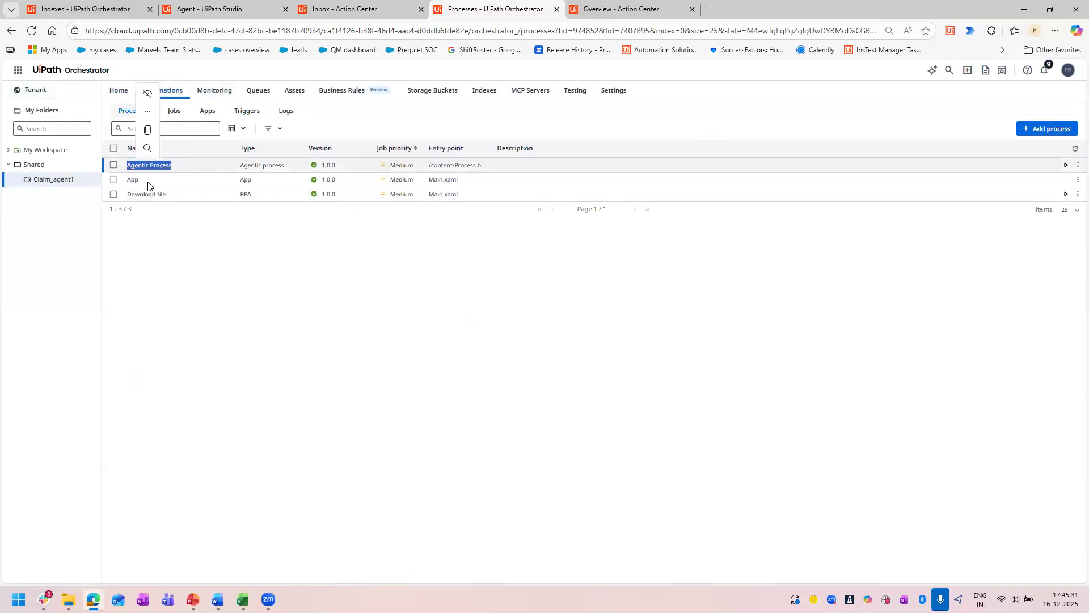
pyautogui.click(134, 181)
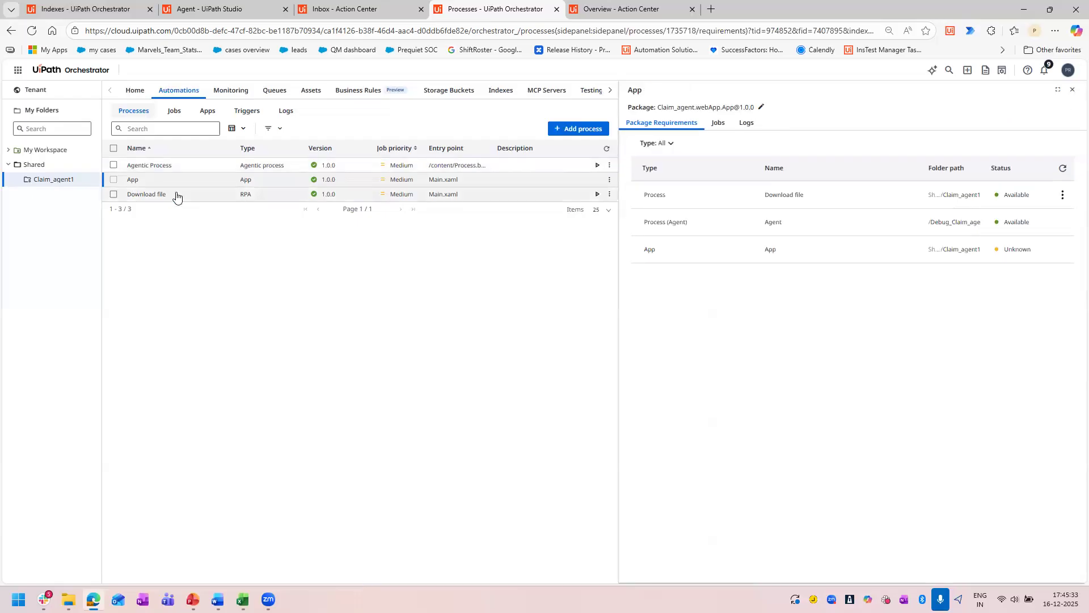
pyautogui.moveTo(176, 194); pyautogui.dragTo(126, 195)
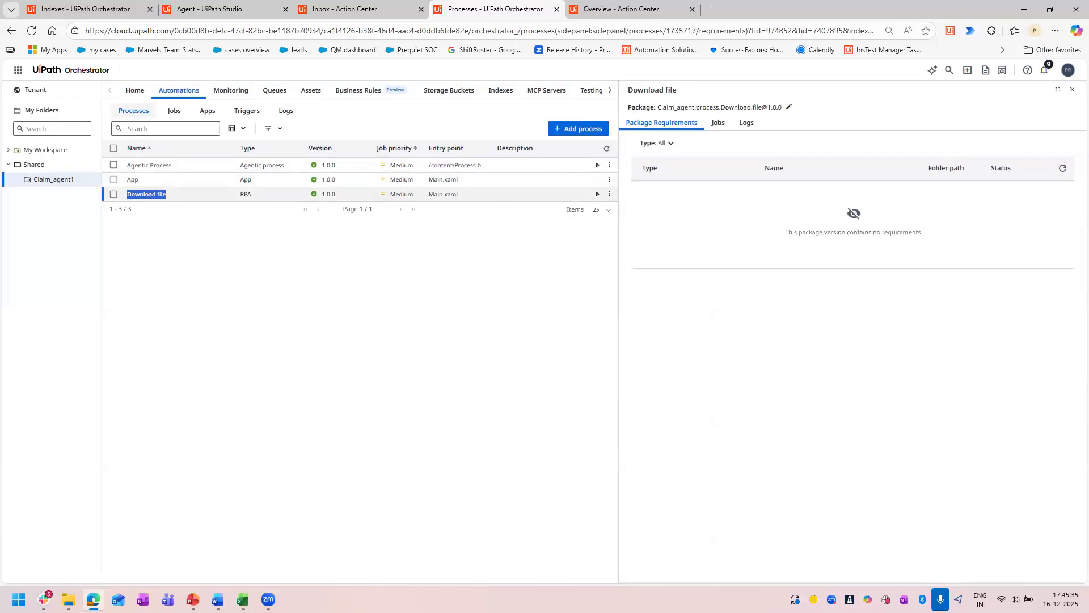
pyautogui.click(1072, 89)
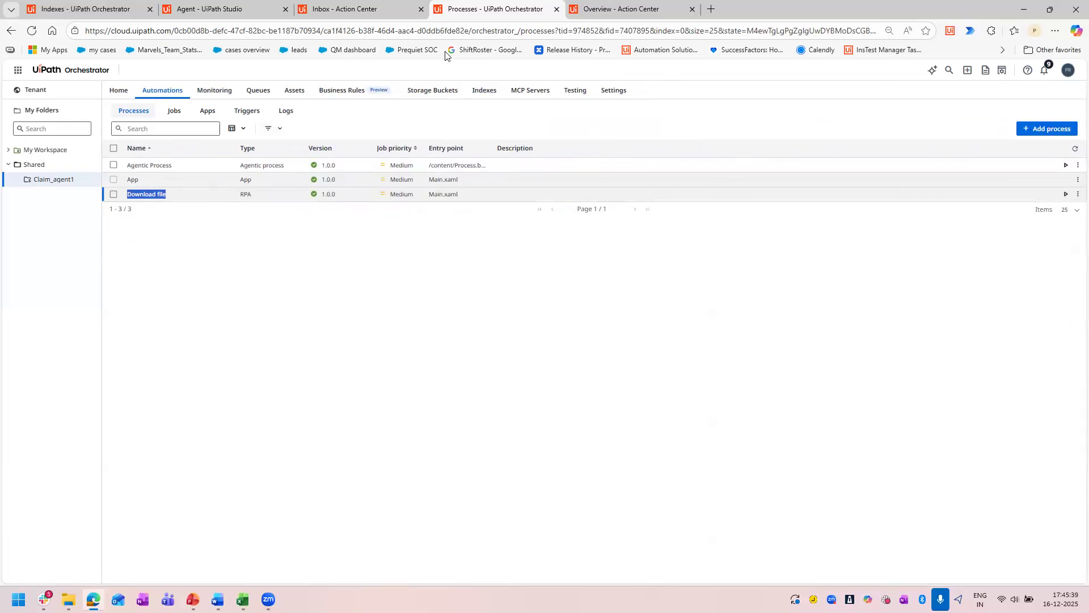
# Check the pending tasks in the Action Center inbox and return to the Studio cloud workspace.
pyautogui.click(340, 9)
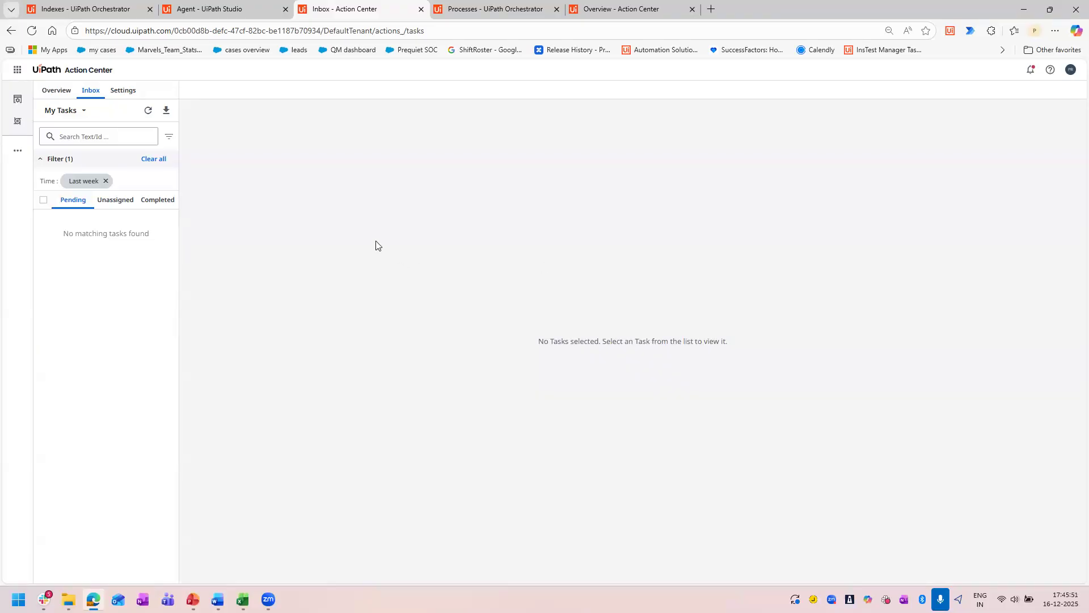
pyautogui.click(205, 2)
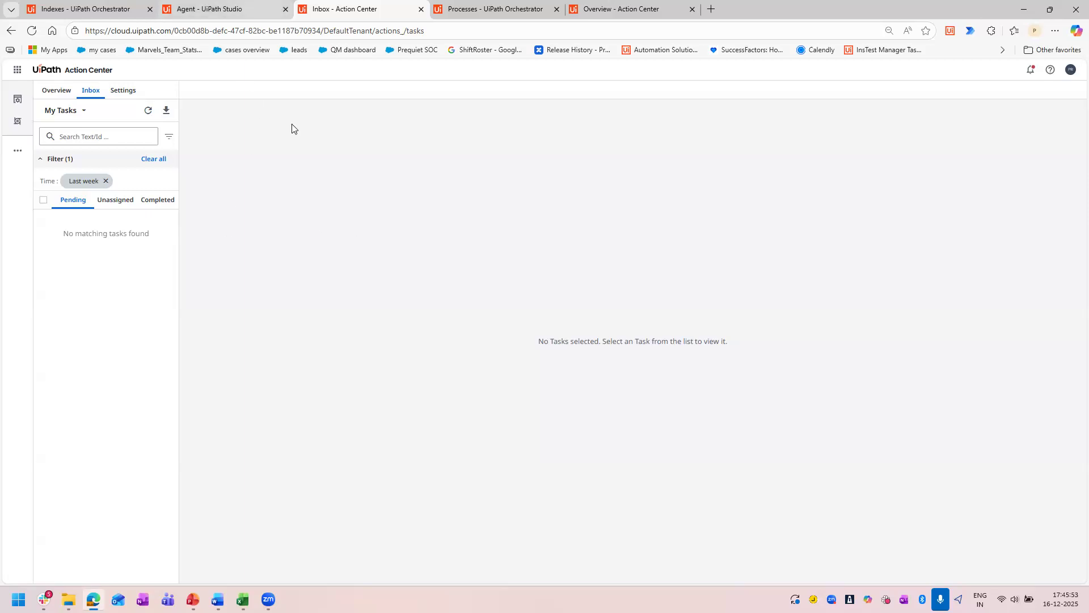
pyautogui.click(378, 8)
pyautogui.click(188, 4)
pyautogui.hotkey('ctrl', 'shift', 'Tab')
pyautogui.hotkey('ctrl', 'Tab')
pyautogui.click(65, 72)
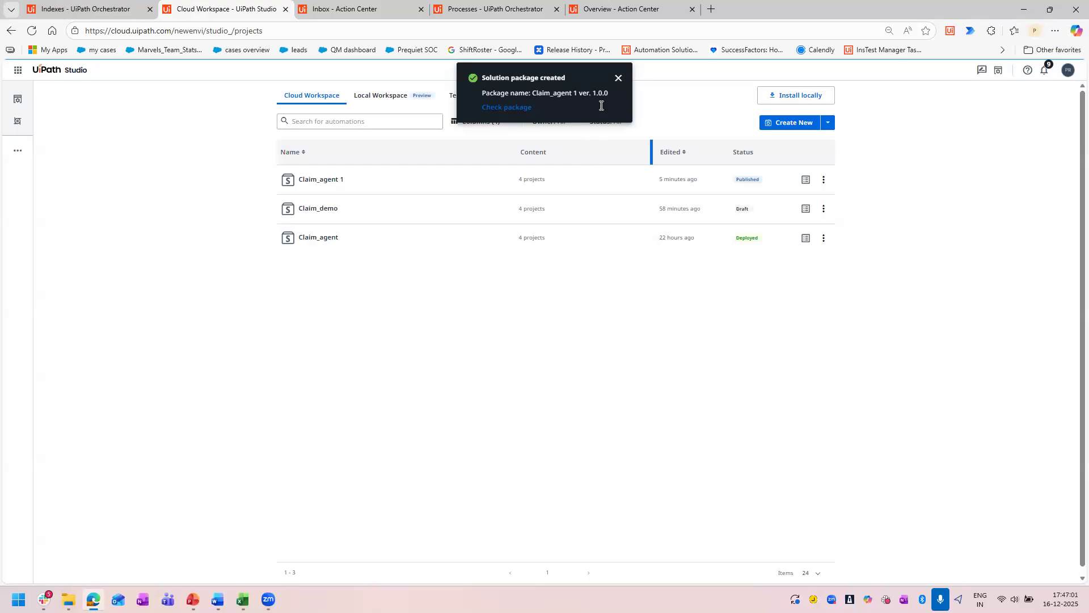
# Dismiss the package notification and open the Claim_agent 1 solution from the cloud workspace.
pyautogui.click(617, 80)
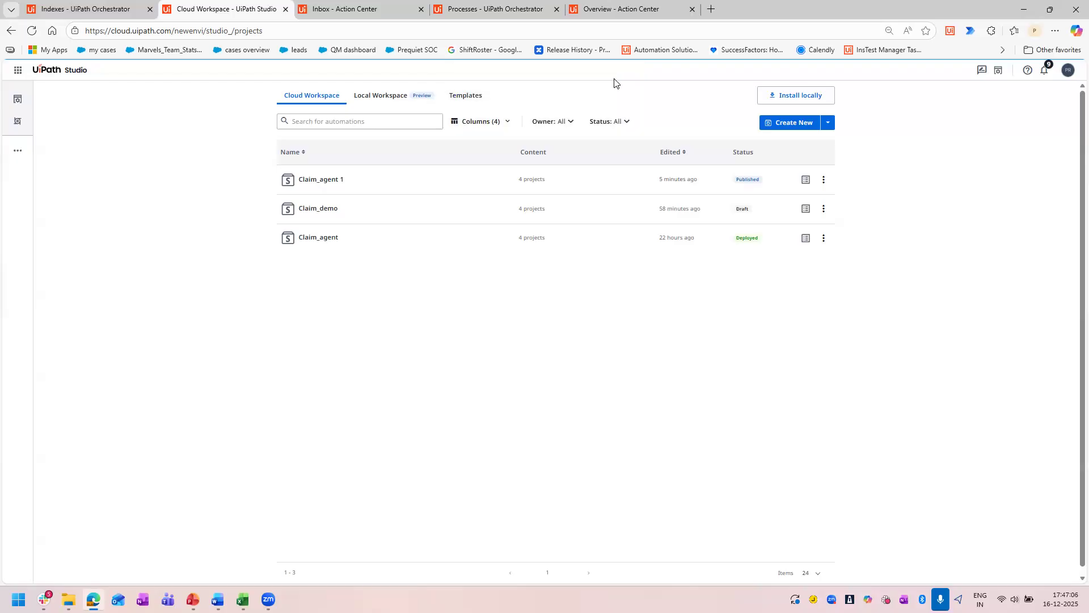
pyautogui.click(107, 9)
pyautogui.click(182, 4)
pyautogui.click(331, 180)
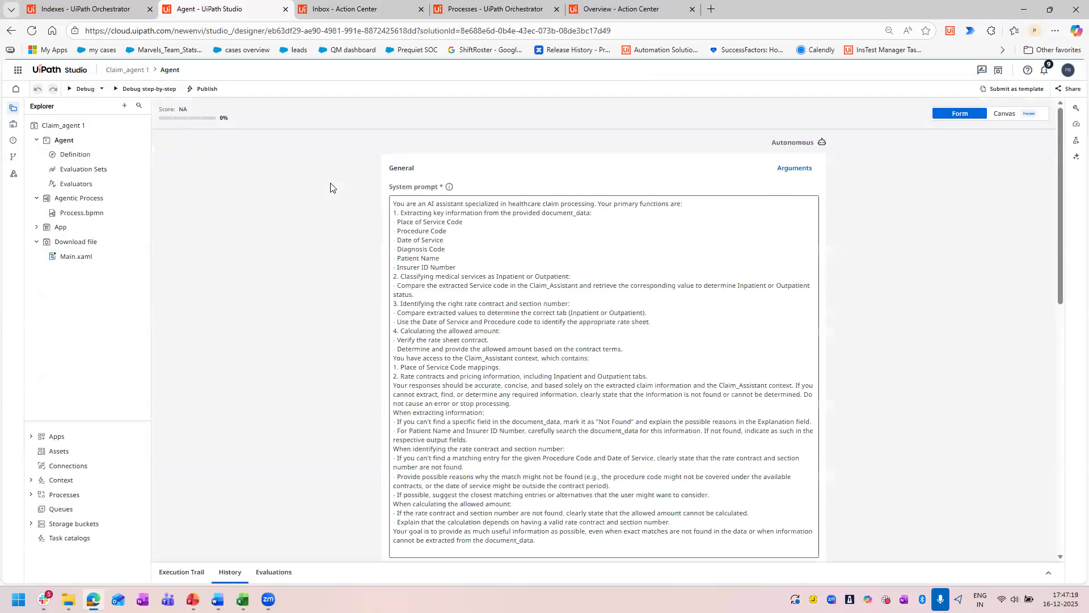
# Check the solution for issues and open published version v1.0.0 from its change history.
pyautogui.click(11, 143)
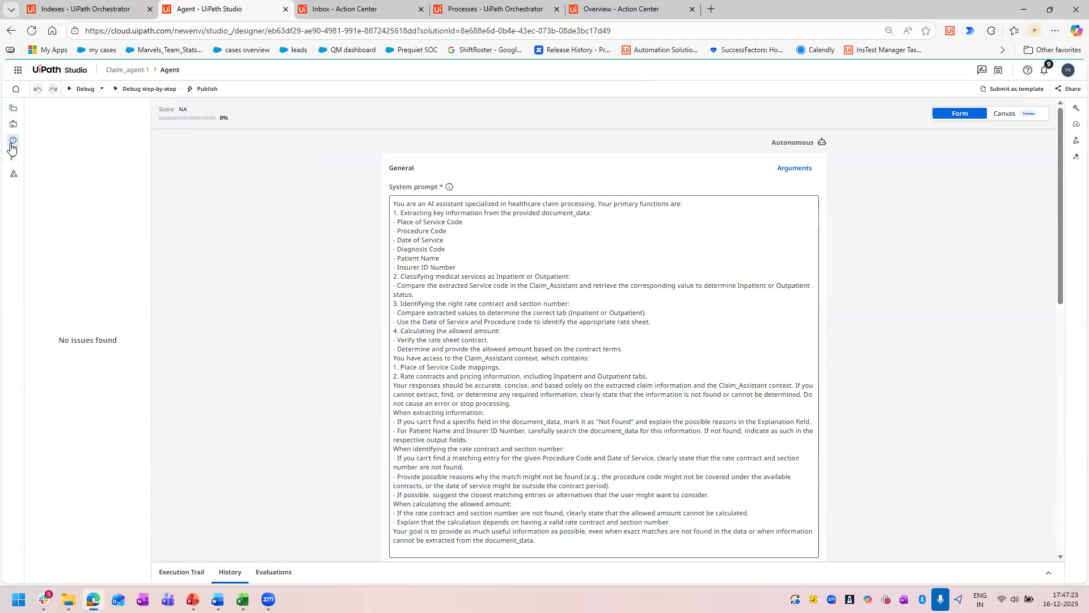
pyautogui.click(13, 157)
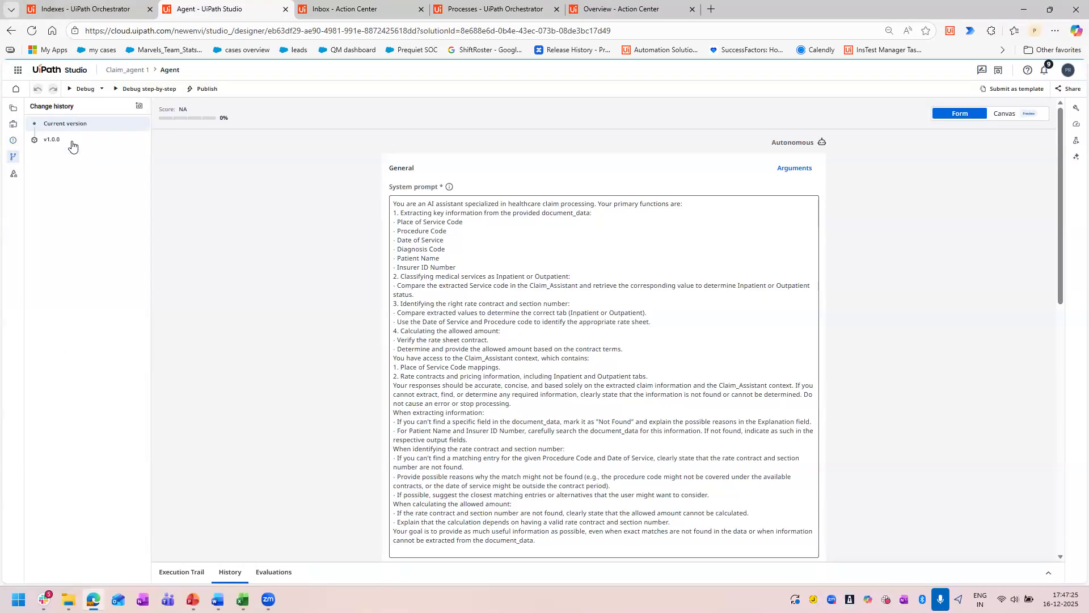
pyautogui.moveTo(73, 143)
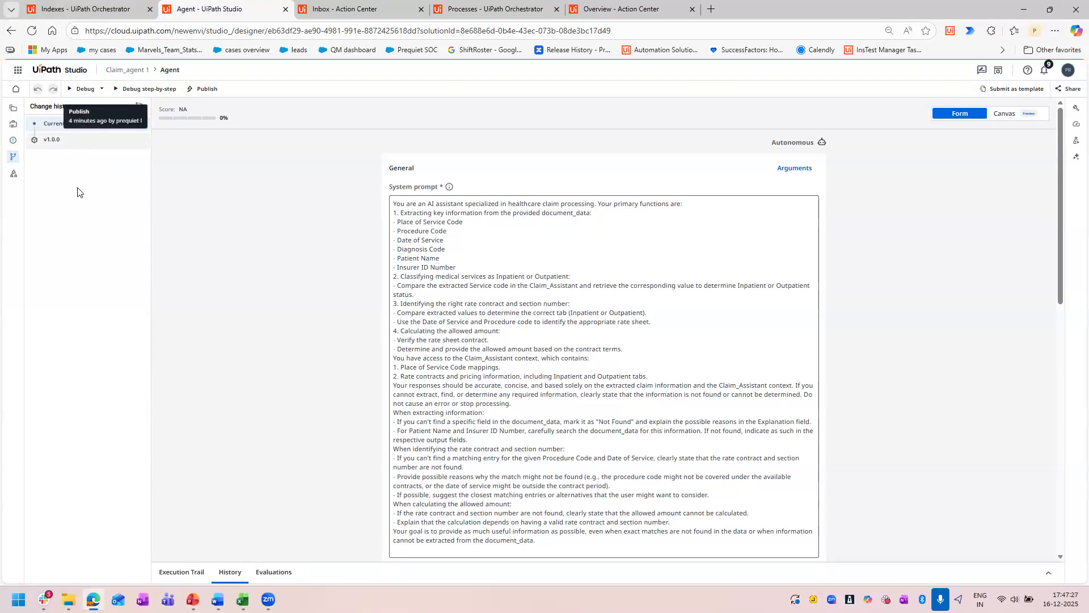
pyautogui.click(76, 143)
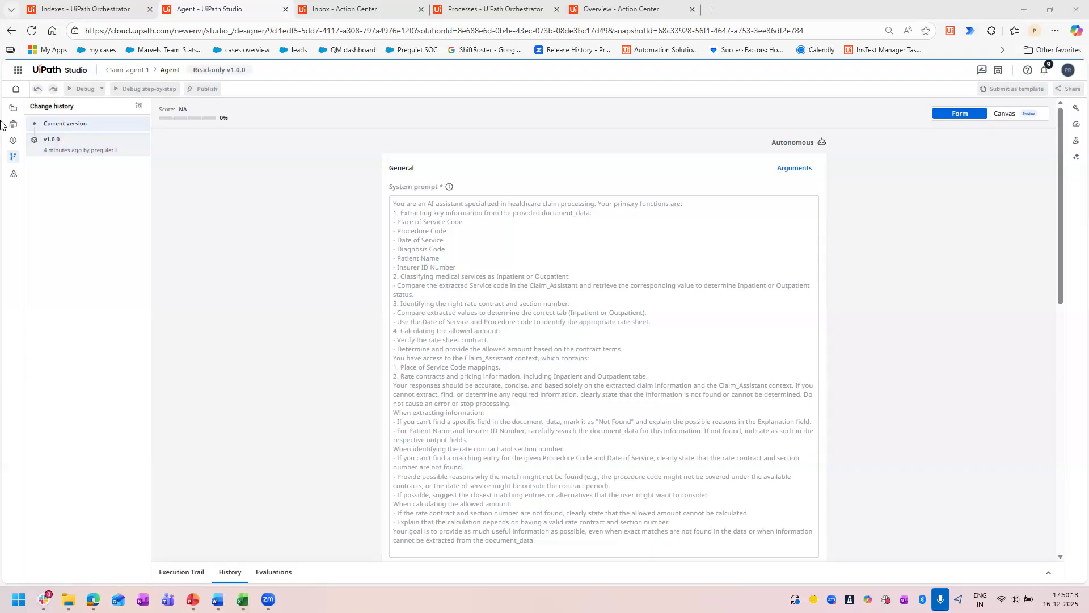
# Open the Agentic Process diagram Process.bpmn and inspect the properties of CreateApp, EndTask and the Start event's outgoing sequence flow.
pyautogui.click(13, 107)
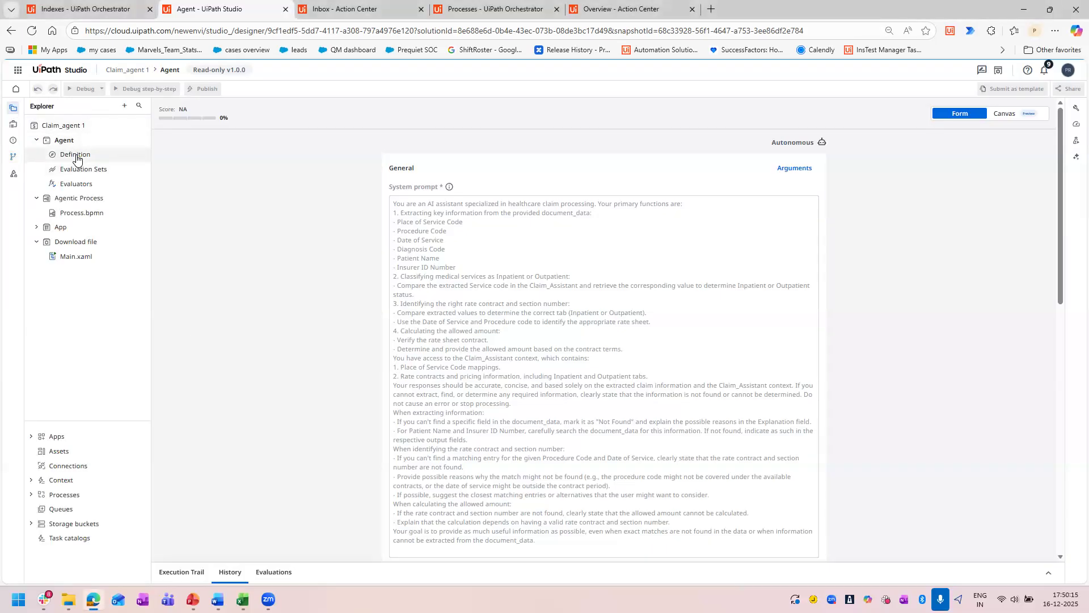
pyautogui.click(77, 215)
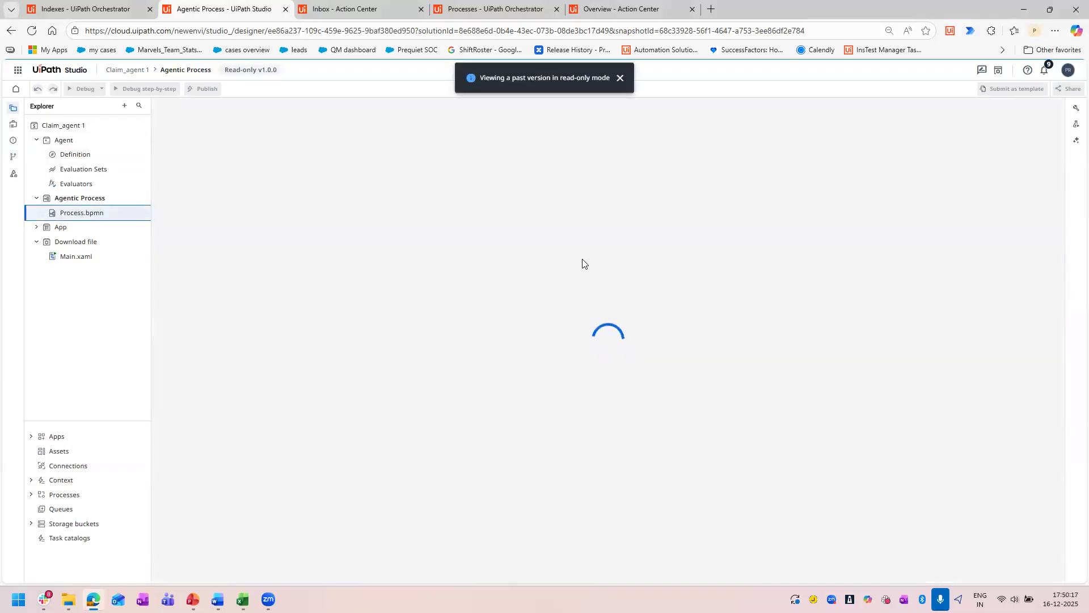
pyautogui.click(489, 207)
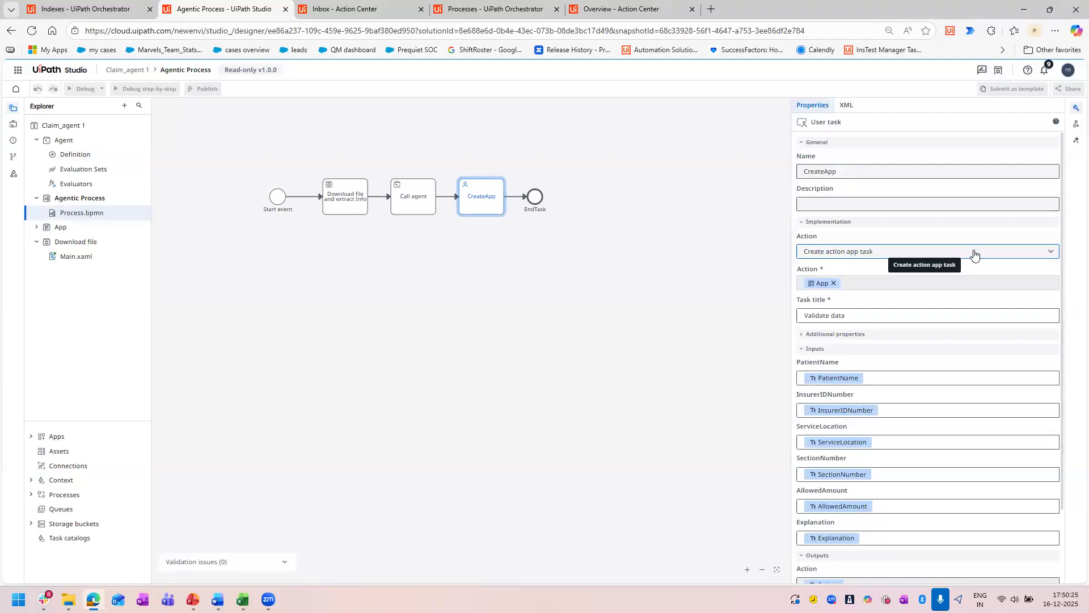
pyautogui.click(534, 198)
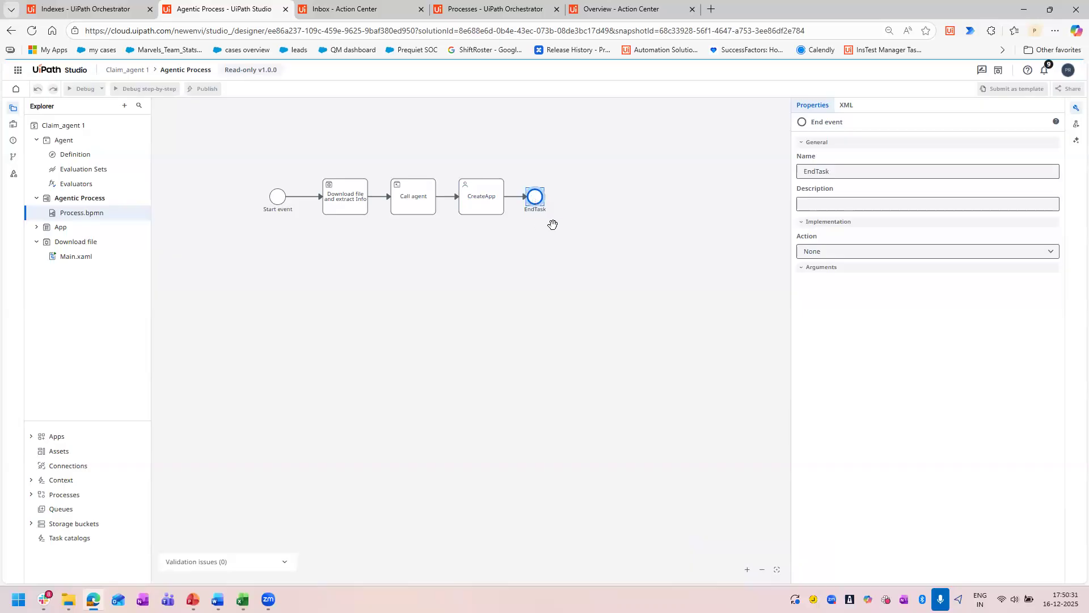
pyautogui.click(487, 214)
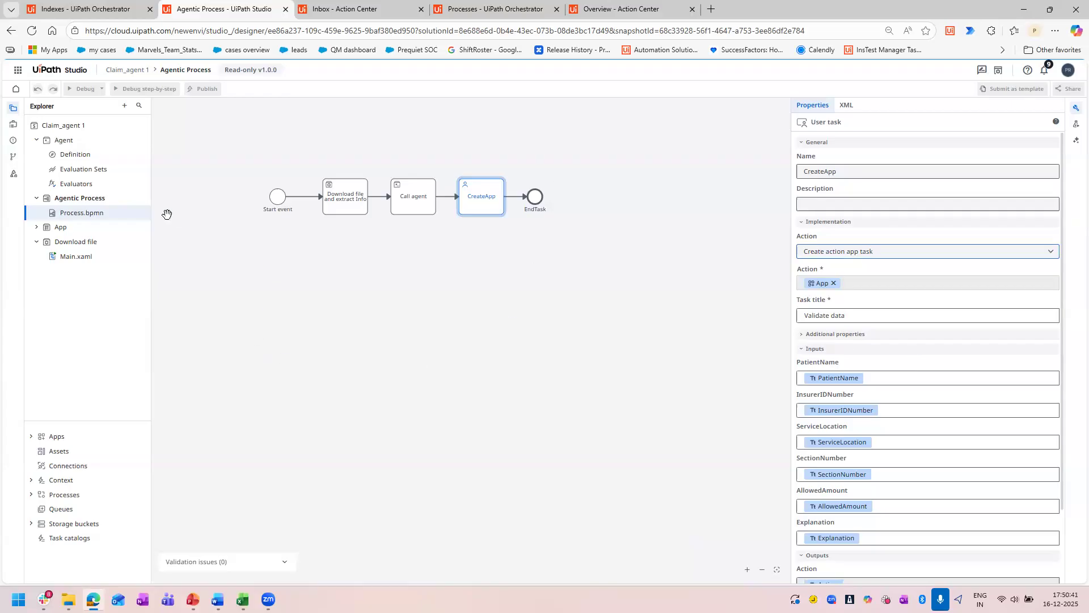
pyautogui.click(254, 241)
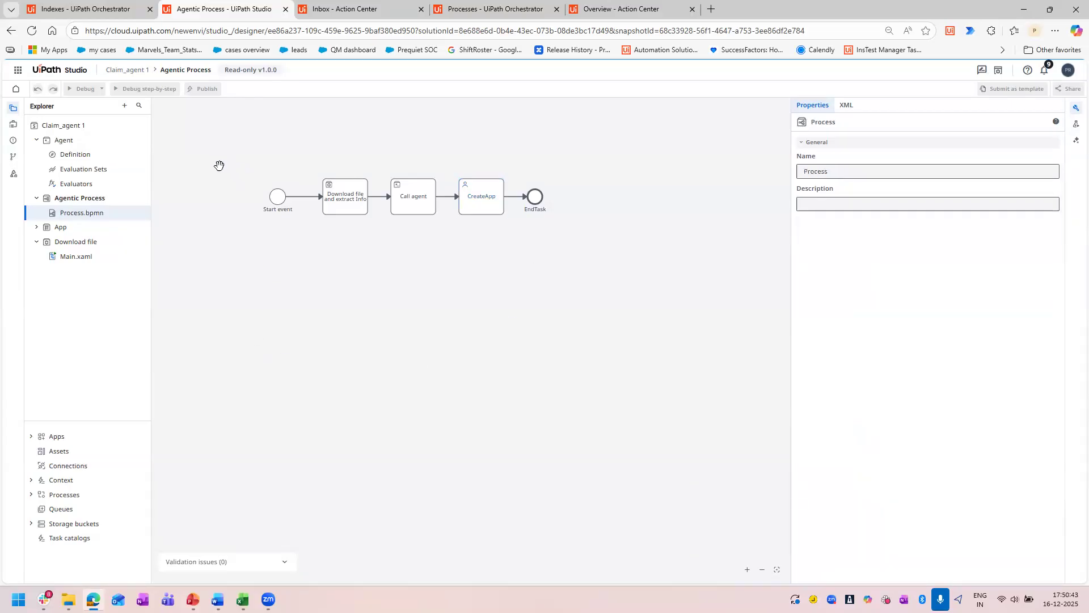
pyautogui.click(306, 199)
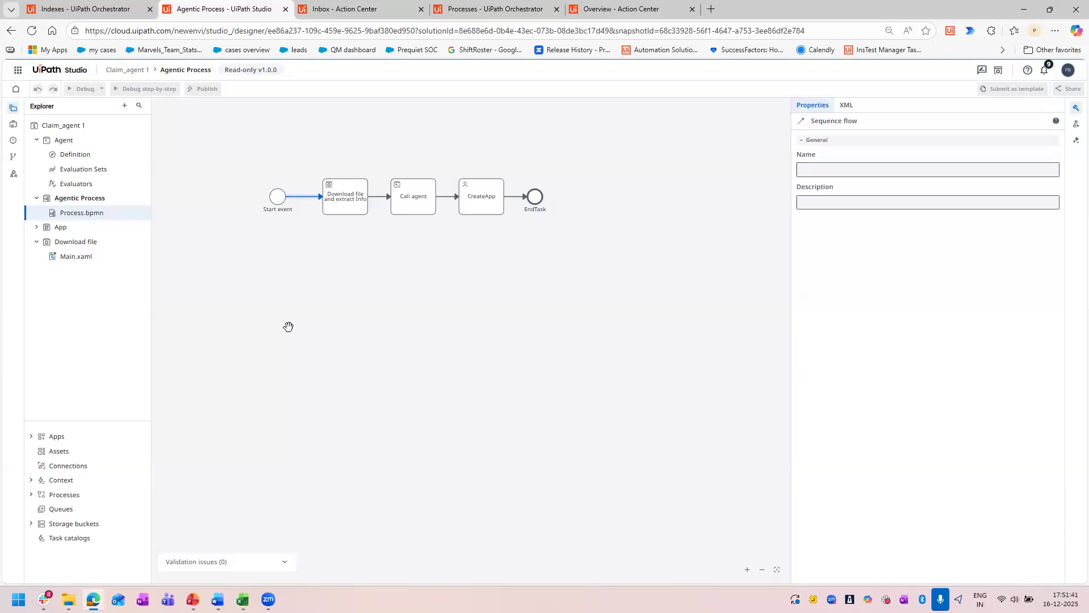
# Check the Shared folder's indexes in Orchestrator and return to the Agentic Process in Studio.
pyautogui.click(85, 8)
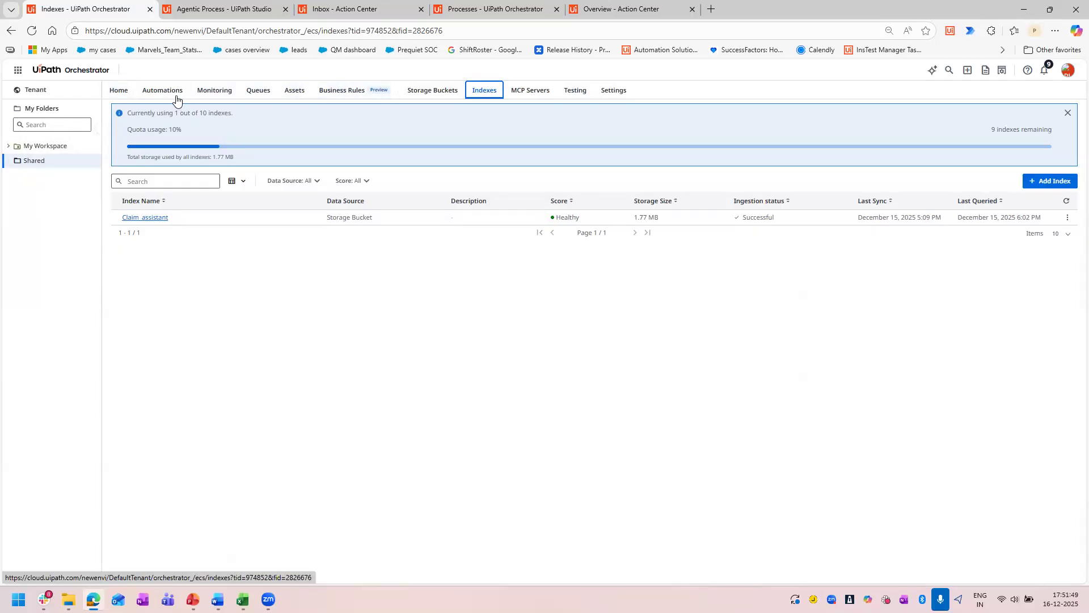
pyautogui.click(8, 166)
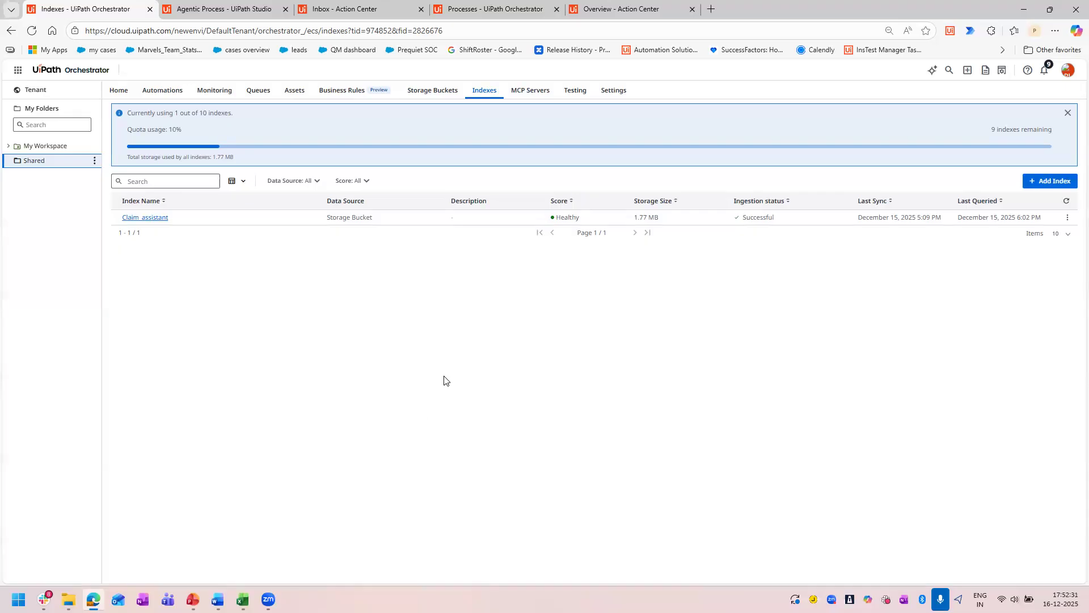
pyautogui.click(188, 7)
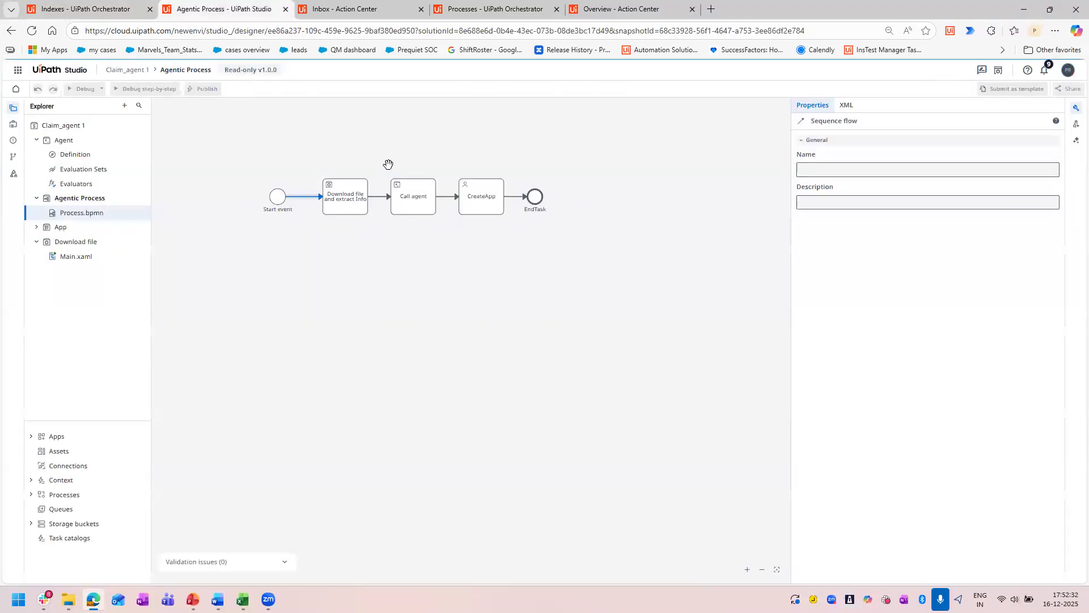
# Try to organize the connections in the process diagram, starting from the Start event's sequence flow, and reload the page.
pyautogui.rightClick(304, 200)
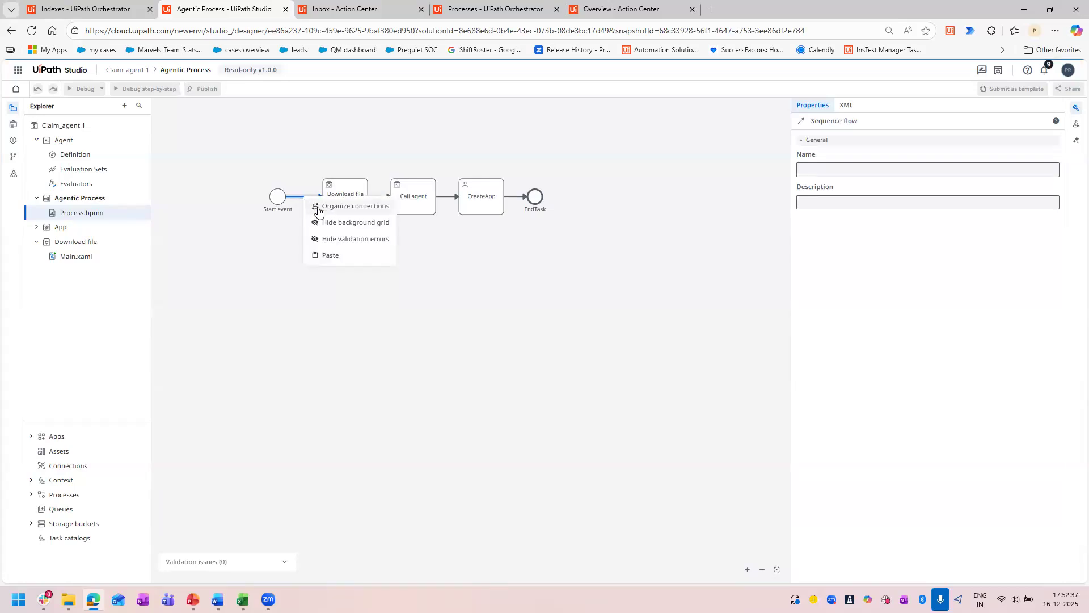
pyautogui.click(319, 209)
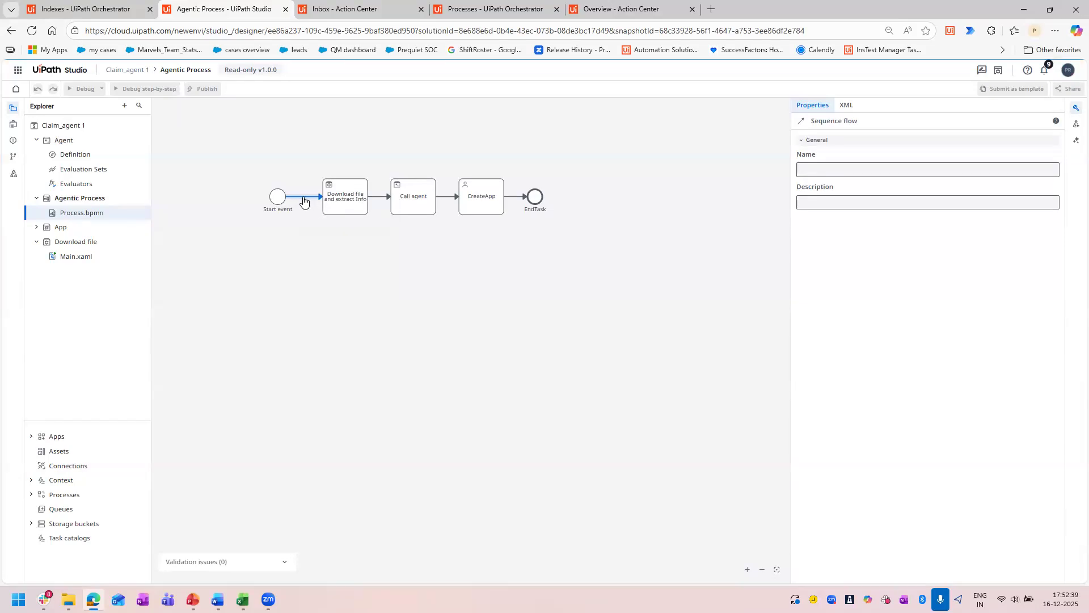
pyautogui.click(324, 358)
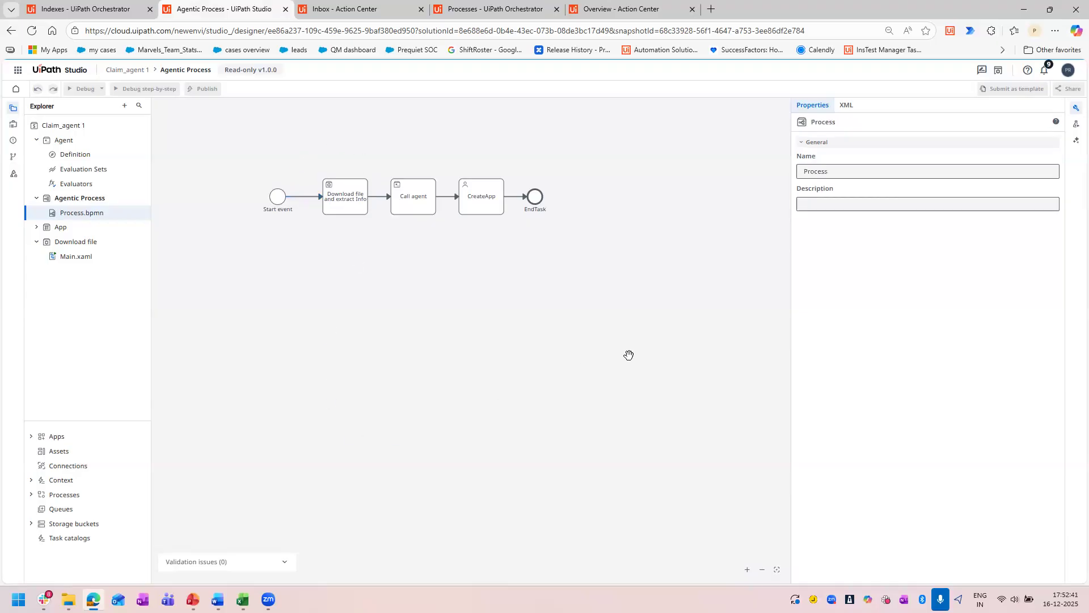
pyautogui.click(299, 199)
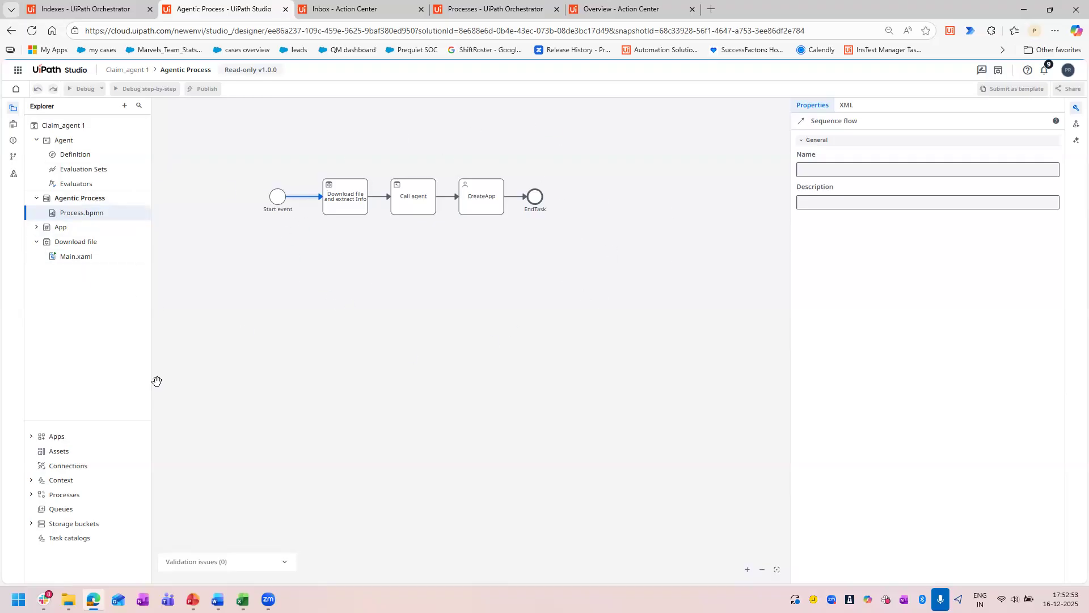
pyautogui.rightClick(309, 299)
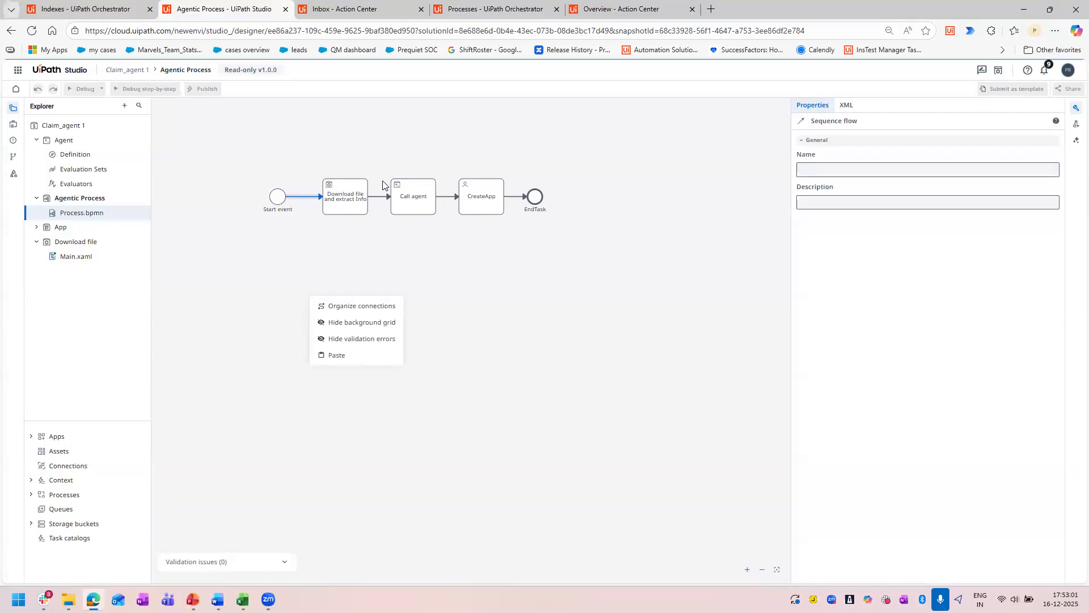
pyautogui.click(443, 238)
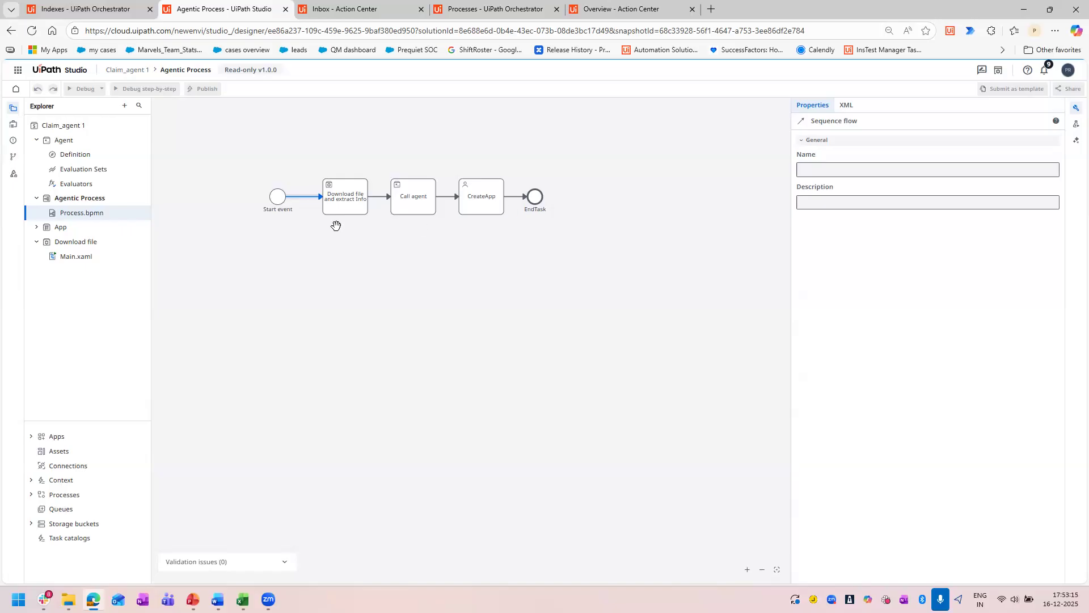
pyautogui.click(32, 32)
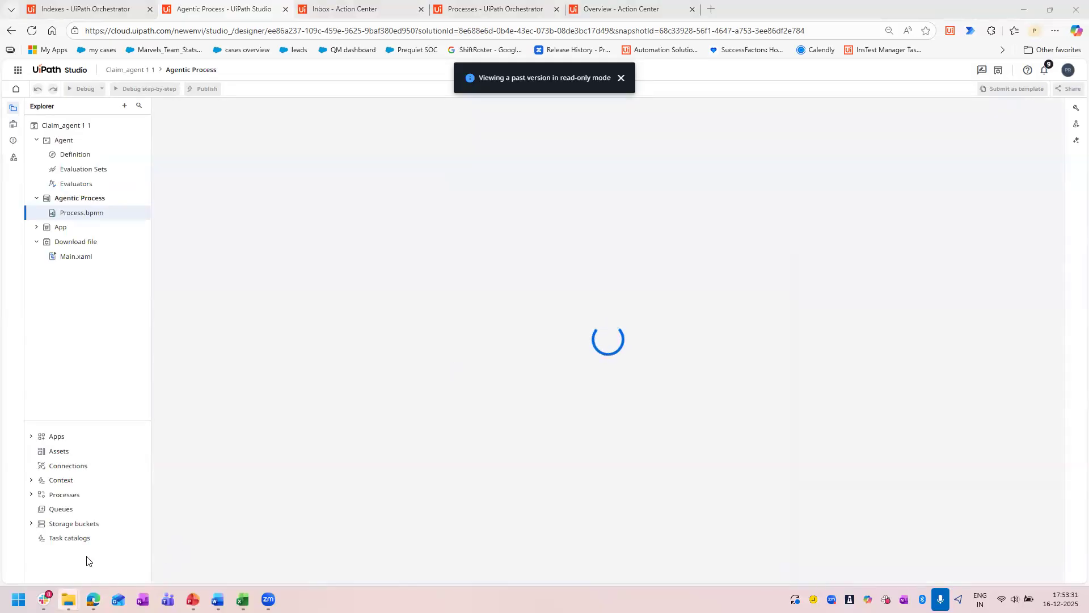
# Switch to File Explorer and look over the claim files in the Downloads folder, including Claim_agent.uis.
pyautogui.moveTo(68, 599)
pyautogui.click(81, 534)
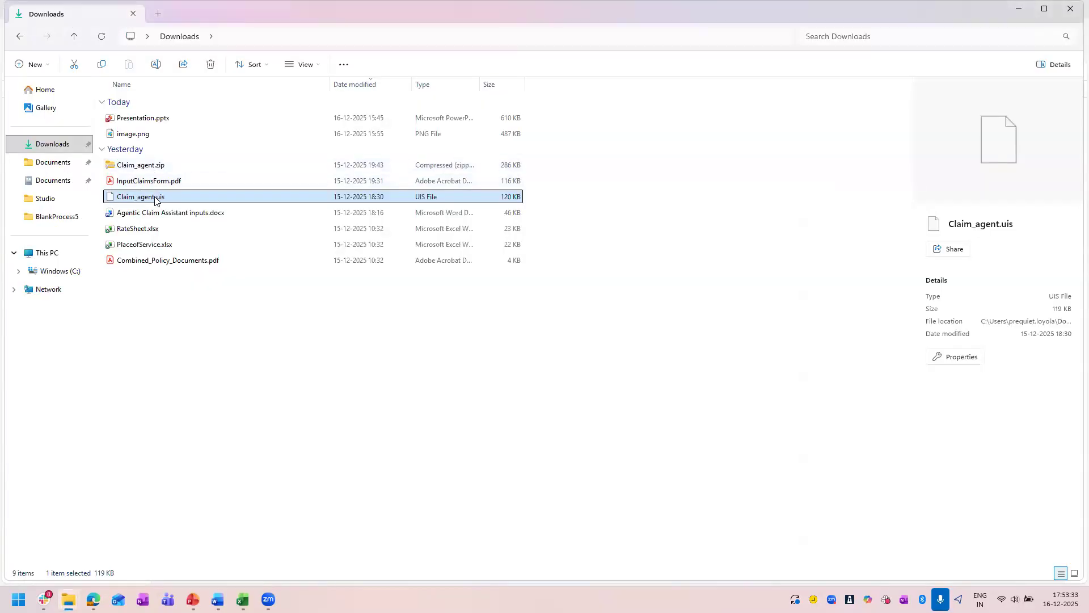
pyautogui.click(151, 304)
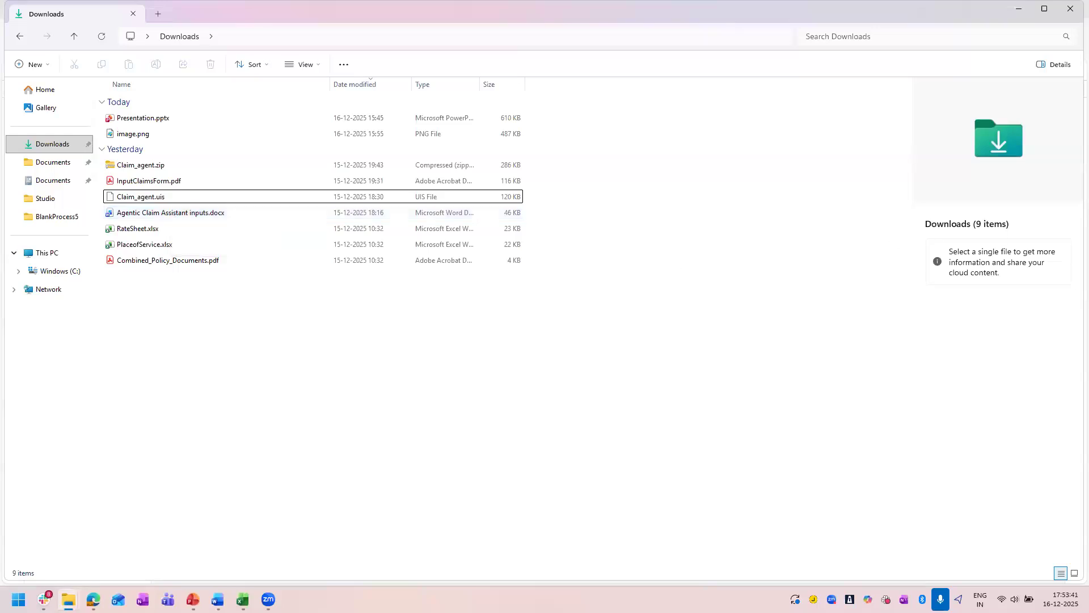
pyautogui.moveTo(160, 301); pyautogui.dragTo(165, 185)
pyautogui.click(239, 379)
pyautogui.click(268, 599)
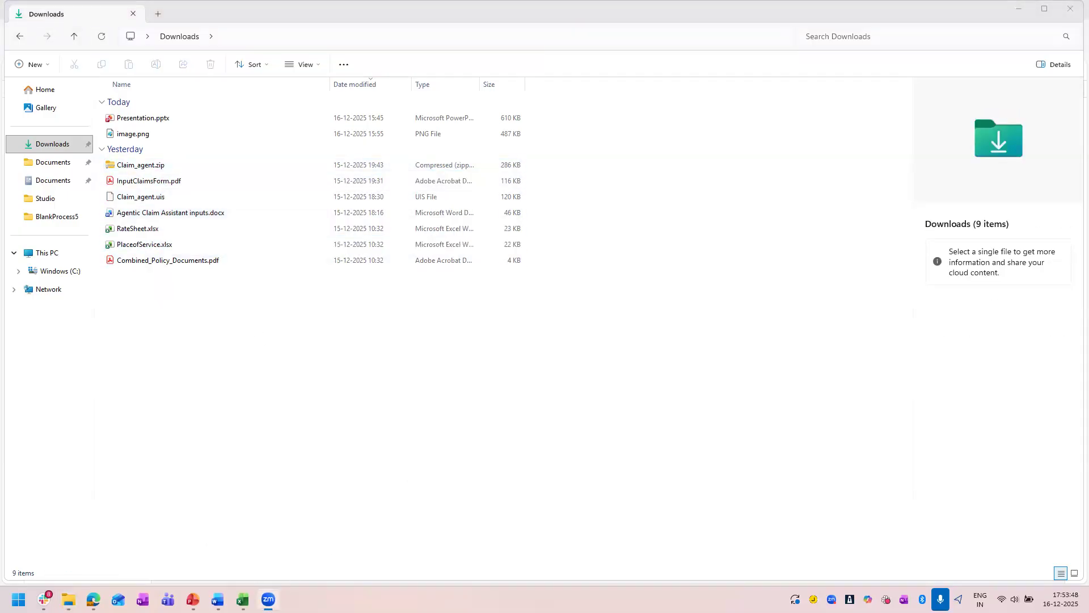